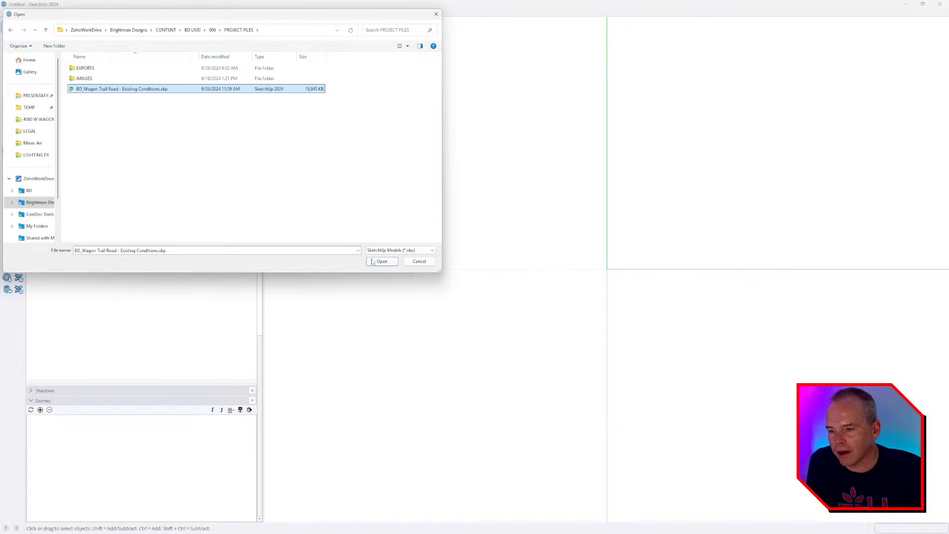
Open the model BD_Wagon Trail Road - Existing Conditions.skp and inspect the house exterior around the porch posts and sliding door.
left_click(374, 261)
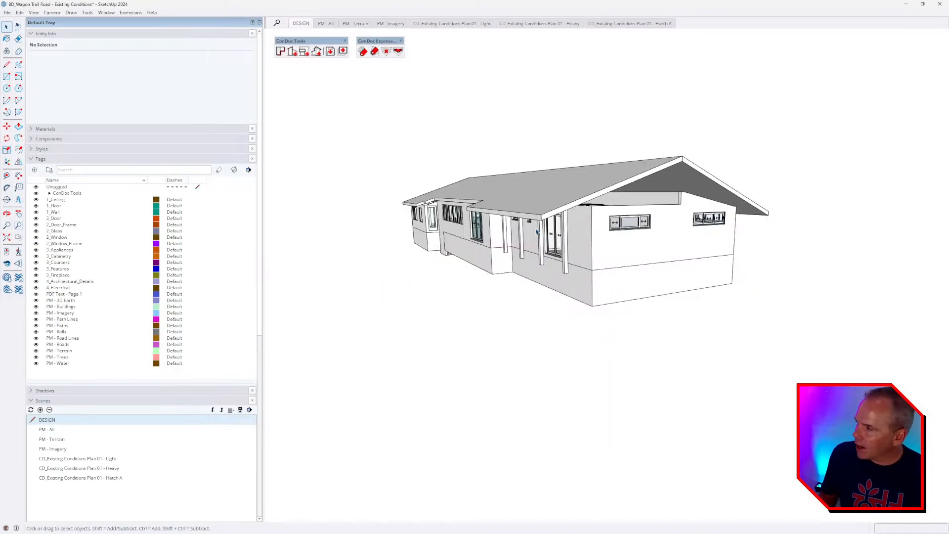
middle_click_drag(479, 158, 516, 234)
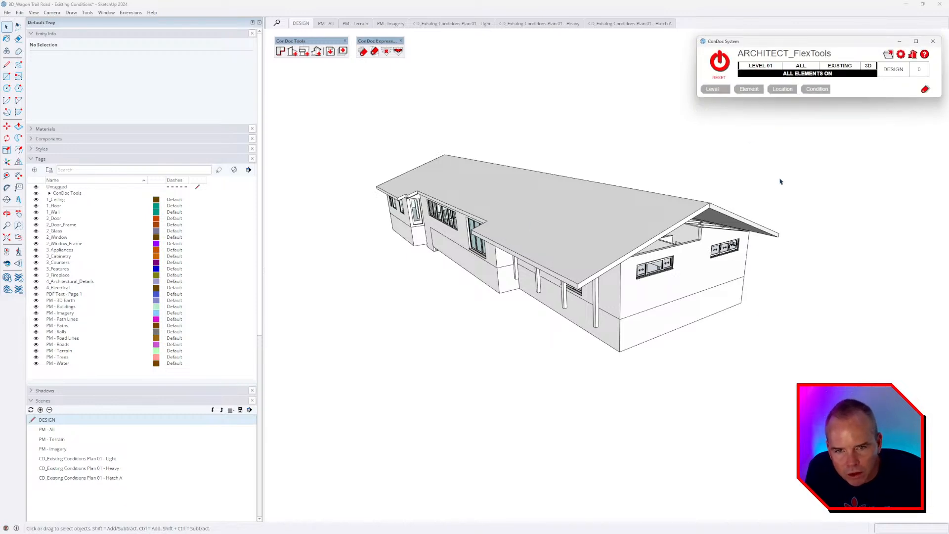
middle_click_drag(679, 362, 674, 292)
scroll(598, 233, "up", 3)
middle_click_drag(598, 233, 657, 250)
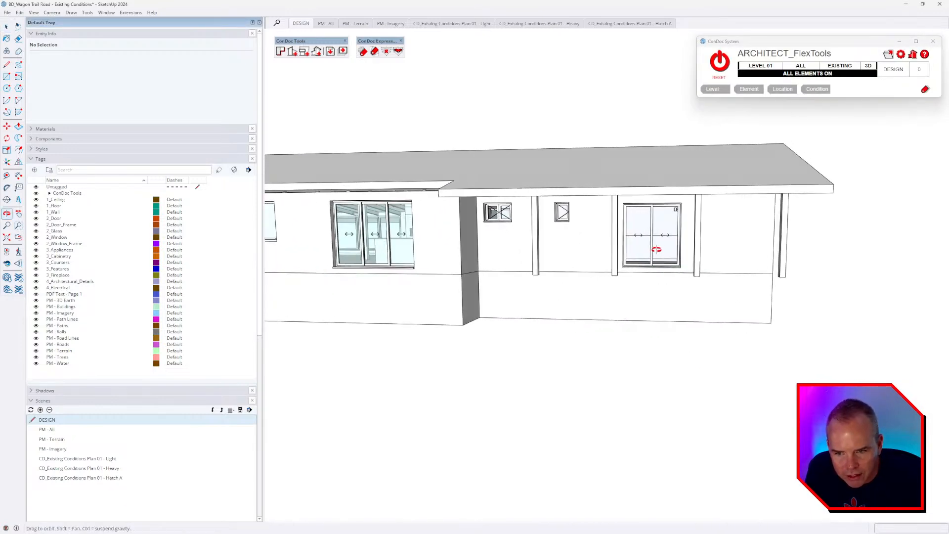
key("space")
scroll(656, 245, "up", 3)
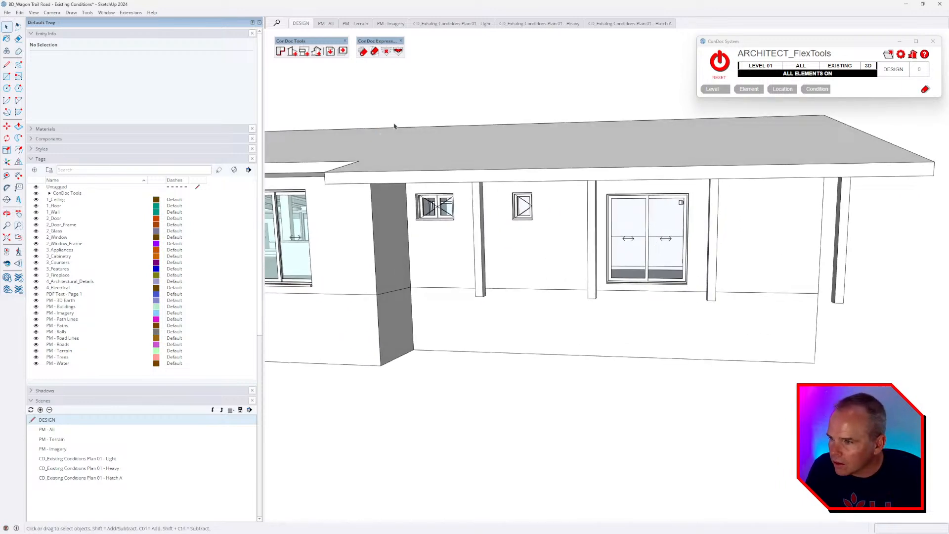
middle_click_drag(669, 234, 664, 272)
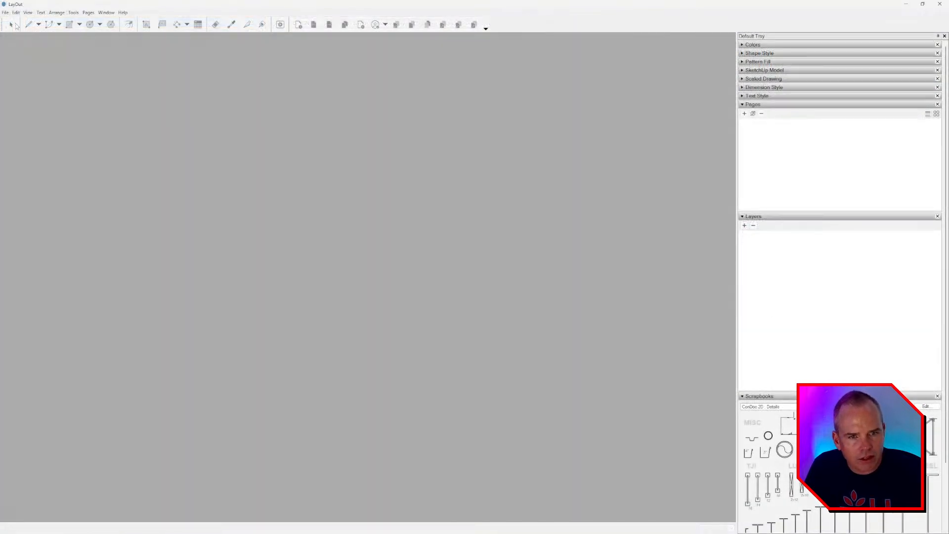
In LayOut, open BD_Wagon Trail Road - Existing Conditions.layout from the PROJECT FILES folder.
left_click(5, 12)
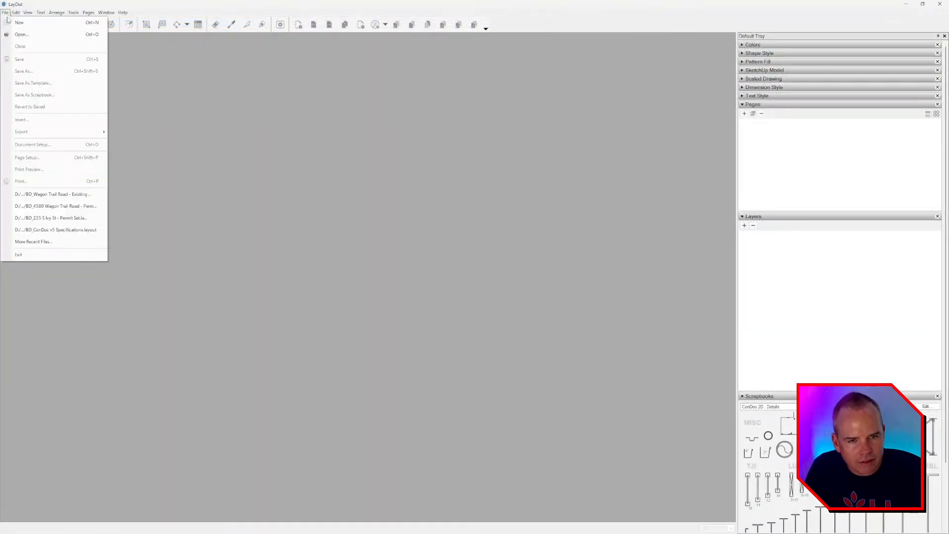
left_click(18, 35)
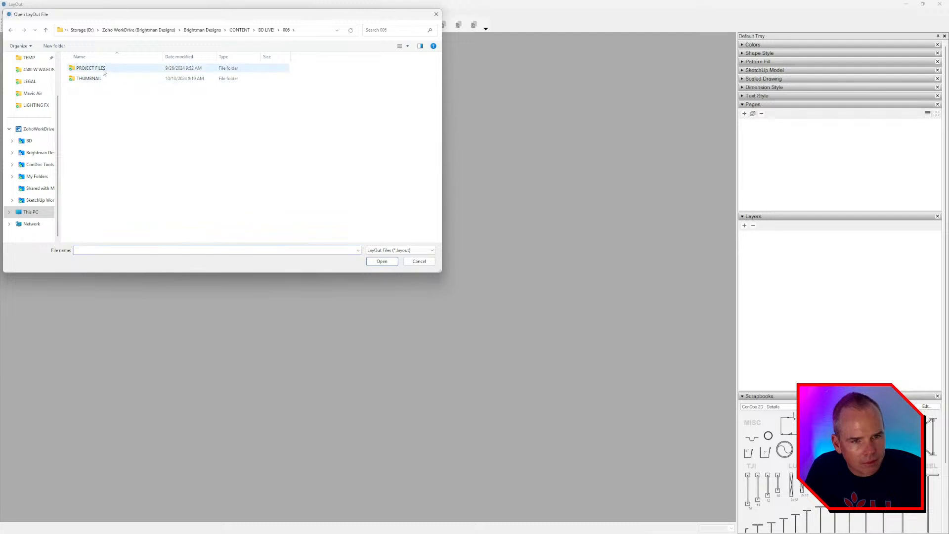
double_click(91, 67)
left_click(118, 89)
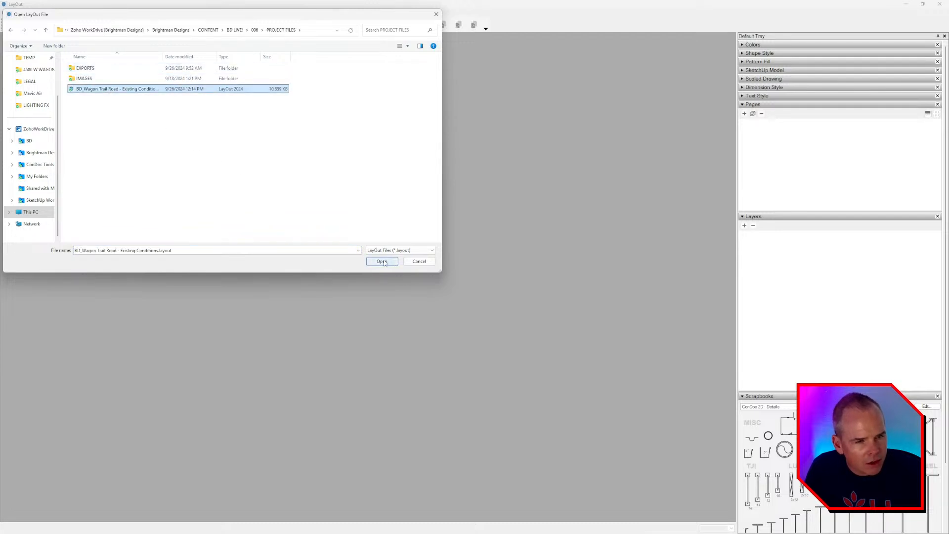
left_click(382, 262)
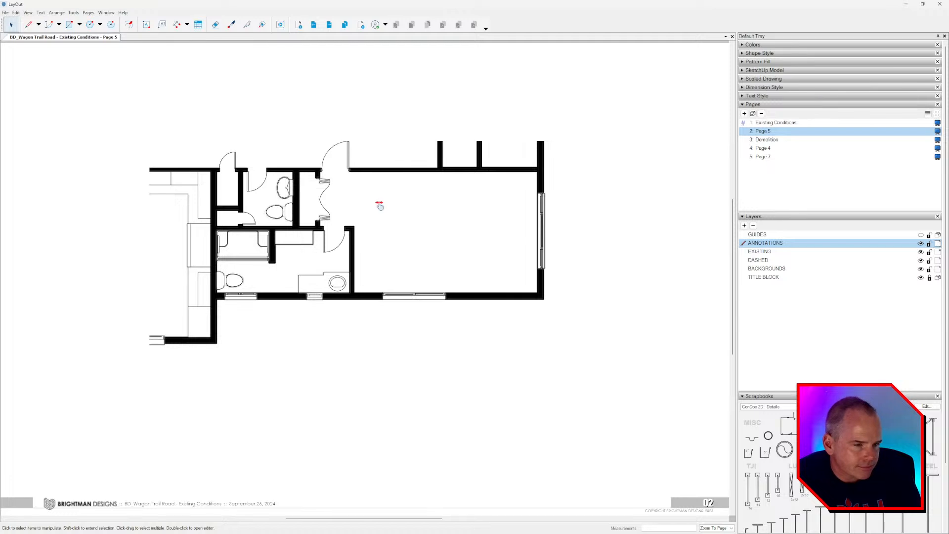
Compare the Existing Conditions page with Page 5 and select the floor plan viewport on Page 5.
scroll(379, 211, "down", 2)
left_click(783, 124)
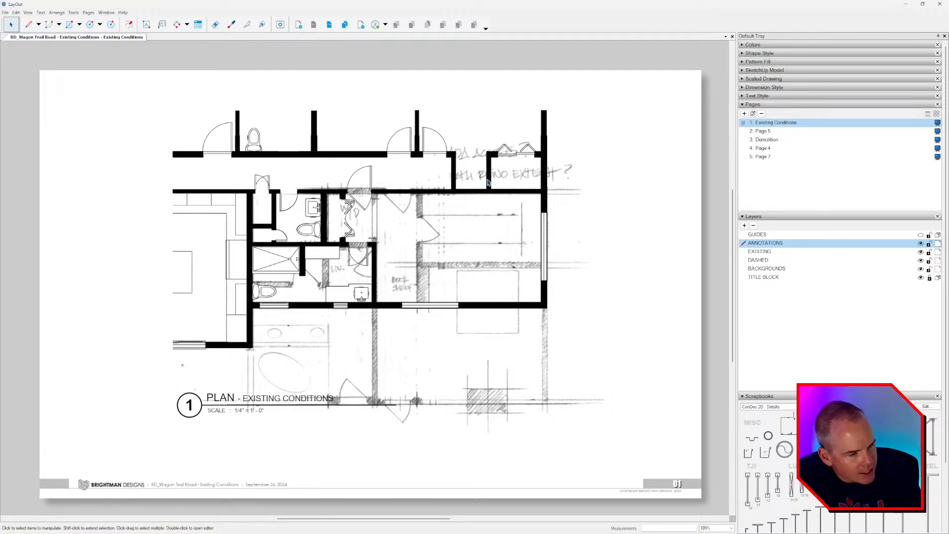
left_click(764, 131)
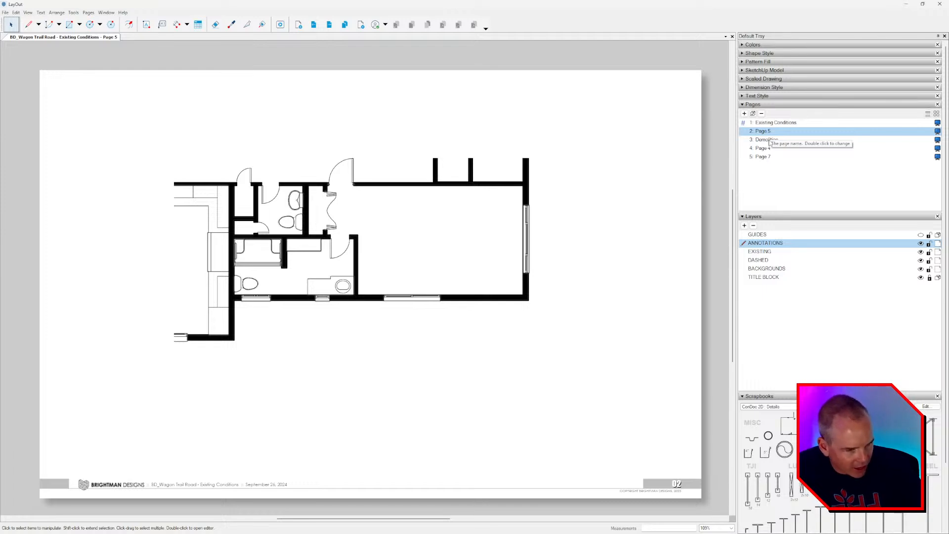
left_click(360, 212)
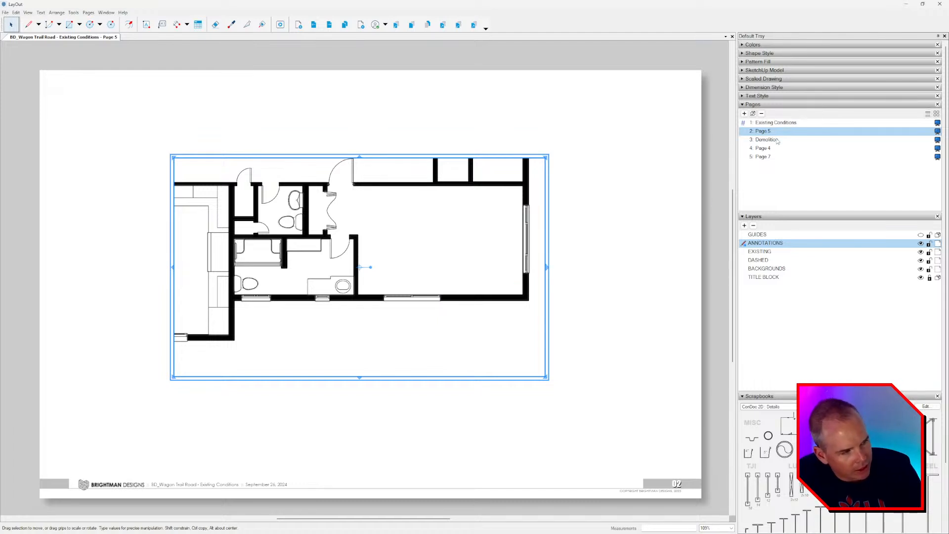
Rename the Existing Conditions page as Archive.
left_click(775, 122)
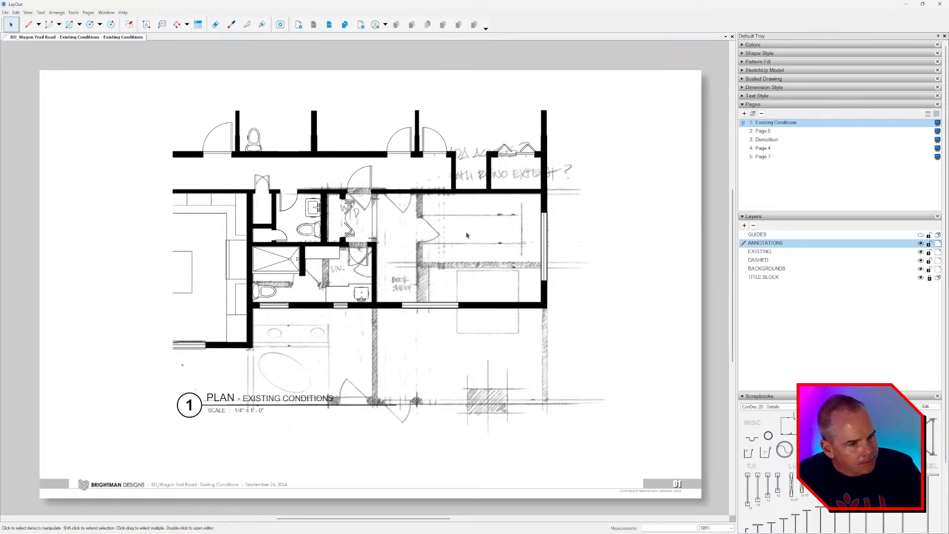
double_click(763, 126)
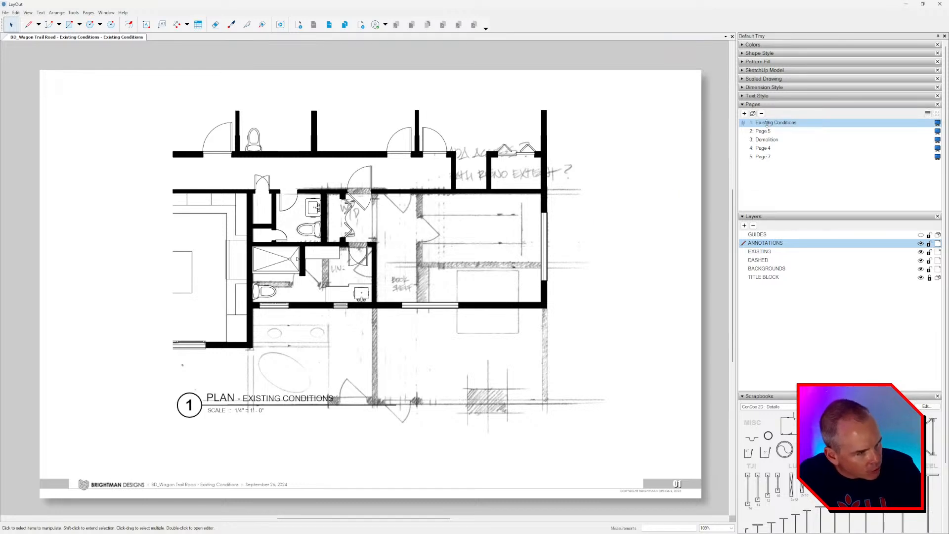
type("Eve")
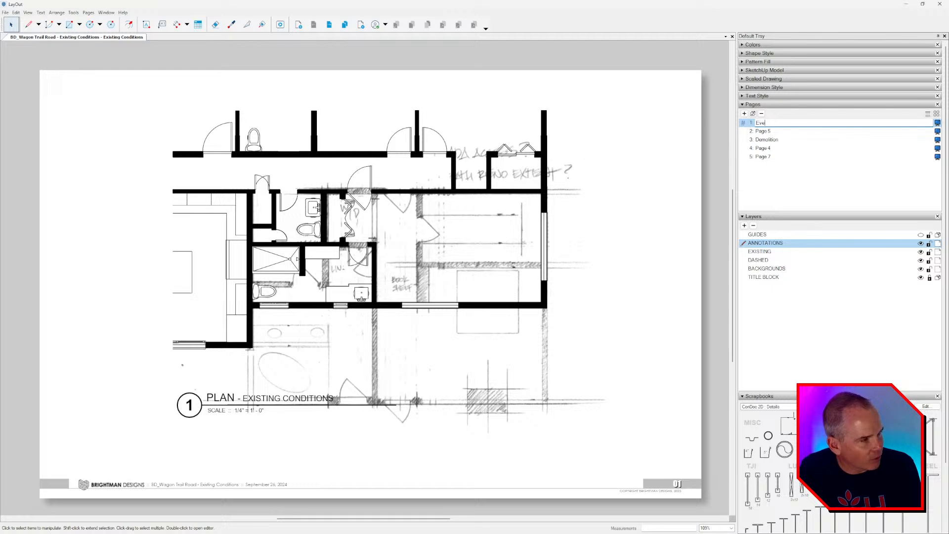
type("ryt")
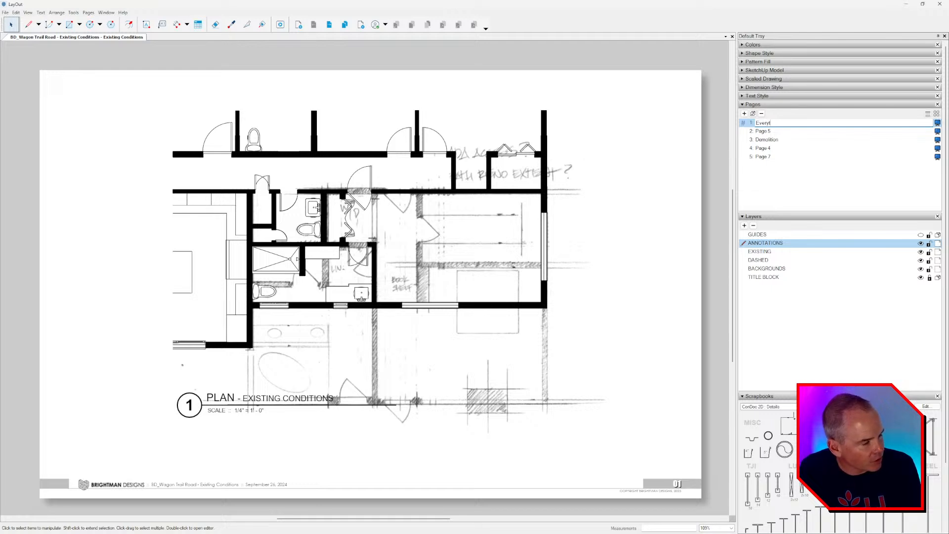
key("BackSpace")
key("BackSpace")
key("BackSpace")
type("Architec")
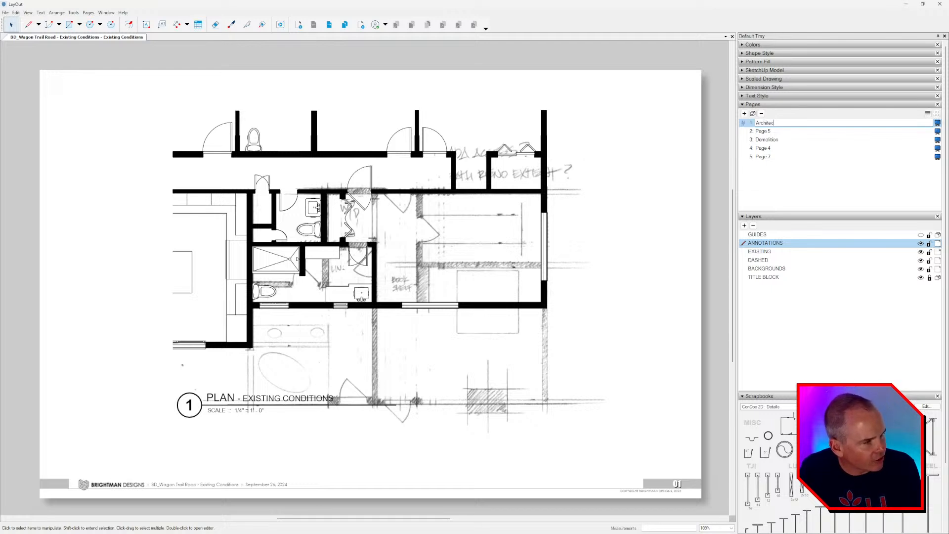
key("Return")
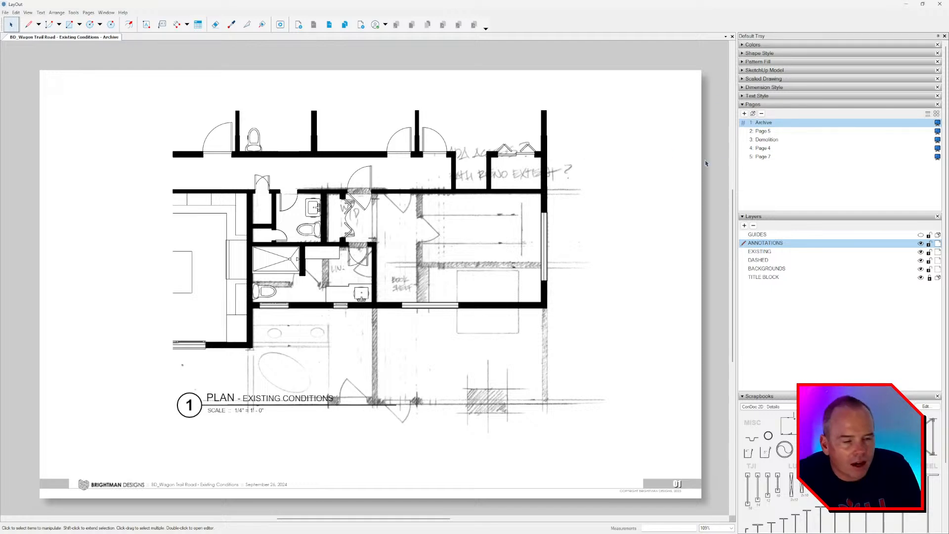
Rename Page 5 as Existing Condition - SketchUp Model.
left_click(768, 132)
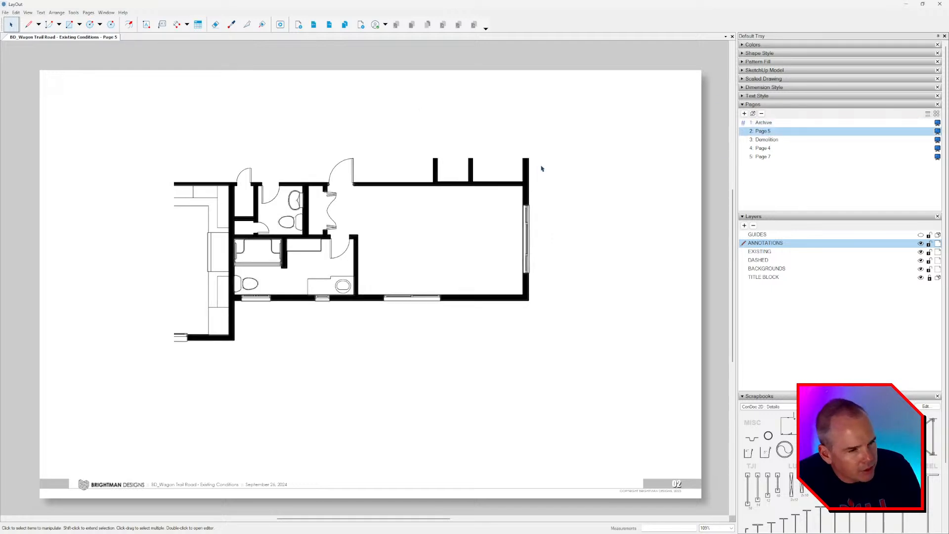
left_click(524, 184)
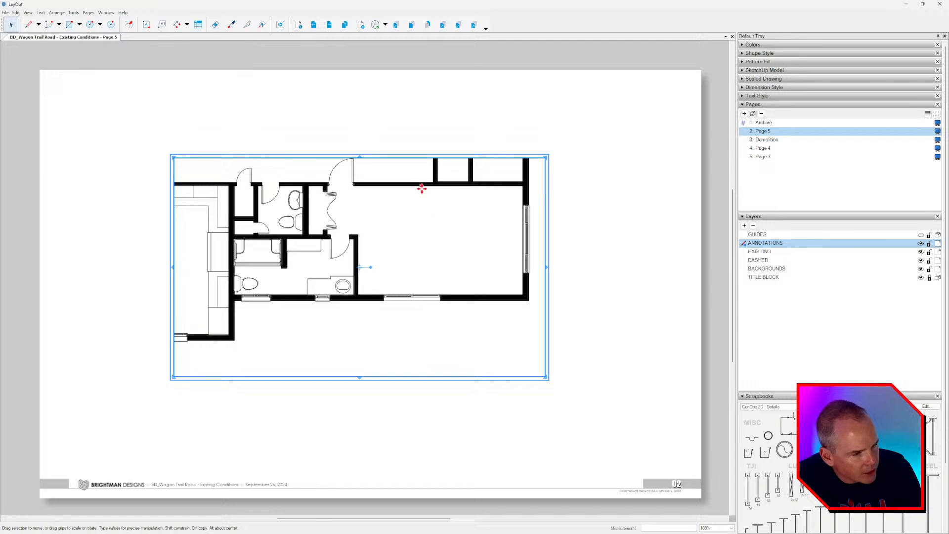
double_click(777, 132)
type("E")
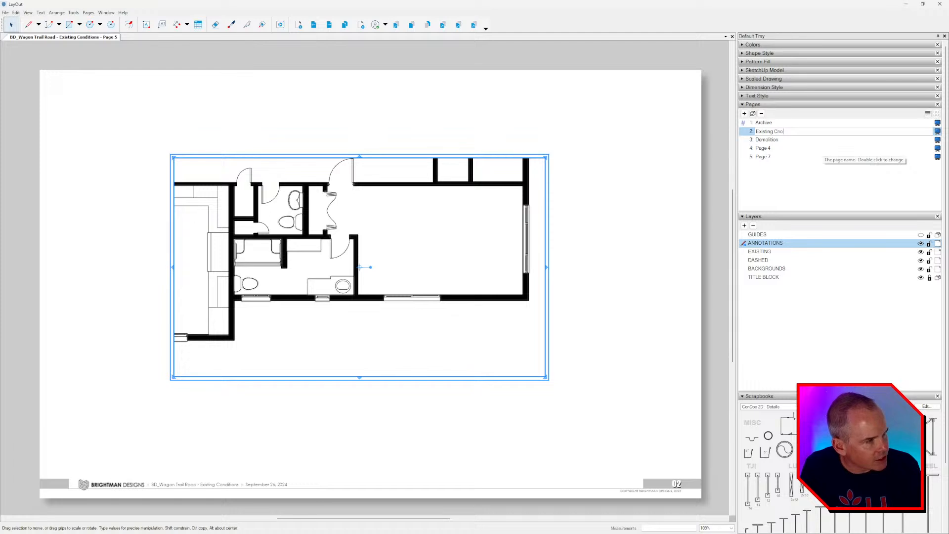
type("xisting Condition - S")
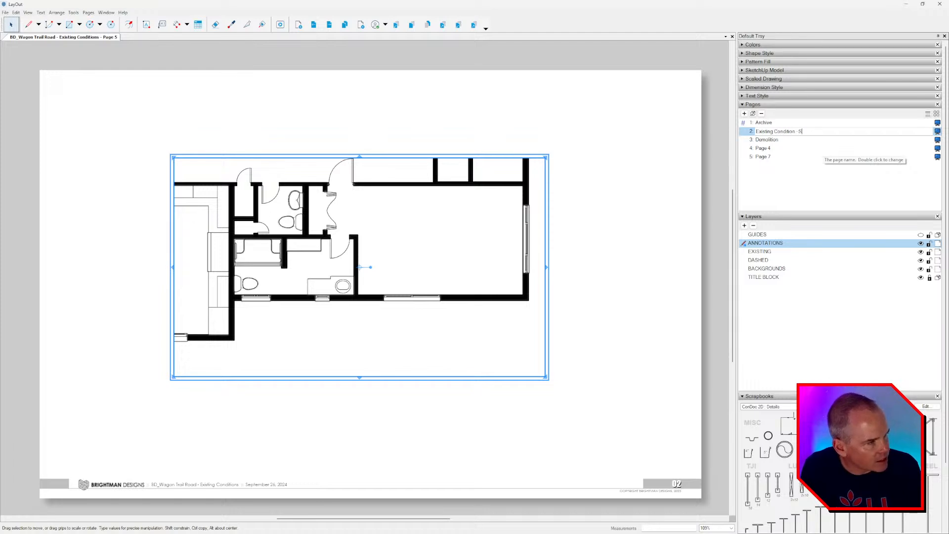
type("ketchUp Model")
key("Return")
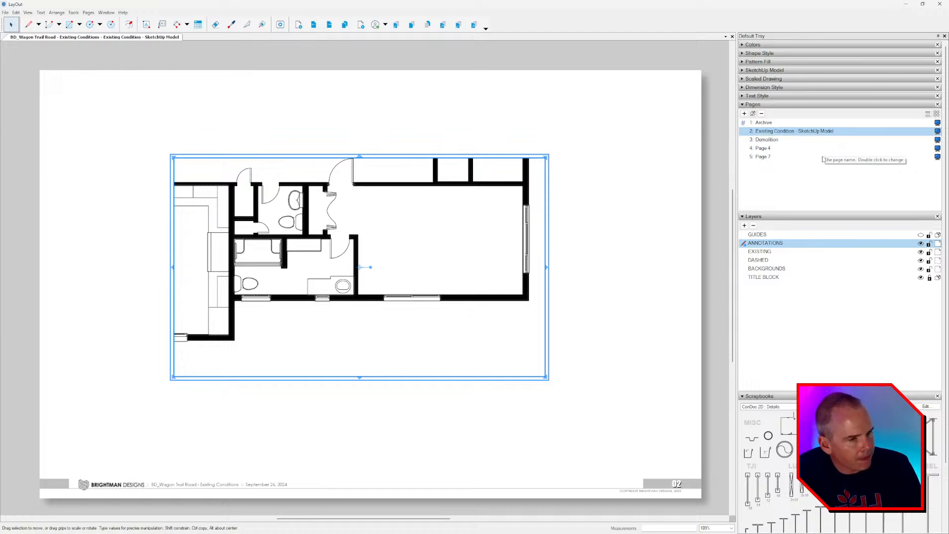
Check the linework on the Demolition page and rename that page as Demolition Plan.
left_click(330, 25)
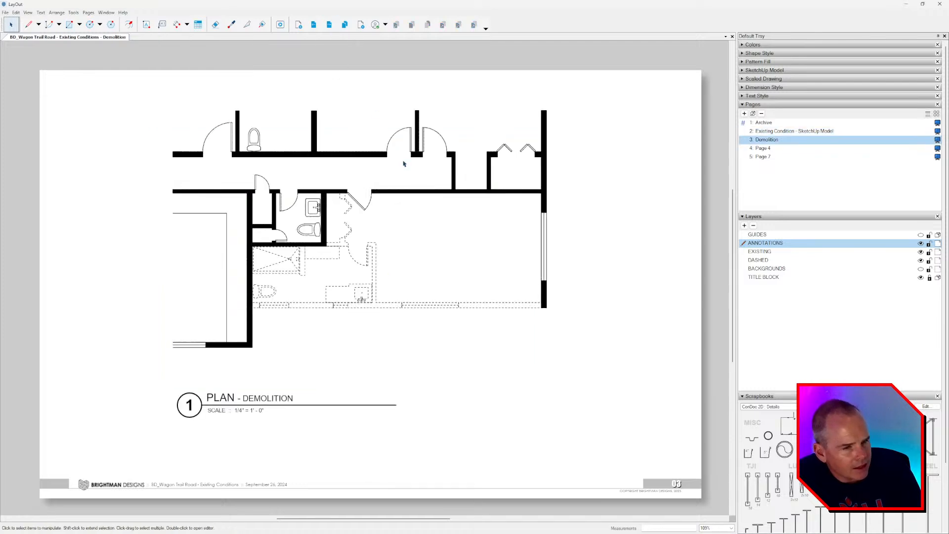
left_click(345, 244)
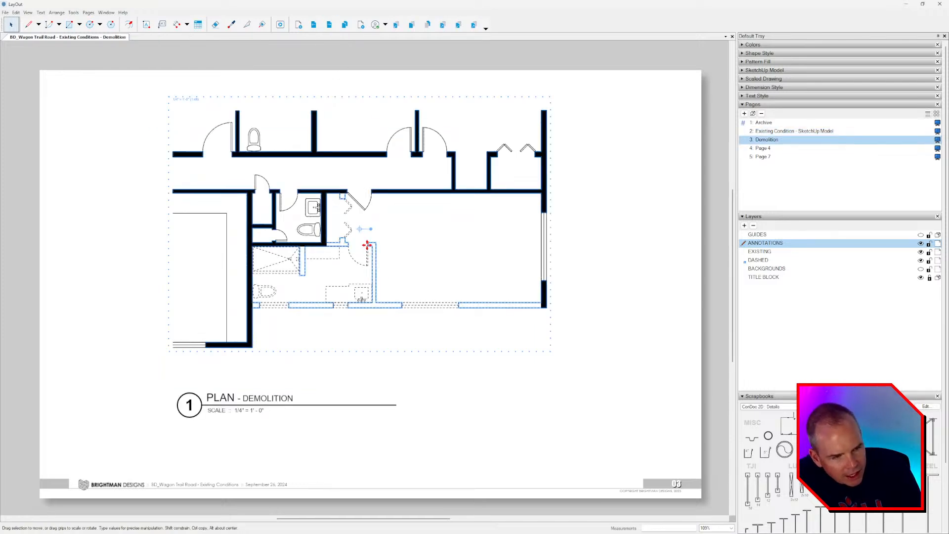
left_click(644, 219)
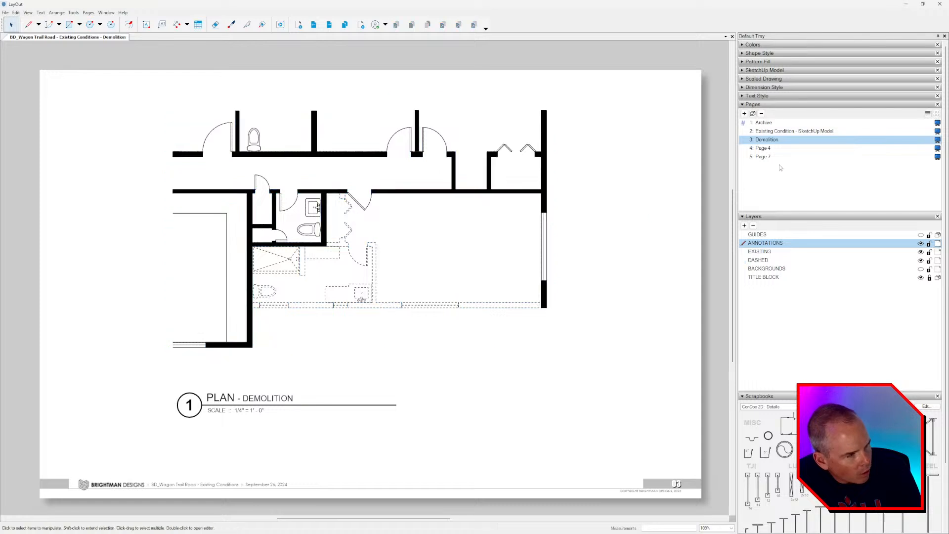
double_click(787, 140)
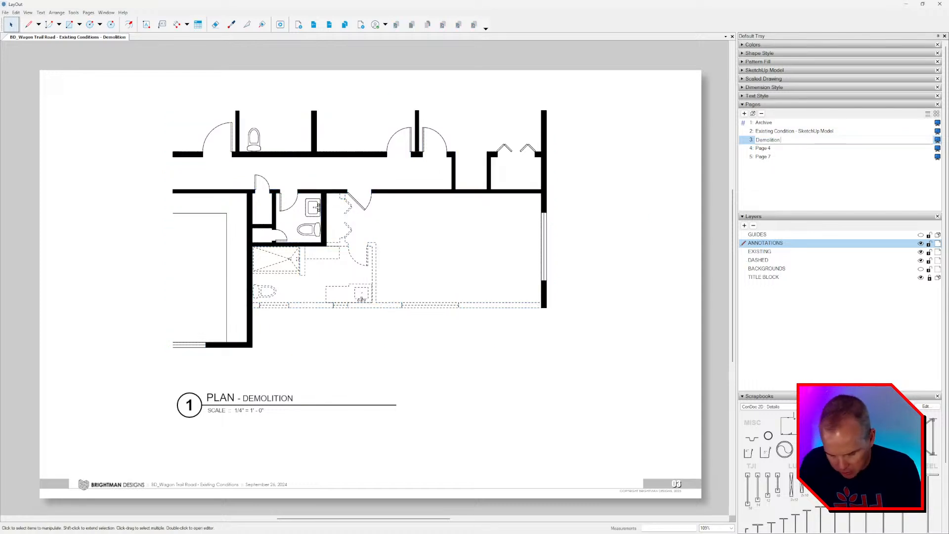
type("Plan")
key("Return")
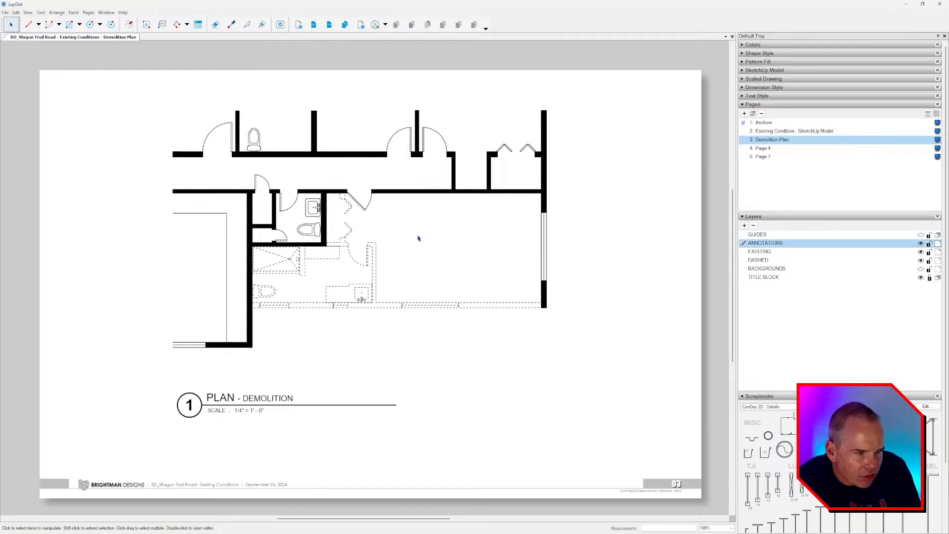
Show the BACKGROUNDS layer to compare the hand sketch with the demolition plan, and hide it again.
left_click(921, 269)
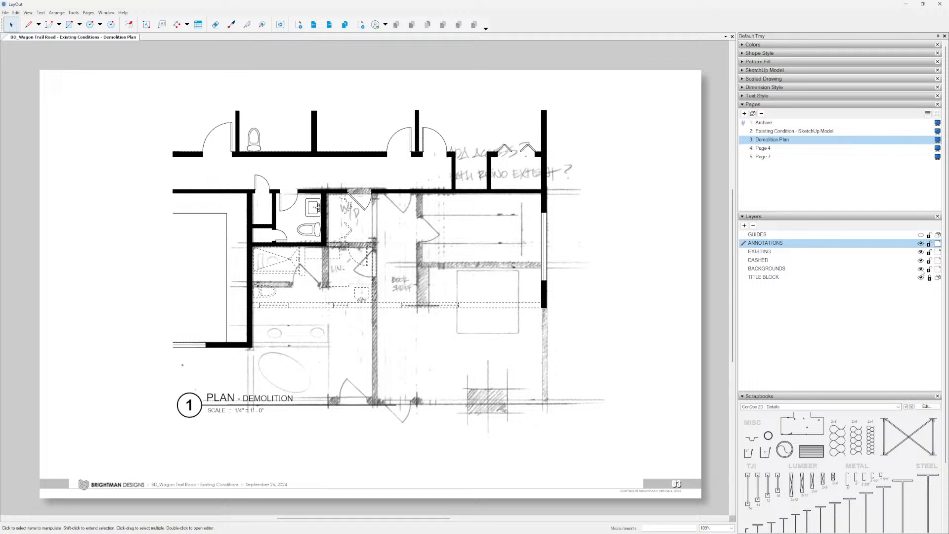
left_click(920, 270)
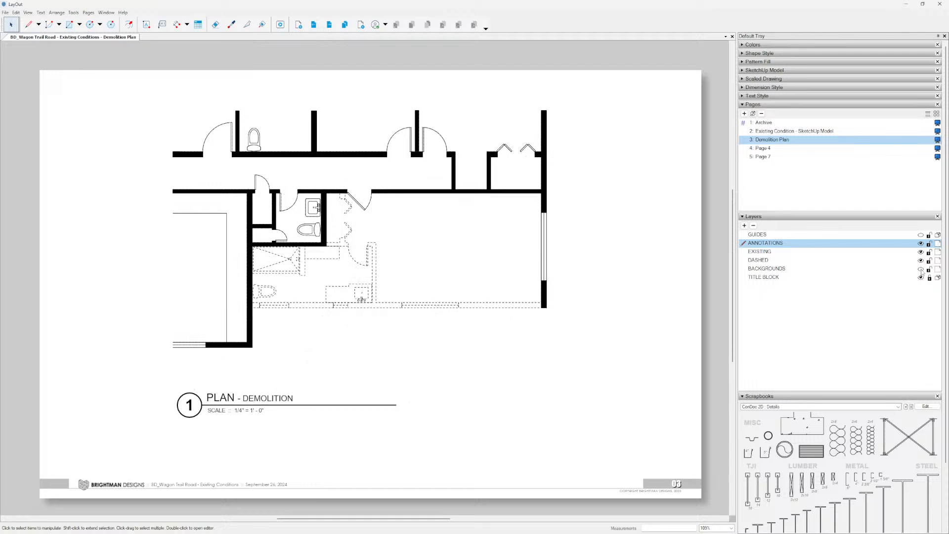
Inspect the grouped model viewport on the Existing Condition - SketchUp Model page, leave the group, and return to the Demolition Plan page.
left_click(806, 132)
left_click(356, 241)
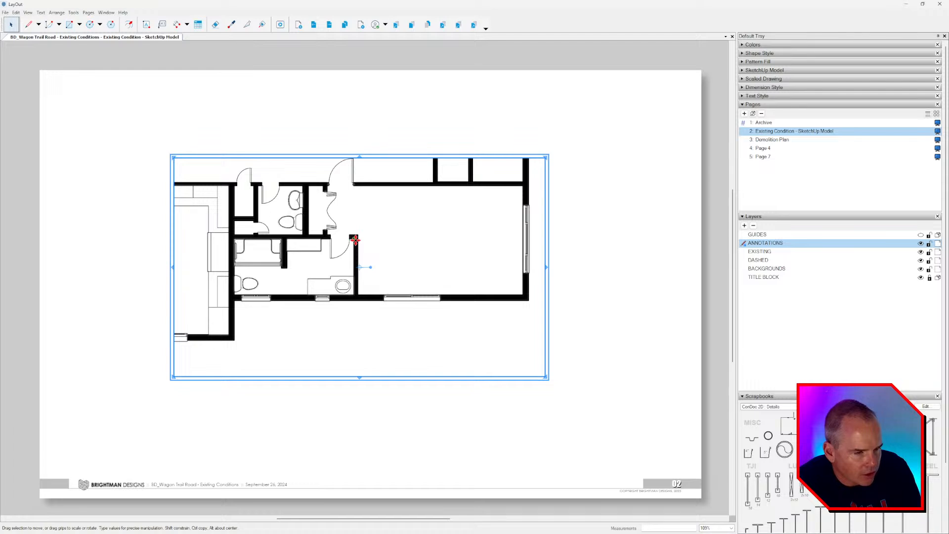
double_click(355, 240)
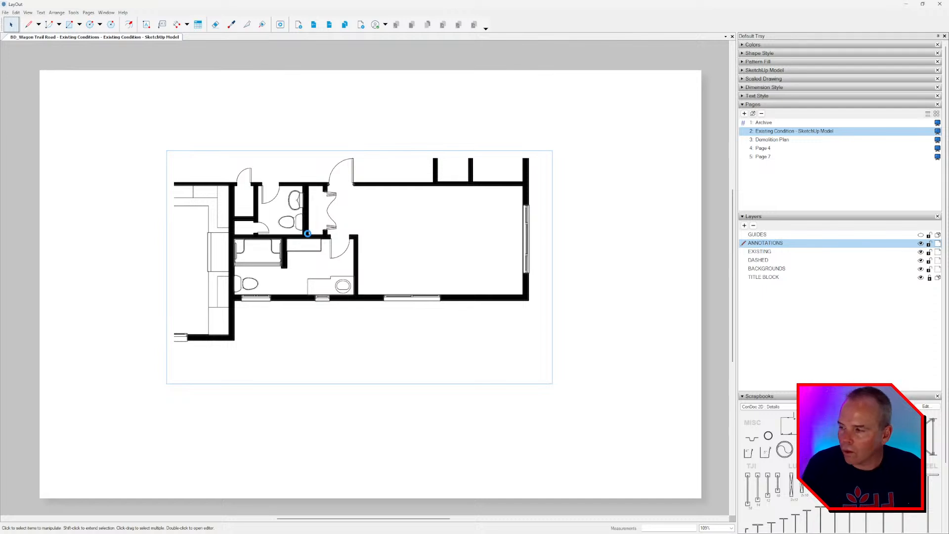
left_click(340, 263)
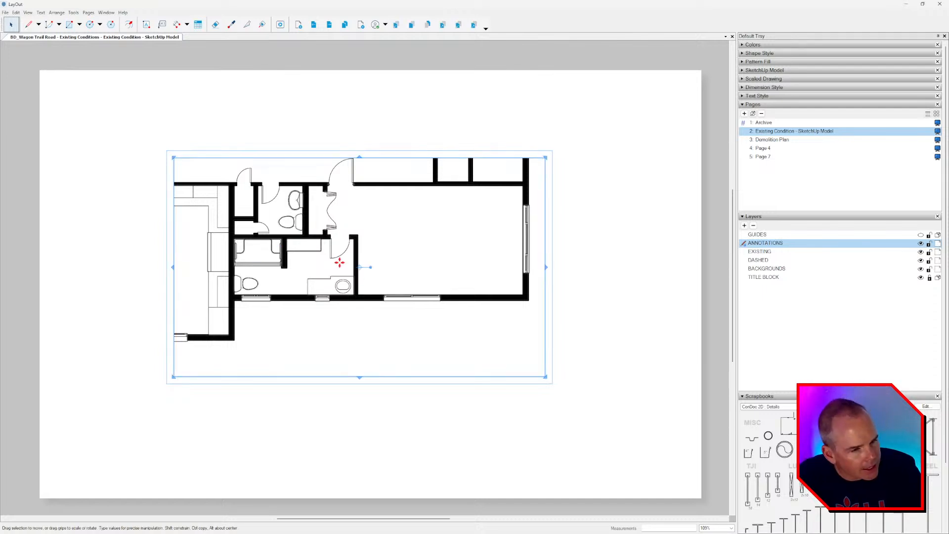
left_click(721, 173)
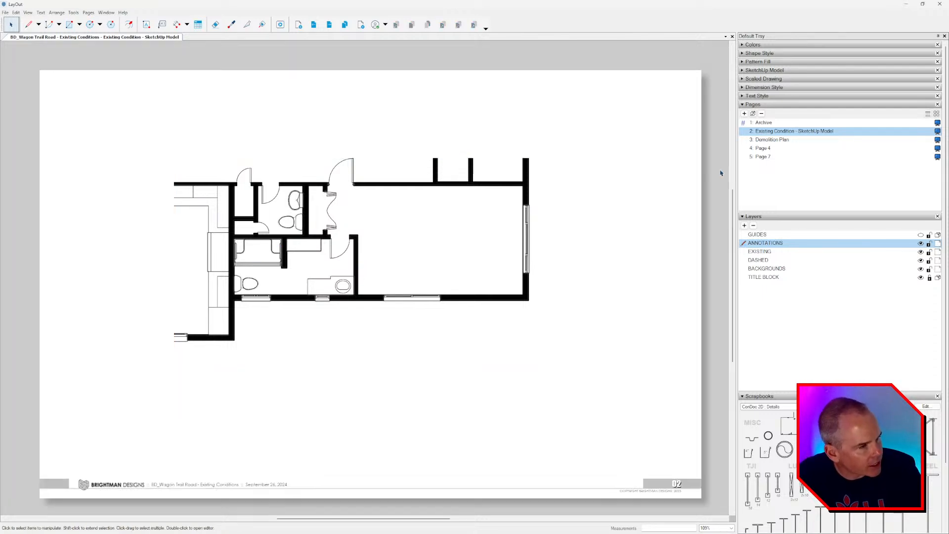
left_click(774, 140)
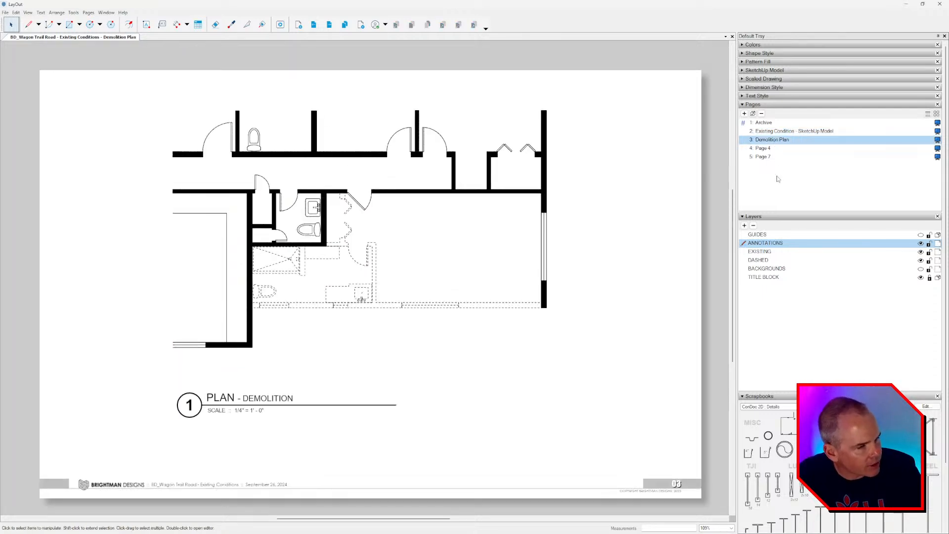
Check Page 4 and the blank Page 7, and delete Page 7.
left_click(775, 149)
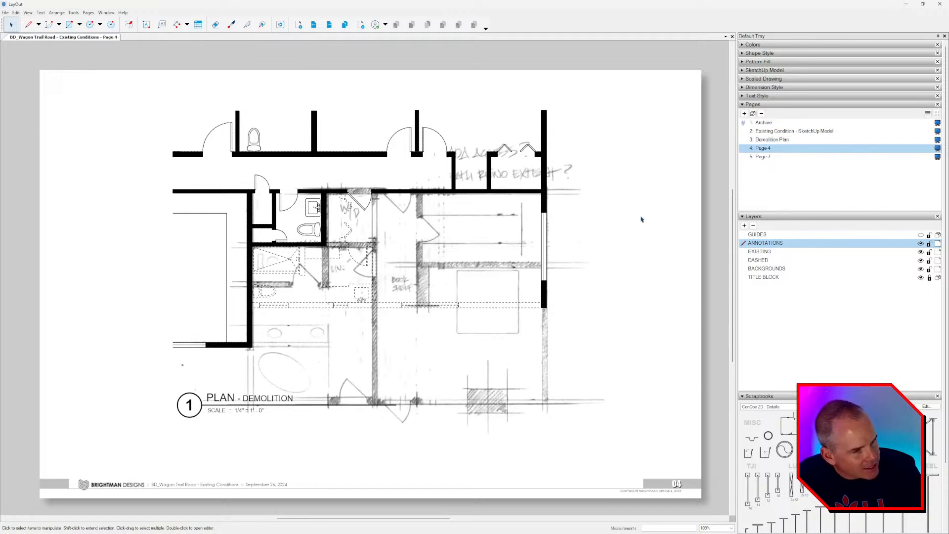
left_click(767, 158)
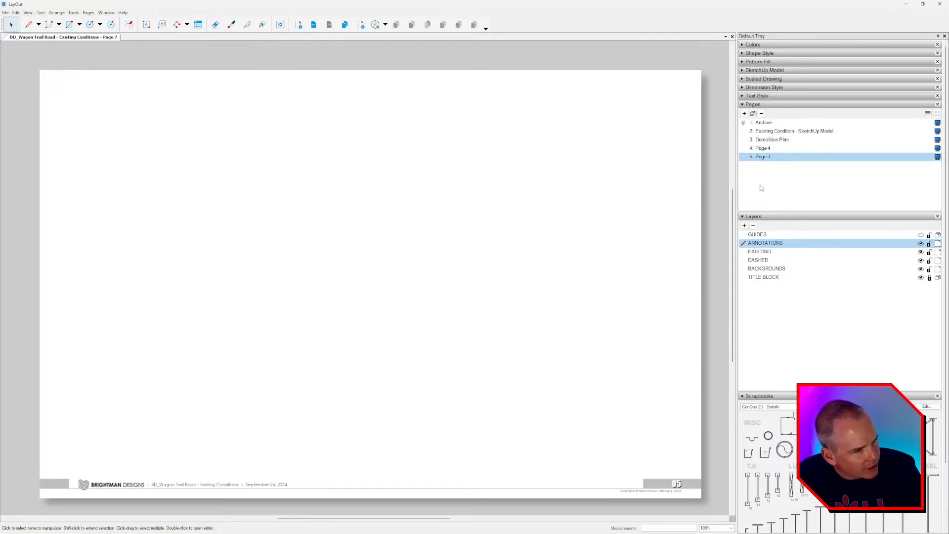
left_click(761, 113)
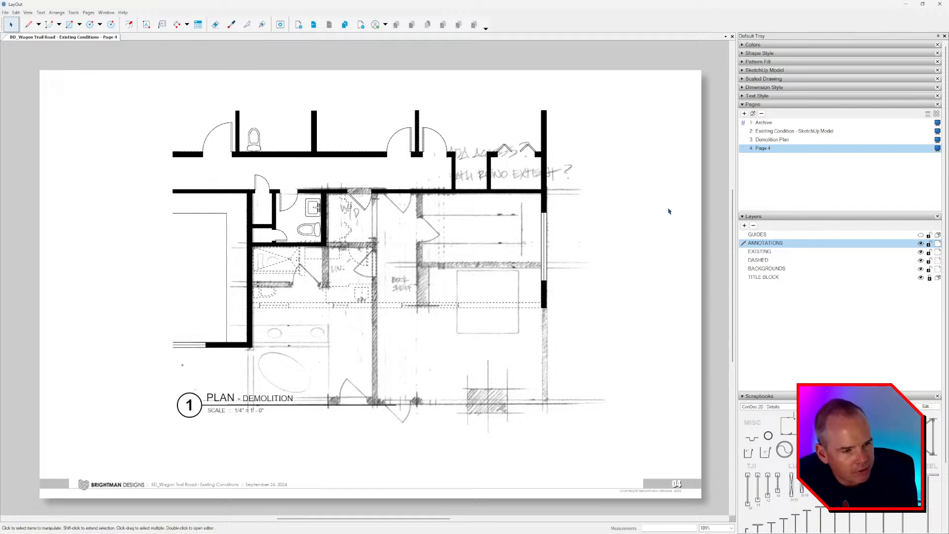
Review the Archive, Existing Condition - SketchUp Model and Demolition Plan pages against Page 4.
double_click(766, 149)
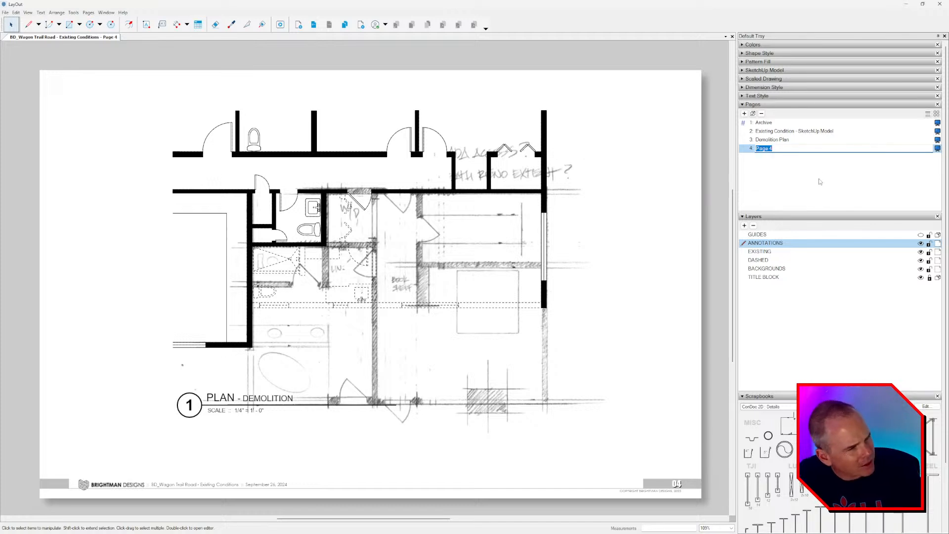
left_click(799, 140)
left_click(803, 132)
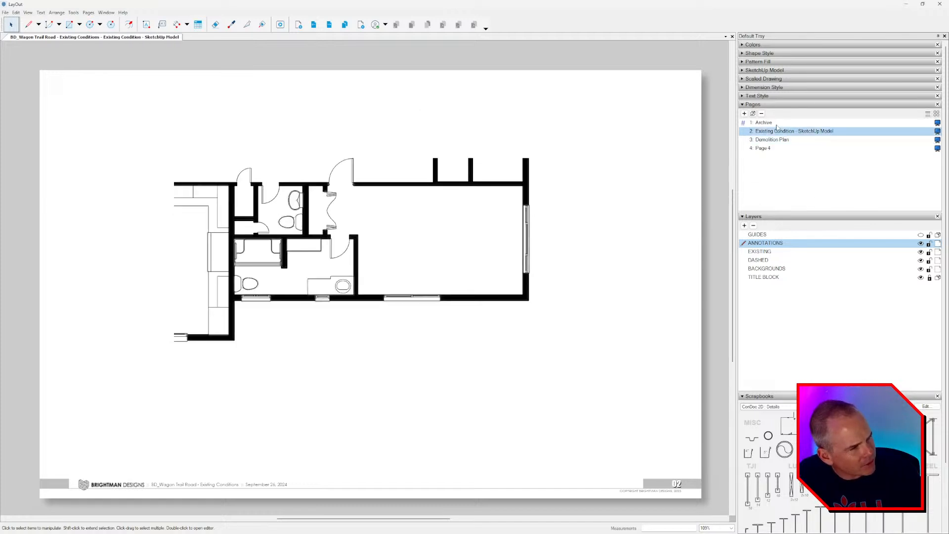
left_click(773, 124)
left_click(781, 132)
left_click(779, 140)
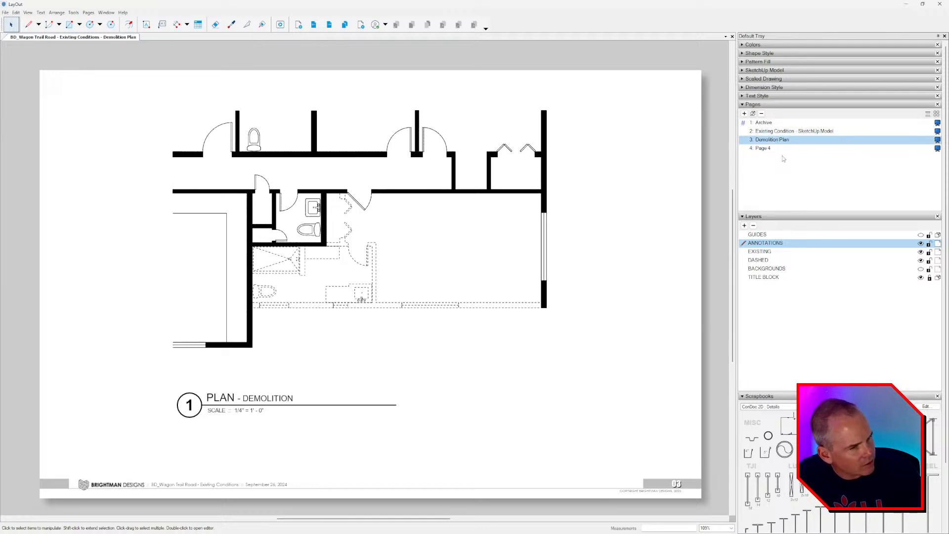
left_click(776, 148)
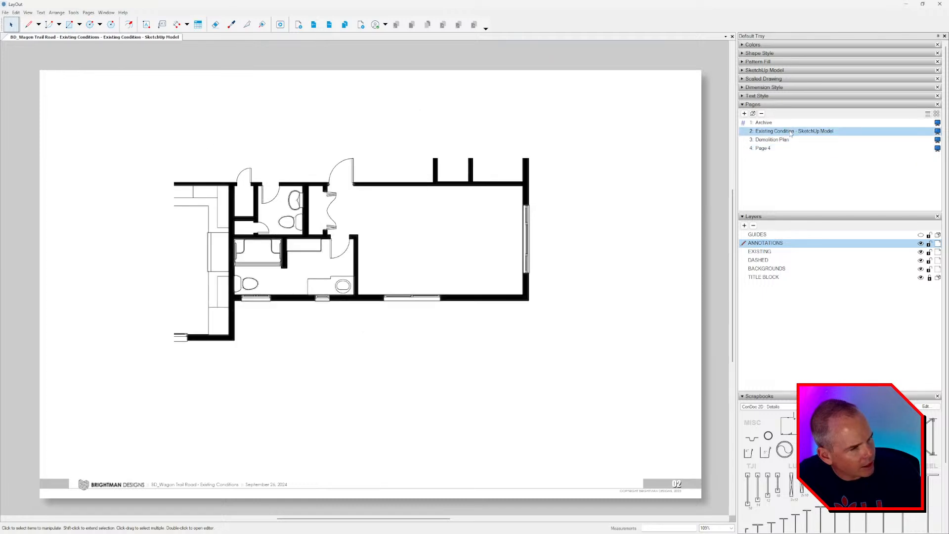
left_click(789, 140)
Rename Page 4 as Proposed Conditions.
left_click(781, 148)
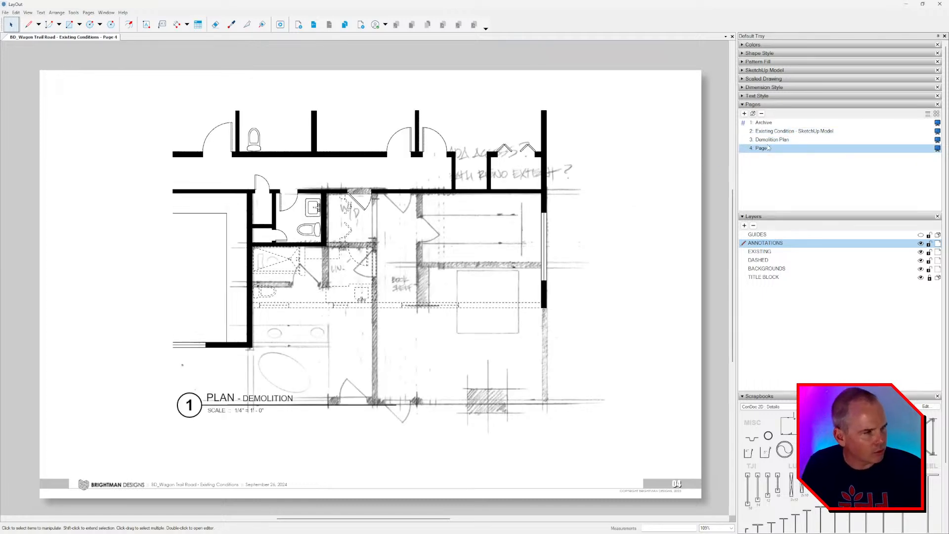
double_click(769, 147)
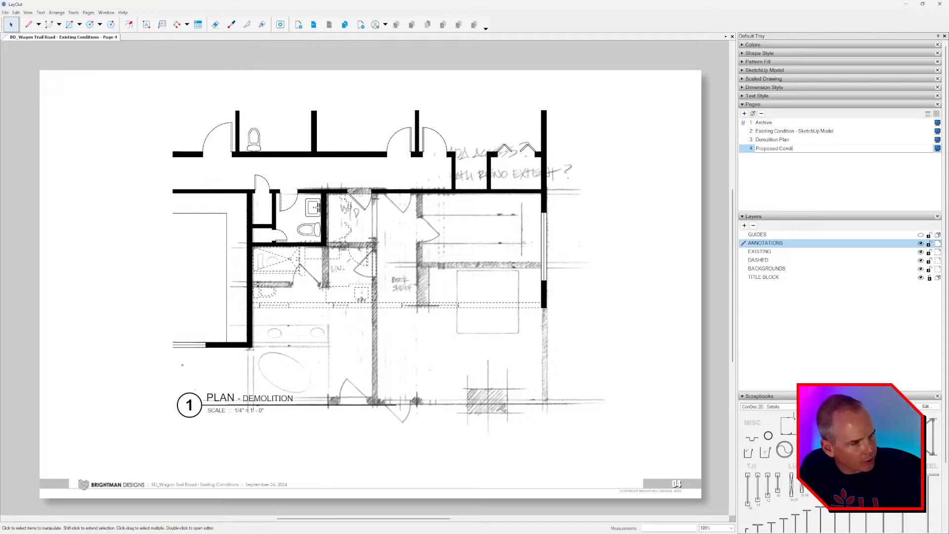
key("Return")
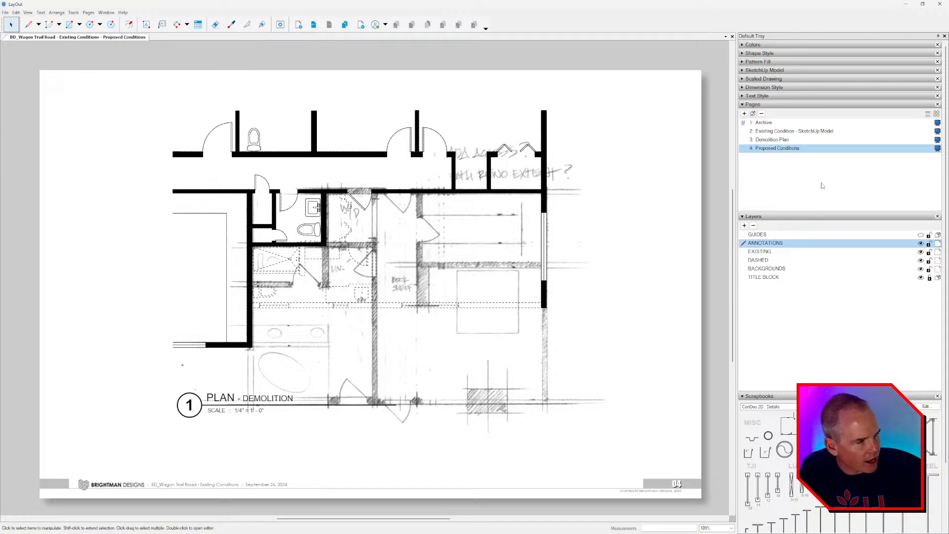
Hide the BACKGROUNDS layer on the Archive page and check the selectable plan elements.
left_click(768, 124)
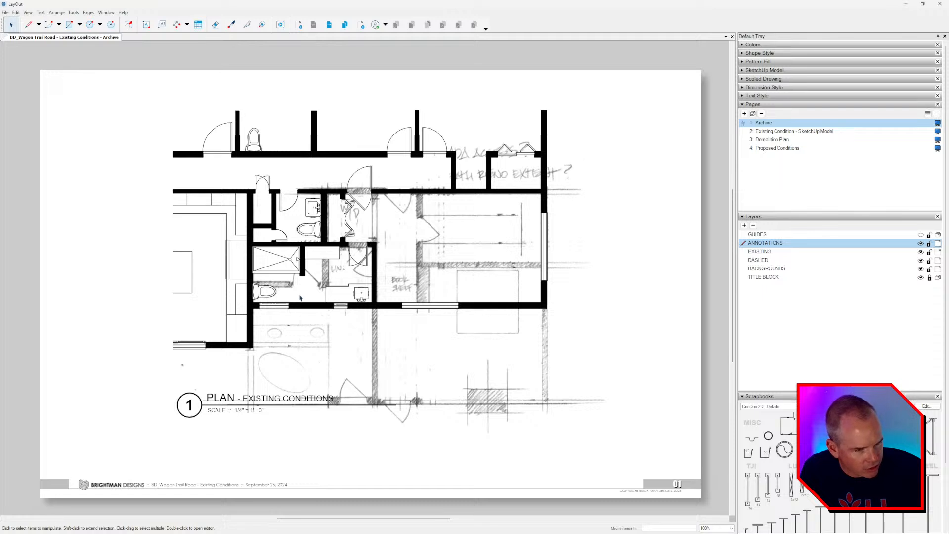
left_click(378, 302)
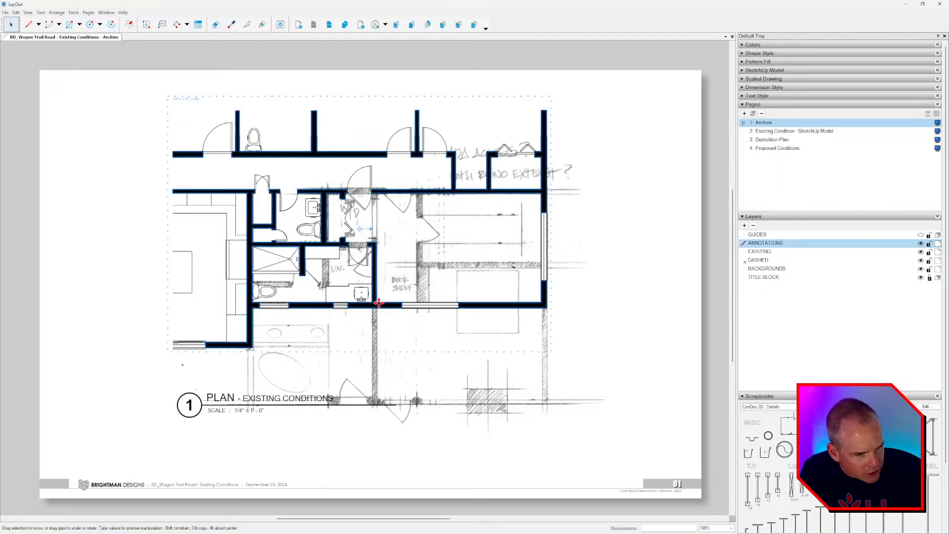
left_click(921, 270)
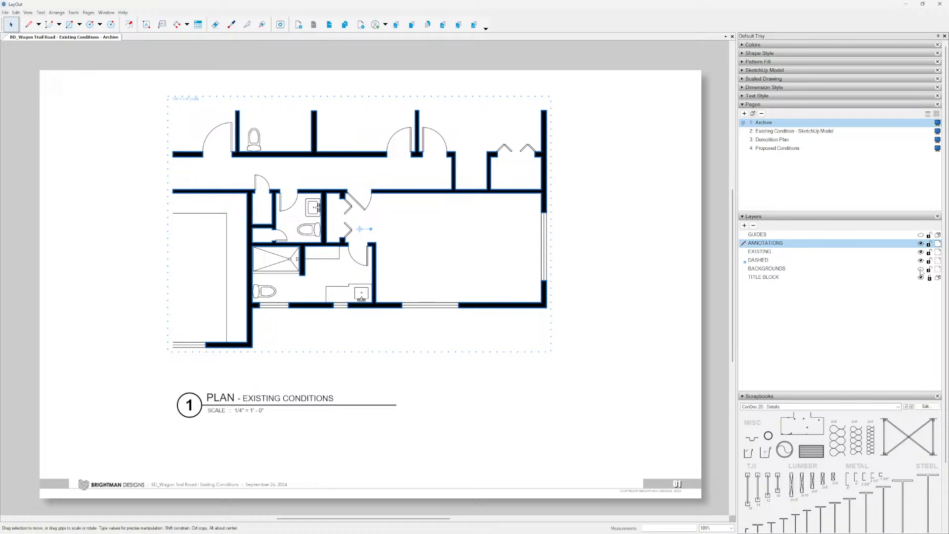
left_click(644, 237)
left_click(314, 211)
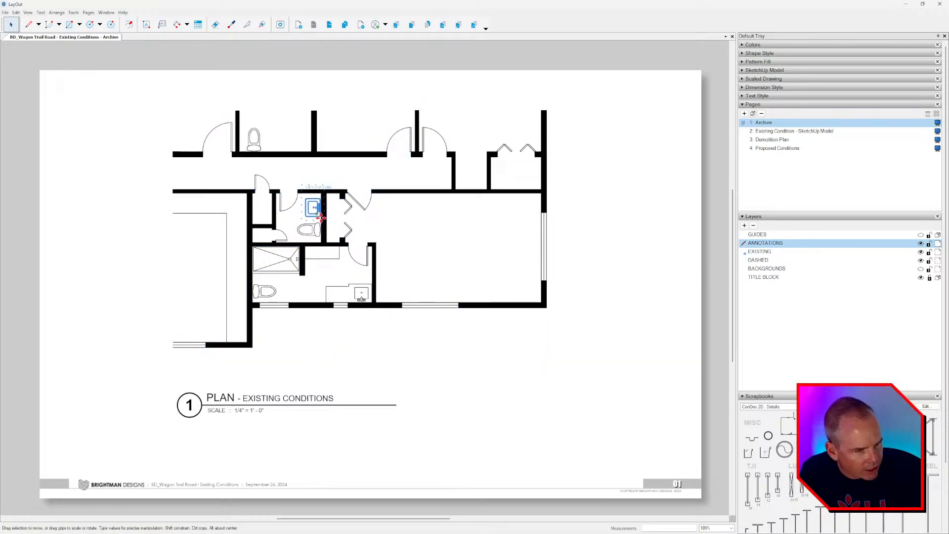
Add a page after Archive and paste a copy of Archive's existing conditions plan and its title onto it.
left_click_drag(618, 108, 124, 366)
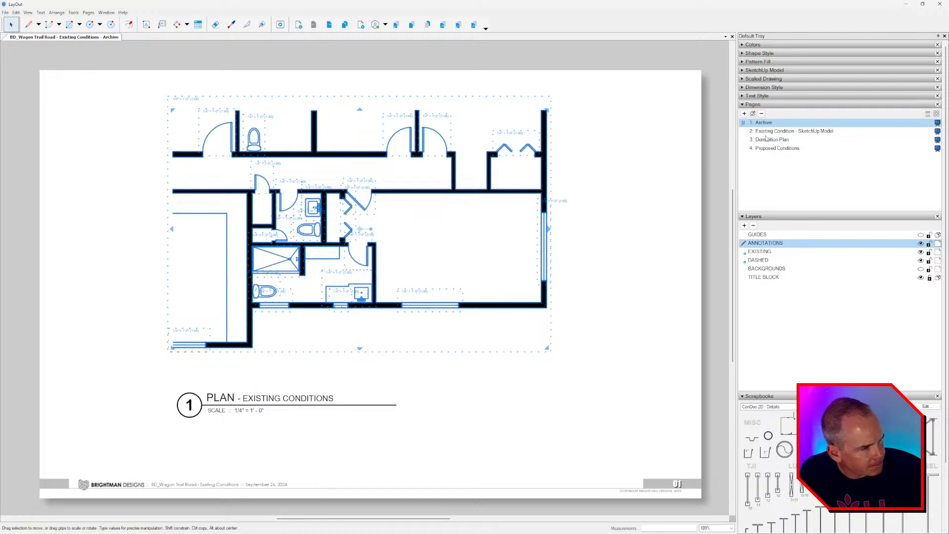
left_click(745, 115)
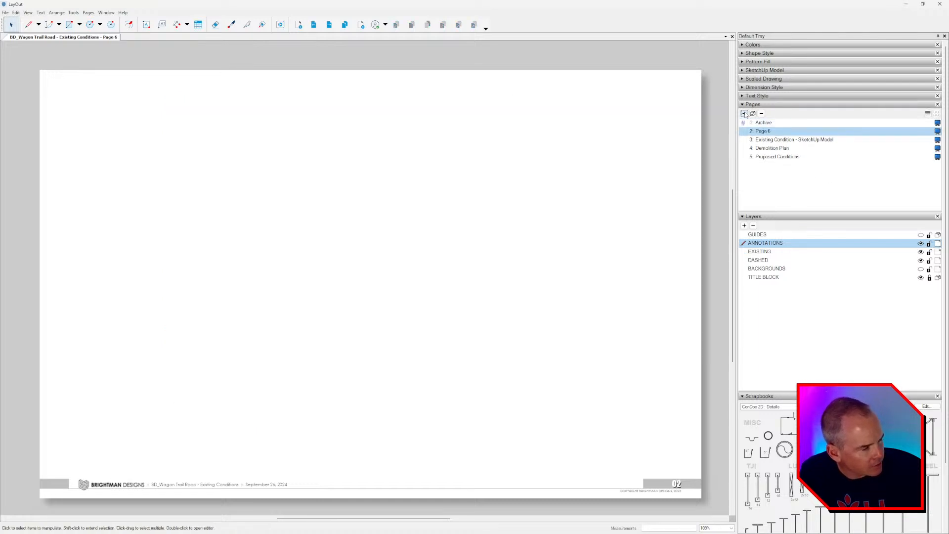
left_click(763, 123)
left_click_drag(595, 106, 104, 444)
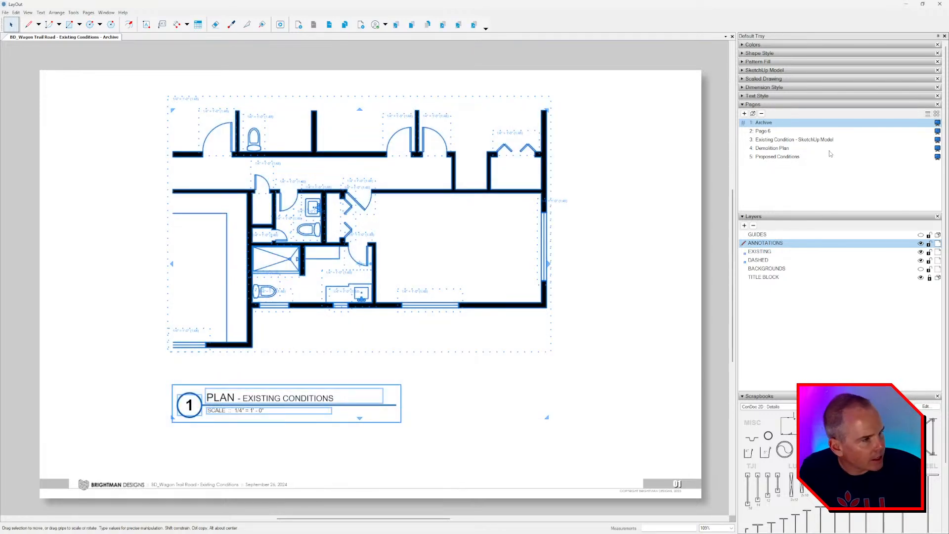
left_click(770, 133)
right_click(553, 197)
left_click(587, 199)
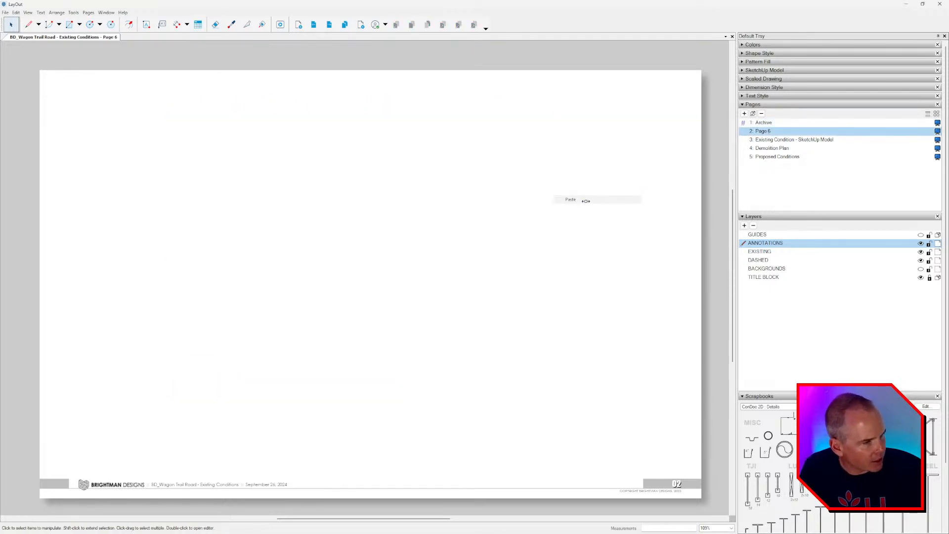
Rename the new page as Existing Conditions - ConDoc 2D.
double_click(783, 133)
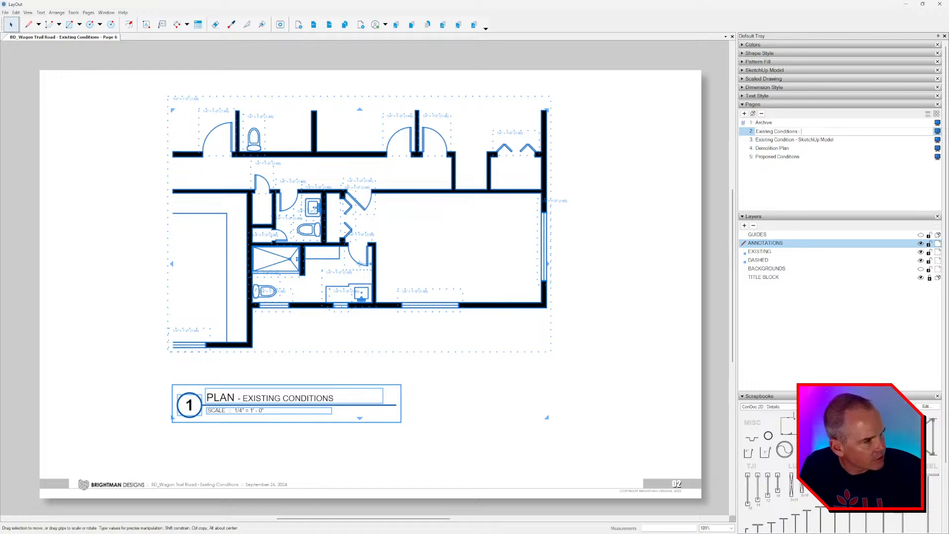
key("BackSpace")
key("BackSpace")
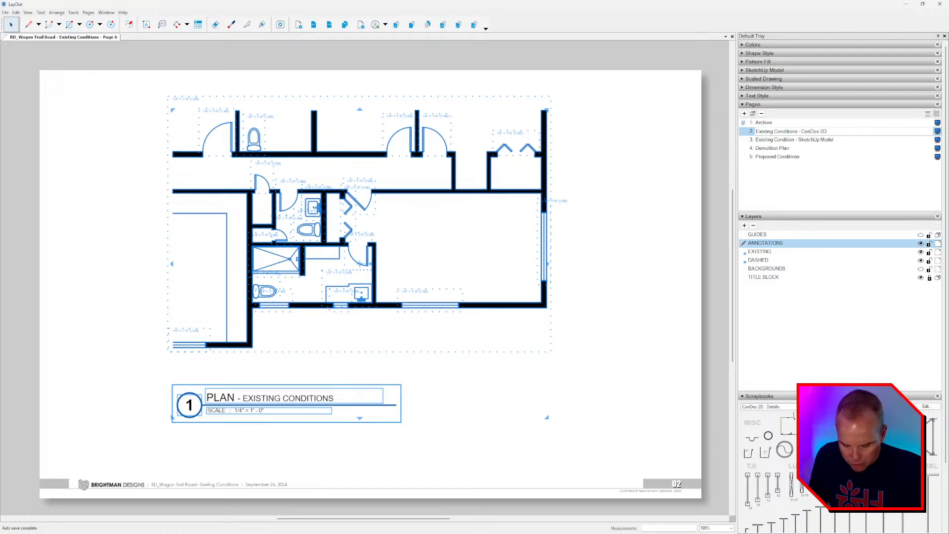
key("Return")
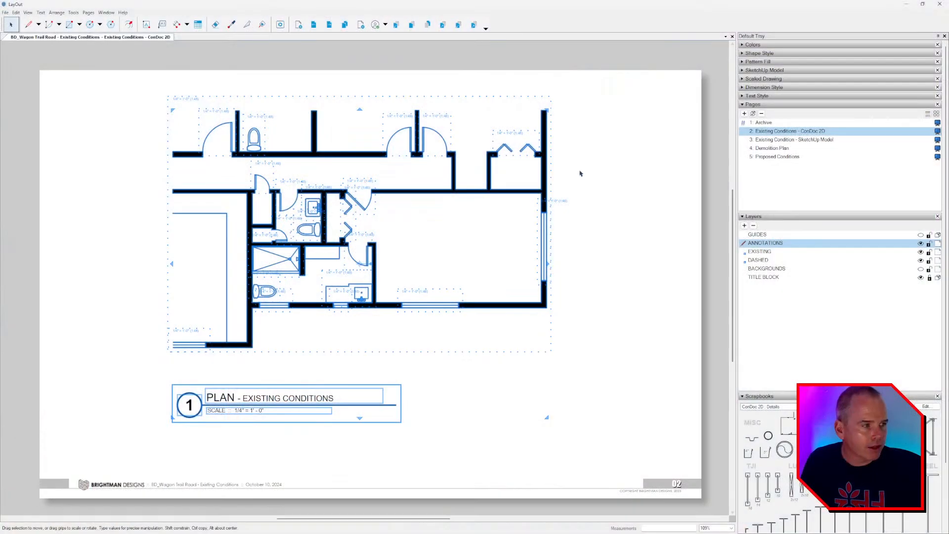
Show the BACKGROUNDS layer on the Archive page again and select the plan's wall linework.
left_click(776, 126)
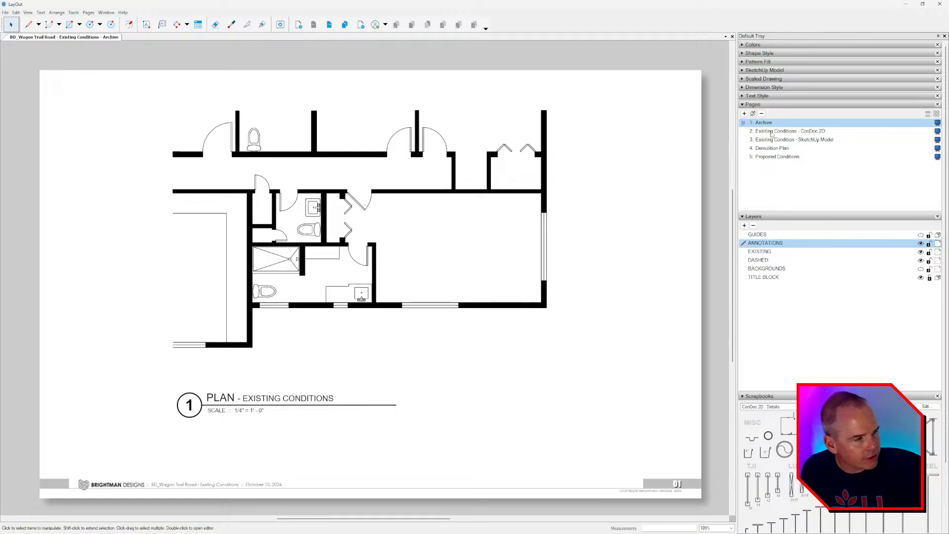
left_click(921, 268)
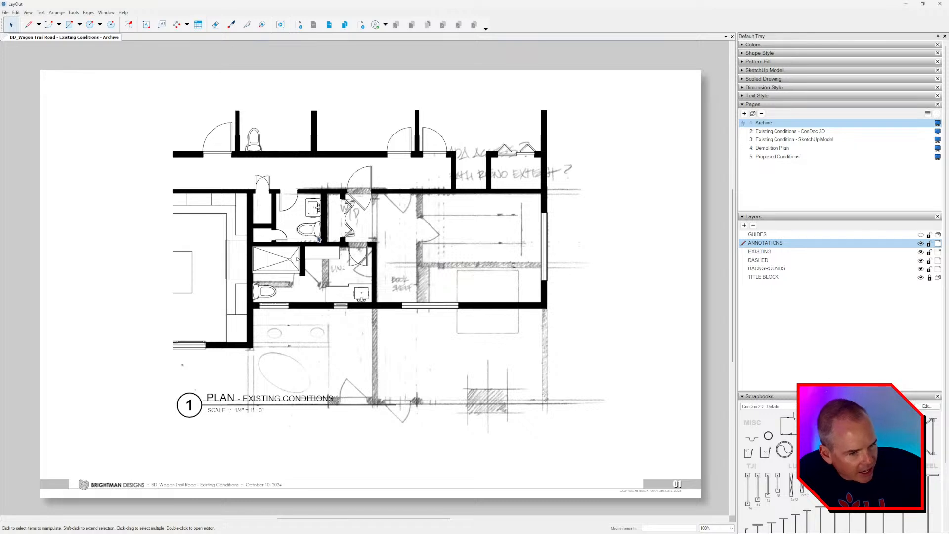
left_click(432, 192)
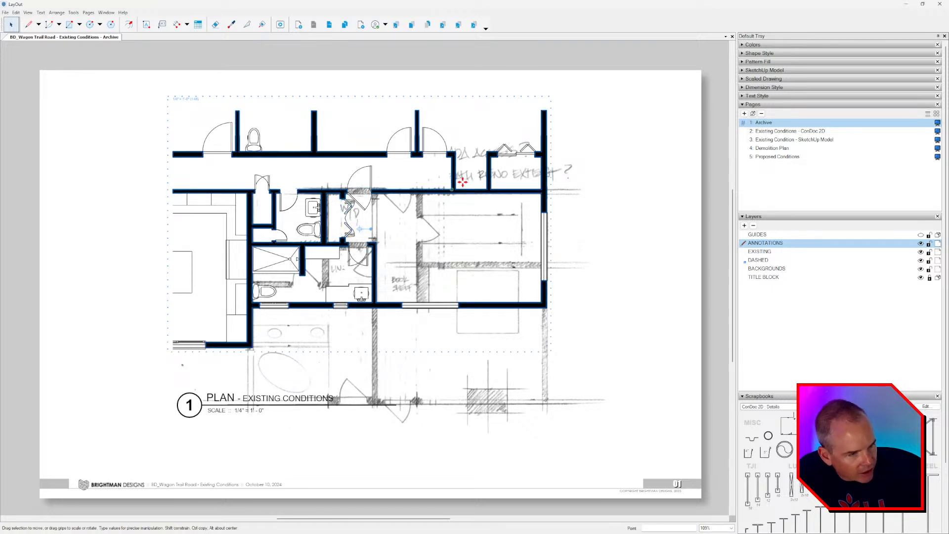
On the Existing Conditions - ConDoc 2D page, toggle the EXISTING layer off and on and check the plan's layer assignments.
left_click(330, 28)
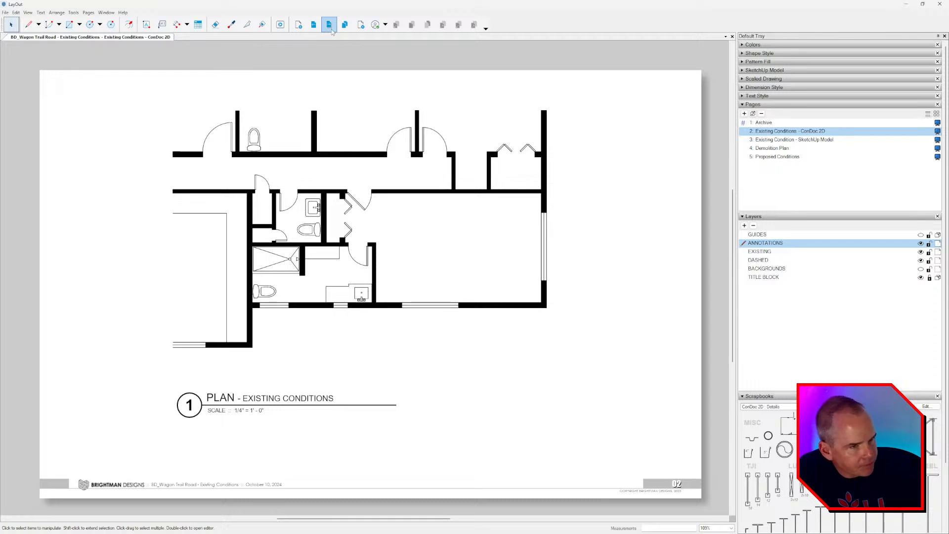
left_click(780, 253)
left_click(920, 252)
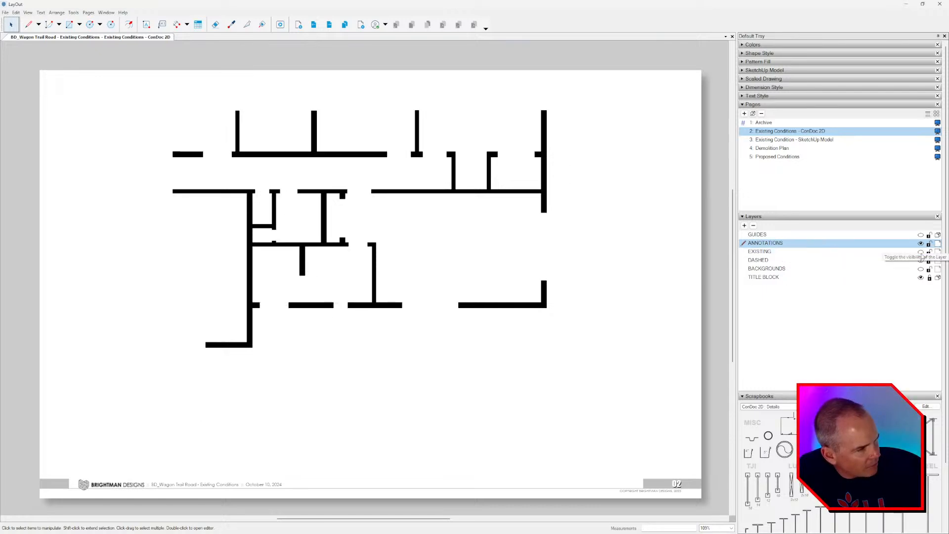
left_click(922, 252)
left_click_drag(626, 113, 79, 348)
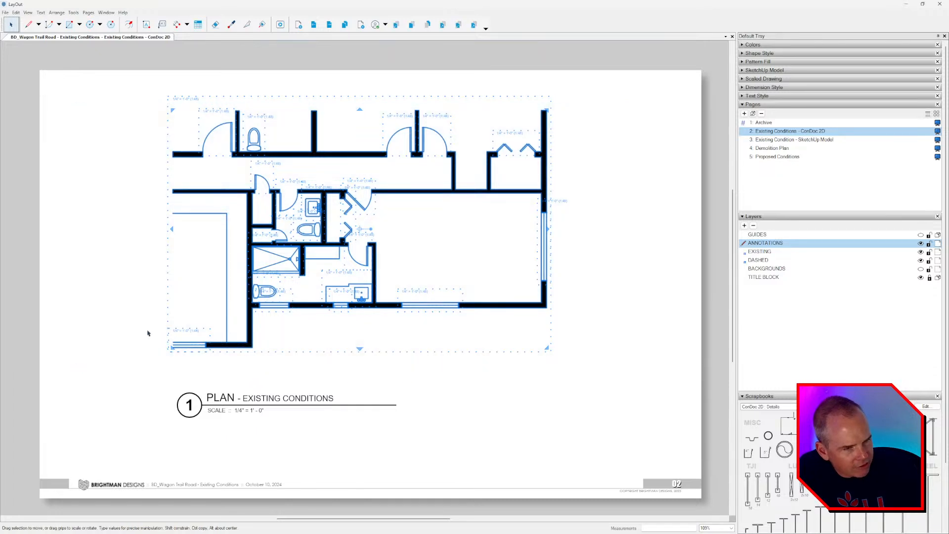
right_click(327, 188)
mouse_move(371, 256)
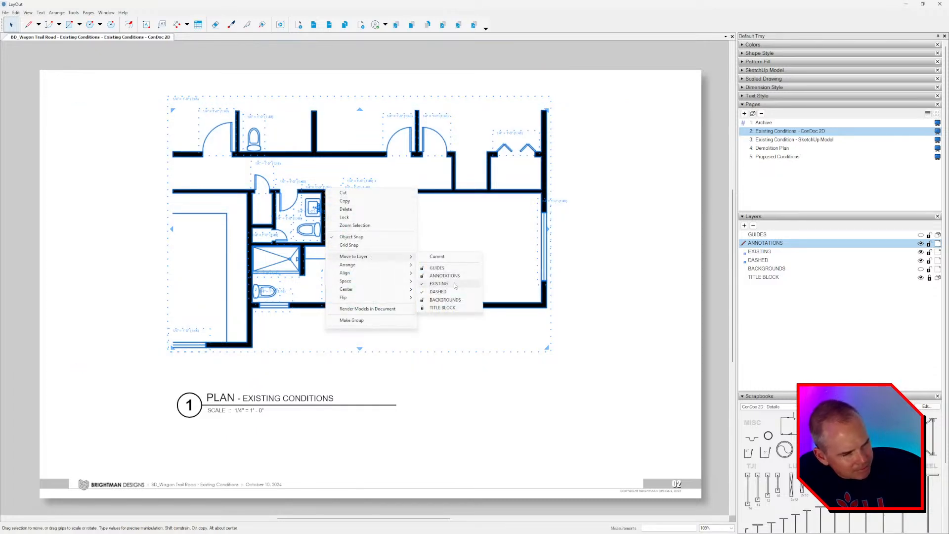
left_click(682, 213)
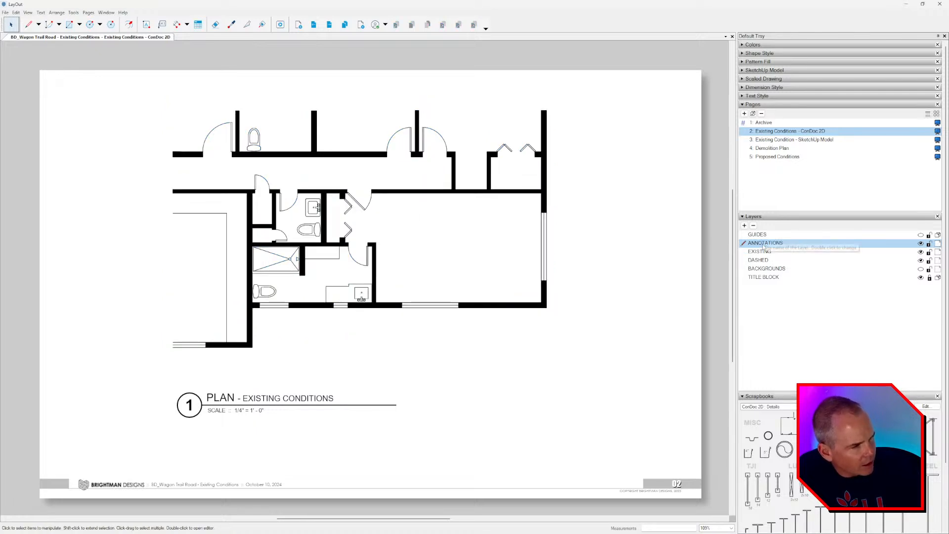
Add a layer named DRAWINGS directly above the EXISTING layer.
left_click(760, 249)
left_click(745, 226)
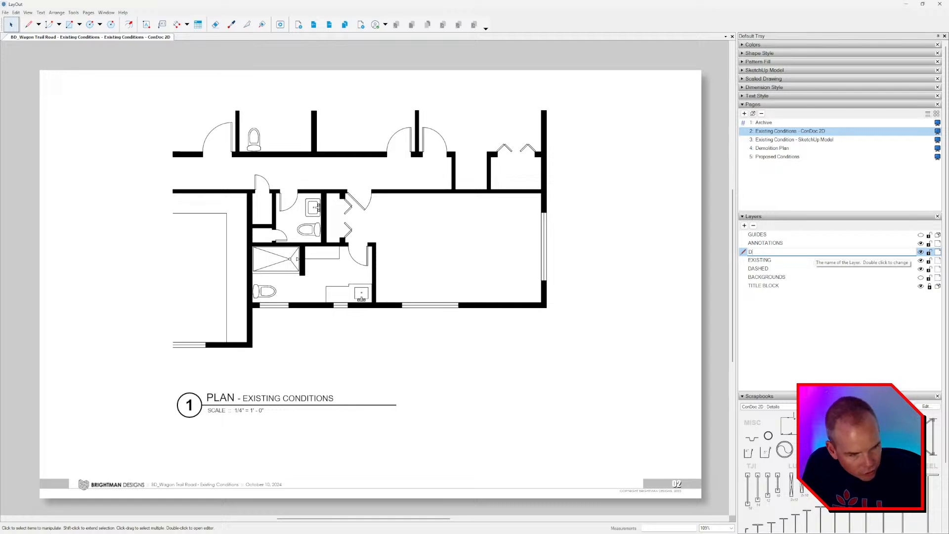
key("Return")
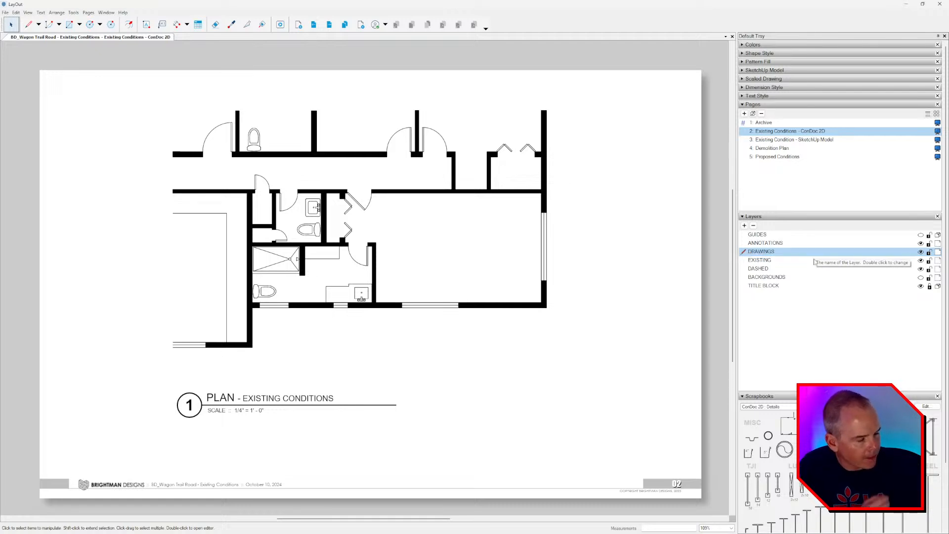
Move the whole existing conditions floor plan, without its title, to the DRAWINGS layer.
left_click_drag(567, 139, 99, 352)
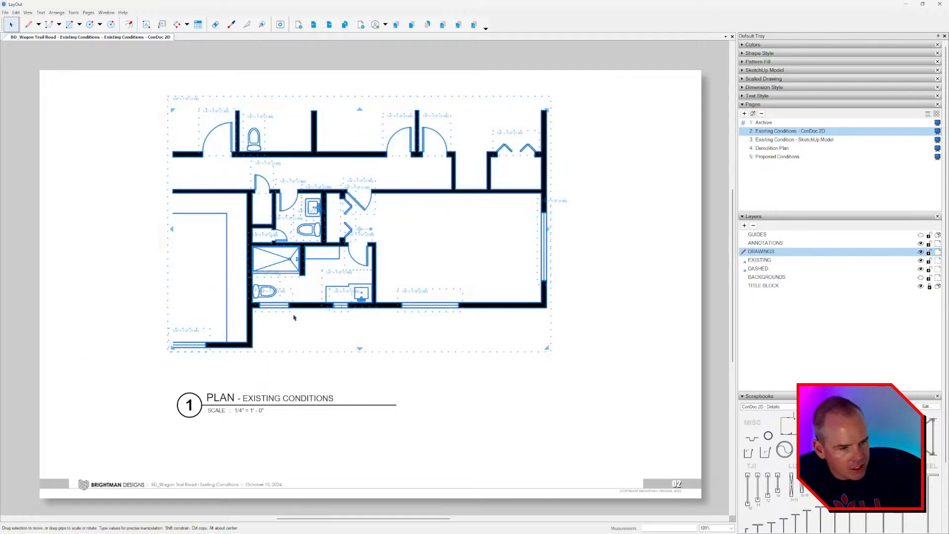
right_click(304, 307)
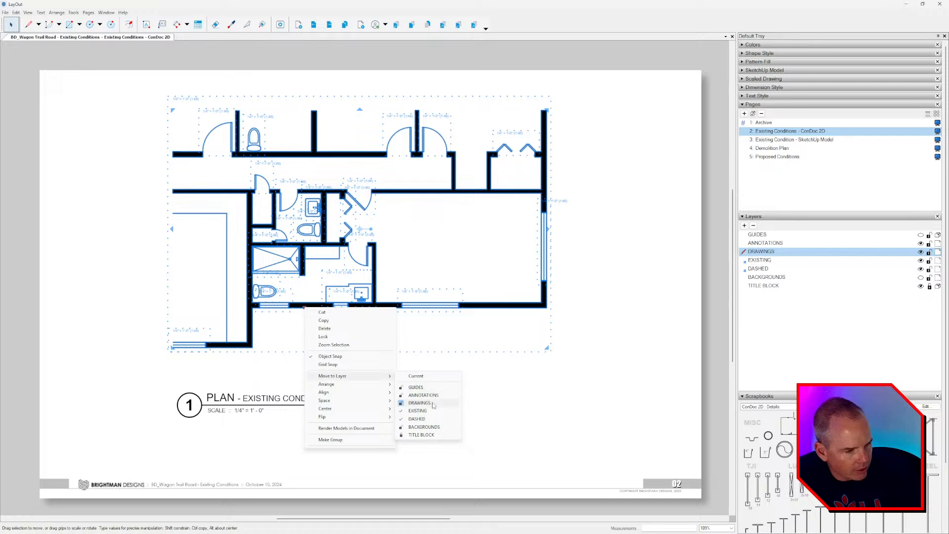
left_click(421, 403)
left_click(677, 268)
Move the existing conditions plan title to the ANNOTATIONS layer.
left_click(295, 401)
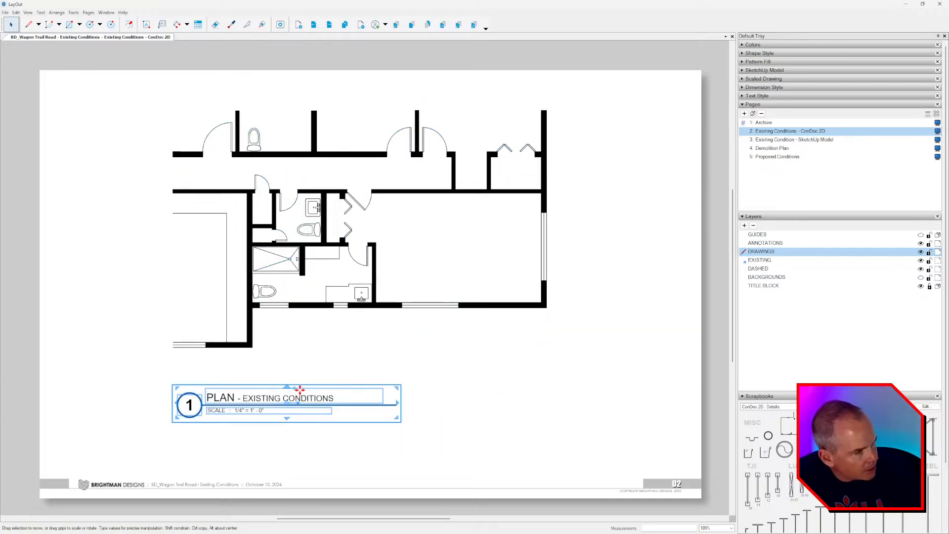
right_click(289, 398)
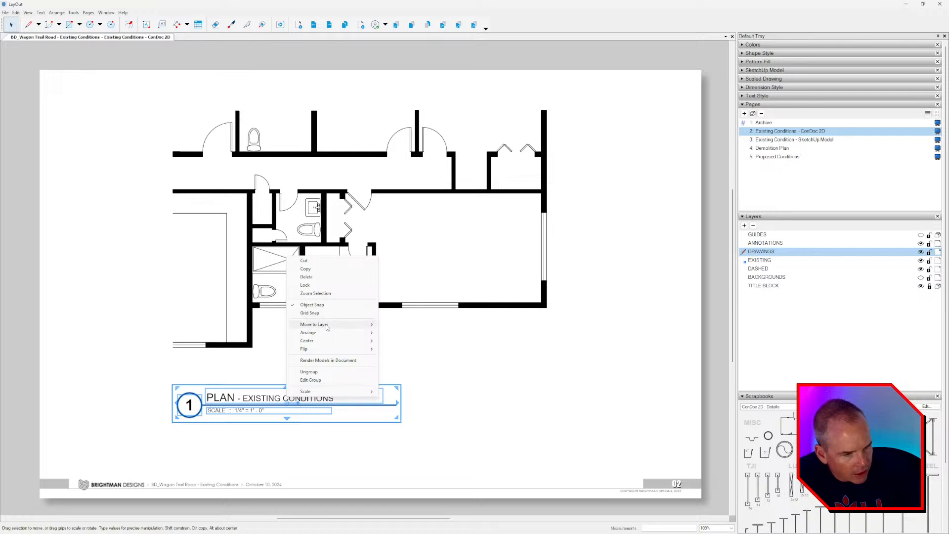
mouse_move(327, 325)
left_click(423, 344)
left_click(527, 369)
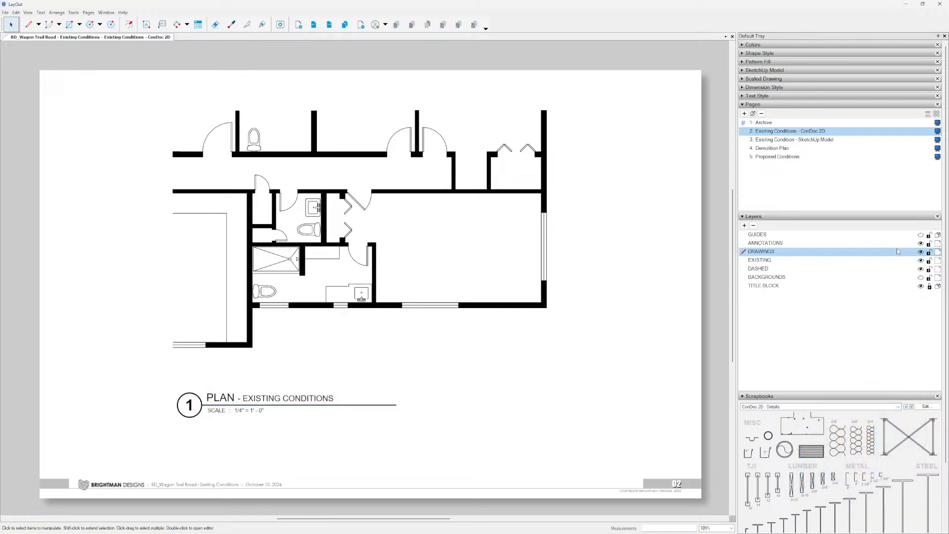
Toggle the DRAWINGS and ANNOTATIONS layers off and on to check what each one holds.
left_click(921, 252)
left_click(921, 252)
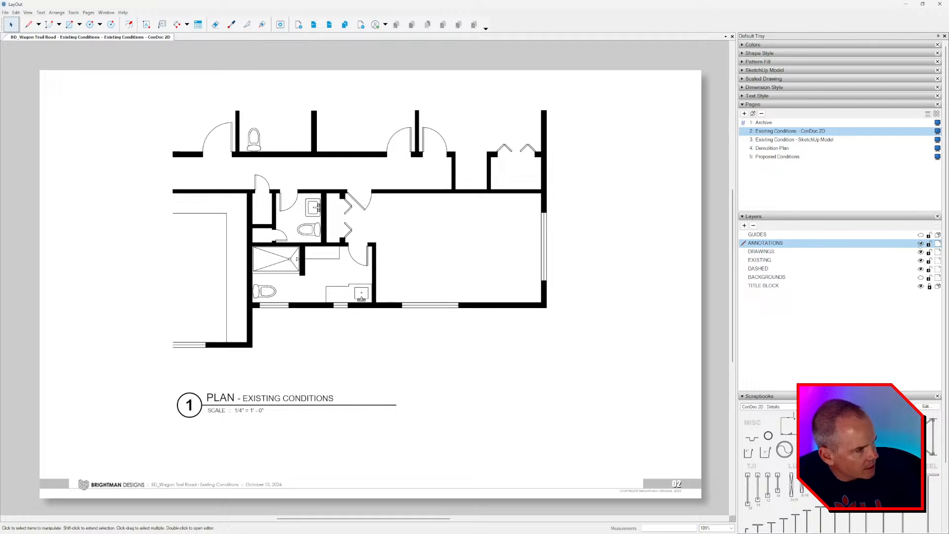
left_click(921, 243)
left_click(921, 243)
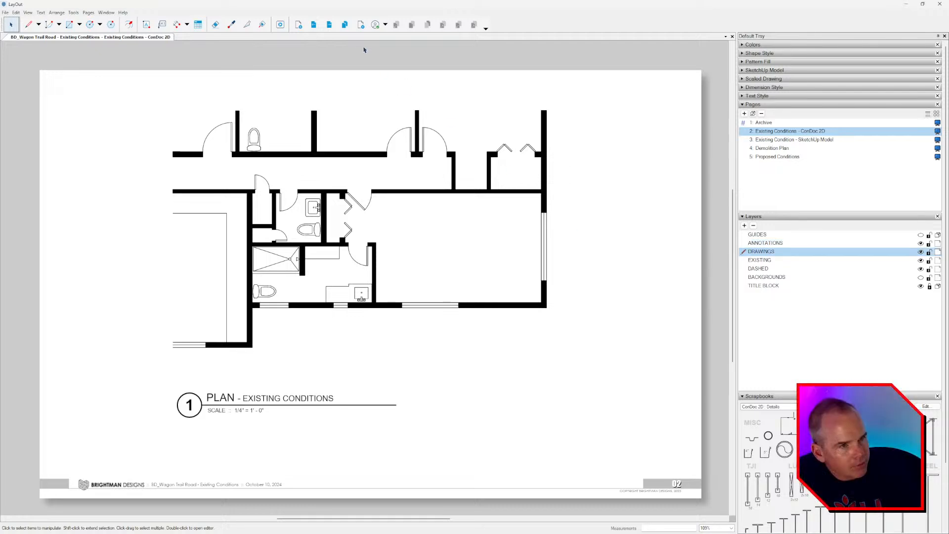
Move the plan viewport on the Existing Condition - SketchUp Model page to the DRAWINGS layer.
left_click(329, 24)
left_click_drag(625, 147, 105, 362)
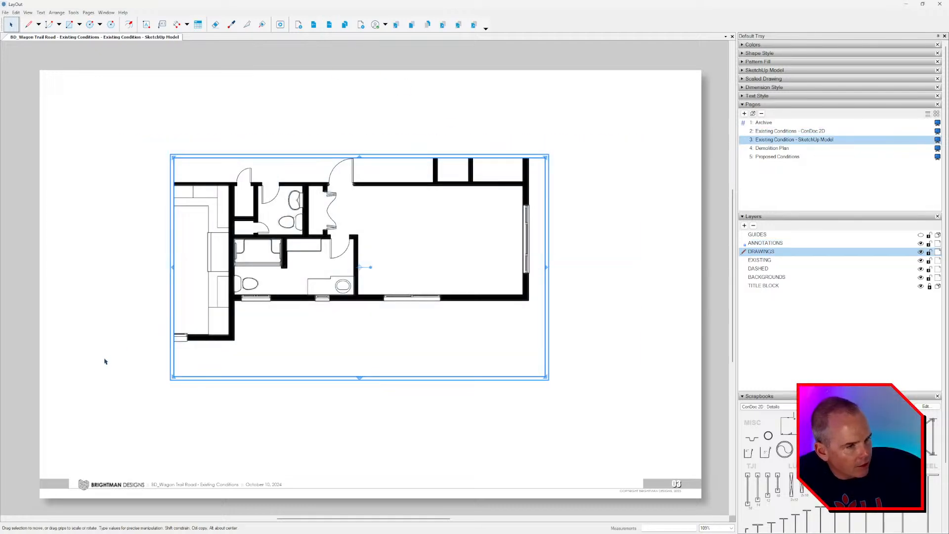
right_click(486, 184)
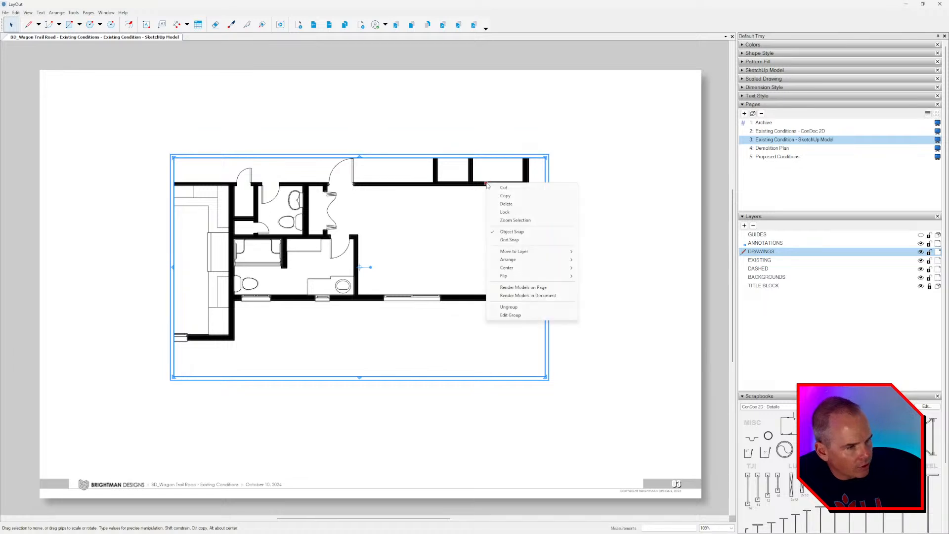
mouse_move(534, 252)
left_click(611, 279)
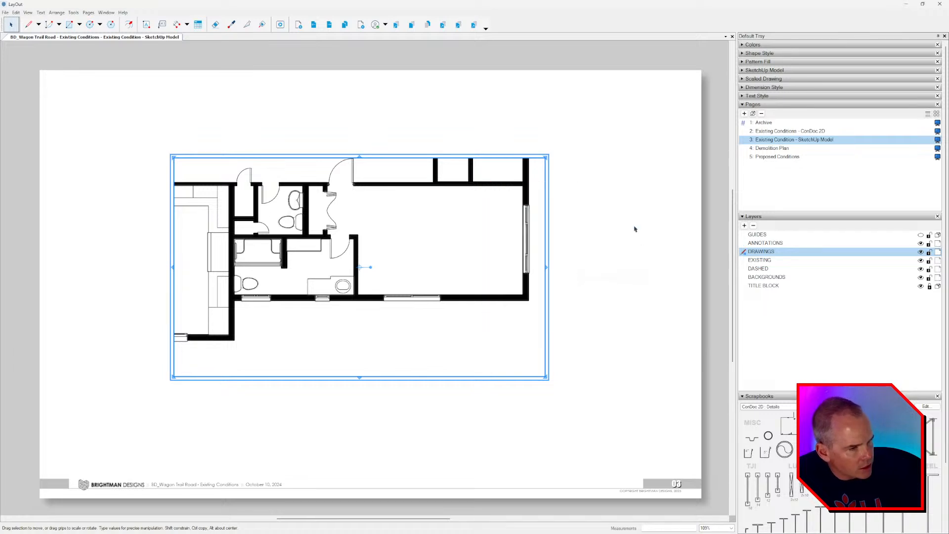
Copy the plan title from the ConDoc 2D page and paste it onto the Existing Condition - SketchUp Model page.
left_click(314, 24)
left_click(278, 399)
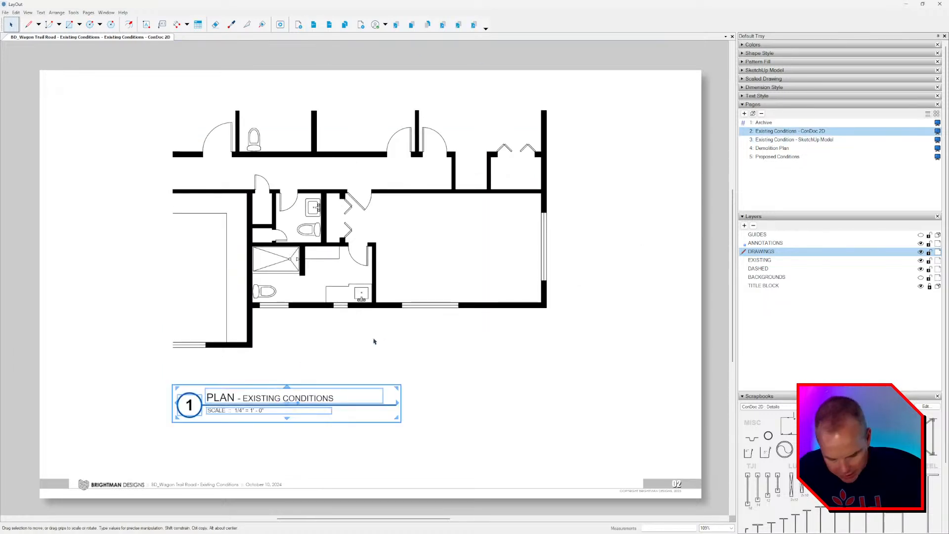
left_click(330, 24)
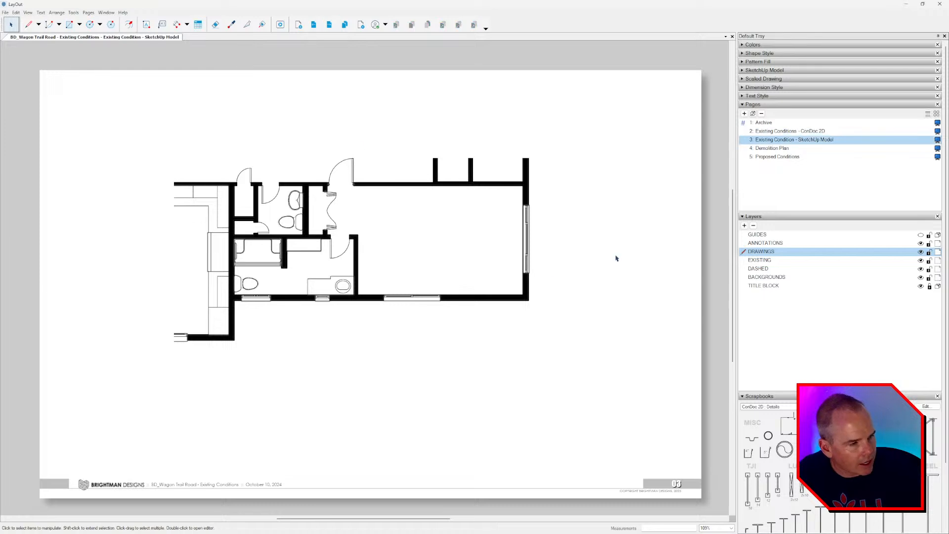
key("ctrl+v")
left_click(638, 230)
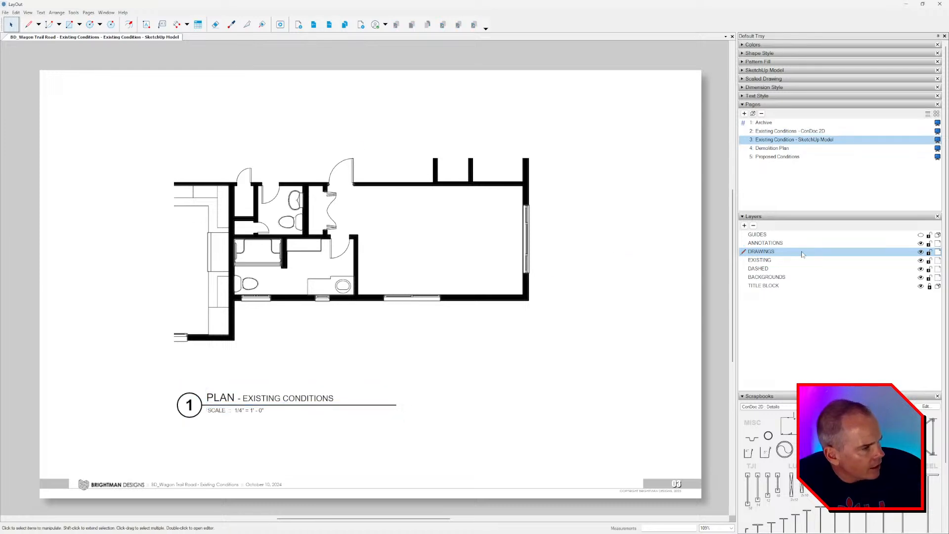
On the Archive page, pull the 2D walls and the SketchUp viewport aside to inspect the overlaid plans, and undo the moves.
left_click(790, 132)
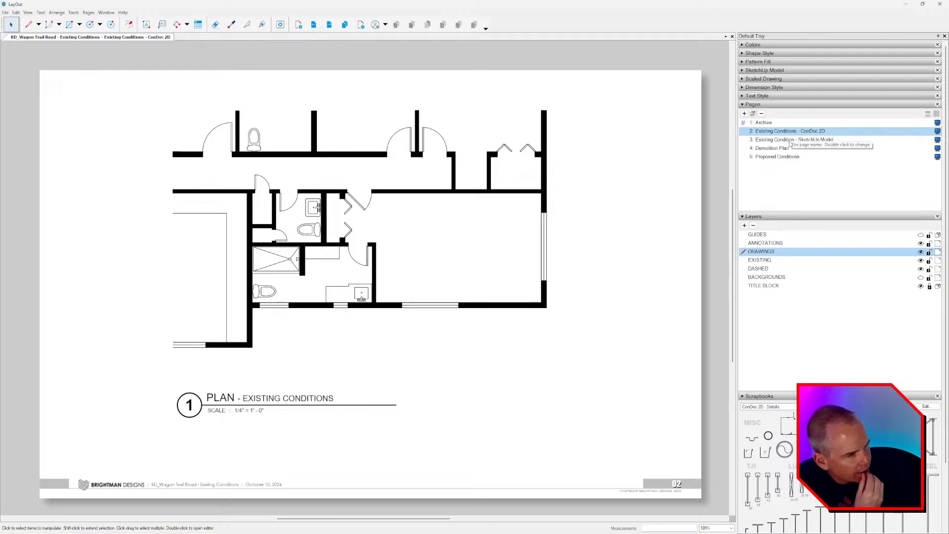
left_click(769, 123)
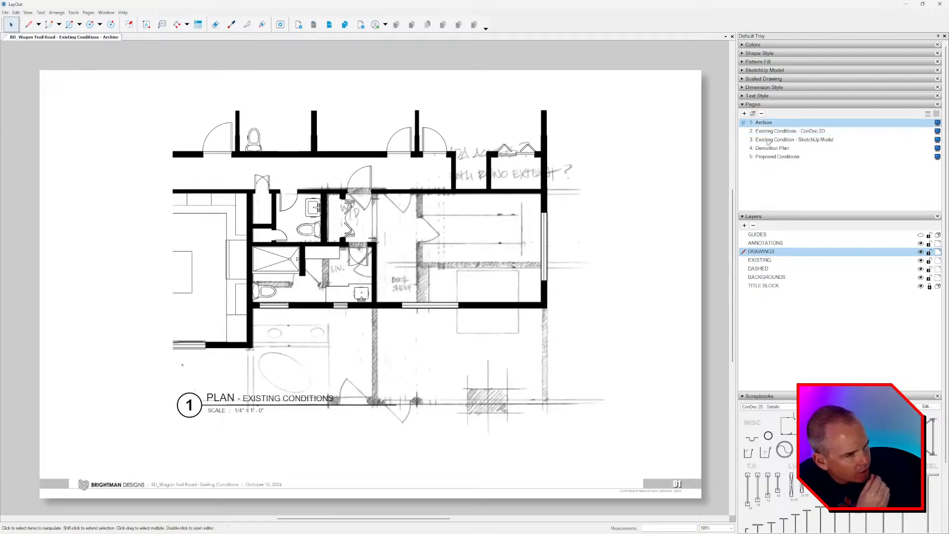
left_click(414, 191)
left_click_drag(415, 193, 651, 348)
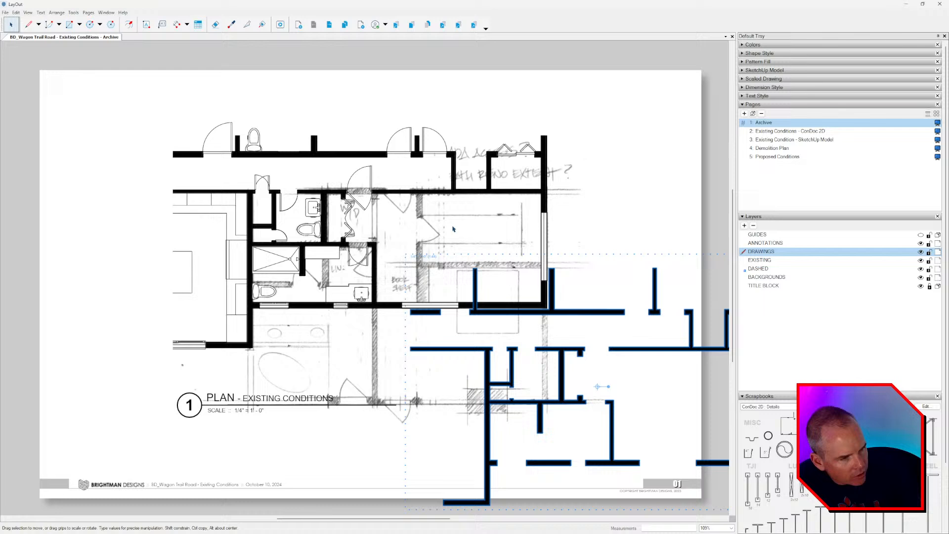
left_click(401, 193)
left_click_drag(490, 252, 349, 178)
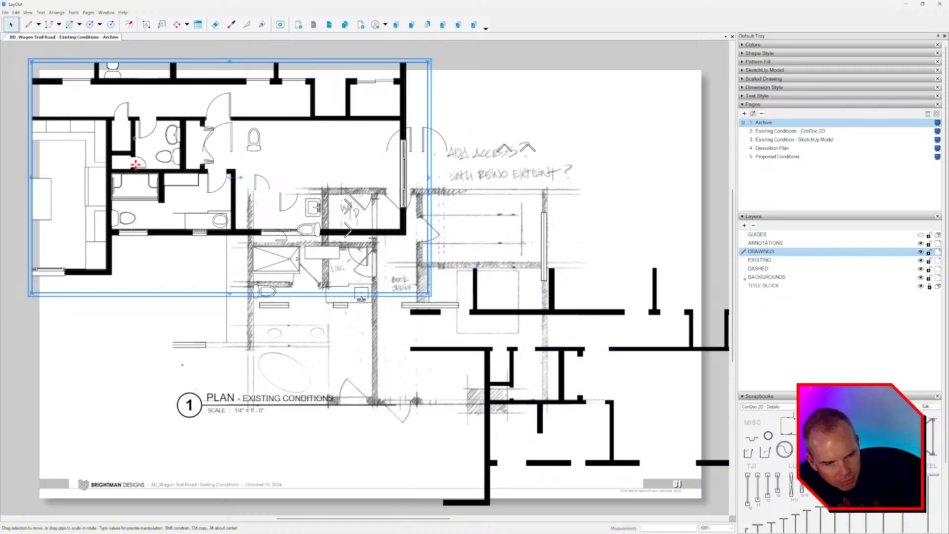
key("ctrl+z")
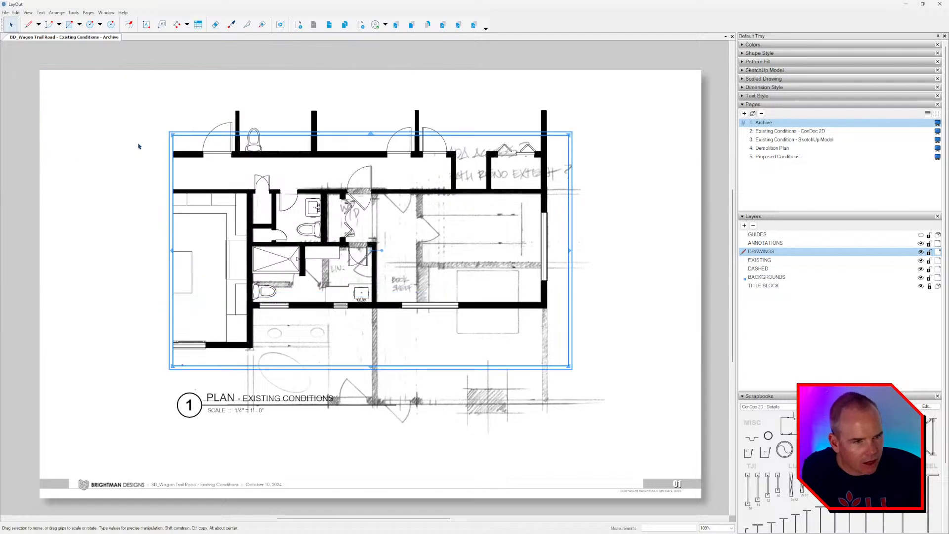
Delete the Existing Condition - SketchUp Model page and rename the Existing Conditions - ConDoc 2D page as Existing Conditions.
left_click(828, 140)
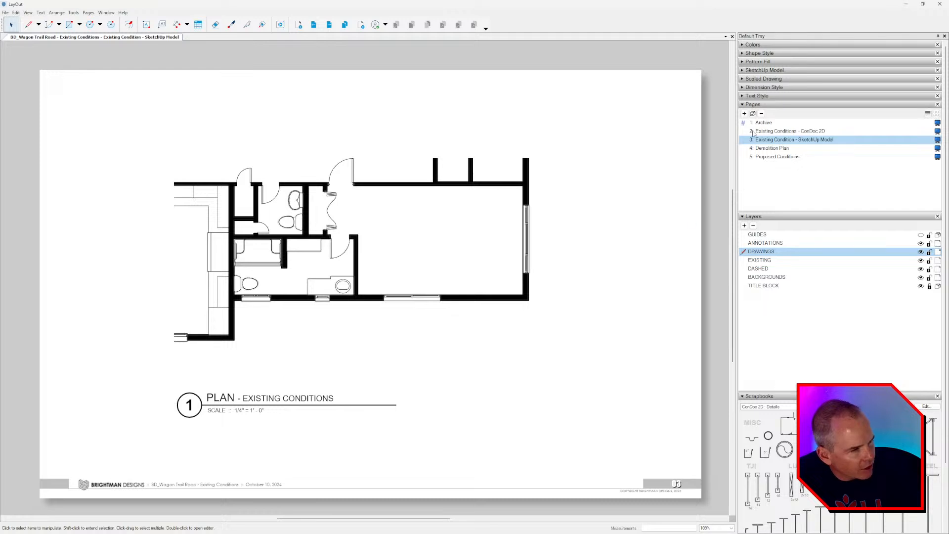
left_click(762, 113)
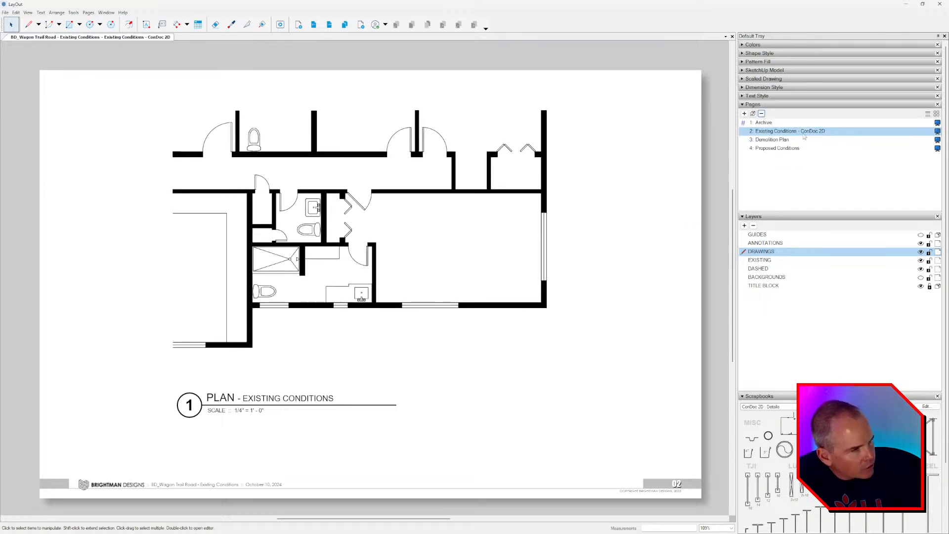
double_click(804, 134)
key("End")
key("shift+Left")
key("shift+Left")
key("shift+Left")
key("shift+Left")
key("shift+Left")
key("shift+Left")
key("shift+Left")
key("shift+Left")
key("shift+Left")
key("shift+Left")
key("shift+Left")
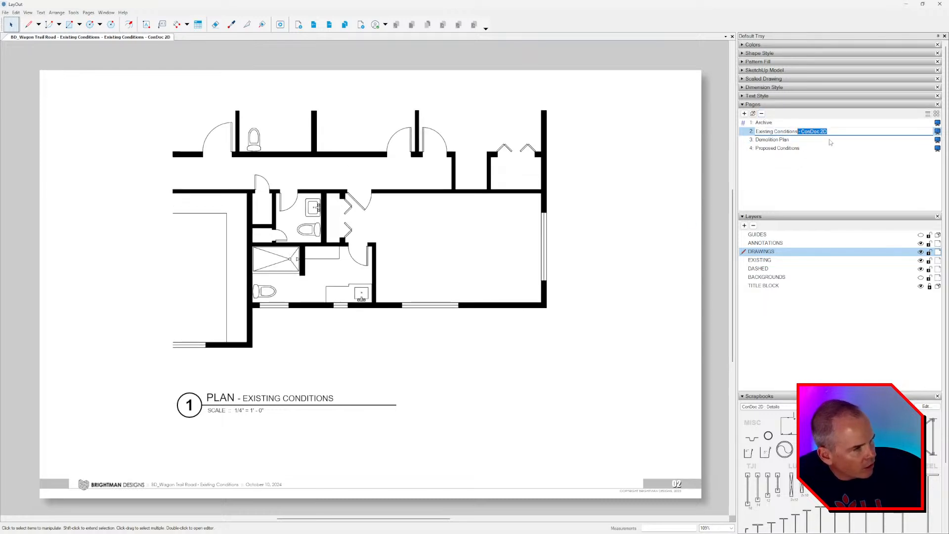
key("BackSpace")
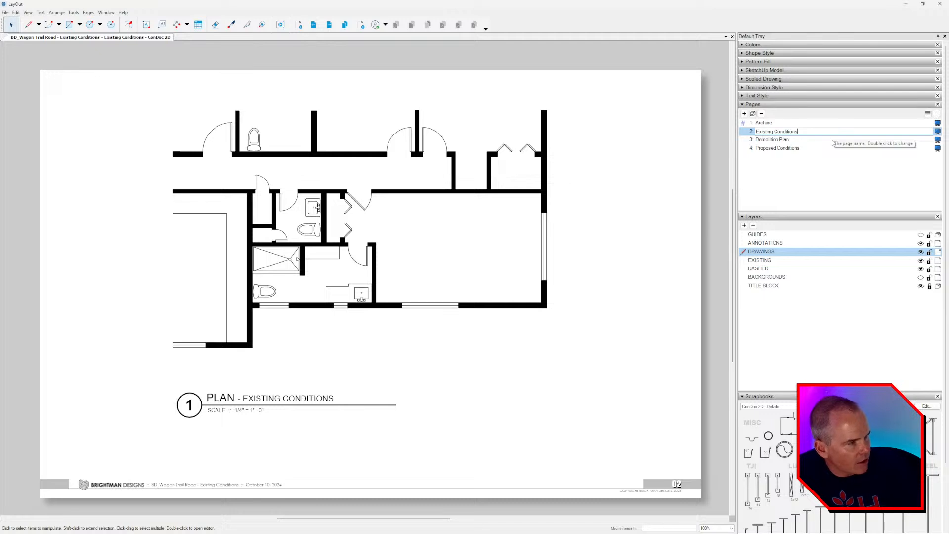
key("Return")
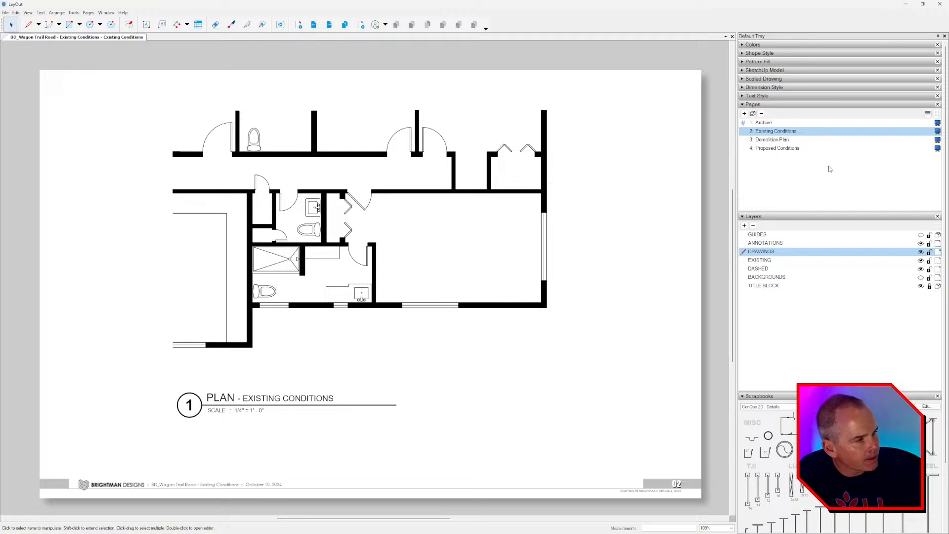
On the Demolition Plan page, toggle the BACKGROUNDS layer on and off to compare the sketch with the plan.
left_click(778, 140)
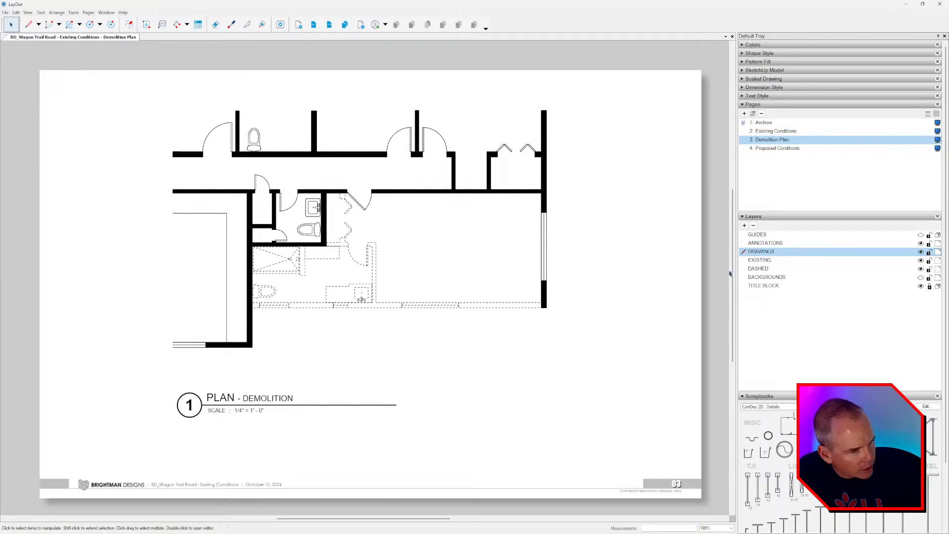
left_click(921, 278)
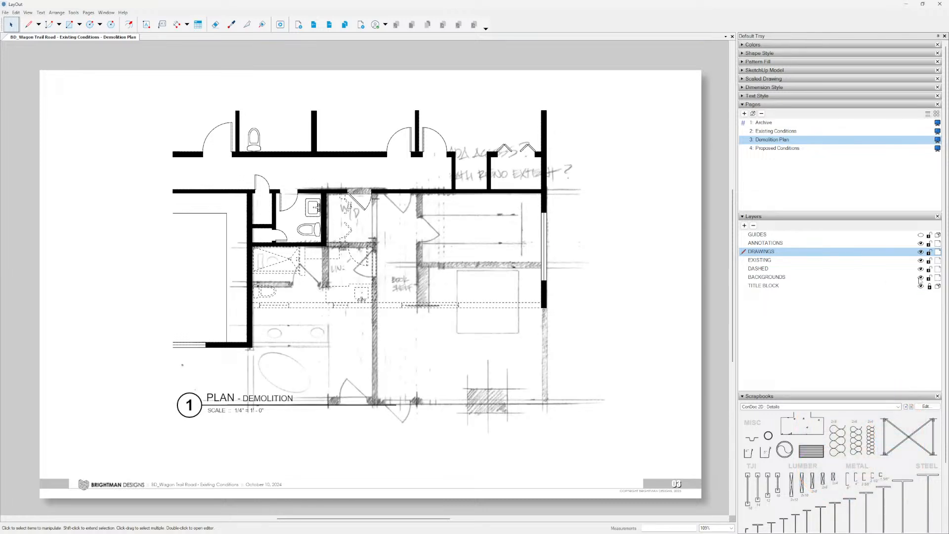
left_click(921, 279)
left_click(920, 279)
left_click(921, 278)
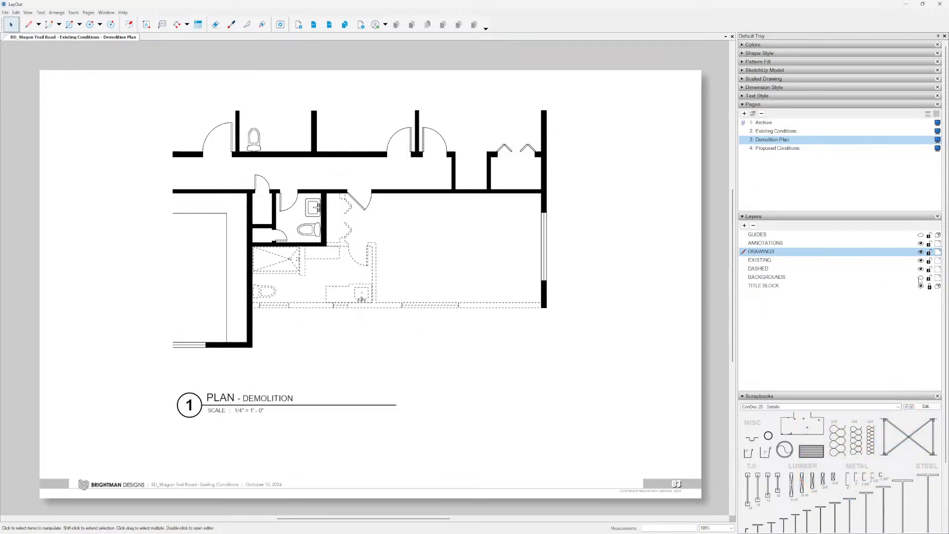
Copy the SketchUp floor plan viewport from the Archive page and return to the Existing Conditions page.
left_click(313, 27)
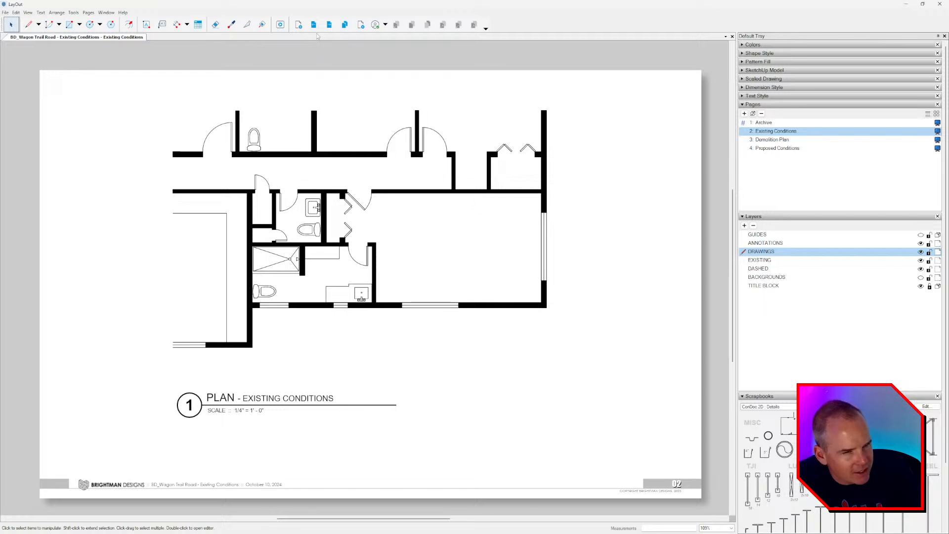
key("Page_Up")
left_click(421, 197)
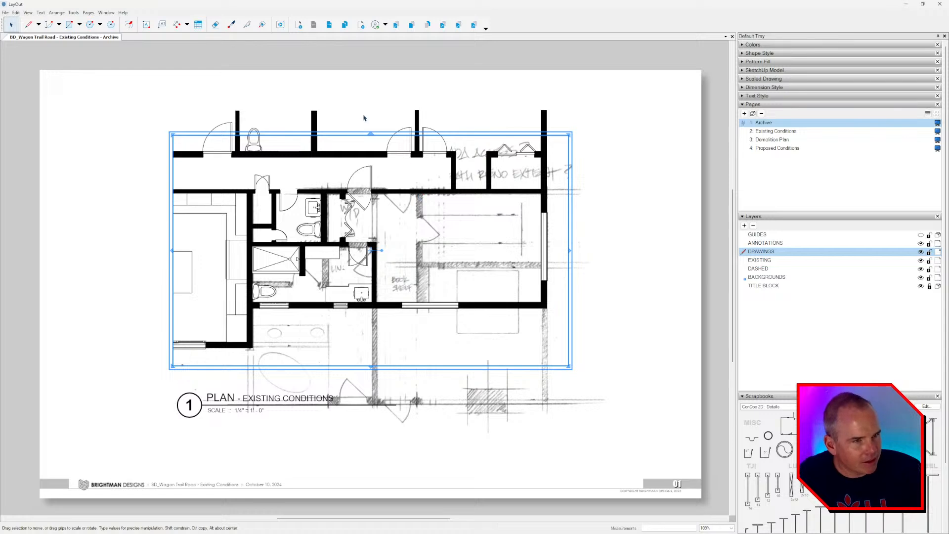
left_click(356, 56)
left_click(330, 25)
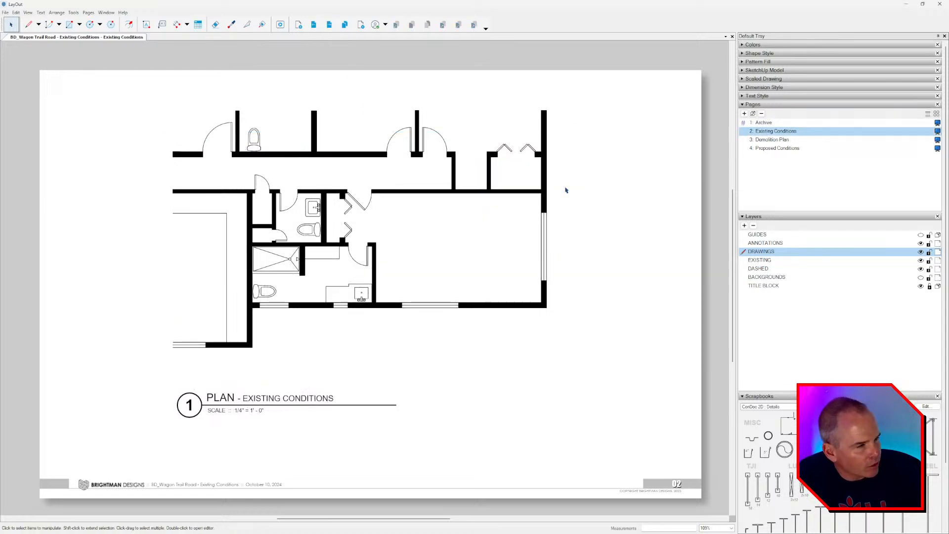
Show the BACKGROUNDS layer on the Demolition Plan page and make it the active layer.
left_click(784, 140)
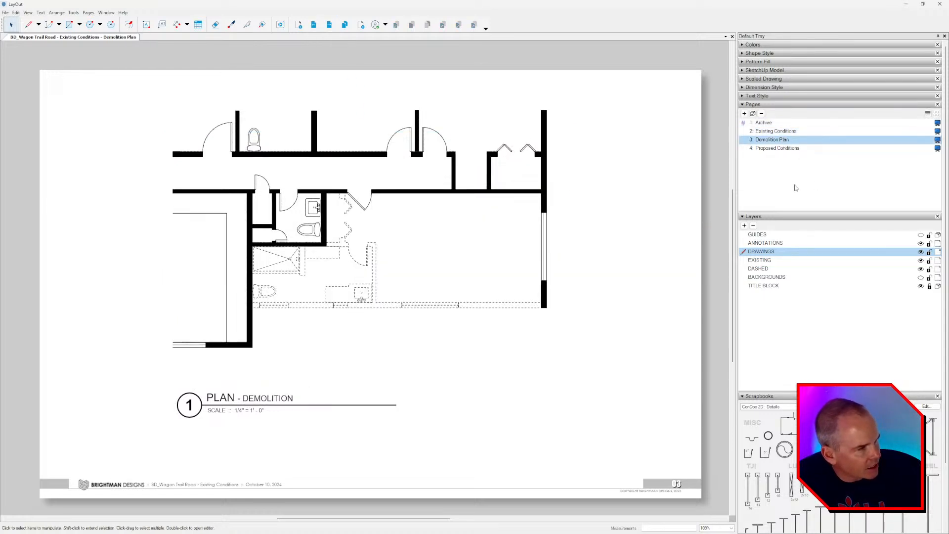
right_click(644, 133)
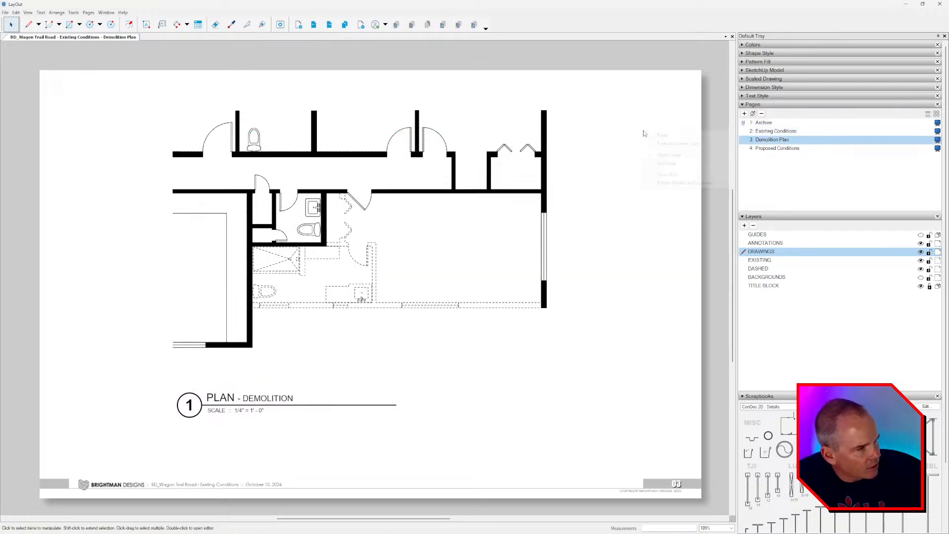
left_click(770, 278)
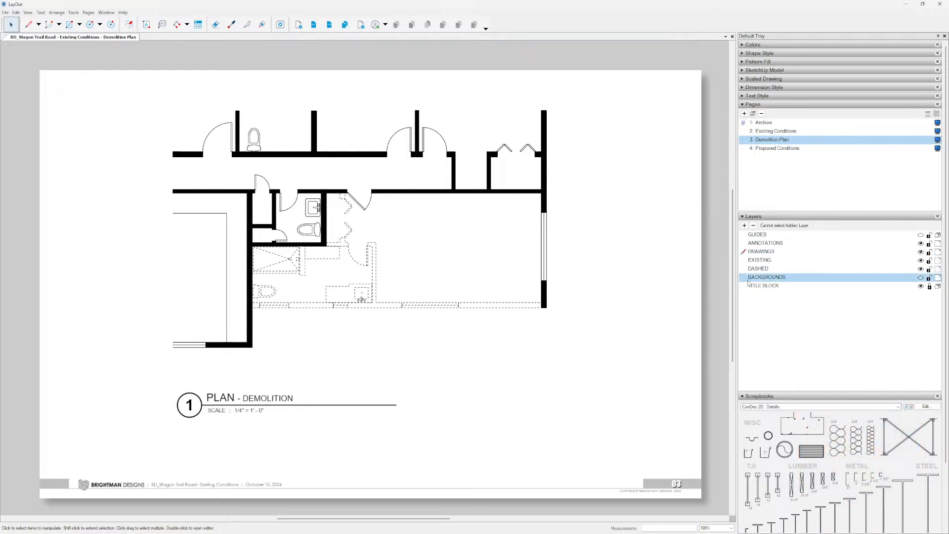
left_click(921, 277)
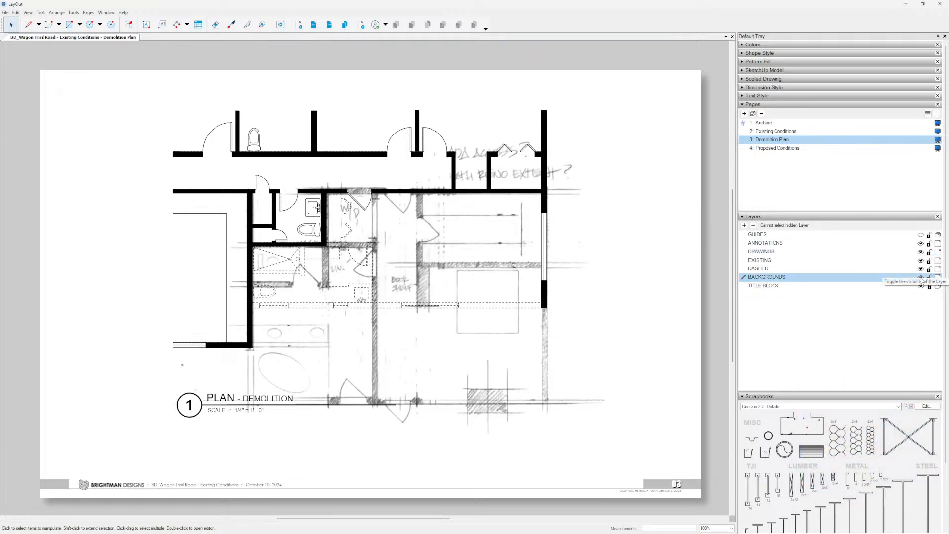
On the Existing Conditions page, make BACKGROUNDS the active layer and paste the copied SketchUp viewport onto it.
key("Page_Up")
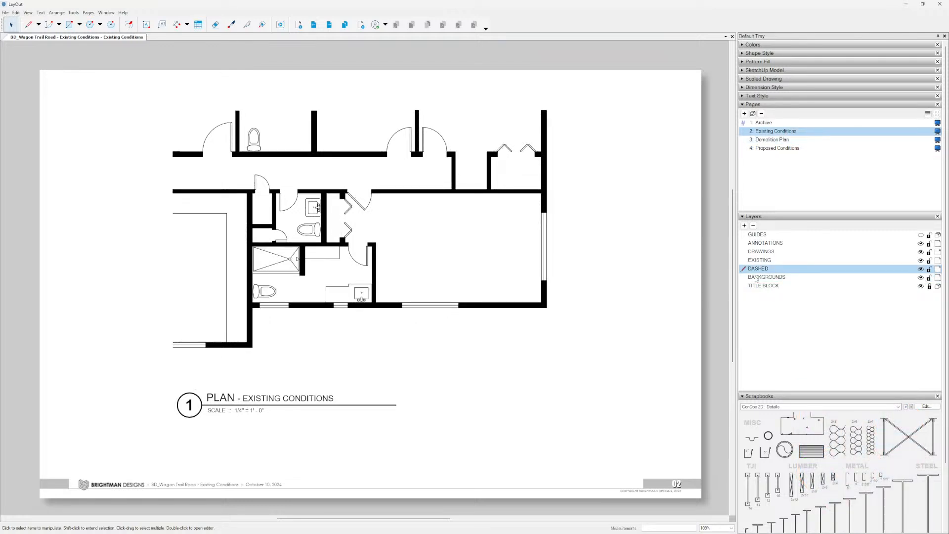
left_click(765, 278)
right_click(593, 224)
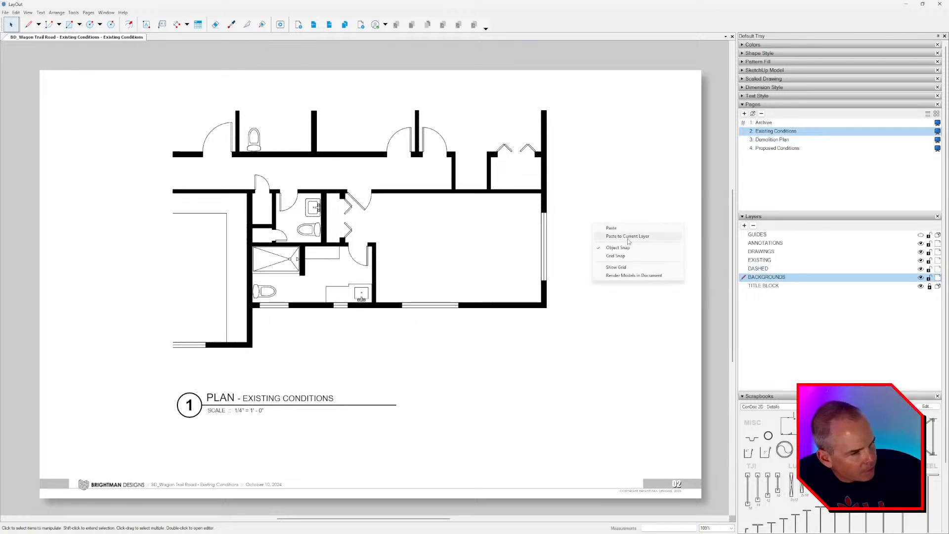
left_click(628, 238)
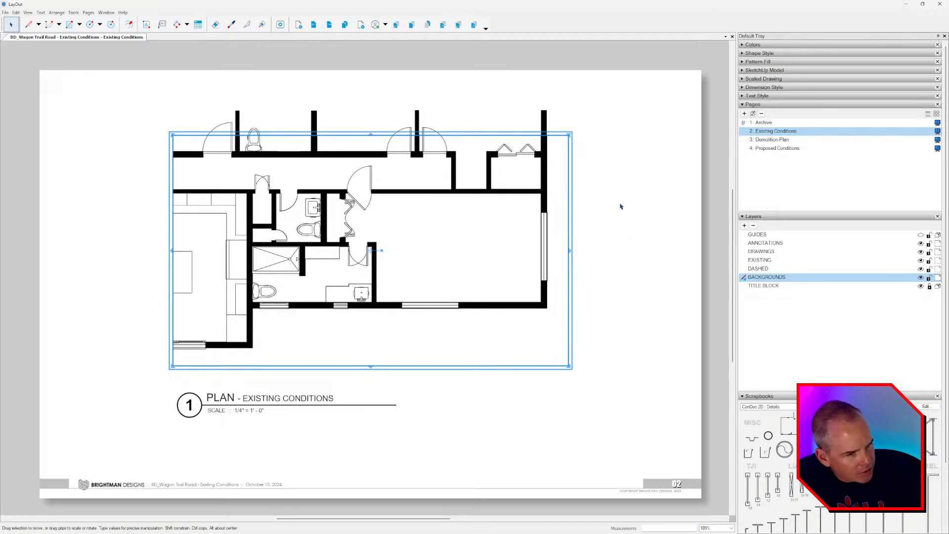
left_click(621, 206)
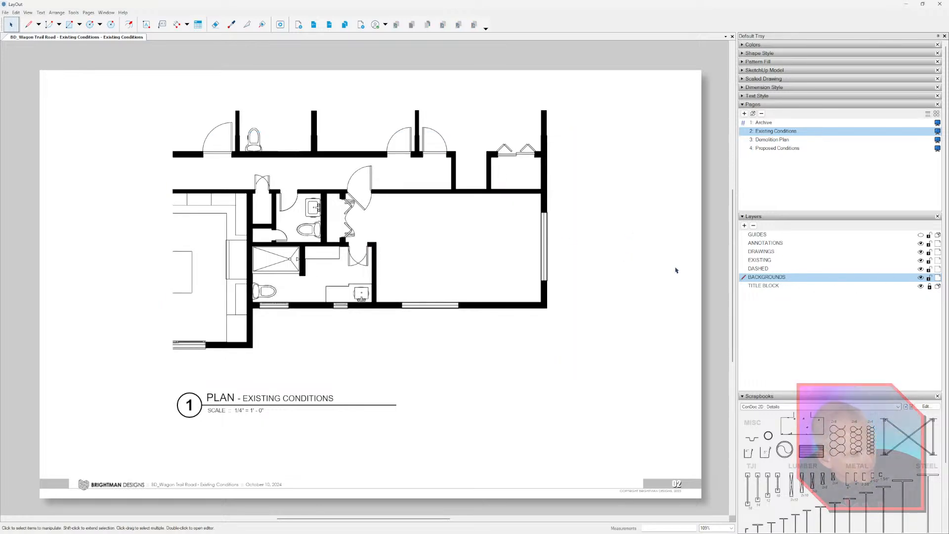
Hide the BACKGROUNDS layer on the Existing Conditions page and check which layer the plan linework is on.
left_click(921, 277)
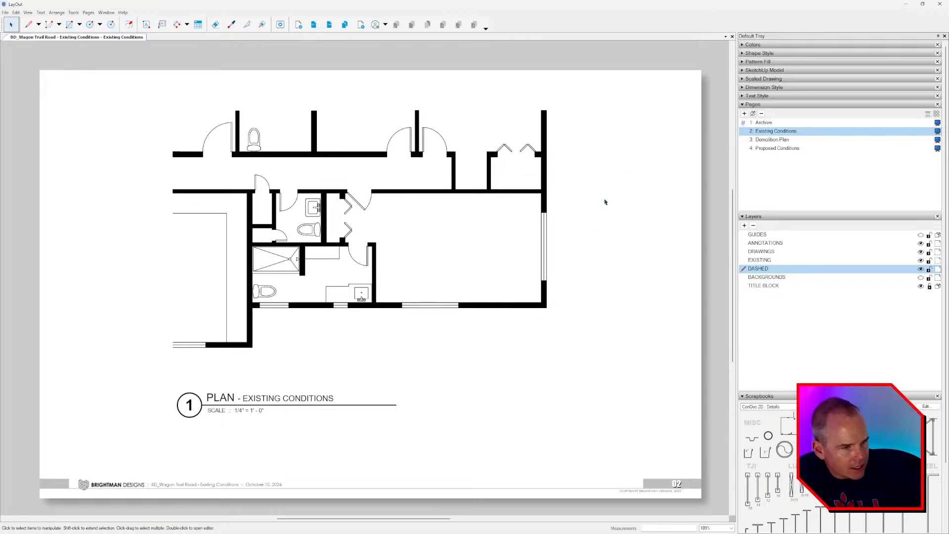
left_click_drag(636, 99, 70, 365)
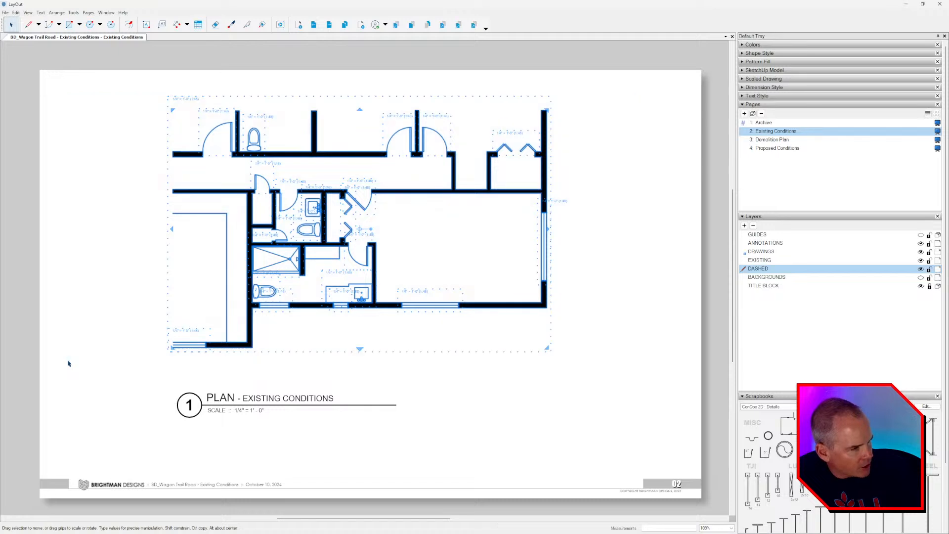
left_click(651, 242)
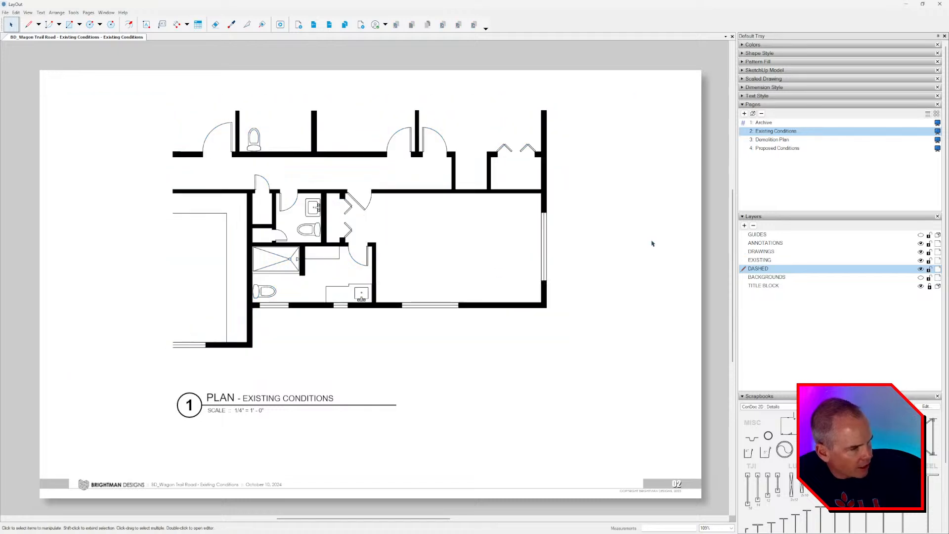
Toggle the DRAWINGS and BACKGROUNDS layers on the Existing Conditions page to compare the drafted plan with the SketchUp background.
left_click(921, 252)
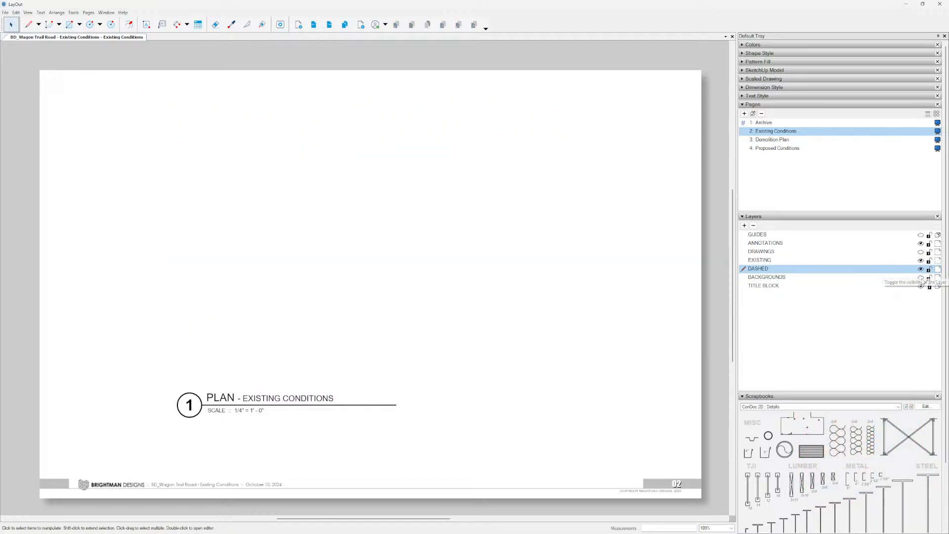
left_click(922, 277)
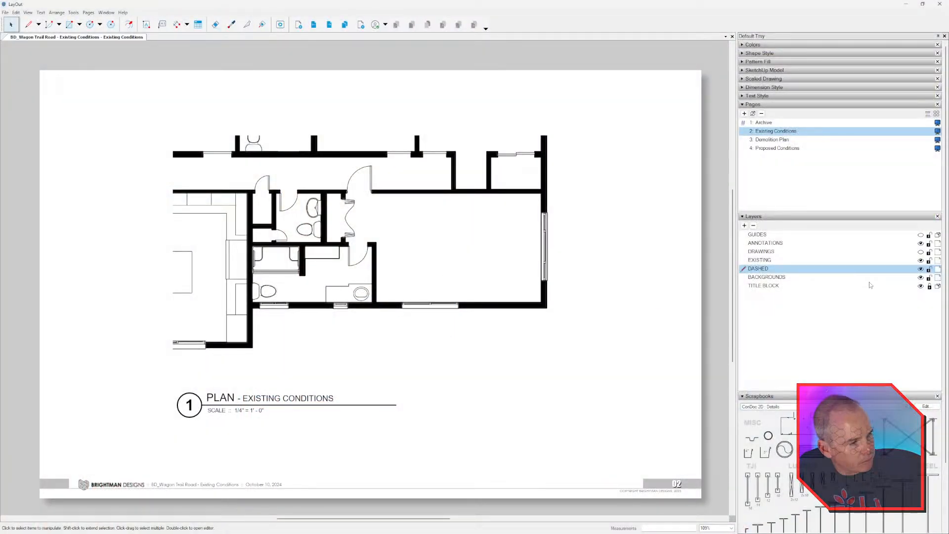
left_click(921, 277)
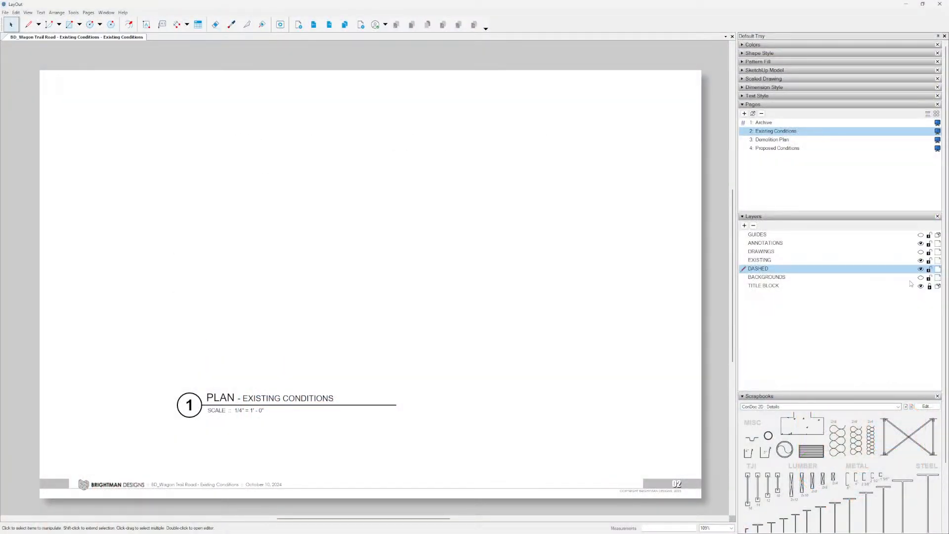
left_click(920, 252)
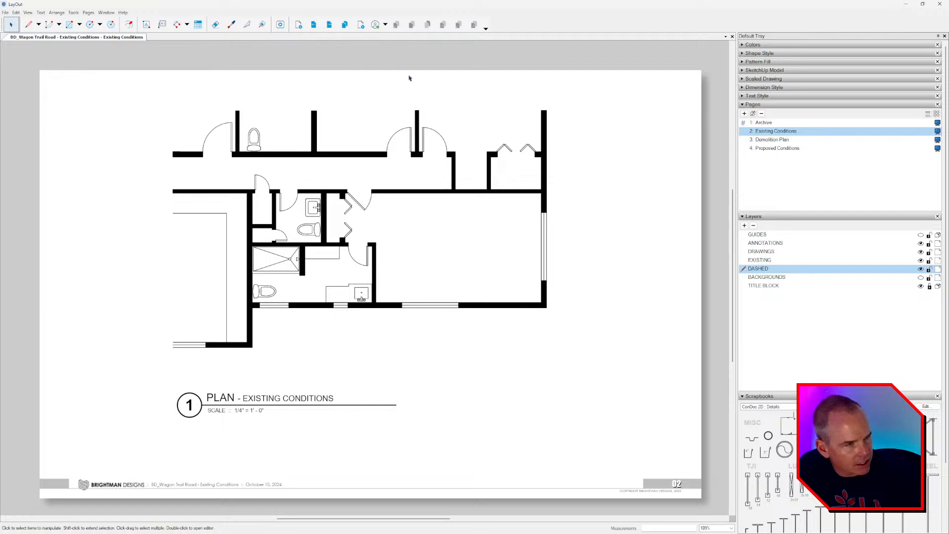
Hide the BACKGROUNDS layer on the Demolition Plan and Proposed Conditions pages, checking the layers of the sketch and exterior wall.
left_click(330, 25)
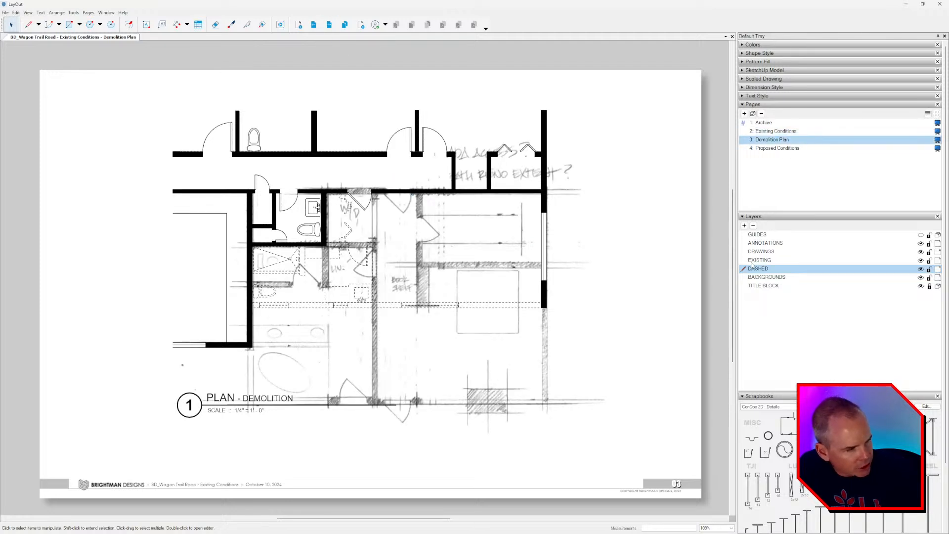
left_click(921, 277)
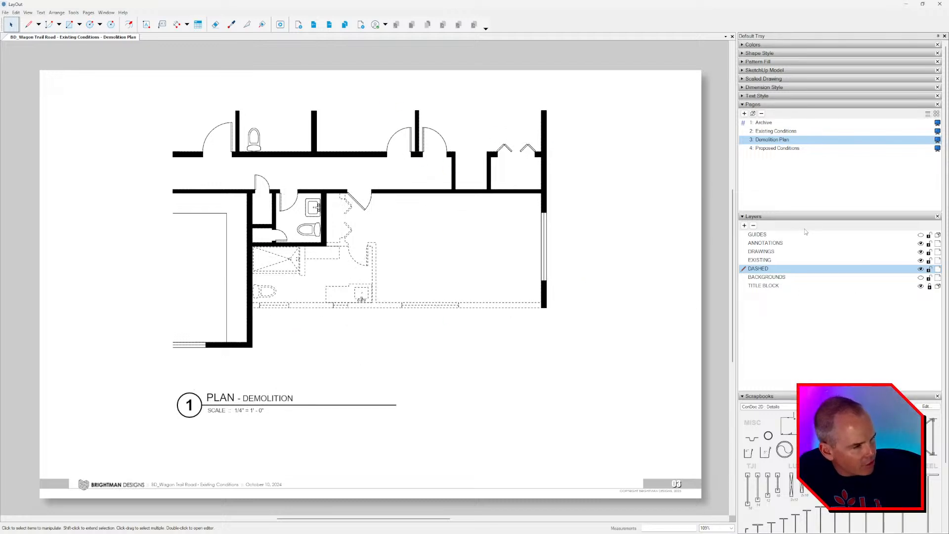
left_click(800, 148)
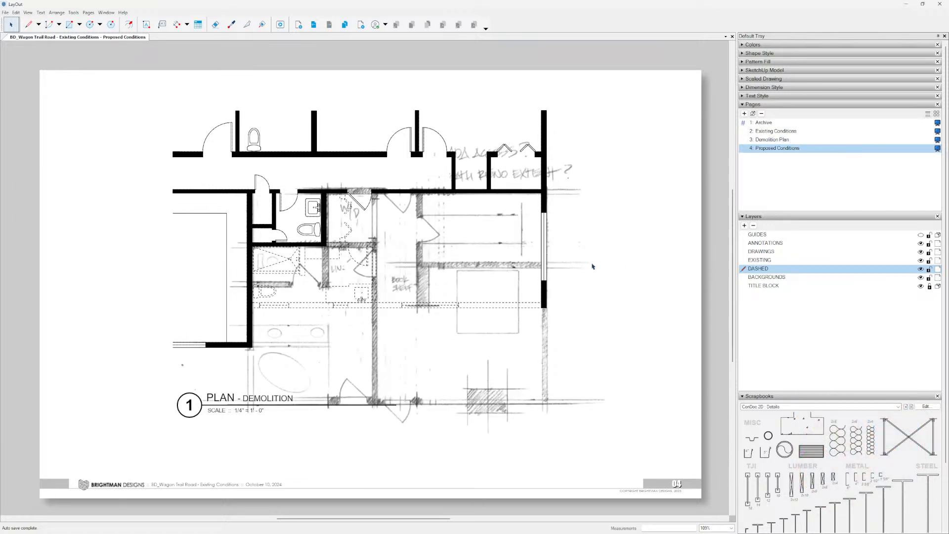
left_click(495, 333)
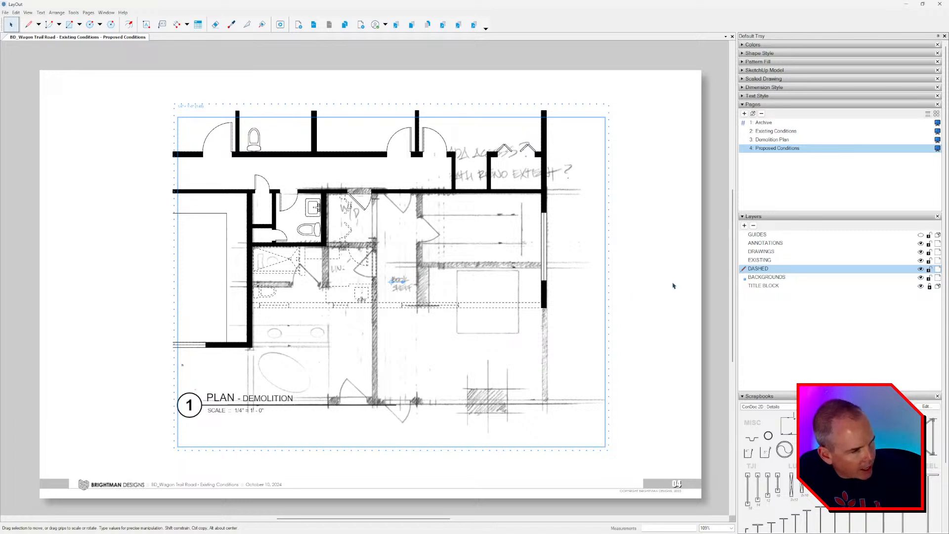
double_click(544, 130)
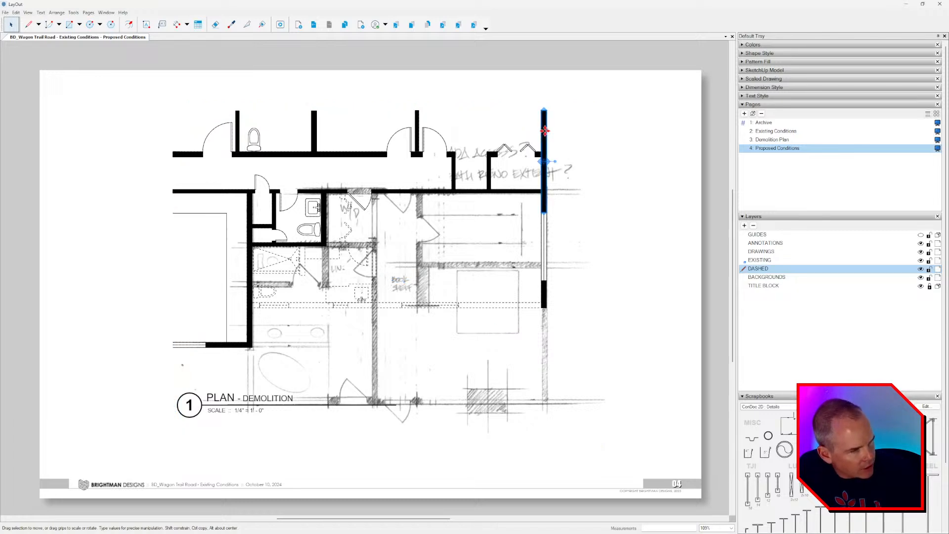
left_click(495, 252)
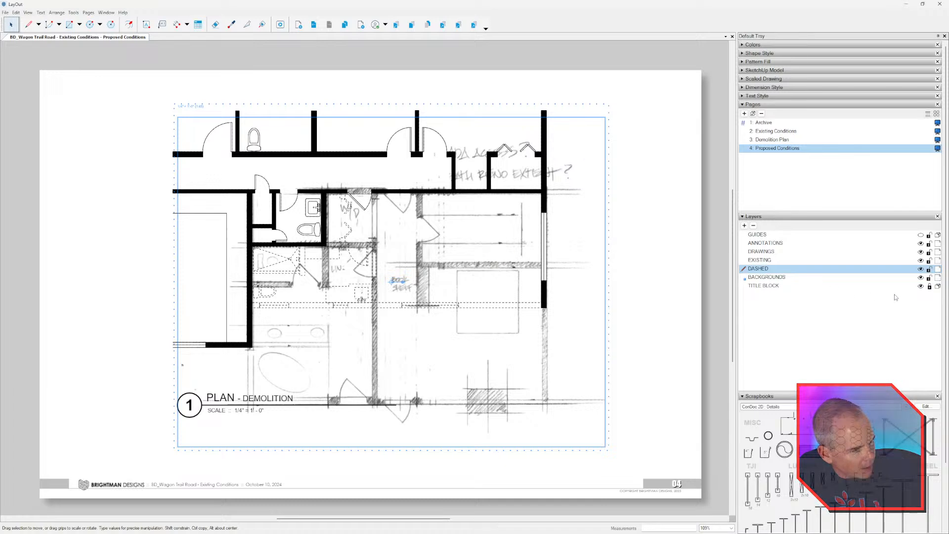
left_click(921, 278)
On the Proposed Conditions page, toggle the DASHED layer and select the remaining linework to examine how demolished and existing elements are layered.
double_click(369, 256)
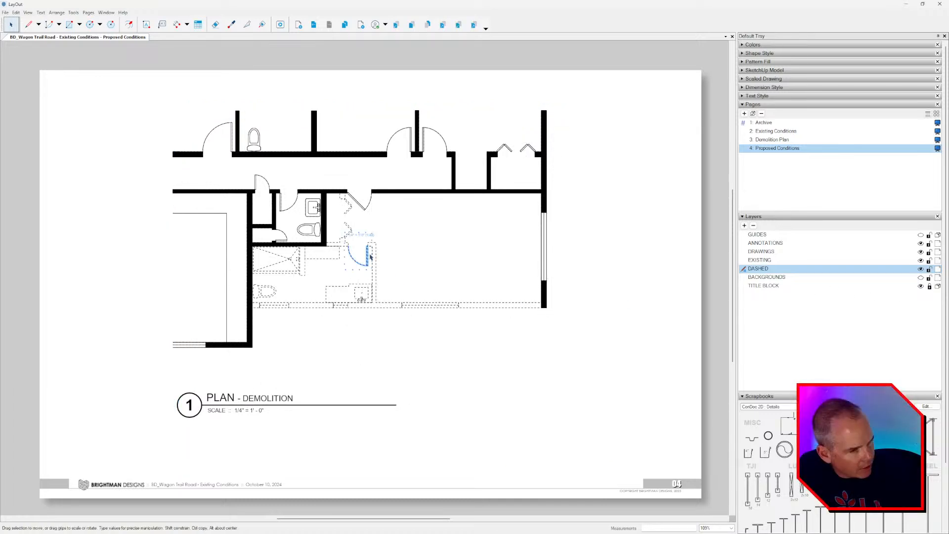
left_click(921, 269)
left_click(921, 269)
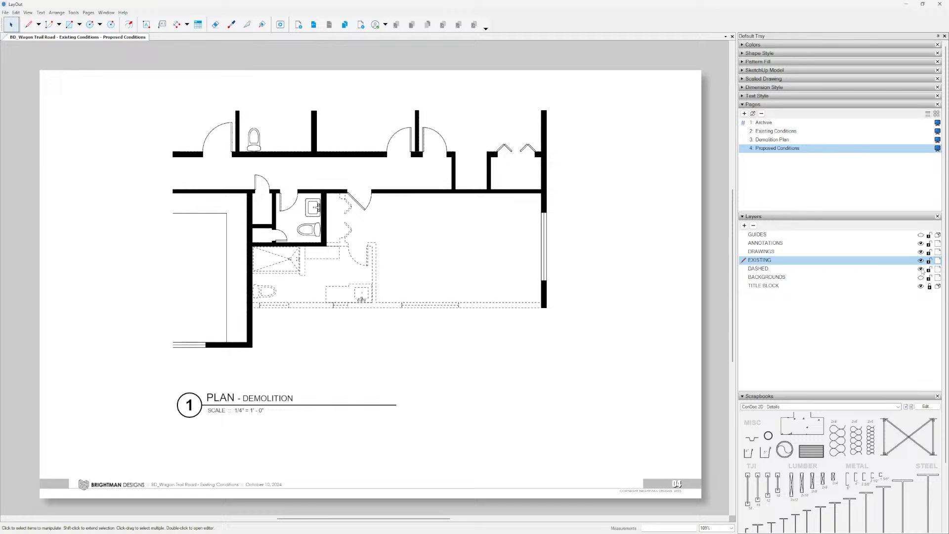
left_click(921, 269)
left_click(921, 269)
left_click(920, 269)
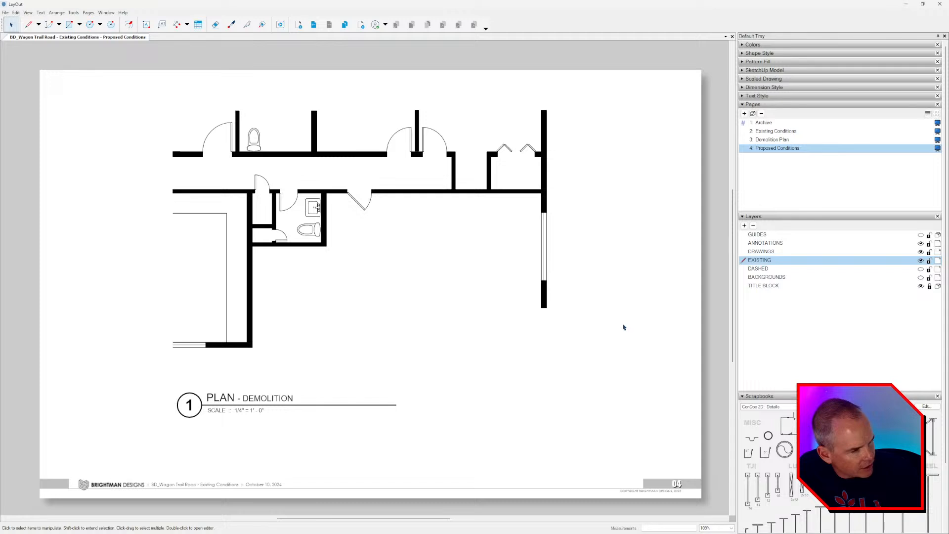
left_click(532, 192)
left_click_drag(564, 97, 116, 372)
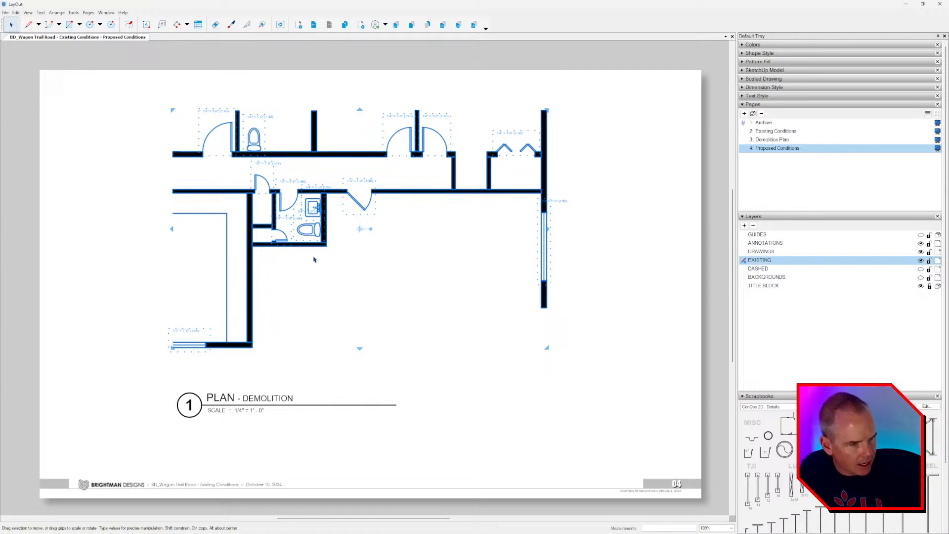
left_click(667, 167)
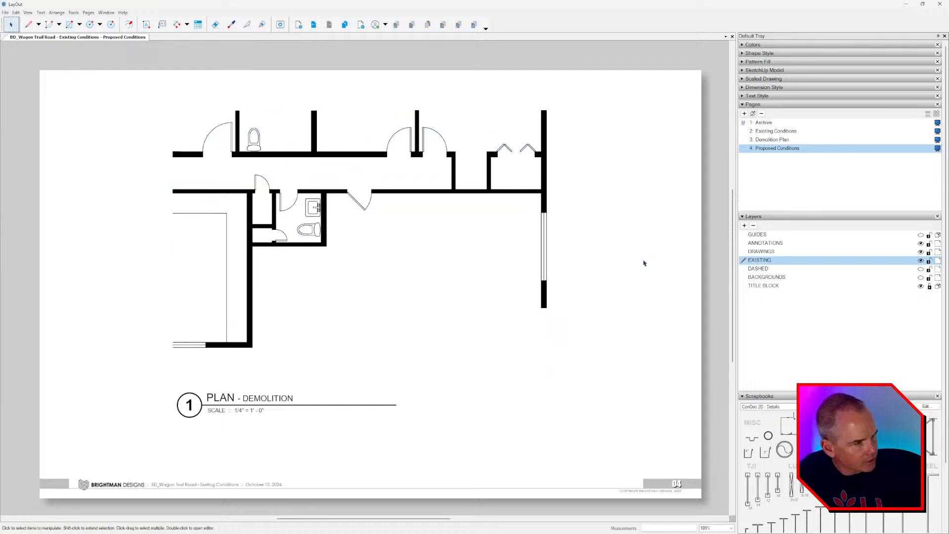
left_click(922, 270)
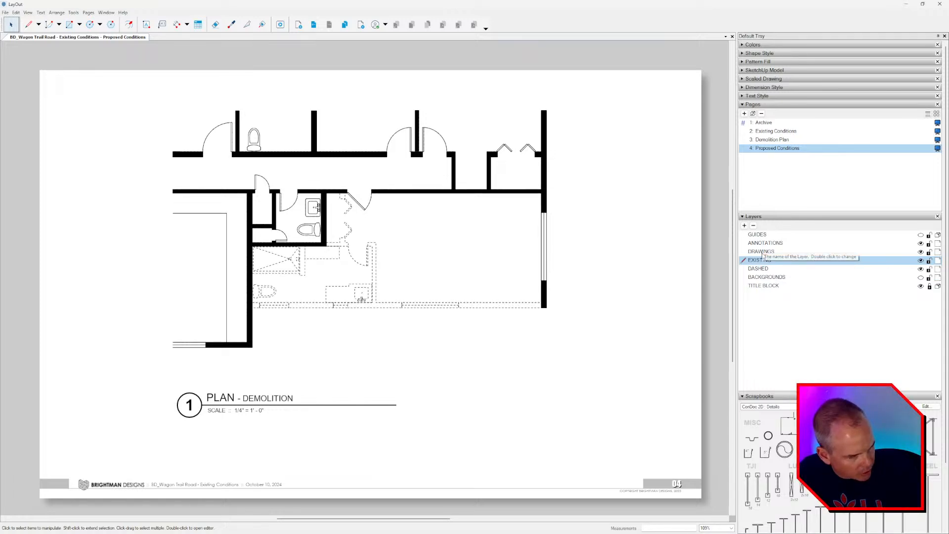
Add a new layer named PROPOSED directly above the EXISTING layer.
left_click(744, 225)
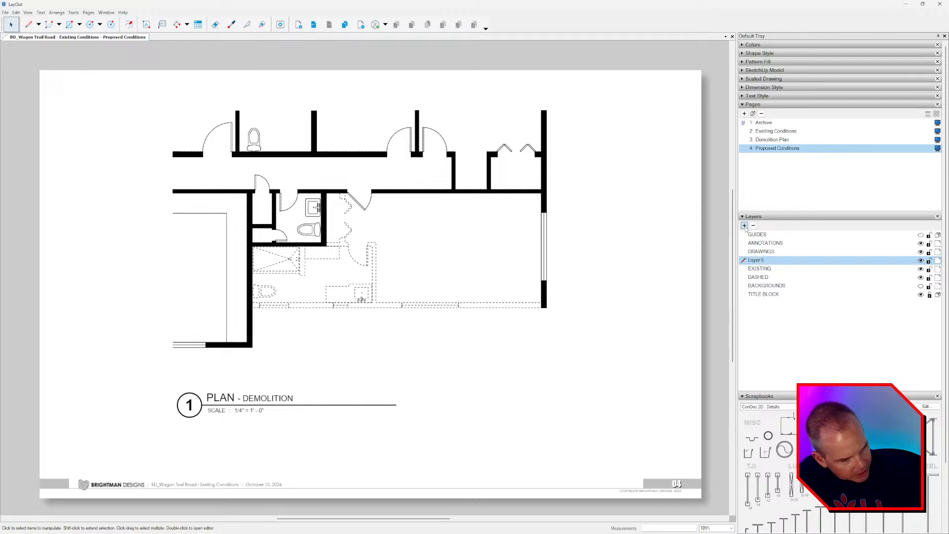
double_click(817, 258)
type("PROP")
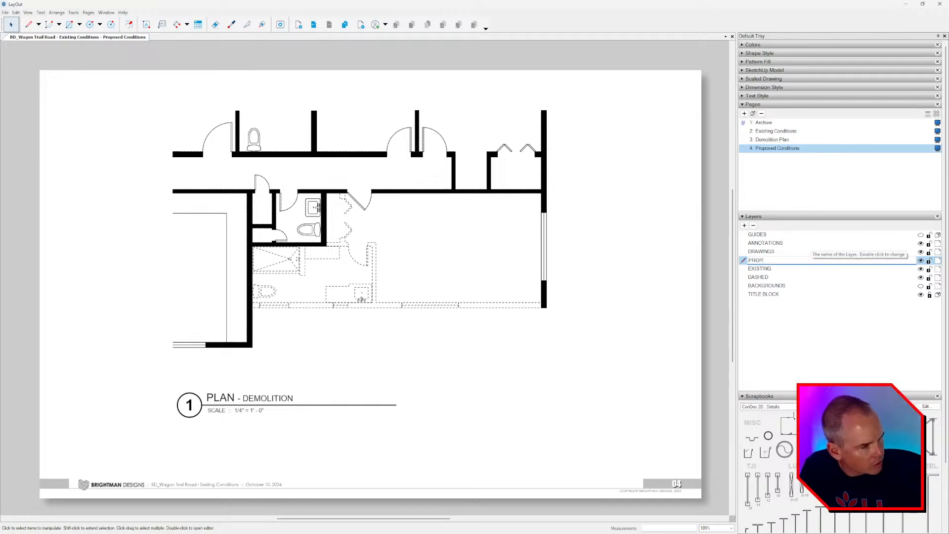
type("OSED")
key("Return")
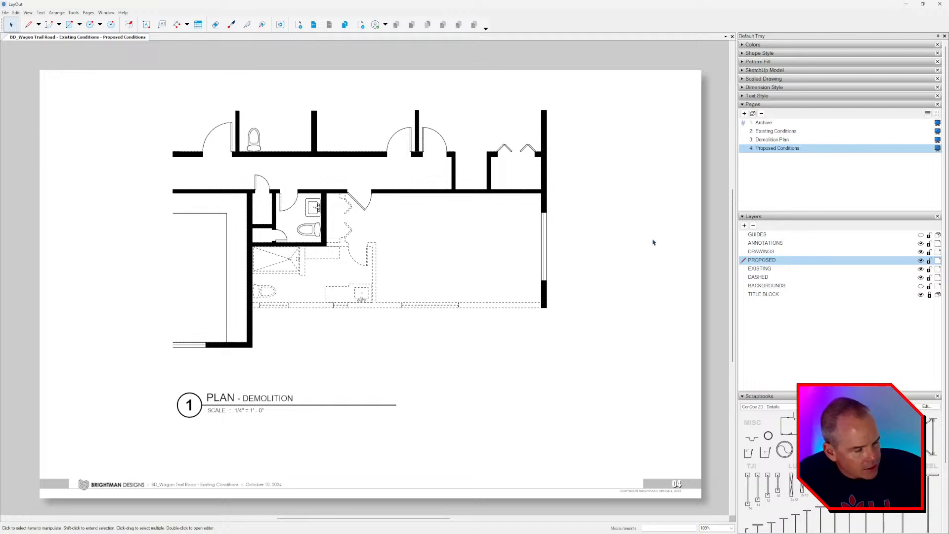
Show the BACKGROUNDS layer and hide the DASHED layer on the Proposed Conditions page.
left_click(920, 285)
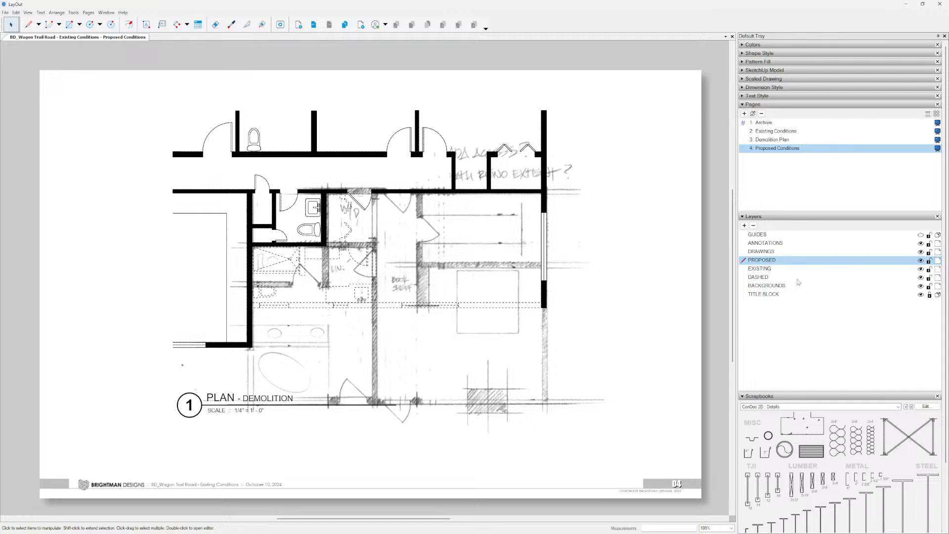
left_click(920, 277)
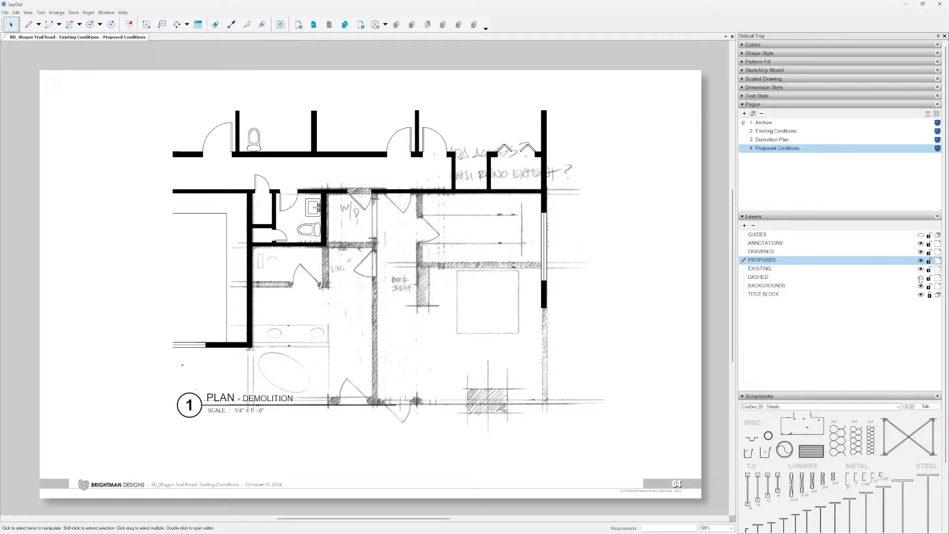
Nudge the plan title on the Proposed Conditions page down until it clears the background sketch.
left_click(248, 400)
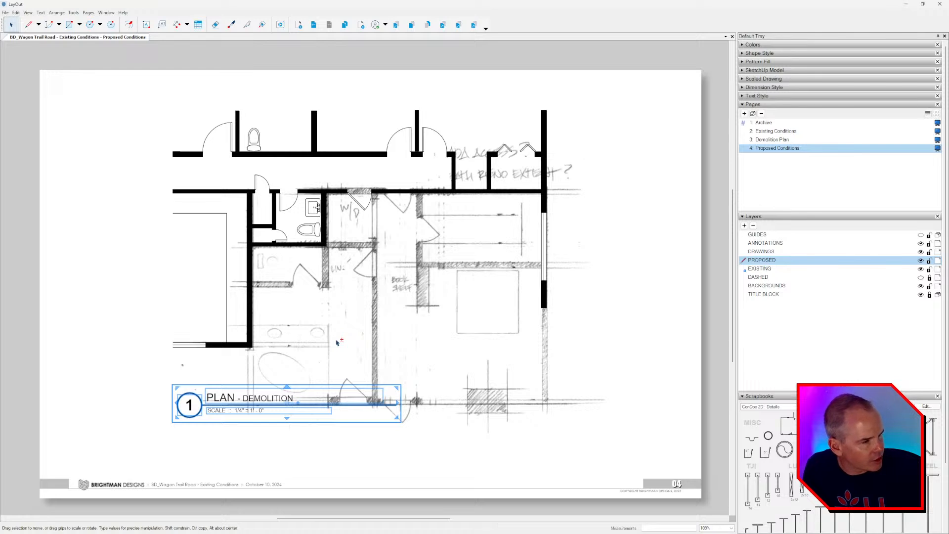
key("Down")
key("Down")
key("Down")
key("Down")
key("Down")
key("Down")
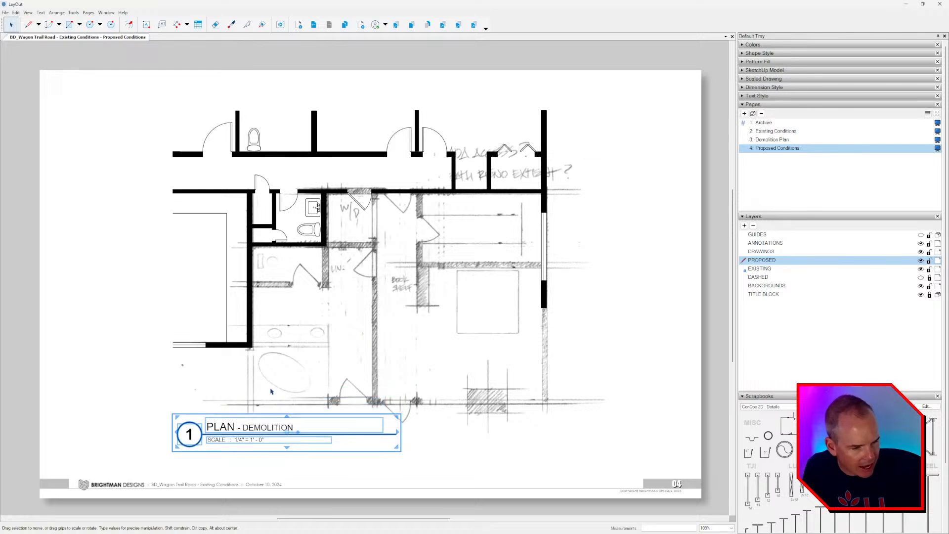
Move the plan title on the Proposed Conditions page to the ANNOTATIONS layer.
right_click(216, 429)
mouse_move(261, 360)
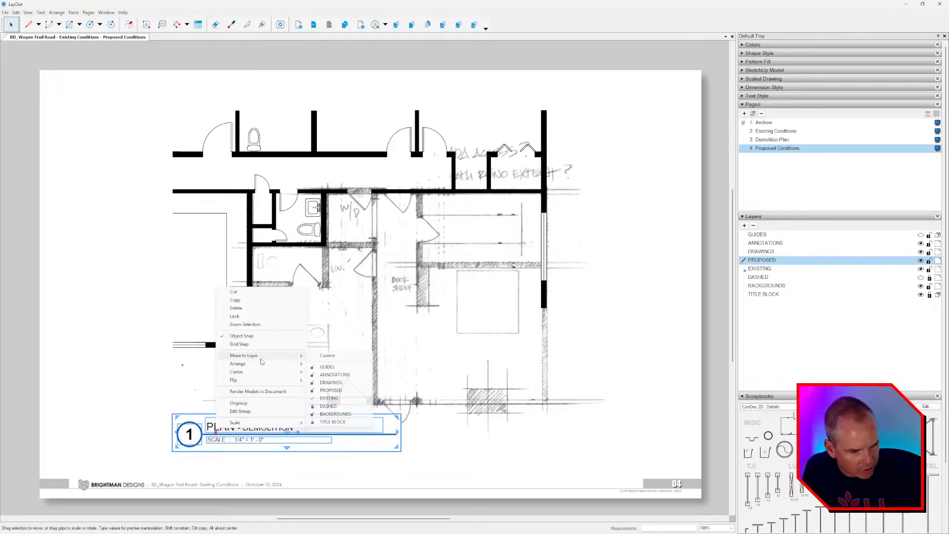
left_click(343, 375)
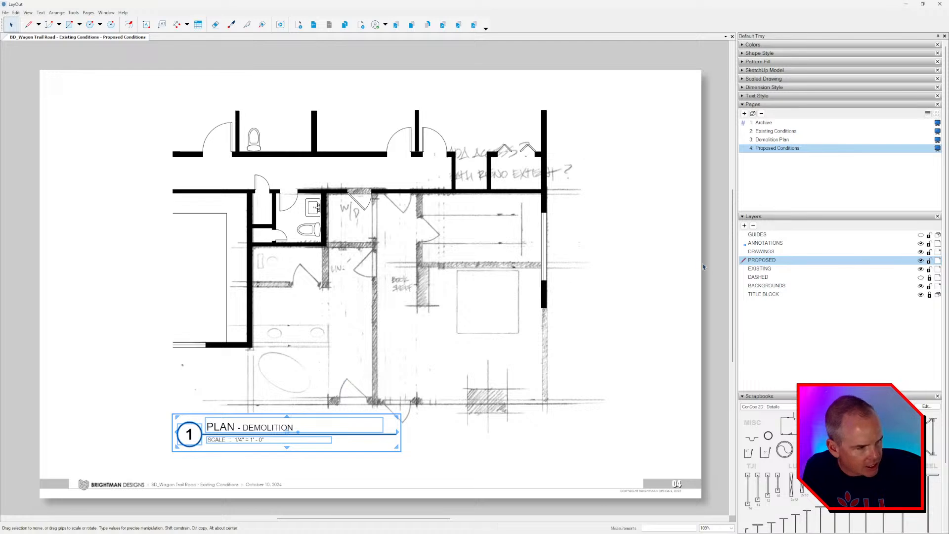
left_click(677, 267)
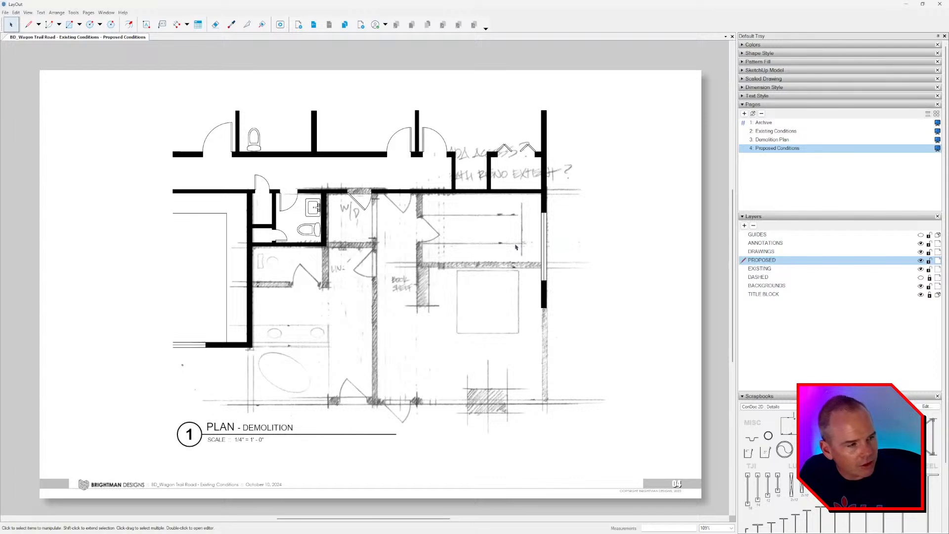
Select the individual walls around the hallway closet on the Proposed Conditions page to check how they are separated.
left_click(468, 188)
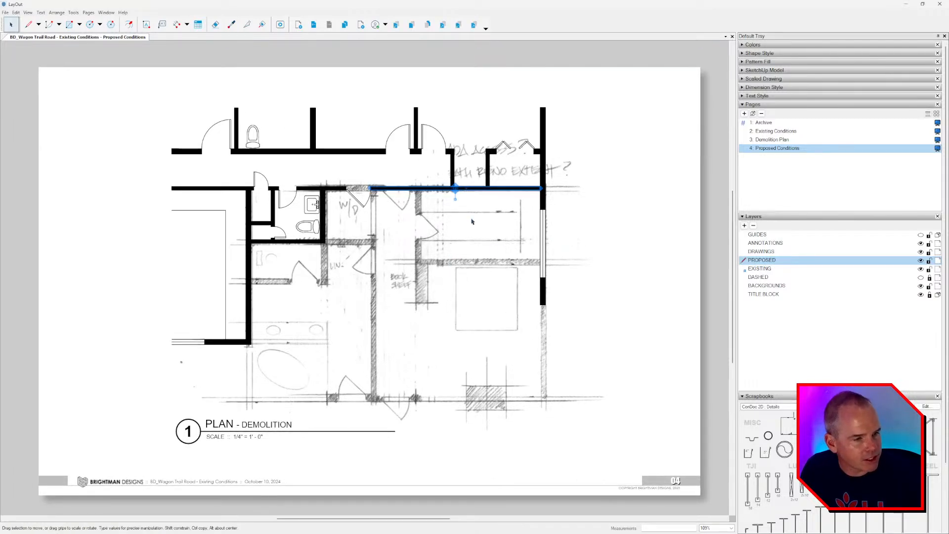
left_click(453, 170)
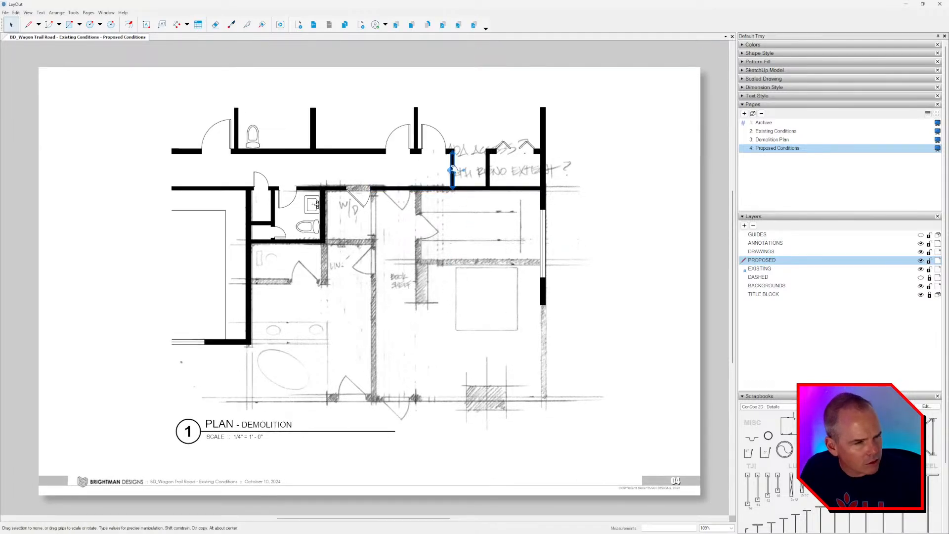
left_click(489, 168)
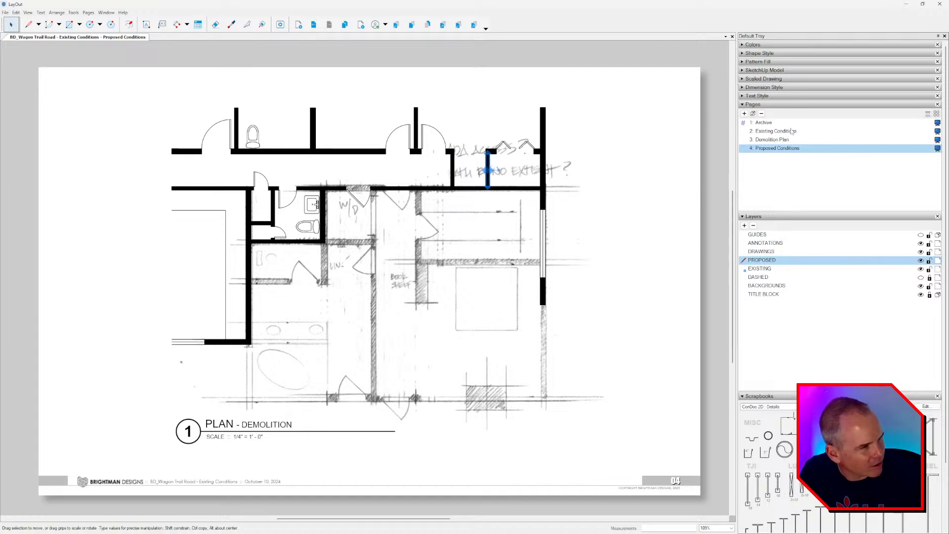
Open the wall group on the Existing Conditions page to check its contents, and select the whole plan drawing.
key("Page_Up")
key("Page_Up")
left_click(451, 165)
double_click(452, 165)
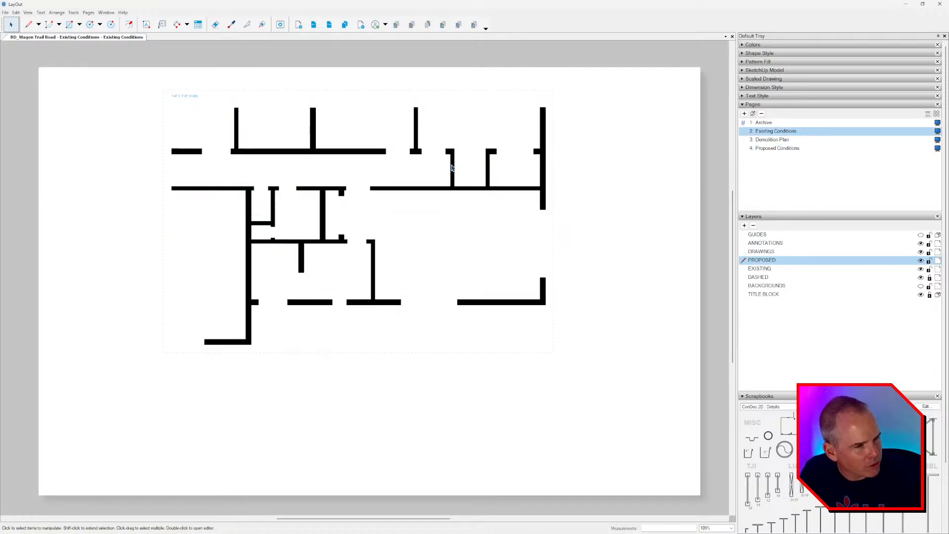
left_click(454, 172)
key("Escape")
key("Escape")
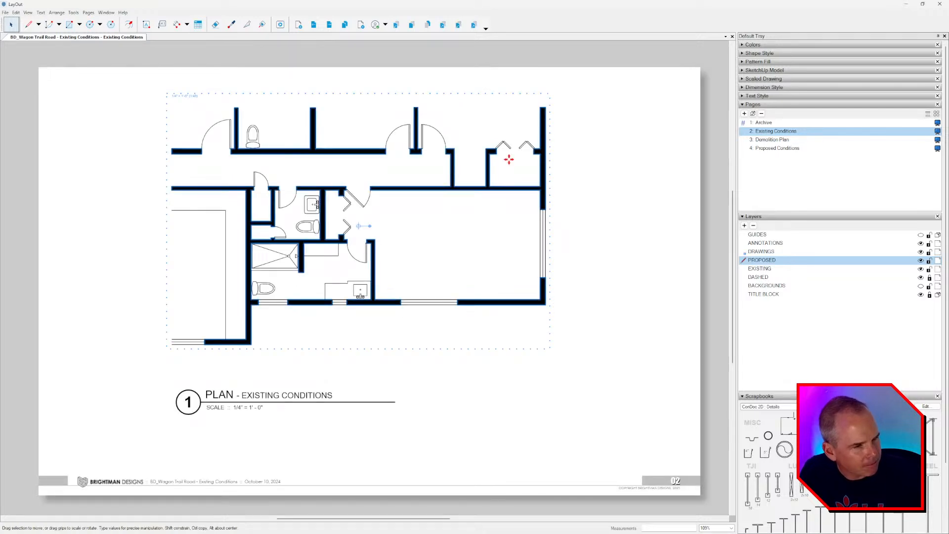
left_click_drag(625, 89, 49, 377)
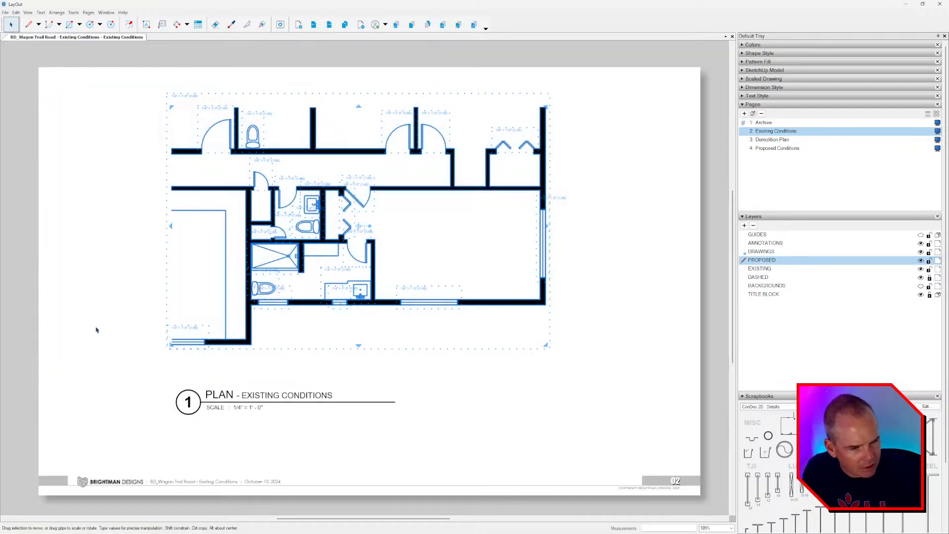
Select single walls and the whole plan on the Proposed Conditions page to examine how the walls are separated.
left_click(778, 149)
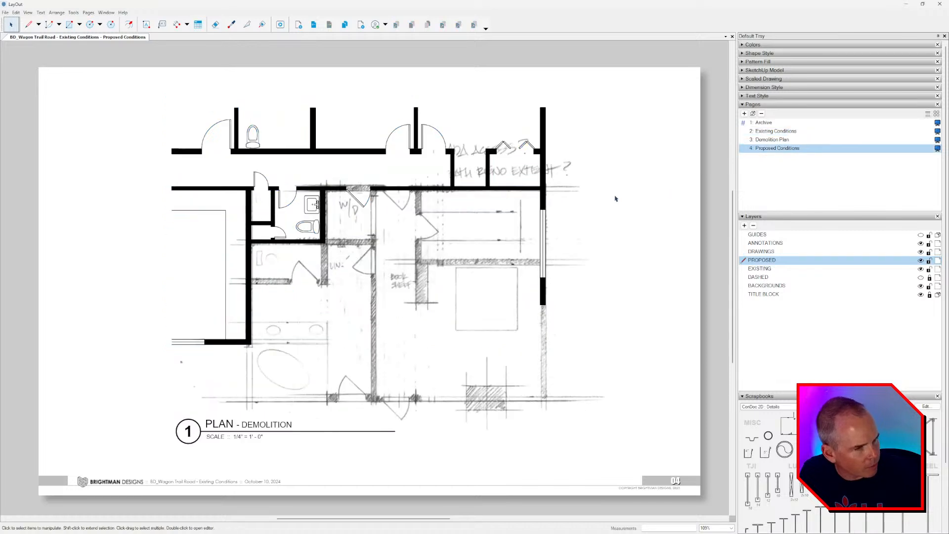
left_click(295, 151)
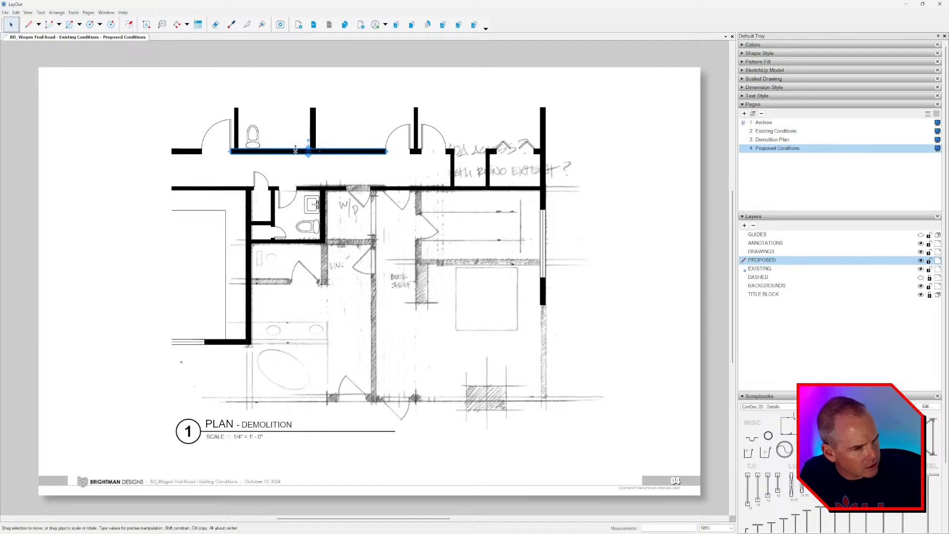
mouse_move(102, 76)
left_mouse_down()
mouse_move(528, 257)
mouse_move(626, 366)
left_mouse_up()
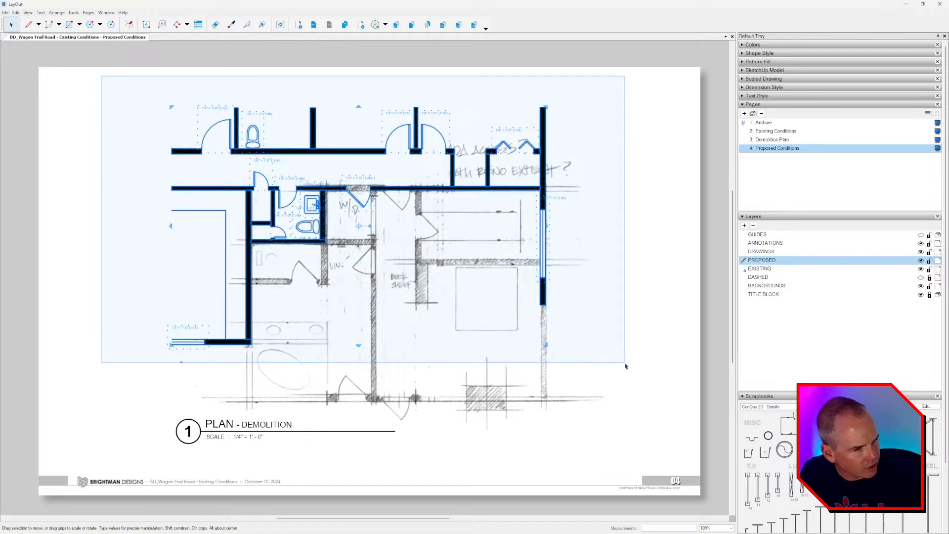
left_click(622, 286)
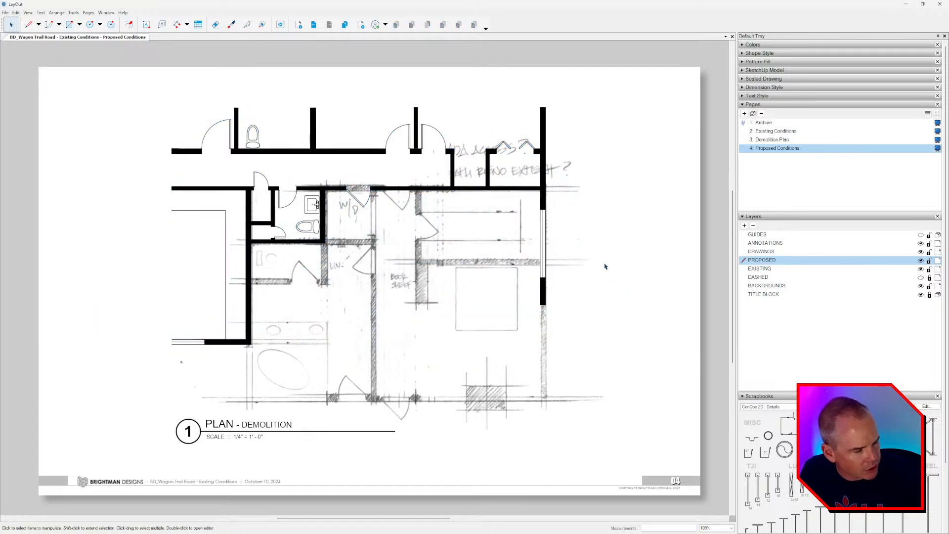
left_click(543, 181)
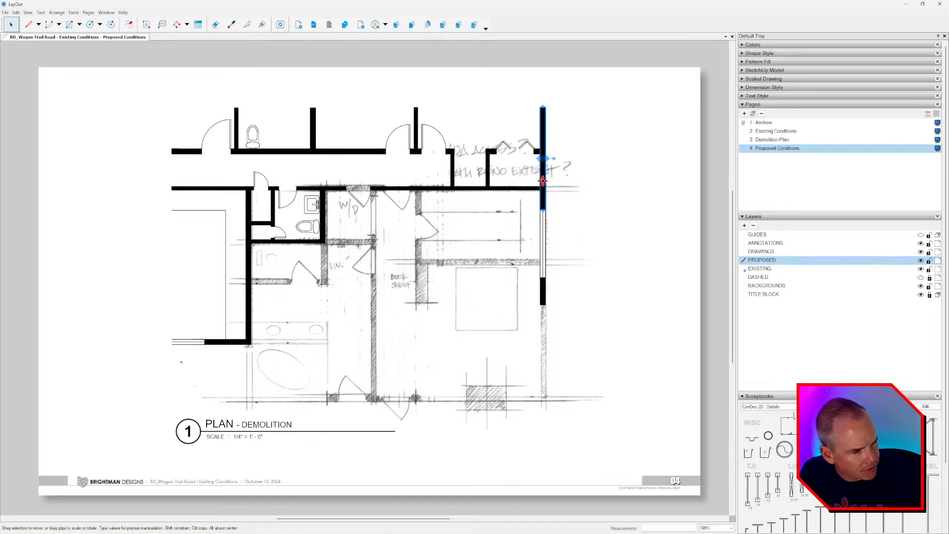
Compare how the hallway walls are grouped on the Demolition Plan, Existing Conditions and Proposed Conditions pages.
left_click(313, 26)
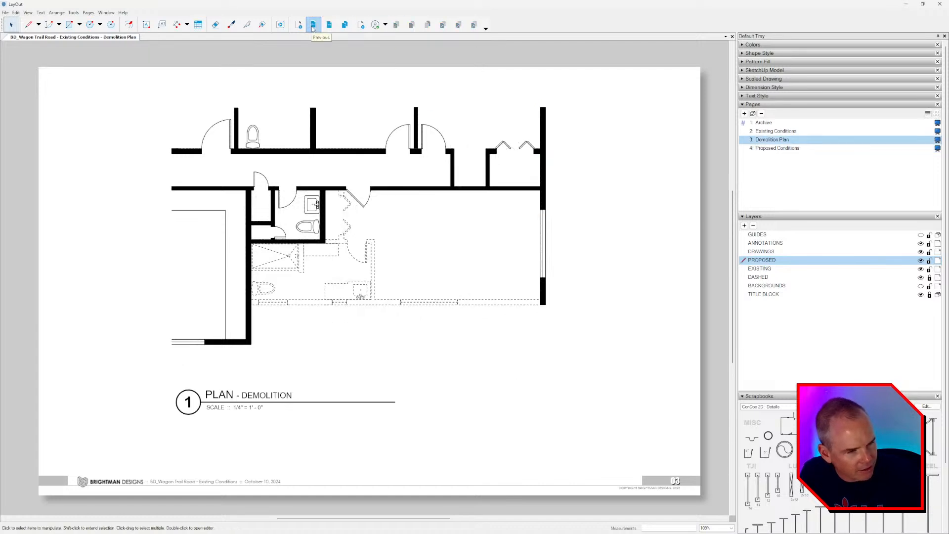
left_click(440, 189)
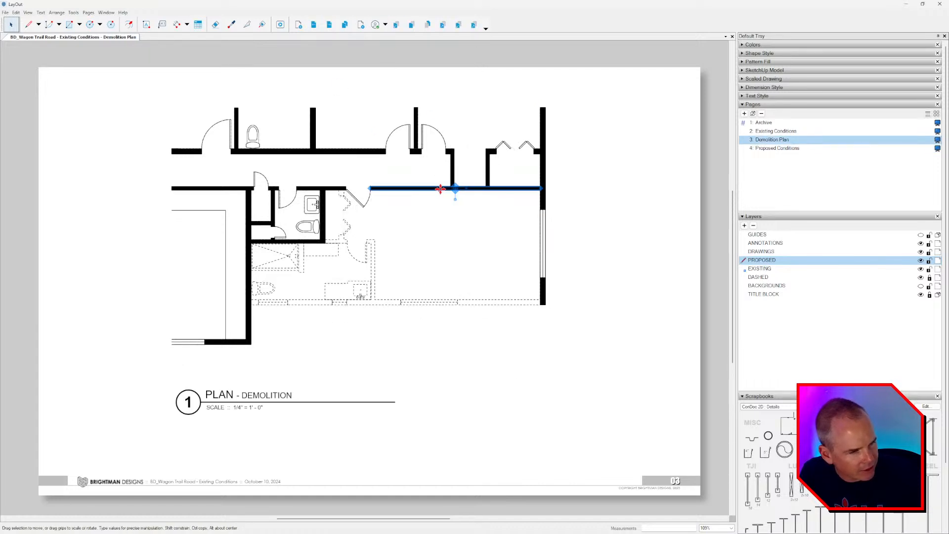
left_click(313, 25)
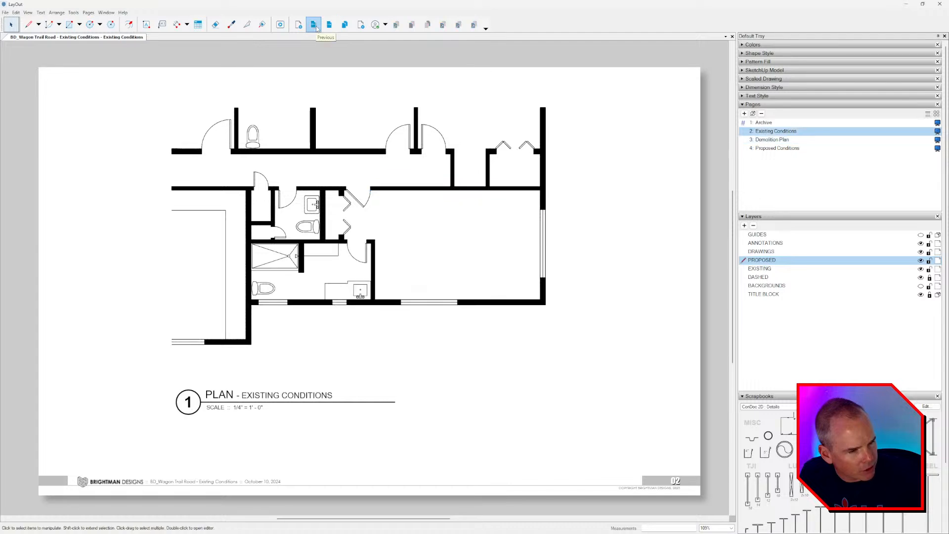
left_click(425, 187)
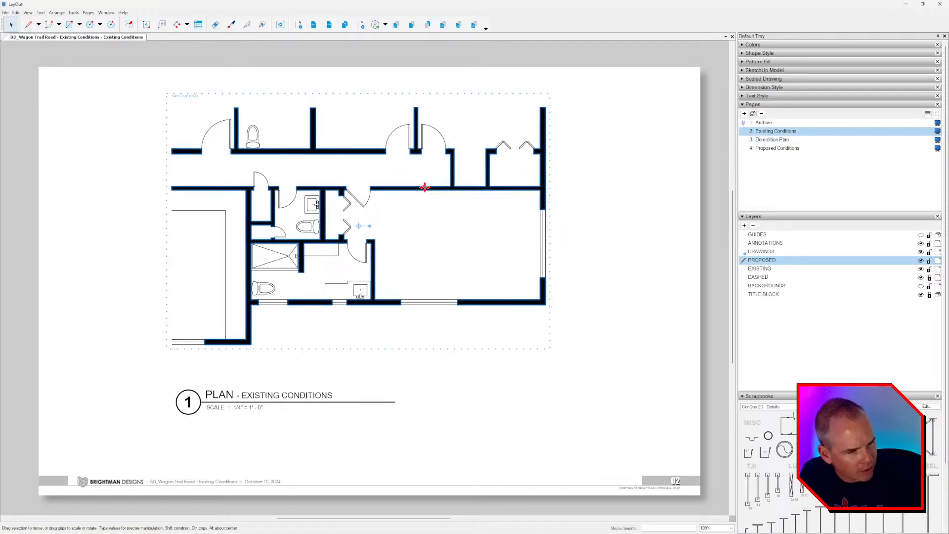
left_click(330, 25)
left_click(330, 25)
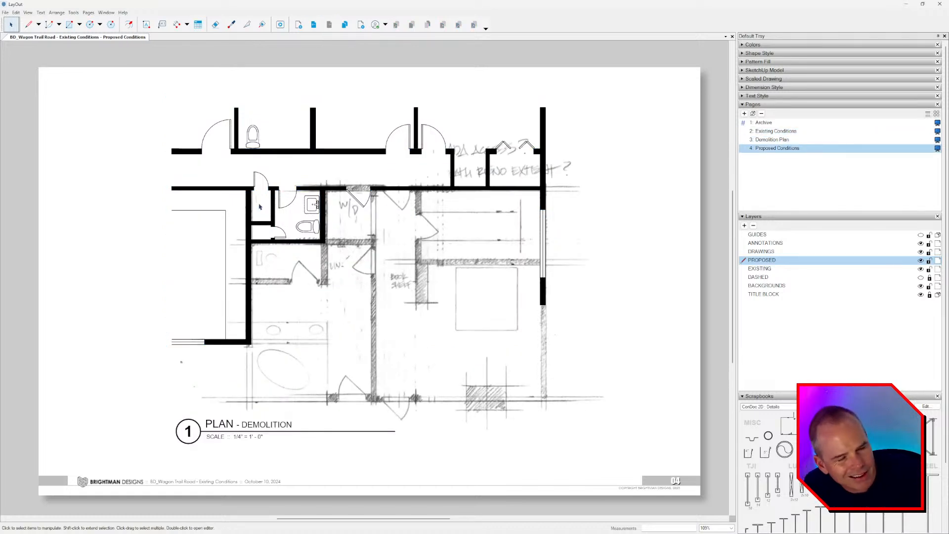
left_click(329, 190)
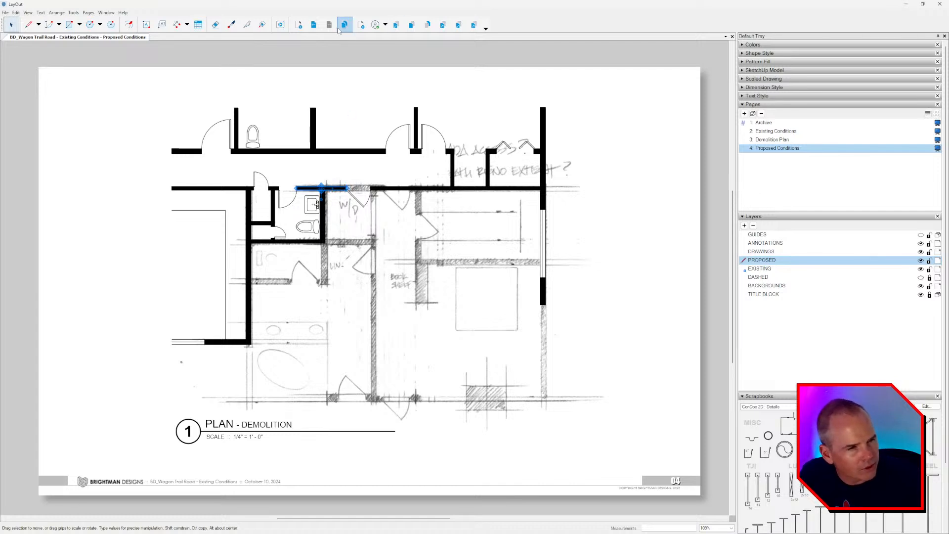
Delete the Archive page from the document.
left_click(313, 26)
left_click(314, 26)
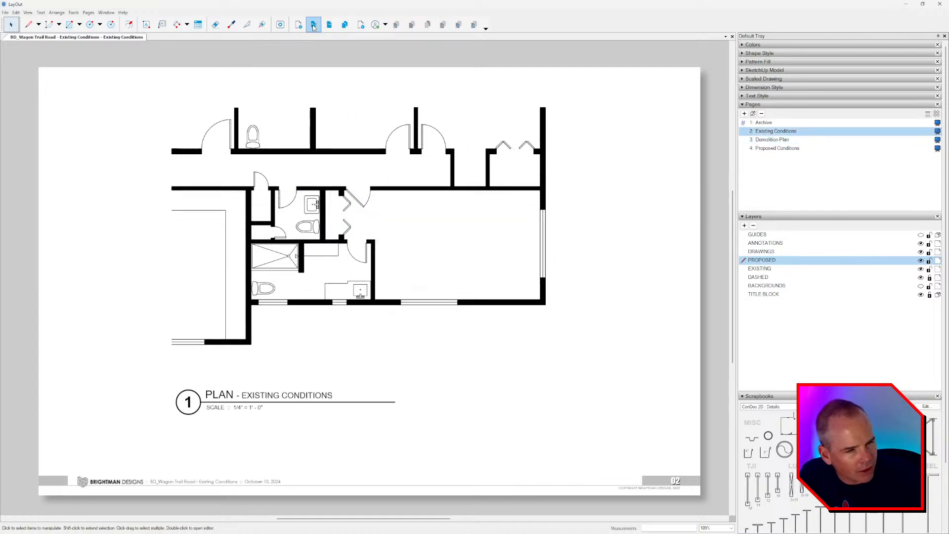
left_click(313, 25)
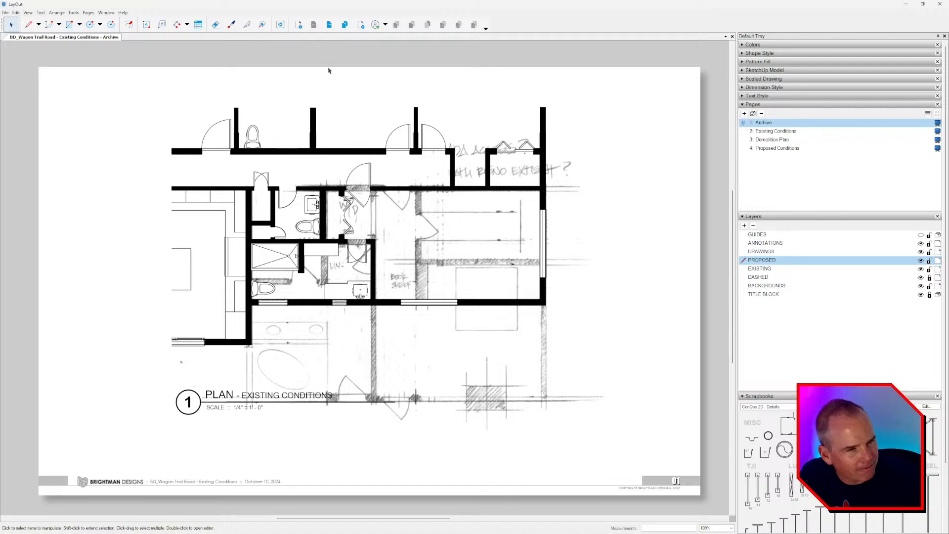
left_click(762, 114)
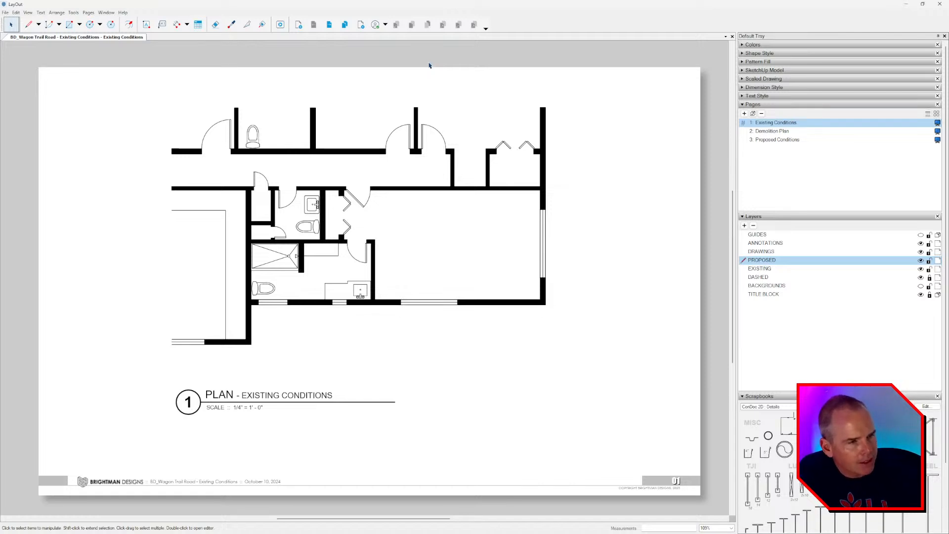
Try turning off the fill of the connected hallway and closet walls inside the Existing Conditions wall group.
left_click(409, 188)
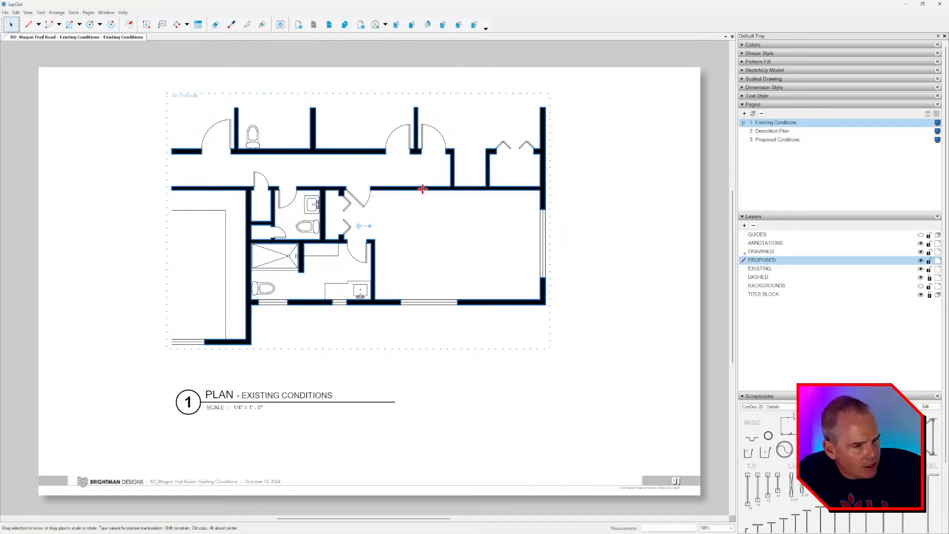
double_click(422, 188)
left_click(423, 188)
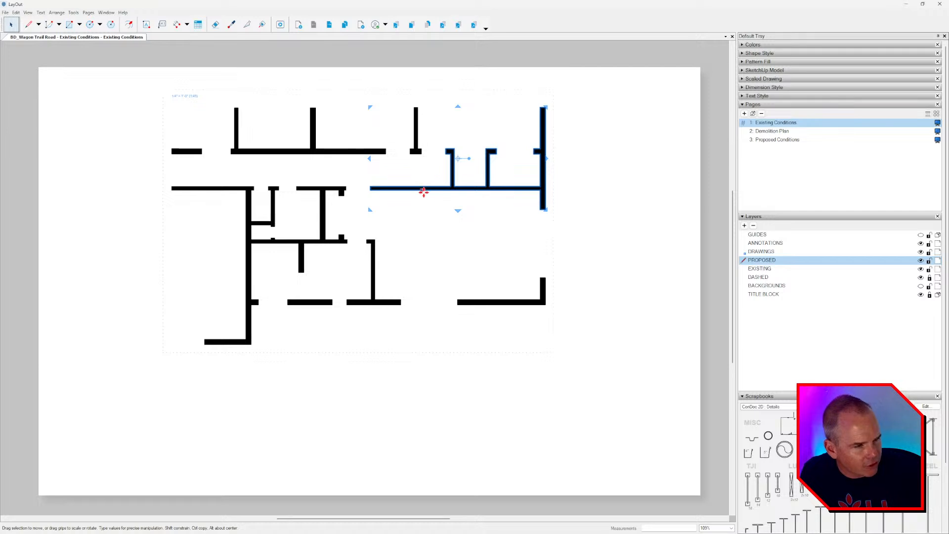
left_click(761, 53)
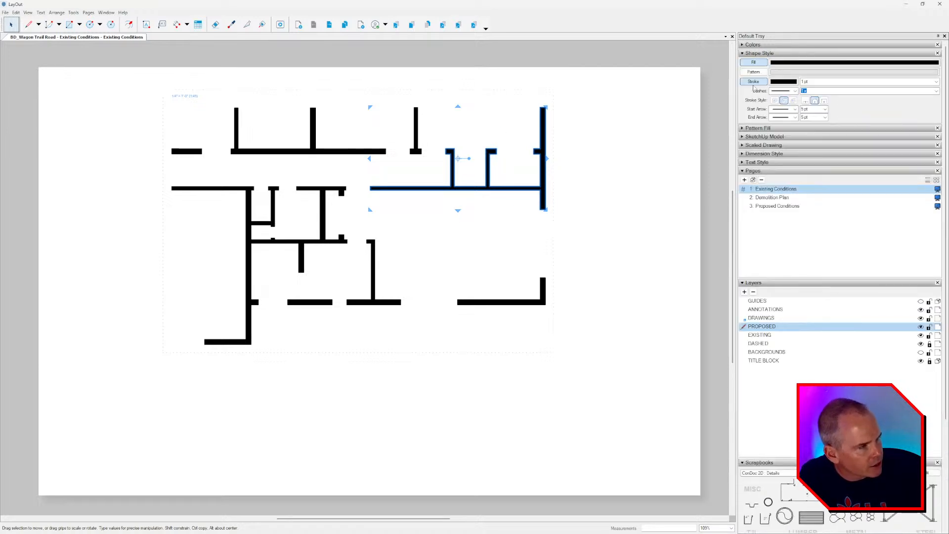
left_click(754, 62)
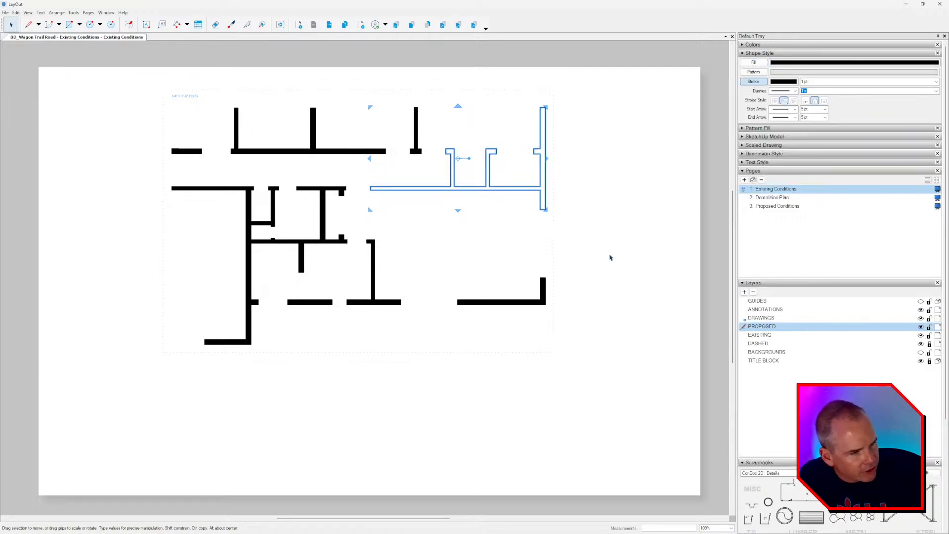
key("ctrl+z")
key("Escape")
key("Escape")
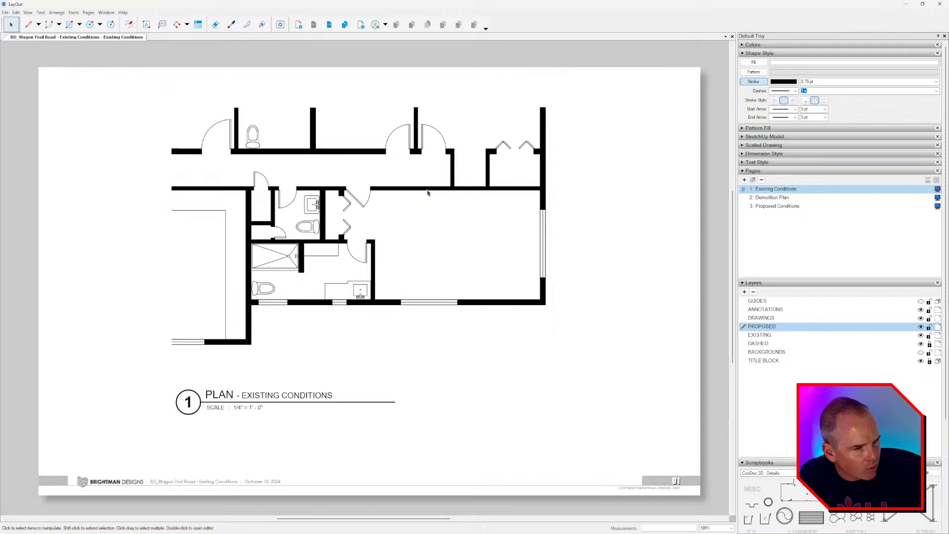
Select the wall group on the Existing Conditions page, and hide the BACKGROUNDS layer on the Proposed Conditions page.
left_click(428, 190)
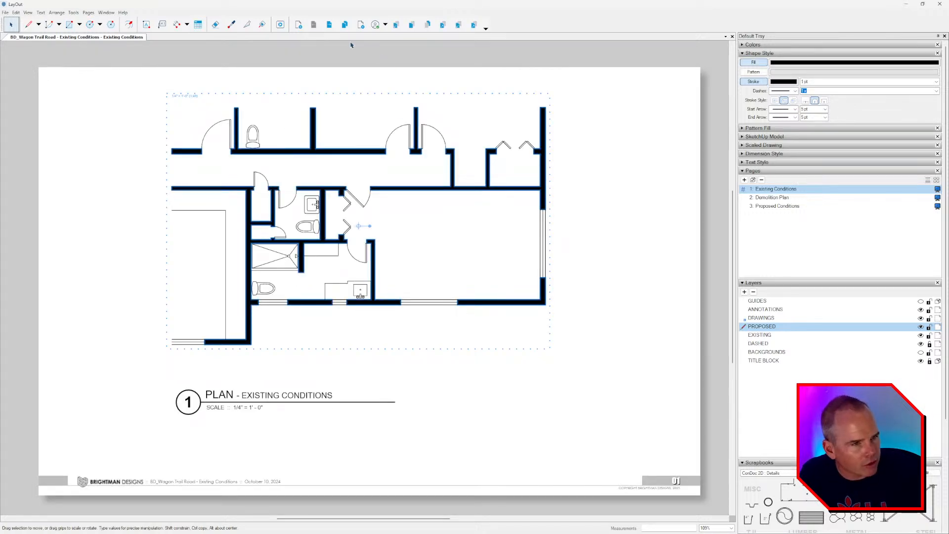
left_click(329, 24)
left_click(329, 24)
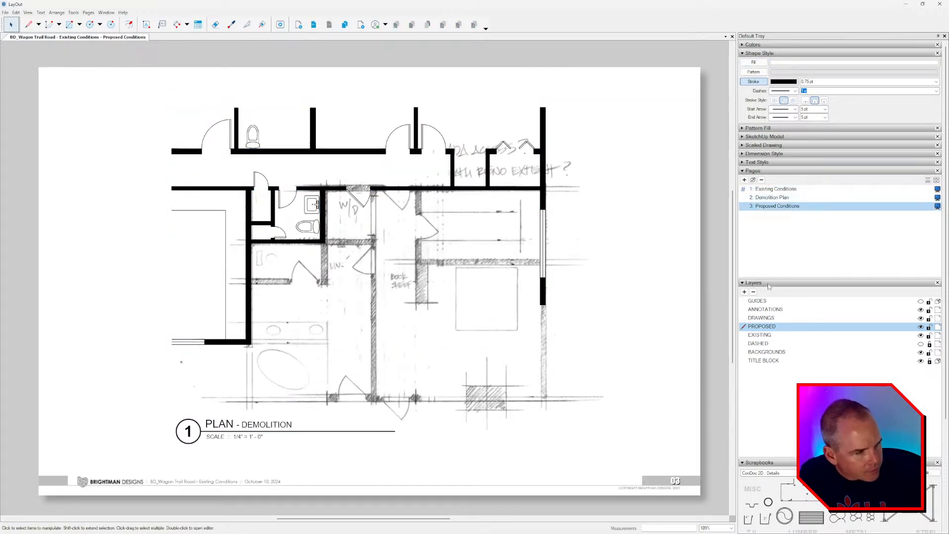
left_click(921, 352)
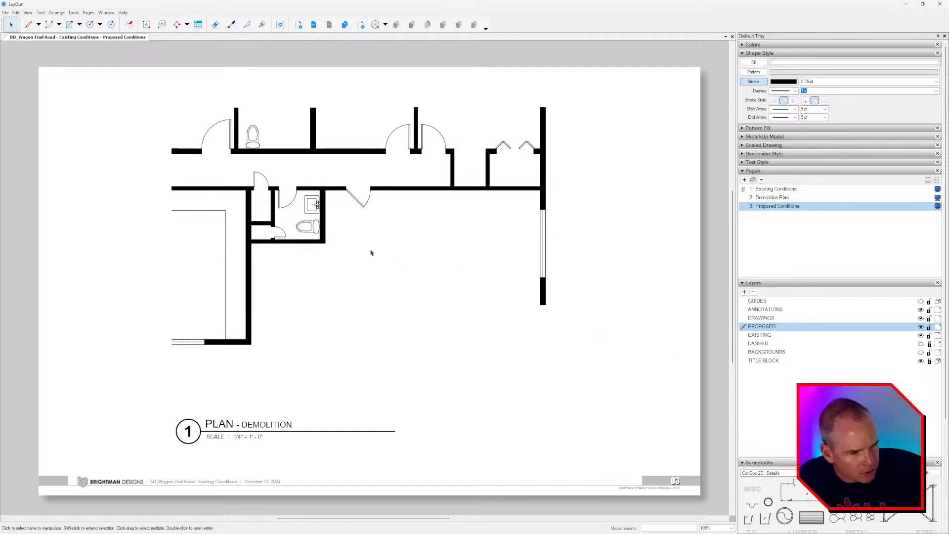
Select individual hallway walls on the Proposed Conditions and Demolition Plan pages to examine where they are split.
left_click(455, 189)
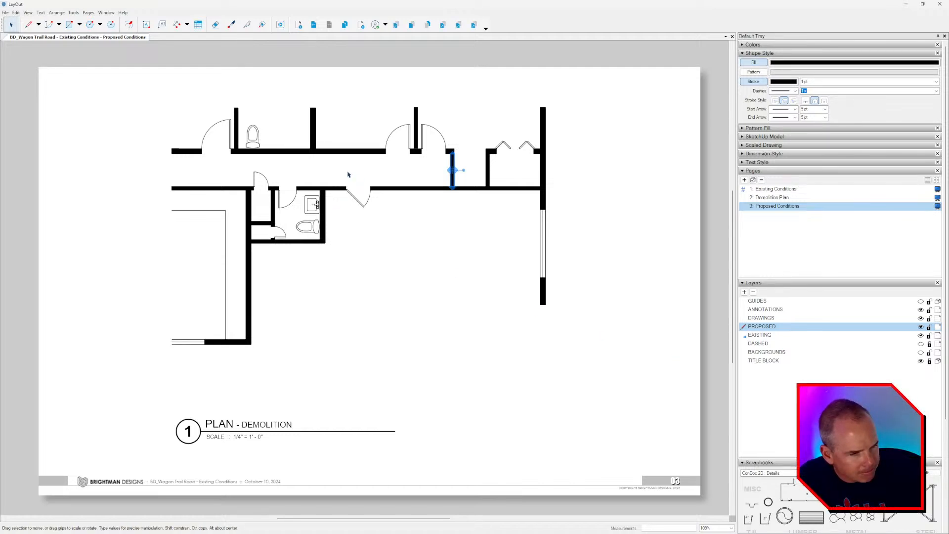
left_click(434, 188)
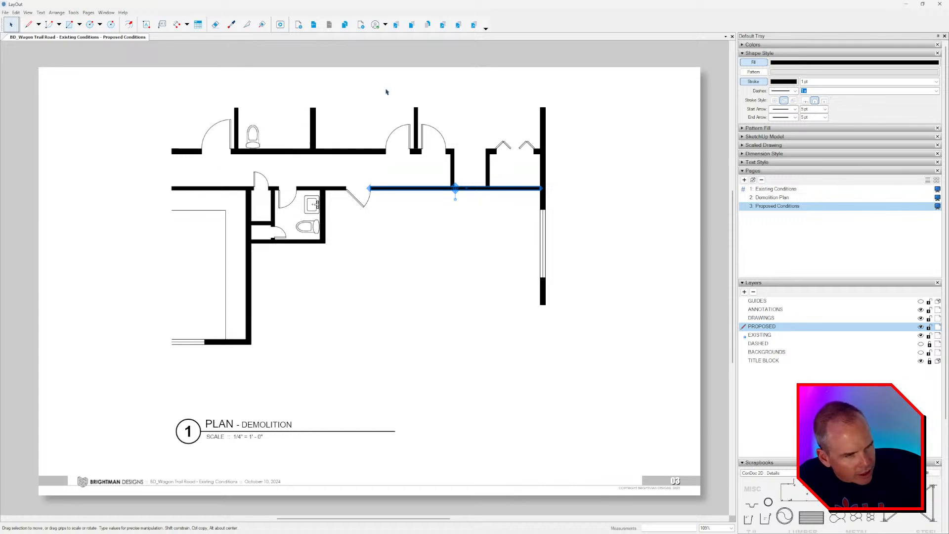
left_click(314, 25)
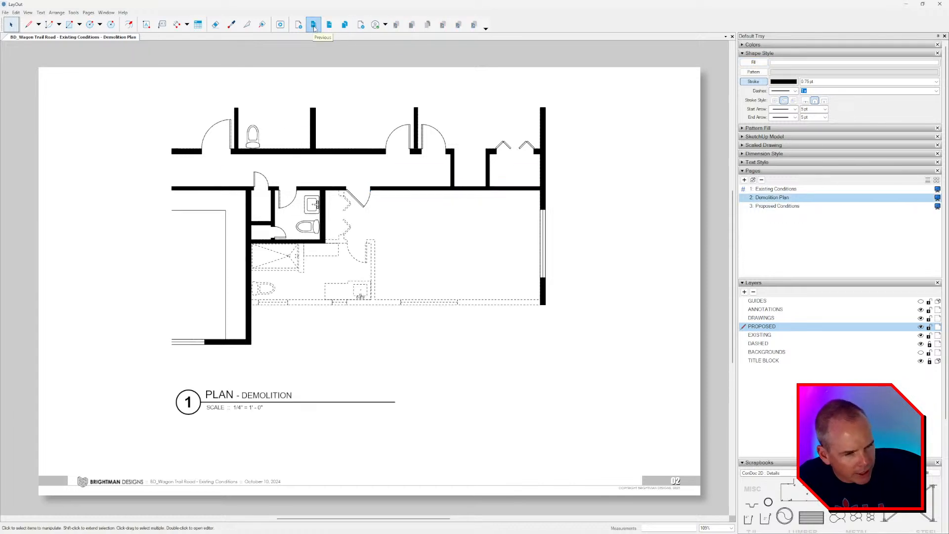
left_click(415, 190)
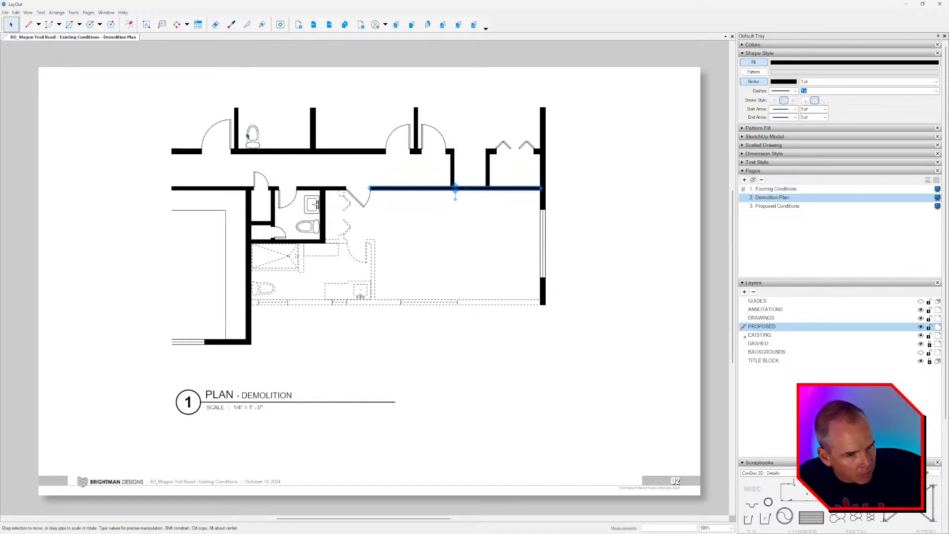
left_click(340, 153)
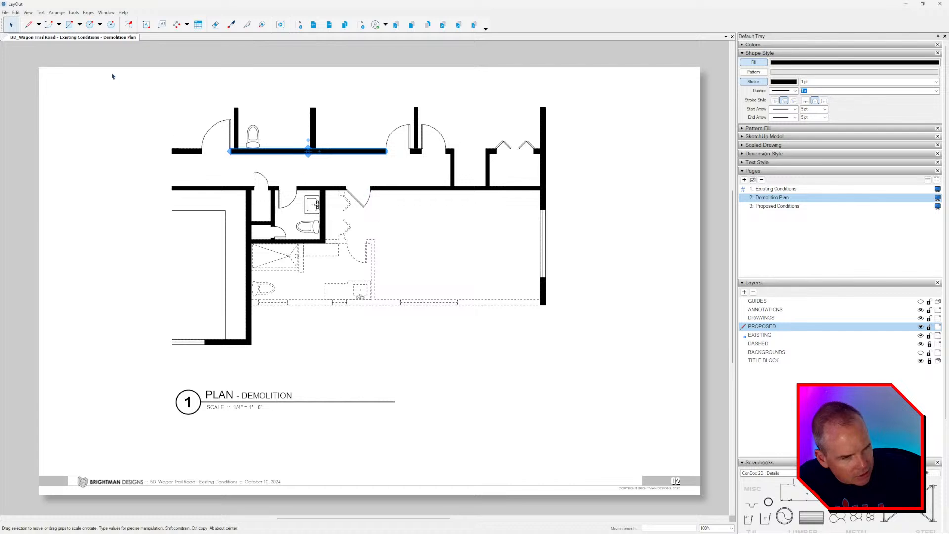
Group the existing plan linework on the Demolition Plan page and paste the connected existing wall group in place over it.
left_click_drag(113, 76, 657, 357)
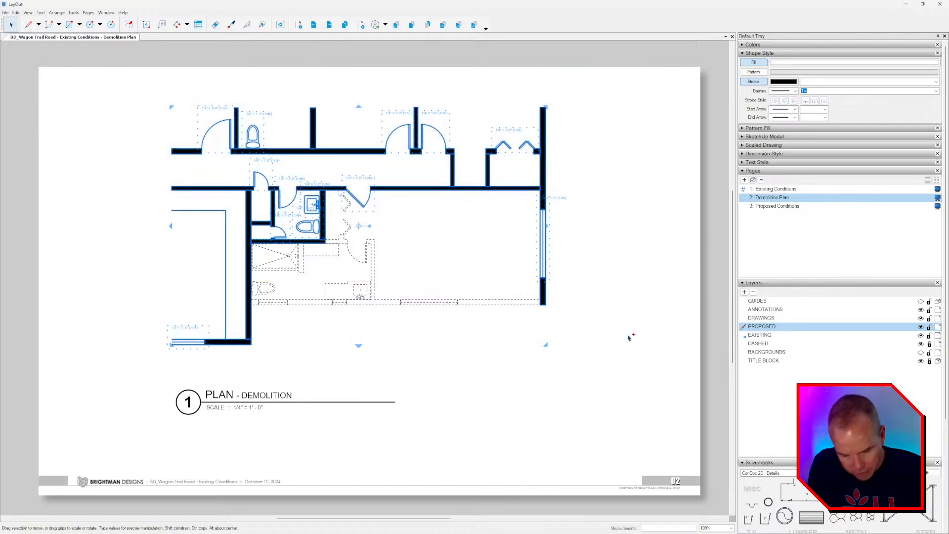
key("ctrl+g")
key("ctrl+v")
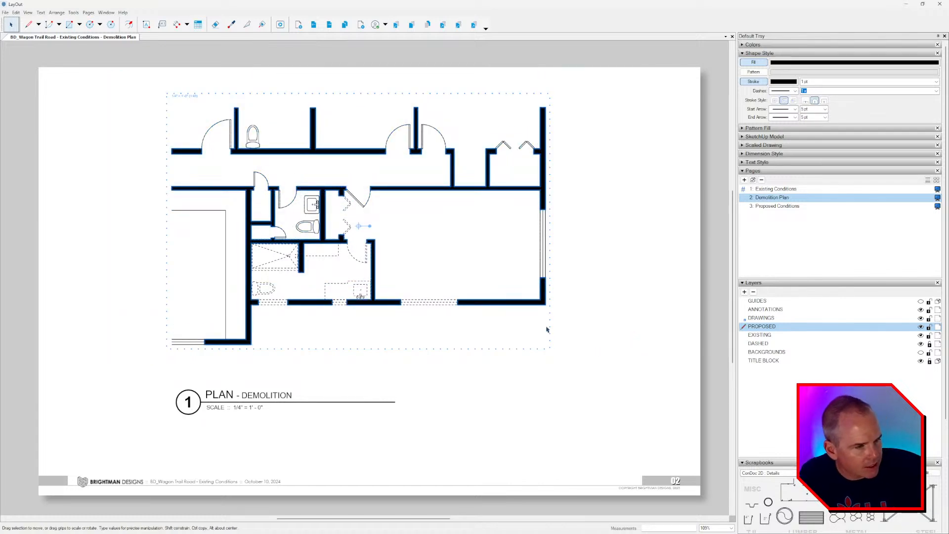
key("Escape")
Check the bathroom's side wall inside the pasted connected wall group, and delete that group from the Demolition Plan page.
left_click(504, 302)
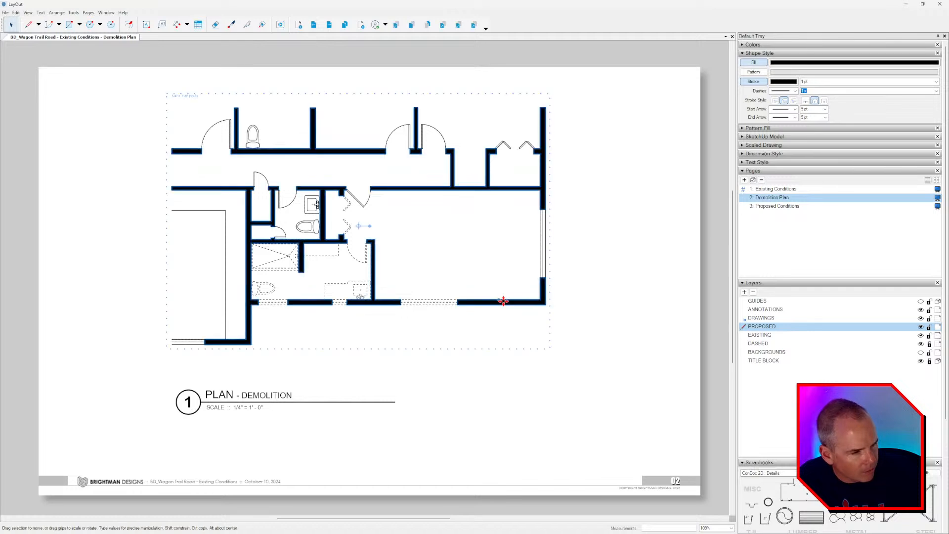
double_click(503, 302)
left_click(373, 266)
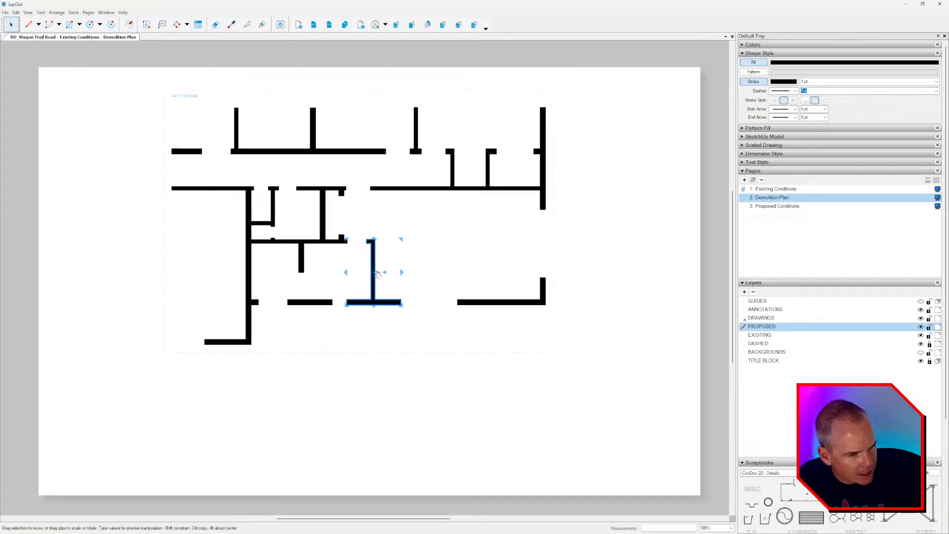
left_click(362, 274)
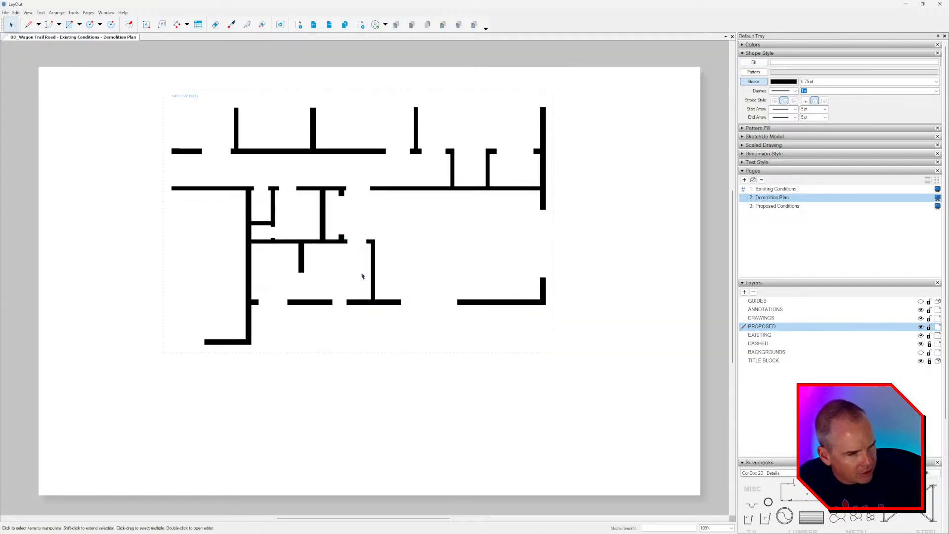
key("Escape")
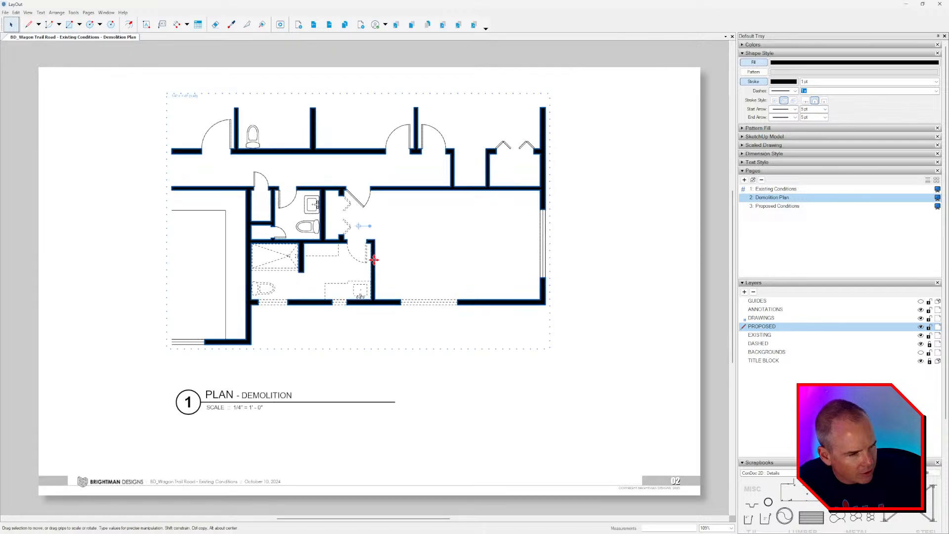
key("Delete")
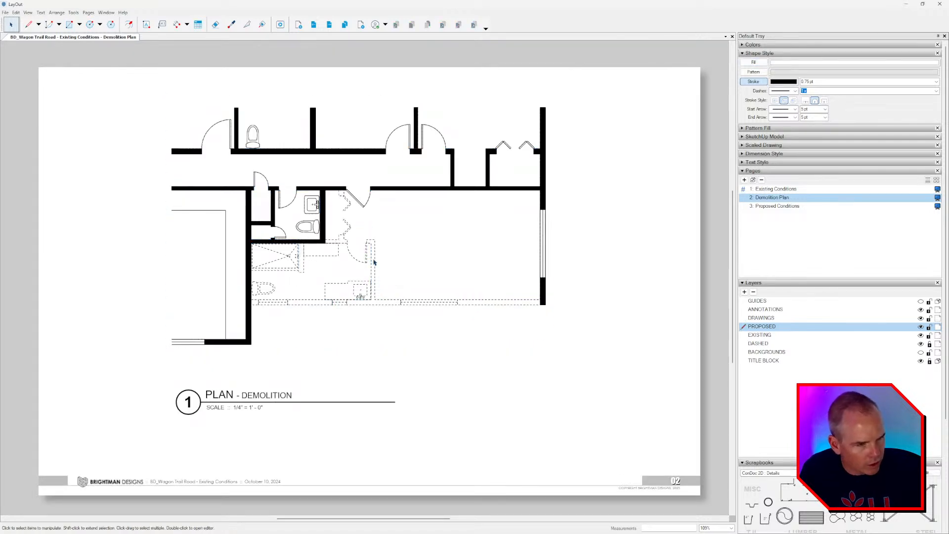
Examine the grouped existing linework on the Demolition Plan page and the connected walls on the Existing Conditions page.
left_click(406, 189)
key("e")
key("space")
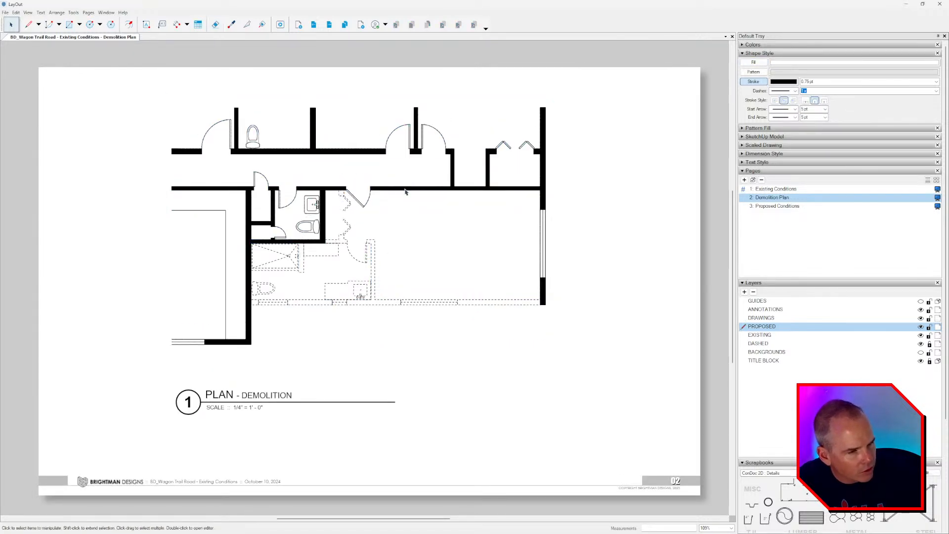
left_click(405, 189)
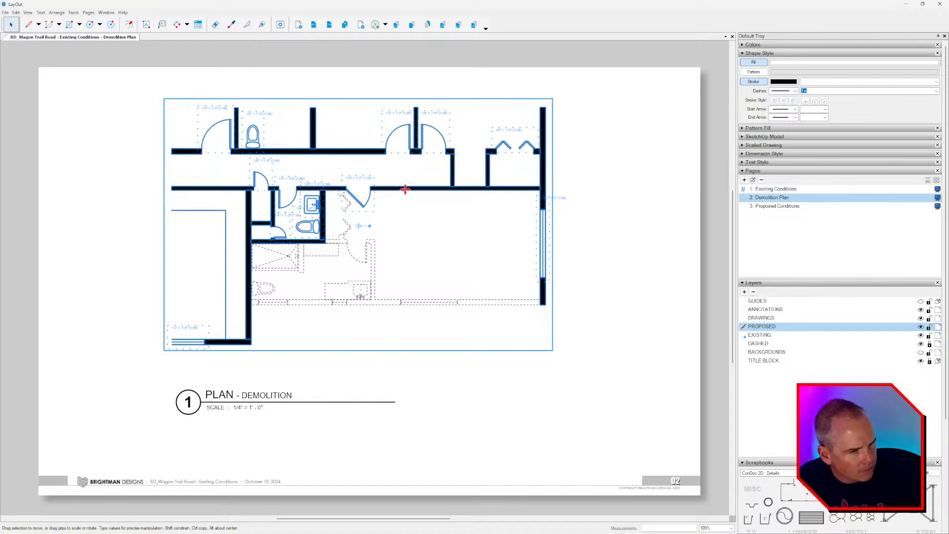
left_click(314, 25)
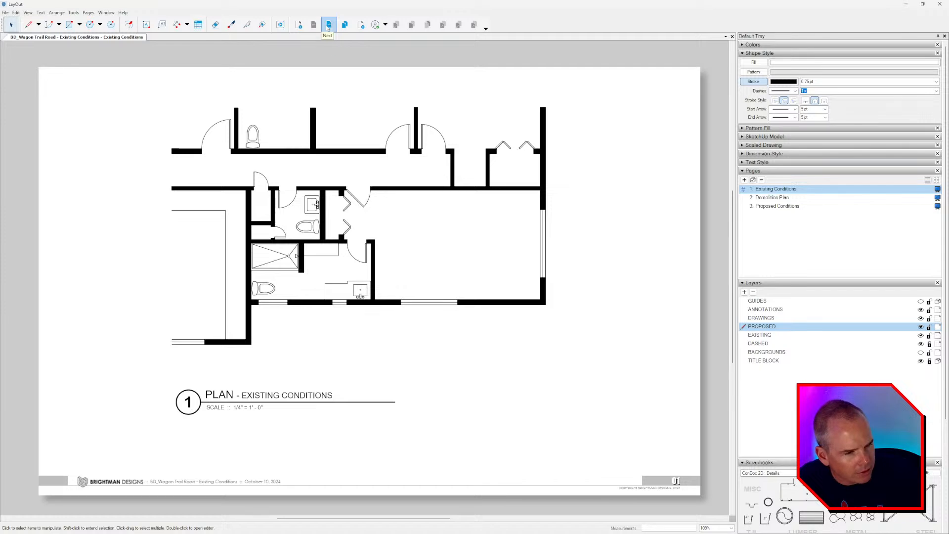
double_click(418, 189)
key("Escape")
key("Escape")
left_click(330, 25)
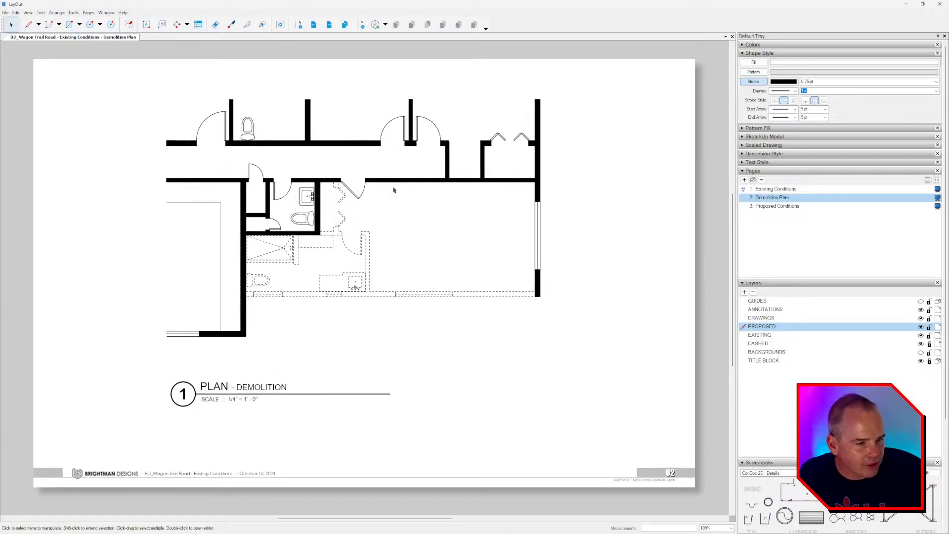
Delete the grouped existing linework from the Demolition Plan page and copy the complete plan from the Existing Conditions page.
left_click(403, 206)
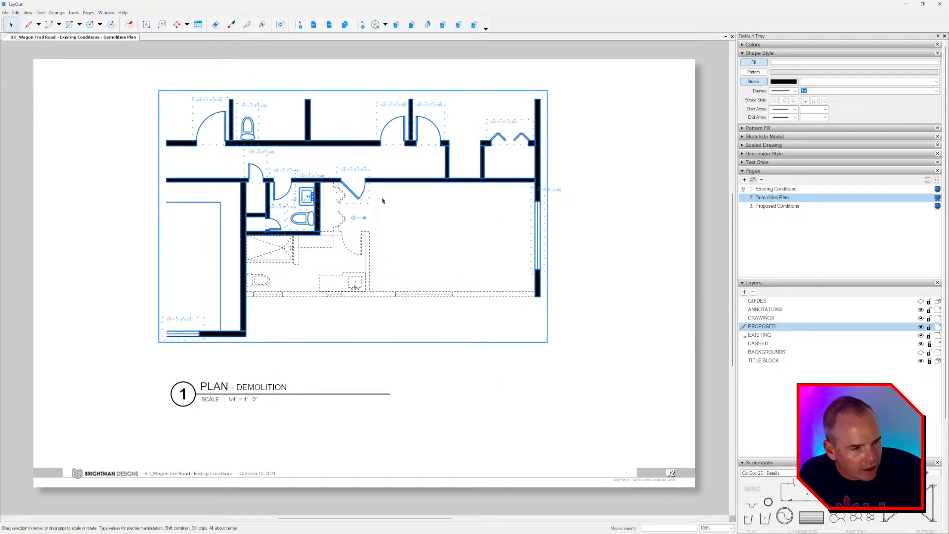
key("Delete")
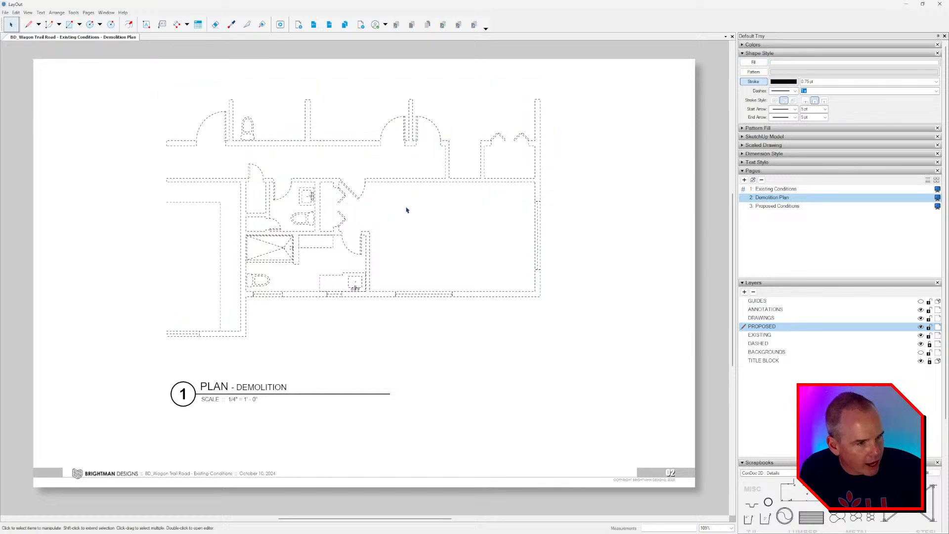
key("Page_Up")
left_click(401, 219)
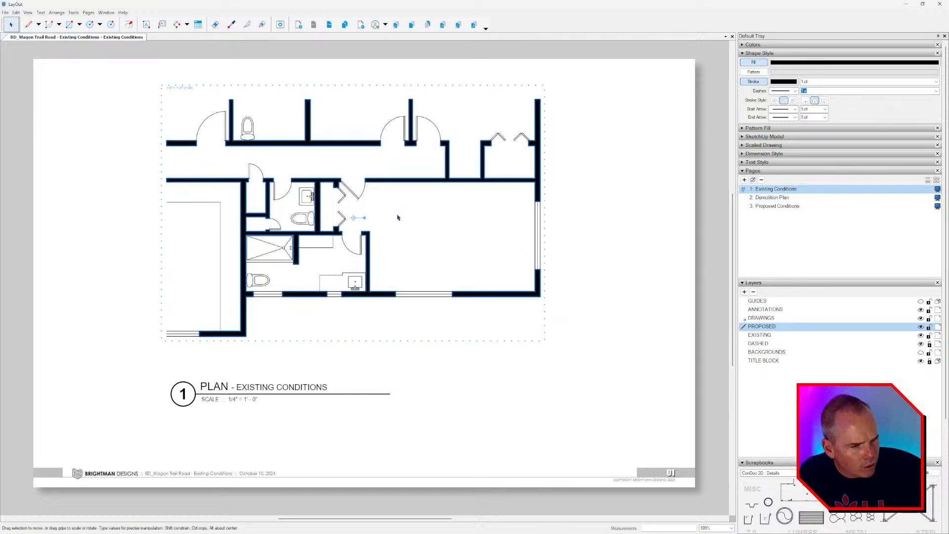
left_click_drag(117, 75, 650, 350)
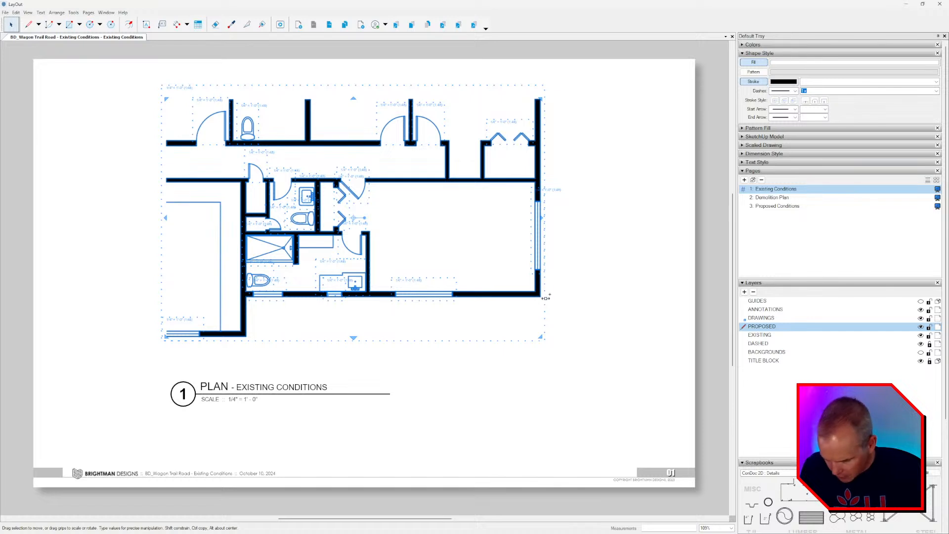
key("ctrl+c")
Paste the copied plan onto the EXISTING layer of the Demolition Plan page.
key("Page_Down")
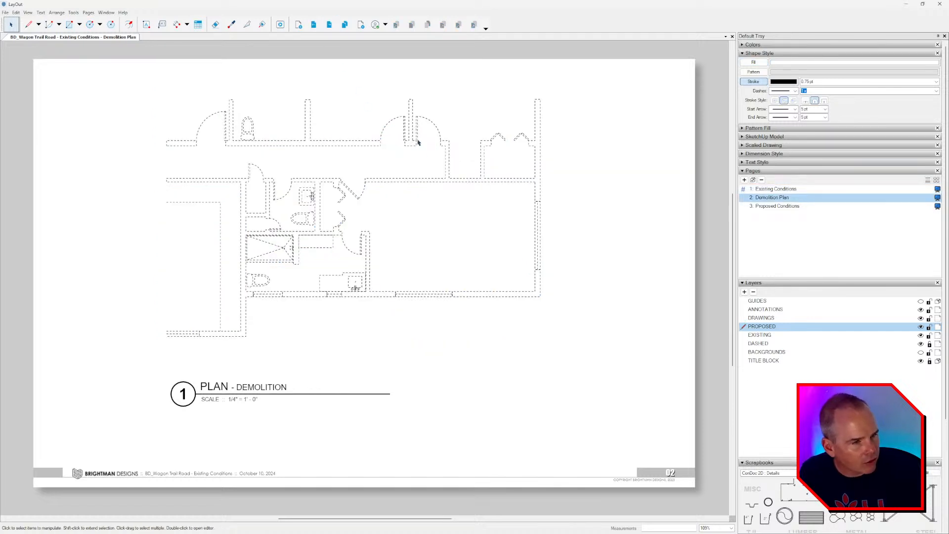
right_click(572, 150)
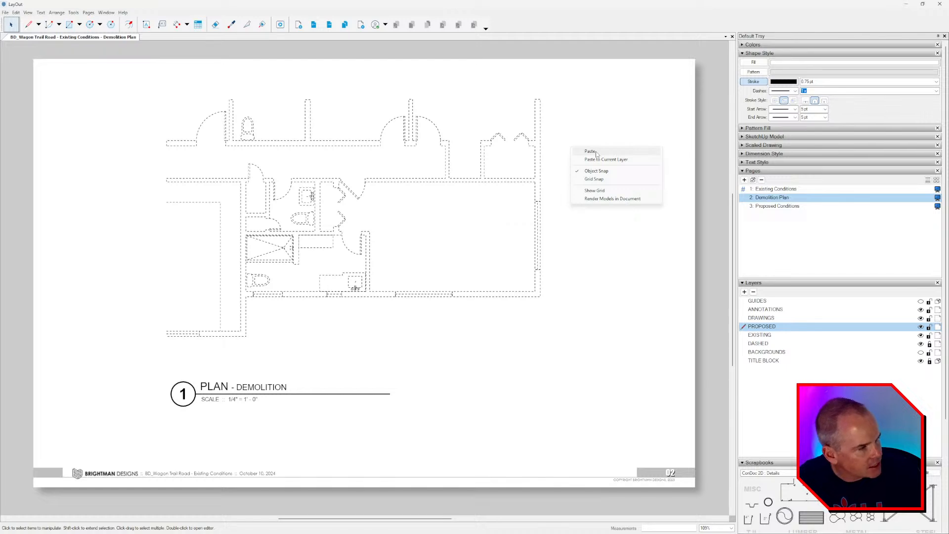
left_click(760, 335)
right_click(619, 221)
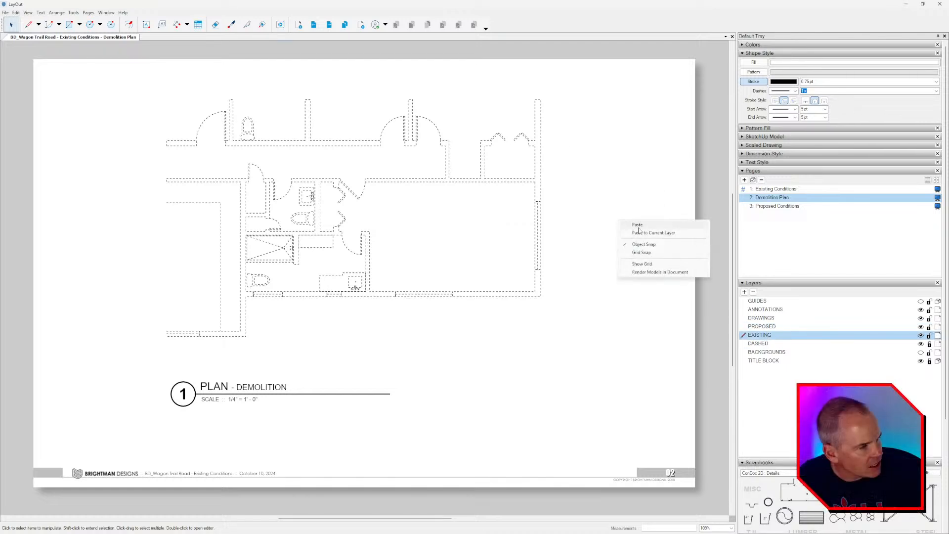
left_click(647, 234)
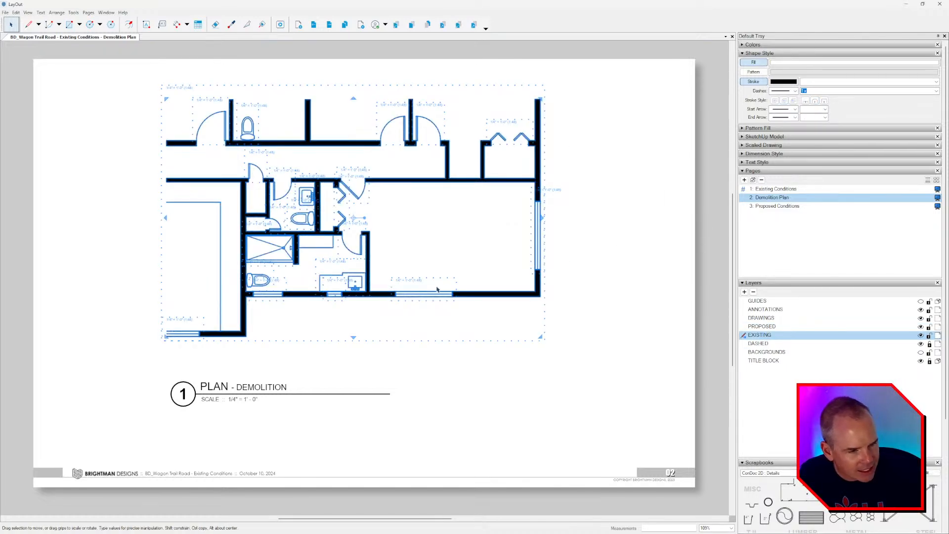
key("Escape")
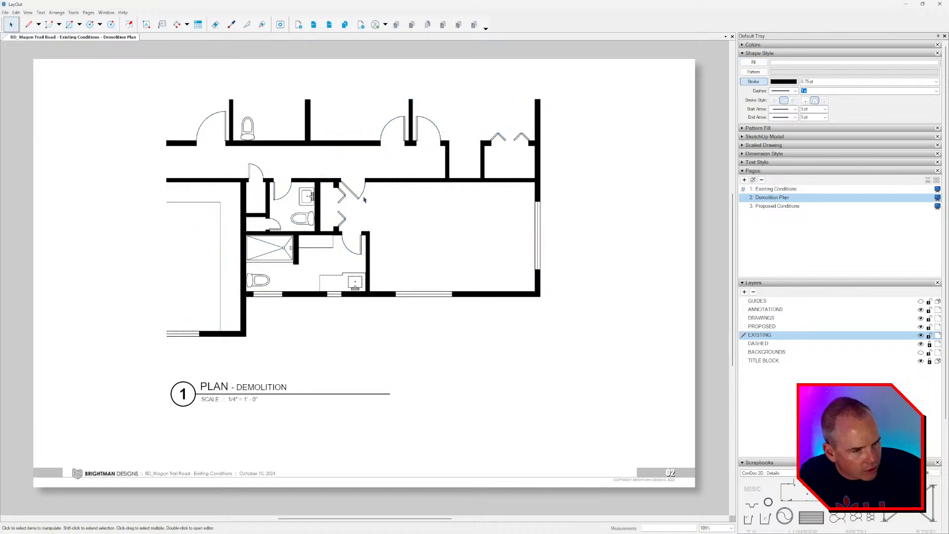
Erase the existing closet doors, bedroom entry door, bathroom door, counters, sink, toilet and shower of the bathroom being demolished.
key("e")
mouse_move(349, 198)
left_mouse_down()
mouse_move(339, 191)
mouse_move(341, 224)
left_mouse_up()
scroll(349, 216, "up", 3)
left_click(365, 247)
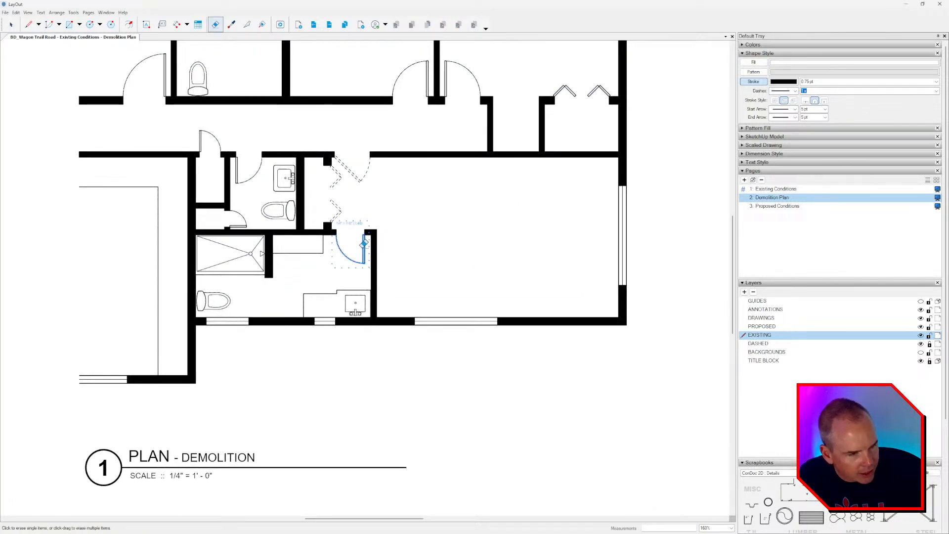
left_click(323, 252)
left_click(320, 294)
left_click(213, 299)
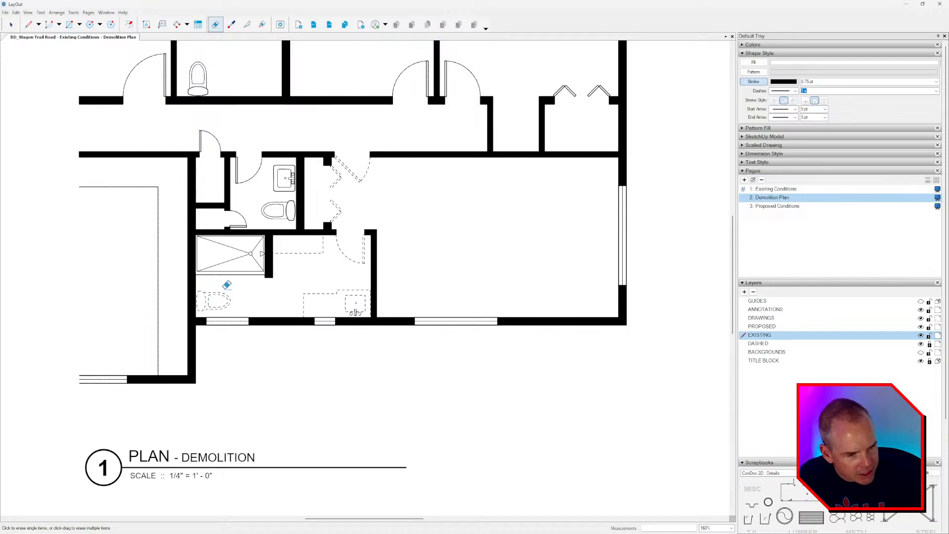
left_click(229, 272)
key("space")
middle_click_drag(344, 297, 321, 280)
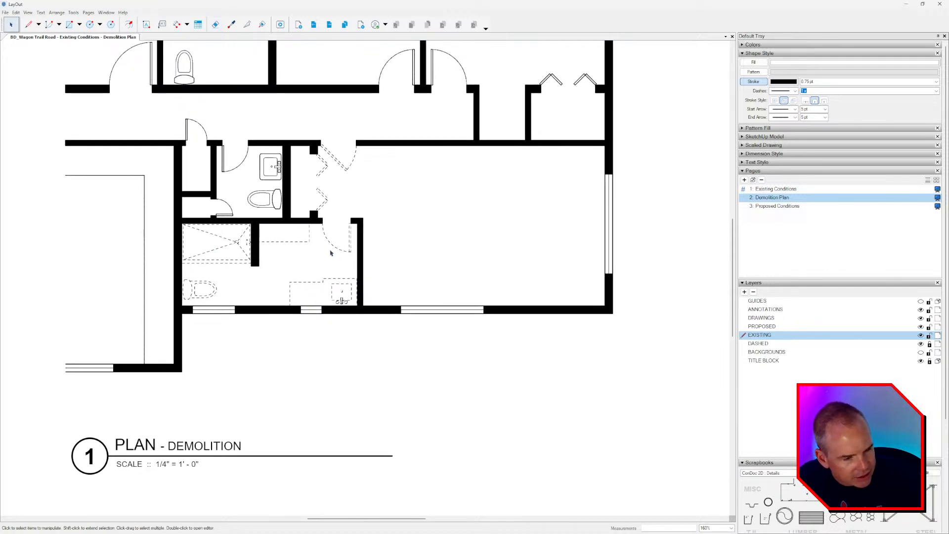
Erase the three existing windows in the lower exterior wall so only their dashed linework is left.
key("e")
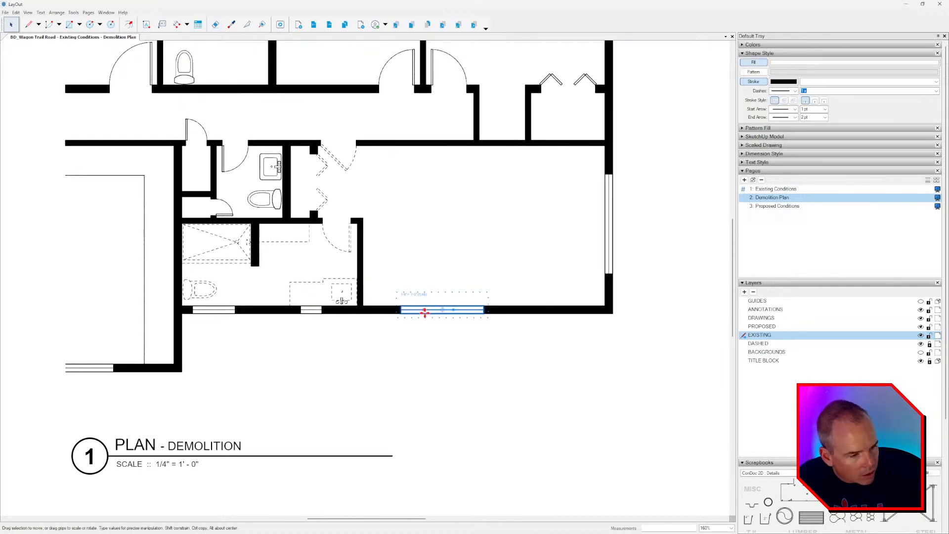
left_click(423, 311)
left_click(313, 308)
left_click(217, 309)
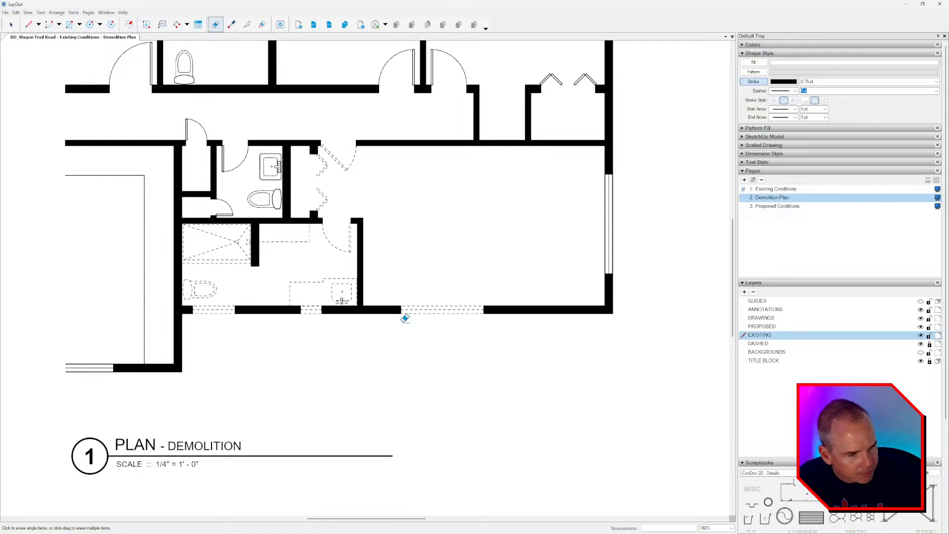
Remove the bathroom side wall with its attached exterior segment and the exterior wall segment between the bathroom windows inside the wall group.
middle_click_drag(403, 313, 349, 312)
key("space")
double_click(308, 260)
left_click(308, 256)
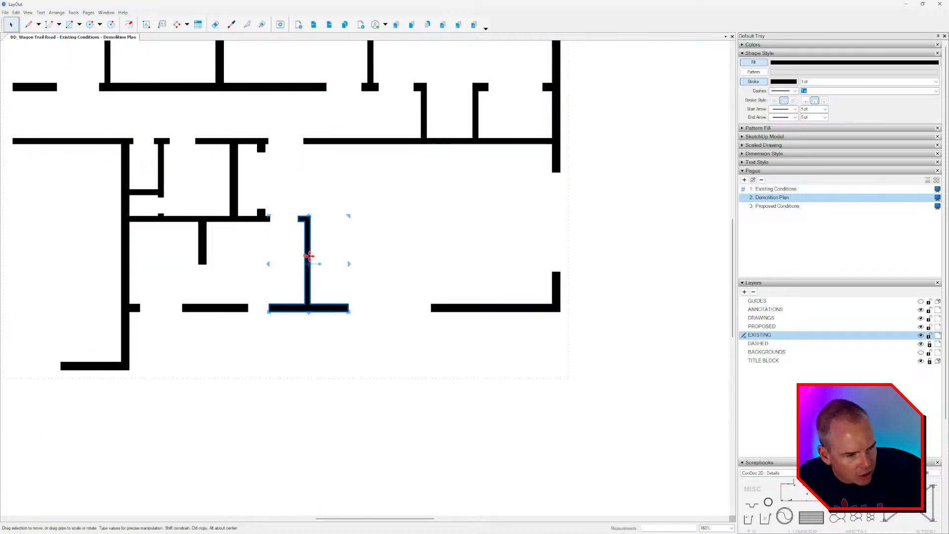
key("Delete")
left_click(355, 283)
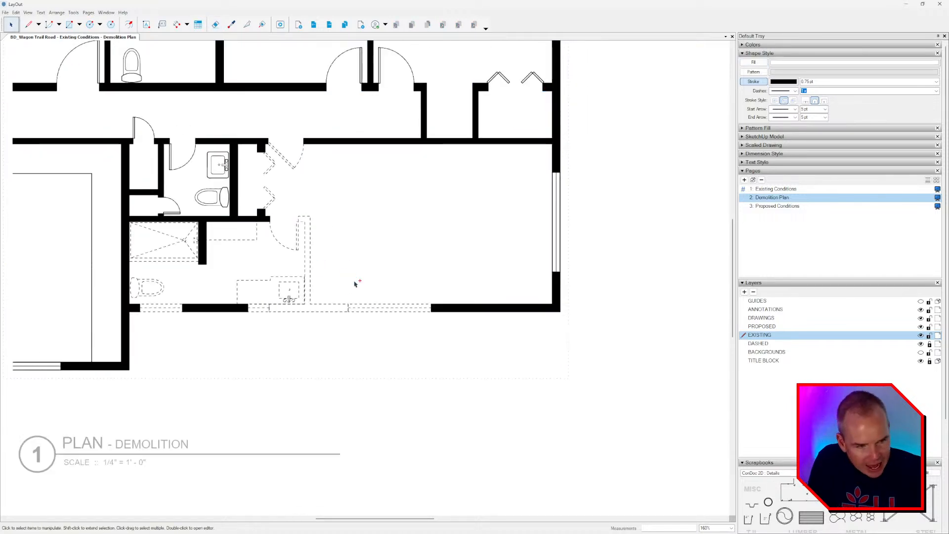
key("e")
left_click(239, 307)
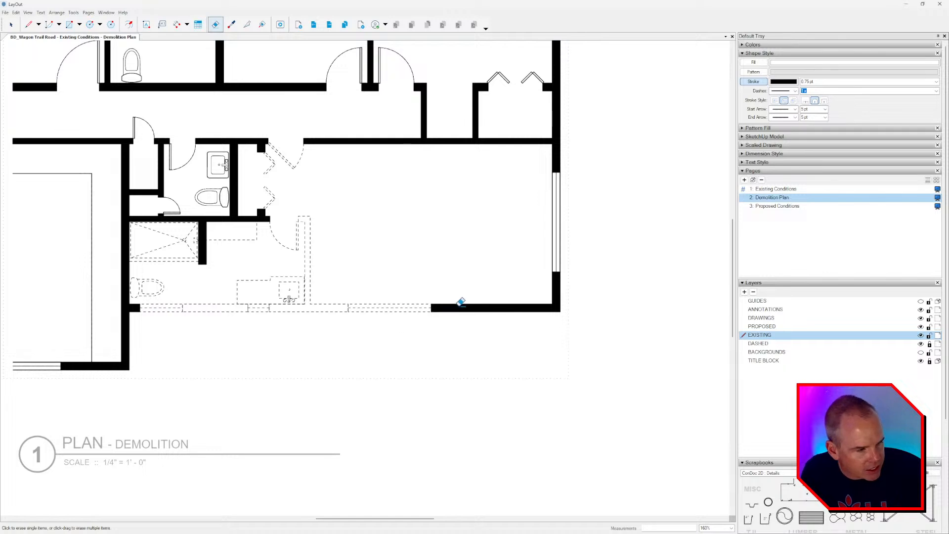
key("space")
Shorten the L-shaped corner wall by pulling its lower exterior leg back to the inner face of the window wall.
scroll(469, 310, "down", 2)
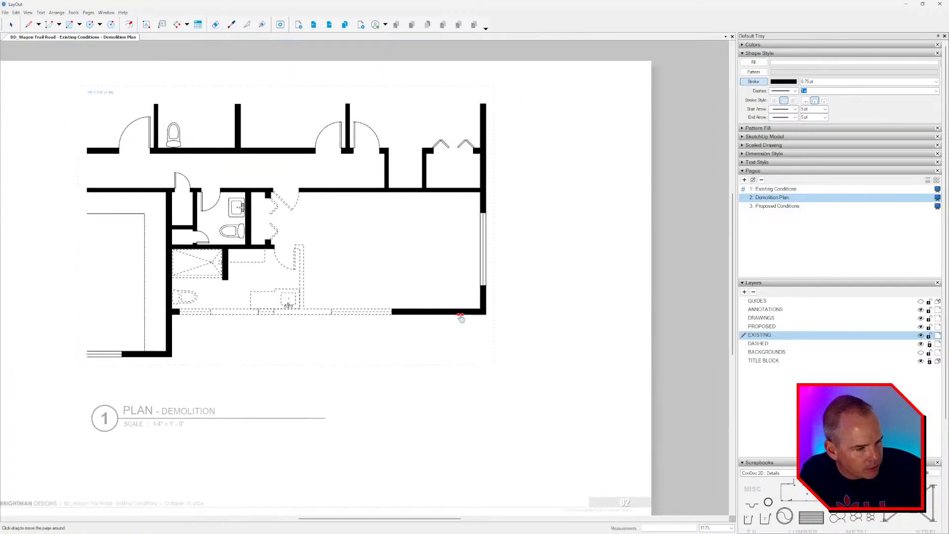
left_click(480, 313)
scroll(479, 313, "up", 4)
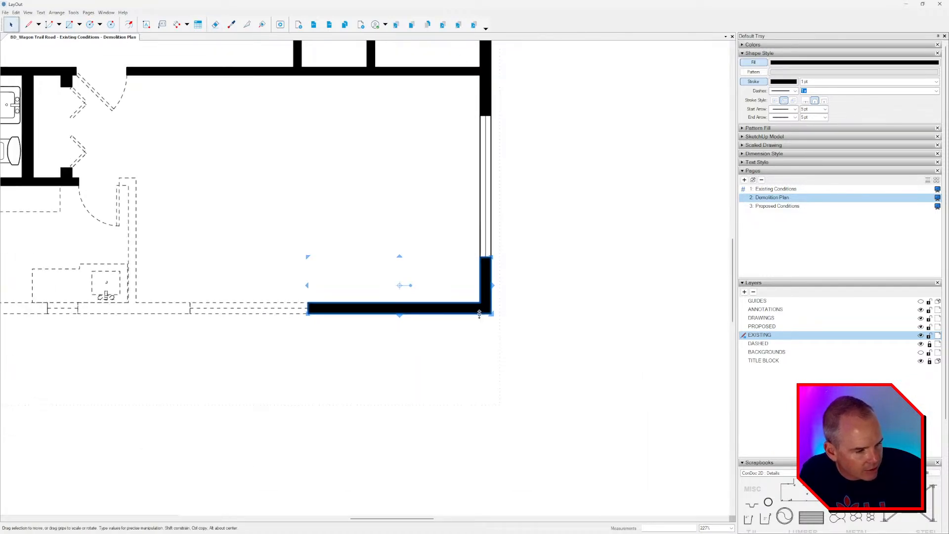
double_click(308, 306)
scroll(309, 309, "up", 2)
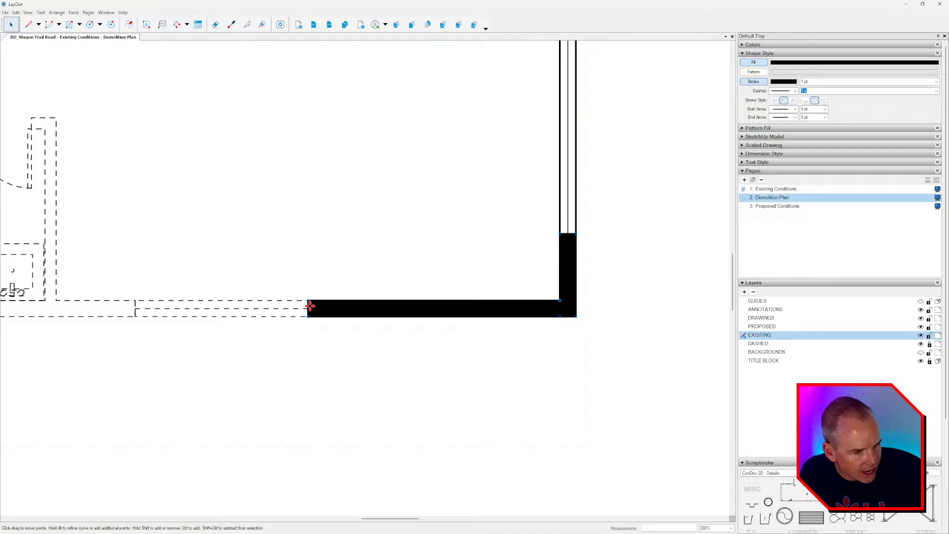
scroll(310, 306, "up", 2)
left_click_drag(308, 306, 644, 308)
scroll(578, 317, "down", 4)
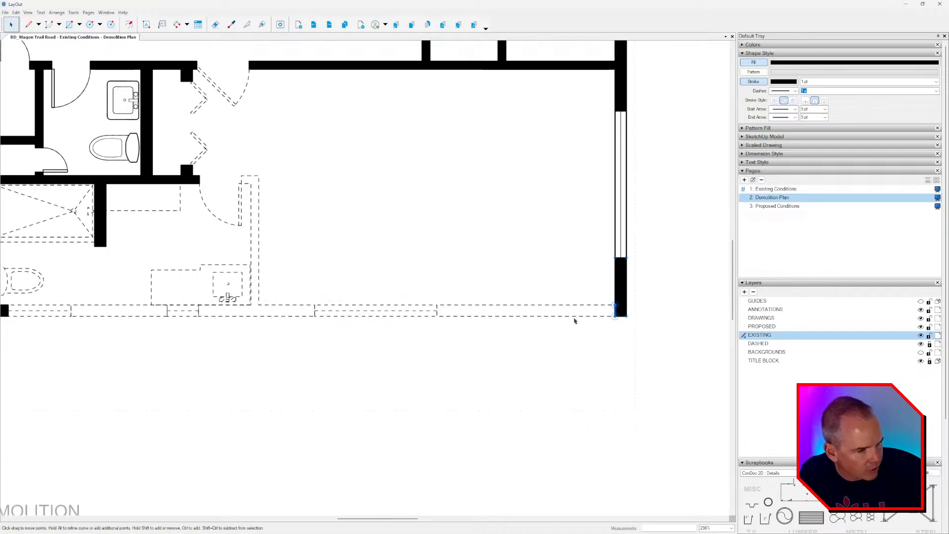
scroll(534, 332, "down", 4)
left_click(534, 333)
left_click(535, 333)
Split the wall below the closet at the bathroom wall's outer face and erase the closet-side segment with its stub.
middle_click_drag(313, 251, 355, 283)
scroll(355, 282, "up", 2)
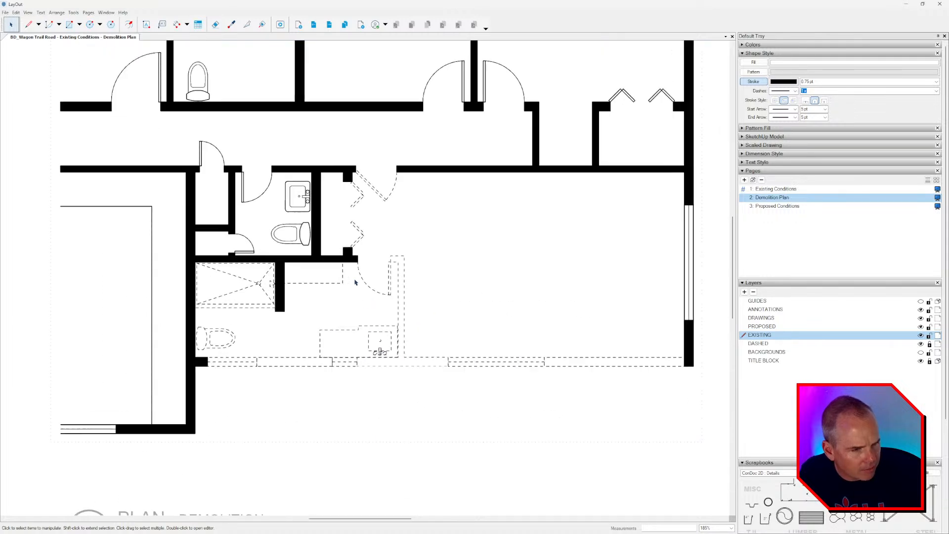
double_click(316, 230)
scroll(346, 250, "up", 2)
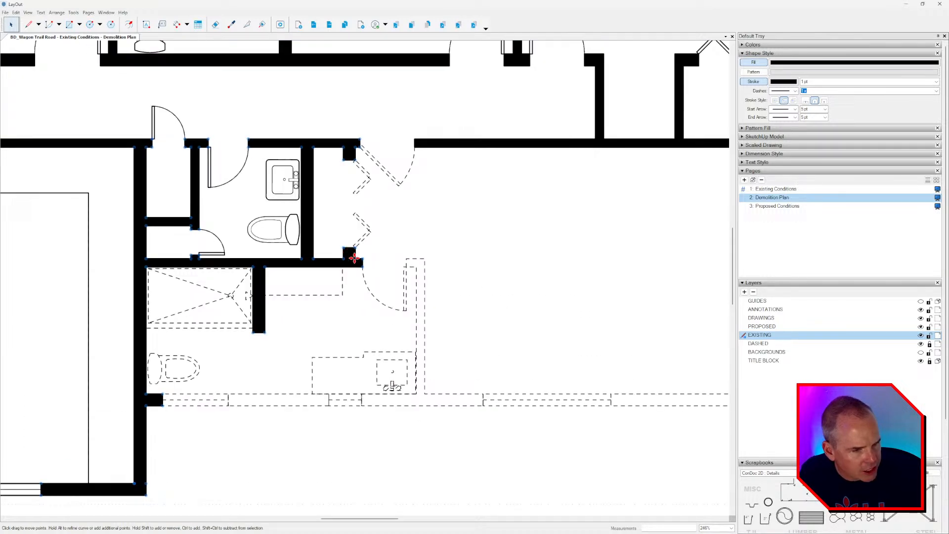
scroll(334, 261, "up", 2)
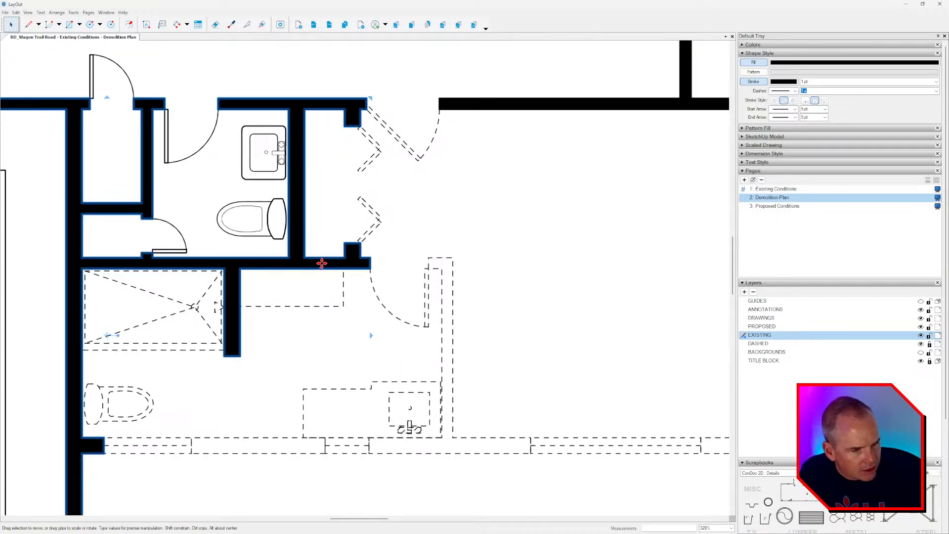
left_click(248, 24)
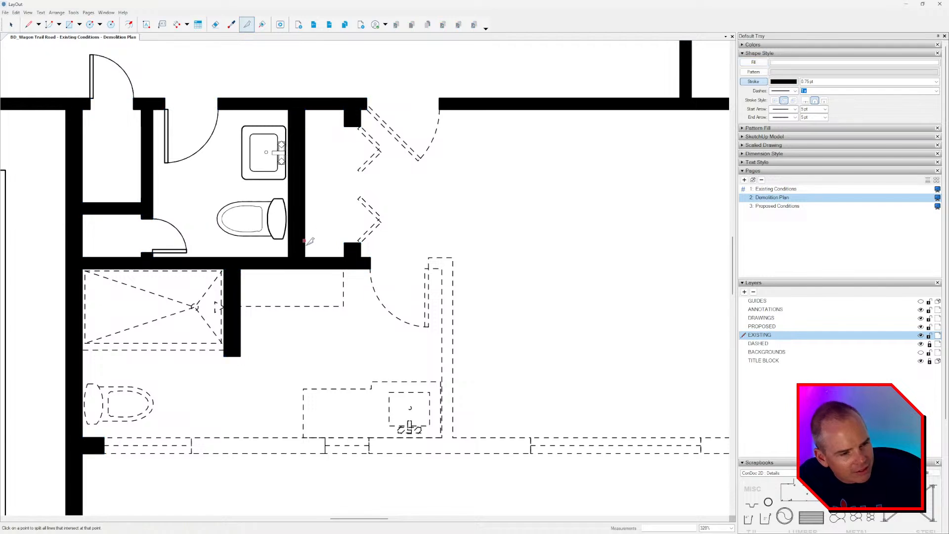
left_click(307, 267)
key("e")
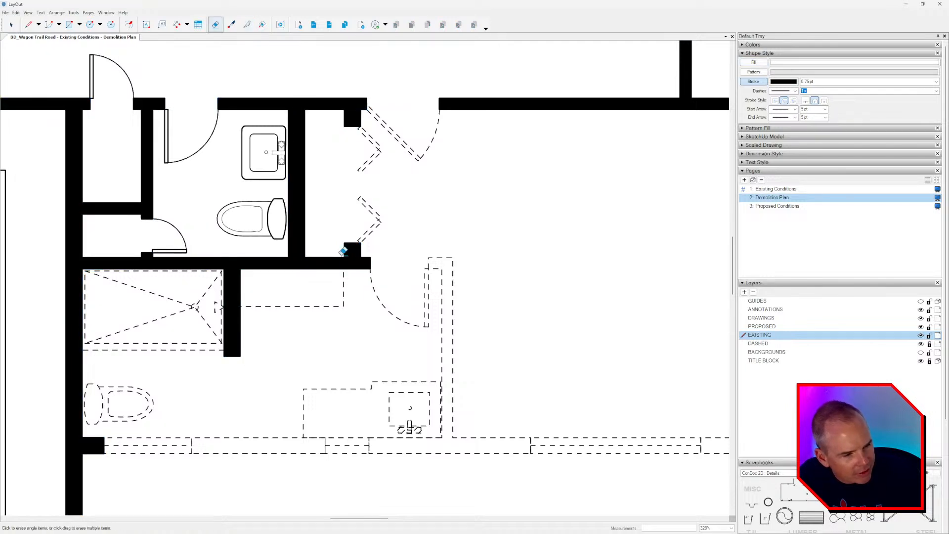
left_click(344, 252)
scroll(320, 266, "up", 3)
key("space")
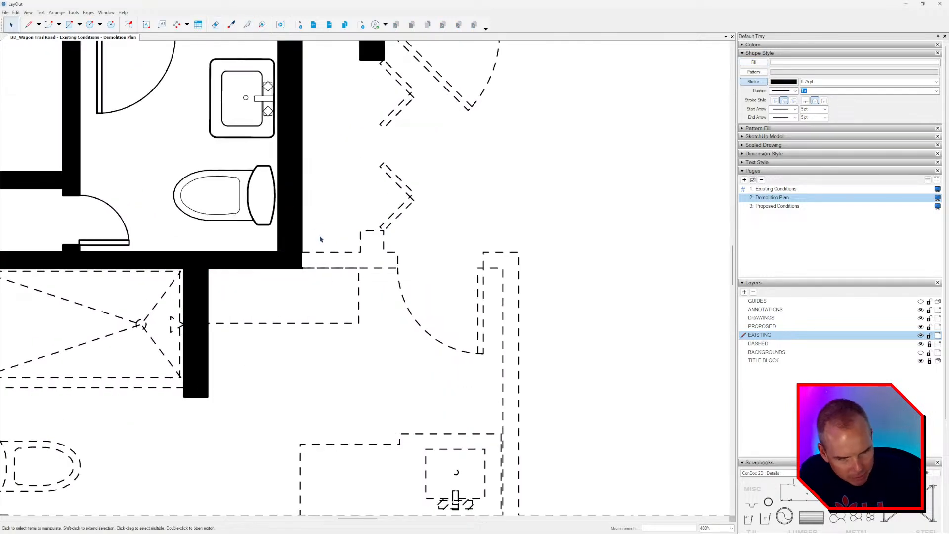
Move the lower corner point of the remaining bathroom wall into vertical alignment with its outer face.
double_click(298, 236)
scroll(305, 254, "up", 3)
left_click_drag(305, 254, 304, 278)
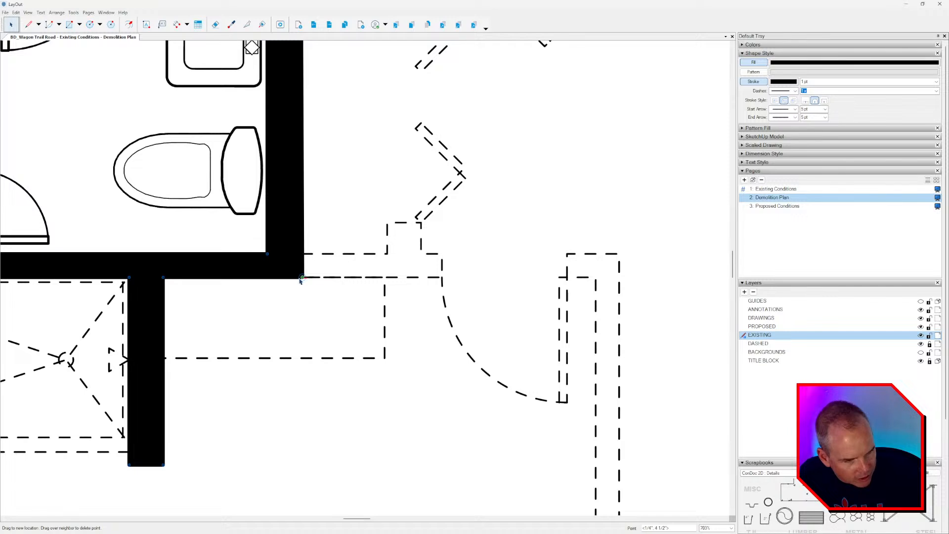
key("ctrl+z")
scroll(296, 280, "up", 1)
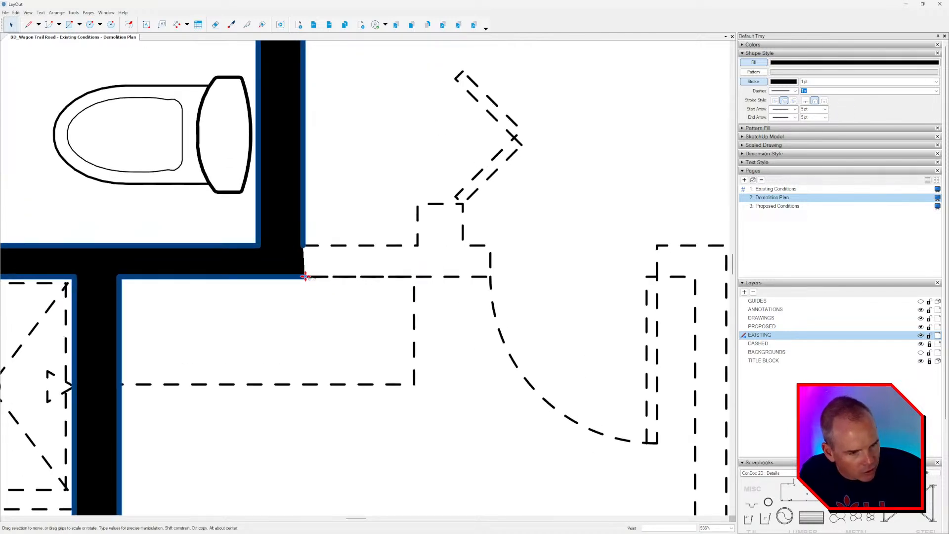
double_click(310, 281)
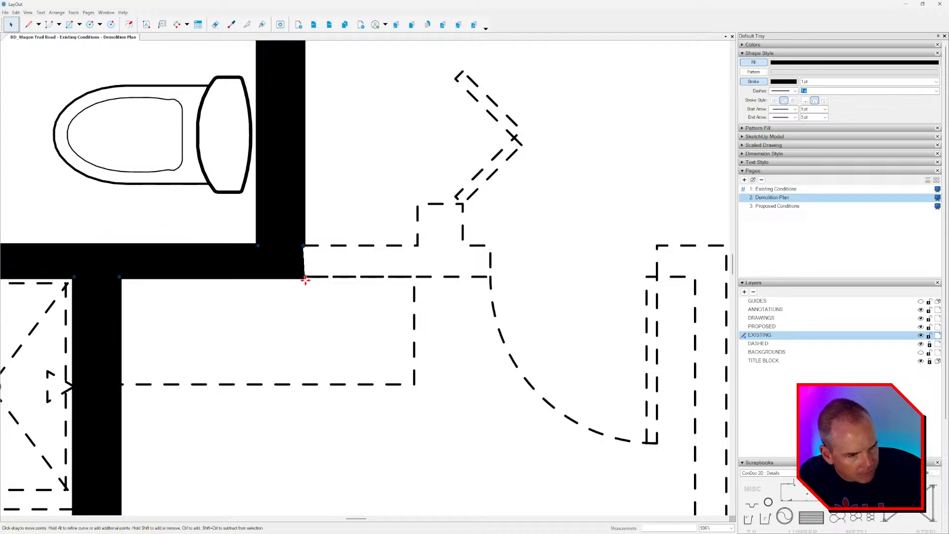
mouse_move(306, 277)
left_mouse_down()
mouse_move(275, 277)
mouse_move(299, 269)
mouse_move(303, 277)
left_mouse_up()
Close the cut wall end with a short vertical line between its two corner points.
key("l")
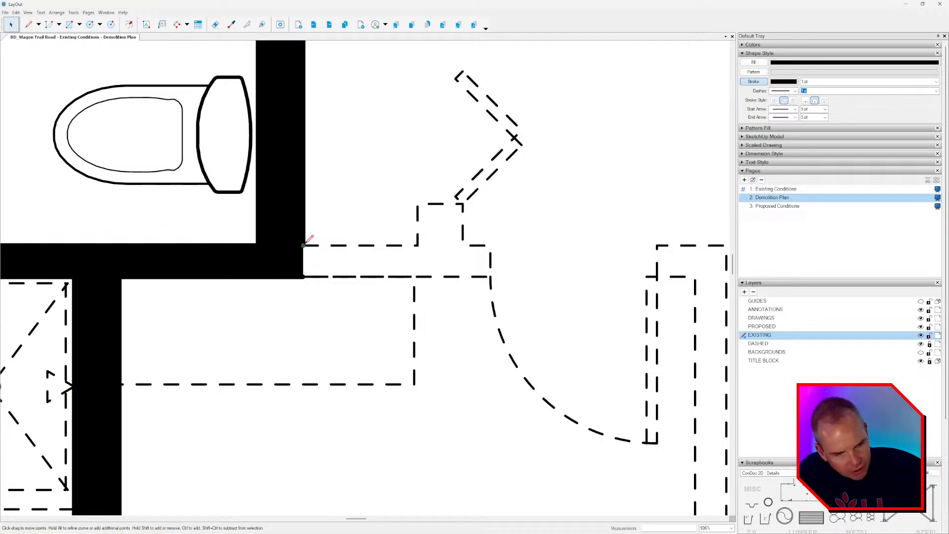
left_click(303, 246)
left_click(304, 277)
key("space")
scroll(306, 280, "down", 2)
scroll(342, 287, "down", 2)
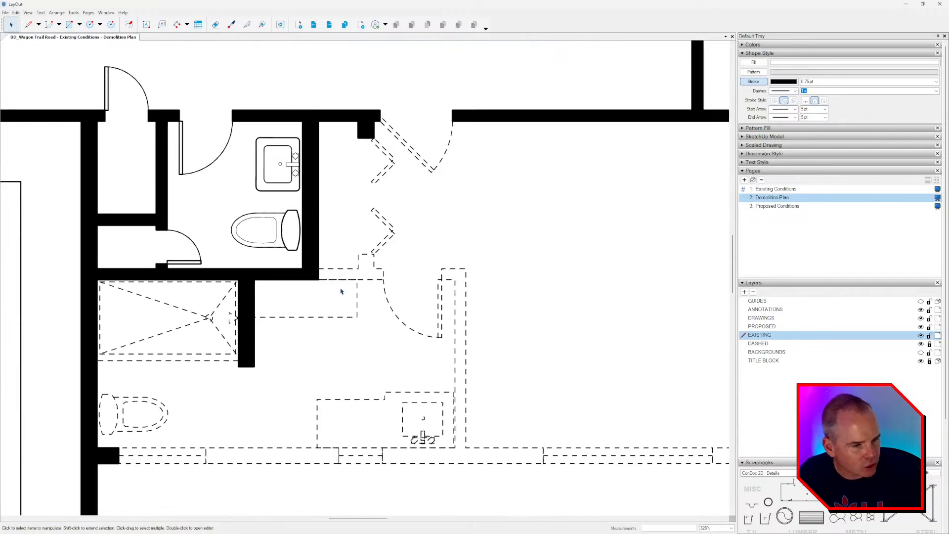
Draw a short vertical helper line across the hall wall in line with the bathroom wall's closet-side face.
double_click(368, 137)
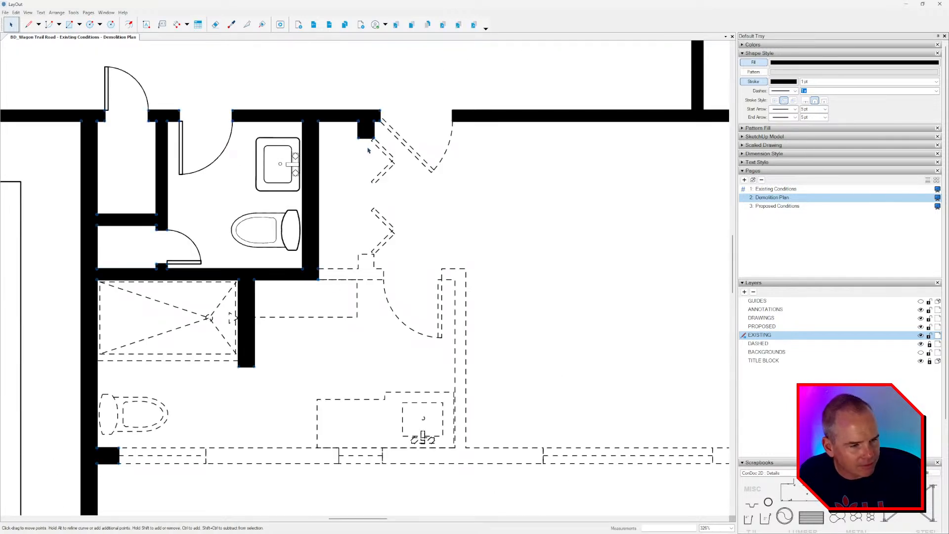
scroll(324, 114, "up", 1)
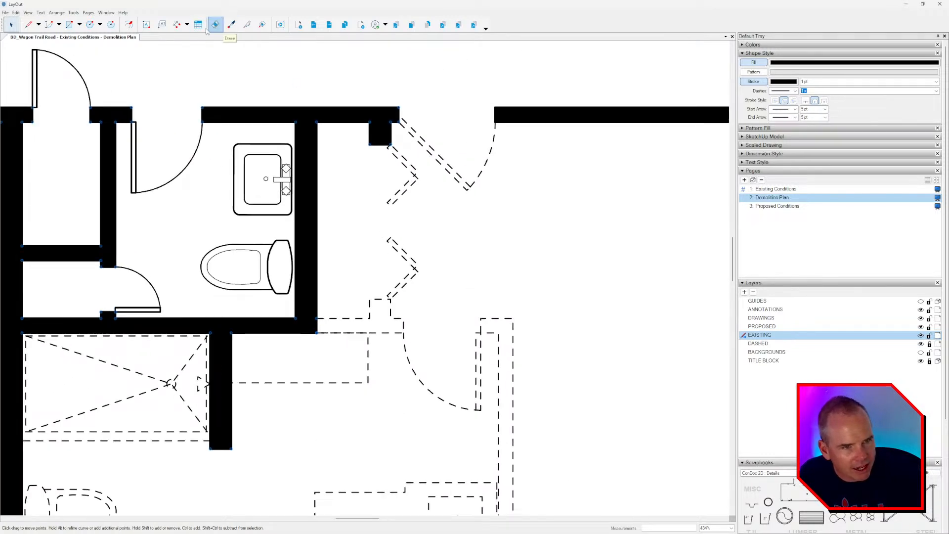
scroll(319, 121, "up", 1)
key("l")
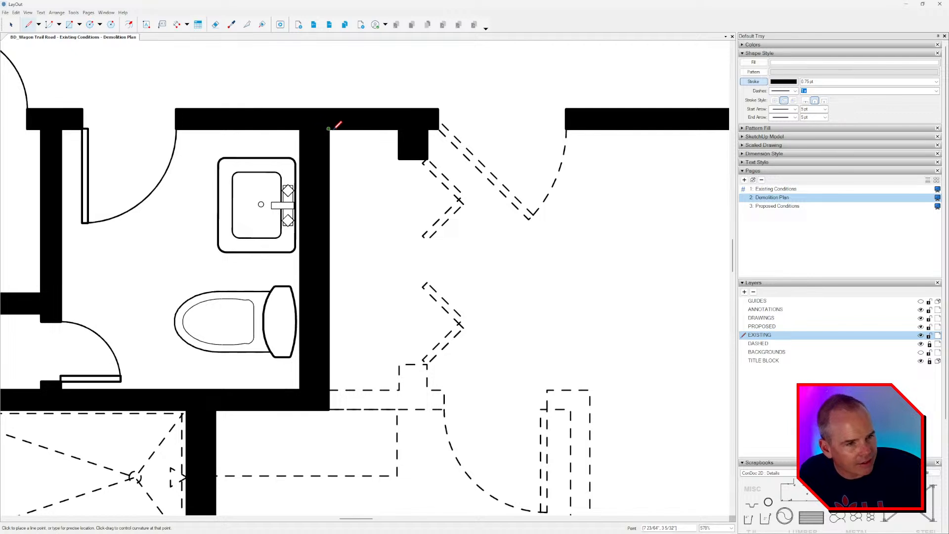
scroll(334, 120, "up", 1)
left_click(317, 122)
left_click(332, 77)
key("space")
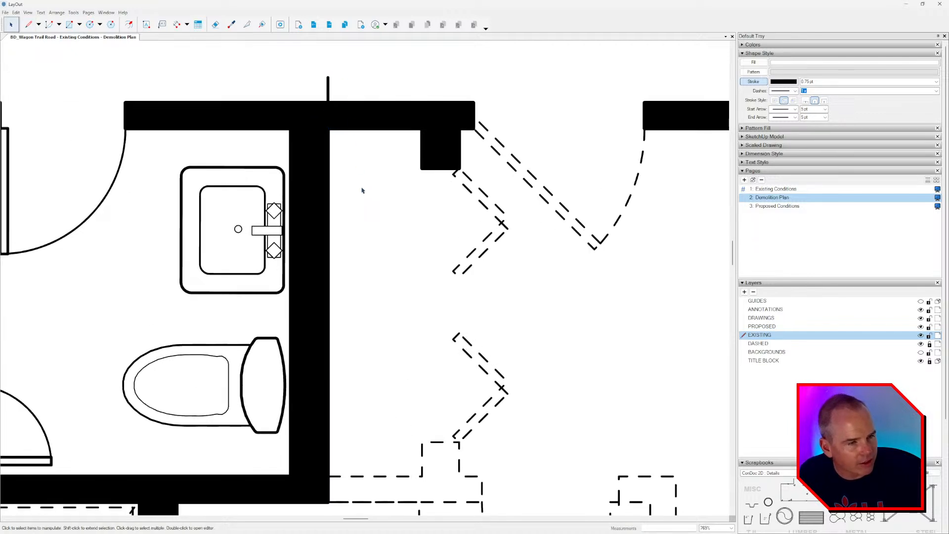
Try to split the hall wall at the helper line and erase the segment above the closet.
left_click(246, 25)
left_click(328, 103)
key("e")
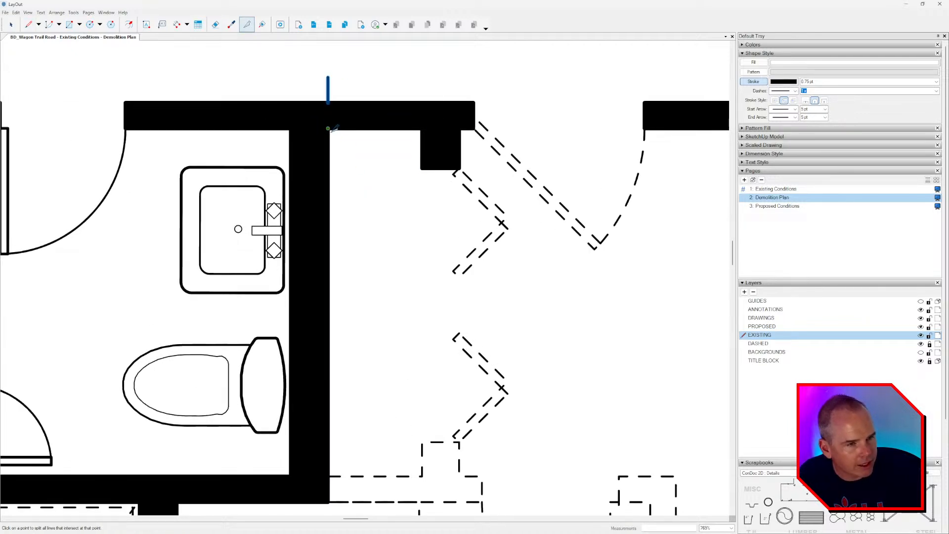
left_click(416, 130)
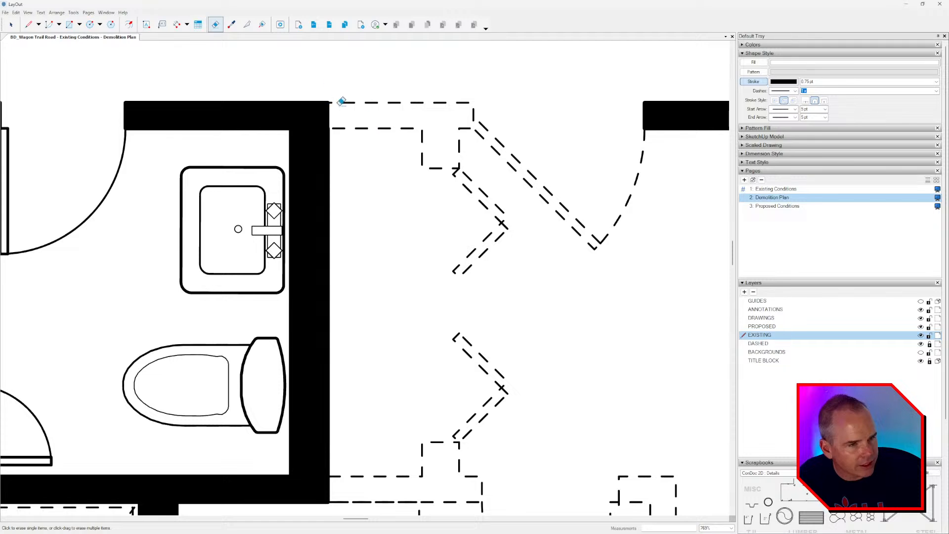
key("space")
left_click(329, 114)
key("Escape")
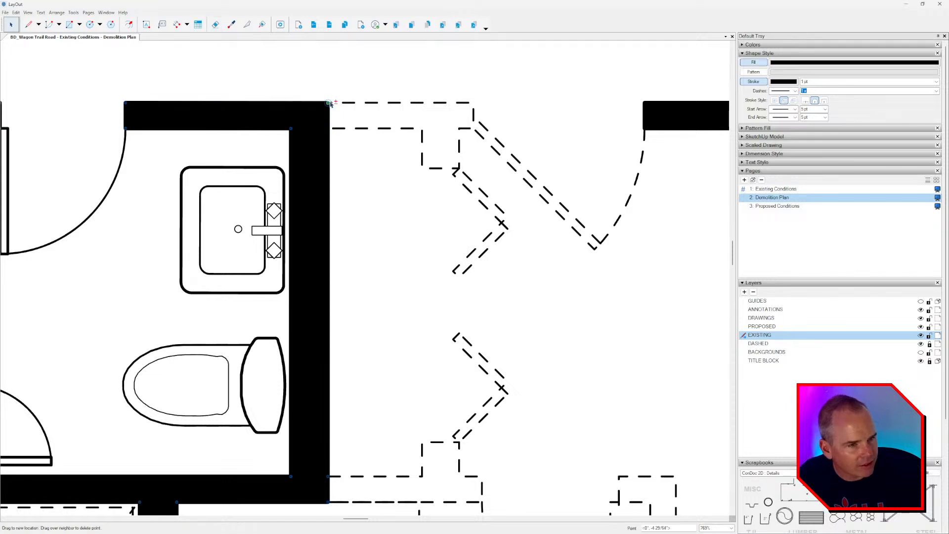
Undo the removal of the hall wall segment above the closet and delete the short helper line.
scroll(324, 143, "down", 5)
scroll(318, 158, "down", 1)
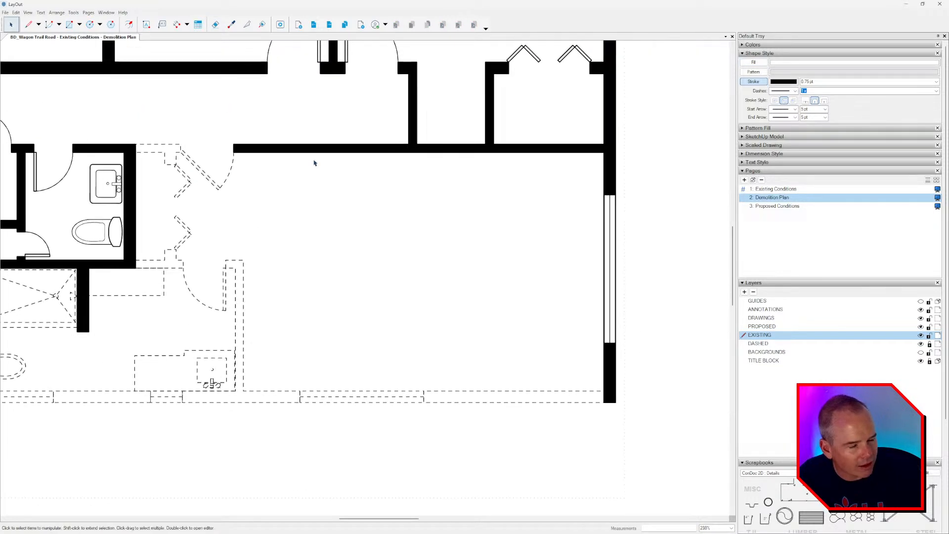
double_click(325, 151)
scroll(336, 169, "down", 3)
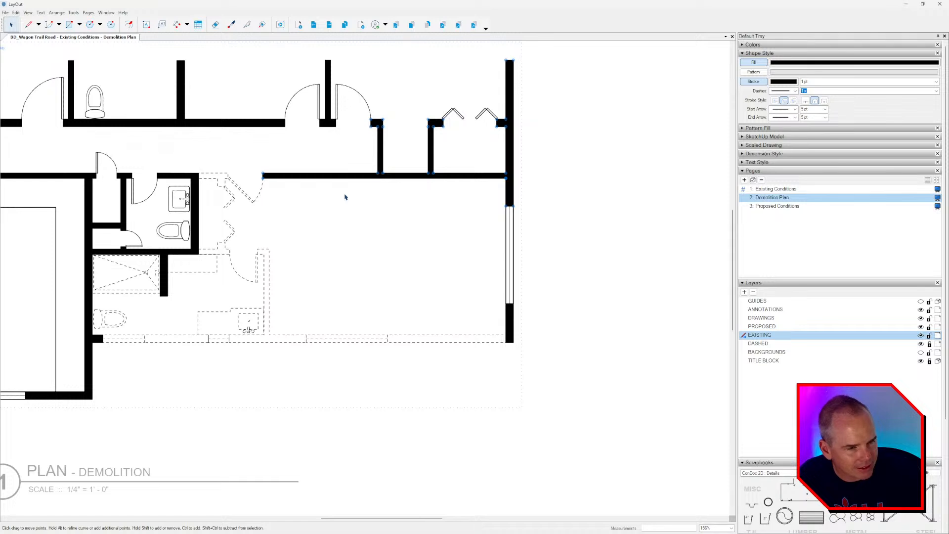
key("Escape")
scroll(267, 193, "up", 3)
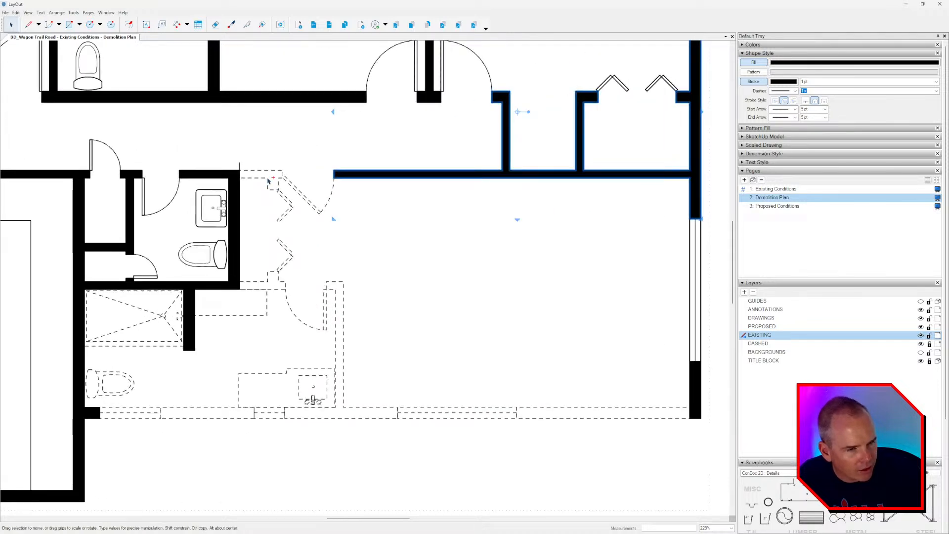
scroll(267, 177, "up", 3)
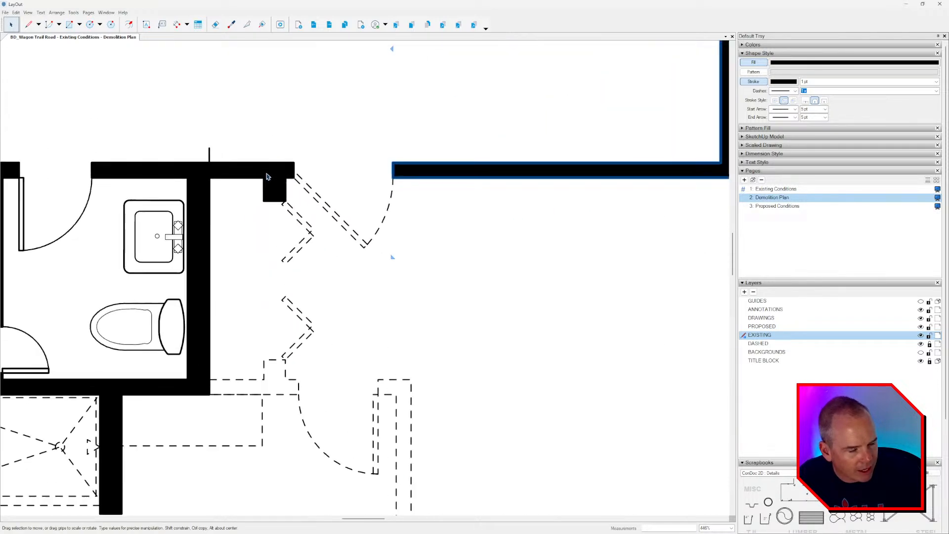
left_click(209, 156)
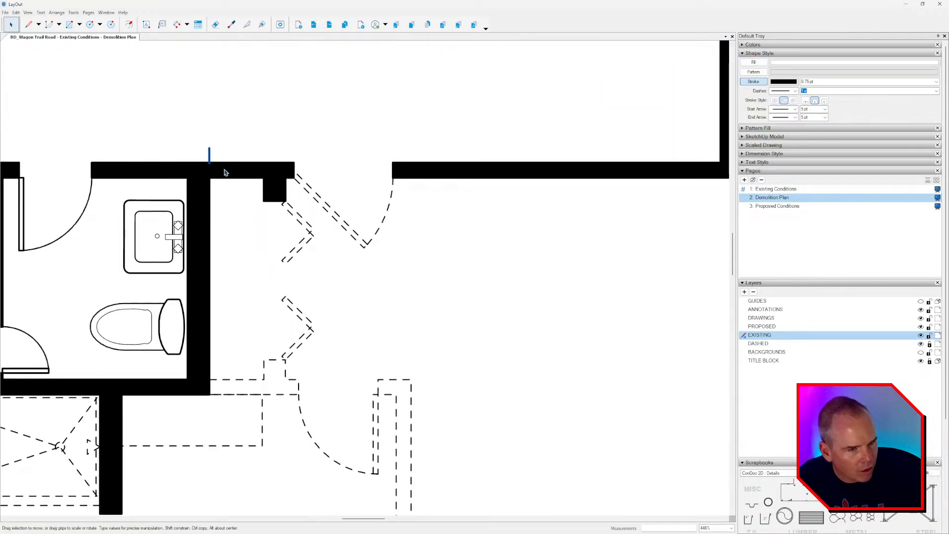
Pull the upper closet wall stub back flush with the lower face of the hall wall.
left_click(285, 201)
scroll(282, 203, "up", 3)
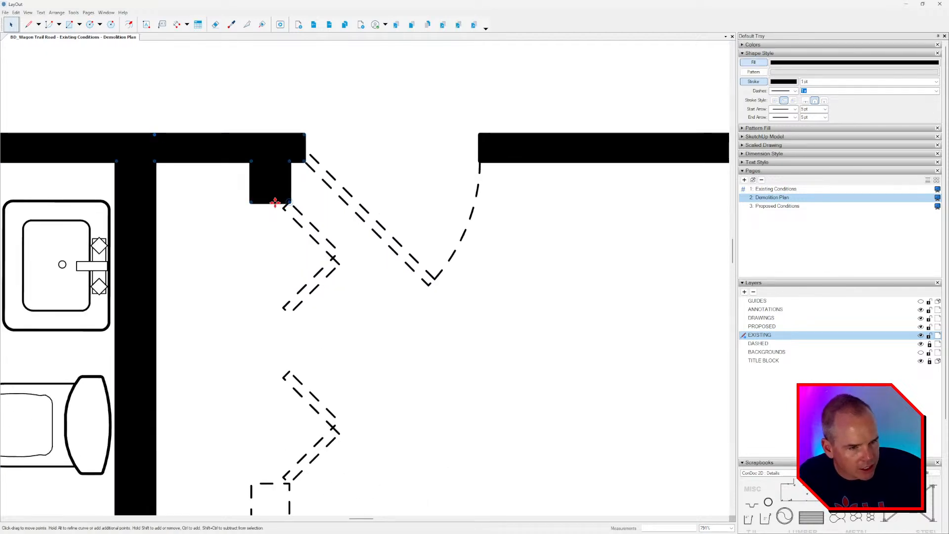
left_click_drag(285, 203, 289, 161)
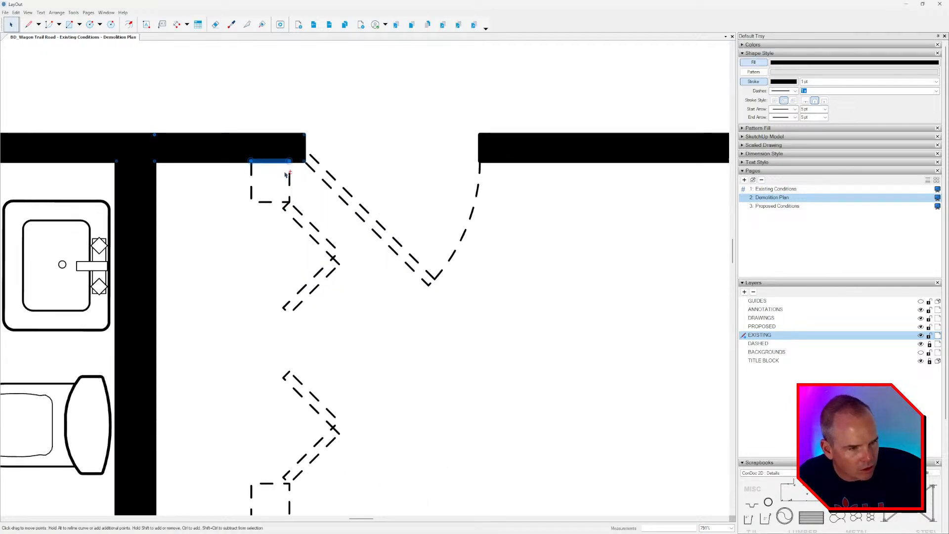
scroll(287, 179, "down", 2)
left_click(295, 491)
scroll(314, 193, "down", 2)
middle_click_drag(320, 245, 294, 194)
scroll(297, 209, "down", 2)
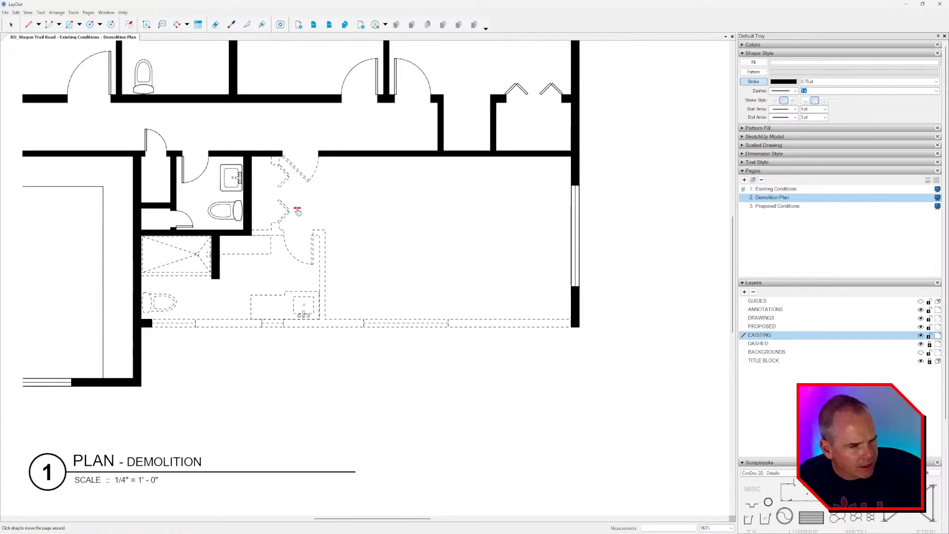
Remove the shower side wall by pulling its free end up to the lower face of the bathroom wall.
double_click(217, 272)
scroll(216, 276, "up", 4)
double_click(217, 276)
scroll(217, 278, "up", 2)
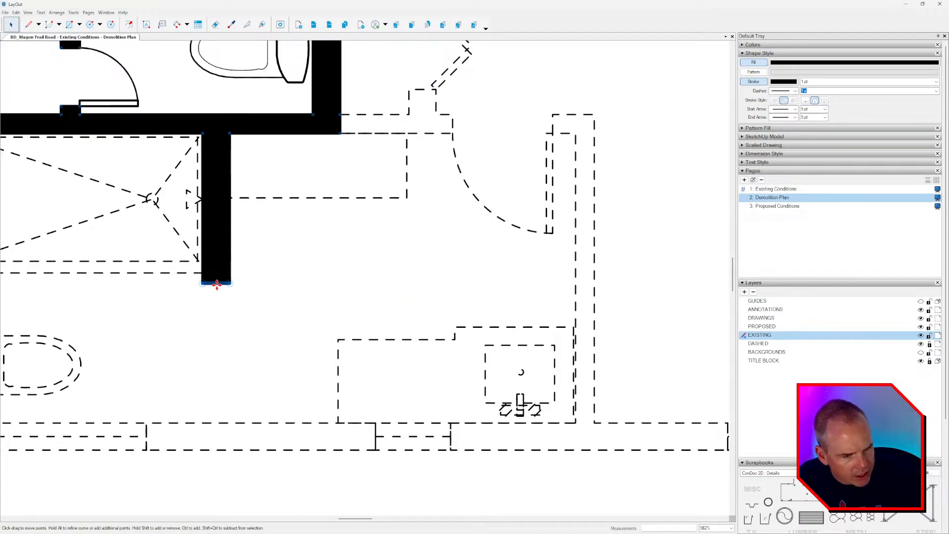
left_click_drag(216, 284, 217, 133)
scroll(308, 214, "down", 6)
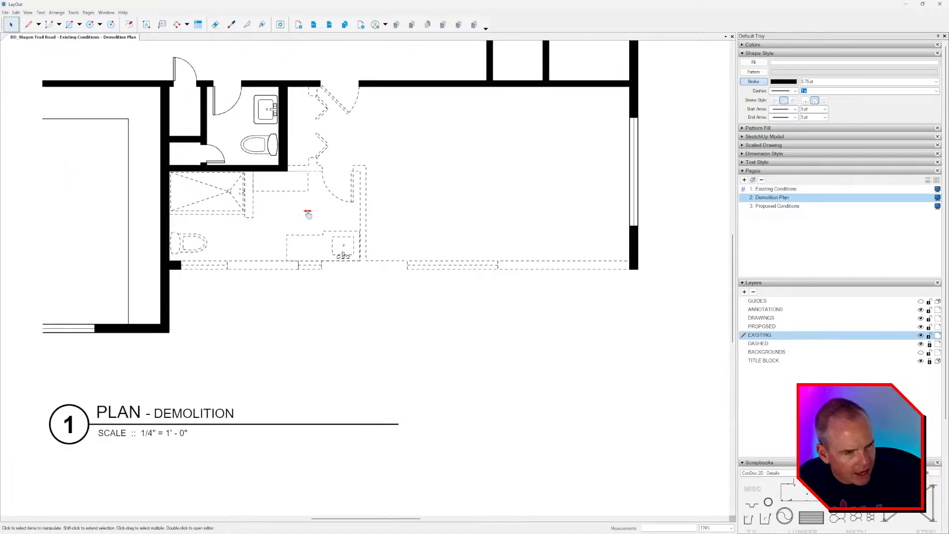
Remove the short exterior wall stub beside the toilet window by pulling its end back into the vertical wall.
middle_click_drag(308, 213, 308, 218)
scroll(181, 273, "up", 5)
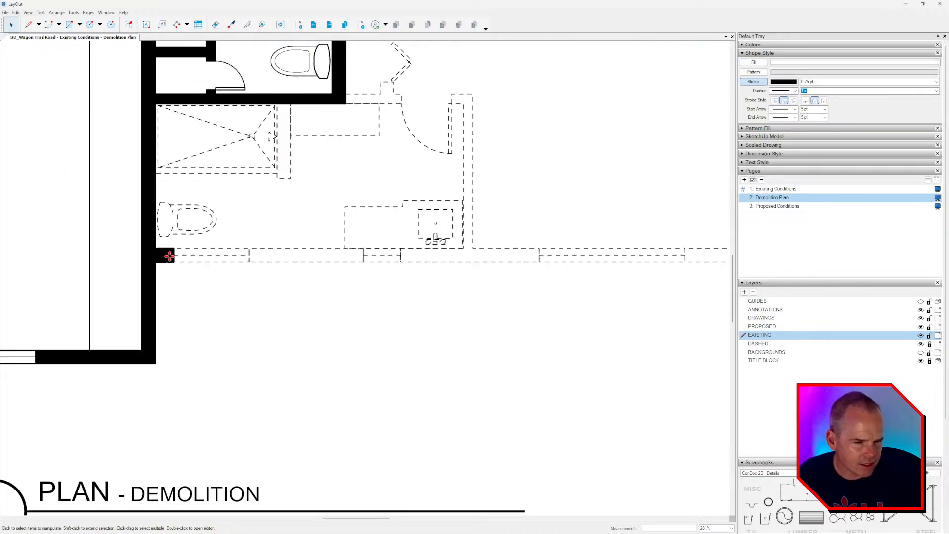
double_click(180, 270)
left_click_drag(176, 256, 139, 241)
scroll(148, 247, "down", 8)
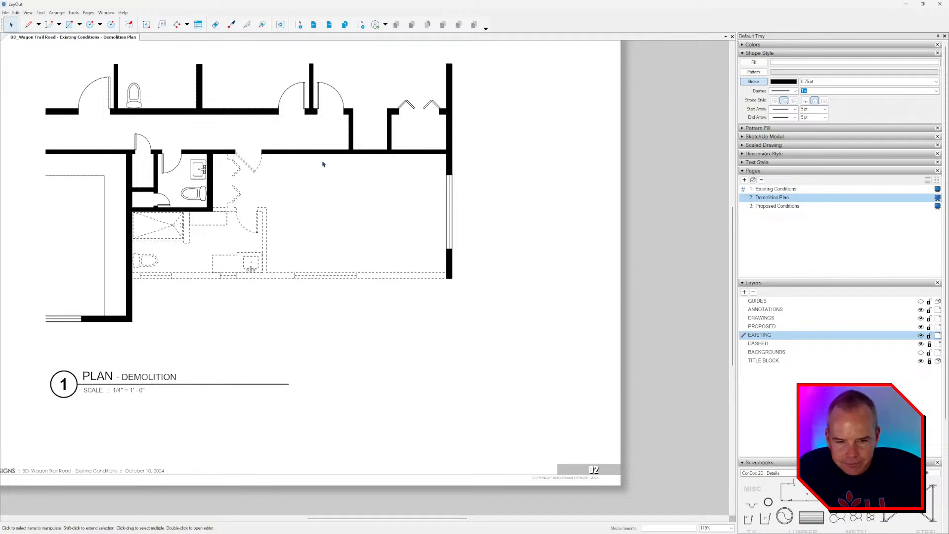
Check the demolition plan against the renovation sketch by temporarily showing the BACKGROUNDS layer.
scroll(326, 178, "down", 3)
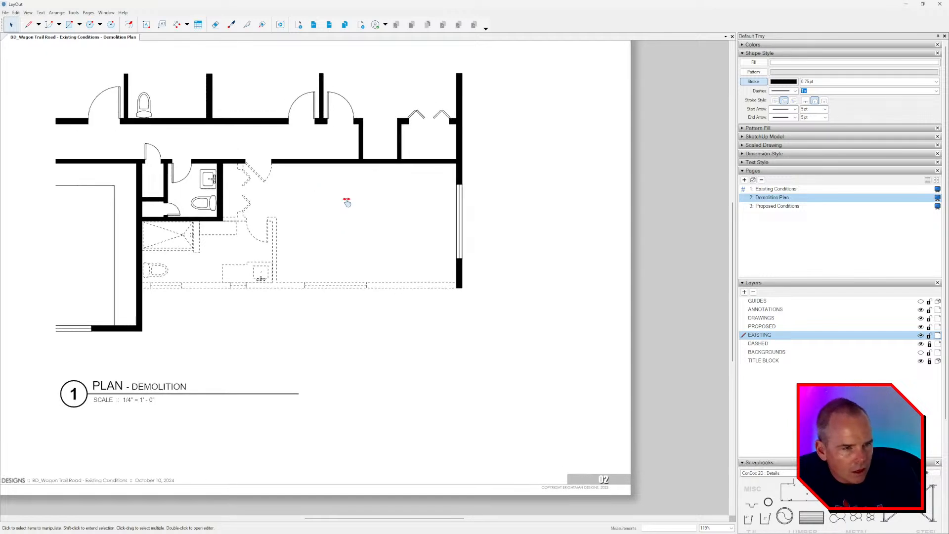
middle_click_drag(324, 237, 334, 240)
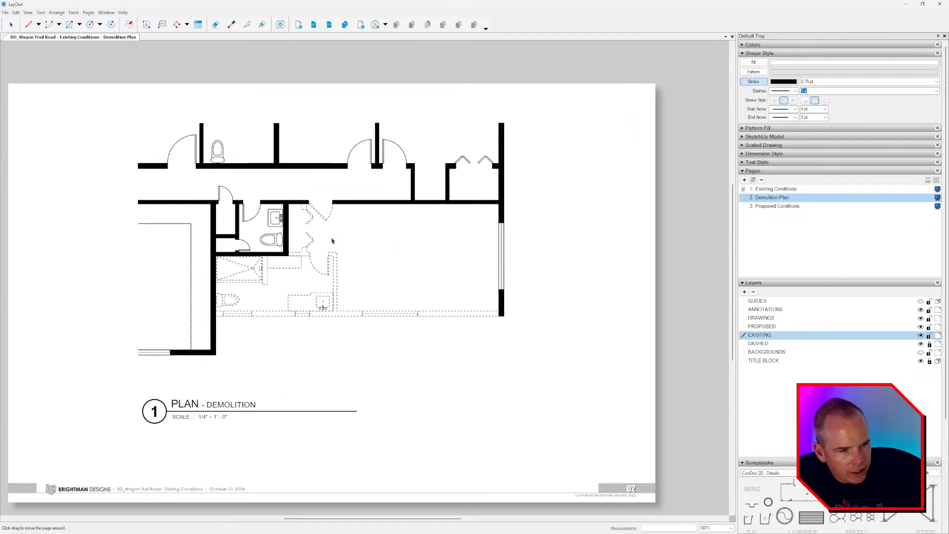
left_click(781, 207)
left_click(782, 199)
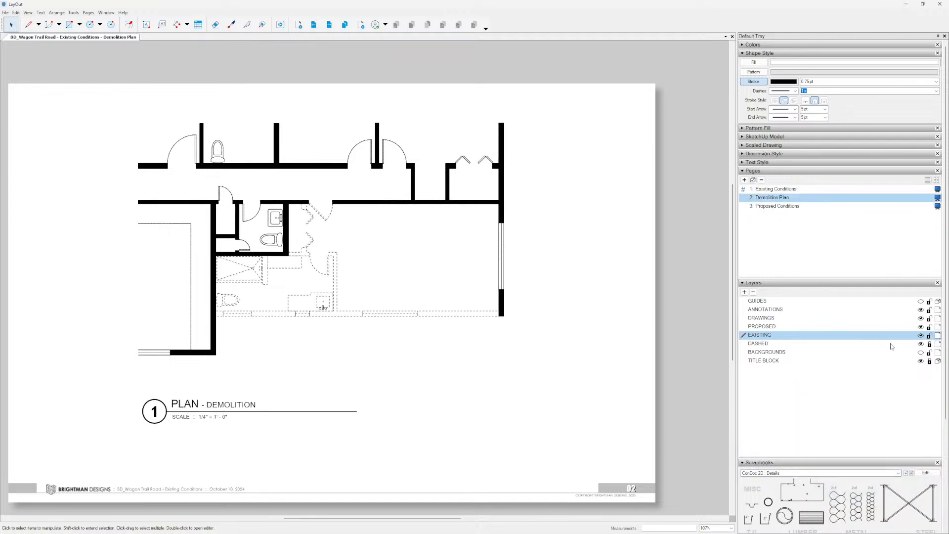
left_click(921, 352)
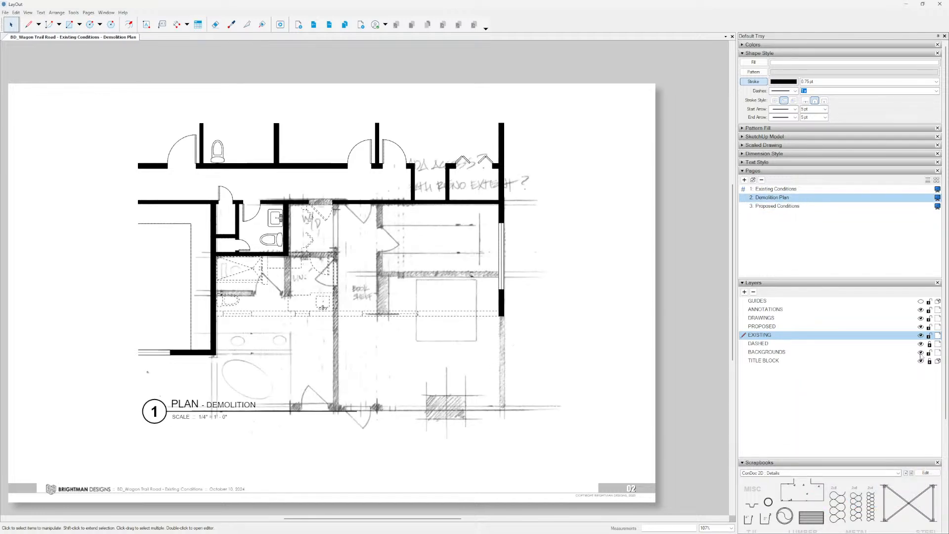
left_click(921, 353)
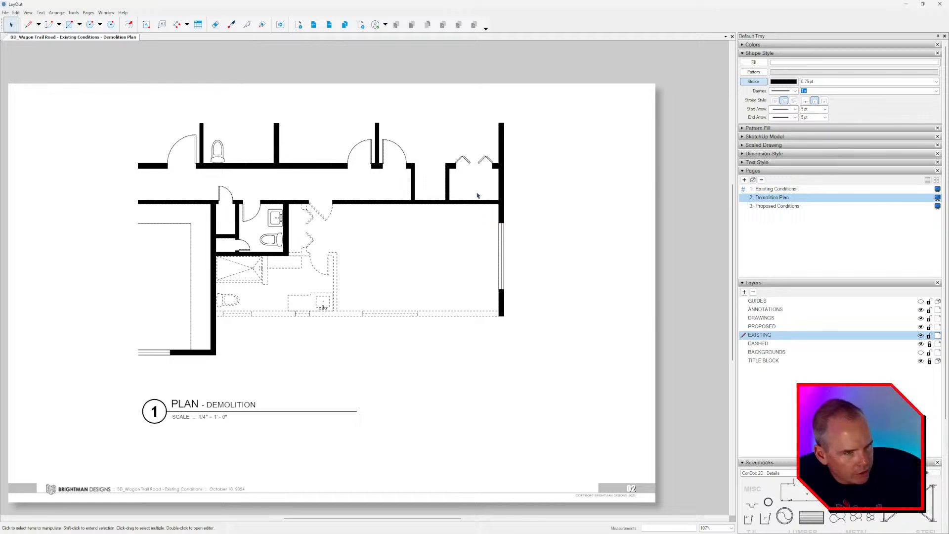
left_click(778, 206)
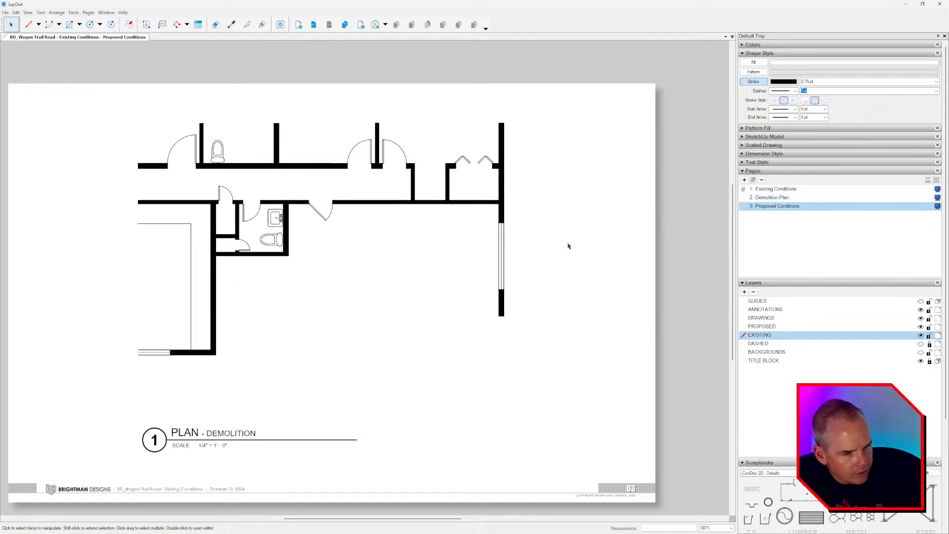
double_click(781, 207)
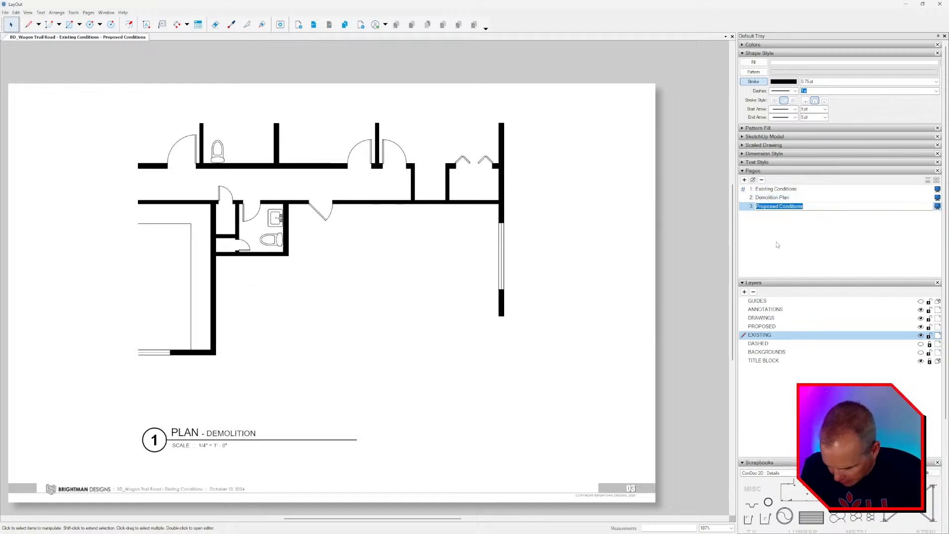
key("Return")
left_click(784, 198)
left_click(783, 206)
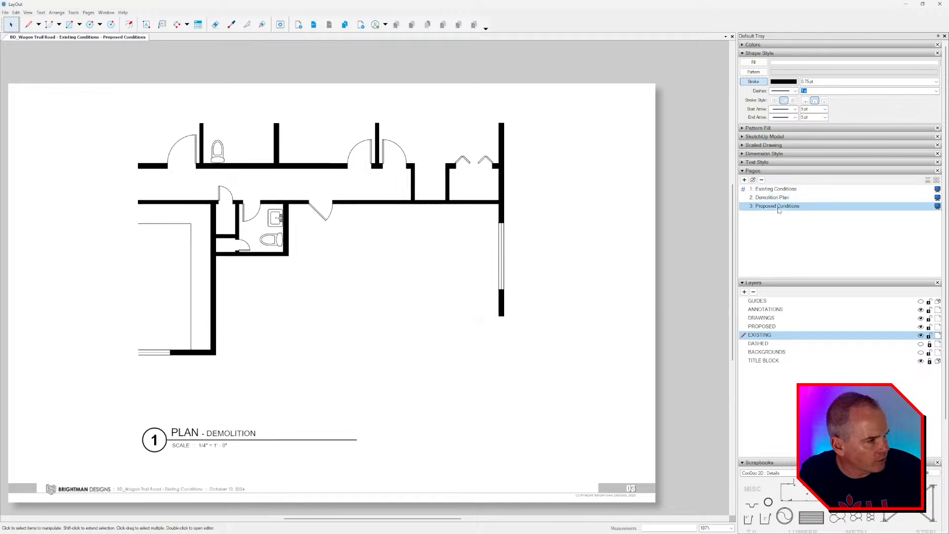
left_click(762, 180)
key("ctrl+z")
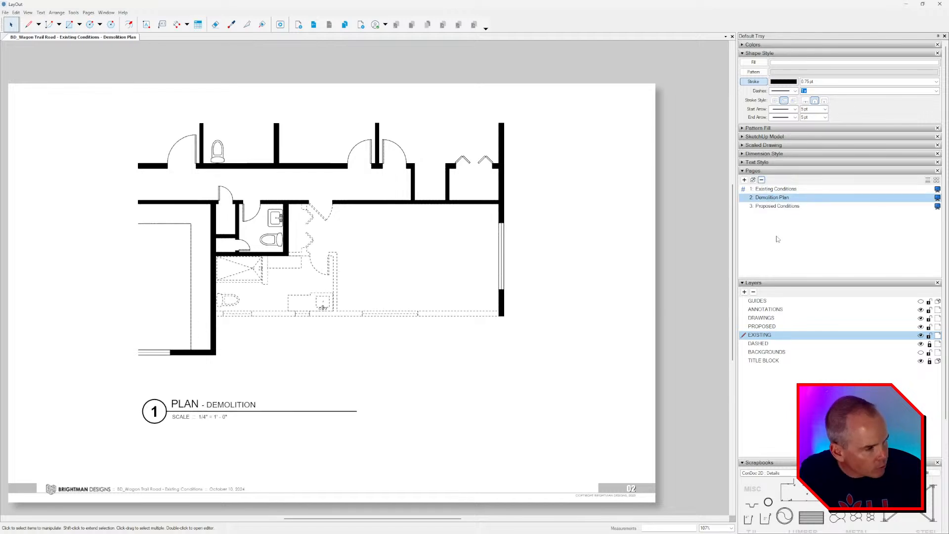
Delete the old Proposed Conditions page from the document.
left_click(771, 206)
left_click(409, 202)
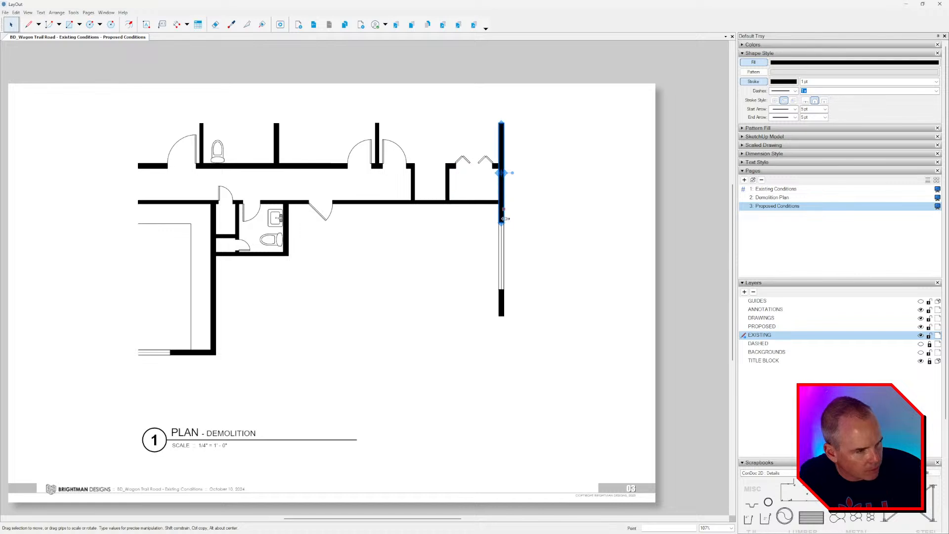
left_click(685, 240)
left_click(777, 199)
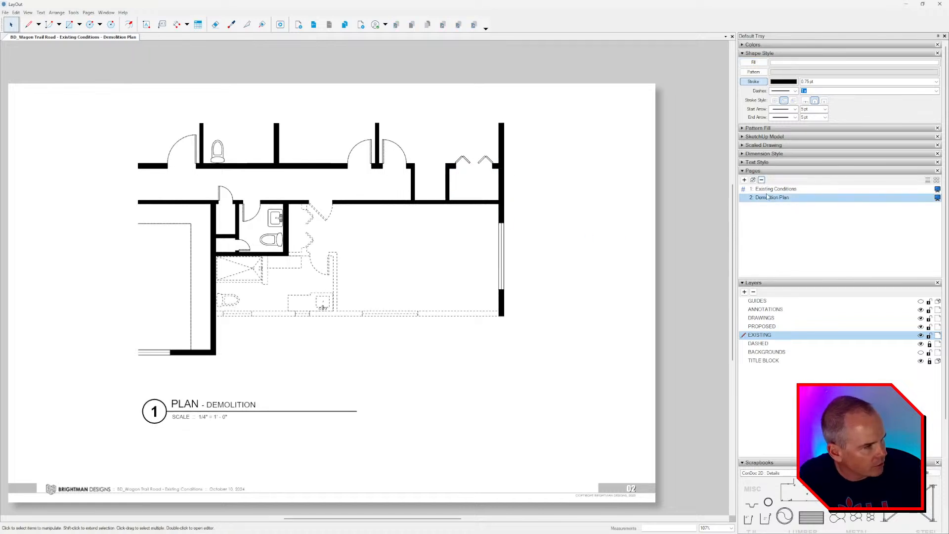
Duplicate the Demolition Plan page and name the copy Proposed Conditions.
left_click(753, 181)
double_click(772, 207)
type("Proposed Conditions")
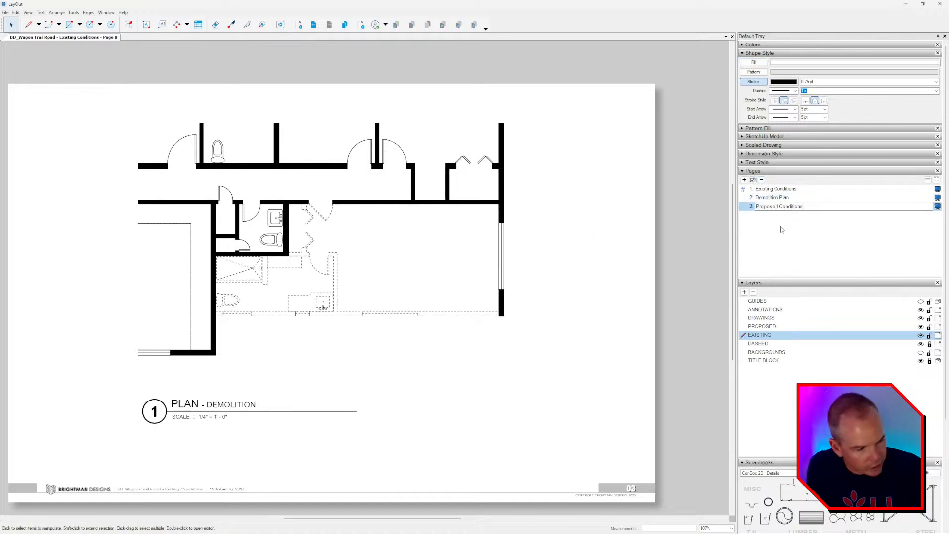
key("Return")
Set the fill of the existing walls on the Proposed Conditions page to white.
middle_click_drag(535, 300, 543, 291)
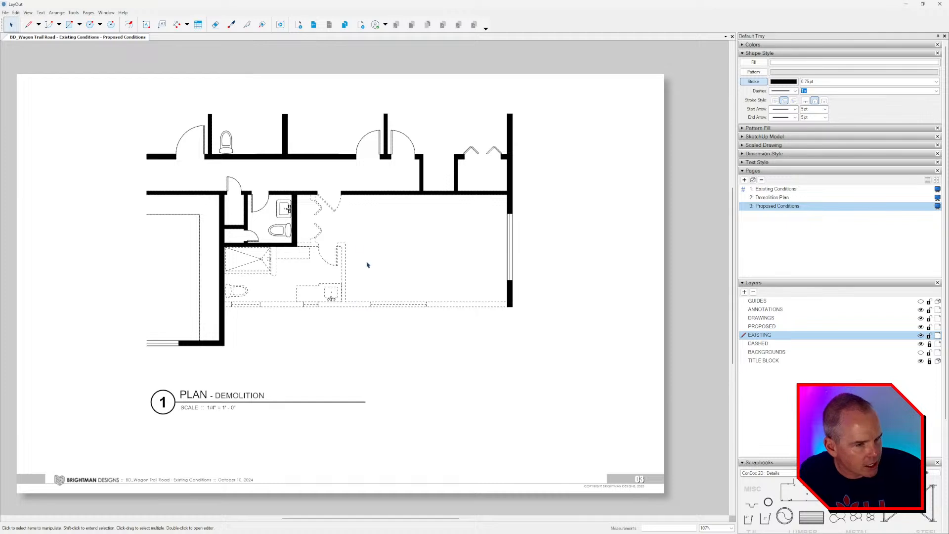
left_click(412, 225)
scroll(411, 225, "up", 2)
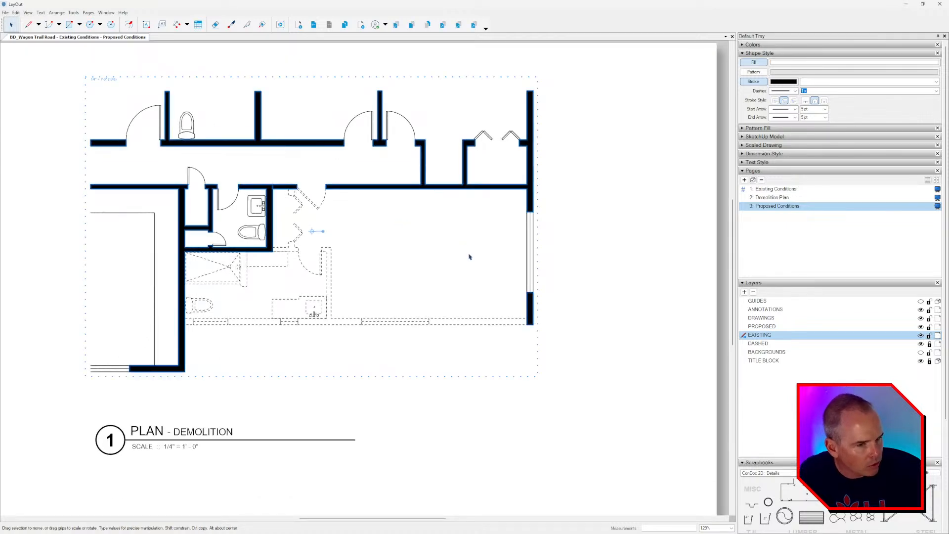
left_click(761, 65)
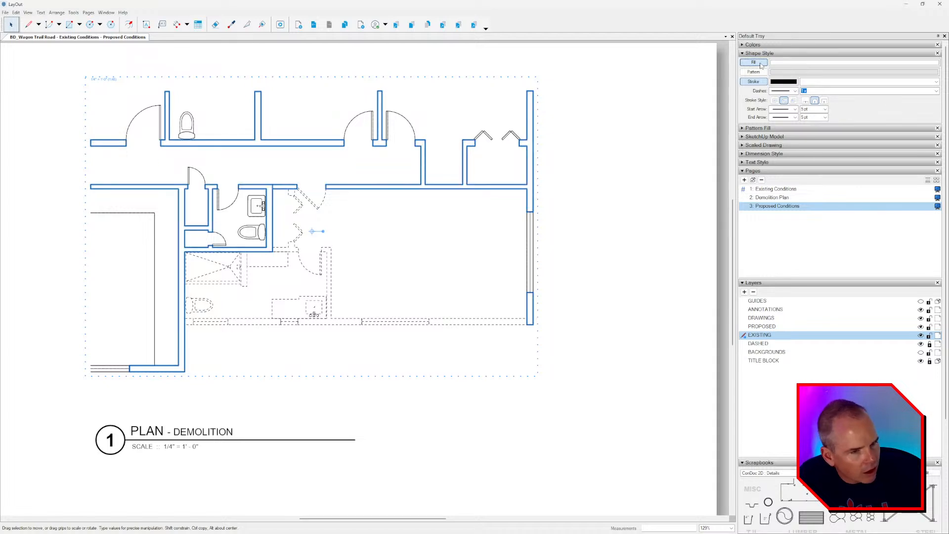
left_click(761, 63)
left_click(796, 65)
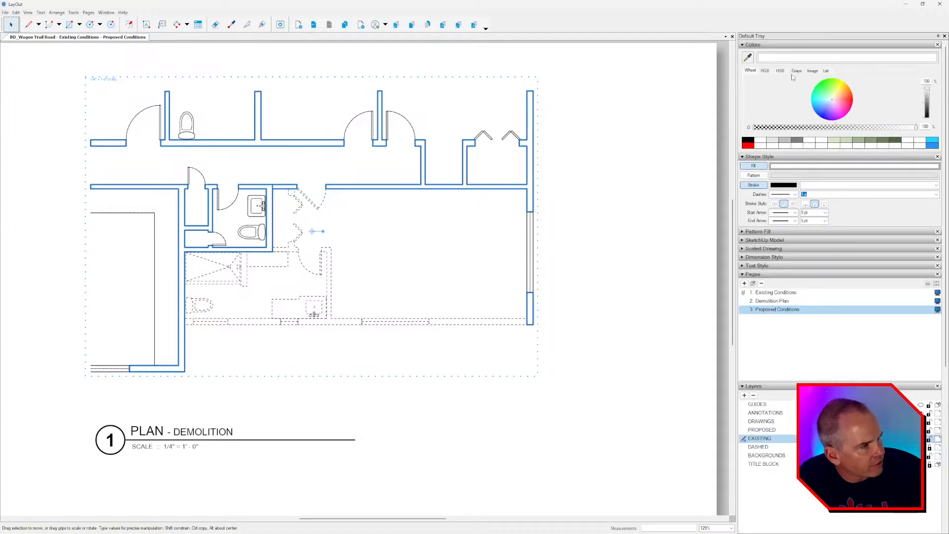
left_click(602, 209)
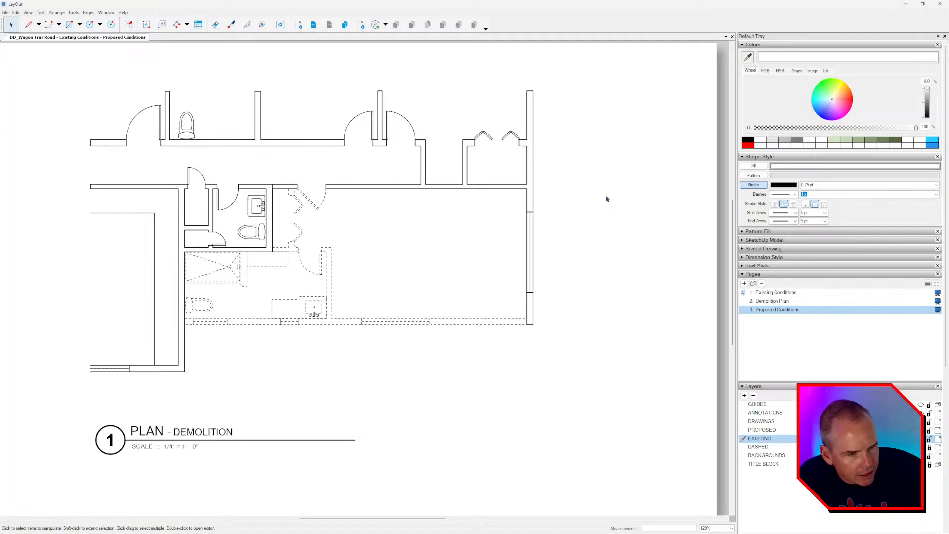
Remove the seam line across the hall wall where the small bathroom's side wall meets it.
scroll(267, 178, "up", 9)
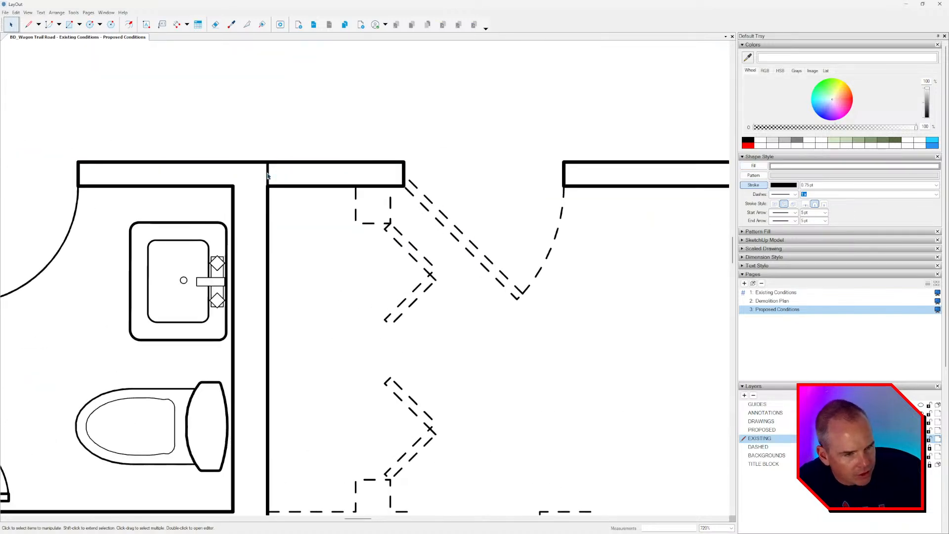
double_click(267, 176)
scroll(268, 173, "up", 2)
scroll(269, 173, "up", 1)
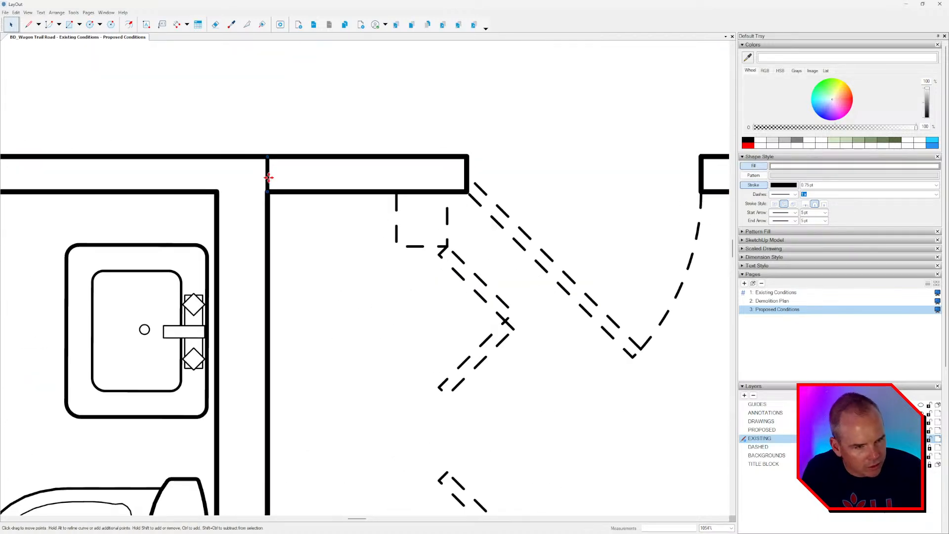
left_click(267, 172)
scroll(267, 172, "down", 10)
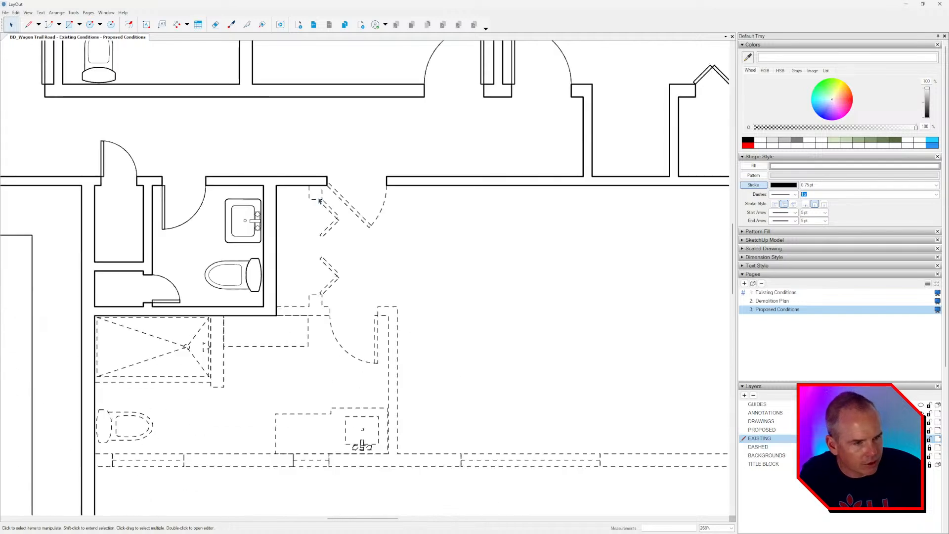
left_click(364, 247)
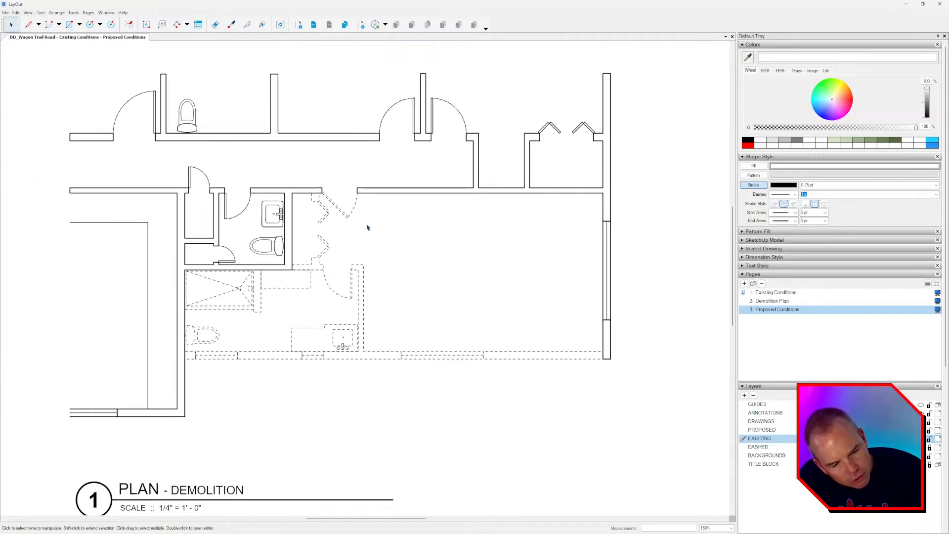
Turn on the BACKGROUNDS layer to show the renovation sketch beneath the proposed plan.
scroll(367, 227, "down", 2)
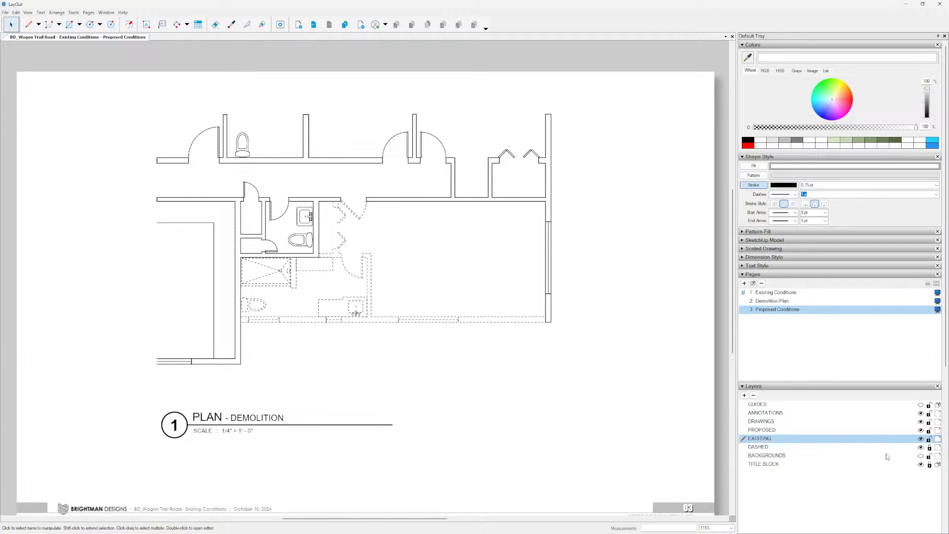
left_click(920, 455)
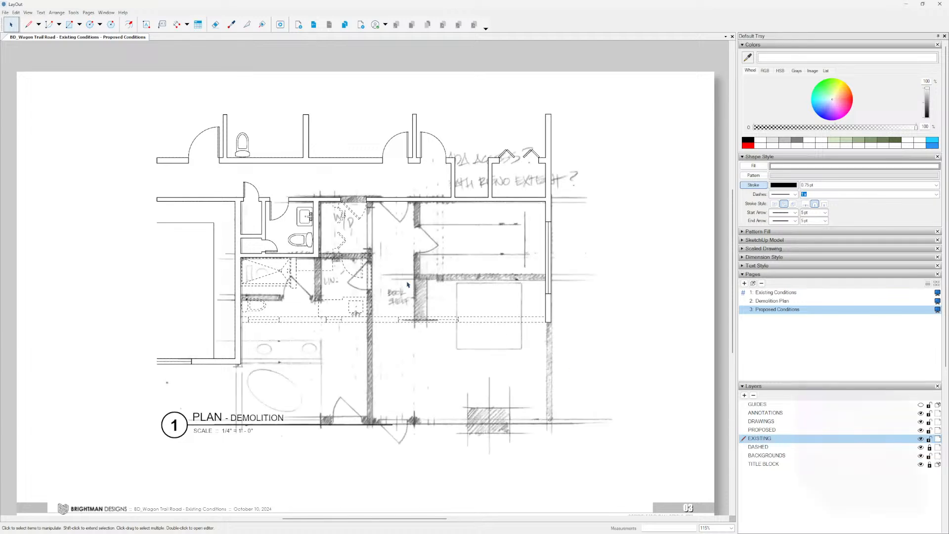
middle_click_drag(449, 341, 439, 273)
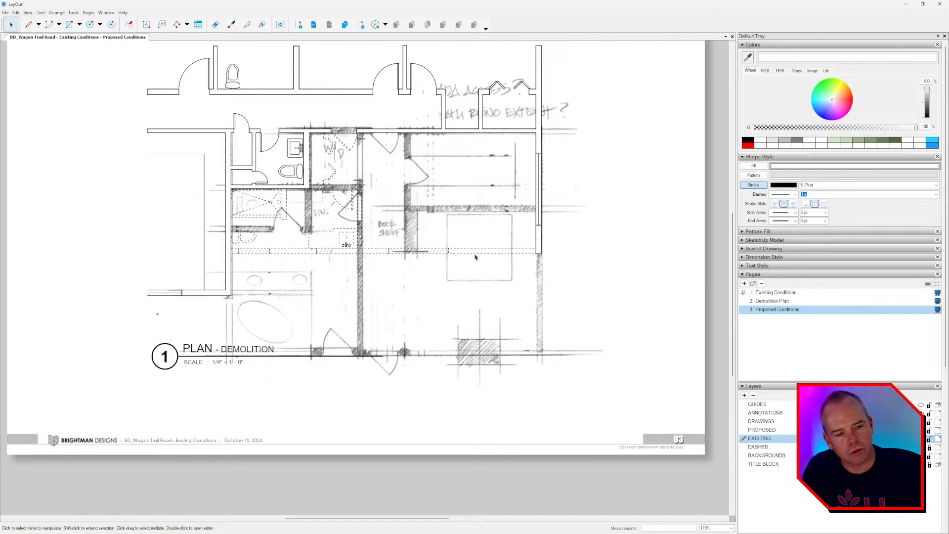
scroll(317, 294, "down", 1)
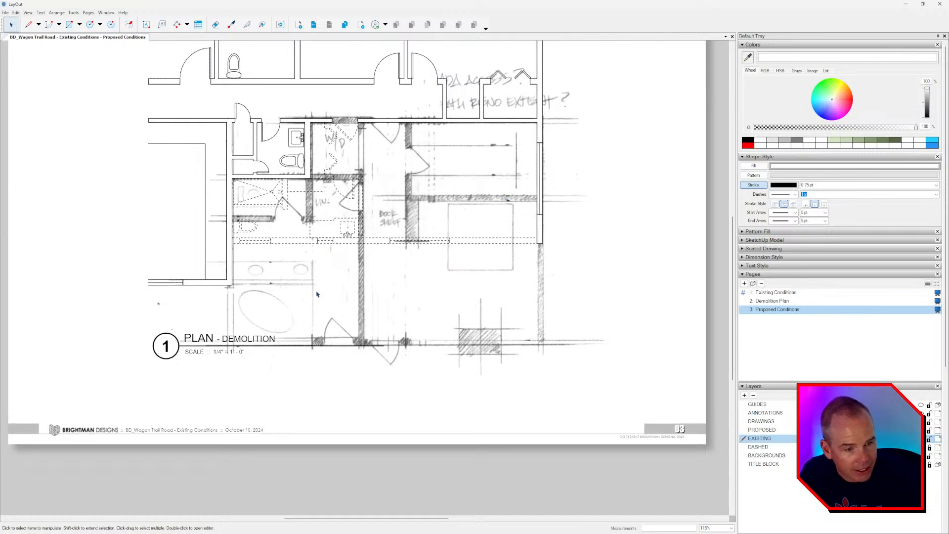
Move the plan title block down until it clears the lower exterior wall in the sketch.
left_click(267, 338)
key("Down")
key("Down")
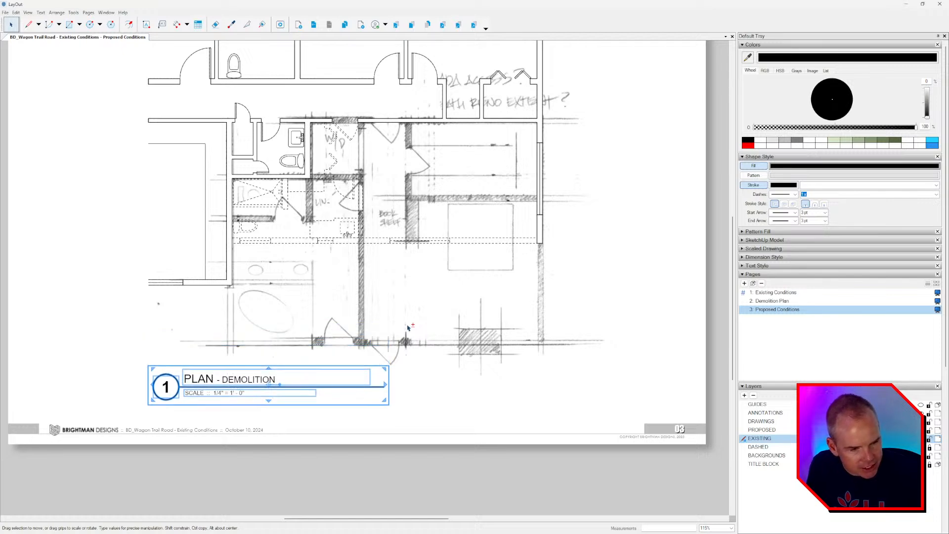
left_click(408, 328)
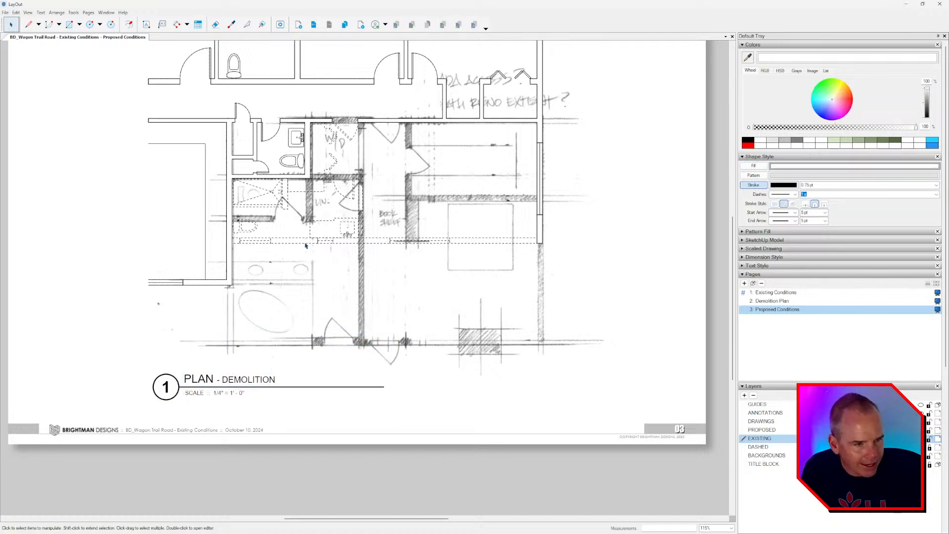
Sample the existing hall wall's style near the washer and dryer closet for use with the Rectangle tool.
middle_click_drag(316, 256, 290, 270)
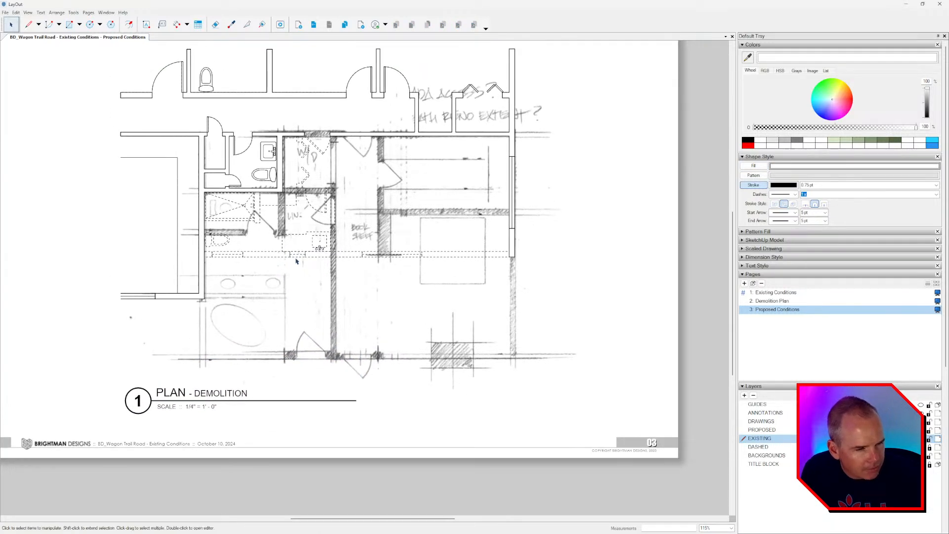
scroll(309, 184, "up", 3)
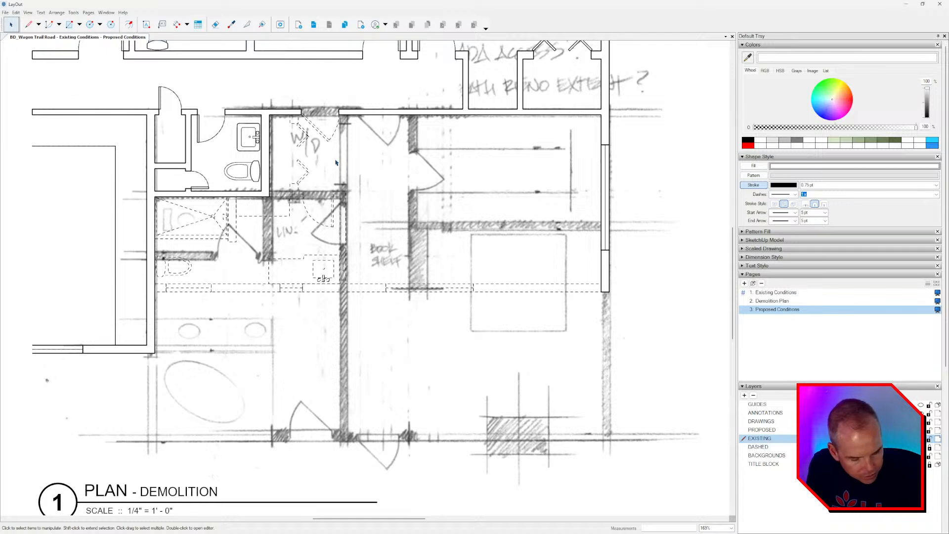
scroll(363, 116, "up", 3)
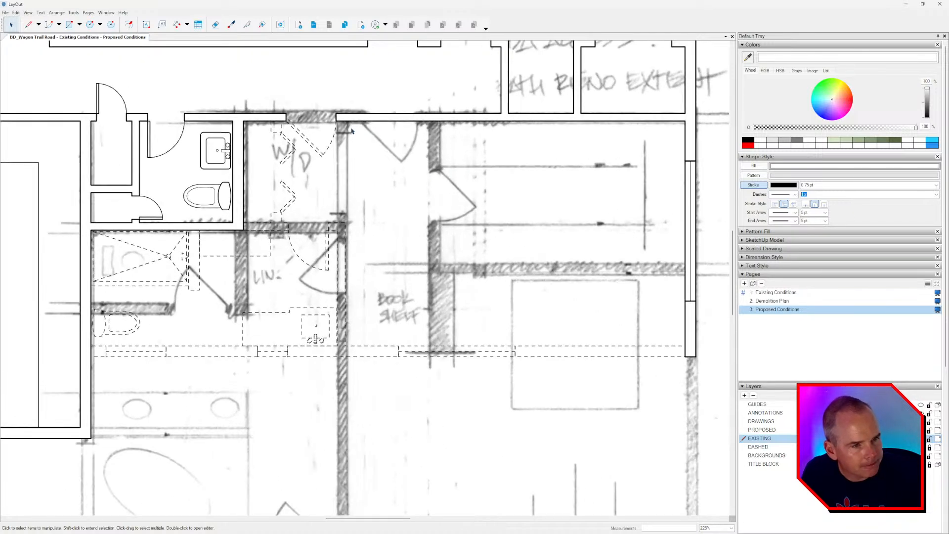
middle_click_drag(306, 122, 296, 135)
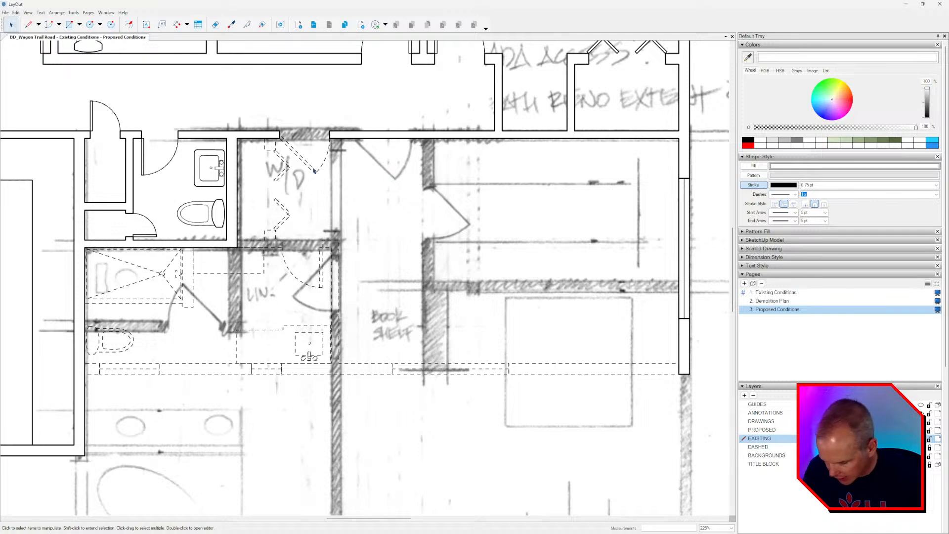
key("r")
scroll(267, 124, "up", 3)
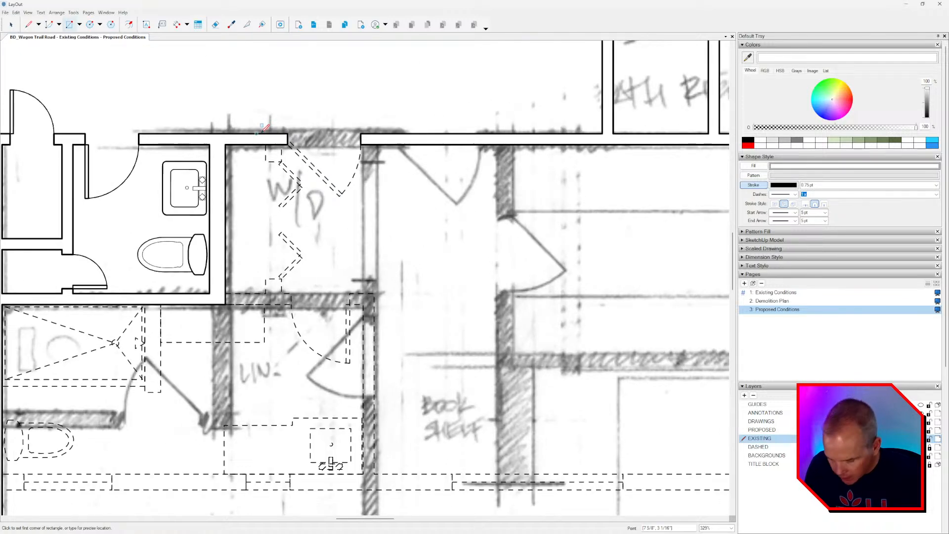
key("s")
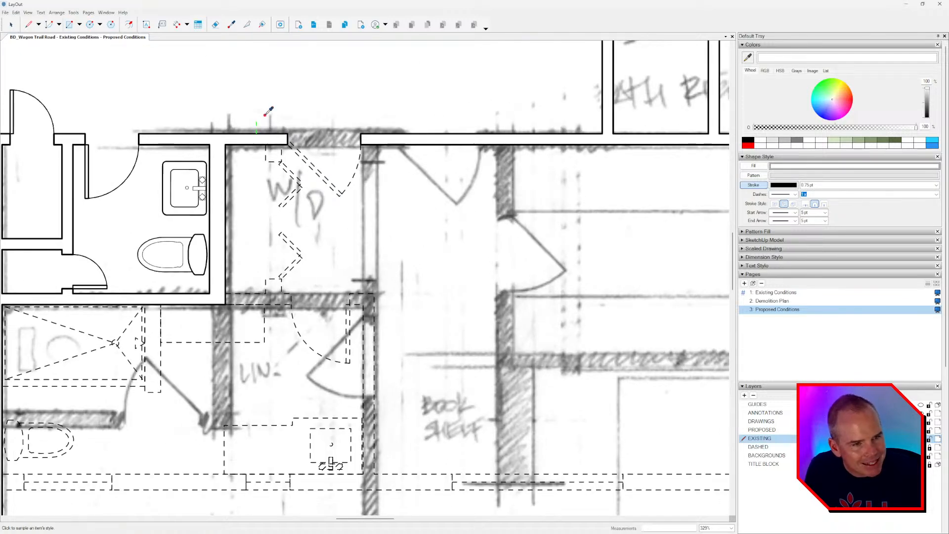
left_click(226, 133)
key("r")
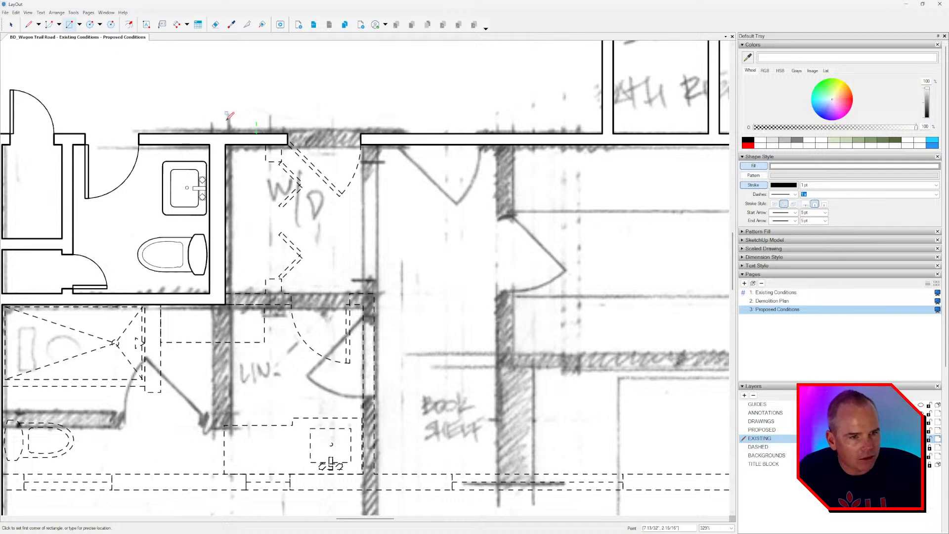
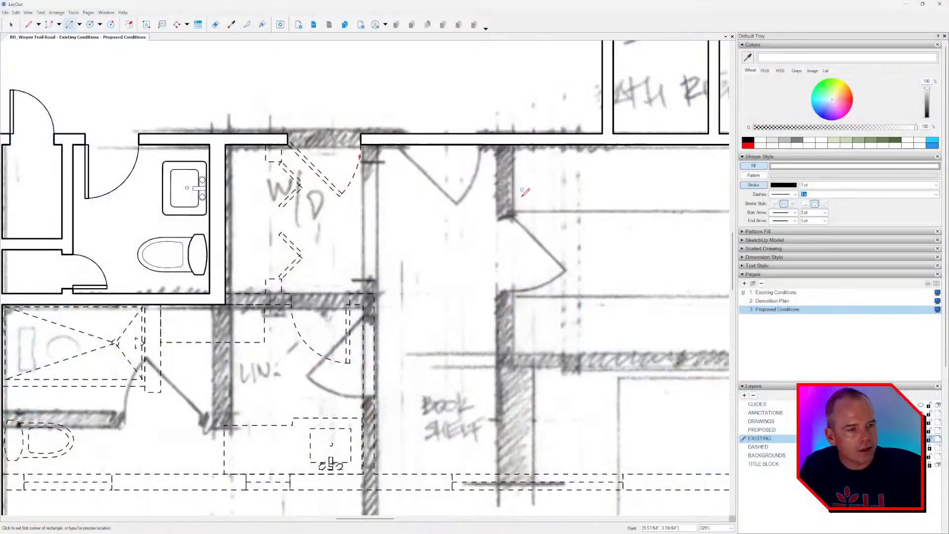
scroll(526, 191, "down", 2)
key("space")
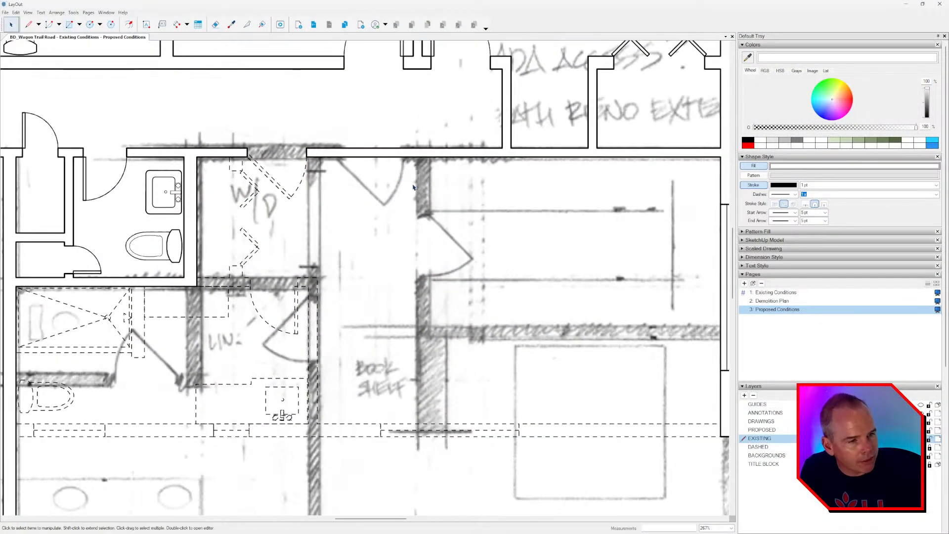
key("r")
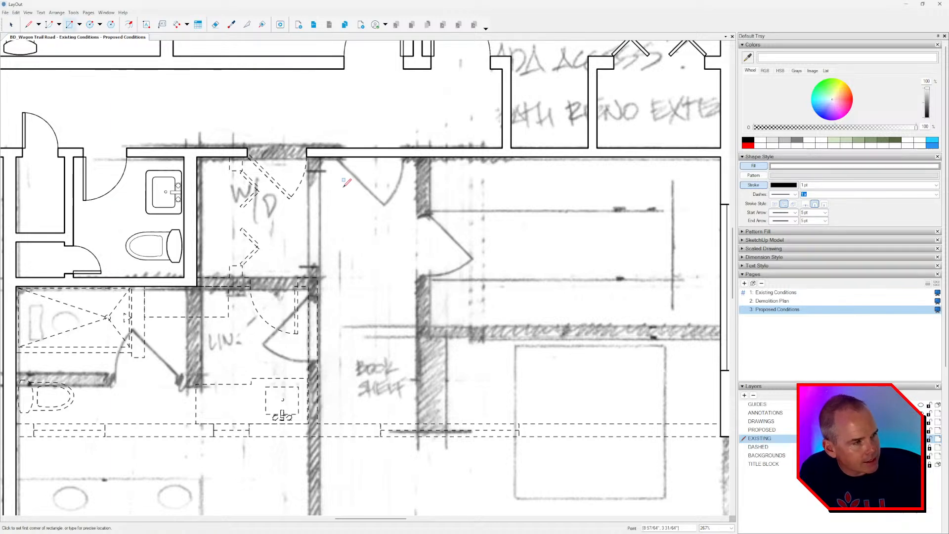
scroll(456, 198, "down", 1)
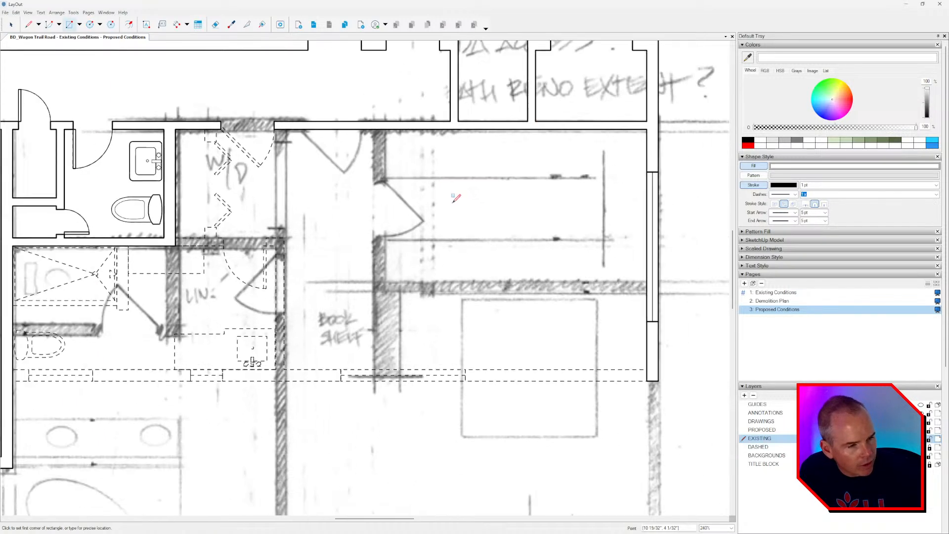
left_click(464, 195)
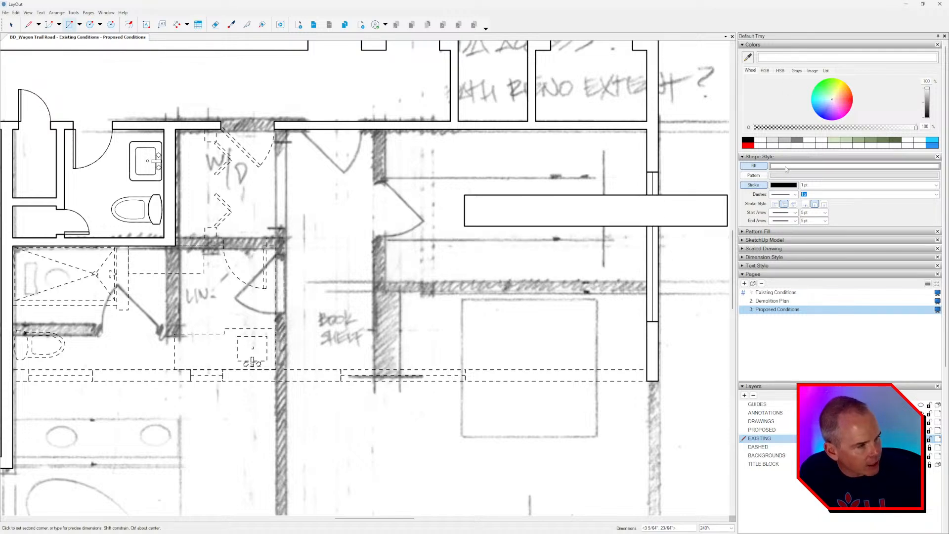
left_click(788, 145)
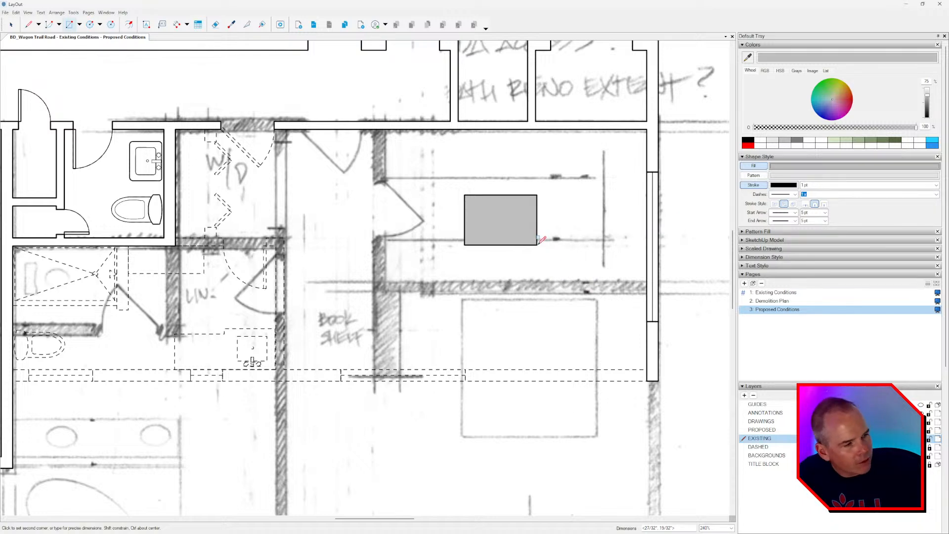
key("Escape")
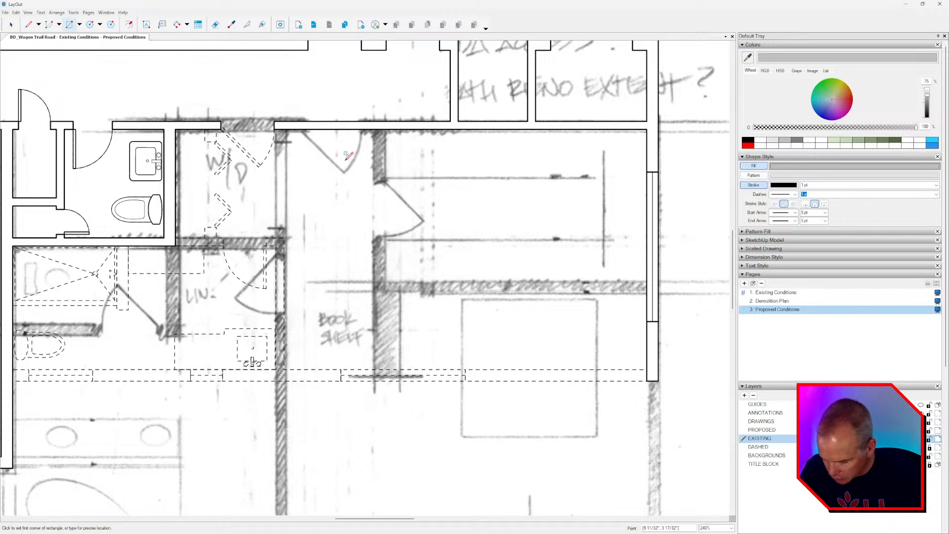
Sample the existing hall wall's style for the Rectangle tool and change its fill to solid black.
key("s")
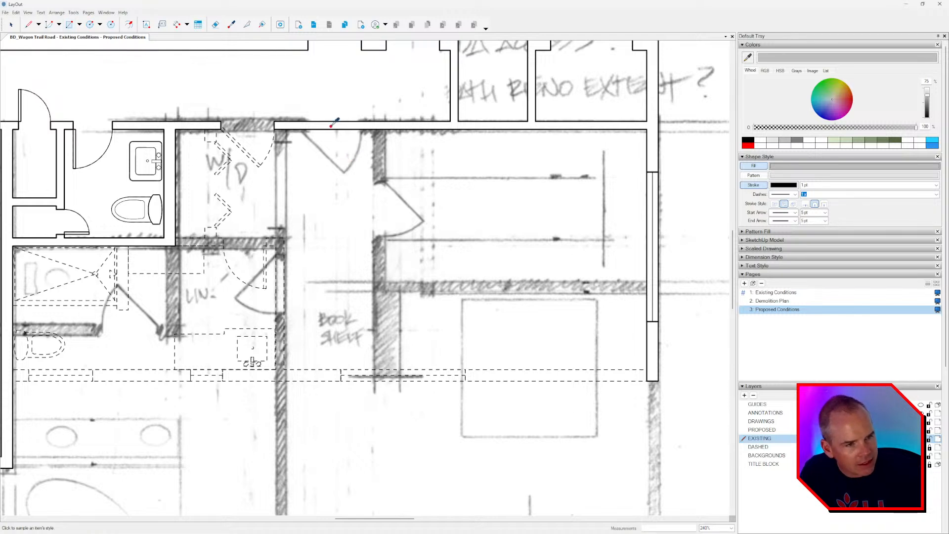
left_click(332, 126)
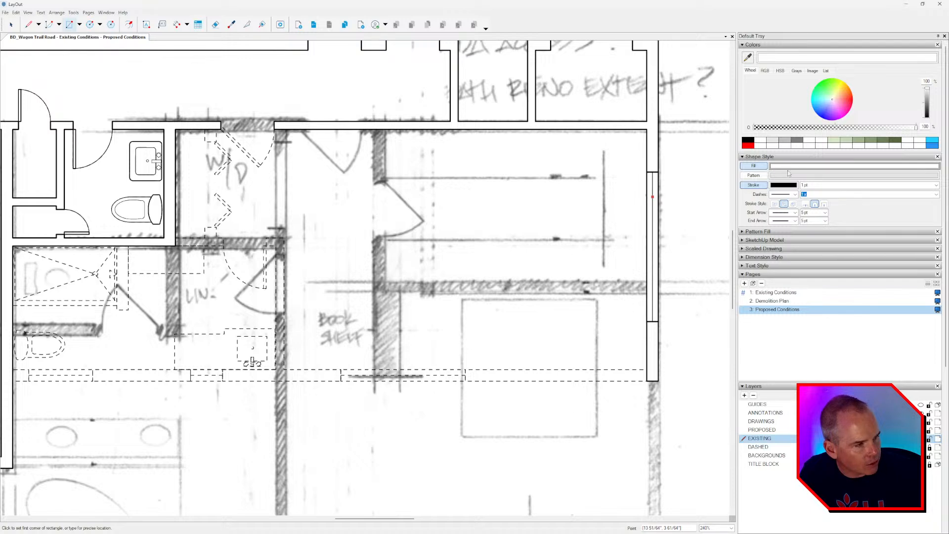
left_click(749, 142)
Draw a black infill rectangle across the removed door opening in the hall wall above the washer and dryer closet.
scroll(395, 148, "up", 5)
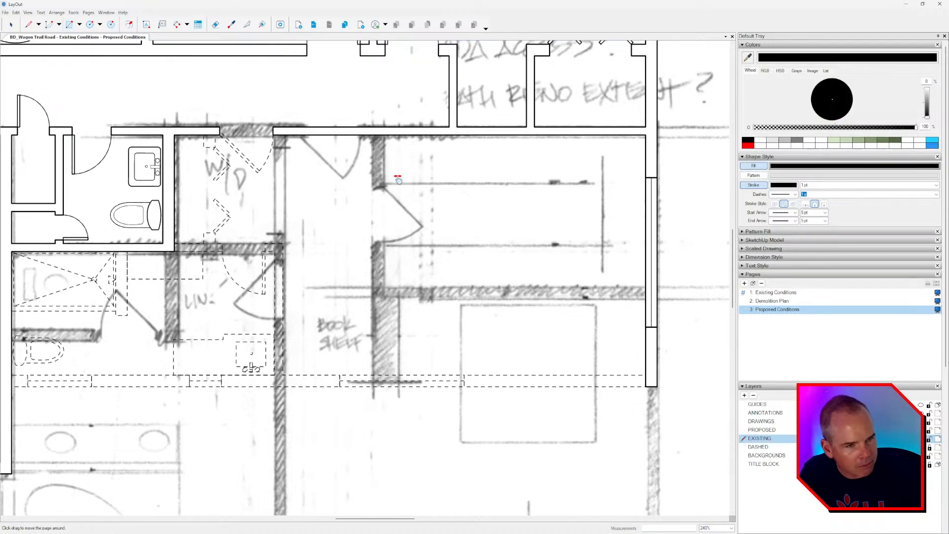
scroll(242, 144, "up", 2)
left_click(217, 139)
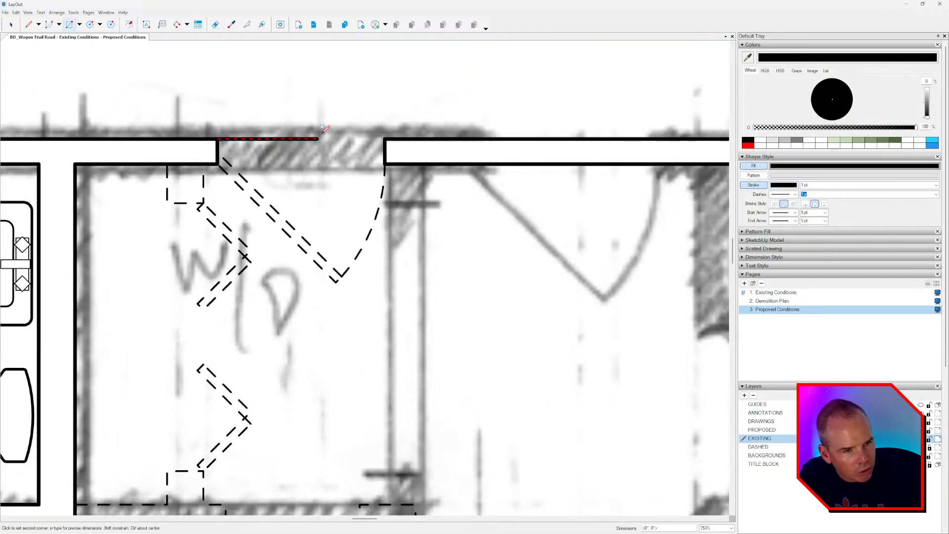
left_click(385, 163)
key("space")
scroll(386, 207, "down", 6)
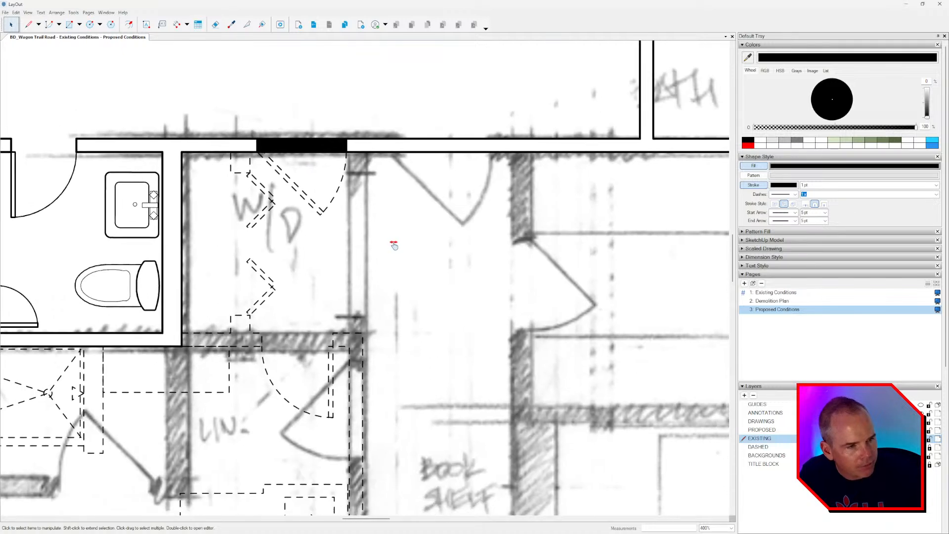
middle_click_drag(375, 215, 373, 199)
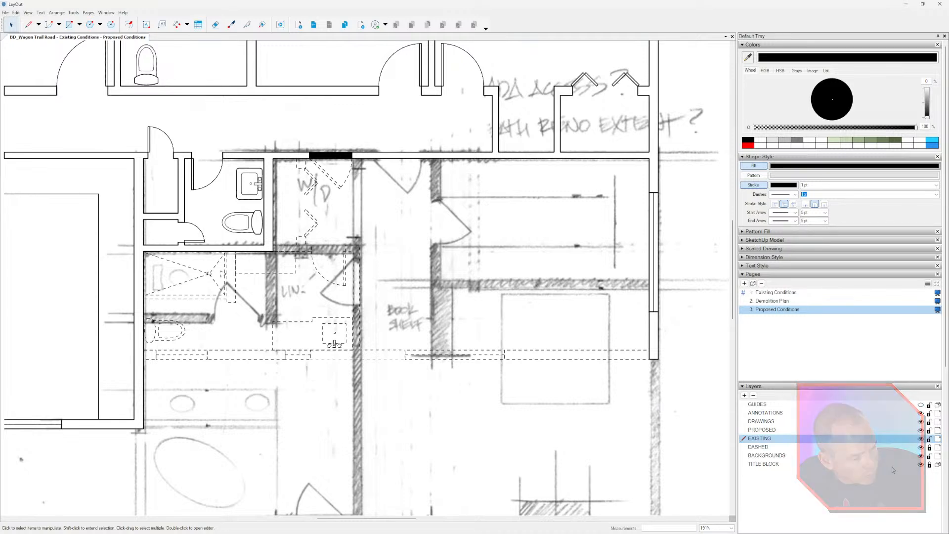
Hide the BACKGROUNDS layer to check the infilled wall, show it again and examine the sketched walls around the closet and bathroom.
left_click(920, 456)
scroll(507, 355, "down", 2)
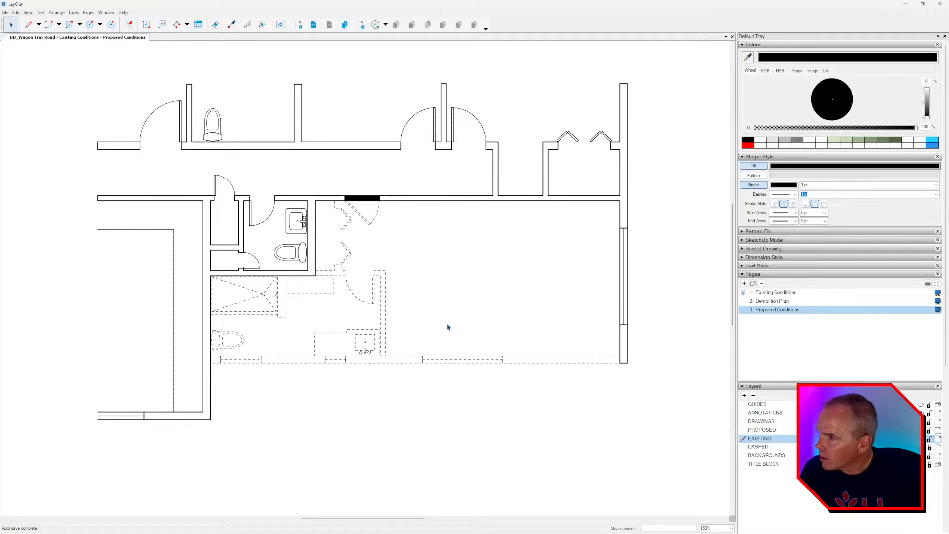
left_click(920, 456)
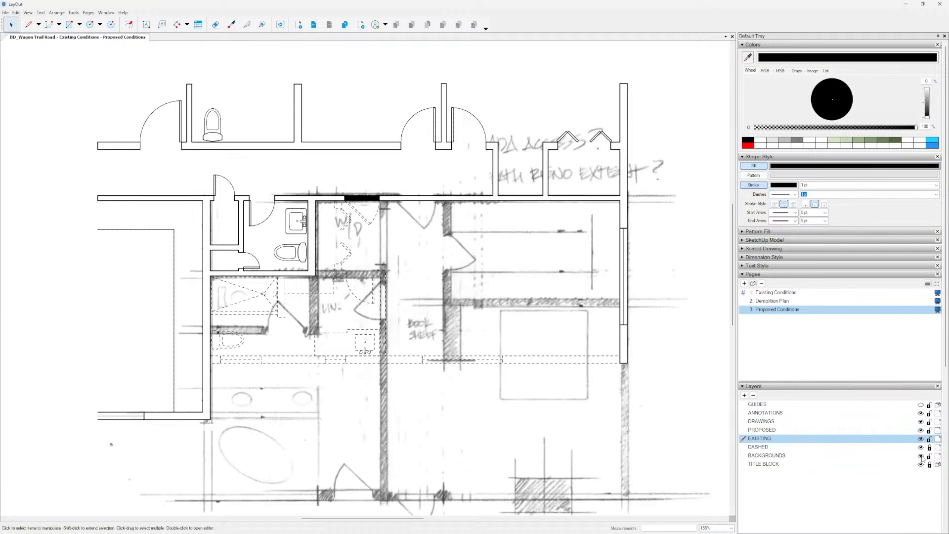
scroll(428, 201, "up", 2)
scroll(428, 202, "up", 2)
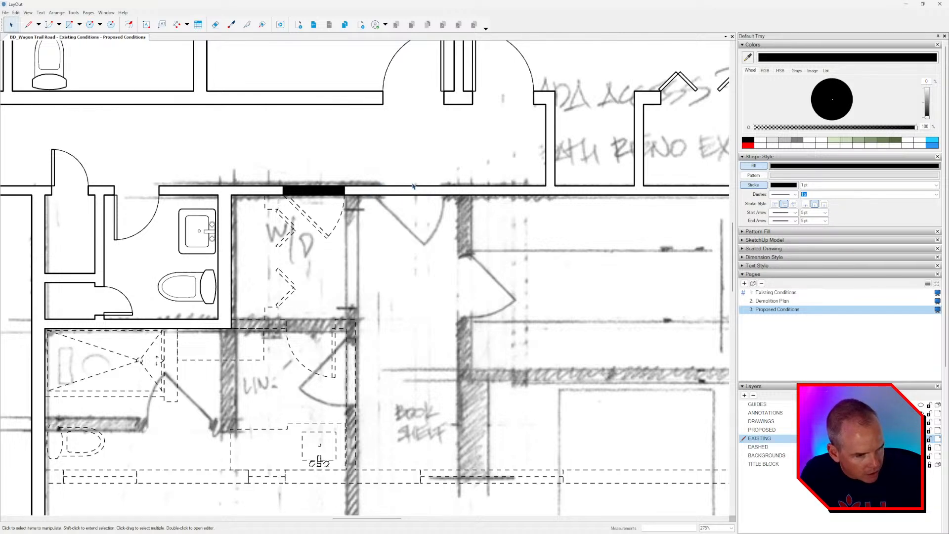
scroll(413, 186, "down", 2)
scroll(382, 218, "up", 2)
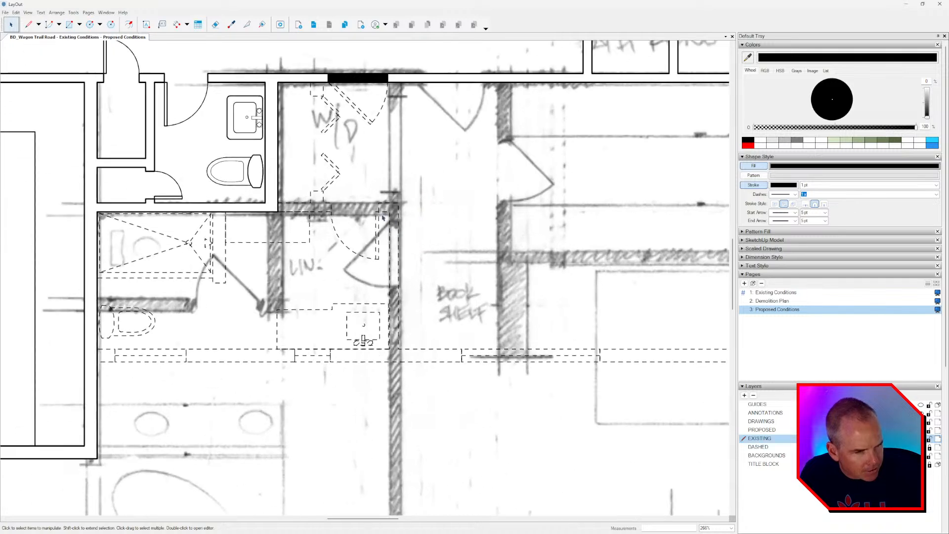
scroll(383, 217, "up", 1)
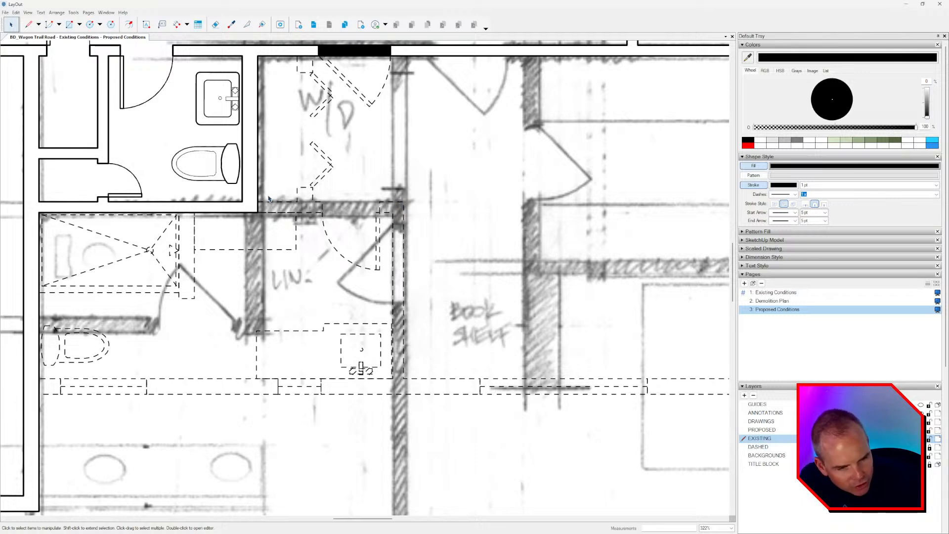
scroll(268, 199, "down", 3)
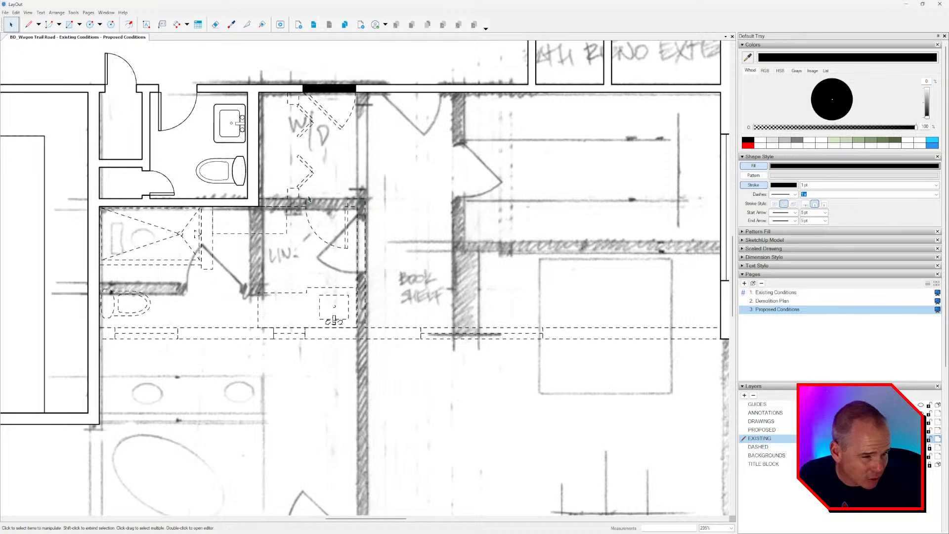
scroll(353, 203, "down", 2)
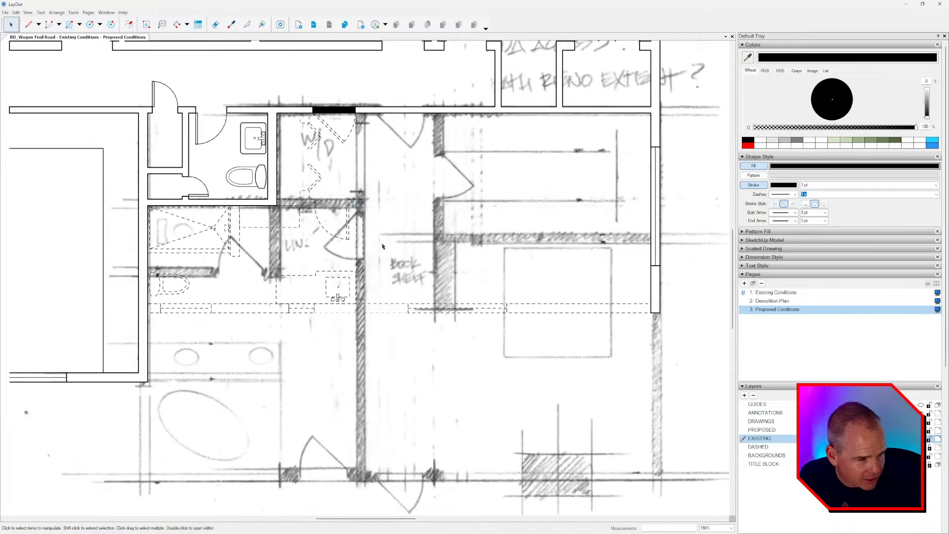
Draw a black square the width of the wall in the lower exterior wall corner beside the sketched bathtub.
middle_click_drag(395, 246, 416, 156)
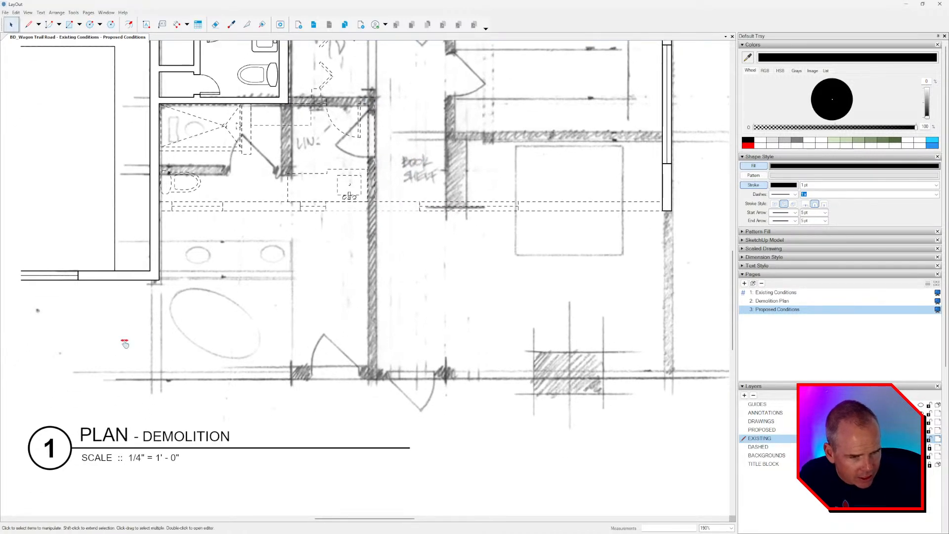
middle_click_drag(124, 342, 181, 383)
scroll(196, 344, "down", 1)
middle_click_drag(196, 344, 200, 338)
scroll(200, 337, "up", 2)
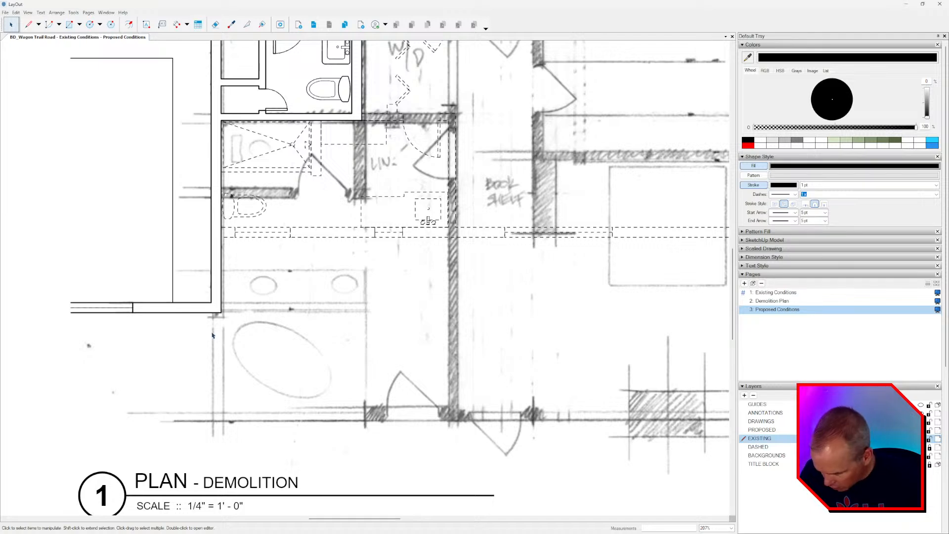
scroll(218, 341, "up", 3)
key("r")
left_click(227, 226)
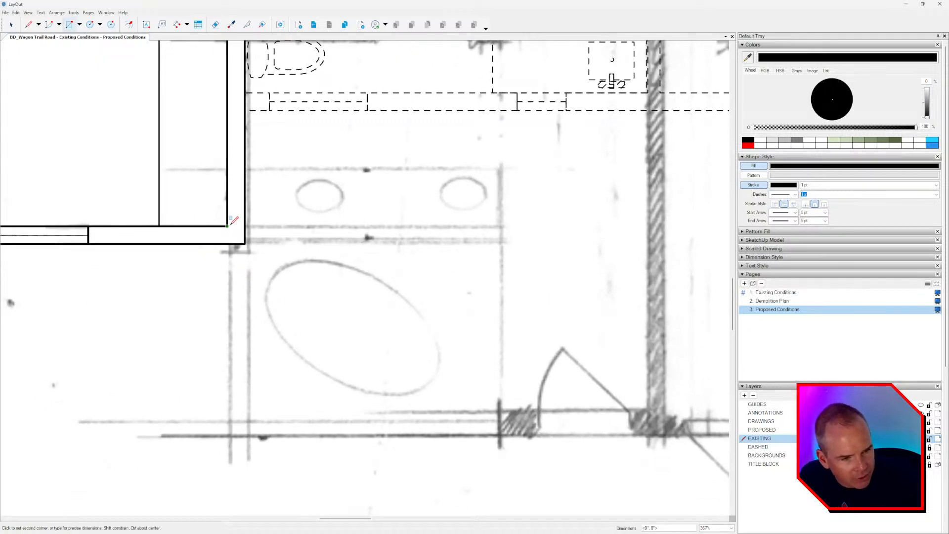
left_click(246, 243)
key("space")
Move the black square just below the exterior corner and stretch it downward into a wall segment along the sketched bathroom wall.
left_click(236, 229)
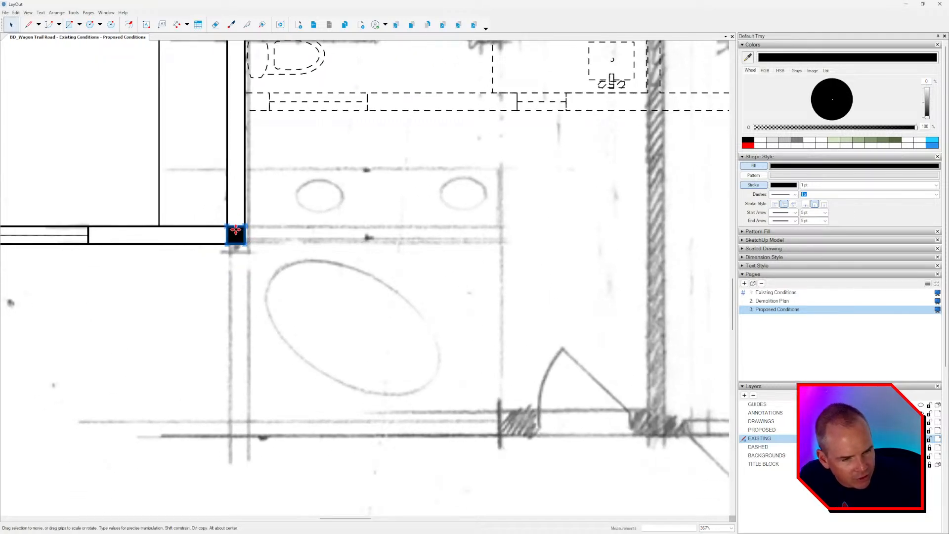
scroll(236, 228, "up", 2)
left_click_drag(236, 226, 272, 438)
scroll(292, 354, "down", 3)
middle_click_drag(292, 354, 271, 209)
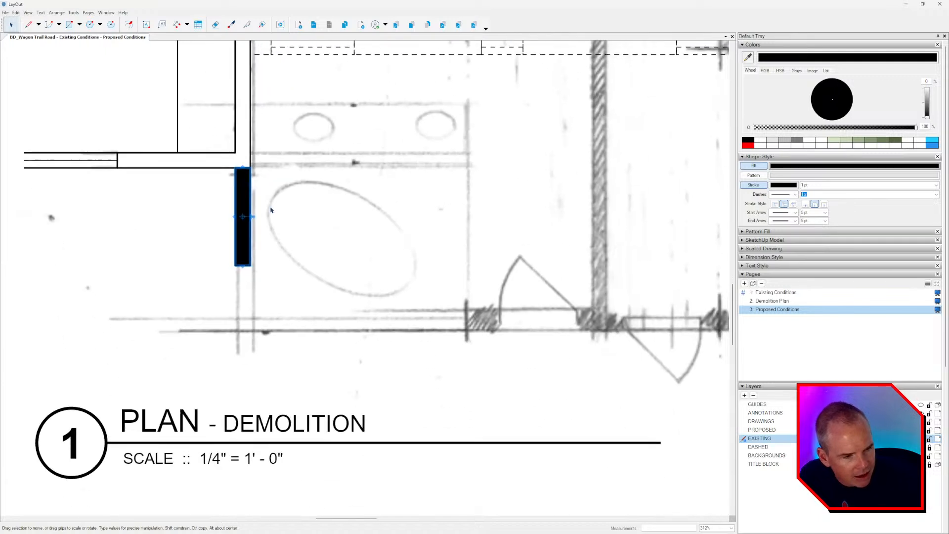
scroll(271, 209, "down", 2)
mouse_move(315, 250)
middle_mouse_down()
mouse_move(298, 269)
mouse_move(318, 249)
mouse_move(248, 270)
mouse_move(282, 270)
middle_mouse_up()
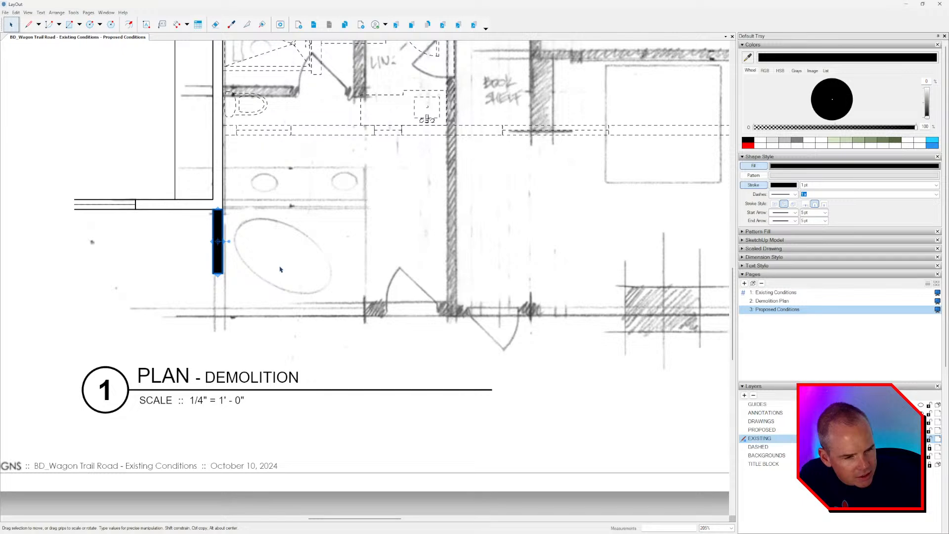
scroll(280, 270, "down", 2)
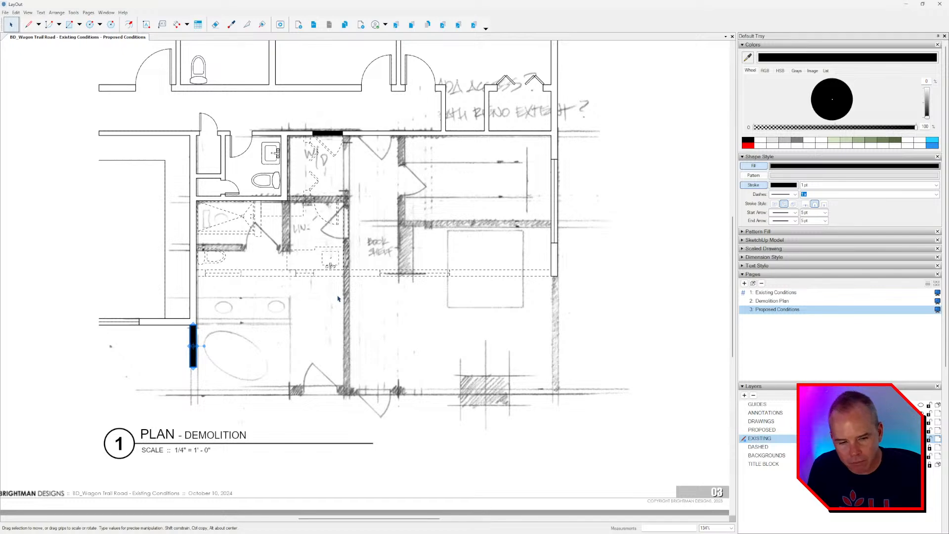
Make the black wall segment a group and assign it the 1/4" = 1'-0" (1:48) scale.
scroll(196, 368, "up", 5)
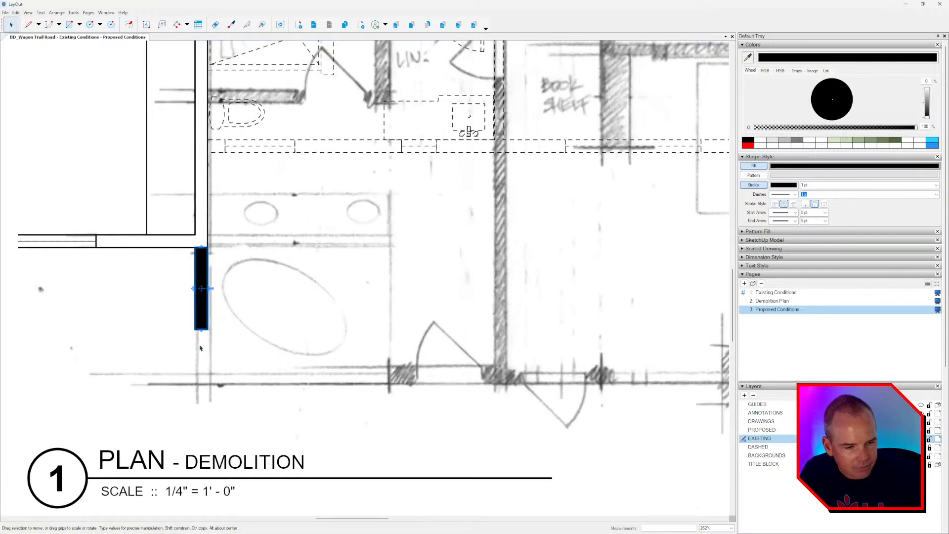
scroll(207, 331, "down", 2)
scroll(194, 329, "up", 2)
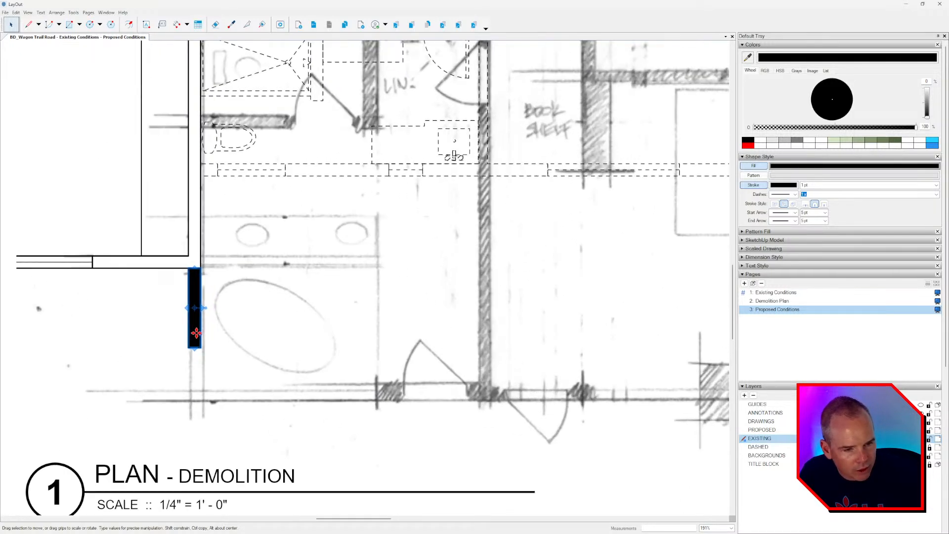
right_click(195, 330)
left_click(245, 451)
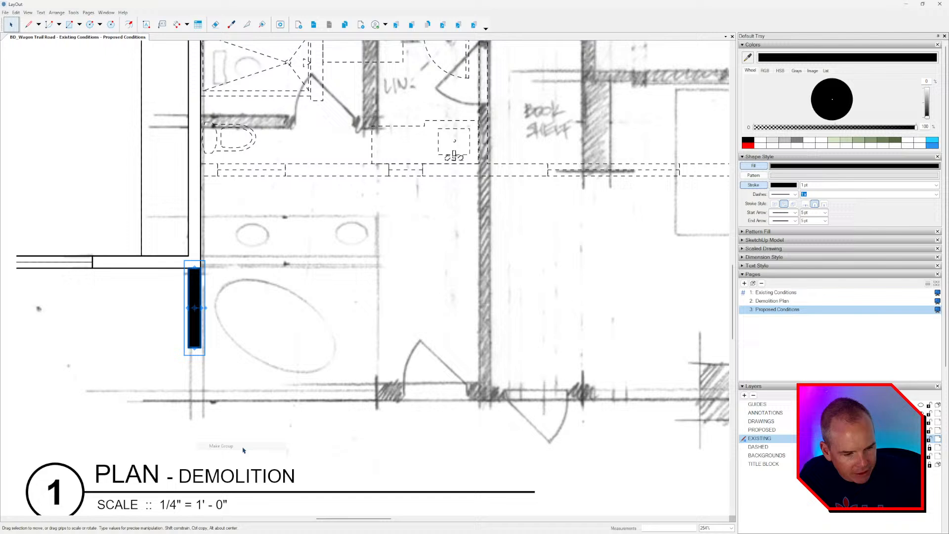
right_click(193, 331)
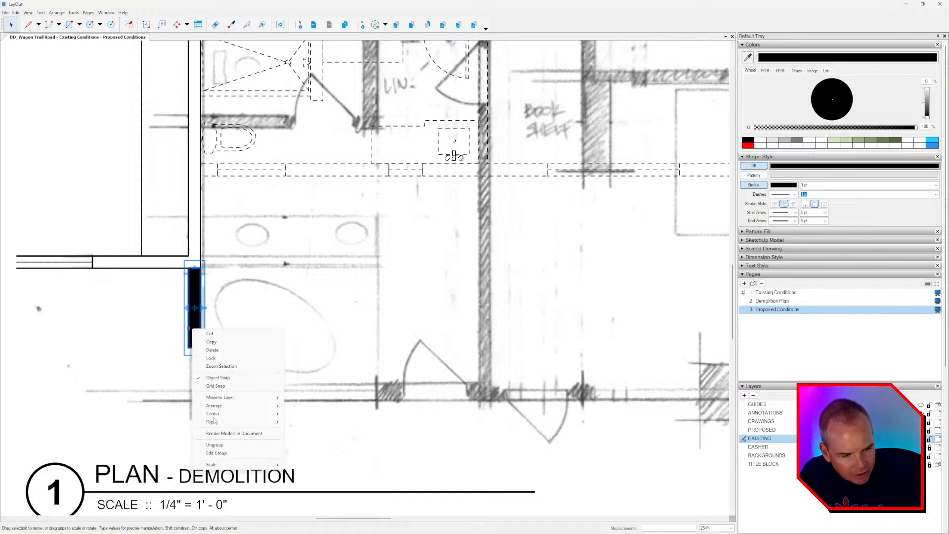
mouse_move(247, 464)
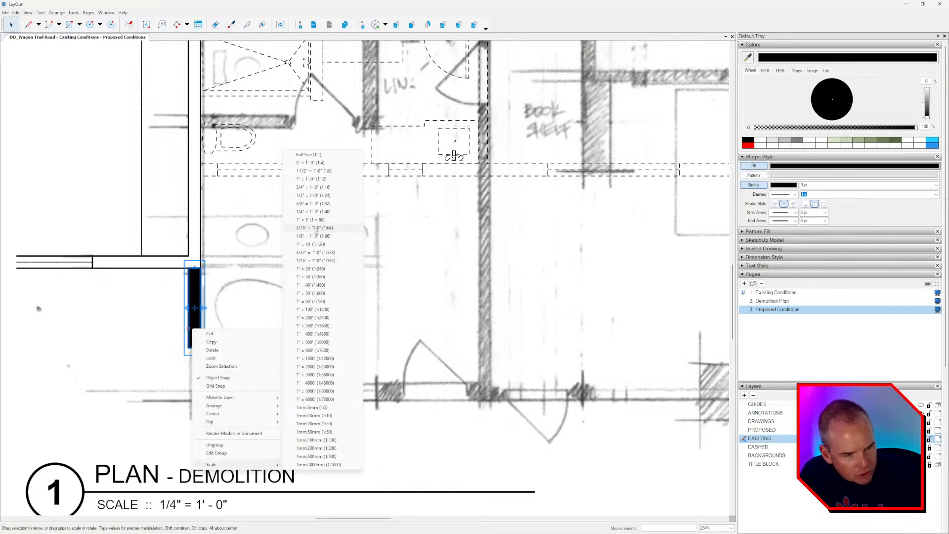
left_click(314, 212)
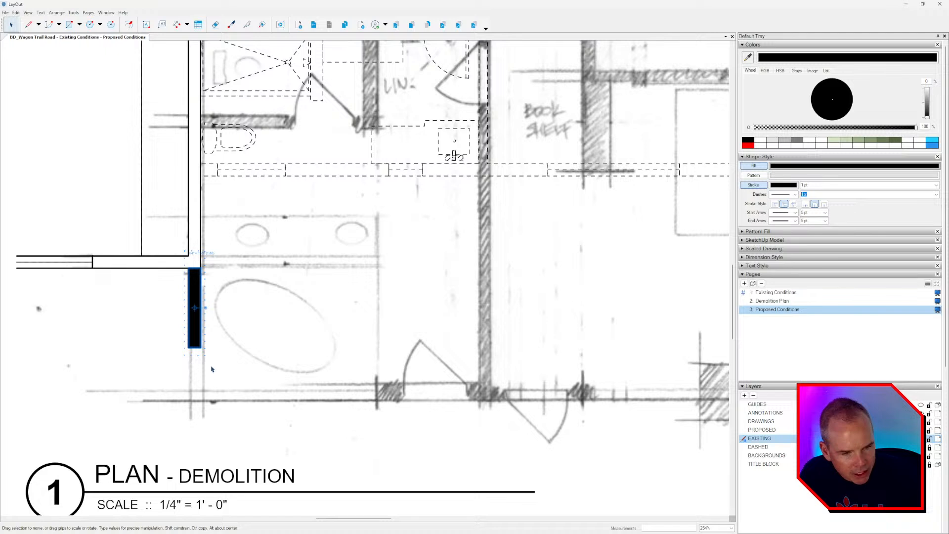
Open the black wall's scaled group for editing and start a measuring line from the existing wall's lower face down to the sketched wall line.
double_click(195, 334)
scroll(205, 353, "up", 3)
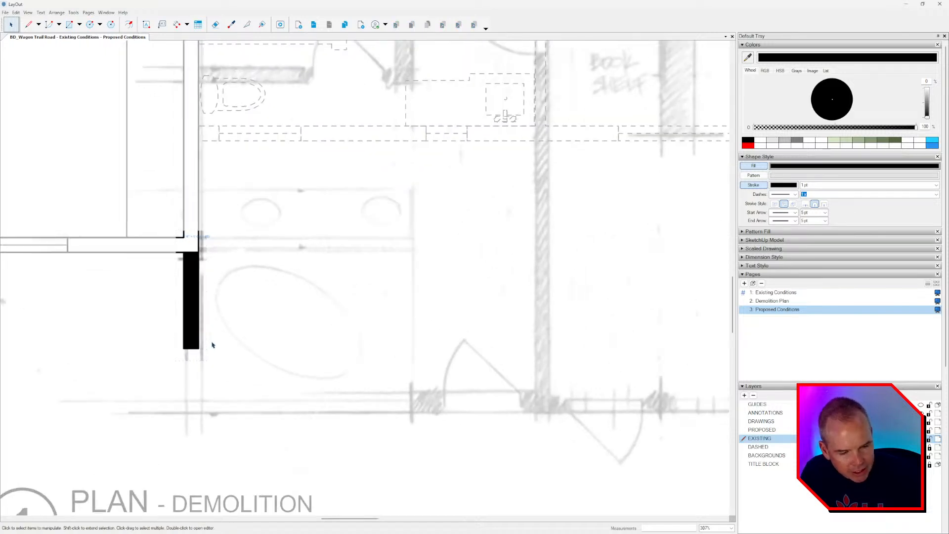
key("l")
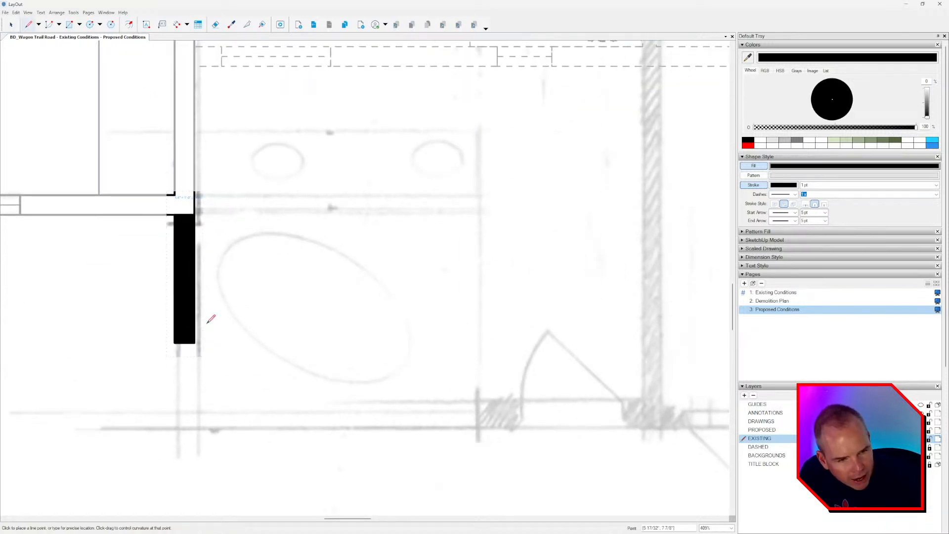
left_click(154, 215)
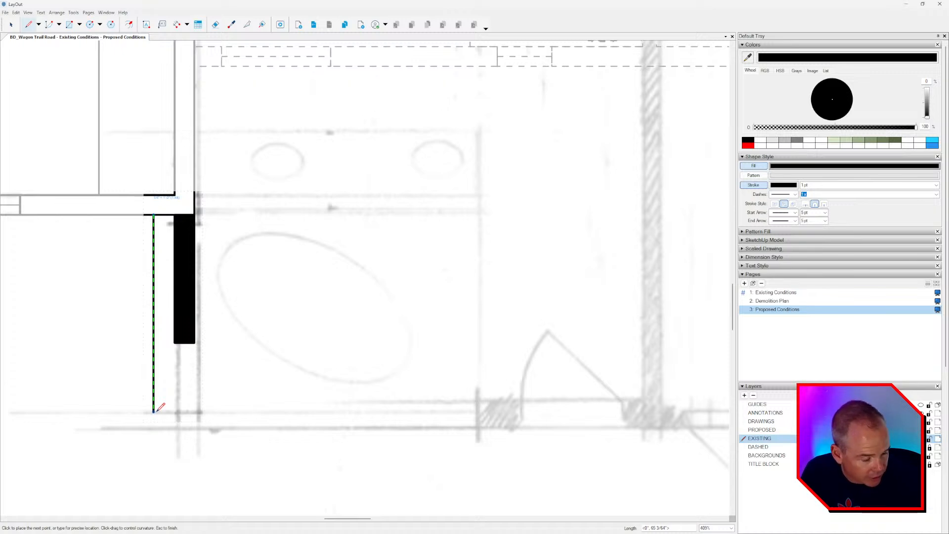
Open the document setup and display its length unit settings.
left_click(105, 13)
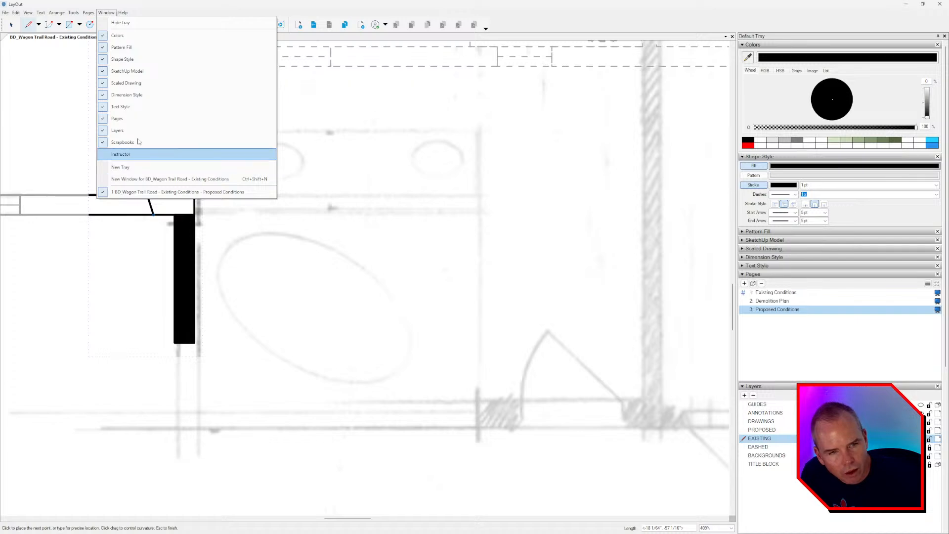
left_click(5, 13)
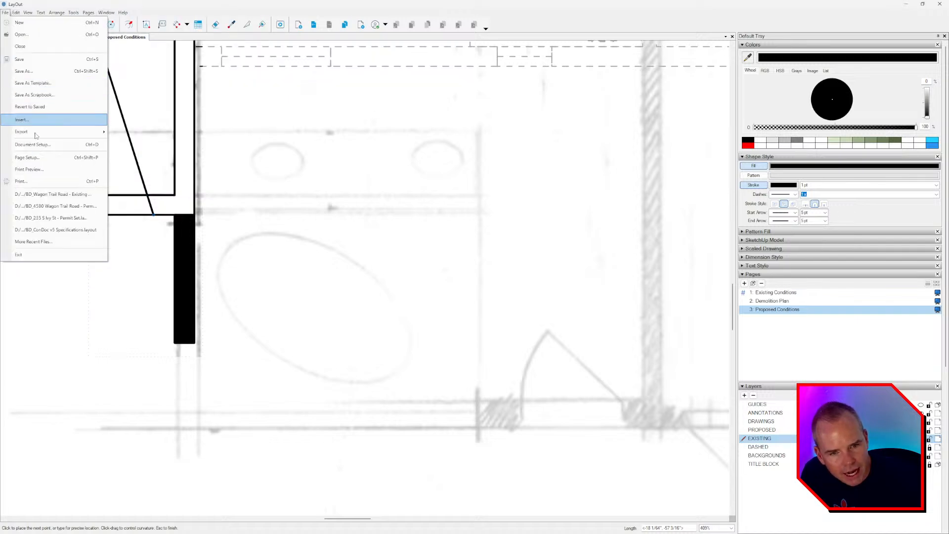
left_click(41, 145)
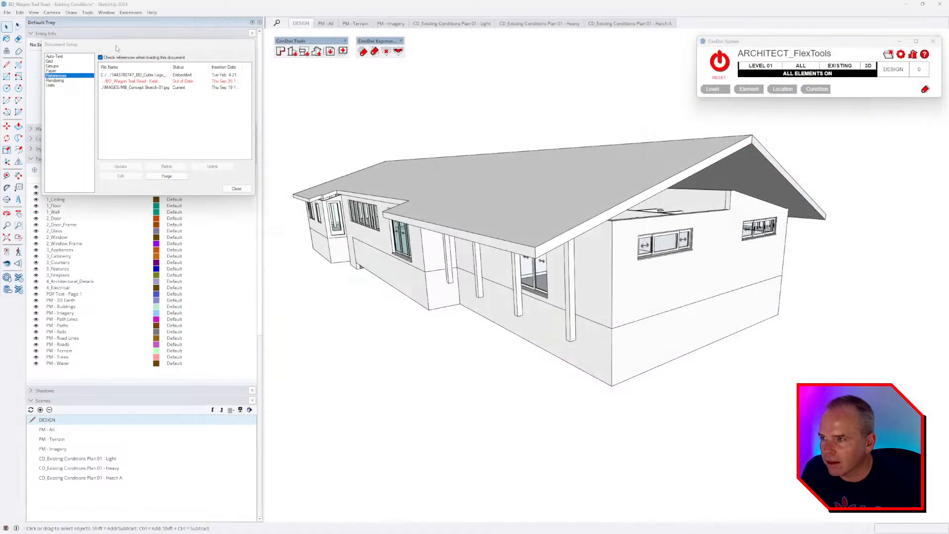
left_click_drag(116, 45, 922, 108)
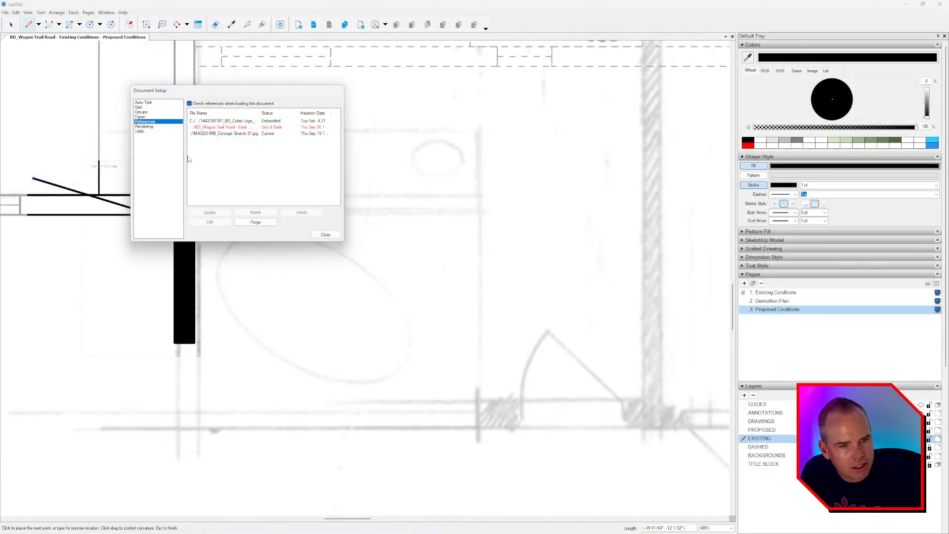
left_click(149, 132)
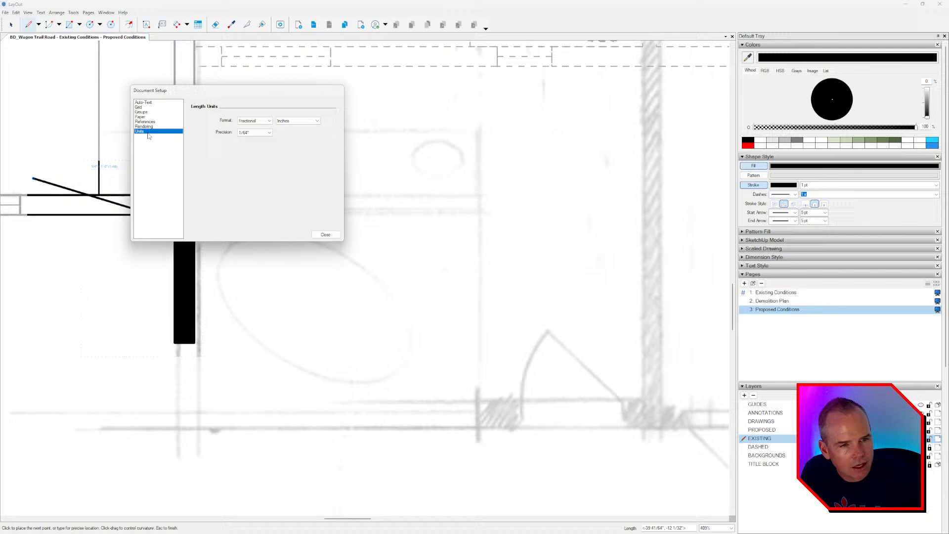
Try to combine the fractional format with feet as the document's length unit.
left_click(269, 122)
left_click(299, 123)
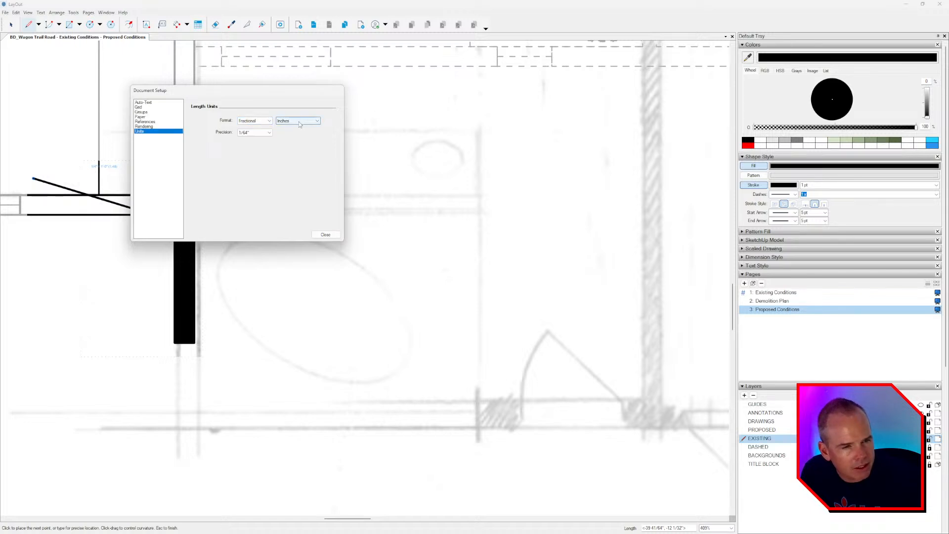
left_click(299, 123)
left_click(298, 132)
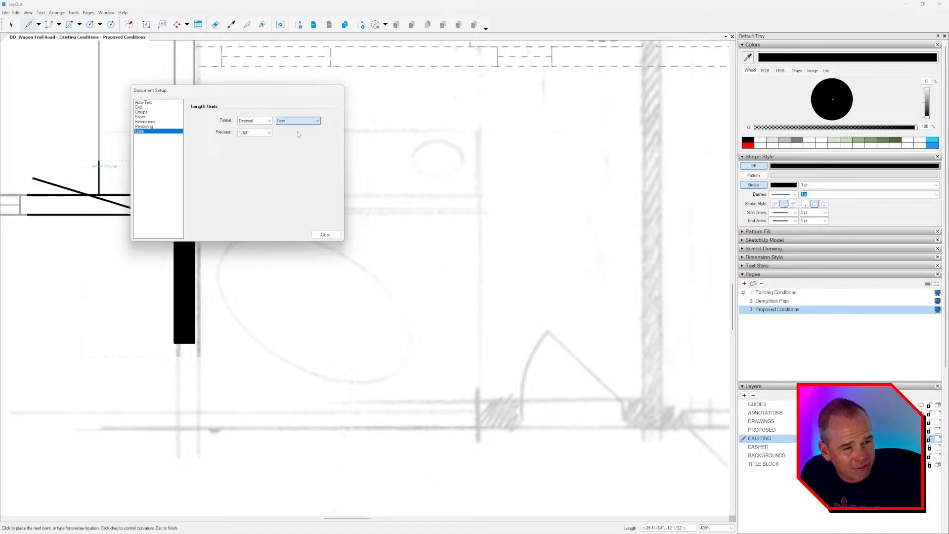
left_click(259, 122)
left_click(252, 134)
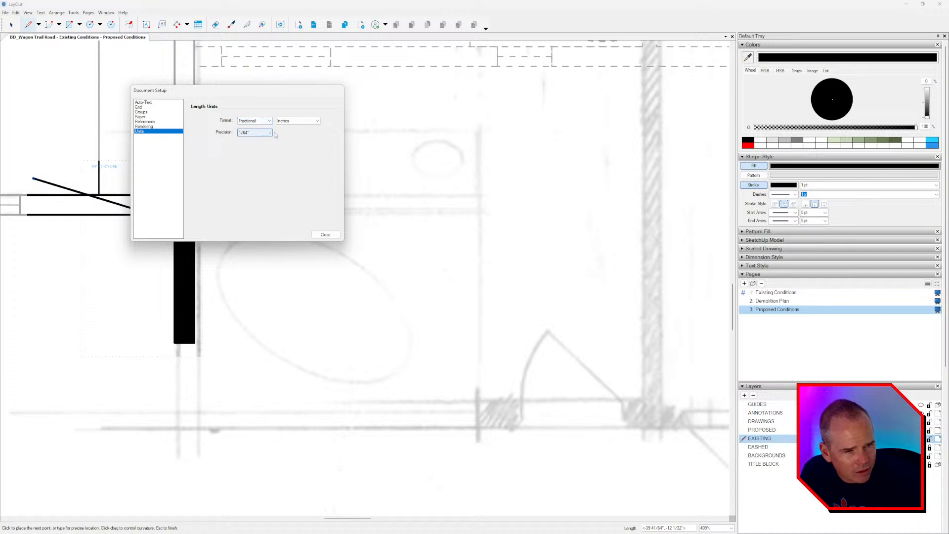
left_click(300, 121)
left_click(300, 133)
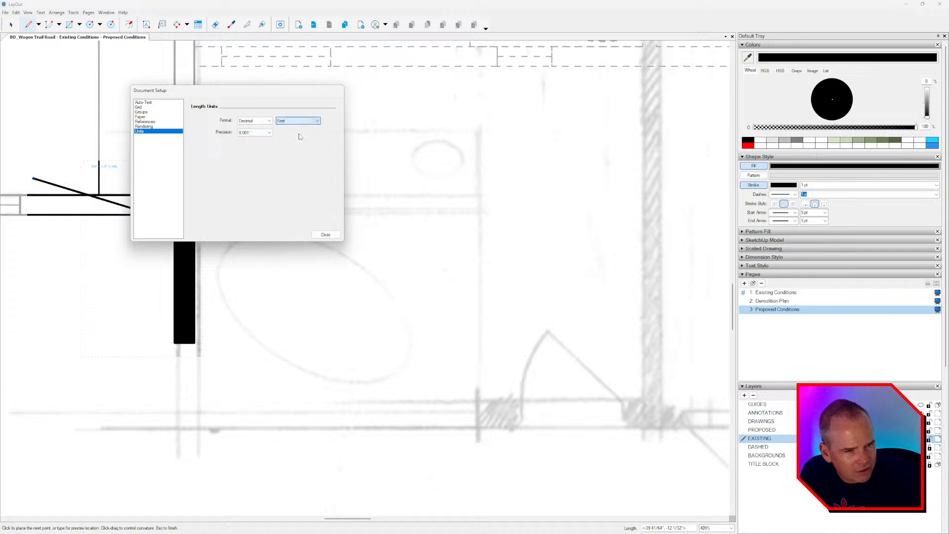
Return the document's length units to fractional inches and close the document setup.
left_click(255, 121)
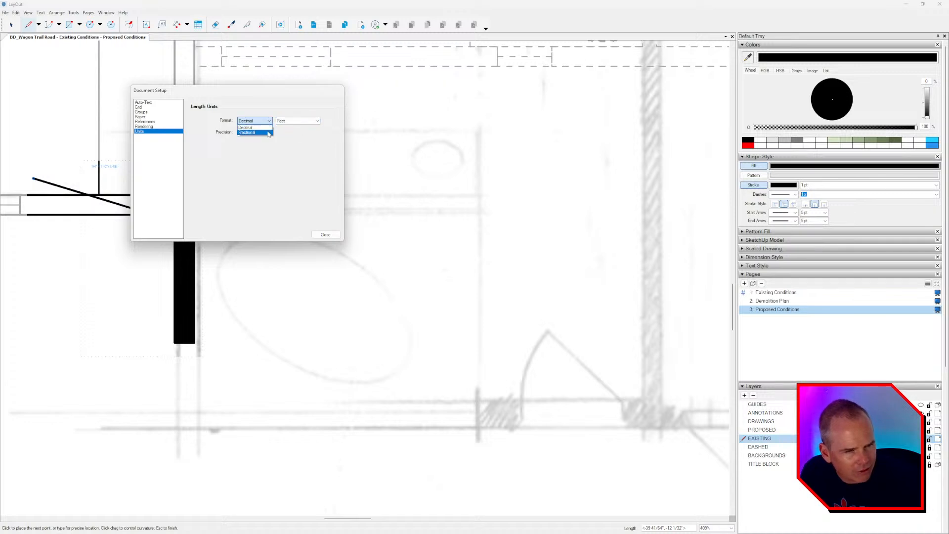
left_click(252, 134)
left_click(303, 122)
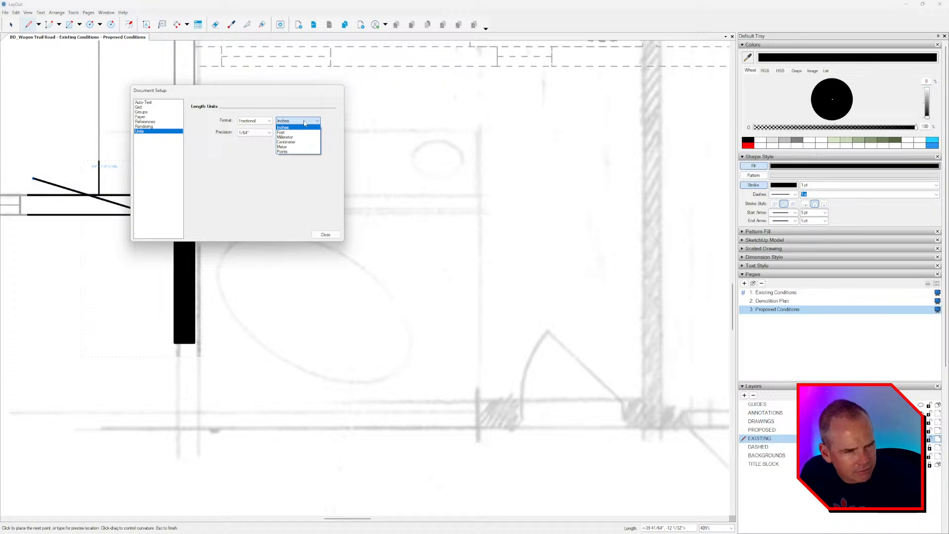
left_click(307, 120)
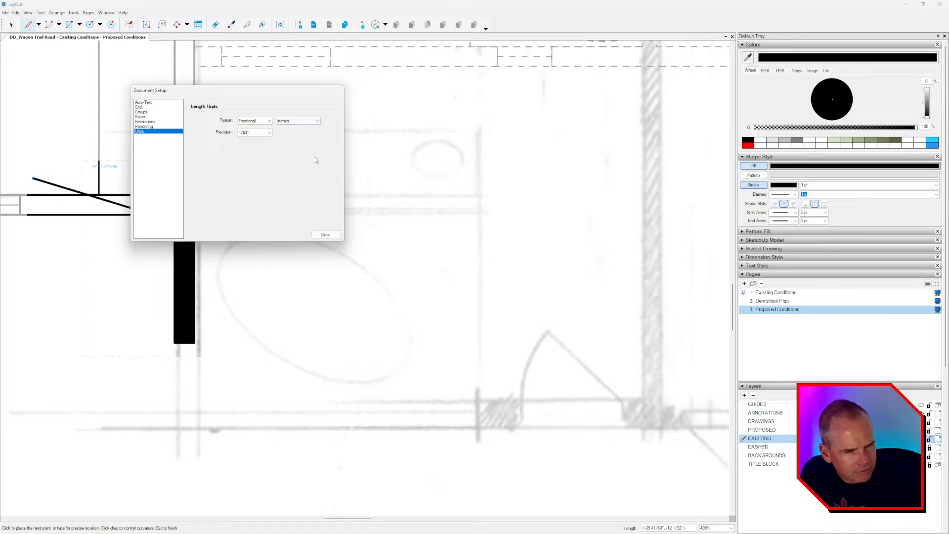
left_click(327, 233)
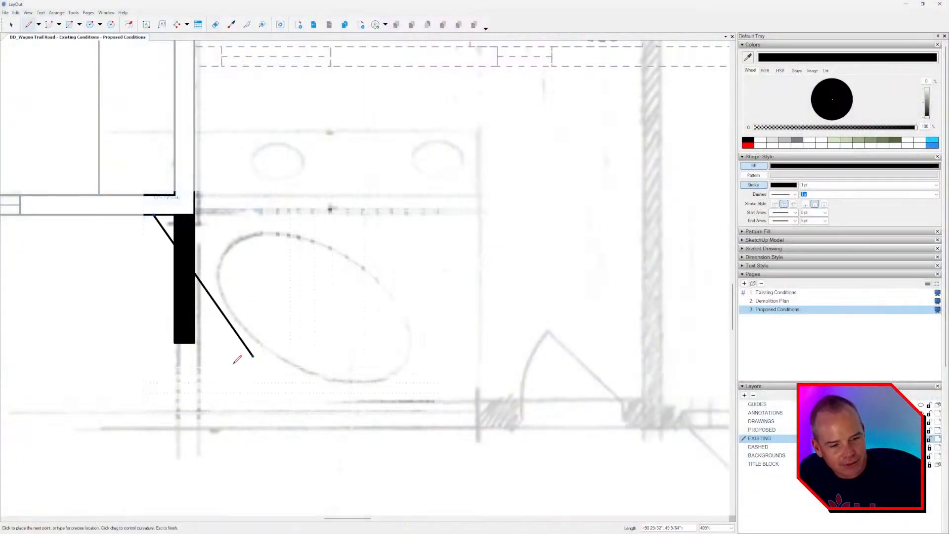
Abandon the measuring line and stretch the black wall's lower end toward the sketched corner, setting its length to 5'.
middle_click_drag(205, 383, 225, 343)
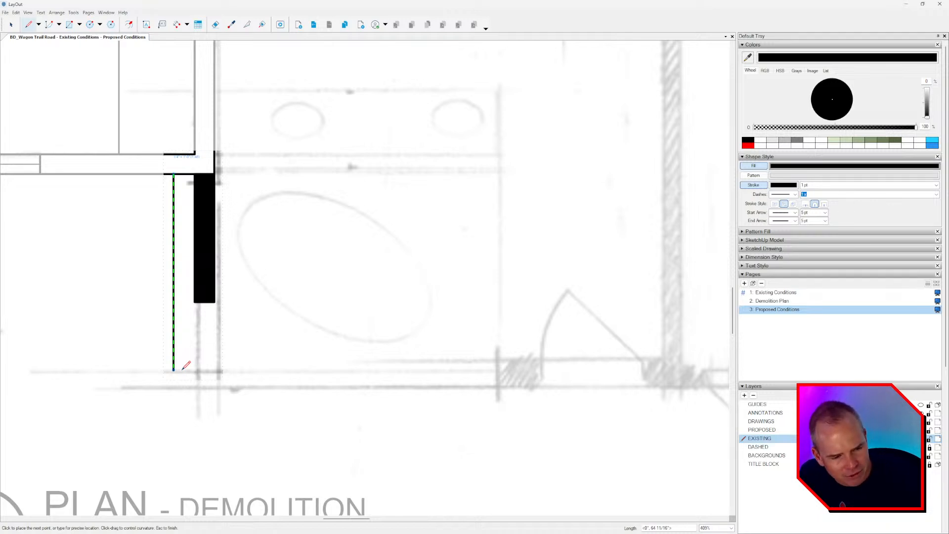
key("space")
left_click(212, 288)
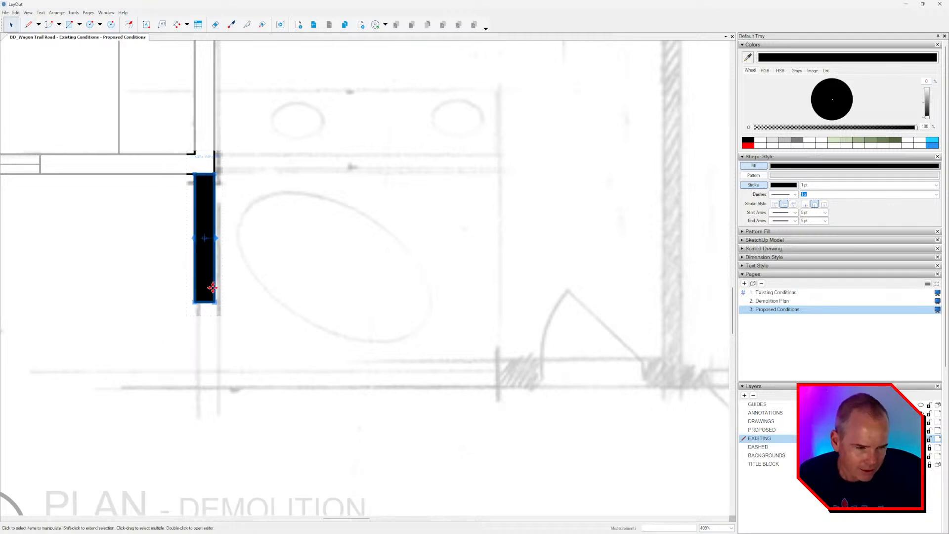
scroll(205, 303, "up", 2)
left_click_drag(207, 298, 237, 400)
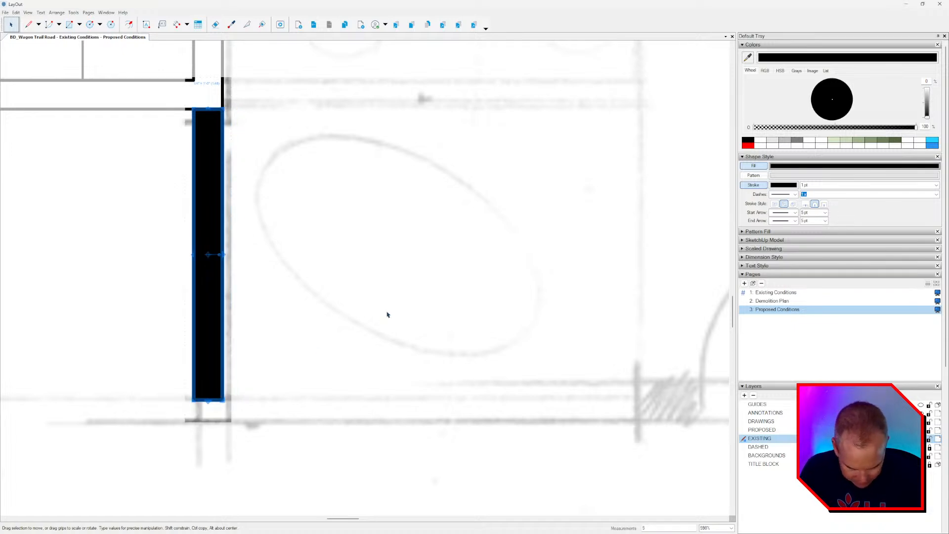
key("Return")
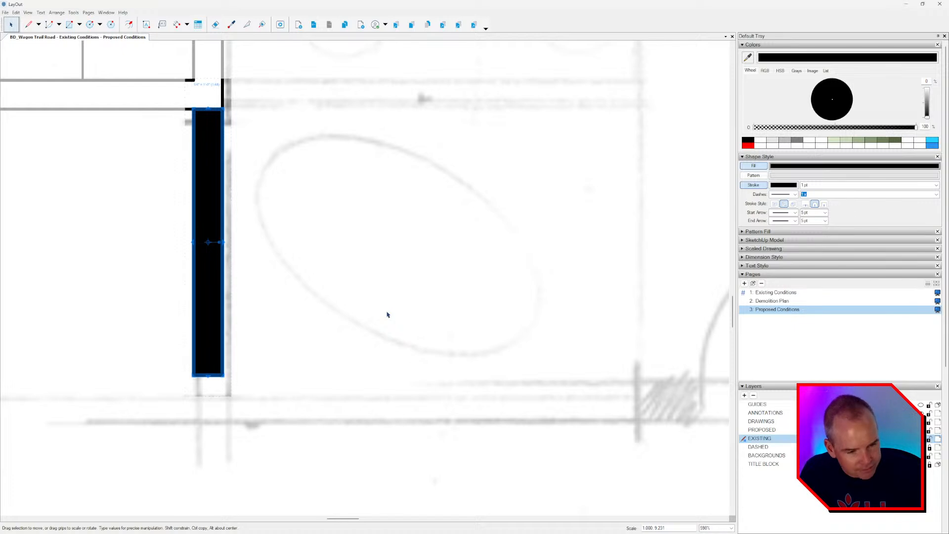
Try a length of 6' for the black wall and settle on 5.5'.
type("6'")
key("Return")
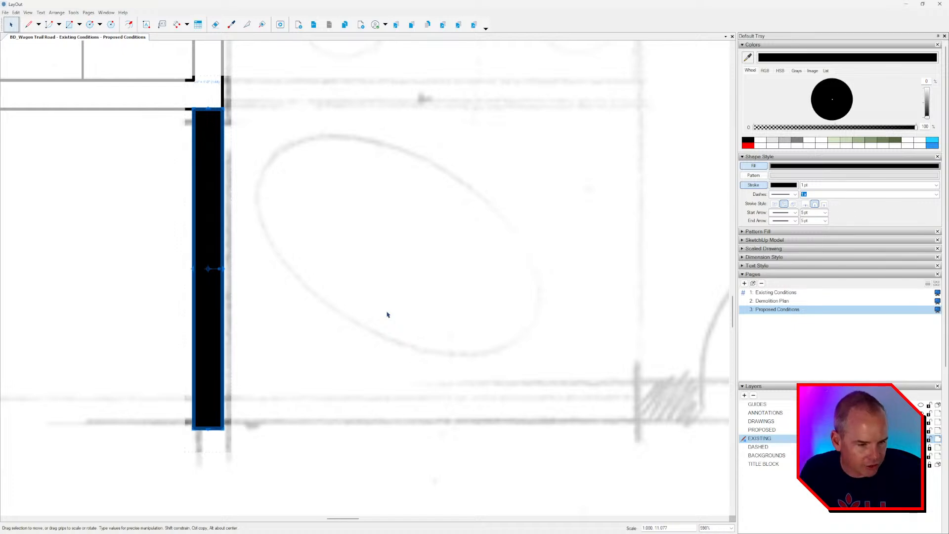
type("5.5")
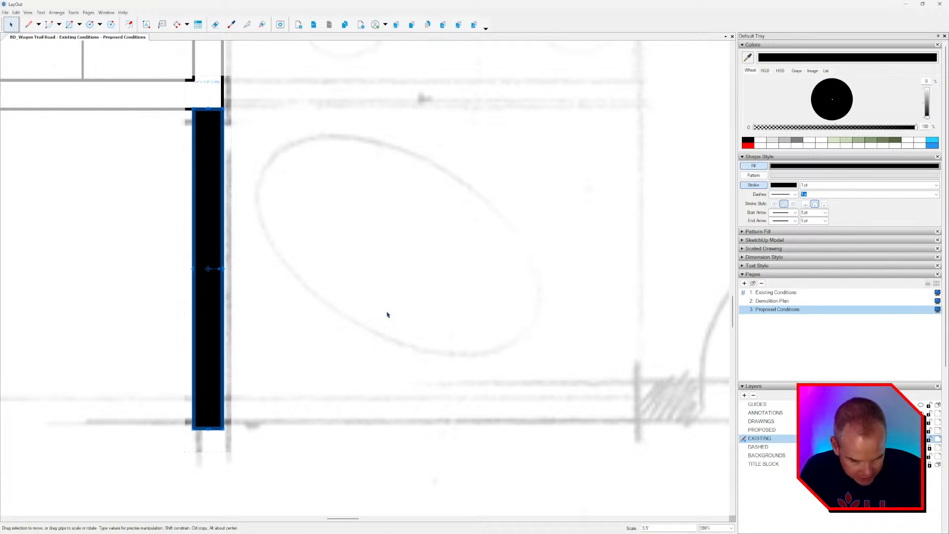
type("'")
key("Return")
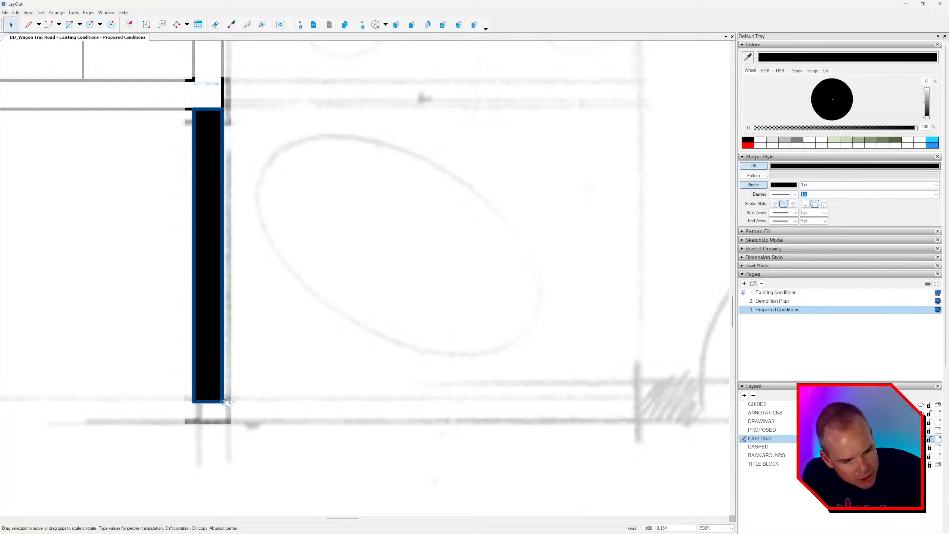
Make a horizontal rotated copy of the black wall and place it against the wall's lower end to form the corner.
left_click_drag(233, 402, 228, 444)
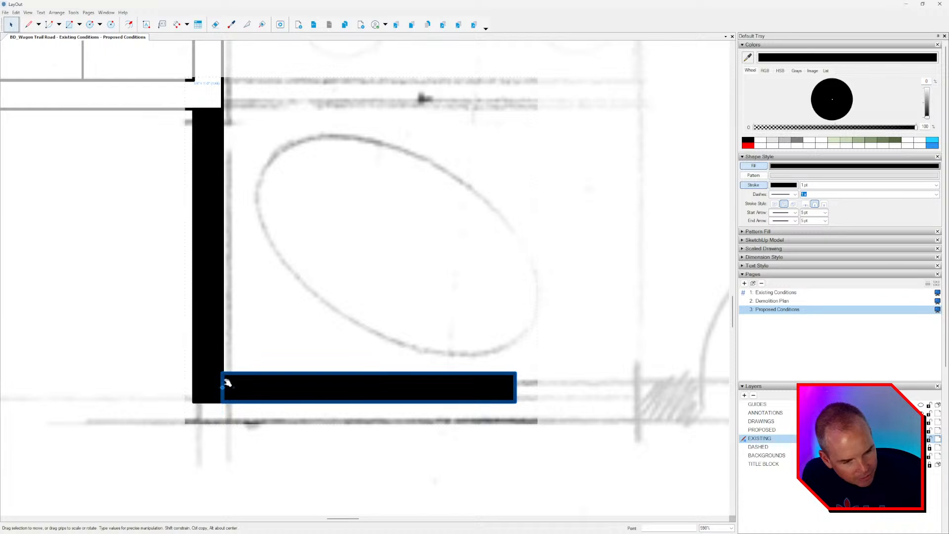
left_click_drag(244, 390, 212, 421)
scroll(200, 408, "down", 1)
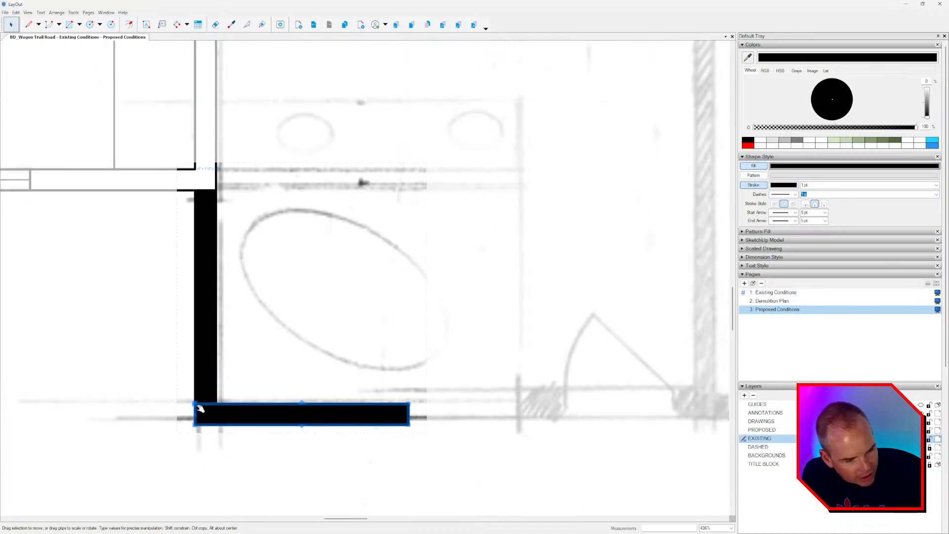
Examine the remaining sketched walls across the plan and close the black wall's group.
middle_click_drag(200, 408, 38, 395)
scroll(258, 413, "down", 2)
middle_click_drag(257, 413, 257, 360)
scroll(262, 390, "down", 4)
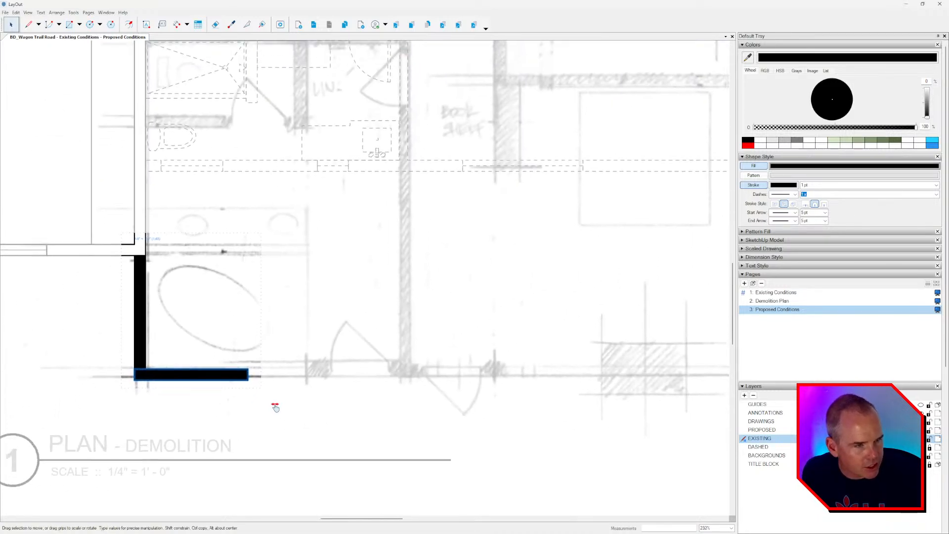
middle_click_drag(275, 406, 273, 416)
scroll(273, 416, "down", 3)
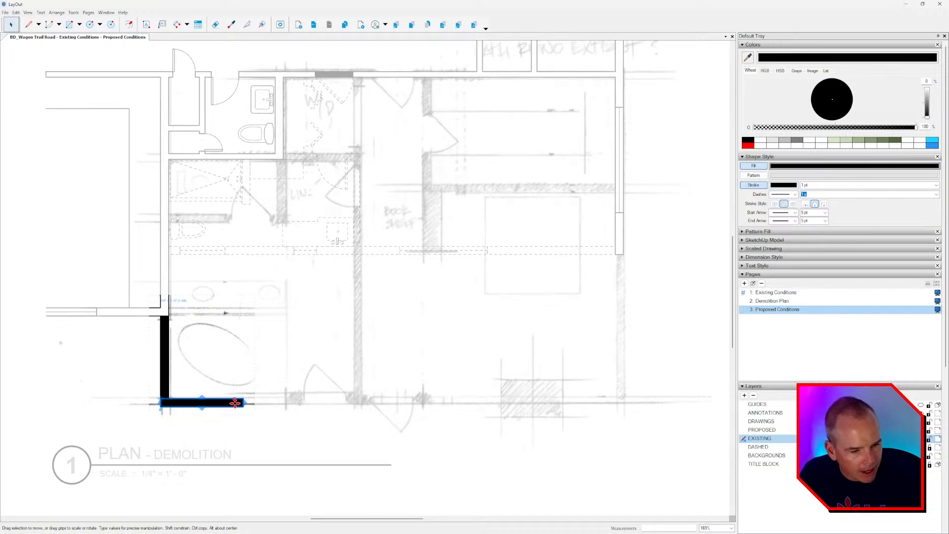
scroll(246, 403, "up", 2)
scroll(246, 402, "down", 3)
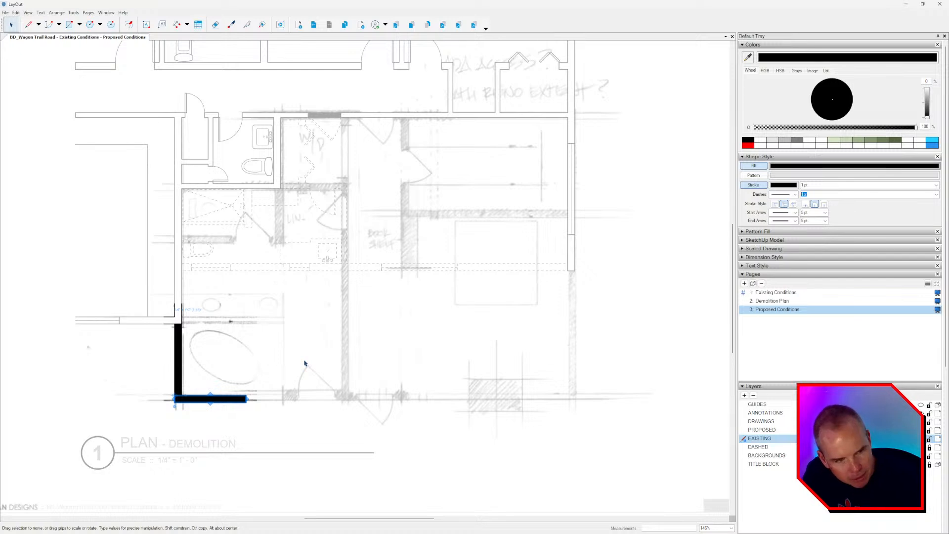
middle_click_drag(340, 222, 344, 219)
key("Escape")
key("Escape")
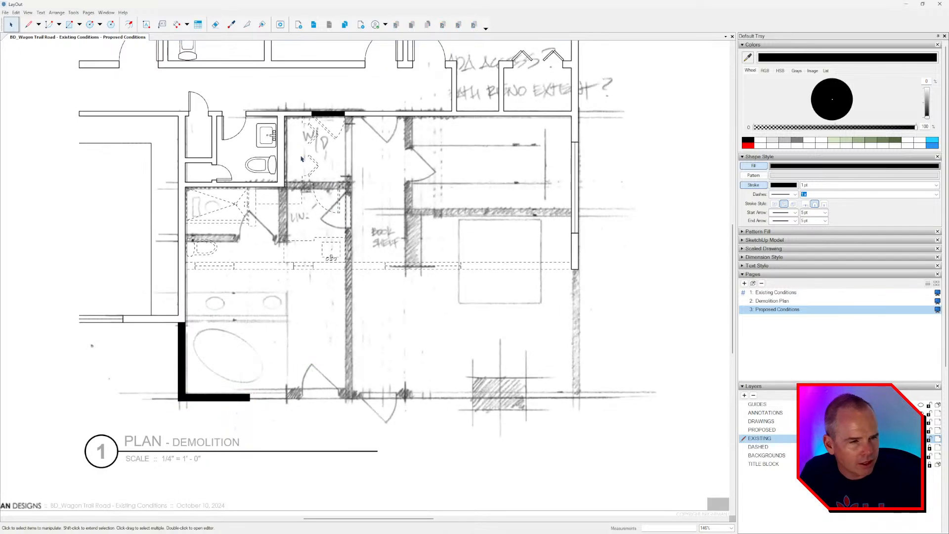
Draw a black filled rectangle over the existing wall corner between the toilet room and the linen closet, matching the wall thicknesses.
scroll(283, 219, "up", 3)
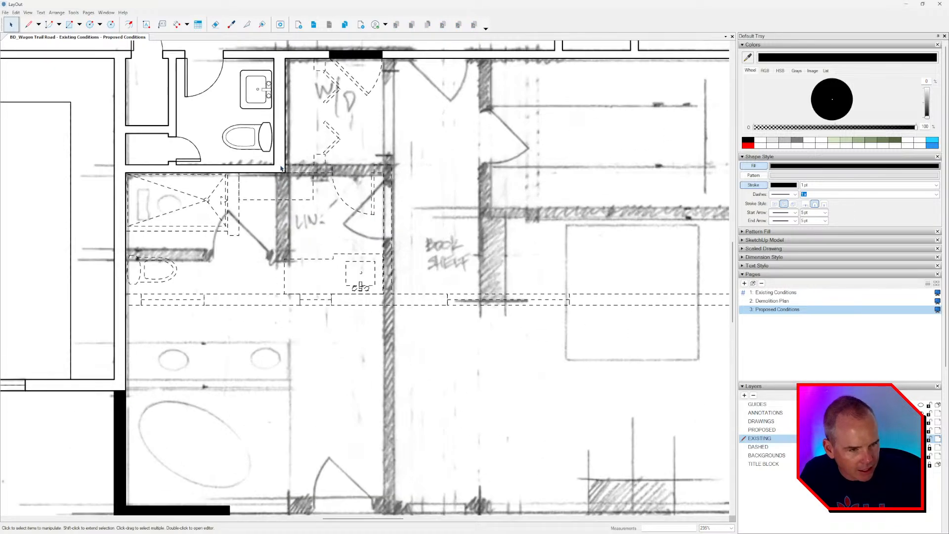
key("r")
scroll(280, 173, "up", 2)
left_click(290, 171)
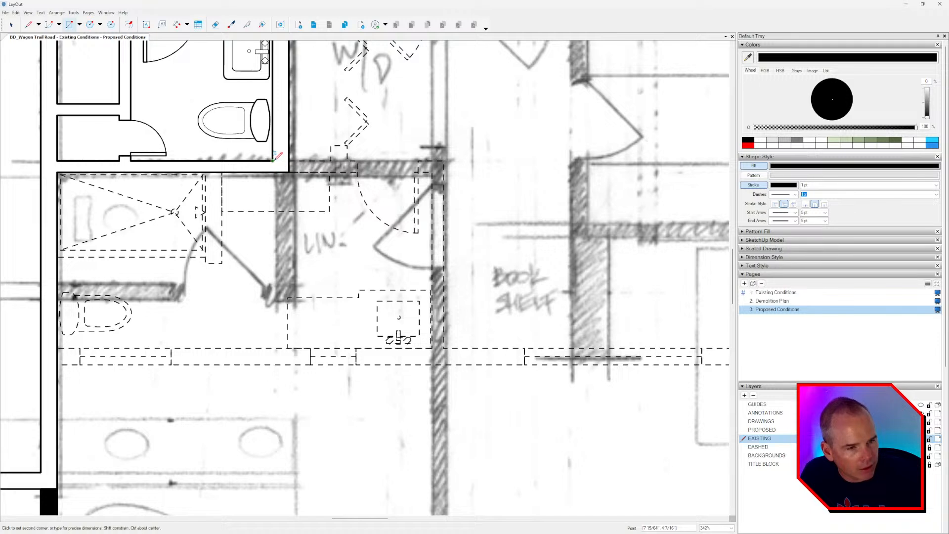
left_click(290, 171)
scroll(292, 168, "up", 5)
key("space")
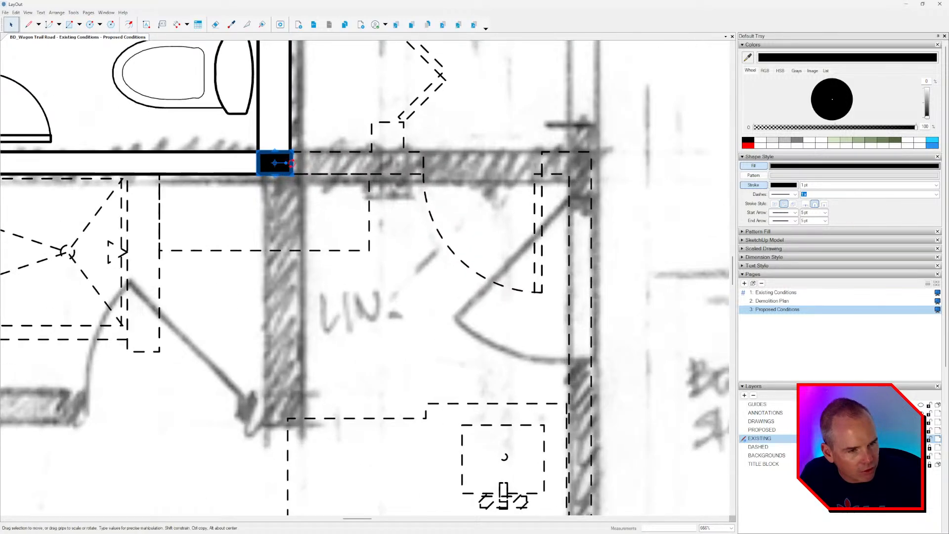
Stretch the corner rectangle's upper edge down past its lower edge to form the linen closet wall, ending at the sketched wall end.
scroll(292, 167, "down", 1)
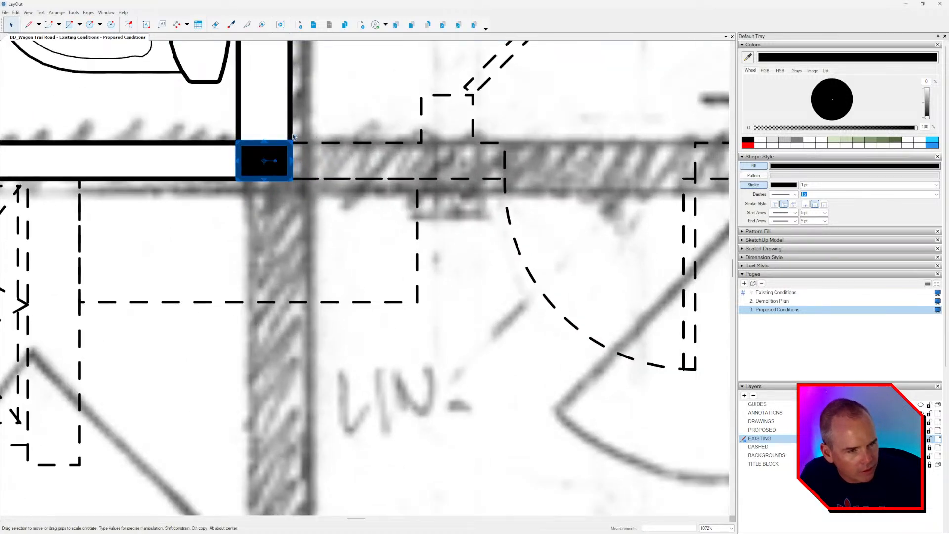
scroll(276, 138, "down", 1)
left_click_drag(275, 138, 276, 434)
scroll(309, 226, "down", 3)
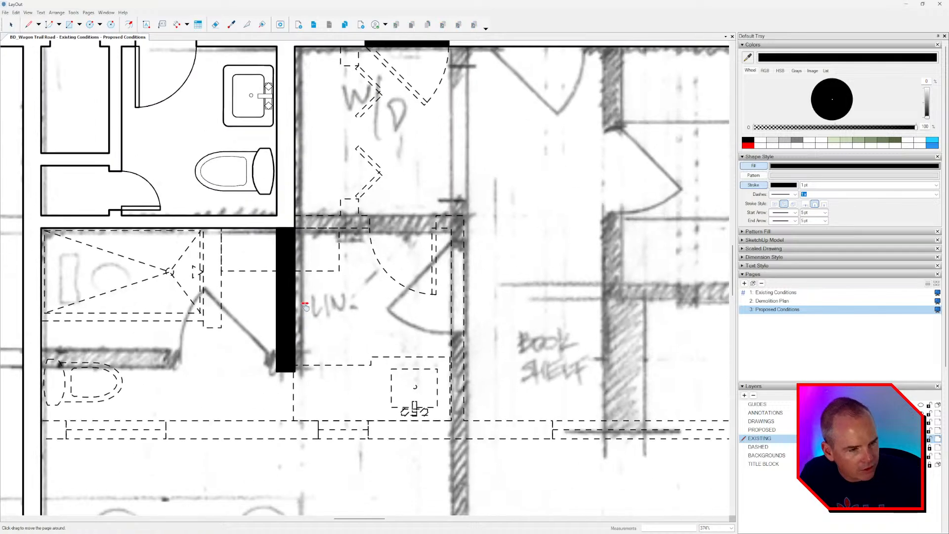
scroll(297, 166, "down", 2)
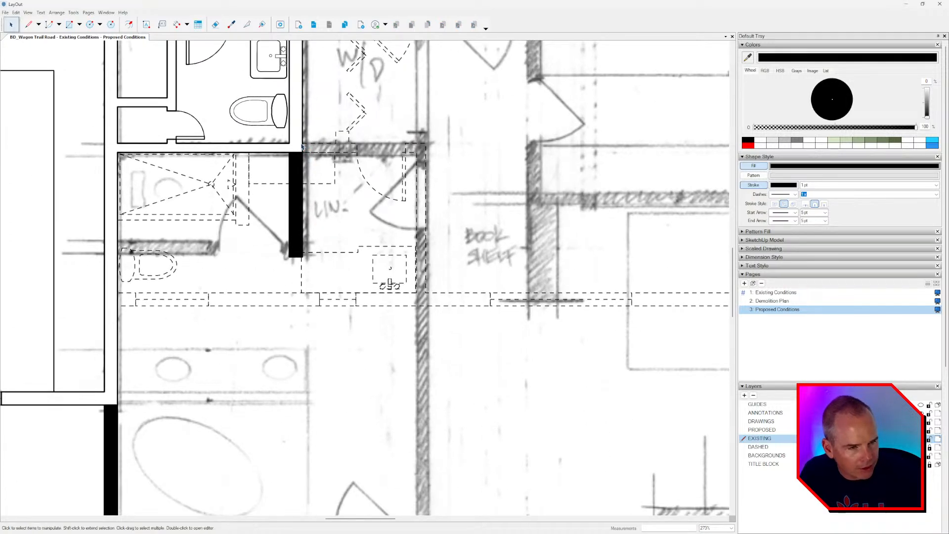
Move the black linen closet wall out of the page and into the group of the black corner walls.
middle_click_drag(302, 153, 295, 188)
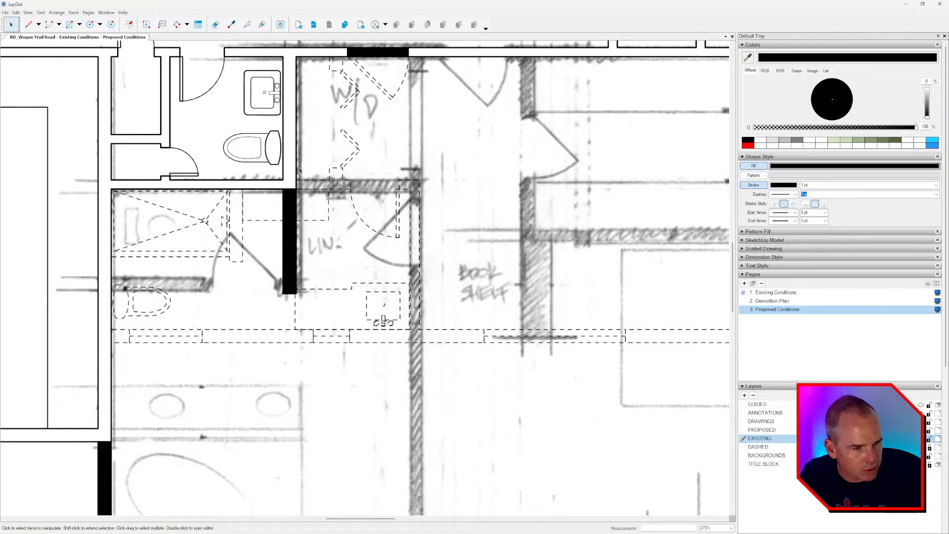
scroll(295, 195, "down", 2)
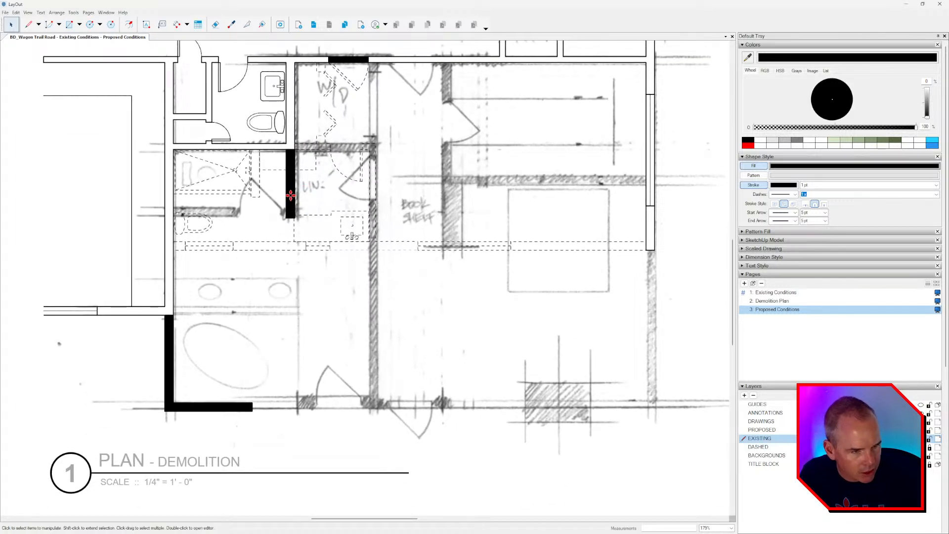
left_click(291, 191)
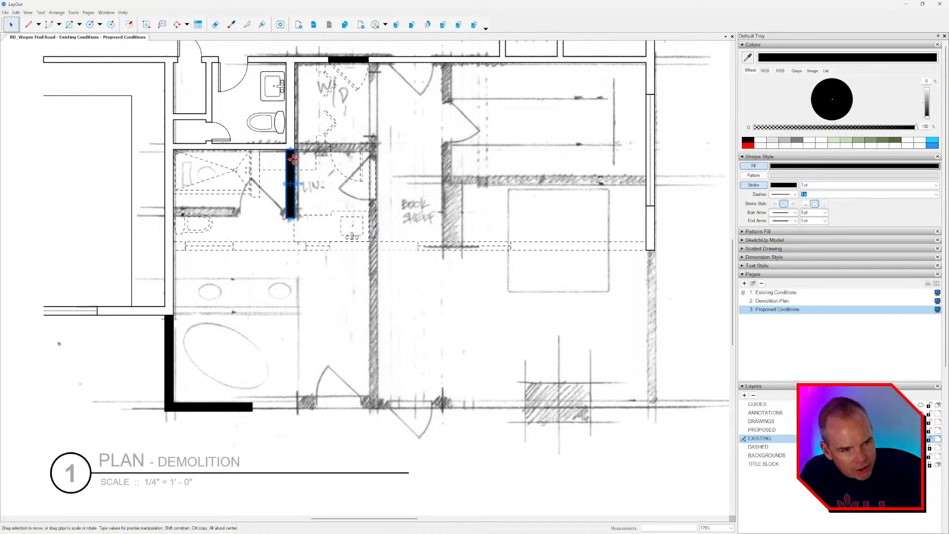
key("Delete")
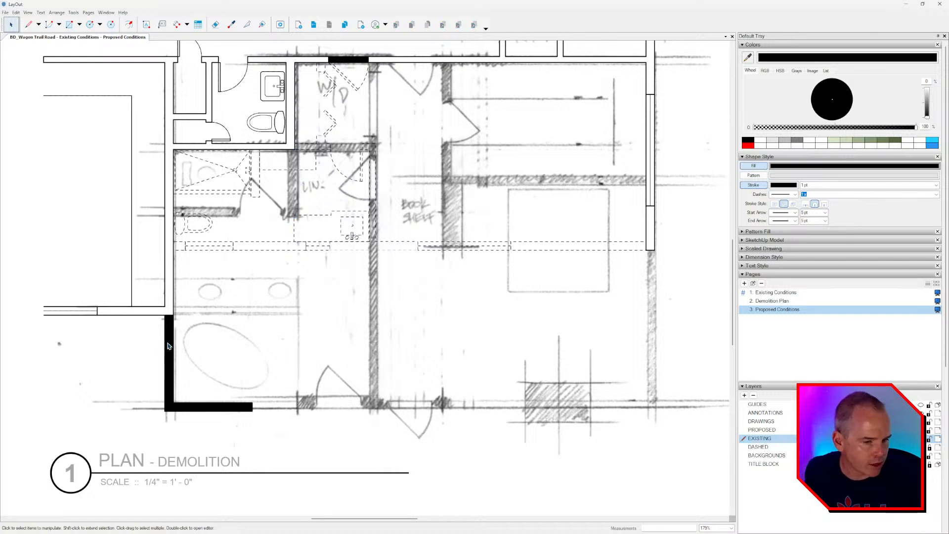
double_click(168, 346)
key("ctrl+z")
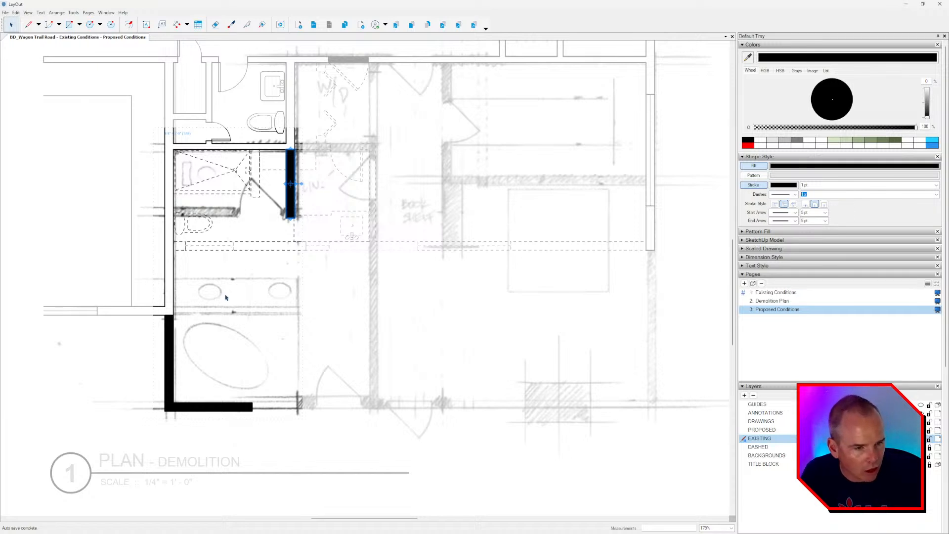
Scale the linen closet wall from its lower end to a length of 42 inches.
scroll(275, 267, "up", 3)
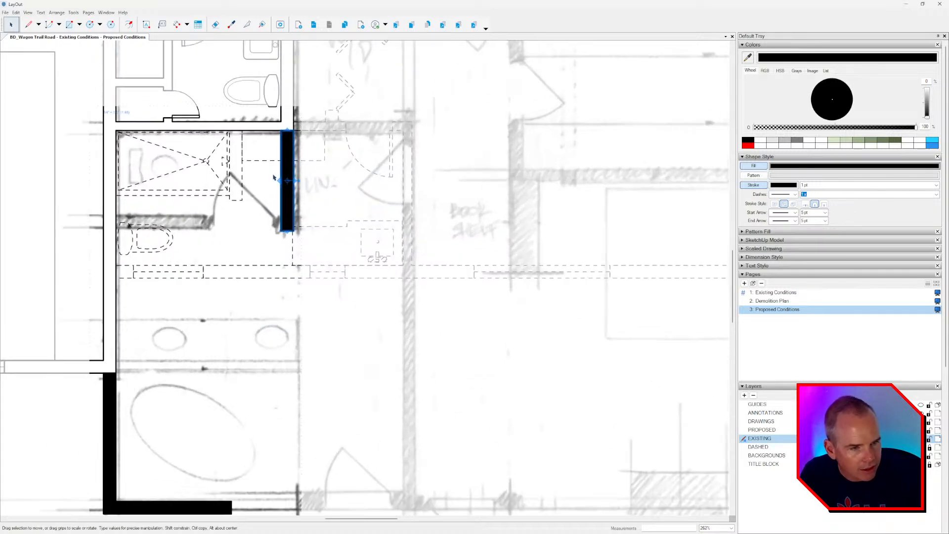
scroll(274, 177, "up", 3)
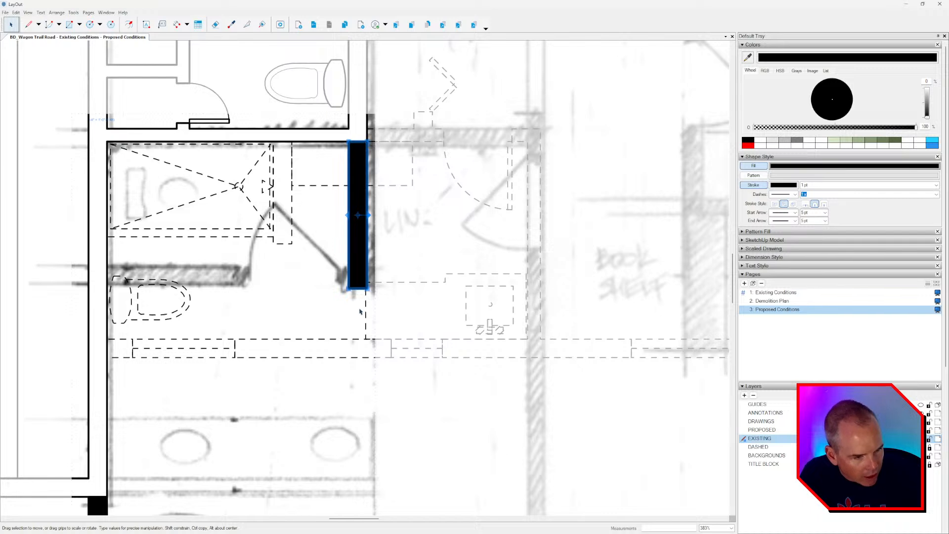
scroll(360, 291, "up", 1)
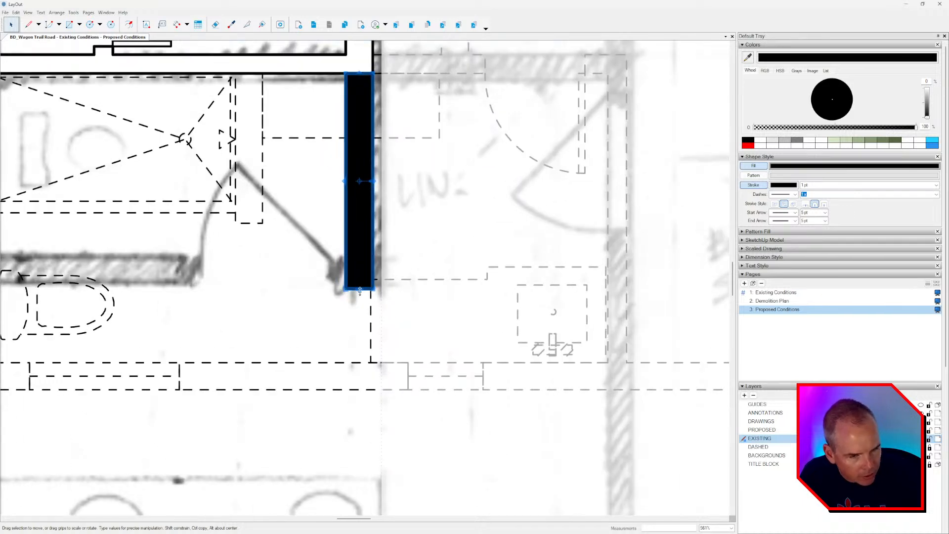
middle_click_drag(360, 291, 487, 336)
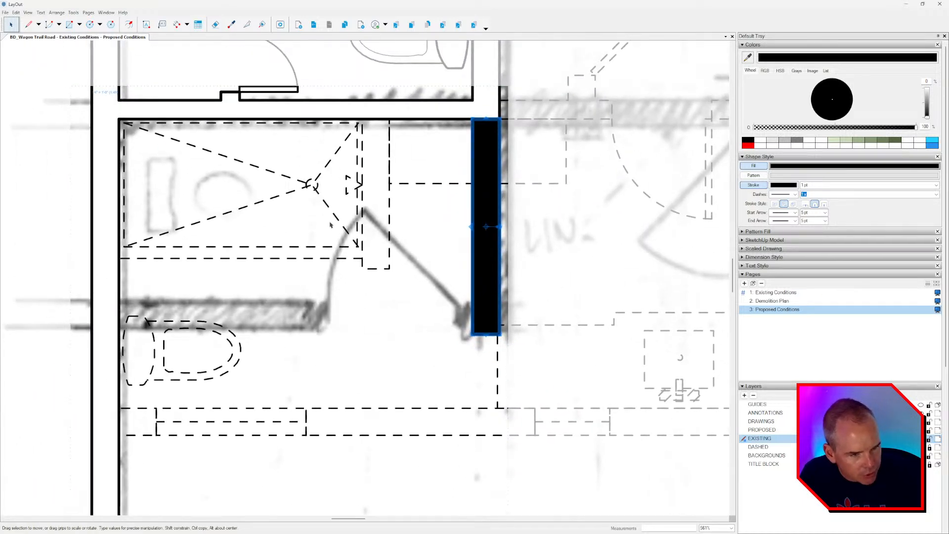
scroll(409, 298, "down", 1)
scroll(422, 315, "up", 1)
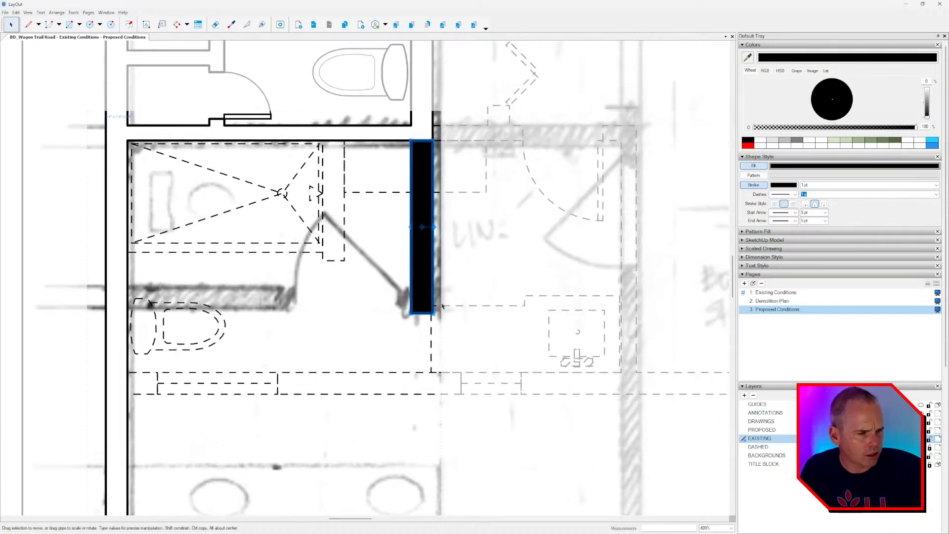
scroll(422, 315, "up", 1)
left_click_drag(422, 315, 422, 243)
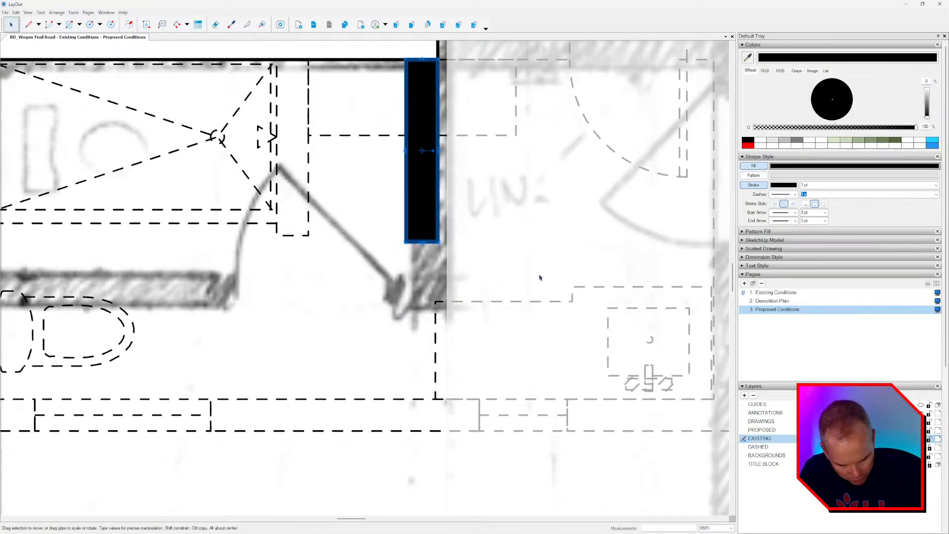
key("Return")
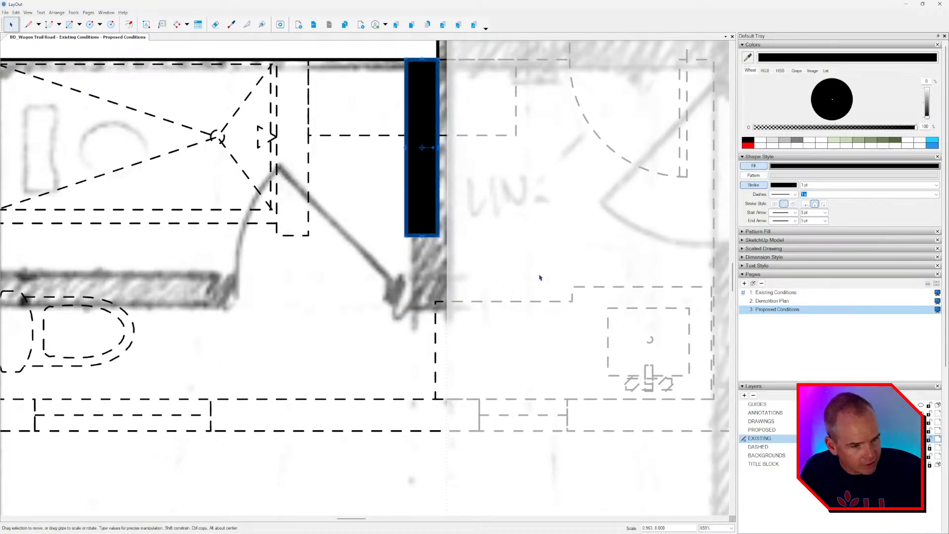
type("4")
key("Return")
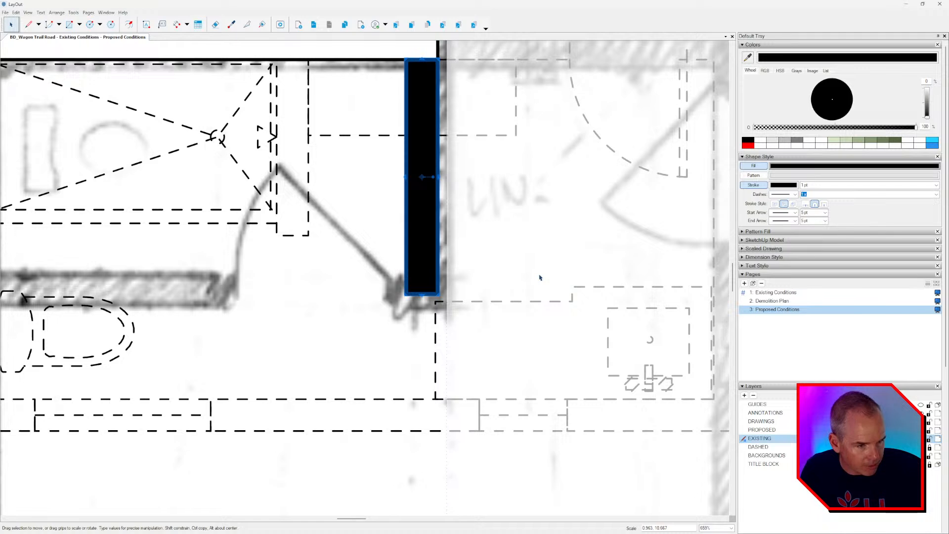
type("42")
key("Return")
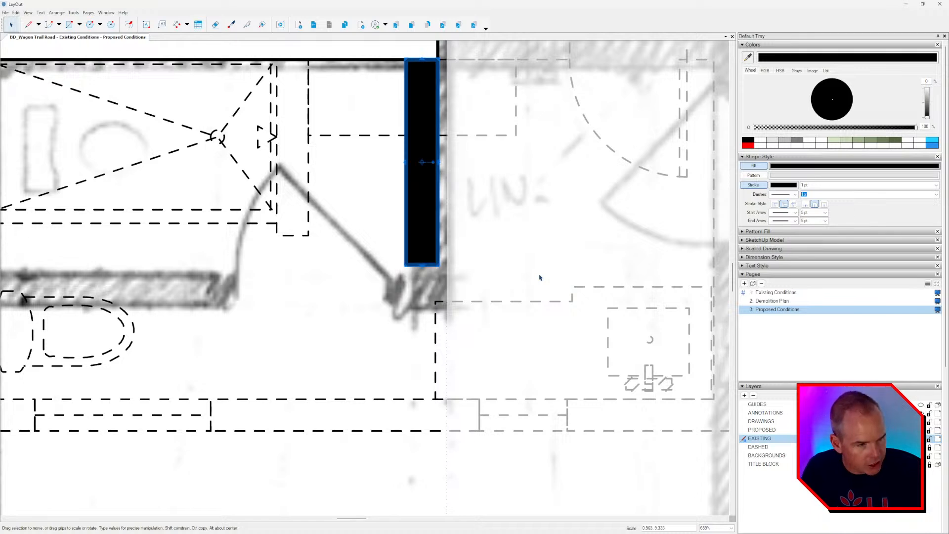
Make a horizontal rotated copy of the linen closet wall and place it flush against the wall's lower end.
scroll(512, 256, "down", 1)
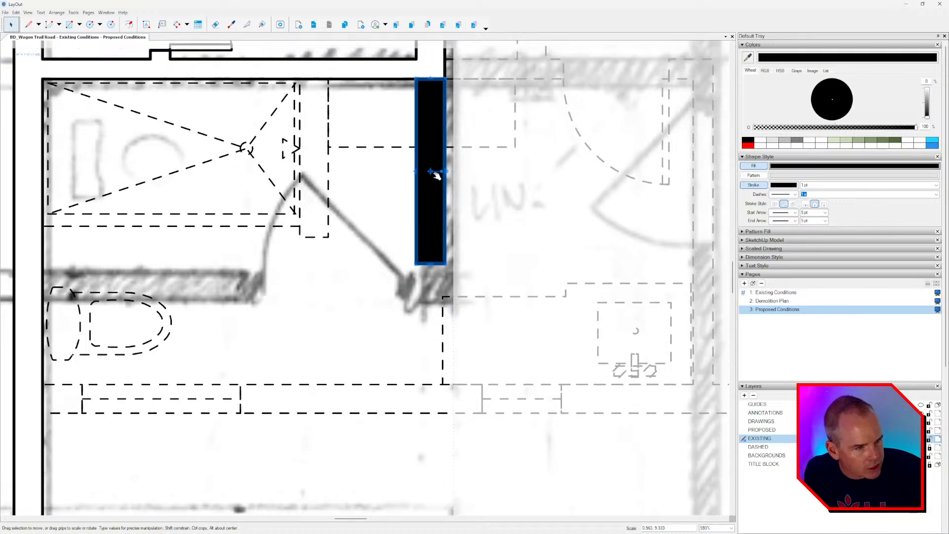
mouse_move(432, 265)
left_mouse_down("ctrl")
mouse_move(419, 222)
mouse_move(416, 262)
mouse_move(446, 267)
left_mouse_up("ctrl")
scroll(447, 267, "down", 5)
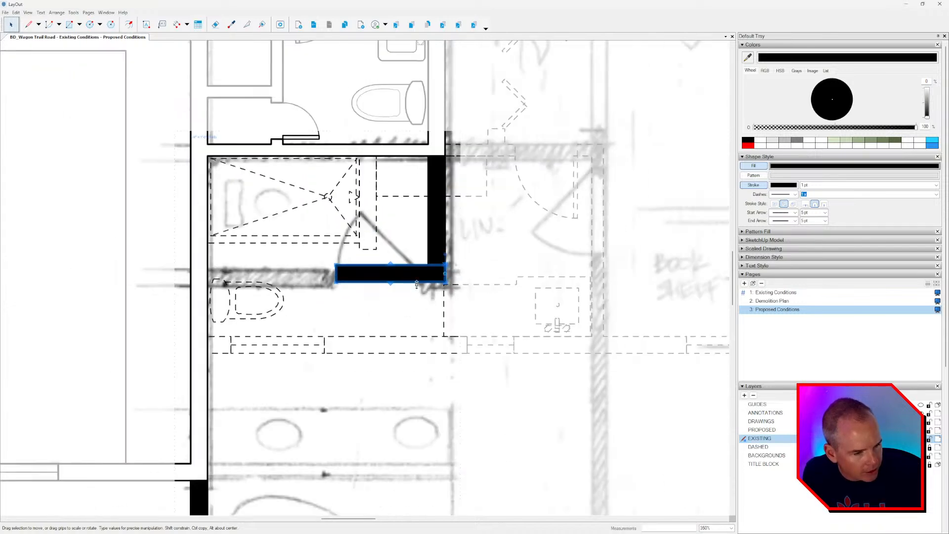
Reduce the horizontal copy to a 3-inch door jamb stub beside the wall and extend it across to the wall's outer face.
scroll(406, 277, "up", 3)
scroll(457, 265, "up", 3)
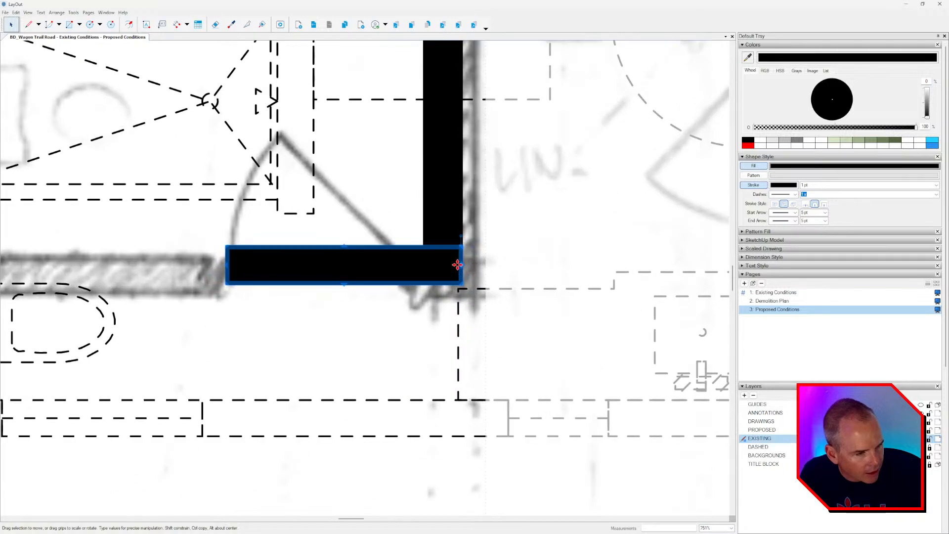
left_click_drag(227, 264, 315, 265)
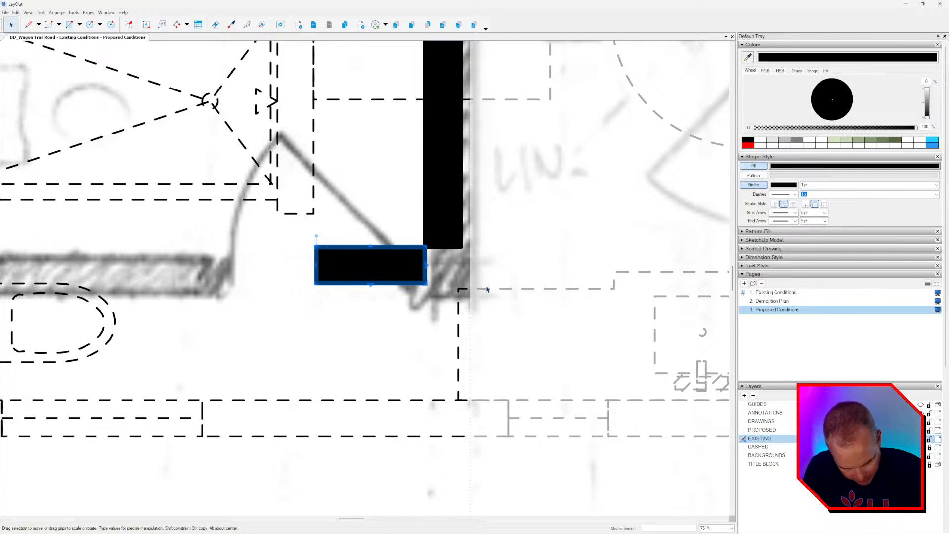
type("-3\"")
key("Return")
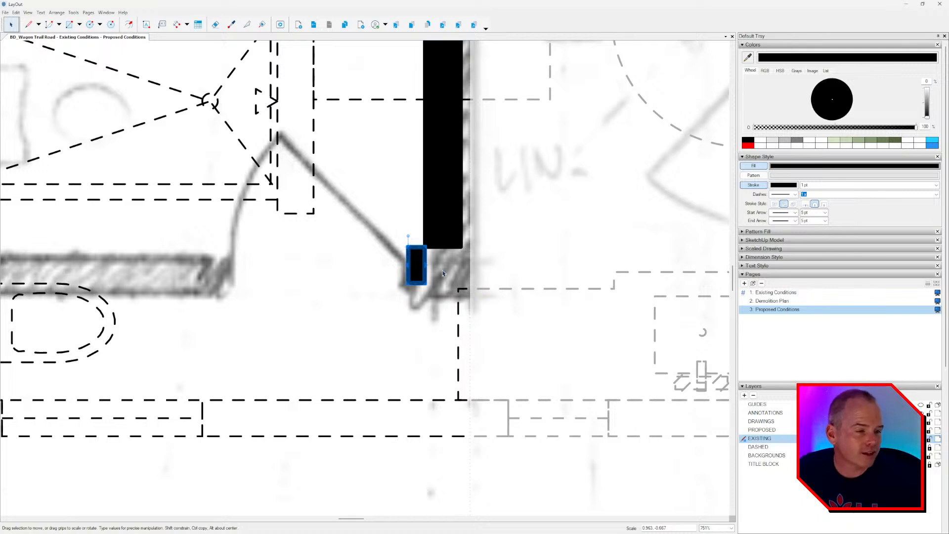
left_click_drag(426, 265, 463, 265)
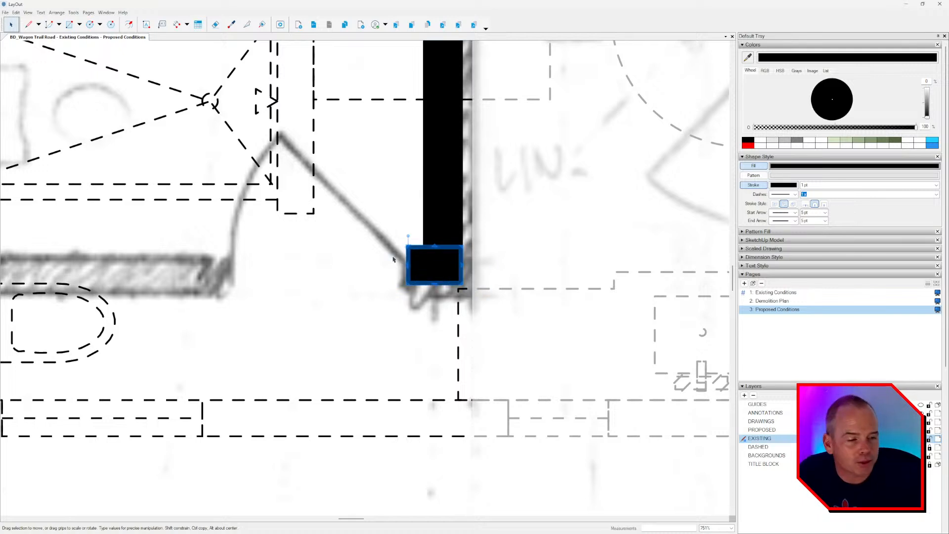
Copy the jamb stub against its door-side edge and set the copy's width to 32 inches to mark the door opening.
middle_click_drag(446, 275, 455, 280)
scroll(456, 279, "up", 3)
left_click_drag(478, 266, 88, 278)
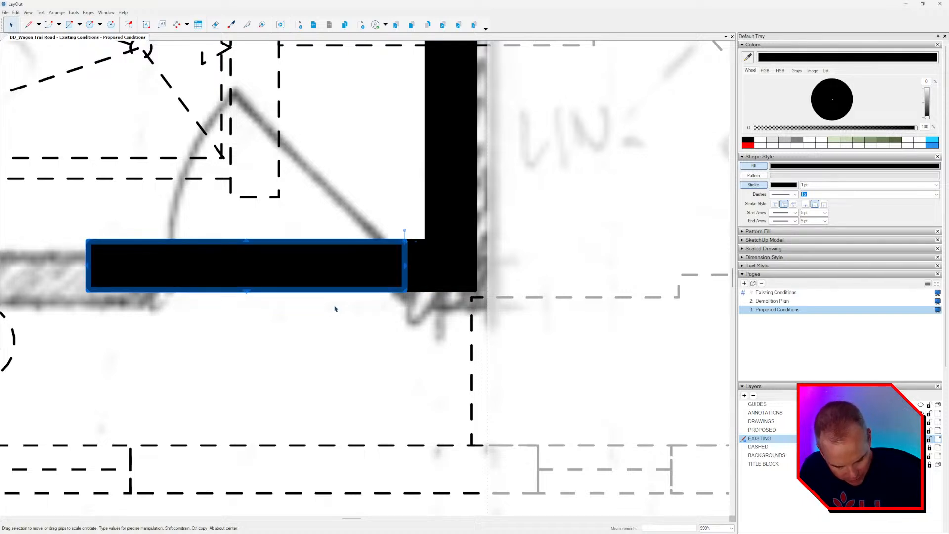
key("Return")
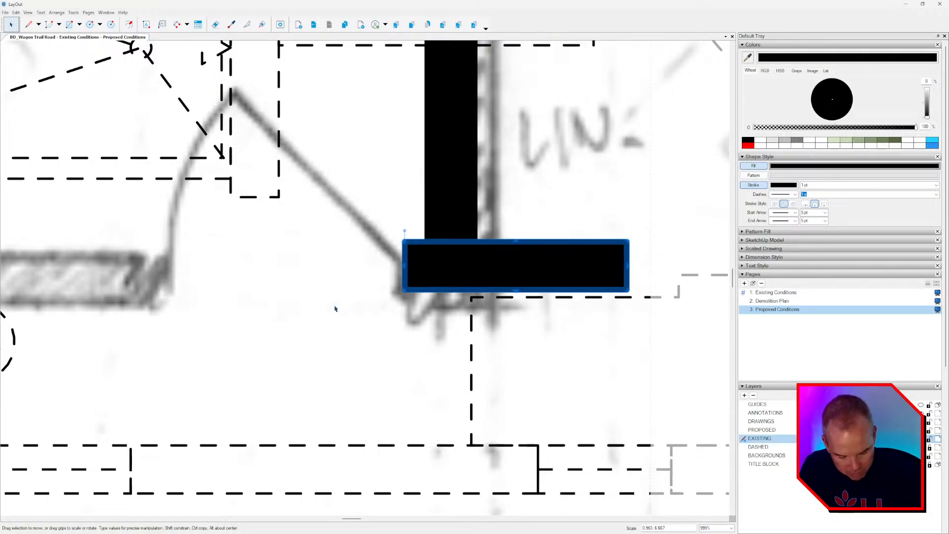
type("-30")
key("Return")
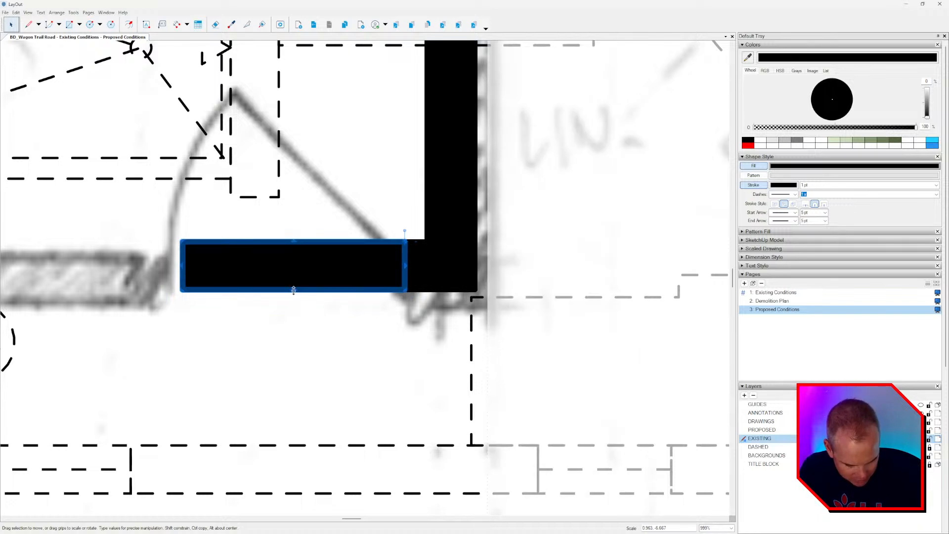
type("-32")
key("Return")
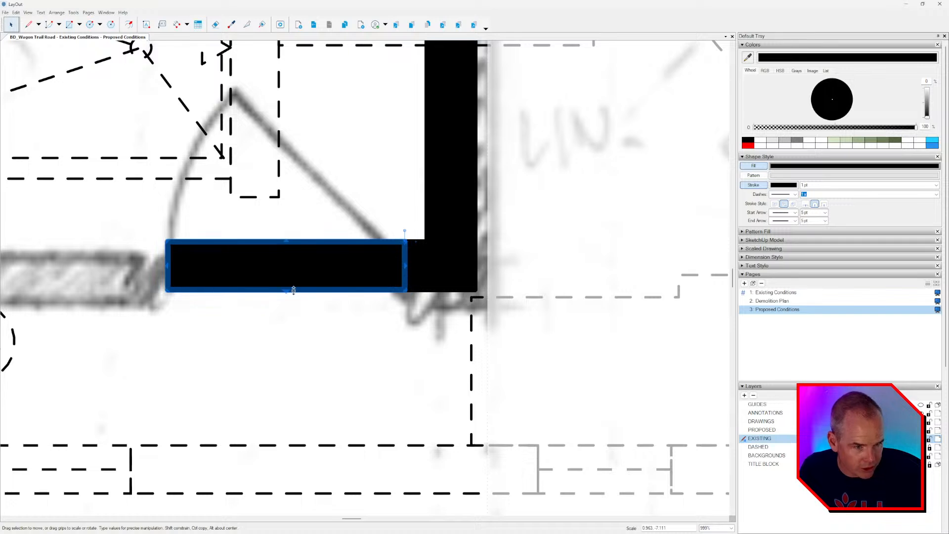
Flip the 32-inch block across its far edge and stretch it to the existing wall to form the toilet room's horizontal wall.
scroll(378, 265, "down", 3)
scroll(515, 304, "down", 1)
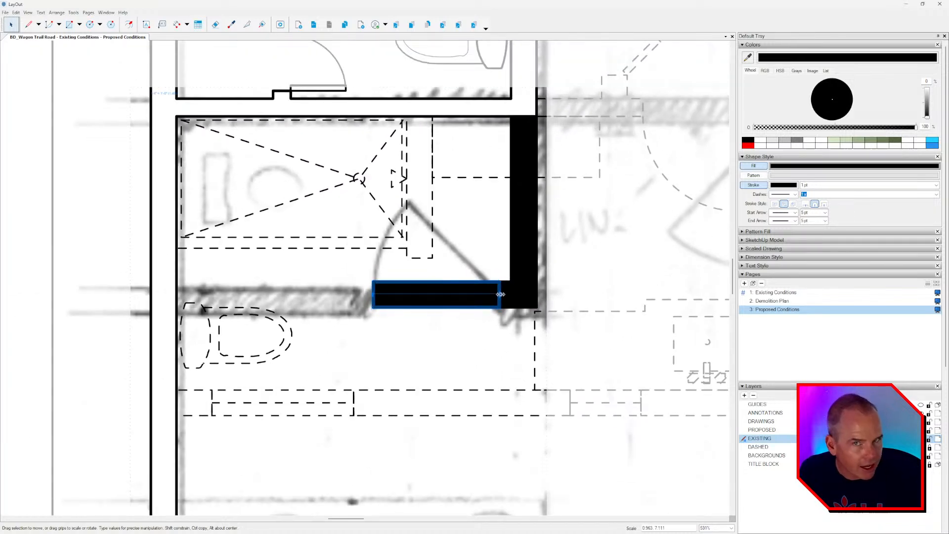
left_click_drag(499, 295, 175, 301)
scroll(465, 292, "up", 3)
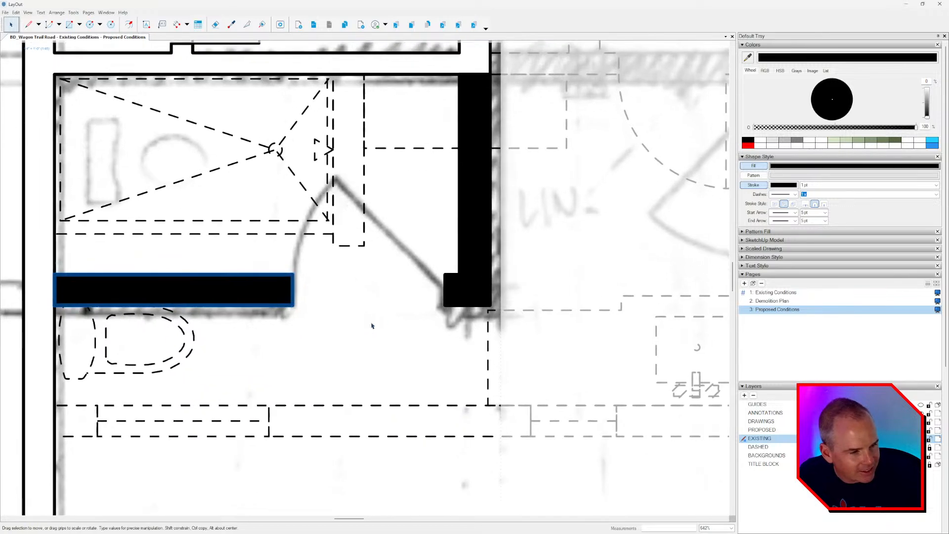
Change the door jamb stub's projection to 4.5 inches and extend it back to the vertical wall's outer face.
left_click(462, 278)
scroll(462, 320, "up", 1)
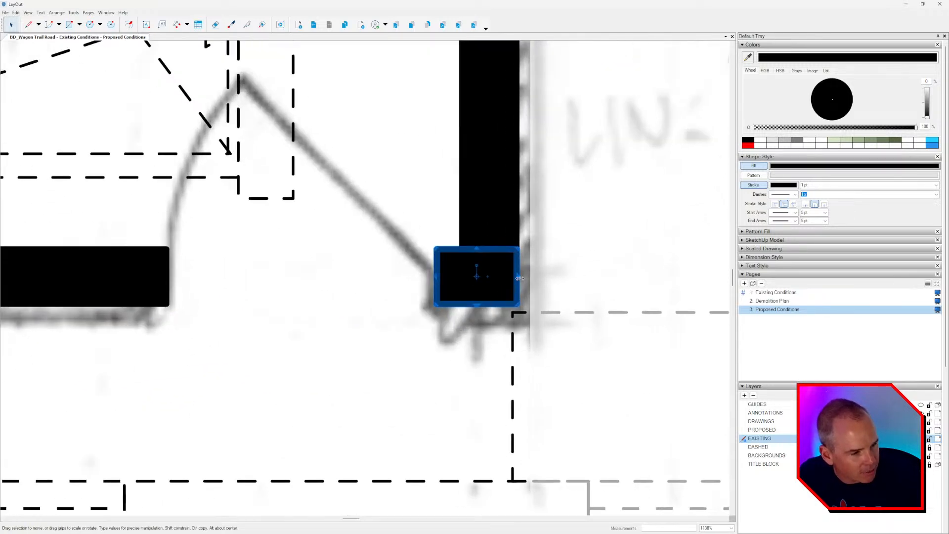
left_click_drag(509, 275, 270, 276)
type("4.5\"")
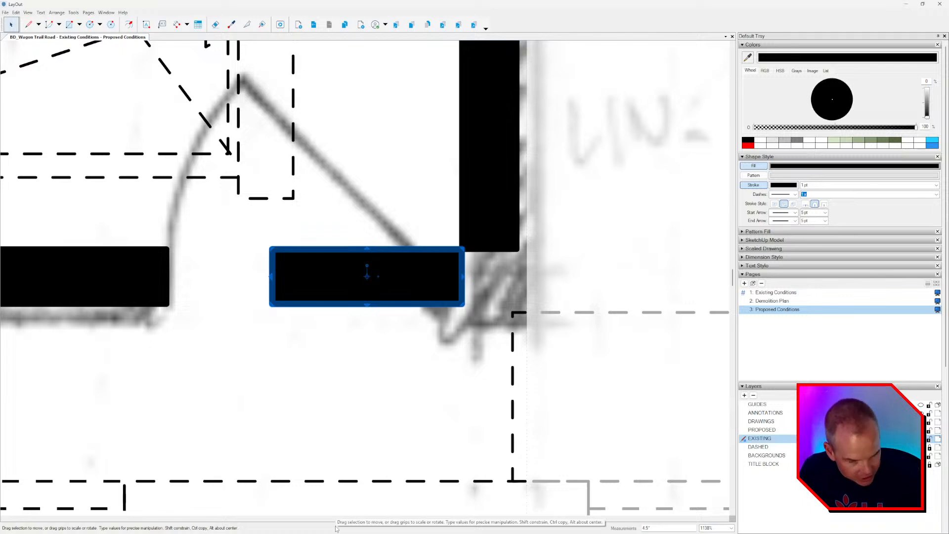
key("Return")
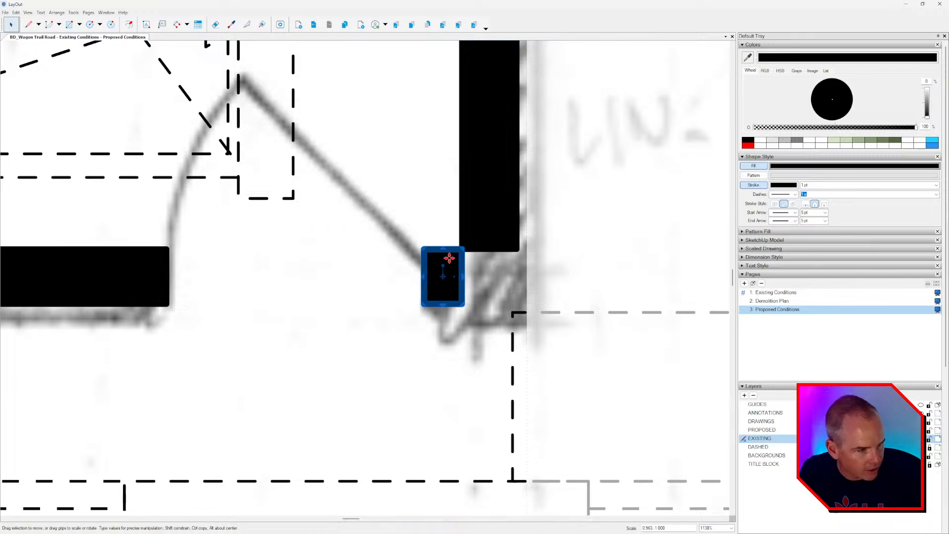
left_click_drag(464, 276, 518, 276)
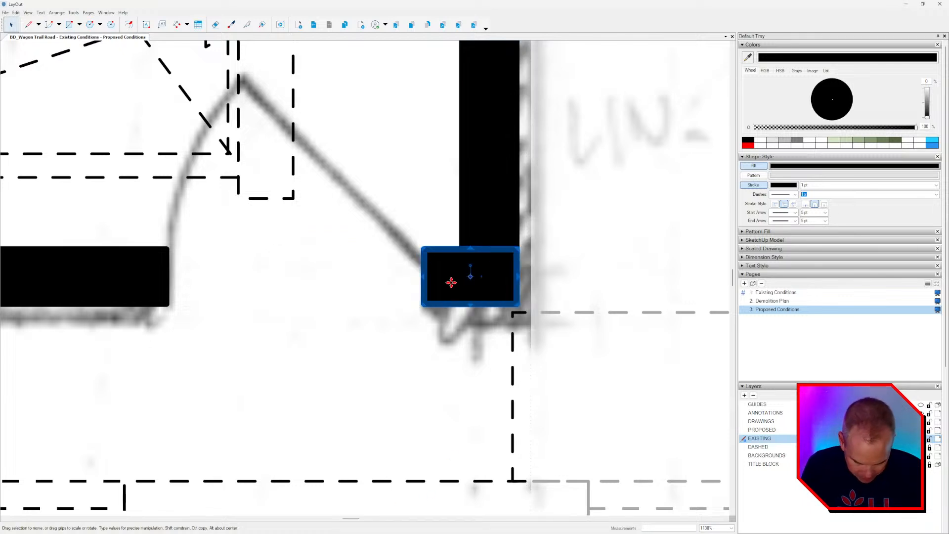
Check the jamb stub's projection with a temporary line from the vertical wall's inner face to the stub's corner.
key("l")
left_click(462, 249)
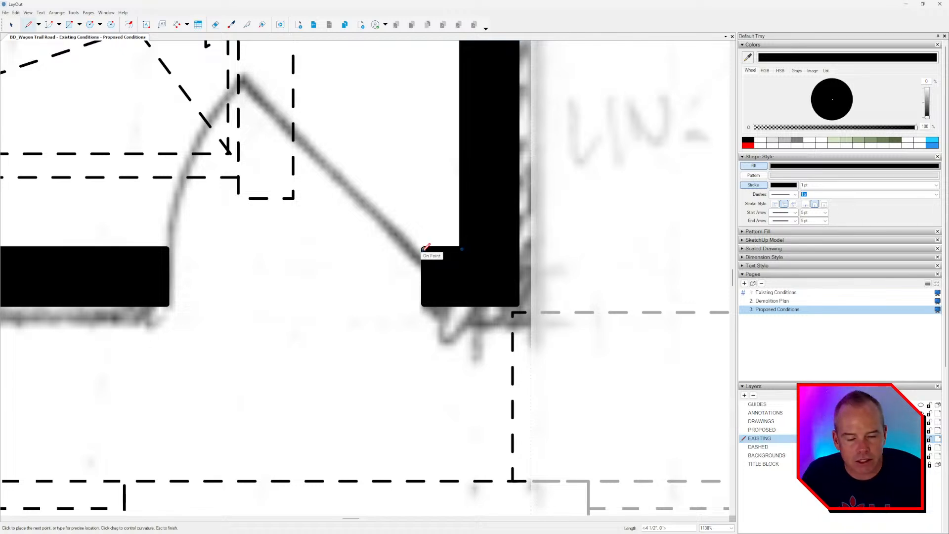
key("Escape")
Reposition the horizontal toilet room wall 32 inches from the jamb stub and trim its other end to the existing wall's face.
scroll(346, 289, "down", 3)
middle_click_drag(339, 297, 423, 319)
key("space")
left_click(298, 300)
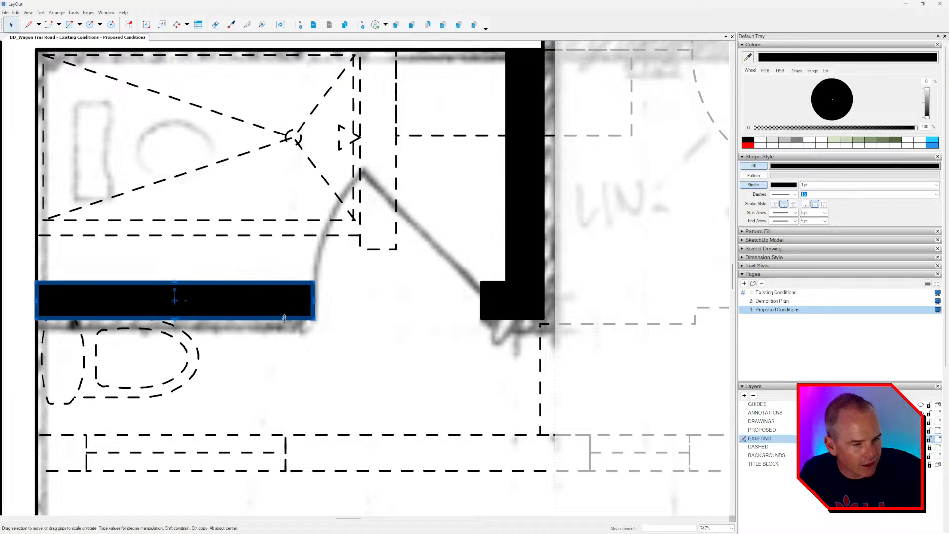
left_click_drag(272, 301, 330, 296)
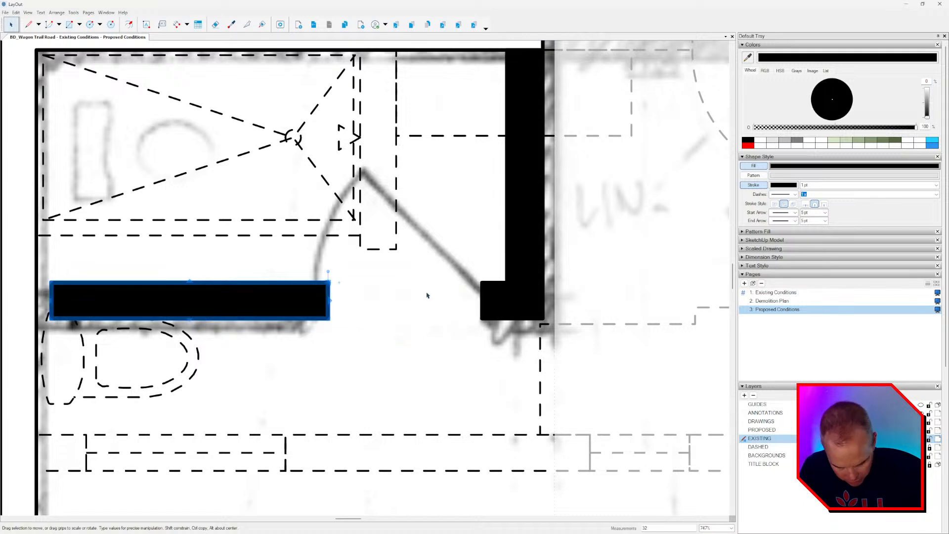
key("Left")
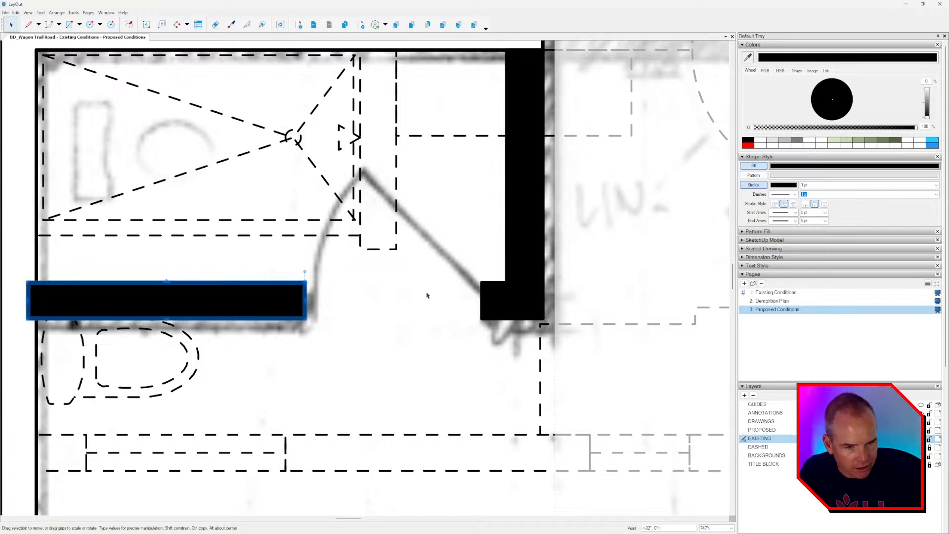
left_click_drag(28, 300, 38, 300)
scroll(220, 291, "down", 3)
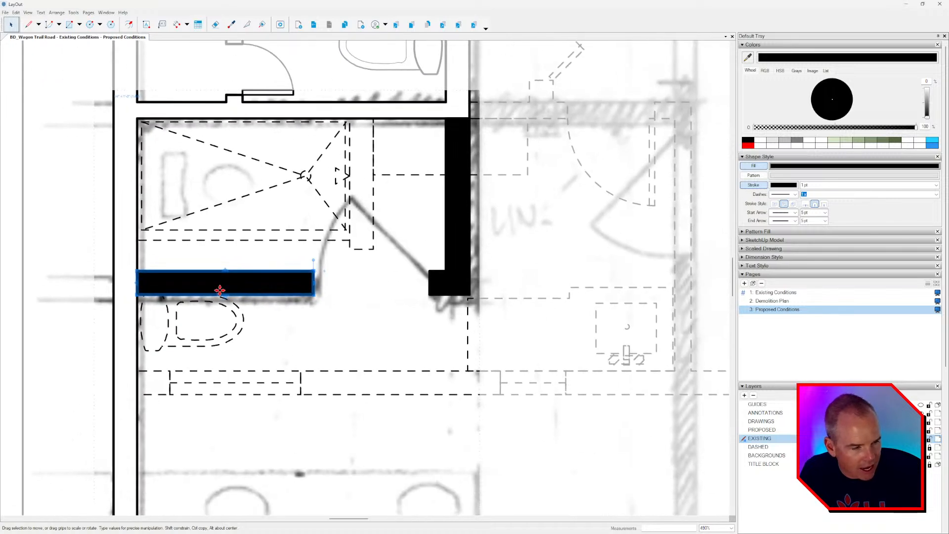
Reduce the horizontal toilet room wall's thickness to 3.5 inches and lower the door jamb stub's upper edge to match it.
scroll(232, 297, "down", 1)
left_click(329, 296)
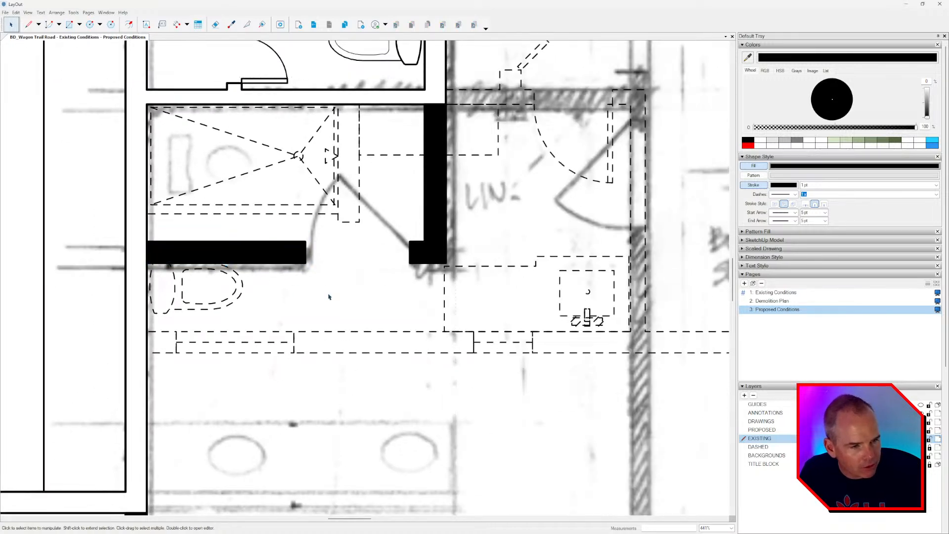
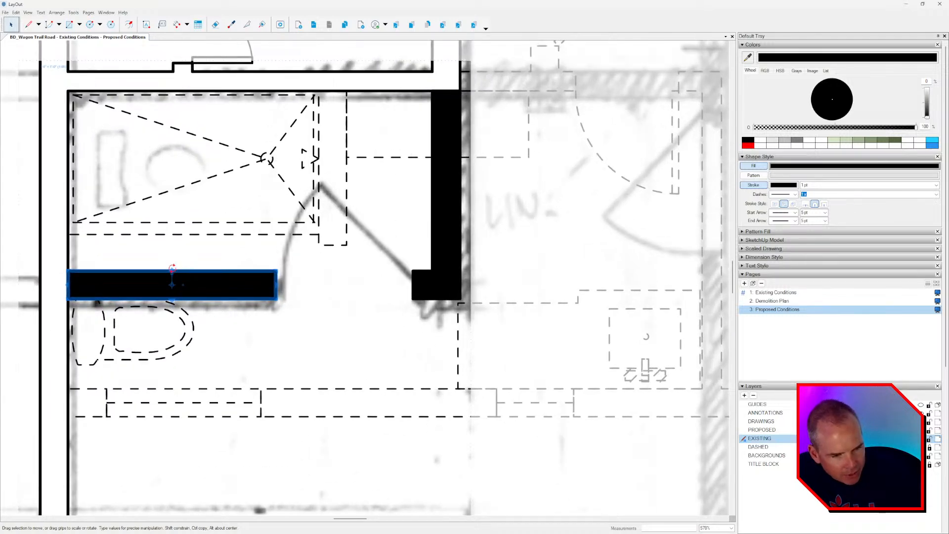
scroll(172, 271, "up", 4)
left_click_drag(172, 272, 172, 284)
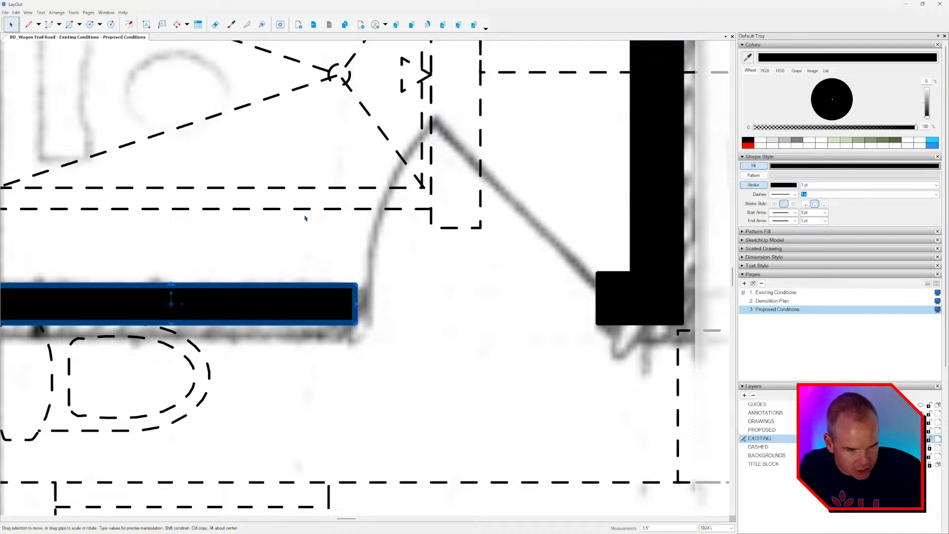
key("Return")
scroll(325, 220, "down", 2)
middle_click_drag(325, 237, 151, 237)
scroll(151, 237, "up", 1)
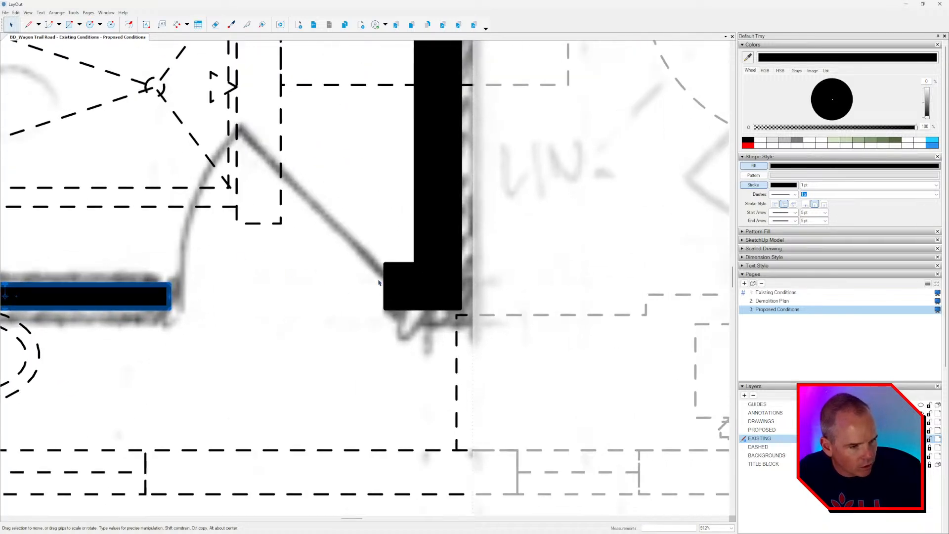
left_click(387, 278)
left_click_drag(422, 262, 171, 283)
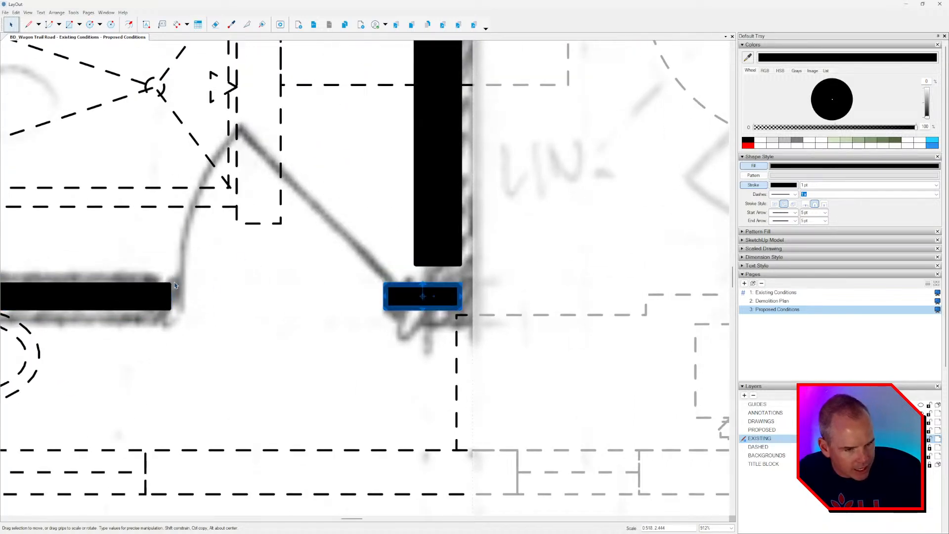
Thin the vertical toilet room wall by bringing in its inner face, undoing the oversized attempt.
scroll(330, 364, "down", 3)
middle_click_drag(374, 309, 341, 362)
left_click(374, 285)
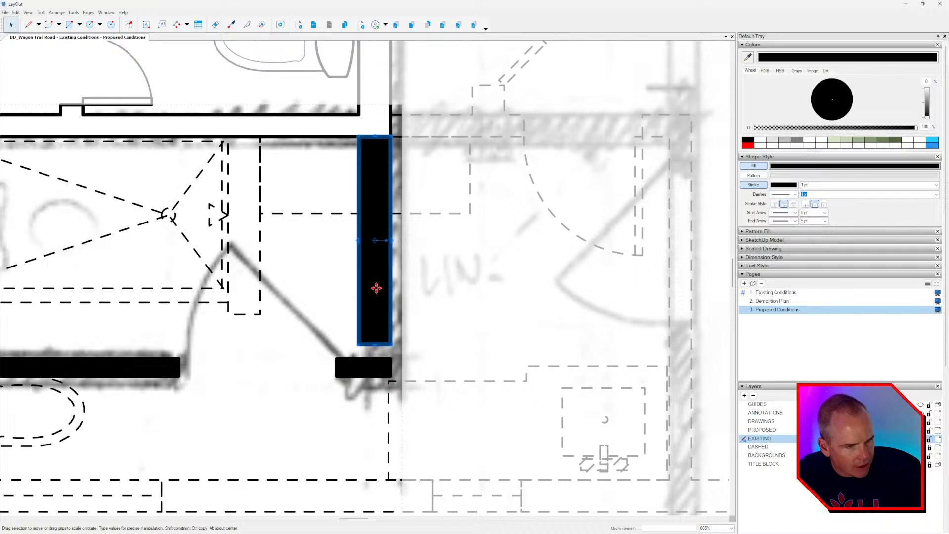
left_click_drag(363, 244, 374, 246)
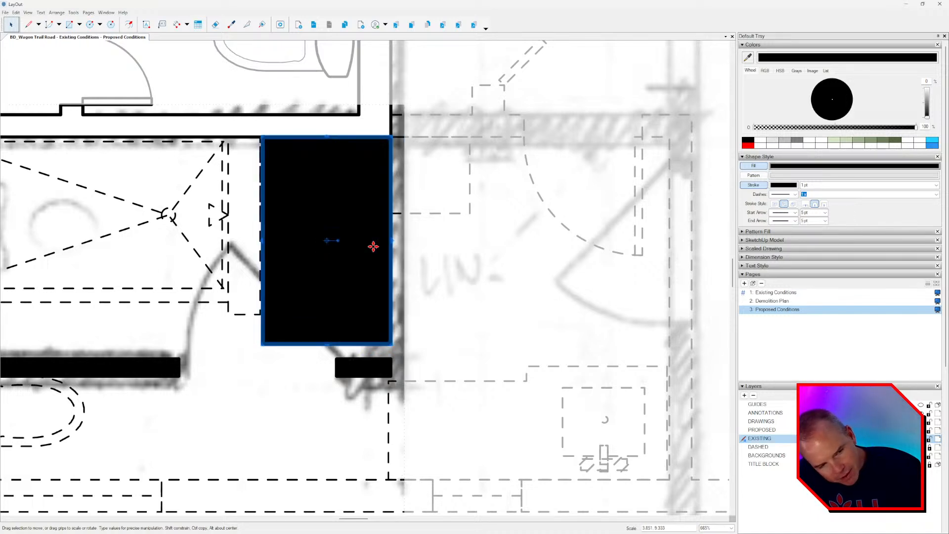
key("ctrl+z")
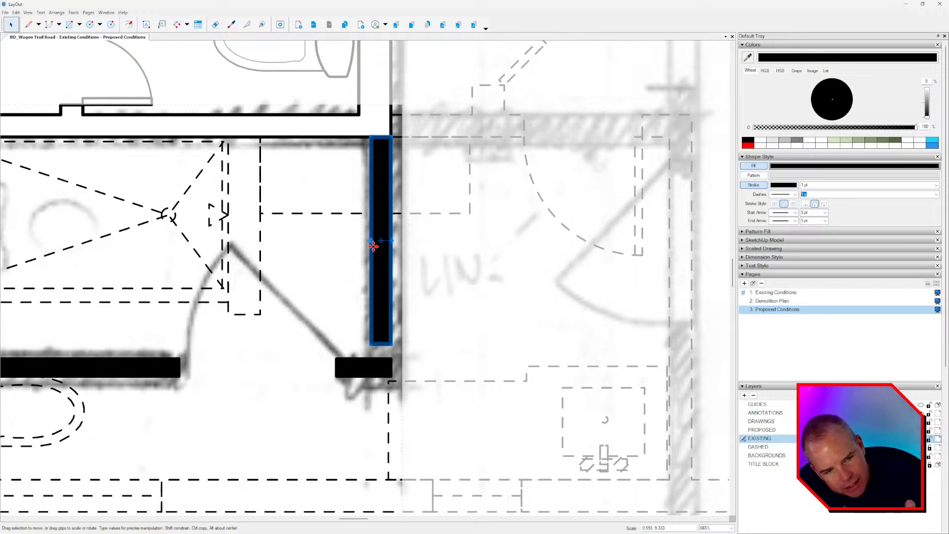
scroll(333, 188, "down", 1)
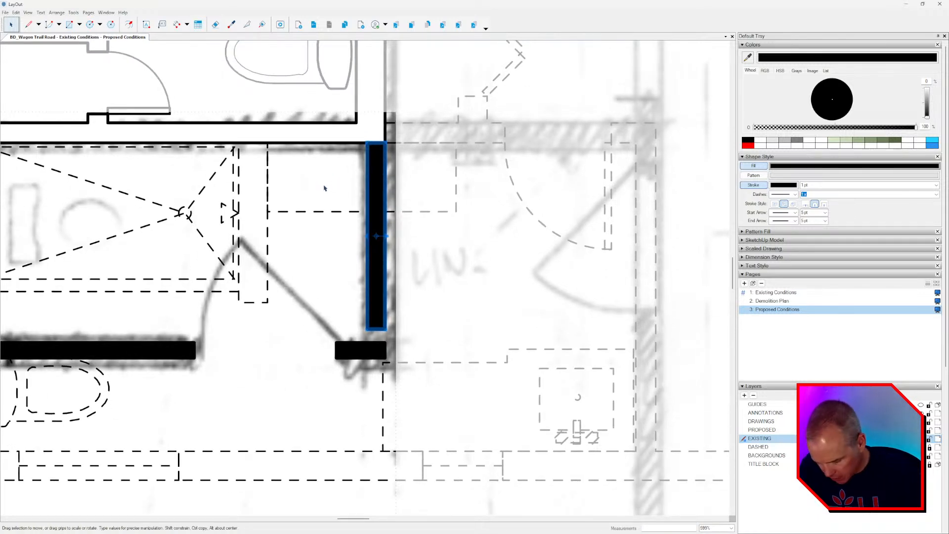
Check the thickness of the existing walls around the upper bathroom with temporary lines.
scroll(316, 164, "up", 1)
key("l")
left_click(310, 136)
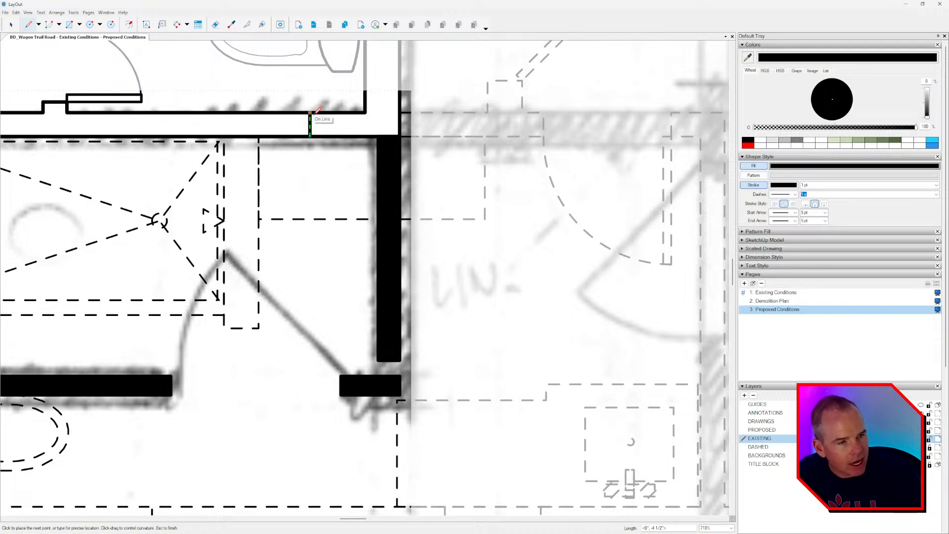
key("Escape")
left_click(365, 79)
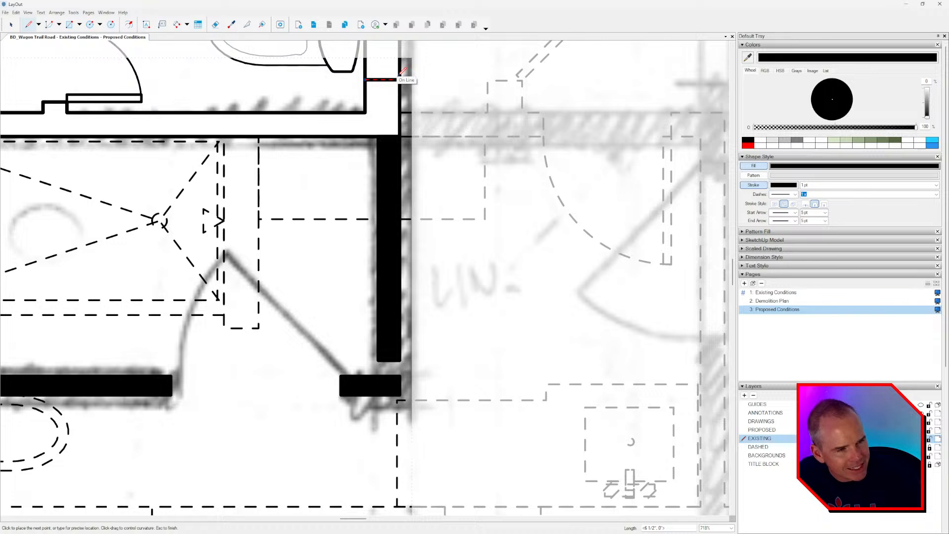
key("Escape")
middle_click_drag(403, 116, 403, 176)
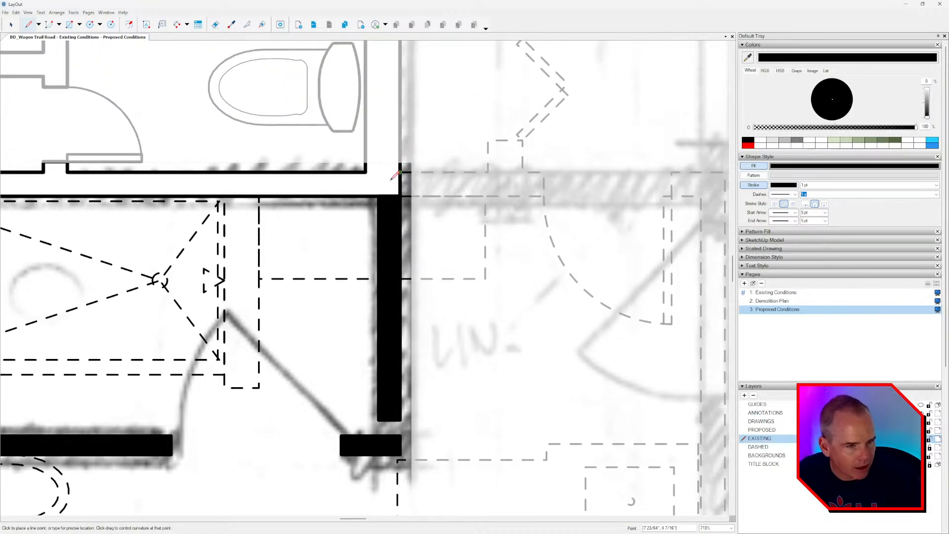
left_click(315, 172)
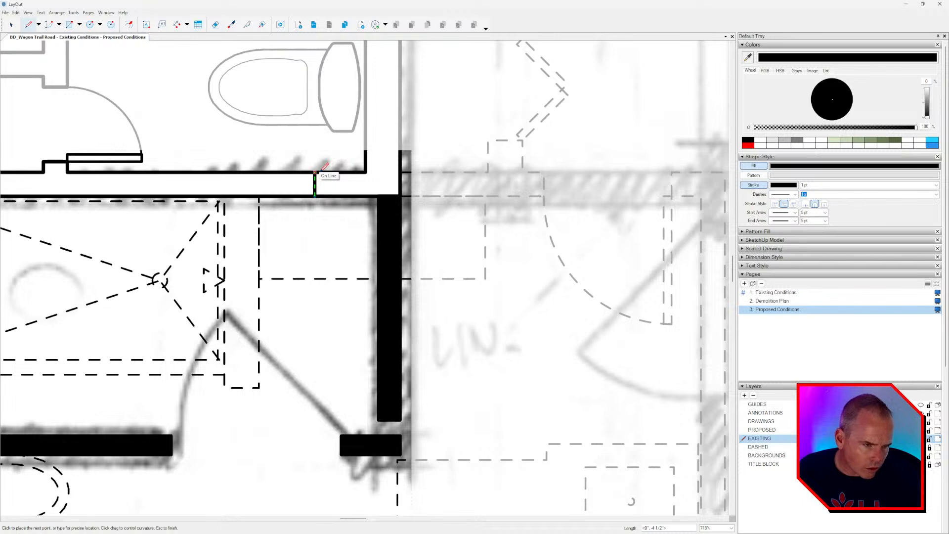
key("Escape")
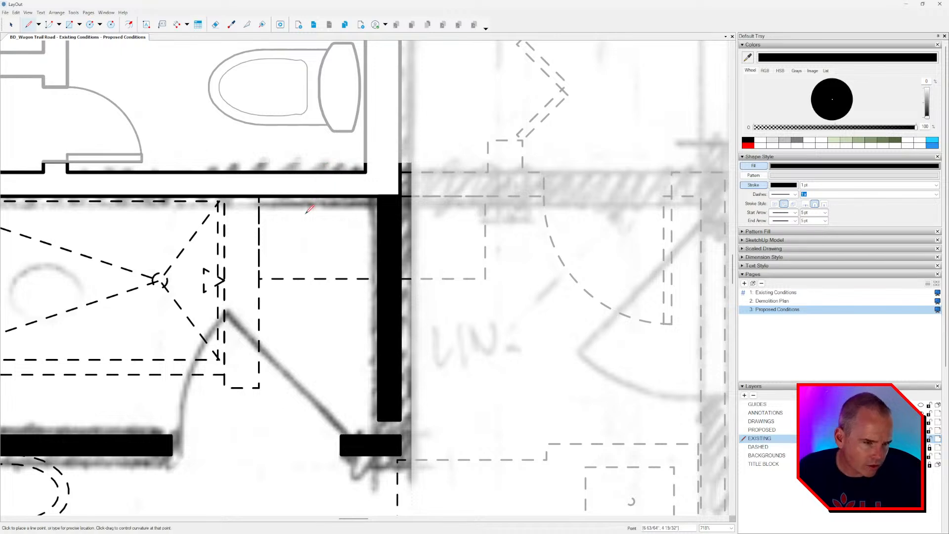
Check the new vertical wall's thickness with a temporary line across it.
scroll(326, 212, "down", 2)
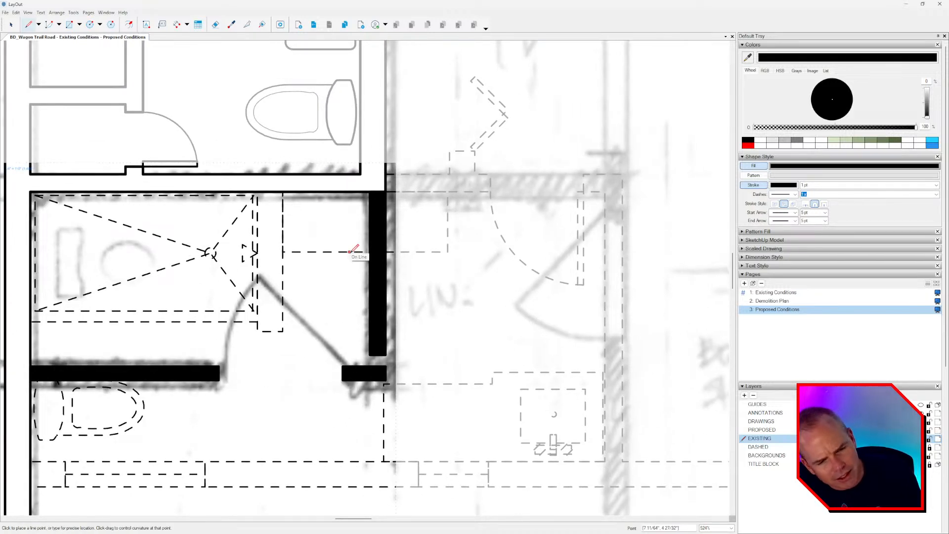
left_click(370, 220)
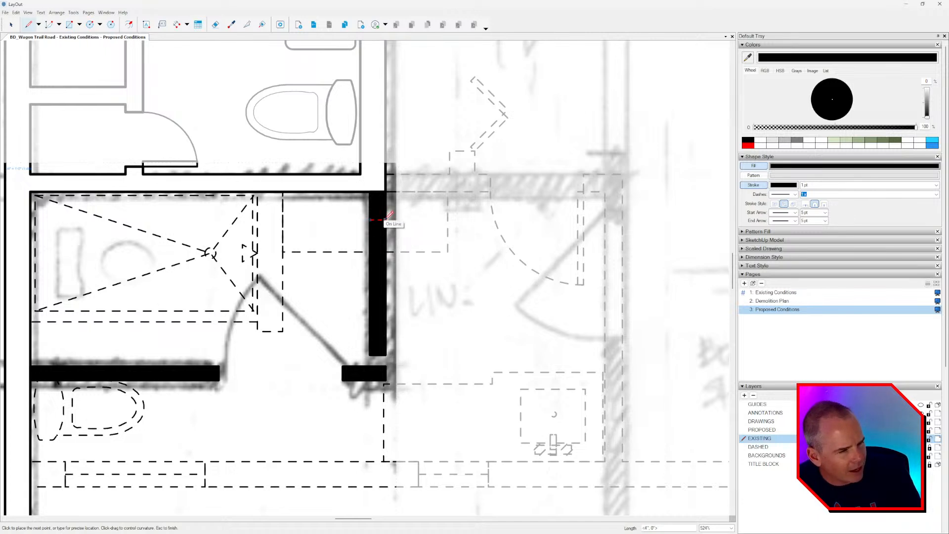
key("space")
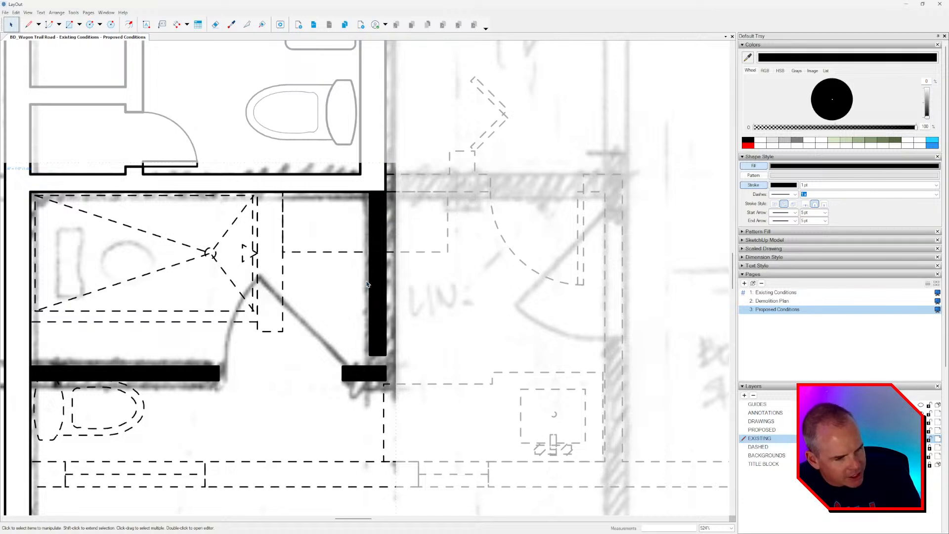
Move the horizontal toilet room wall and the jamb stub together up against the vertical wall's lower end.
scroll(366, 285, "up", 3)
left_click(378, 310)
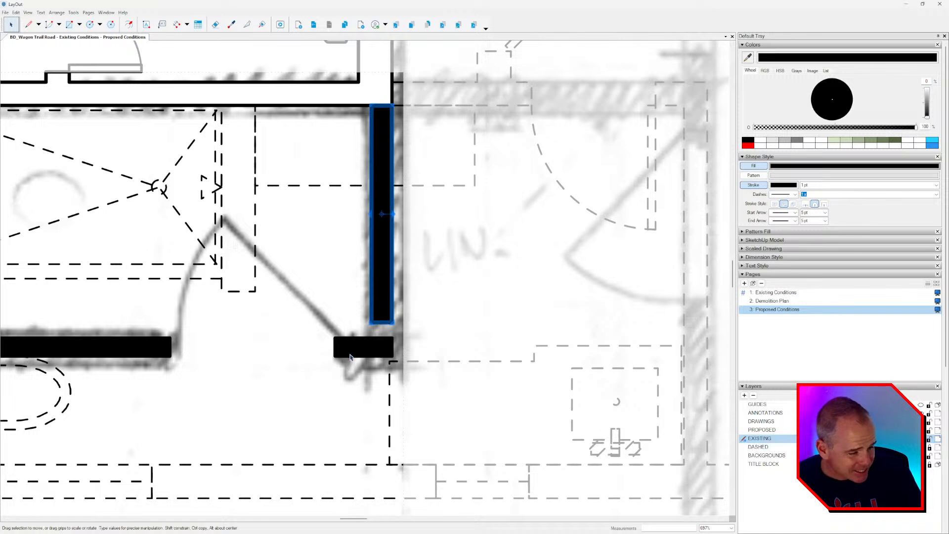
middle_click_drag(350, 357, 402, 329)
left_click(184, 318)
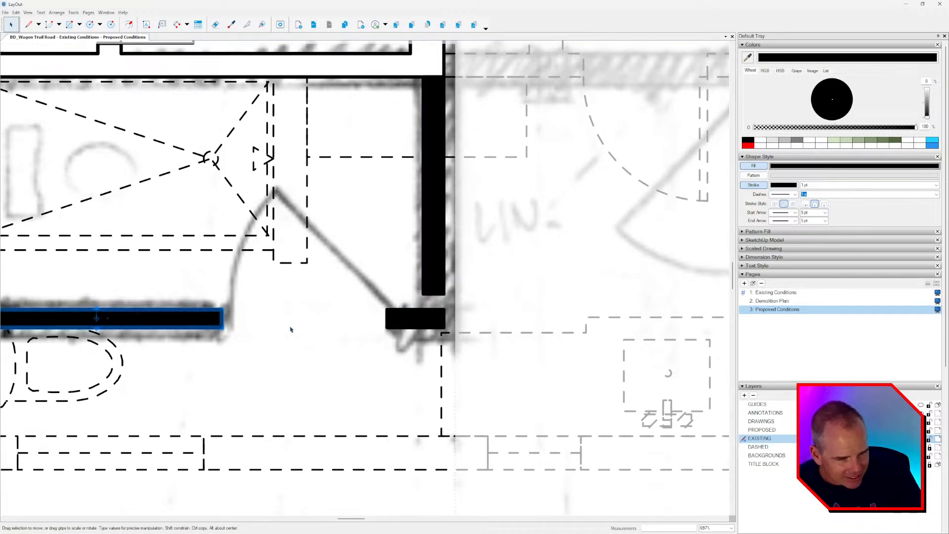
left_click(418, 321, "shift")
scroll(406, 319, "up", 2)
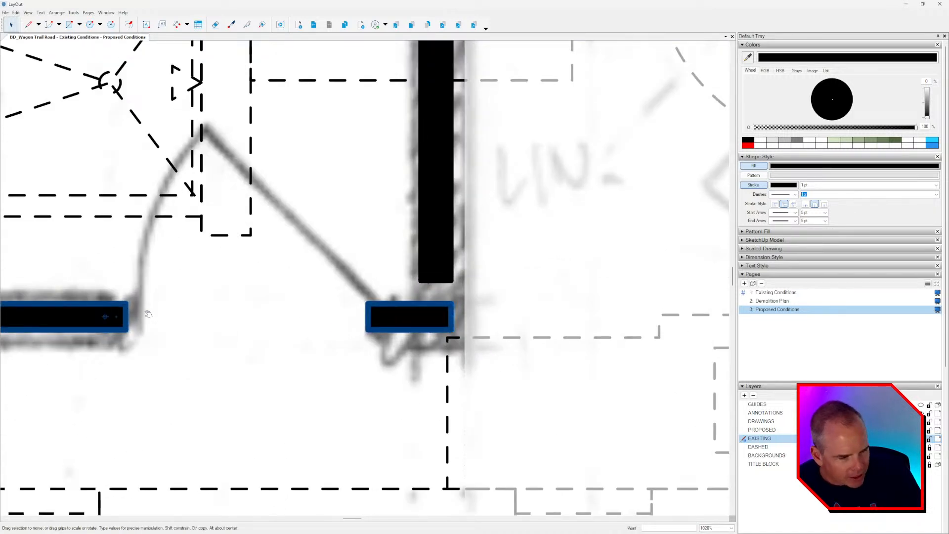
scroll(443, 309, "down", 5)
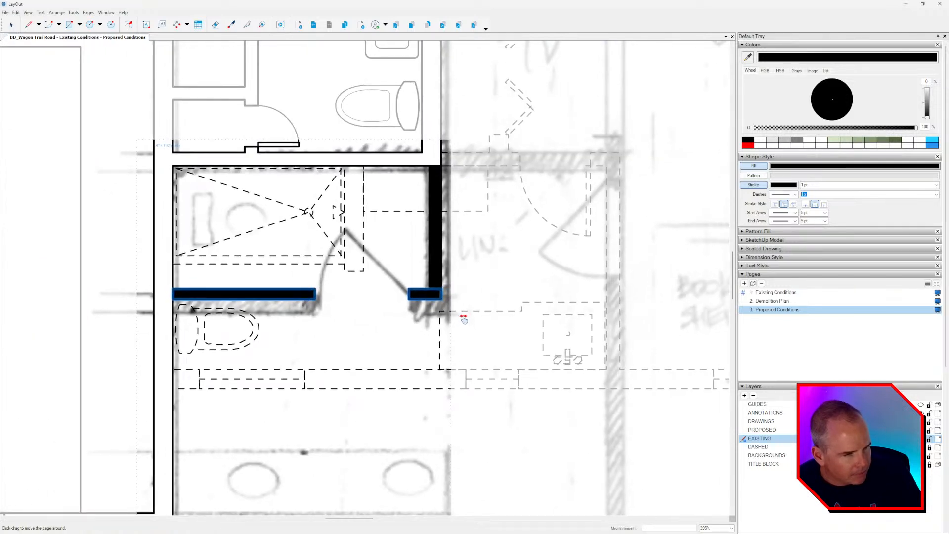
left_click(465, 323)
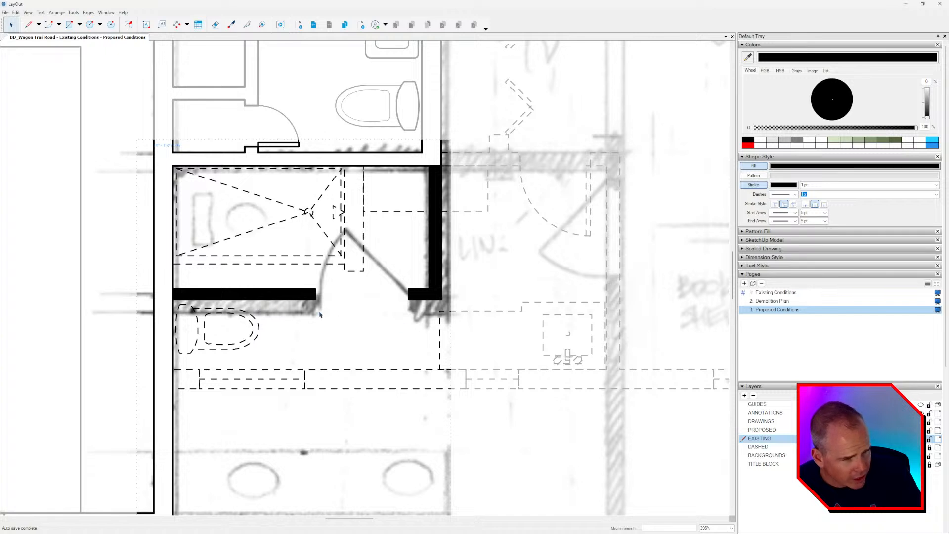
Measure the toilet room's clear depth from the horizontal wall's corner to the existing wall's face.
scroll(383, 307, "down", 2)
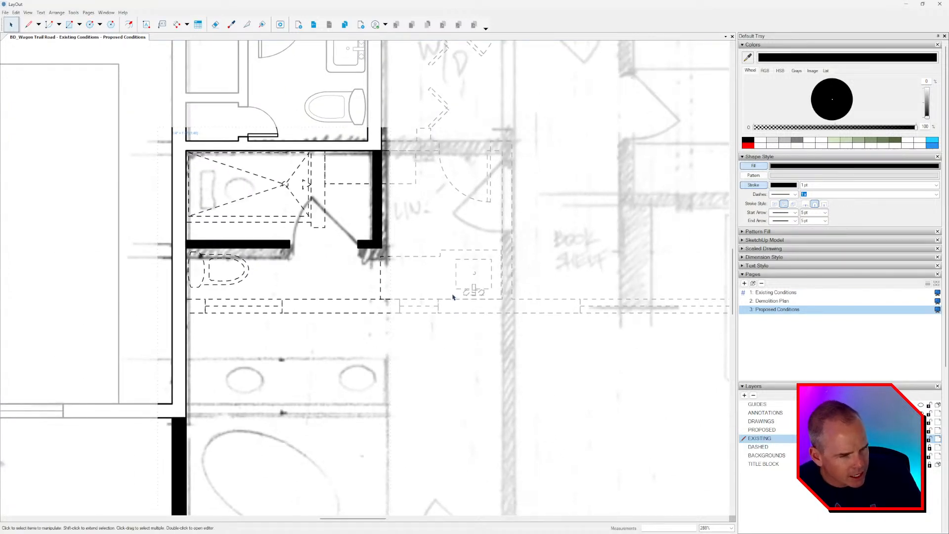
scroll(286, 247, "up", 1)
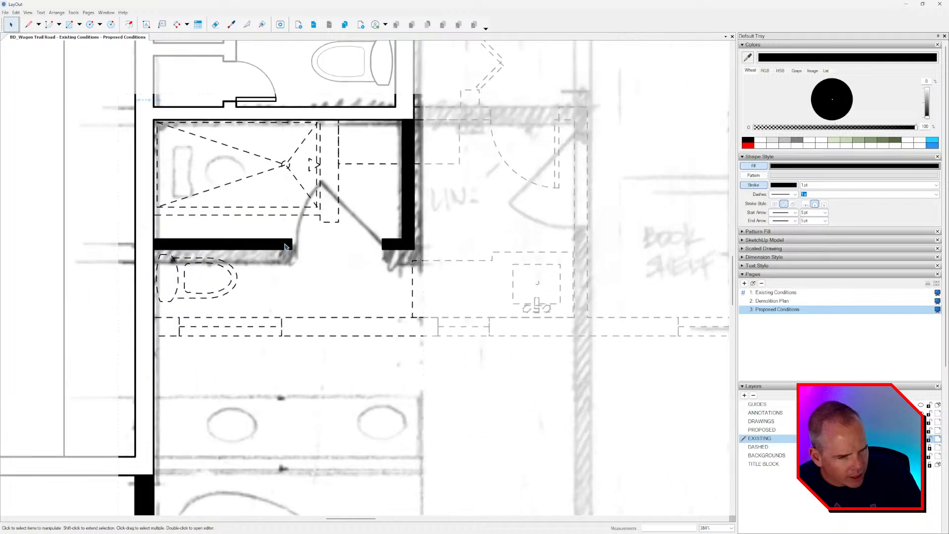
key("l")
left_click(292, 240)
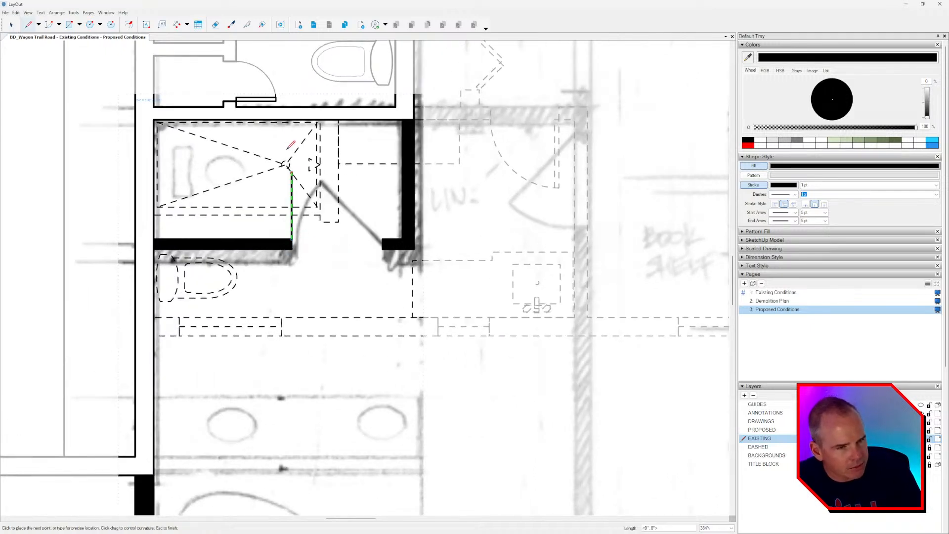
scroll(296, 119, "up", 1)
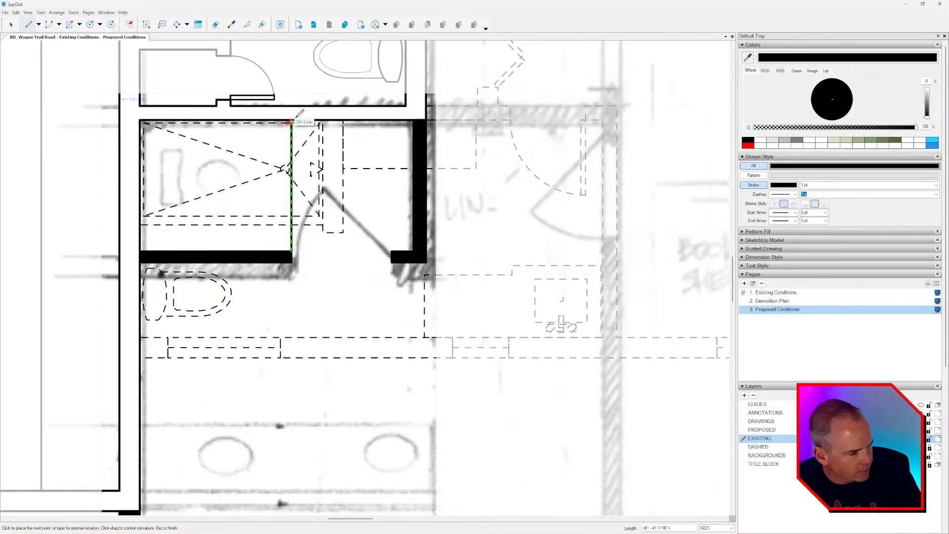
key("Escape")
Draw a horizontal helper line along the existing wall's face and move it 42 inches down into the toilet room.
left_click(367, 119)
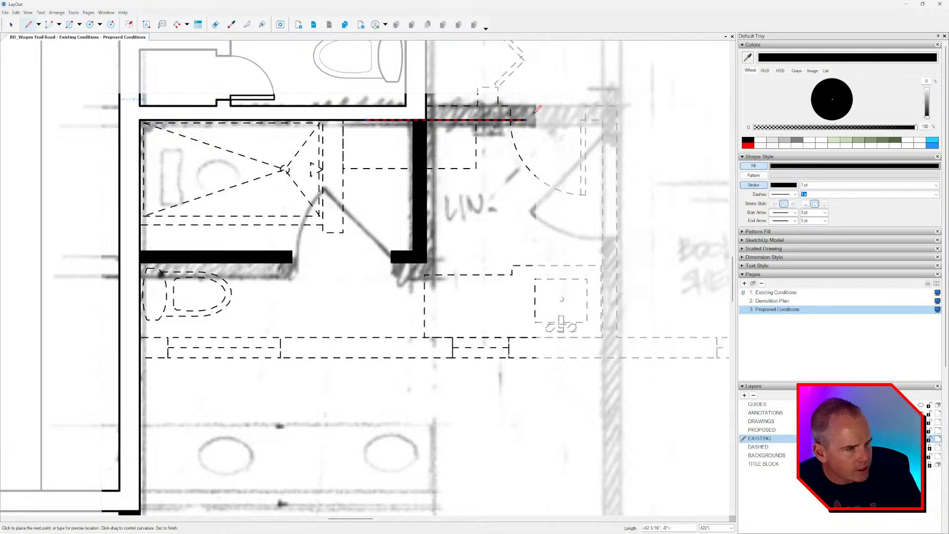
left_click(537, 120)
key("space")
left_click_drag(520, 121, 538, 250)
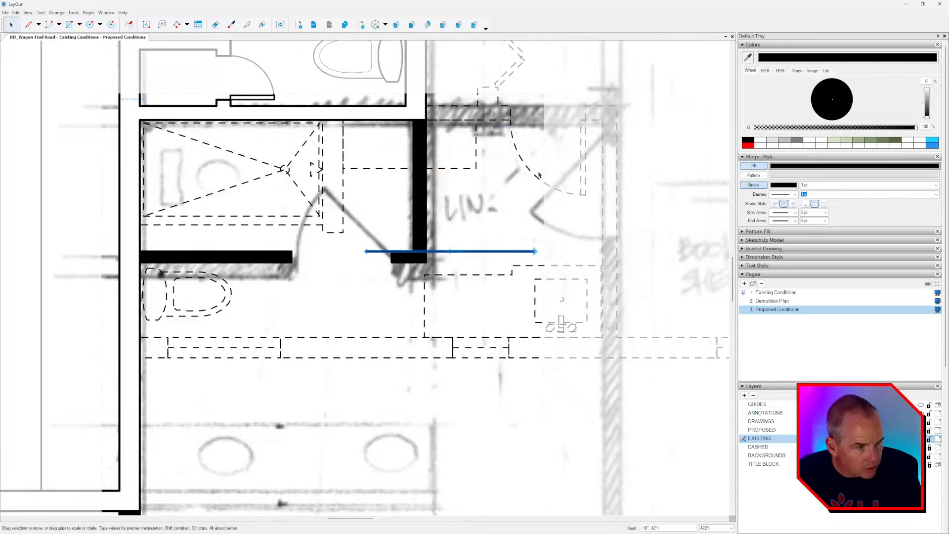
Align the jamb stub and horizontal wall with the helper line and adjust the vertical wall's lower end to it.
scroll(391, 255, "up", 5)
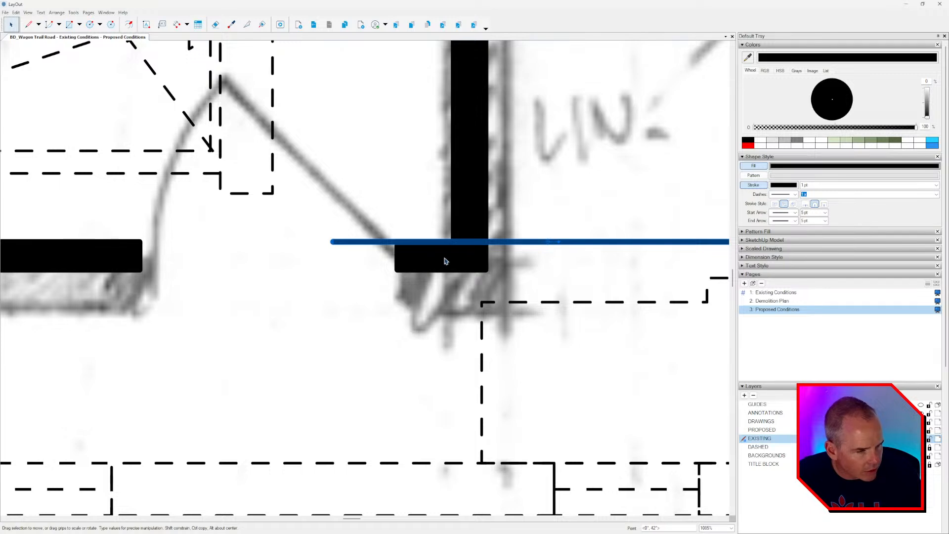
left_click(444, 258)
left_click(102, 266, "shift")
left_click(483, 219)
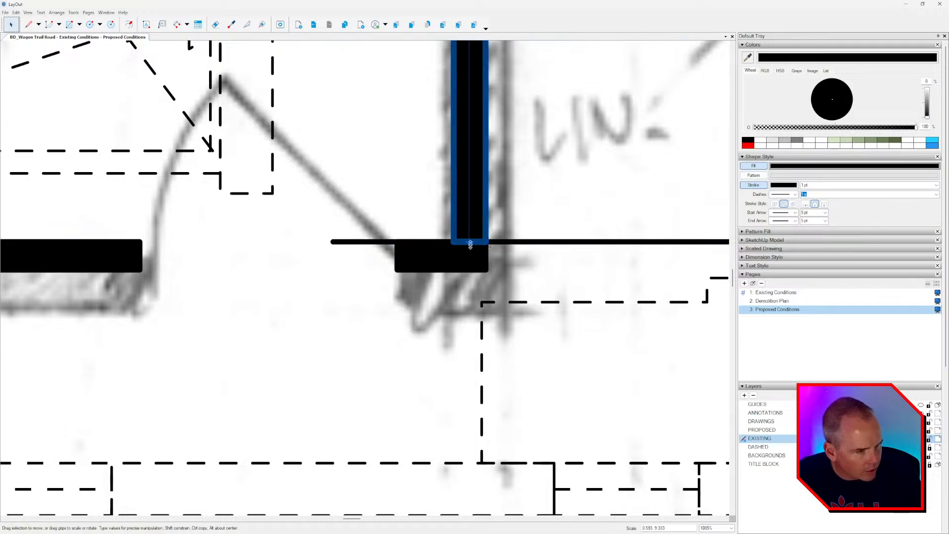
Check the depth from the jamb stub's inner corner up to the existing wall with a temporary line.
scroll(468, 261, "down", 3)
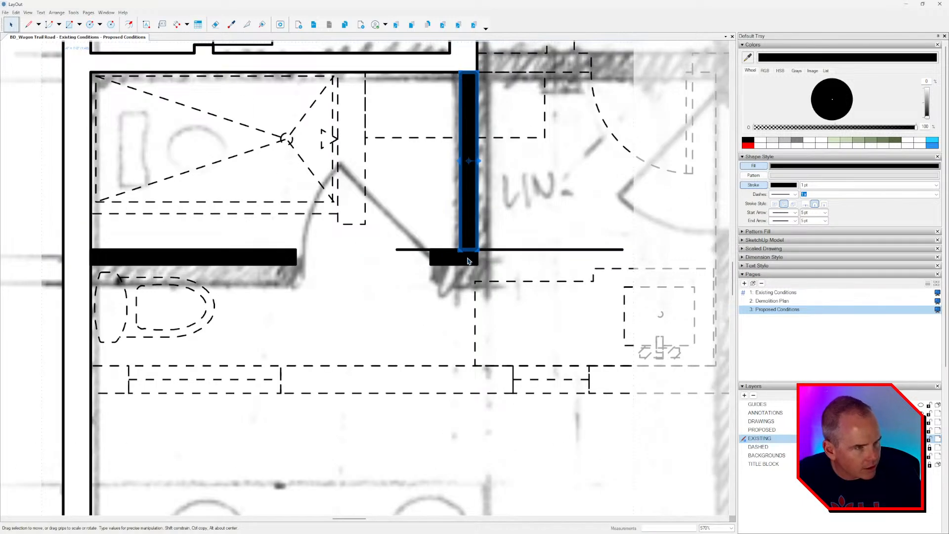
key("l")
left_click(460, 250)
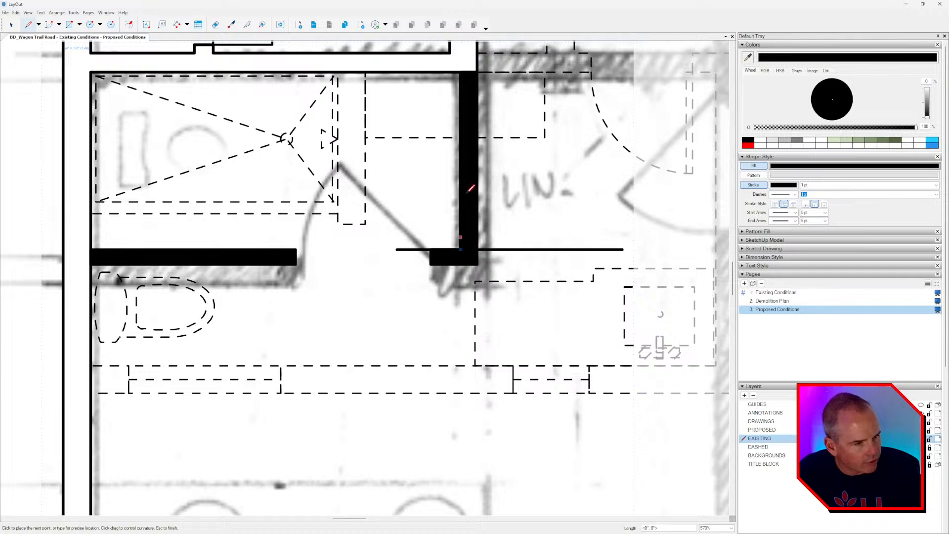
key("Escape")
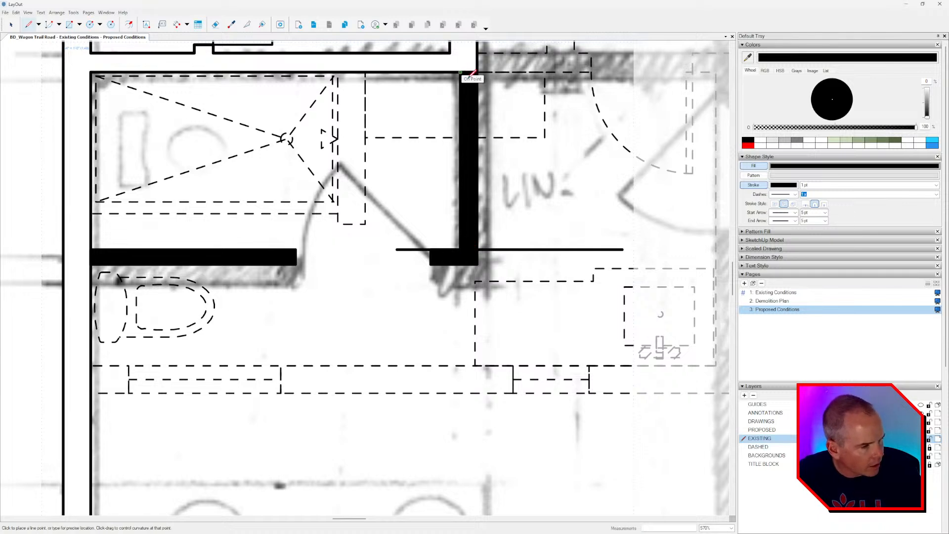
Erase the horizontal helper line crossing the jamb stub.
key("e")
left_click(537, 251)
key("space")
Hide the BACKGROUNDS layer to view the plan without the scanned sketch.
scroll(537, 253, "down", 8)
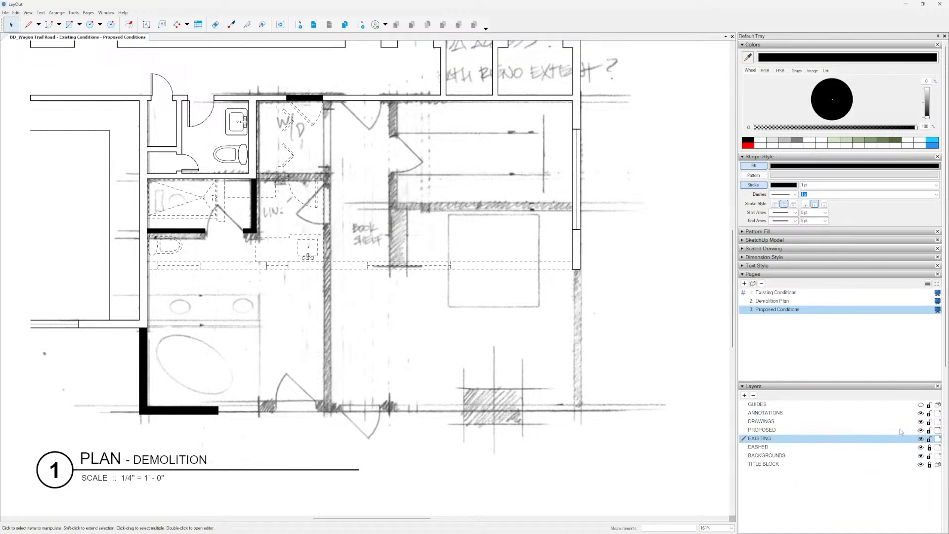
left_click(921, 457)
middle_click_drag(468, 304, 526, 329)
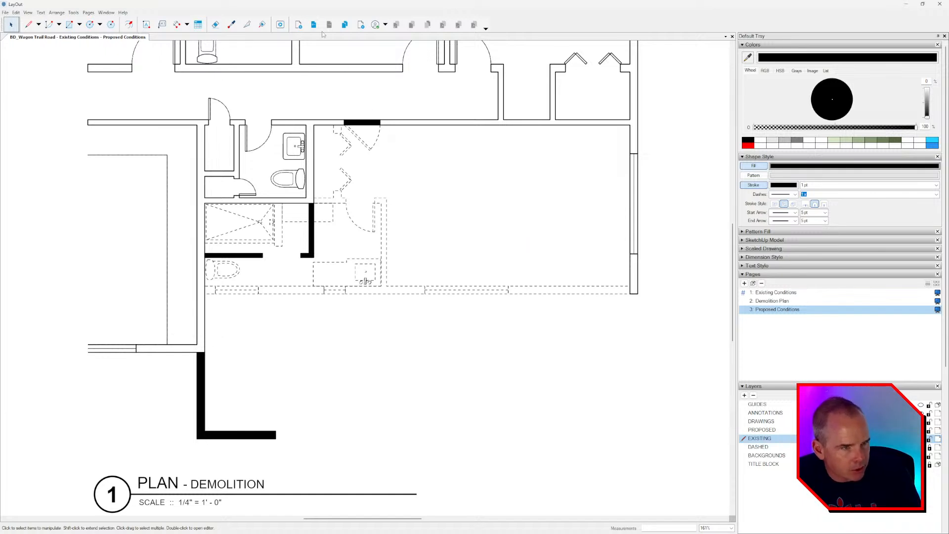
Inspect the stroke style of the dashed window on the Demolition Plan page and return to the Proposed Conditions page.
key("Page_Up")
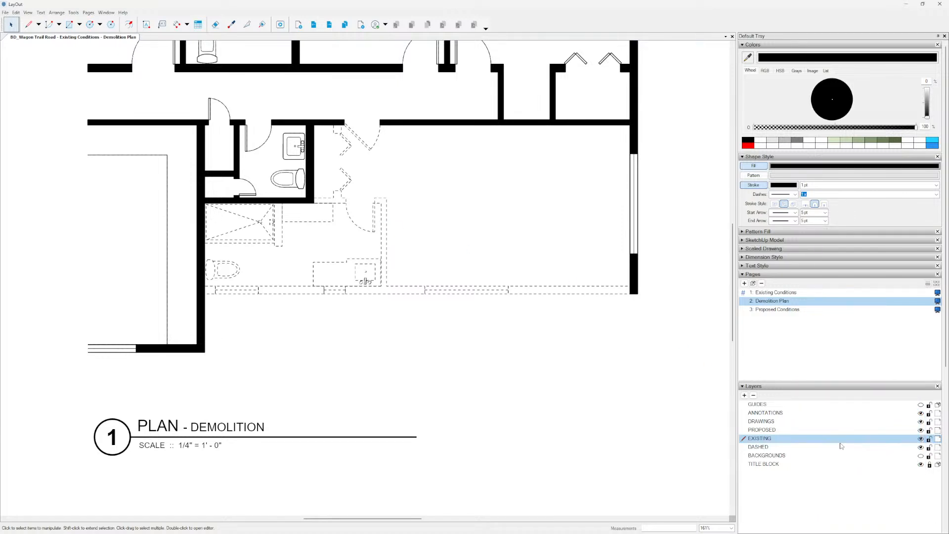
left_click(466, 290)
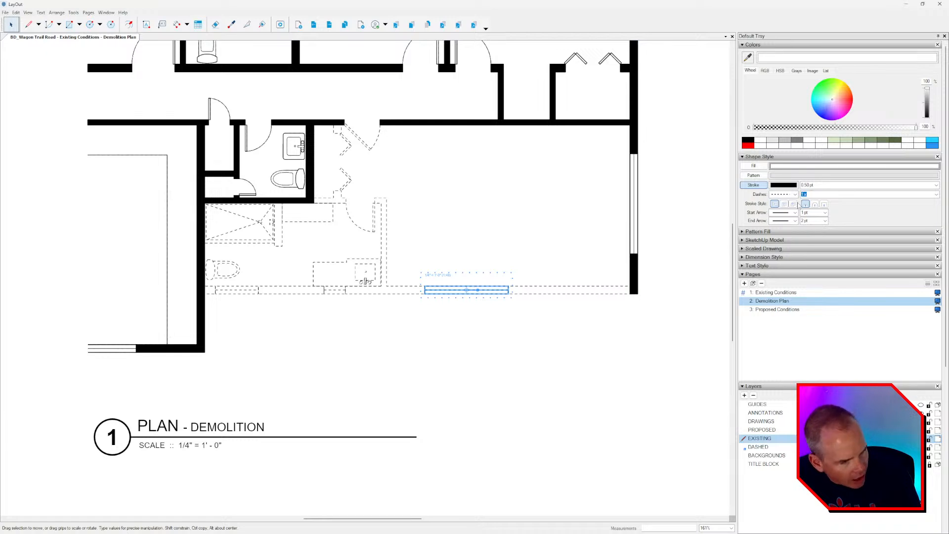
left_click(329, 25)
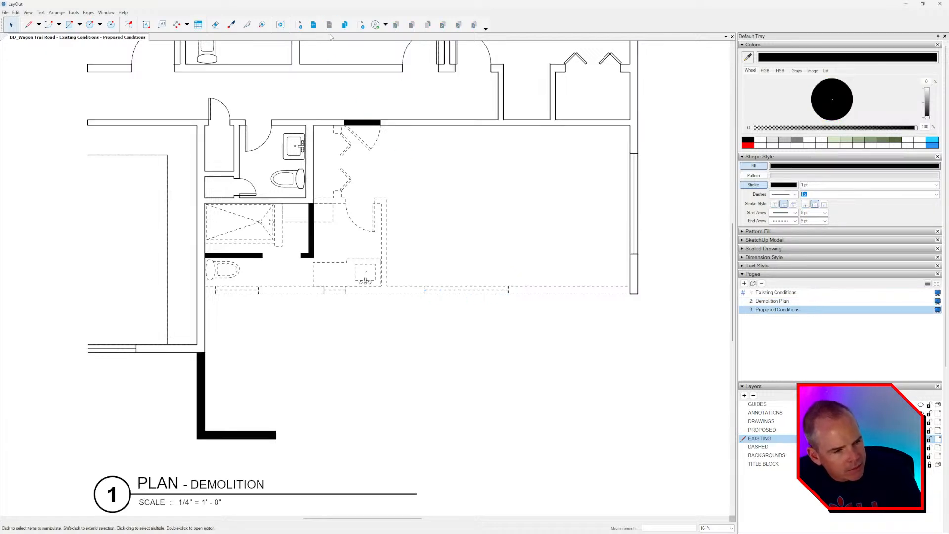
Select every entity on the DASHED layer and recolor its stroke to medium grey (50% brightness).
left_click(374, 205)
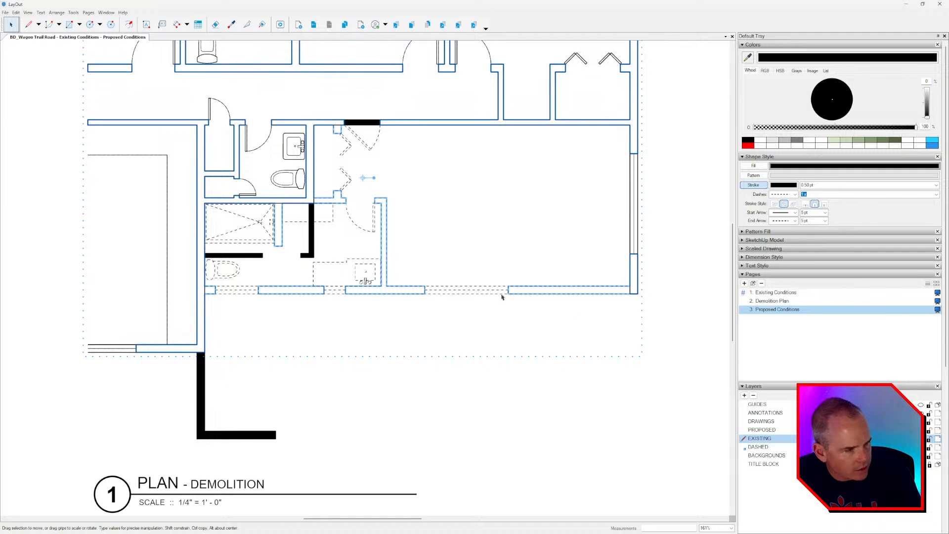
right_click(767, 449)
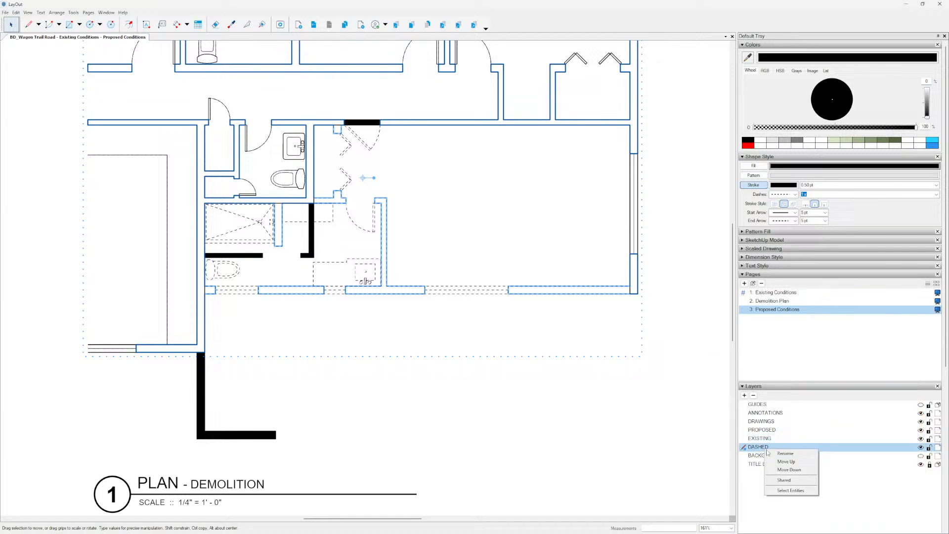
left_click(800, 491)
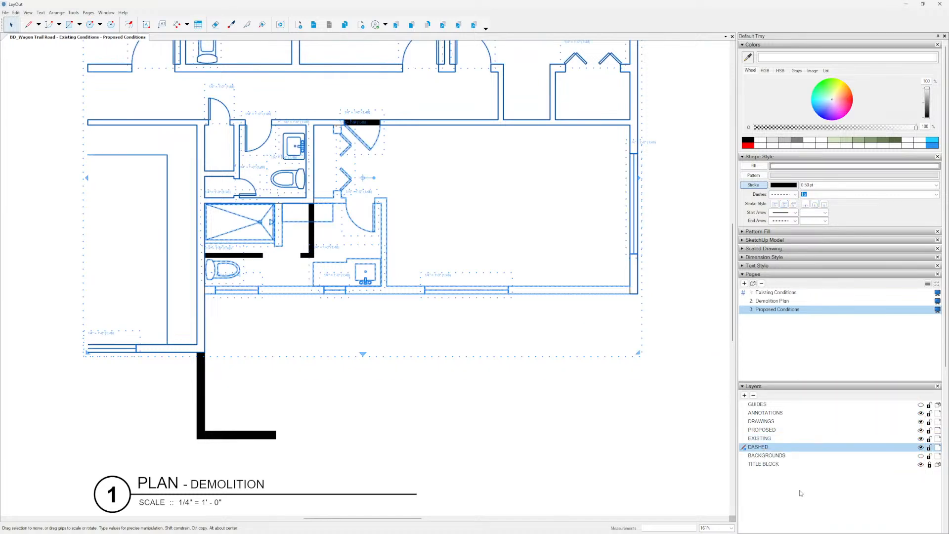
left_click(785, 186)
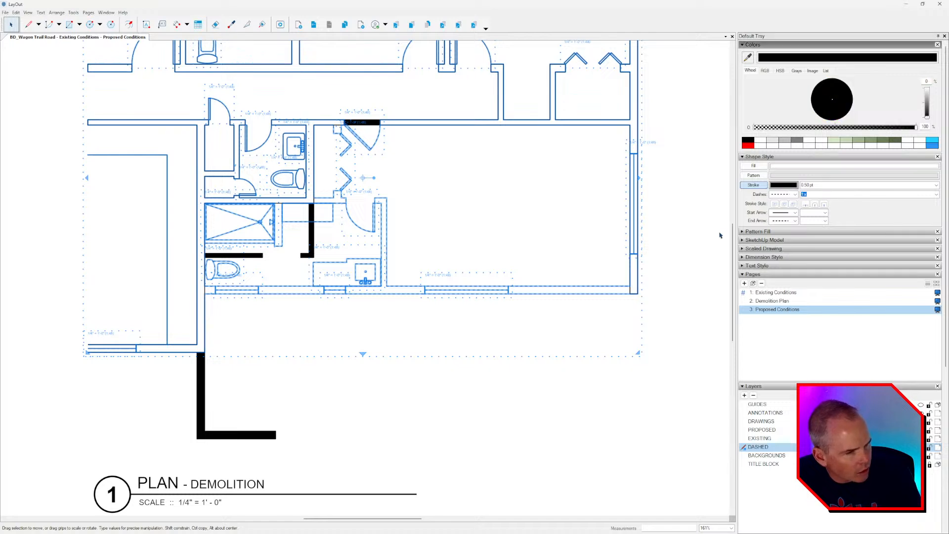
left_click(797, 141)
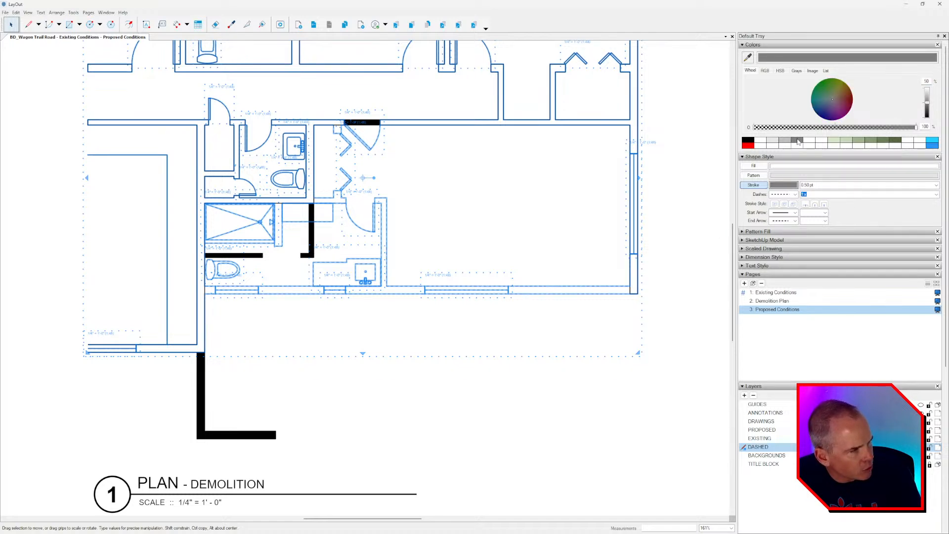
left_click(557, 197)
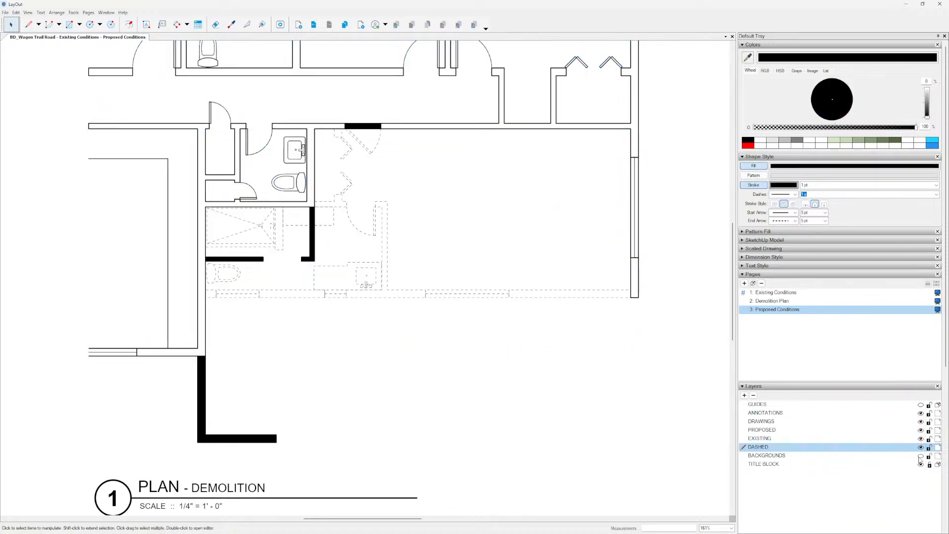
Compare the grey dashed linework with and without the scanned sketch by toggling the BACKGROUNDS layer's visibility.
left_click(921, 456)
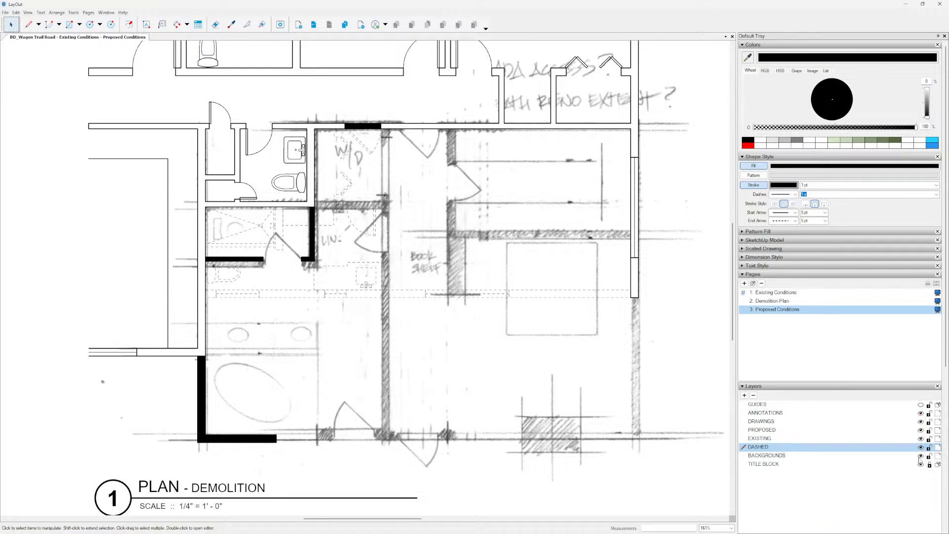
left_click(921, 456)
scroll(500, 343, "up", 4)
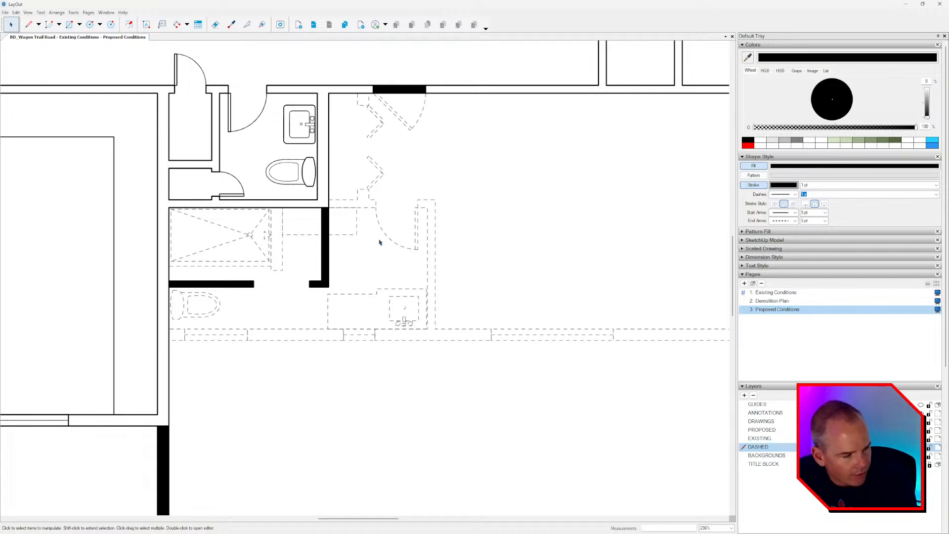
Select every entity on the DASHED layer and lighten its stroke to light grey (75% brightness).
right_click(769, 447)
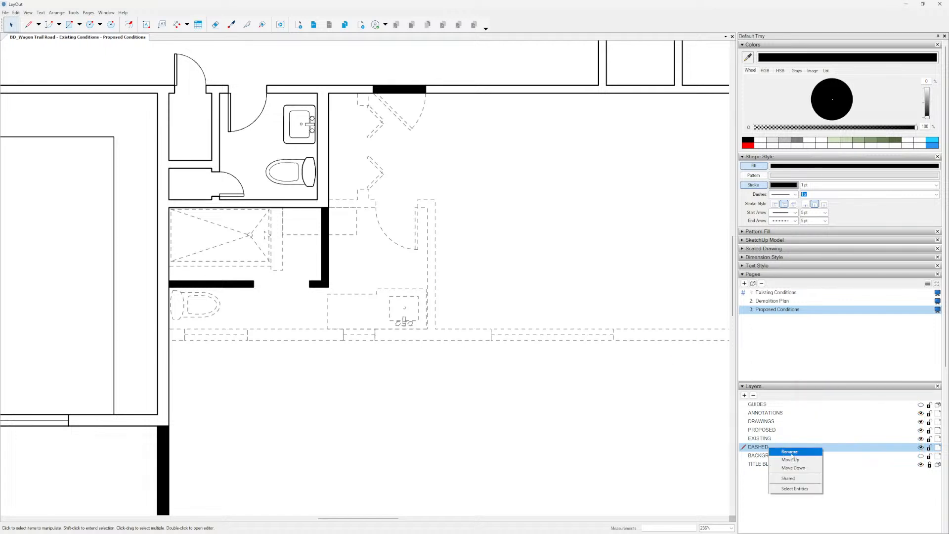
left_click(795, 488)
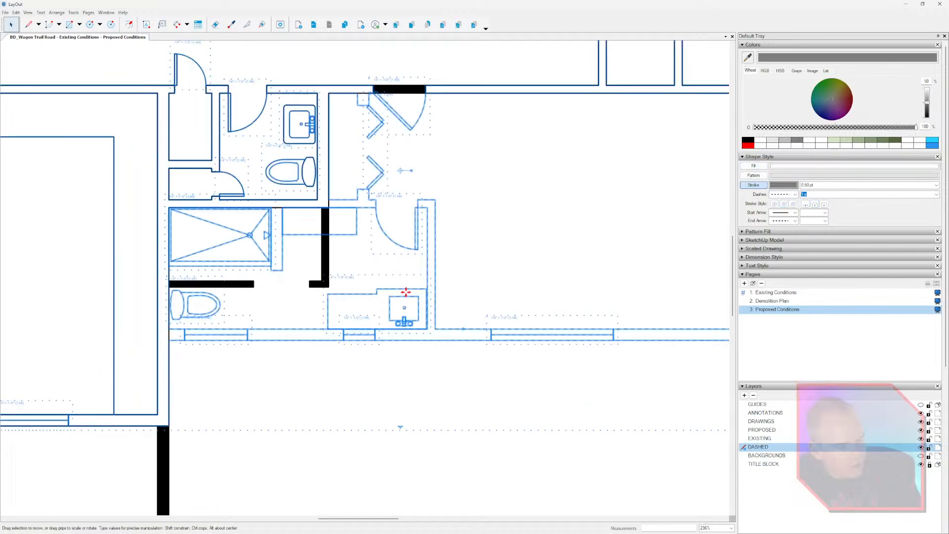
left_click(784, 142)
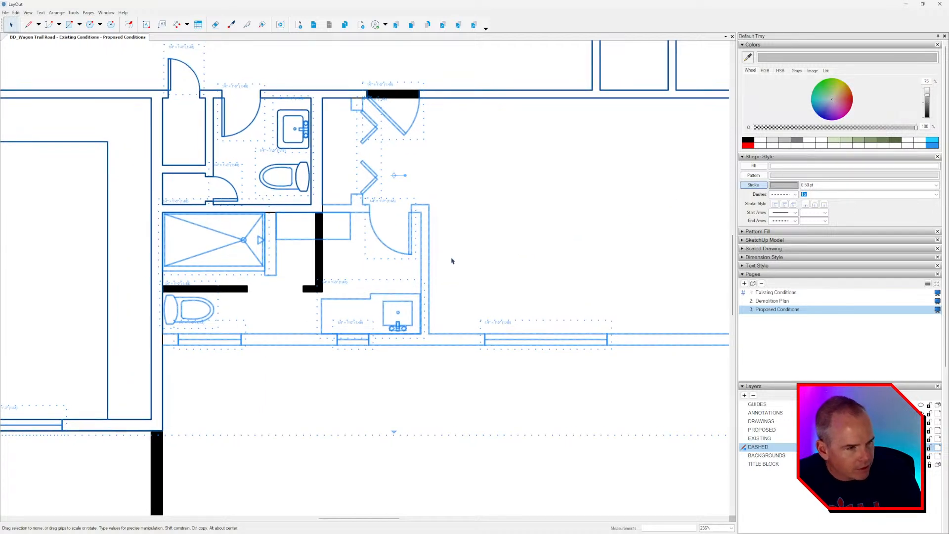
left_click(450, 255)
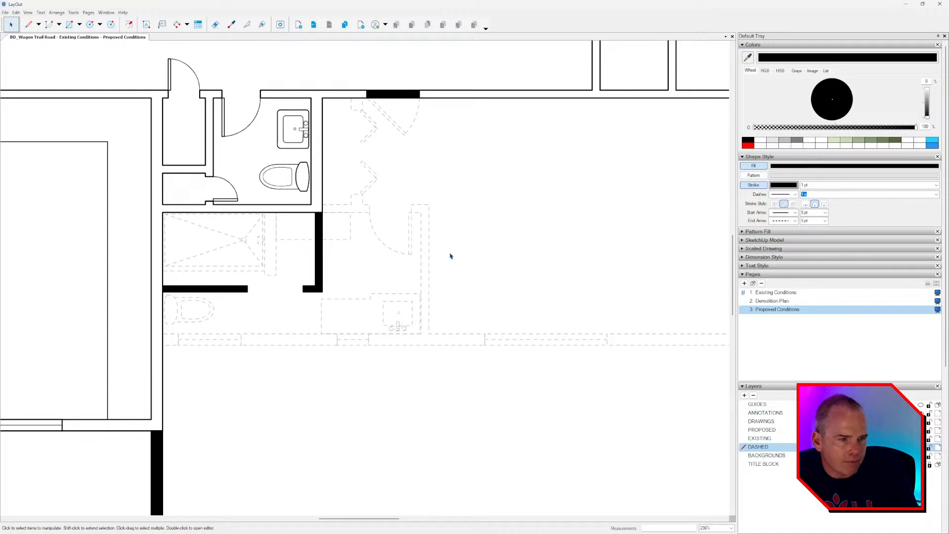
Show the BACKGROUNDS layer with the scanned sketch and make EXISTING the active layer.
scroll(450, 255, "down", 3)
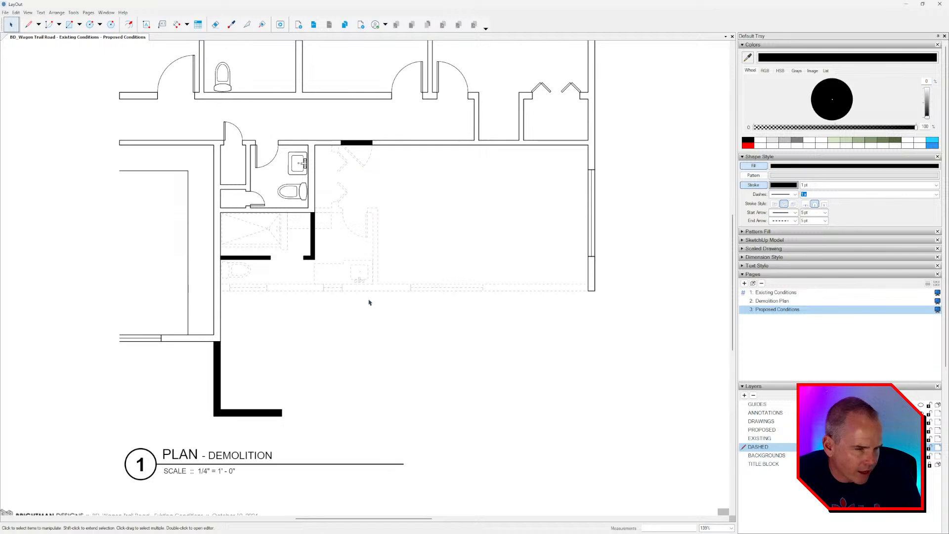
left_click(921, 456)
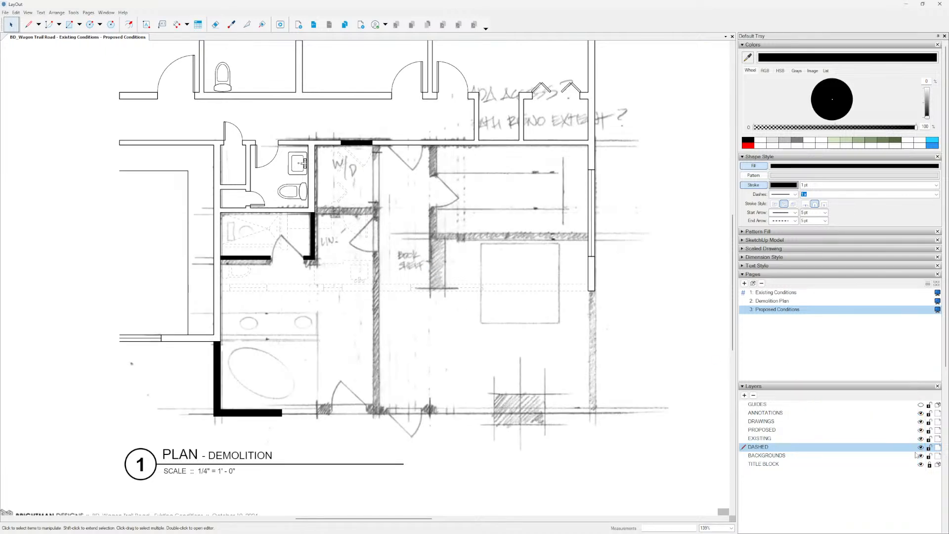
left_click(761, 439)
middle_click_drag(519, 342, 504, 339)
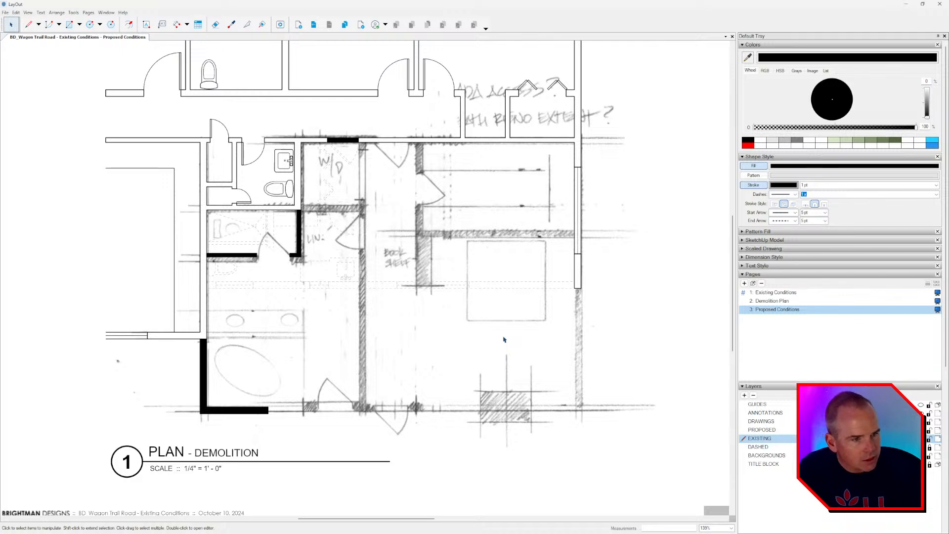
Open the new wall group and lengthen the lower horizontal wall until its end aligns with the outer face of the bathroom's vertical wall.
scroll(374, 162, "up", 2)
scroll(349, 240, "up", 2)
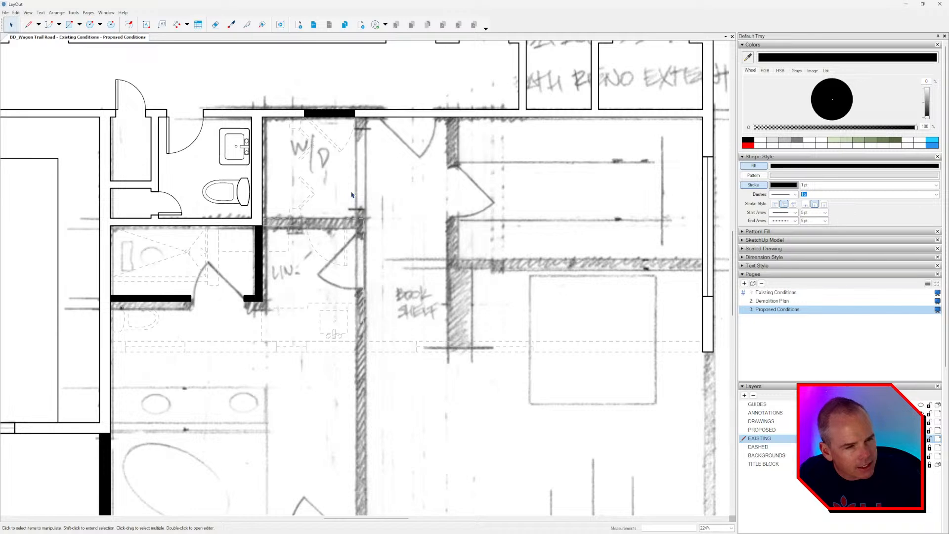
scroll(362, 131, "down", 2)
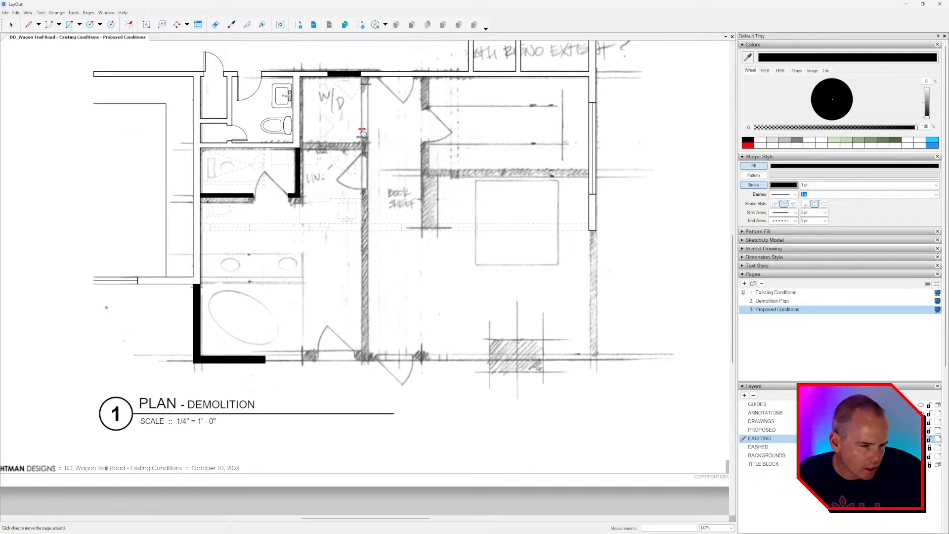
scroll(307, 282, "up", 2)
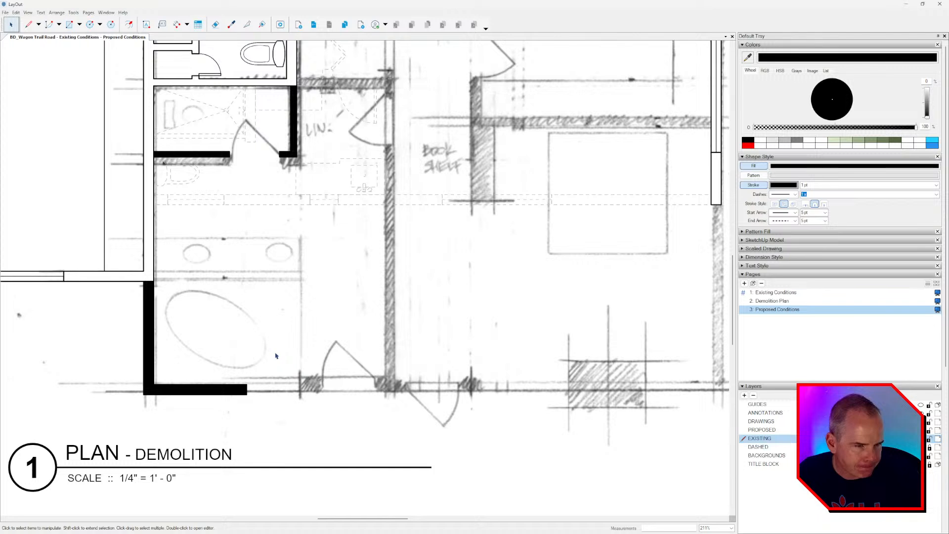
scroll(256, 391, "up", 2)
double_click(236, 390)
left_click(238, 391)
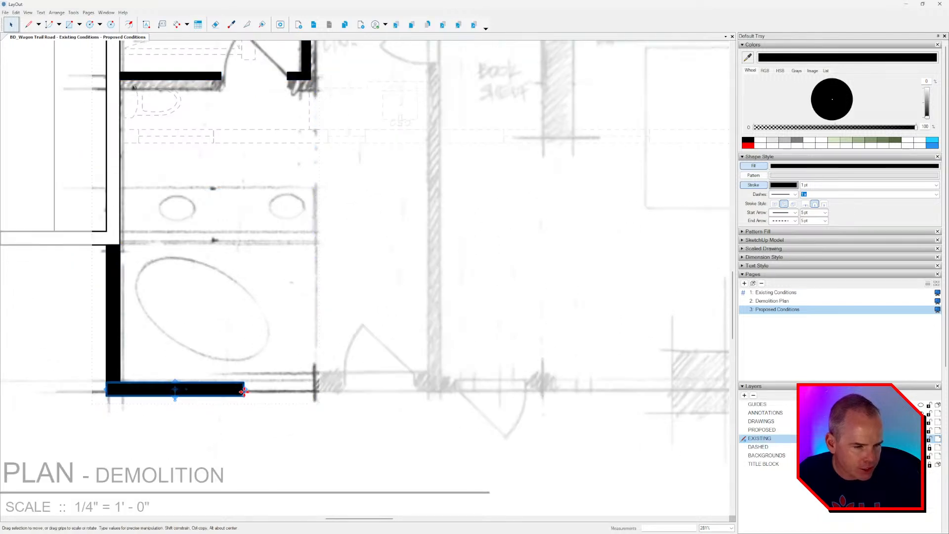
left_click_drag(244, 390, 312, 82)
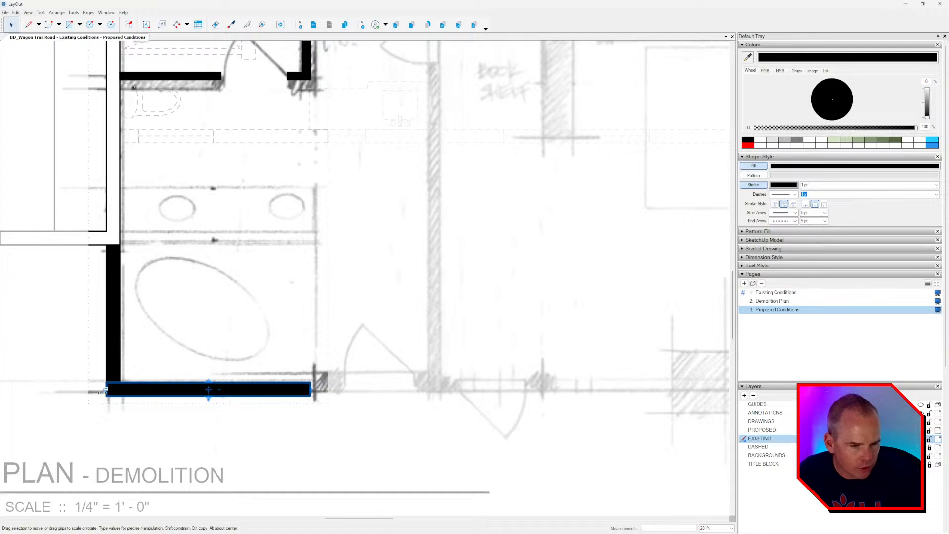
Scale a copy of the lower horizontal wall into an 8" jamb stub at that wall's door end.
left_click_drag(105, 390, 342, 393)
scroll(377, 367, "down", 2)
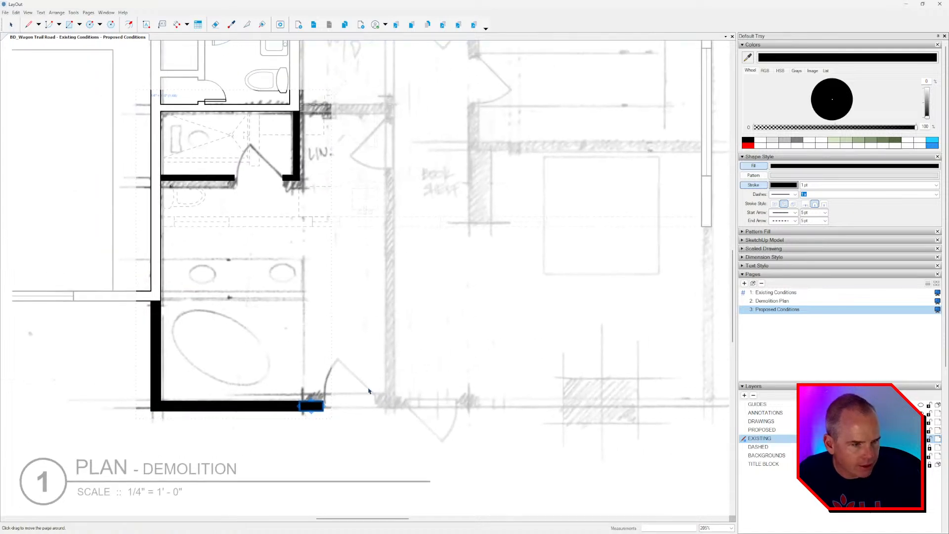
key("Return")
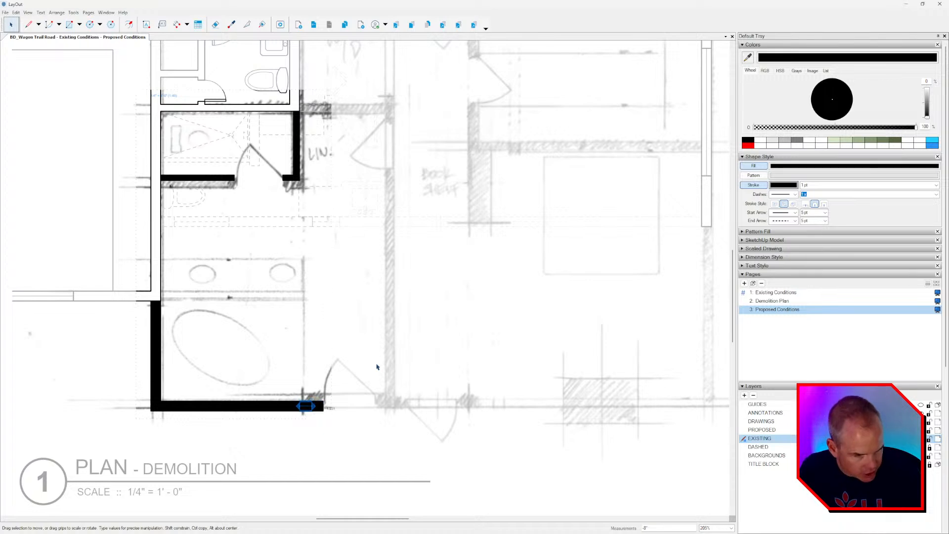
Try to resize the jamb stub beside the sketched door with entries of 12 and -12.
scroll(319, 401, "up", 3)
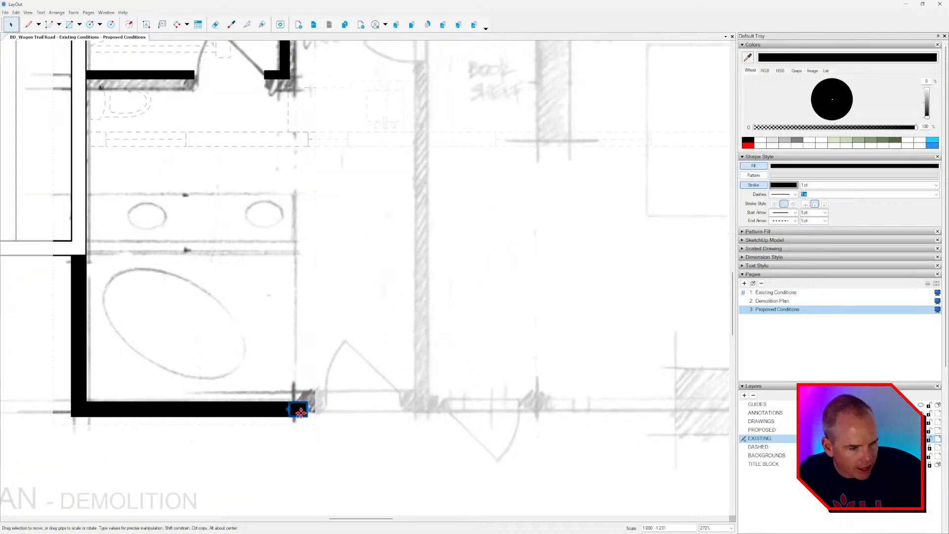
type("-3")
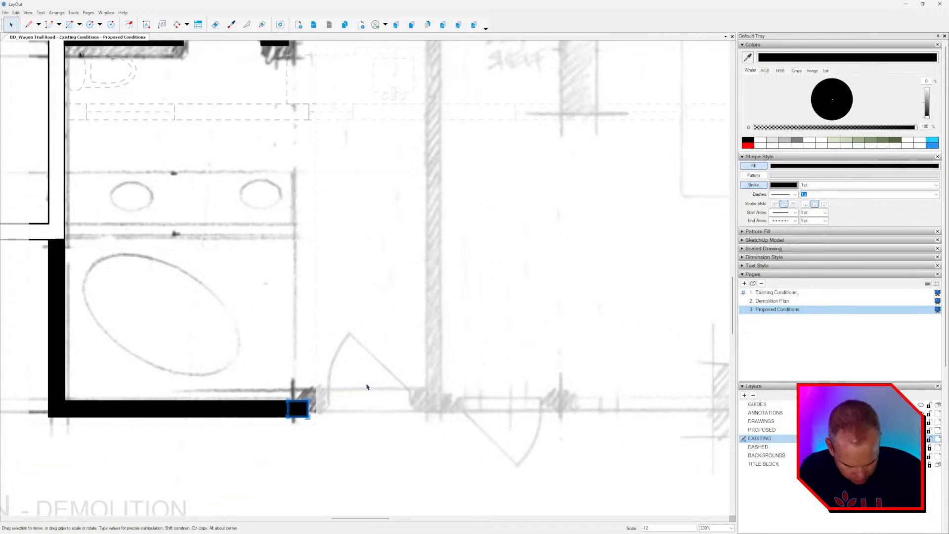
type("1/32")
key("Return")
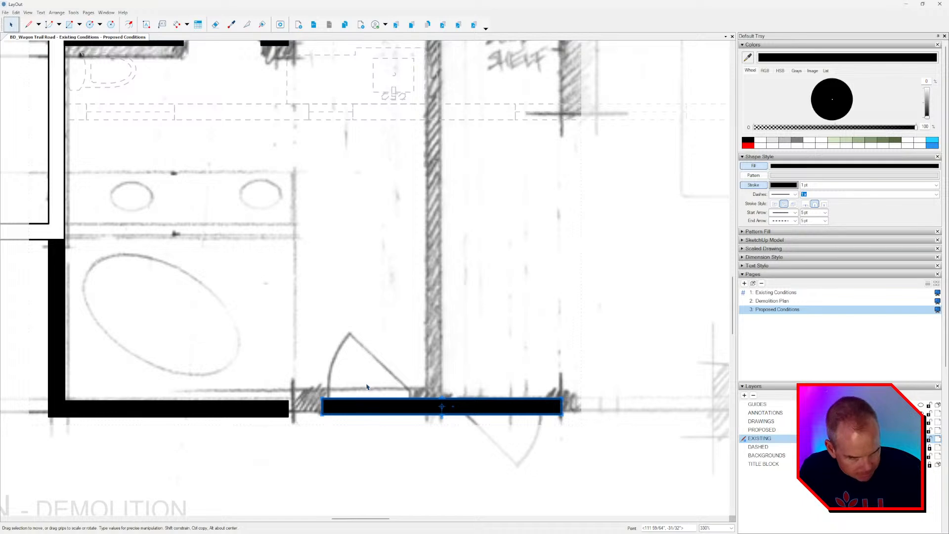
type("-12")
key("Return")
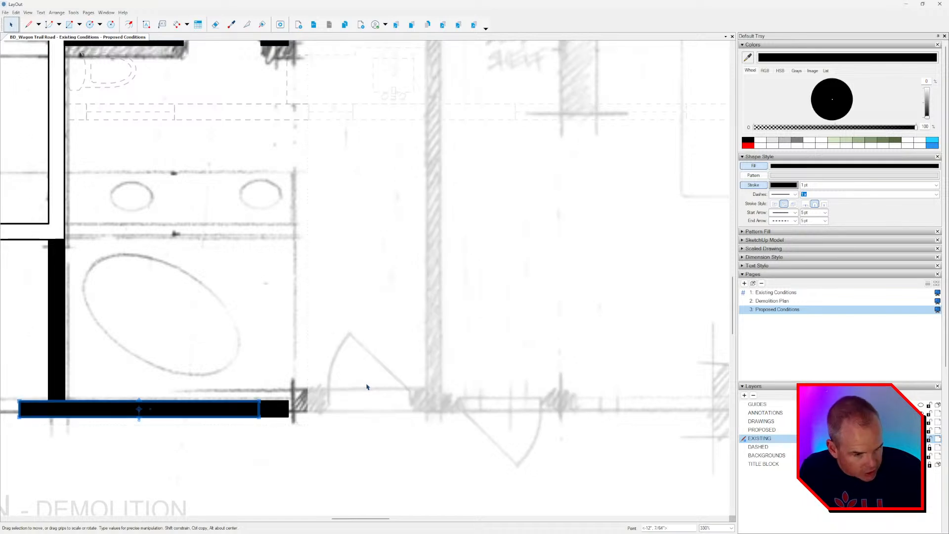
Place the stub against the lower wall's end and resize it to stop just short of the sketched door swing.
mouse_move(41, 409)
left_mouse_down()
mouse_move(323, 409)
mouse_move(291, 402)
left_mouse_up()
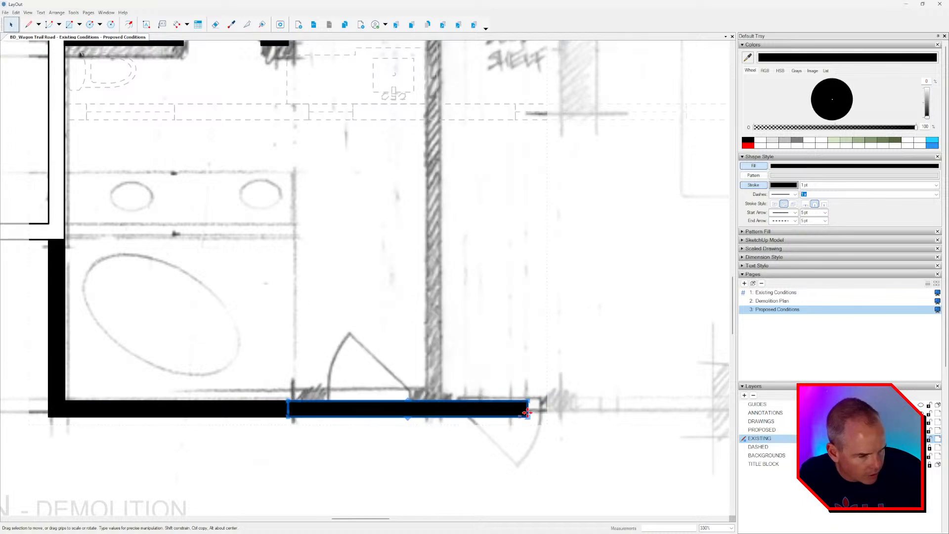
scroll(528, 410, "up", 3)
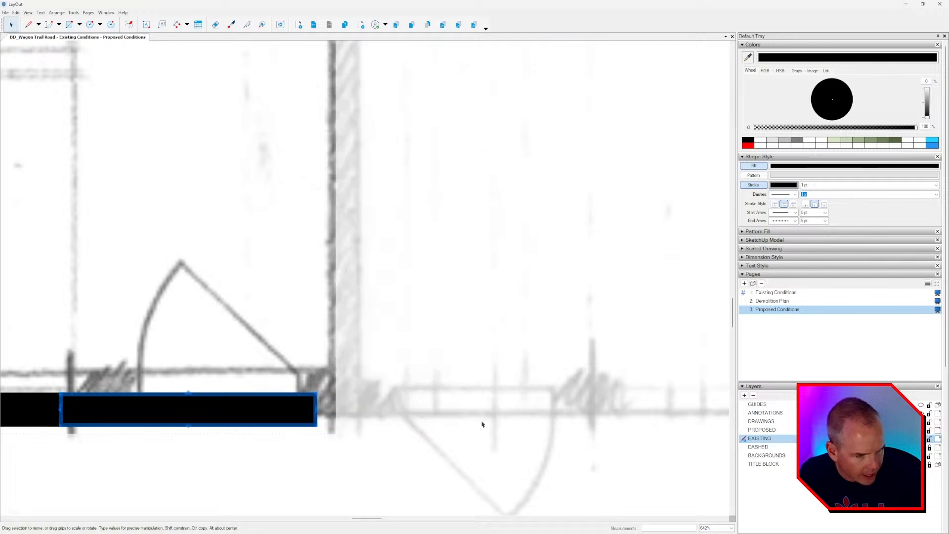
key("Return")
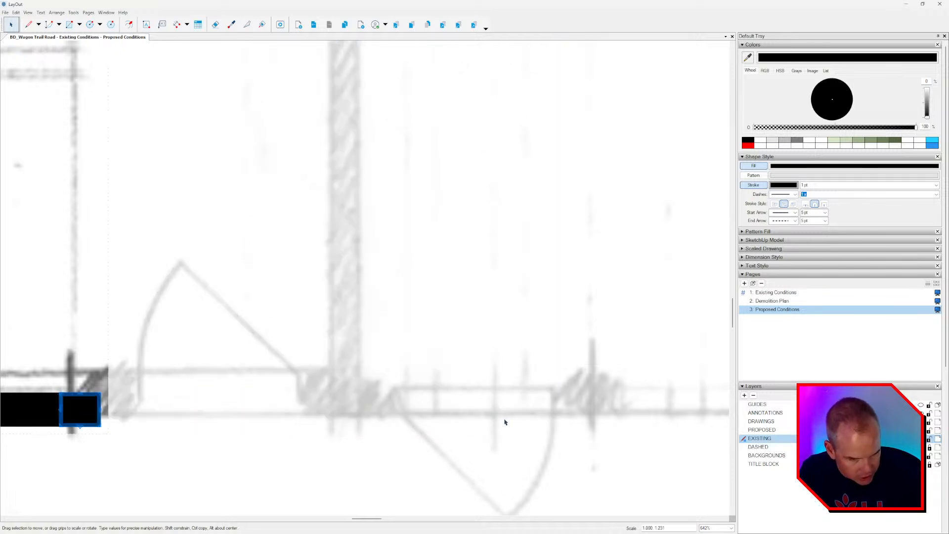
left_click_drag(101, 410, 138, 410)
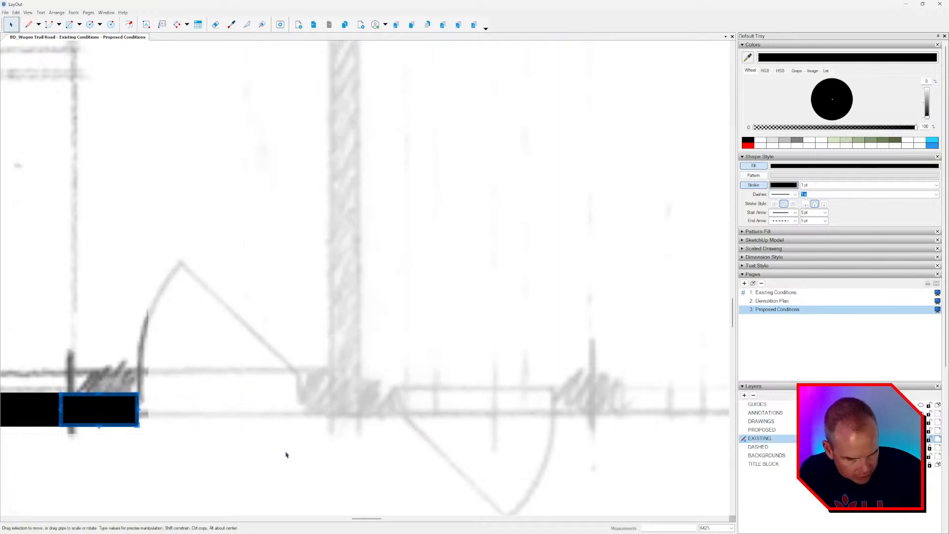
key("Return")
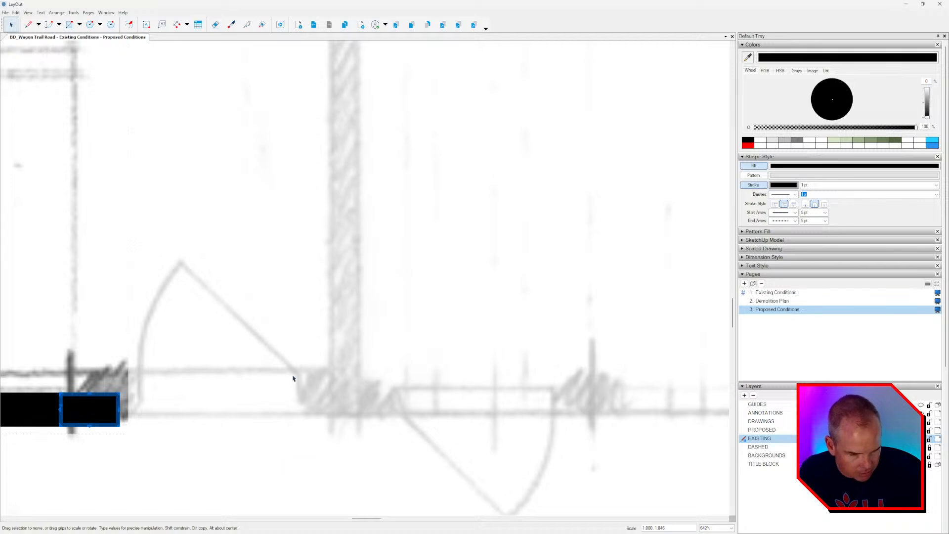
scroll(293, 379, "down", 3)
scroll(245, 406, "down", 2)
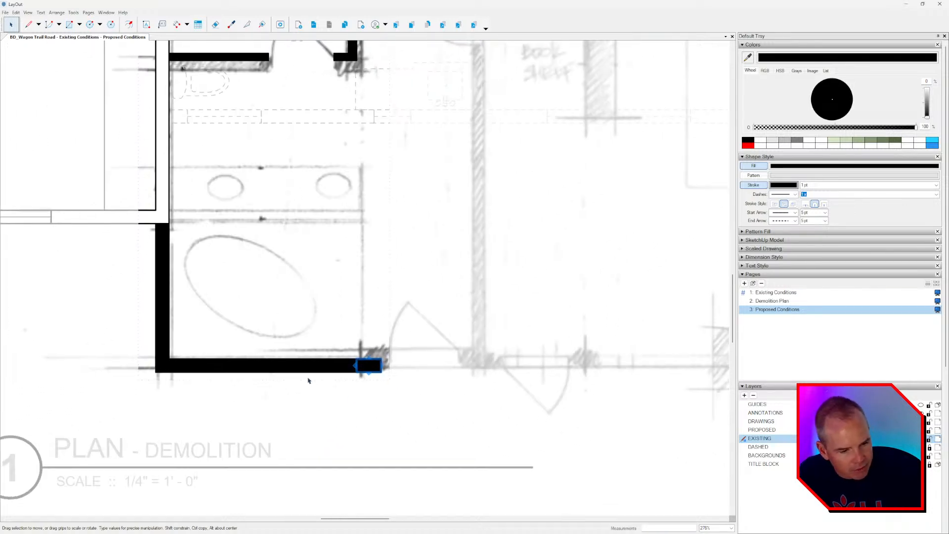
Scale a copy of the jamb stub into a spacer spanning the sketched door opening in the lower wall.
left_click(309, 370)
left_click(376, 368)
scroll(350, 422, "up", 3)
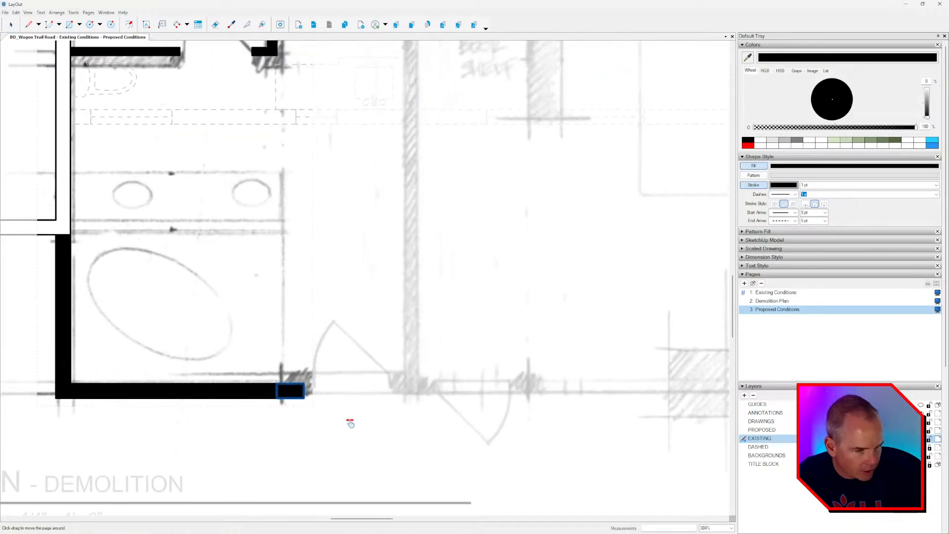
scroll(226, 381, "up", 2)
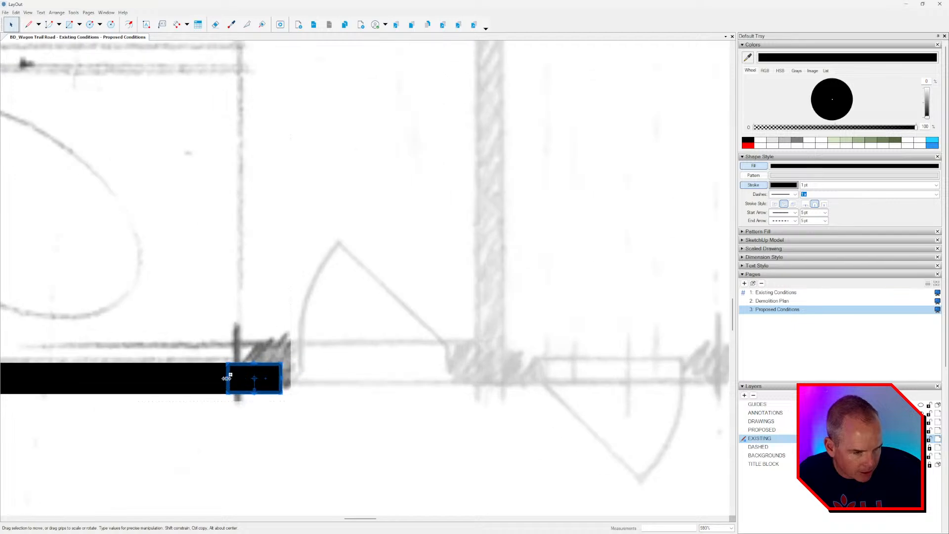
left_click_drag(283, 378, 465, 381)
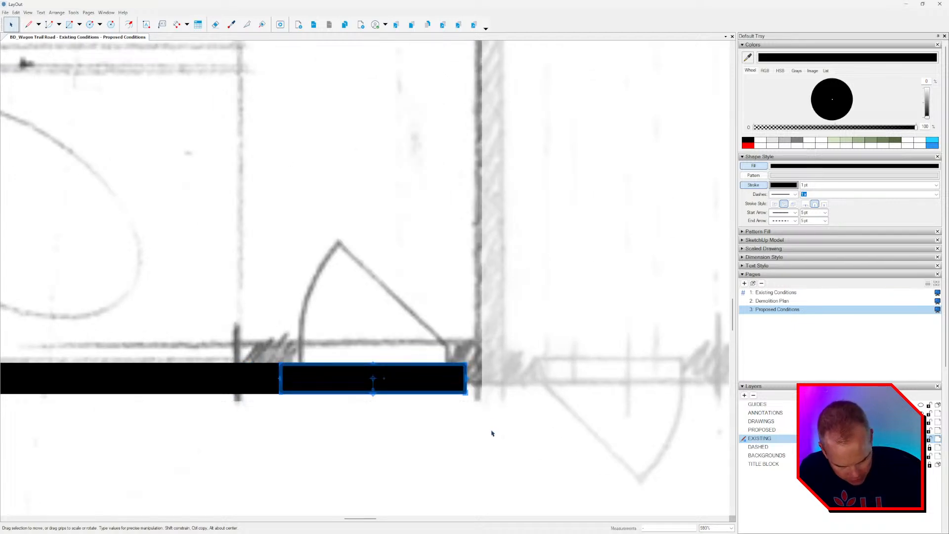
key("Return")
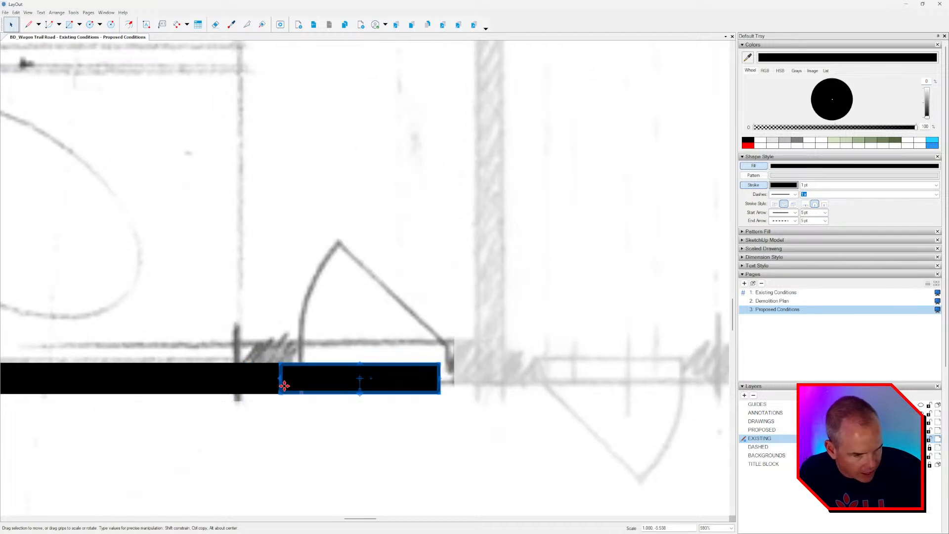
Scale the spacer across to the opening's far side to form the short wall segment between the two sketched doors.
left_click_drag(280, 378, 525, 379)
scroll(502, 425, "down", 3)
middle_click_drag(502, 425, 313, 403)
scroll(252, 378, "down", 2)
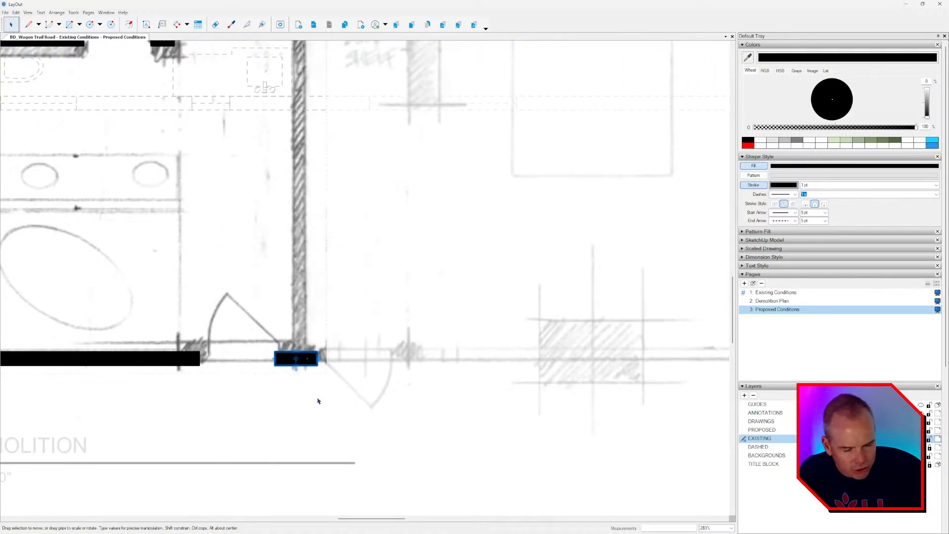
Copy the short vertical wall beside the linen closet and shift the copy horizontally onto the sketched wall at the linen door.
middle_click_drag(374, 328, 370, 438)
scroll(384, 396, "down", 2)
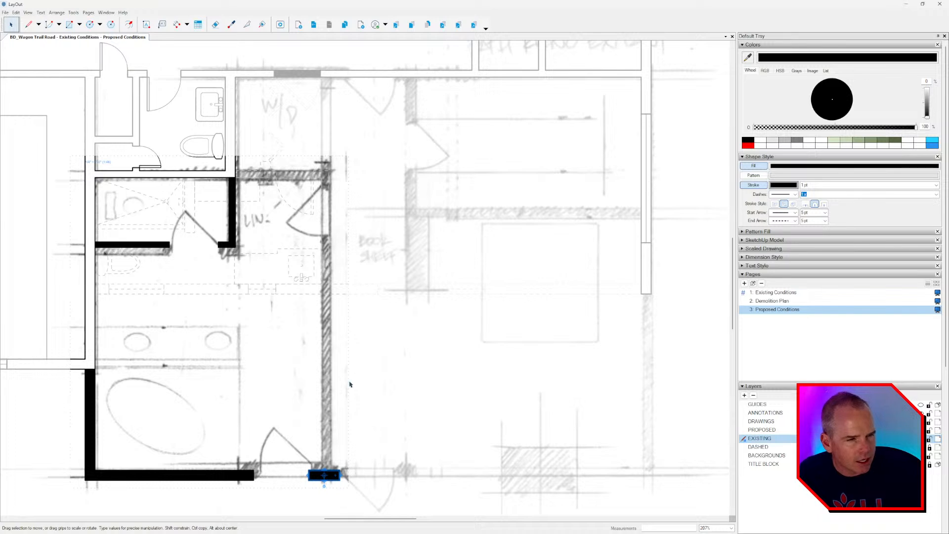
scroll(241, 214, "up", 2)
left_click(232, 207)
scroll(232, 198, "up", 2)
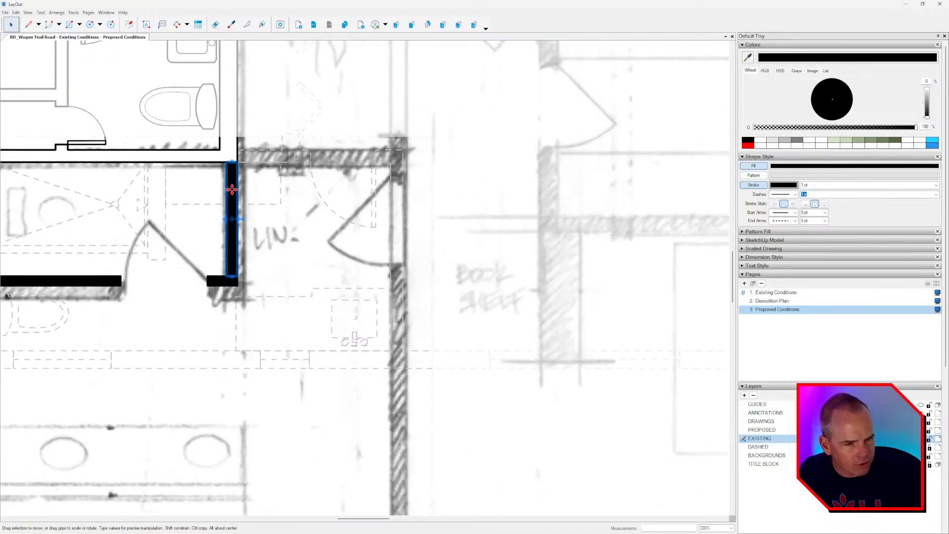
scroll(232, 186, "up", 2)
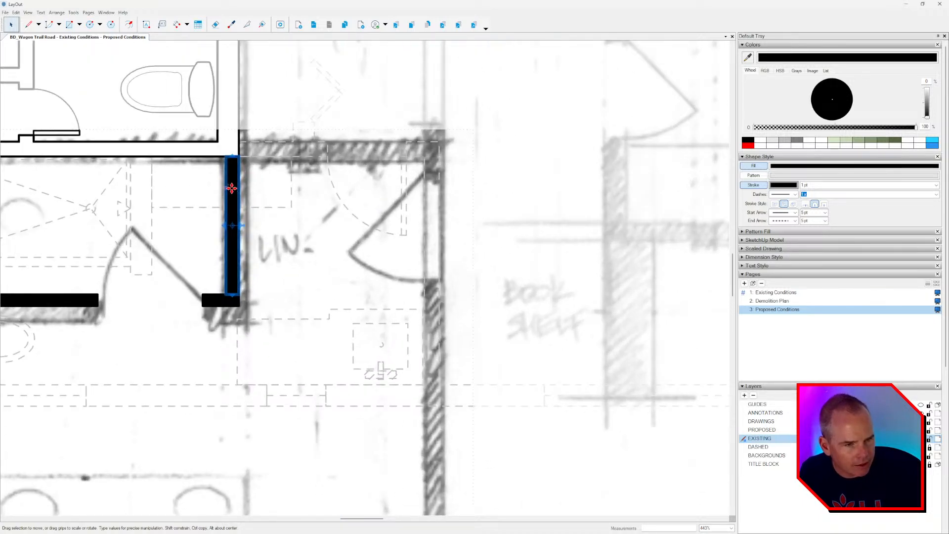
left_click_drag(233, 188, 239, 188, "ctrl")
middle_click_drag(304, 213, 299, 219)
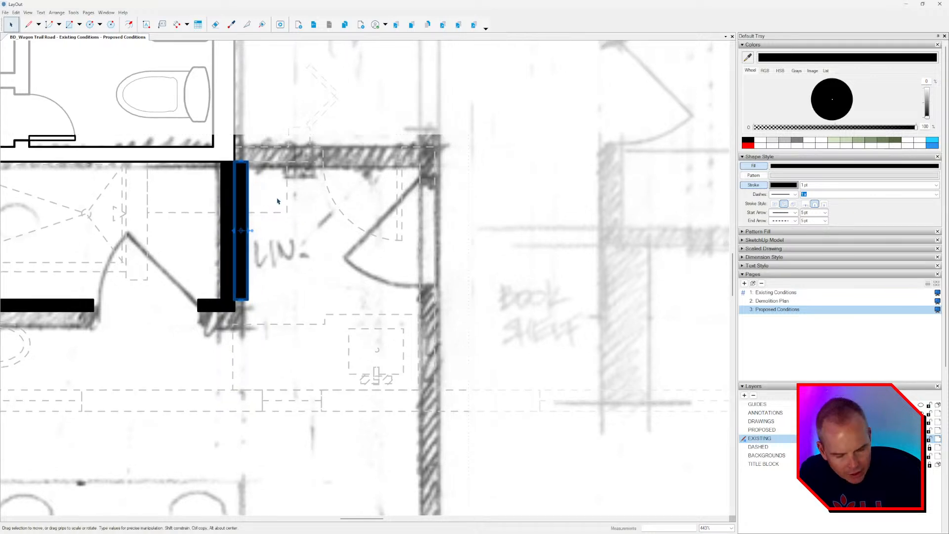
key("shift+Right")
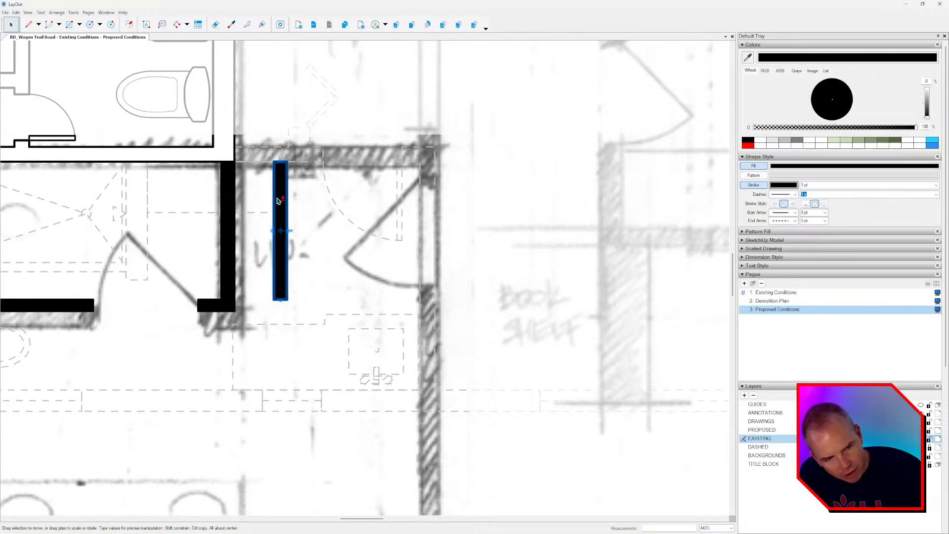
key("shift+Right")
key("shift+Right")
key("shift+Right")
key("shift+Right")
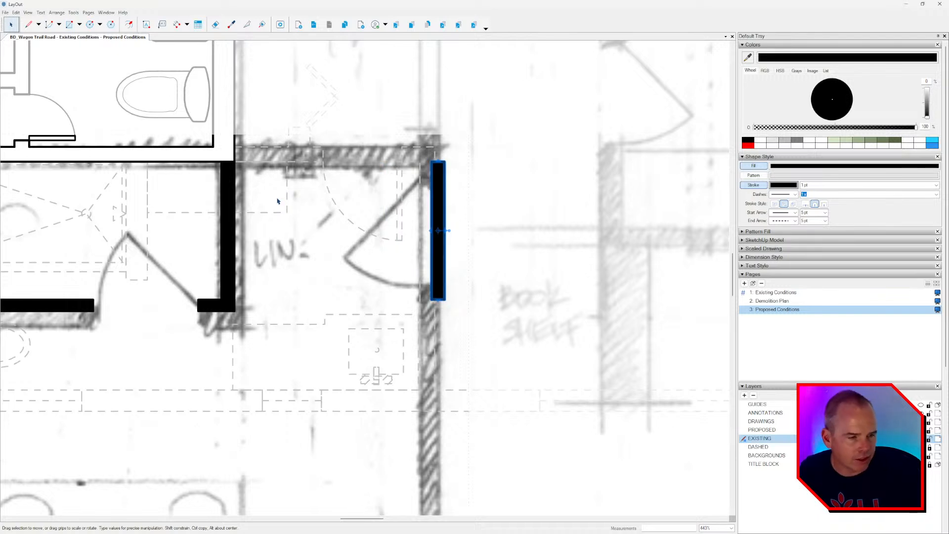
Measure the clear distance between the original vertical wall and its copy, and examine the sketched laundry area above.
middle_click_drag(399, 268, 394, 267)
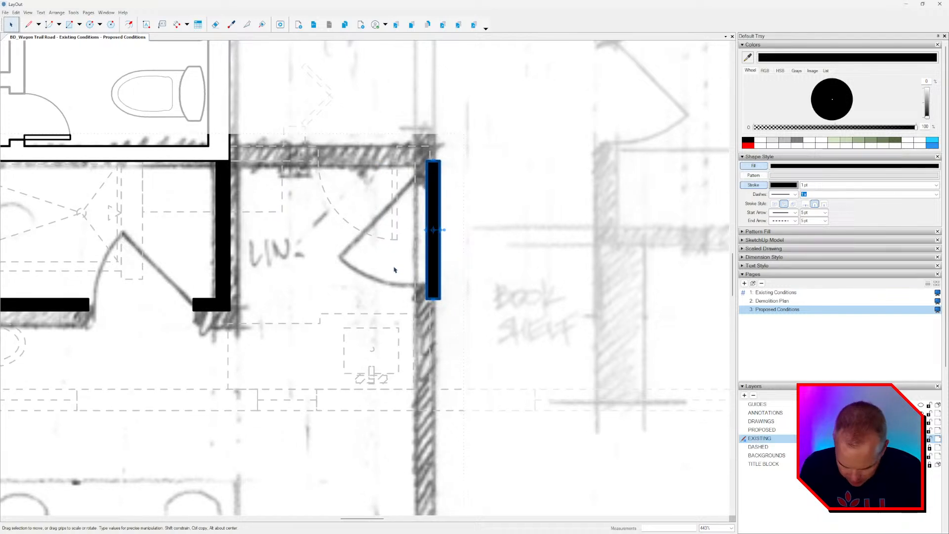
key("l")
left_click(230, 311)
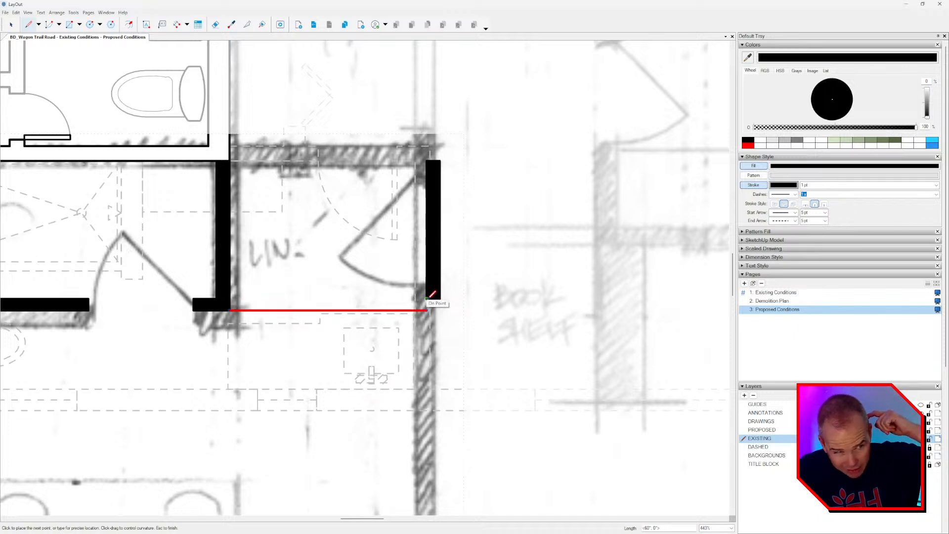
key("Escape")
scroll(387, 254, "down", 1)
middle_click_drag(387, 254, 329, 355)
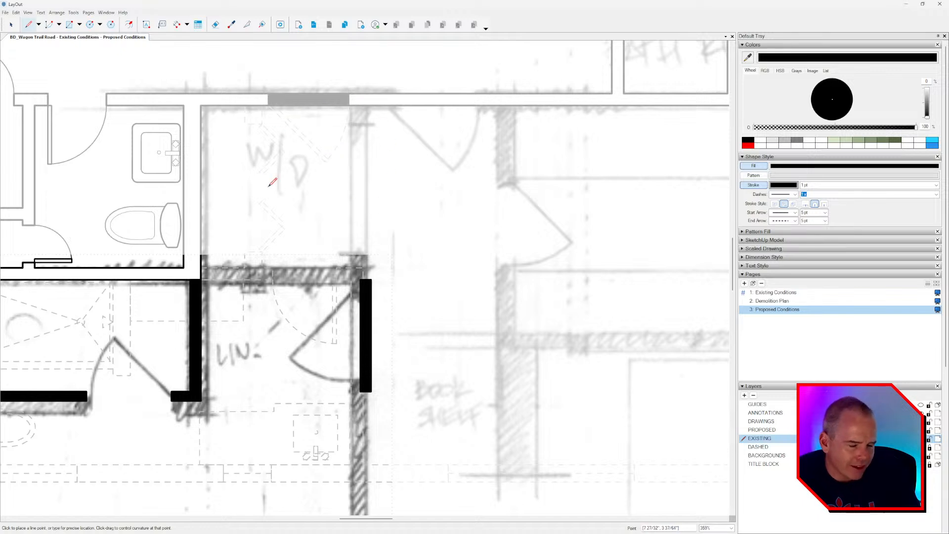
middle_click_drag(338, 197, 339, 214)
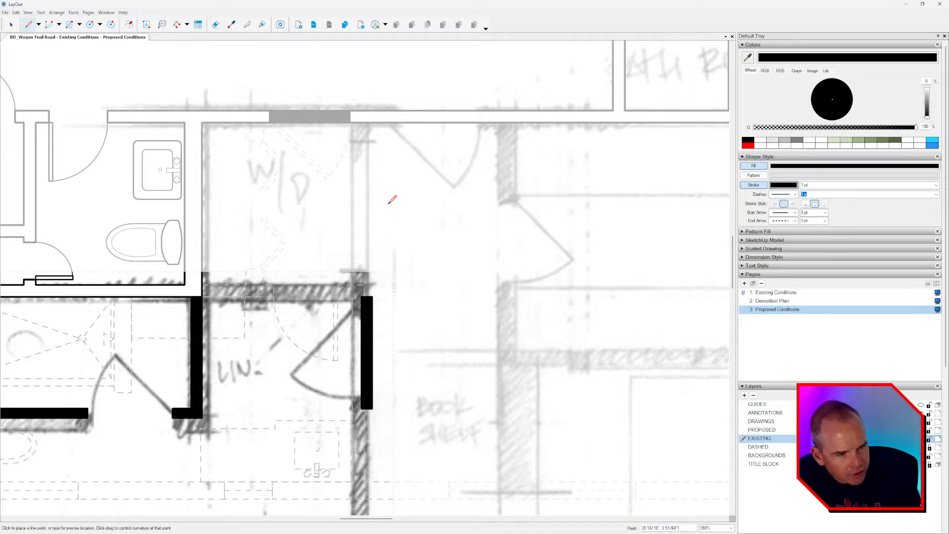
middle_click_drag(365, 278, 349, 255)
key("Escape")
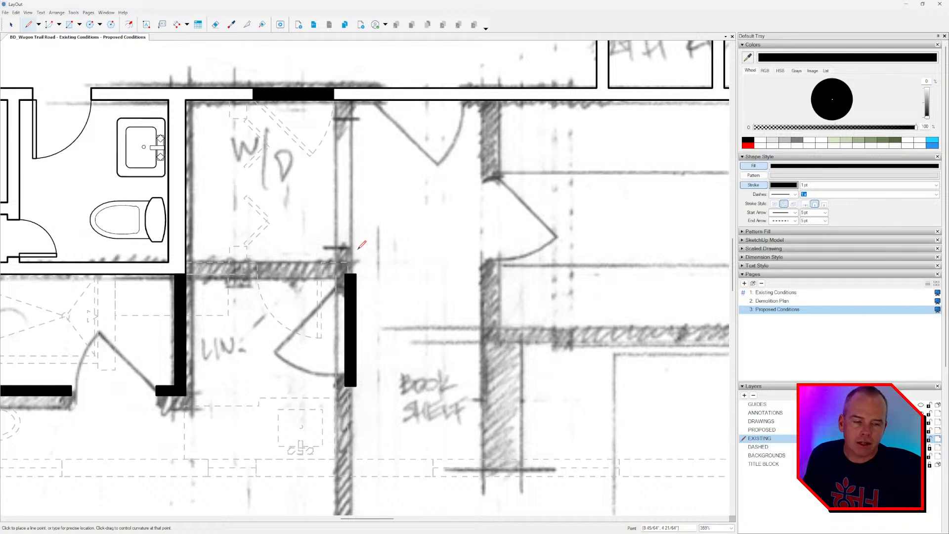
Open the new wall group and extend the copied vertical wall up to the existing wall above the W/D space.
key("space")
scroll(350, 294, "up", 2)
left_click(350, 297)
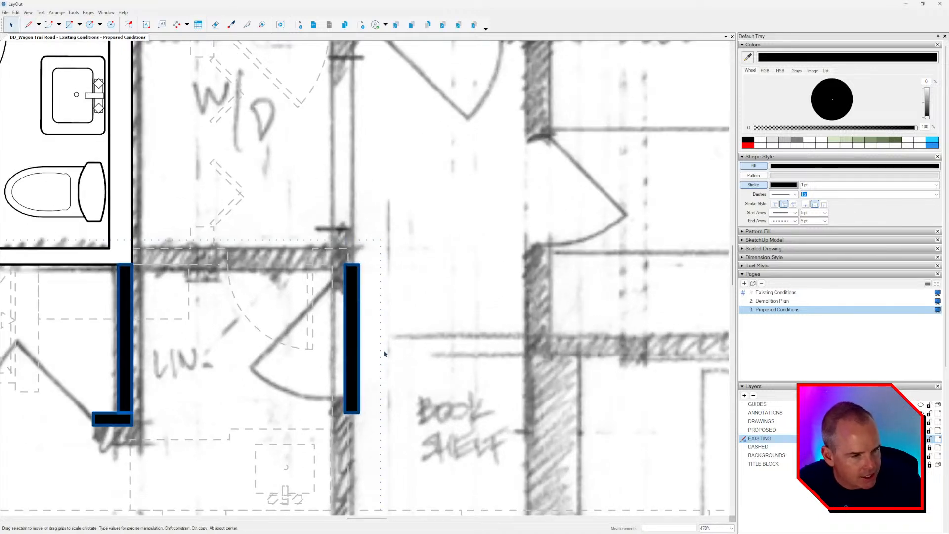
scroll(381, 357, "down", 1)
double_click(352, 303)
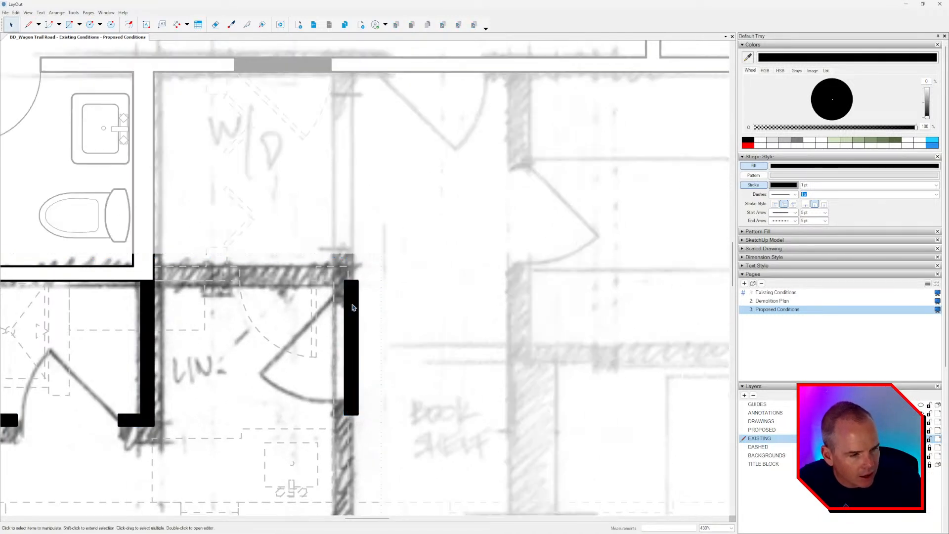
left_click(353, 303)
left_click_drag(352, 281, 370, 74)
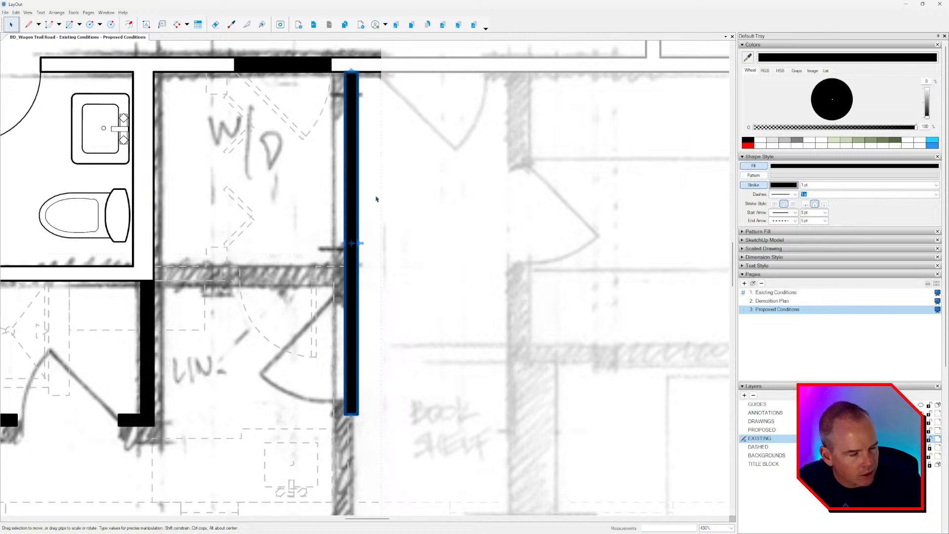
Shorten the extended wall to a small jamb stub against the existing wall above the W/D space.
scroll(371, 211, "down", 1)
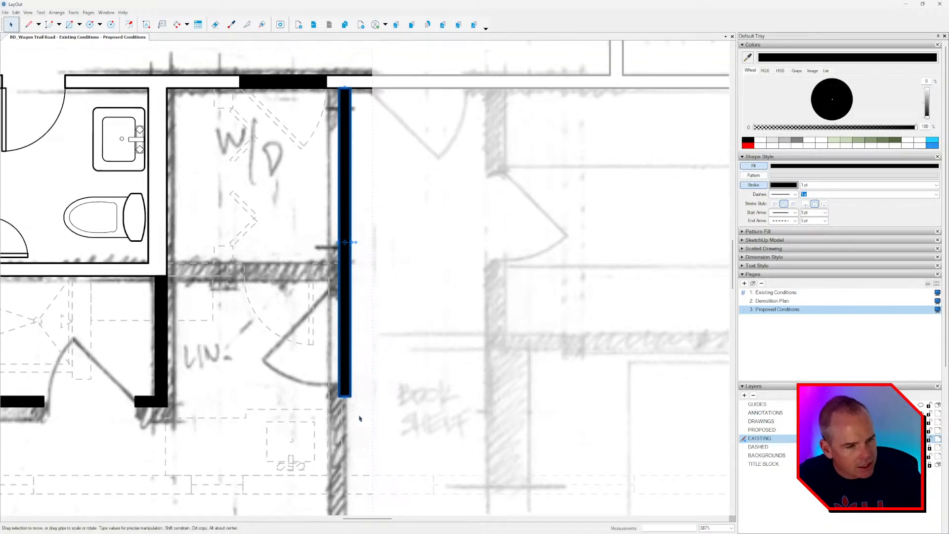
left_click_drag(344, 401, 388, 273)
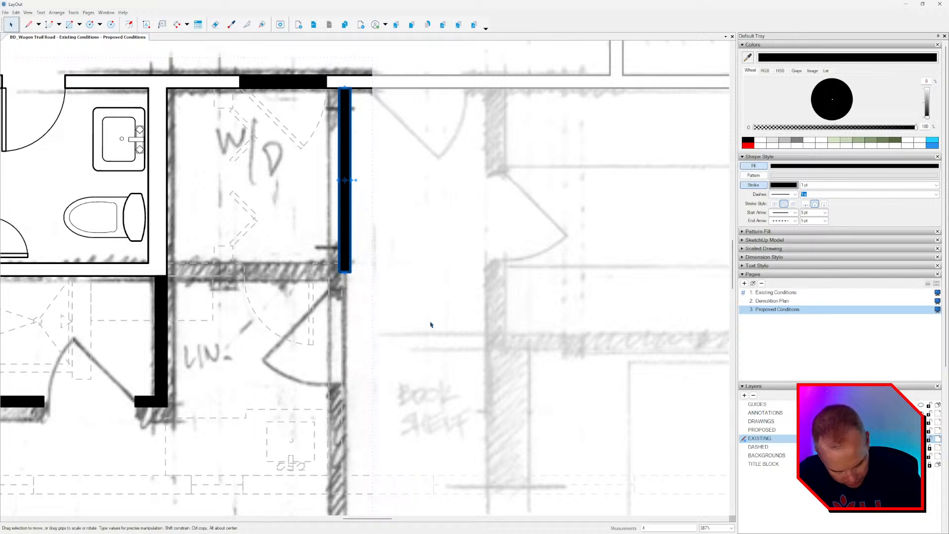
key("Return")
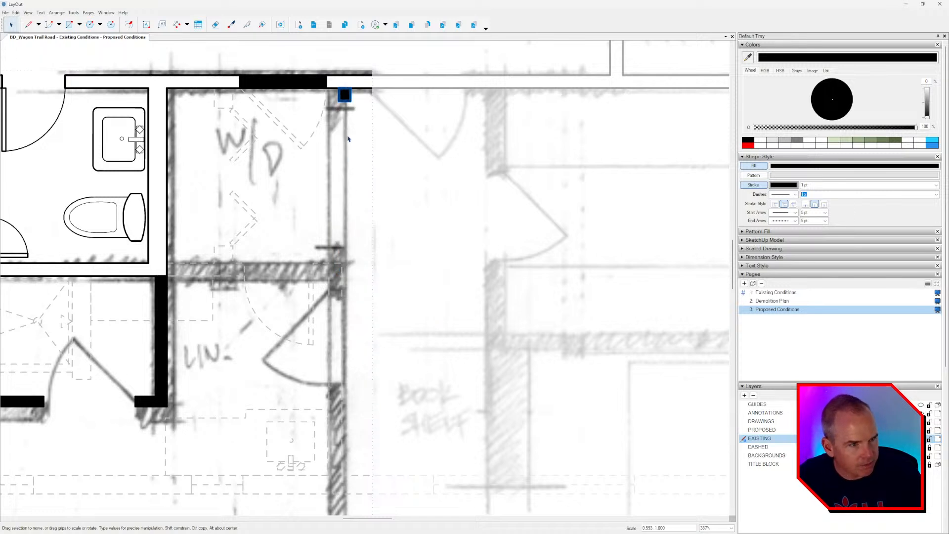
Scale a copy of the stub downward into a 48" spacer for the W/D opening.
scroll(349, 139, "up", 7)
left_click_drag(327, 138, 404, 328)
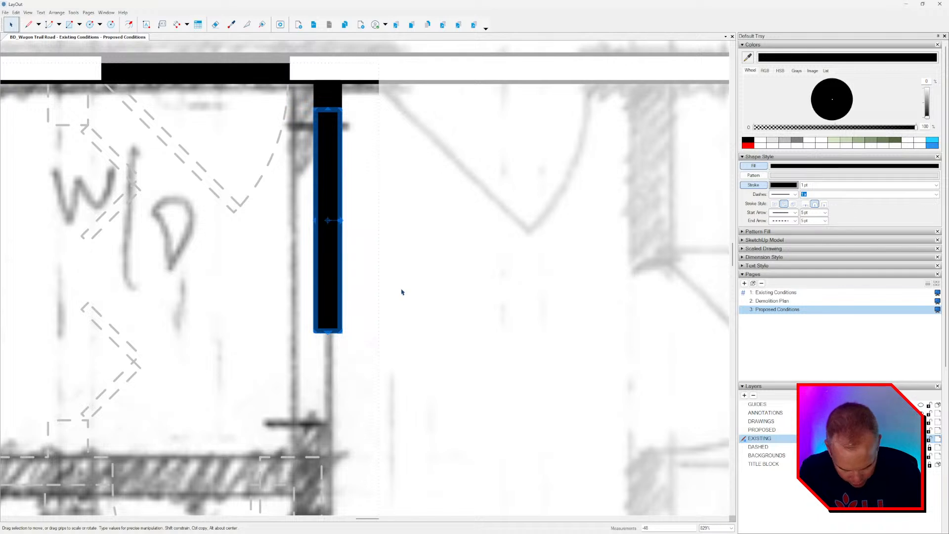
key("Return")
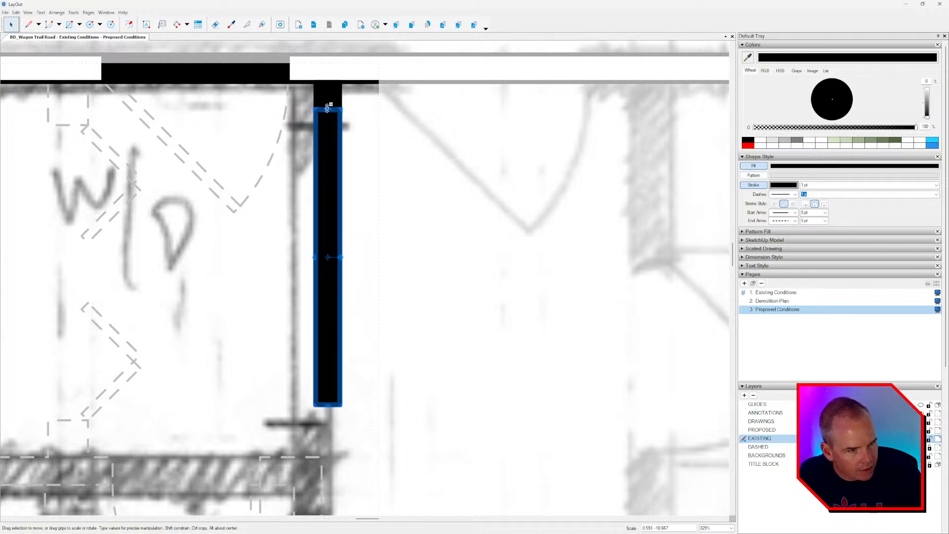
Scale a copy of the spacer into a matching jamb stub at its lower end and delete the spacer.
left_click_drag(327, 107, 438, 488, "ctrl")
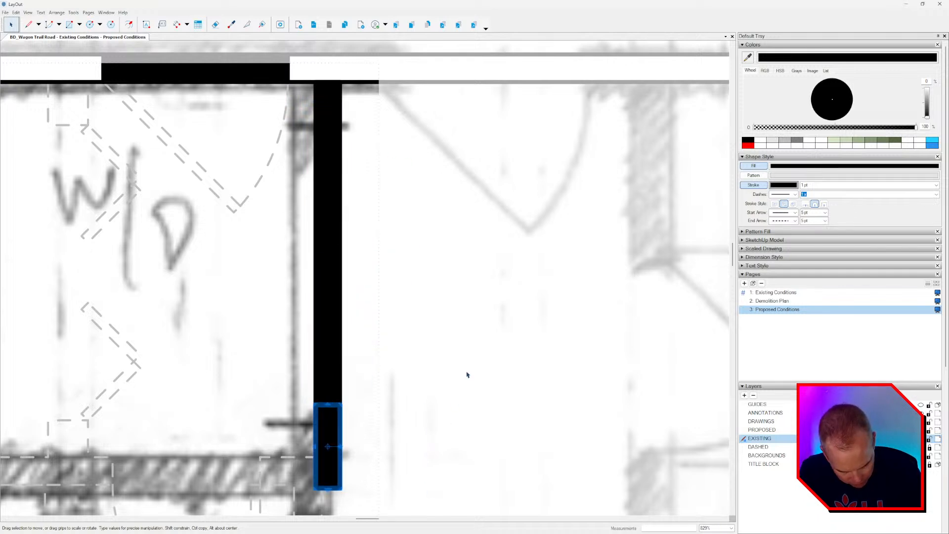
key("Return")
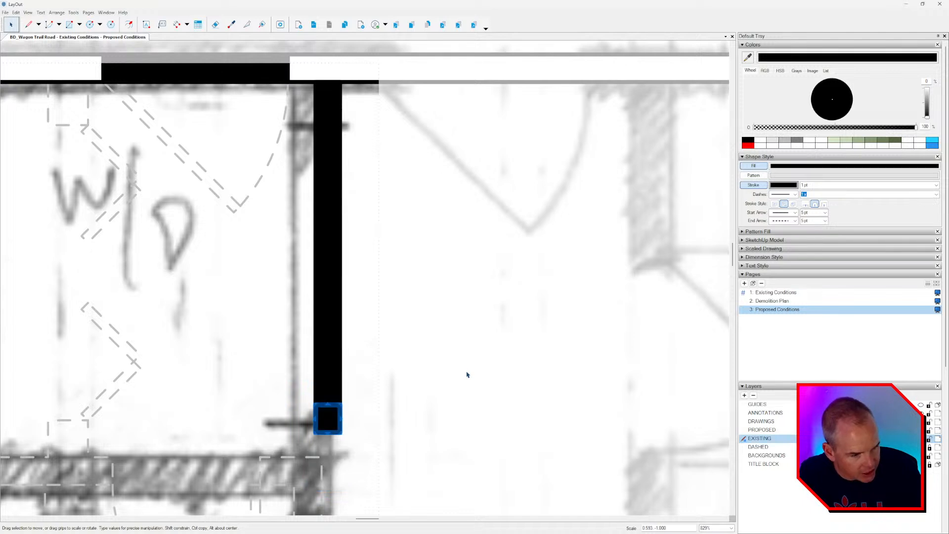
scroll(393, 340, "down", 4)
middle_click_drag(376, 371, 461, 284)
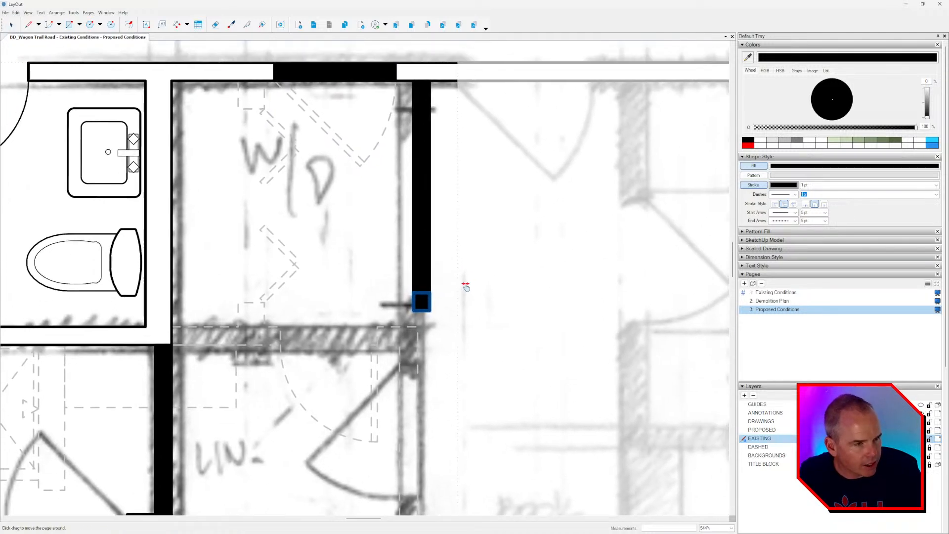
left_click(422, 173)
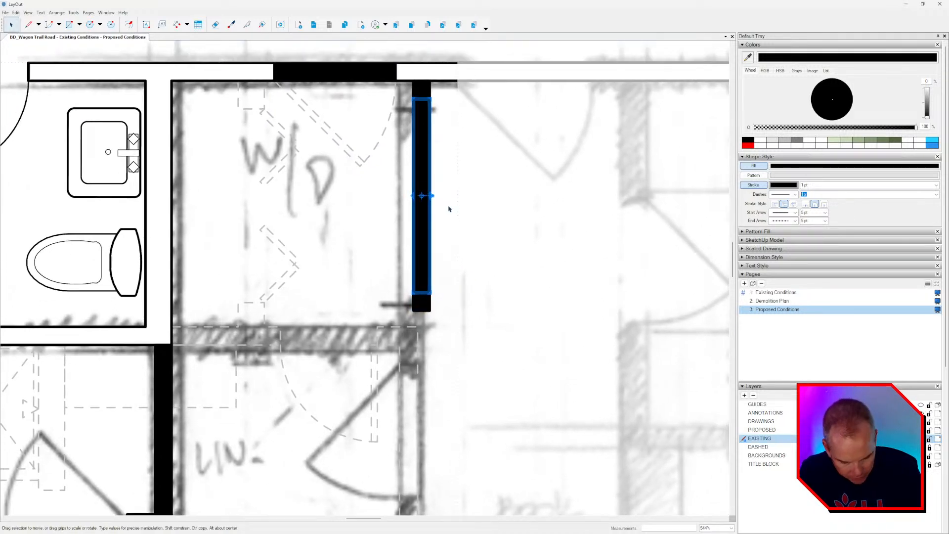
key("Delete")
Place a copy of the lower W/D jamb stub, rotated a quarter turn, at the end of the sketched horizontal wall.
left_click(422, 302)
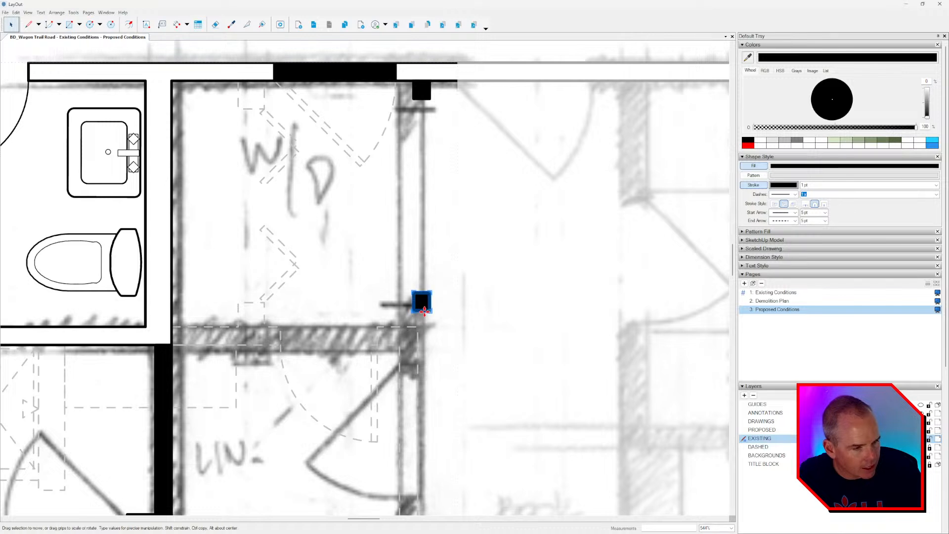
scroll(425, 309, "up", 5)
left_click_drag(425, 303, 372, 309, "ctrl")
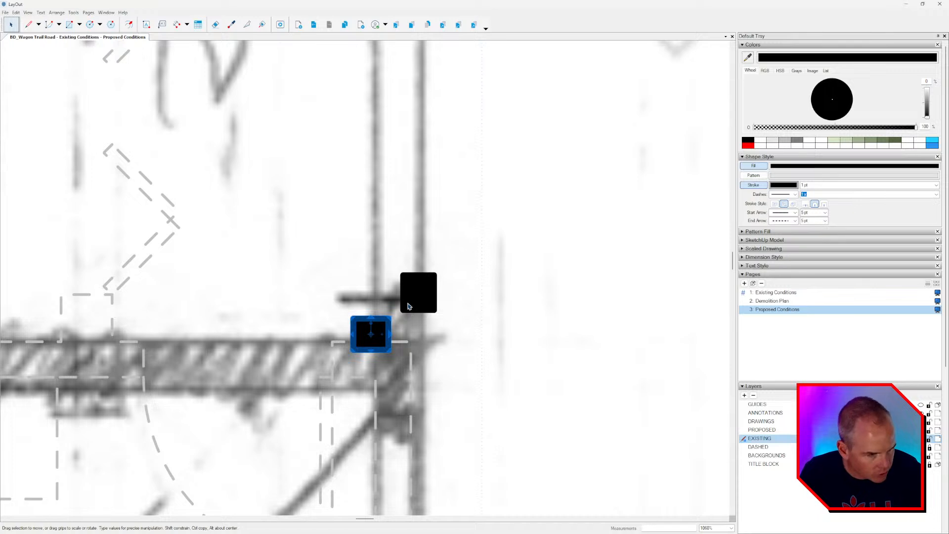
Measure the width of the lower W/D jamb stub with the Line tool.
key("l")
left_click(435, 274)
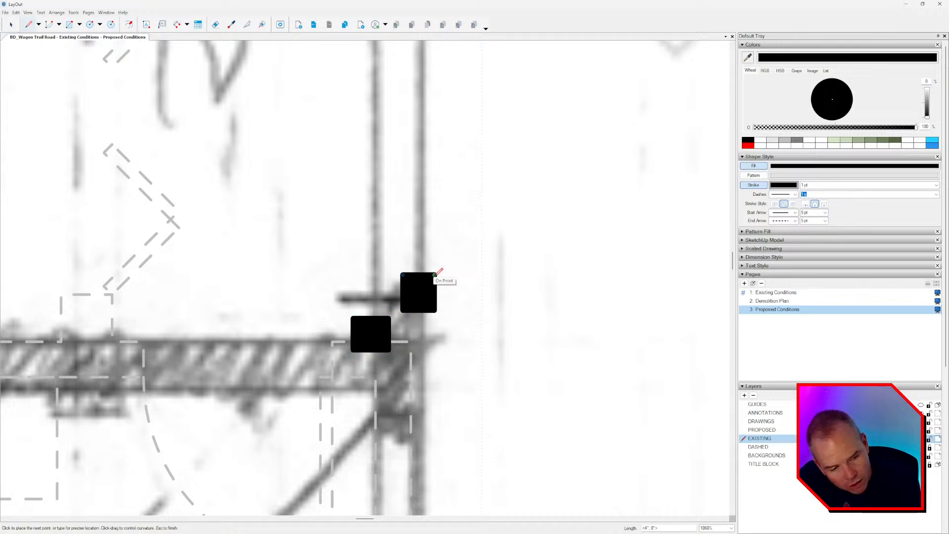
key("space")
Set the width of the upper and lower W/D jamb stubs to 3.5" together.
scroll(417, 208, "down", 3)
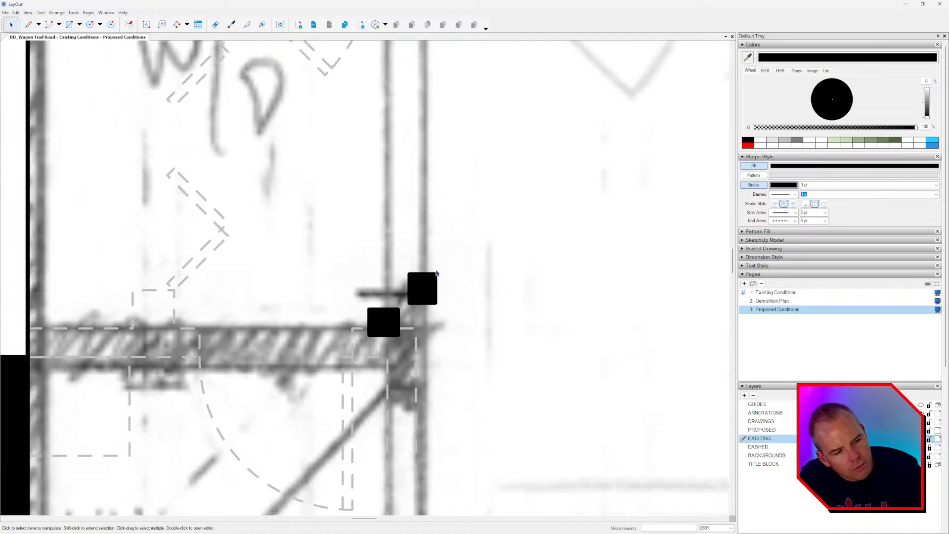
left_click(390, 121)
left_click(394, 357, "shift")
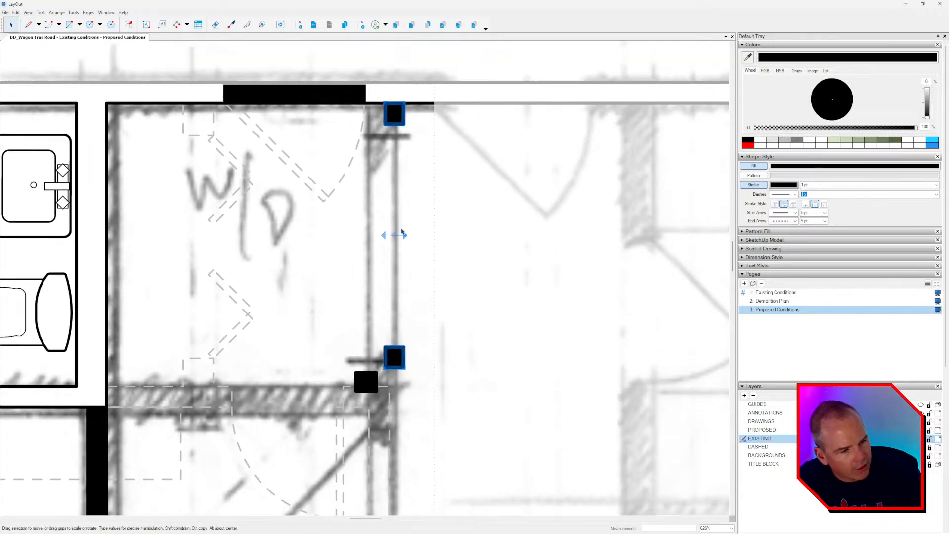
scroll(406, 235, "up", 1)
scroll(407, 235, "up", 4)
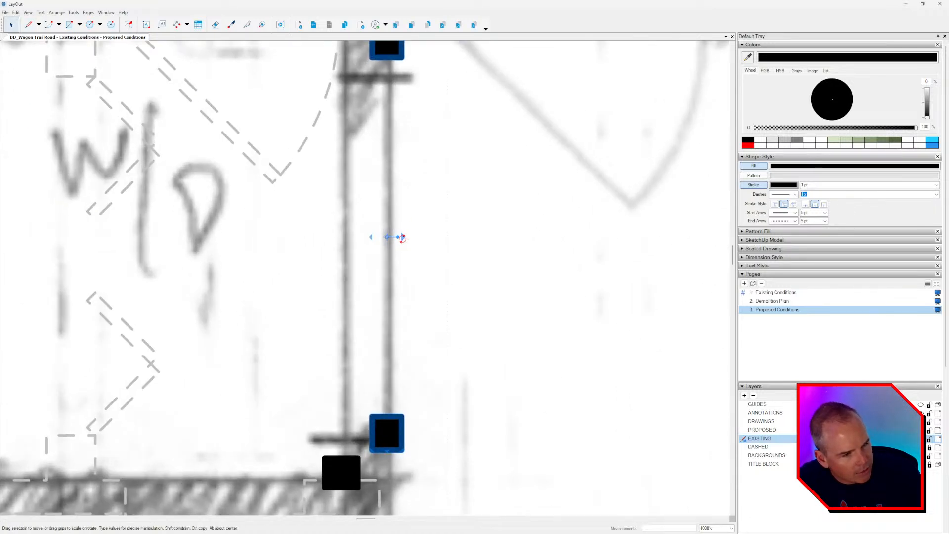
left_click_drag(404, 237, 583, 237)
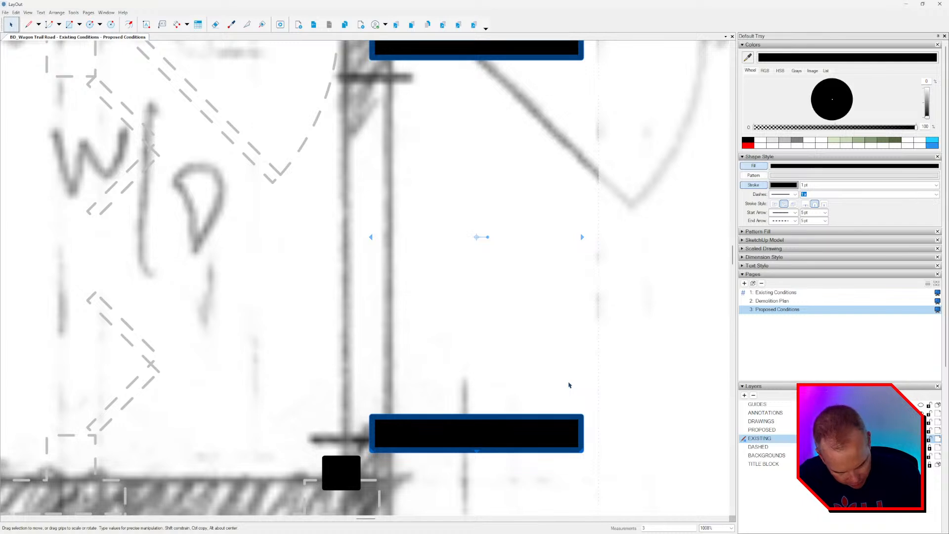
type("3.5\"")
key("Return")
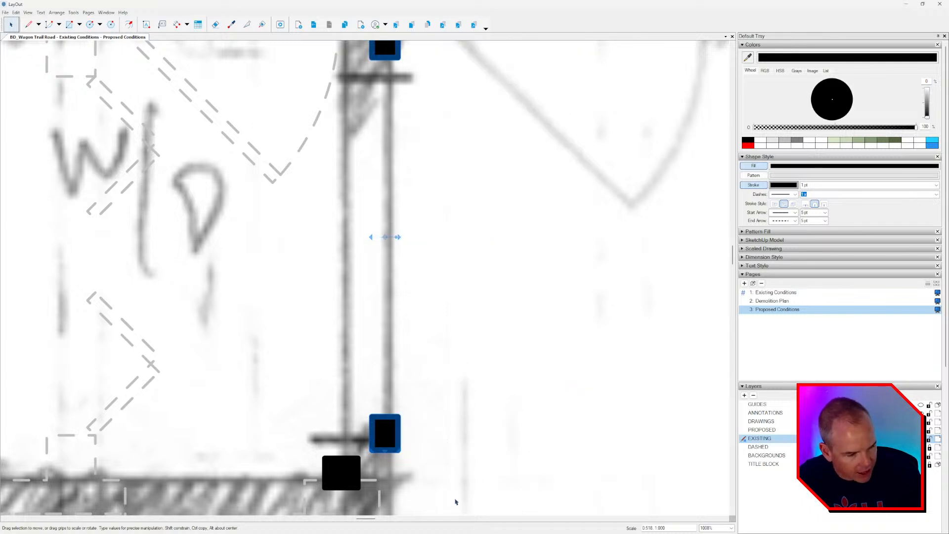
Set the thickness of the rotated stub at the end of the sketched horizontal wall to 3.5".
scroll(456, 502, "up", 6)
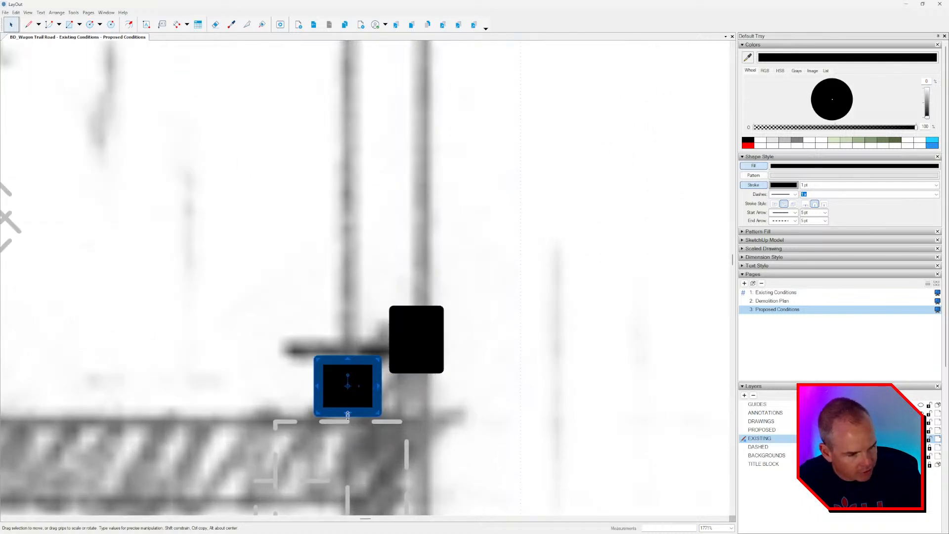
mouse_move(348, 415)
left_mouse_down()
mouse_move(340, 439)
mouse_move(339, 412)
left_mouse_up()
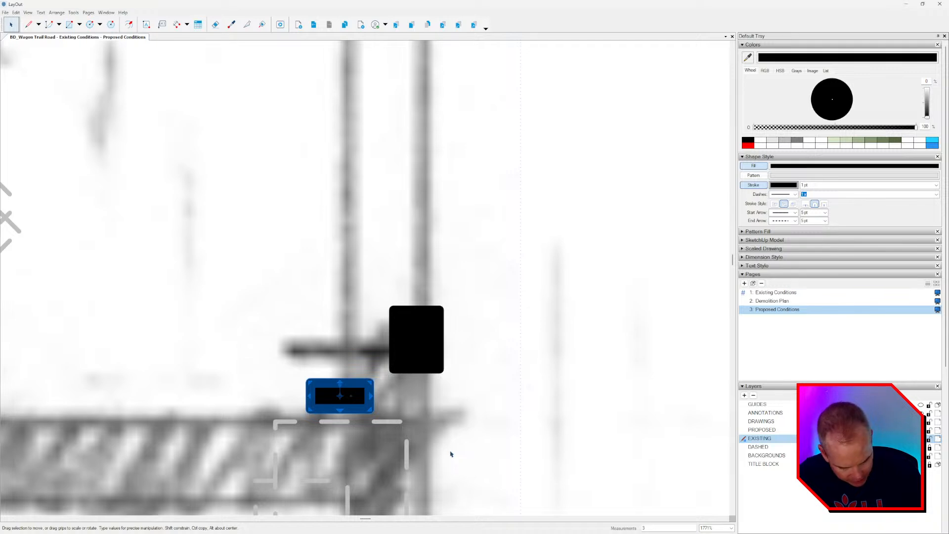
key("ctrl+z")
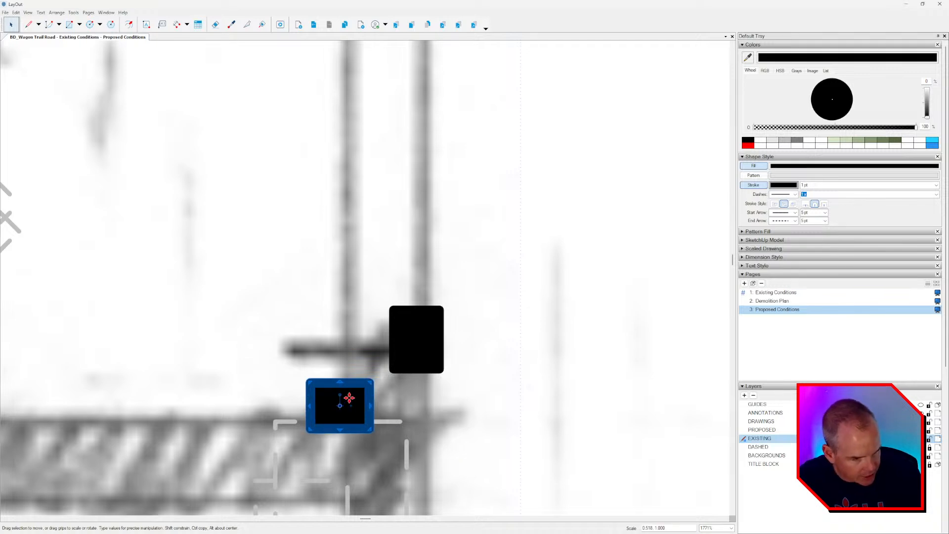
Move the rotated stub flush beneath the lower W/D jamb and stretch it across to the closet's far wall.
left_click_drag(370, 390, 440, 384)
scroll(515, 398, "down", 8)
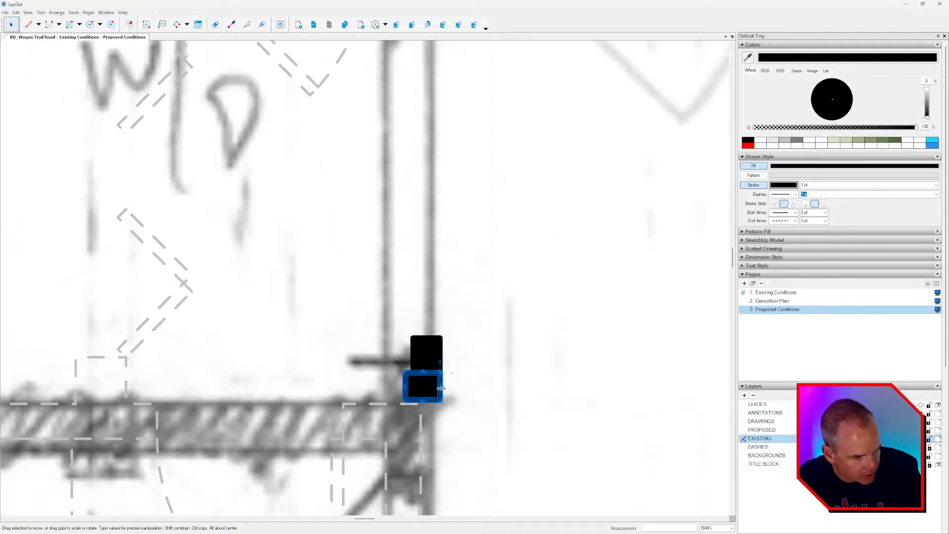
scroll(492, 389, "up", 2)
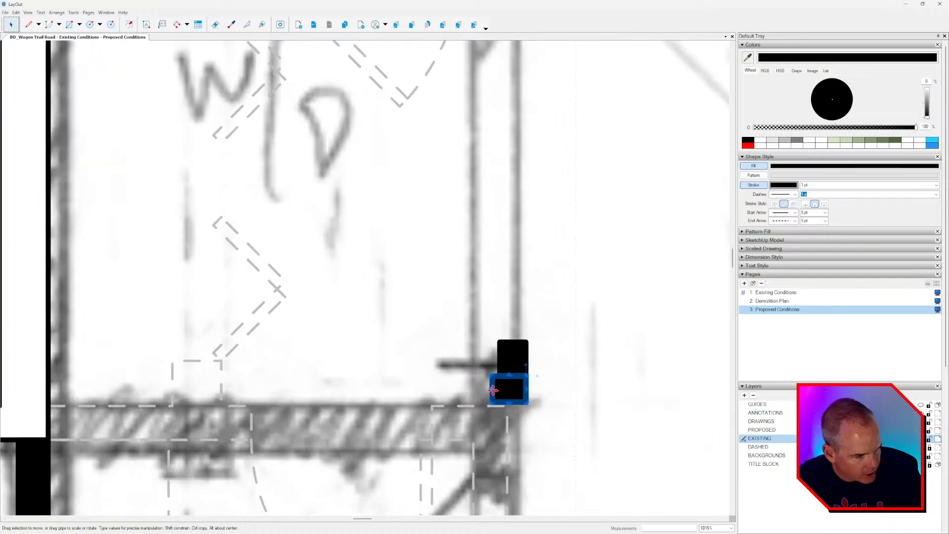
left_click_drag(496, 389, 51, 380)
scroll(51, 380, "down", 4)
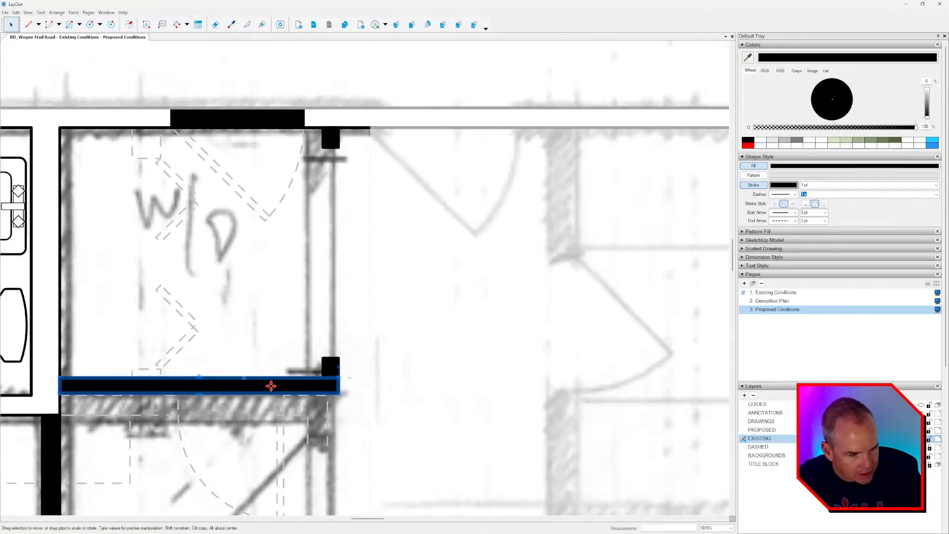
scroll(340, 238, "down", 7)
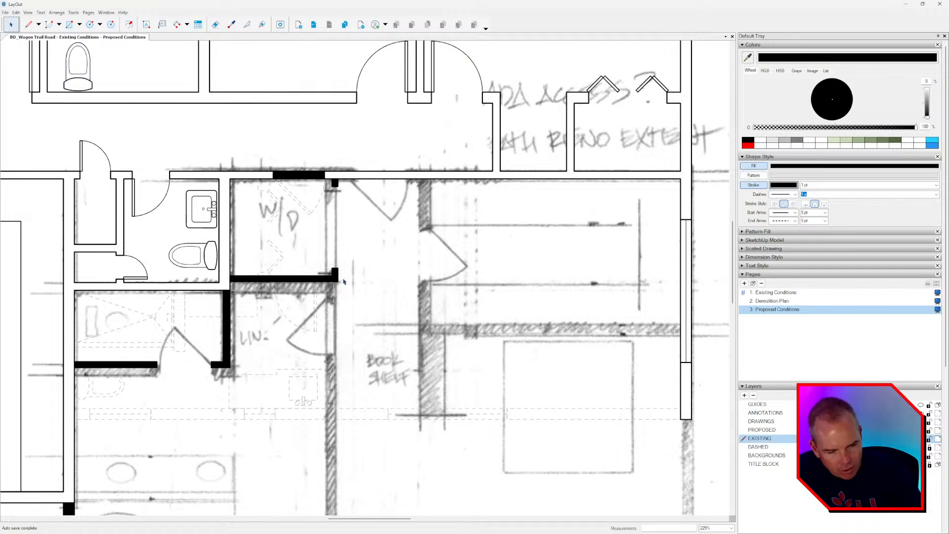
Place a copy of the lower W/D jamb stub directly beneath the end of the new horizontal wall.
scroll(330, 285, "up", 3)
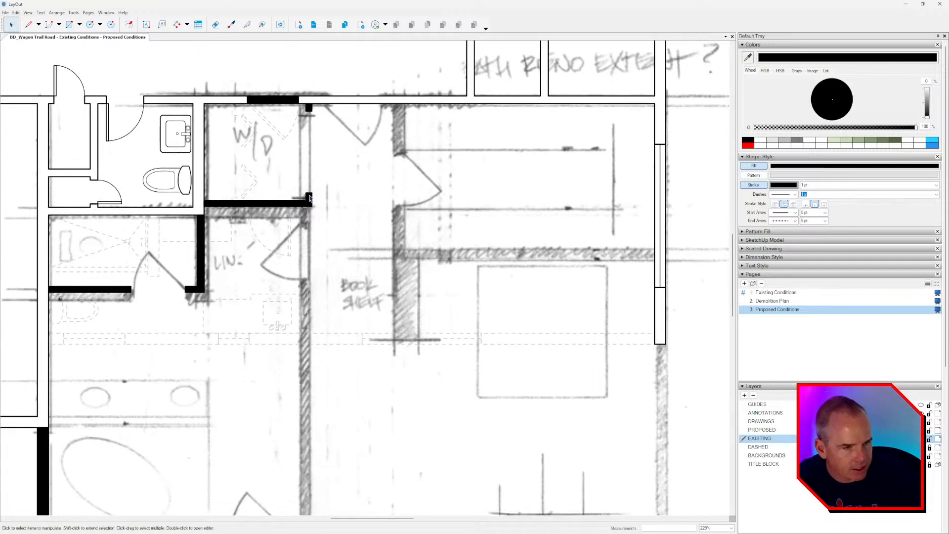
left_click(303, 189)
left_click(307, 192)
scroll(307, 191, "up", 5)
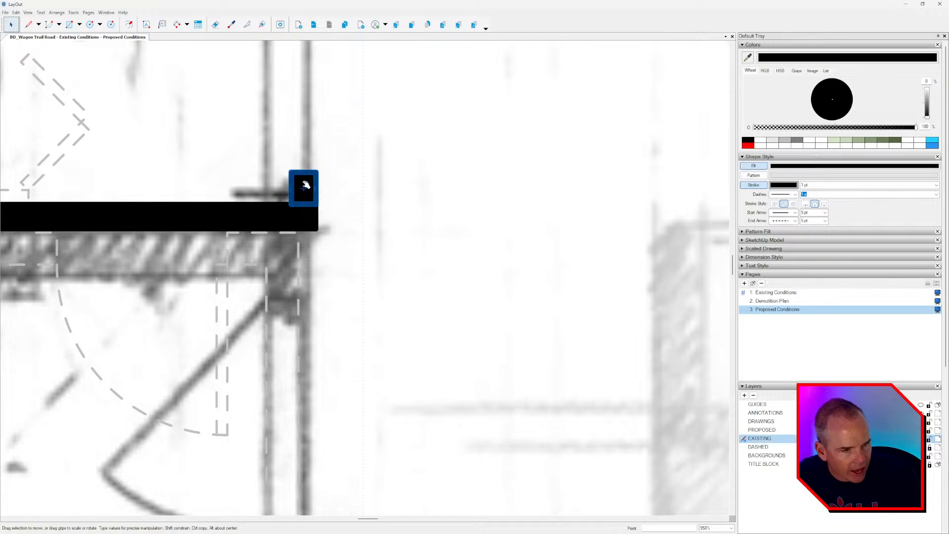
left_click_drag(300, 183, 315, 233)
scroll(315, 233, "down", 4)
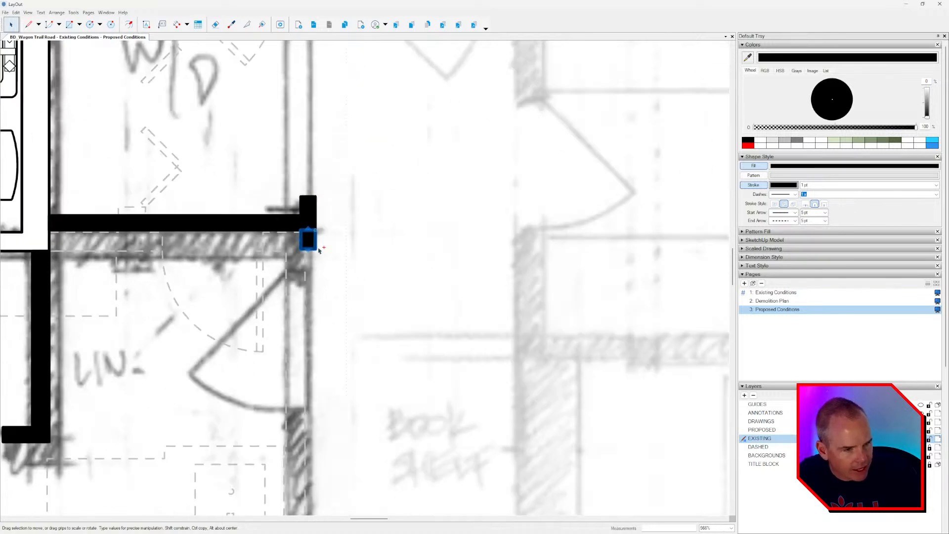
middle_click_drag(321, 253, 322, 197)
scroll(312, 163, "up", 7)
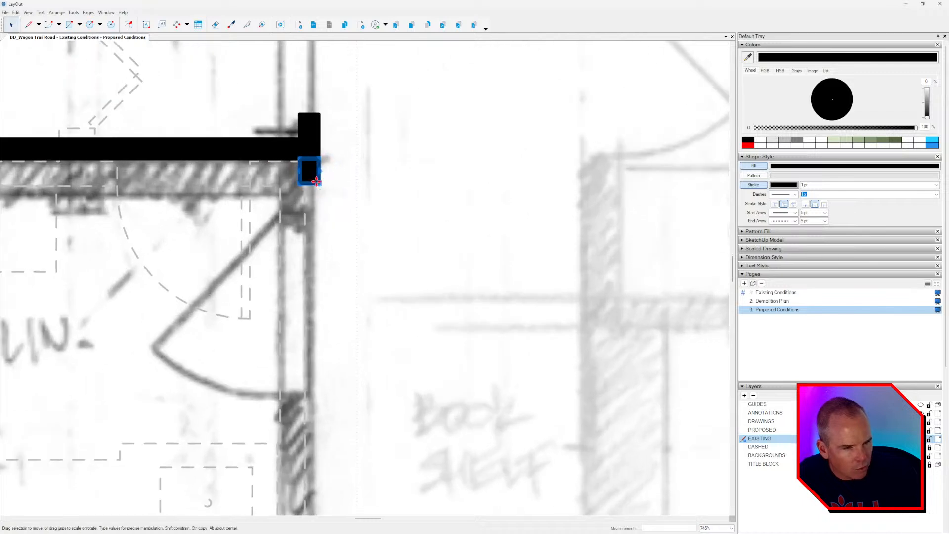
scroll(310, 157, "up", 4)
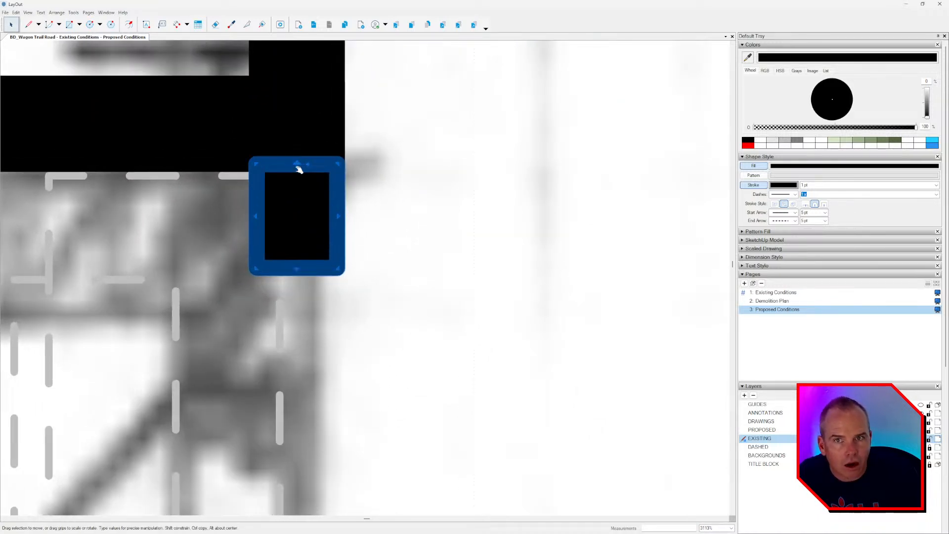
scroll(300, 170, "up", 1)
scroll(319, 217, "down", 3)
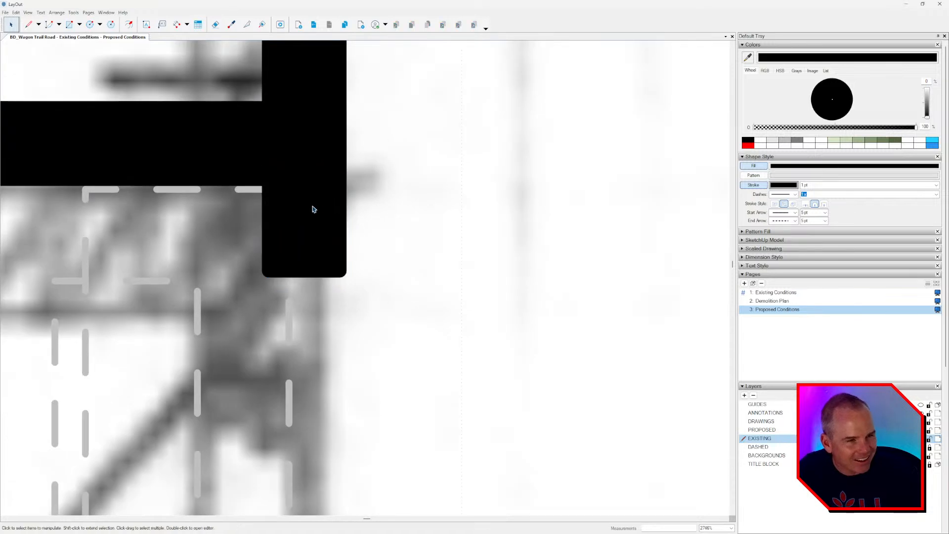
Scale a copy of the new stub downward into a 32" spacer for the linen door opening.
left_click_drag(304, 178, 394, 460)
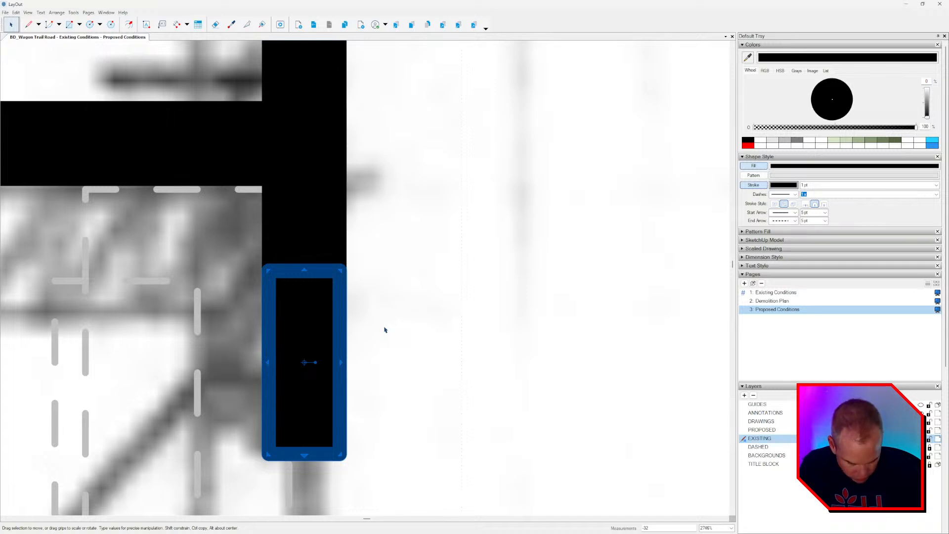
key("Return")
scroll(386, 330, "down", 10)
middle_click_drag(364, 368, 339, 172)
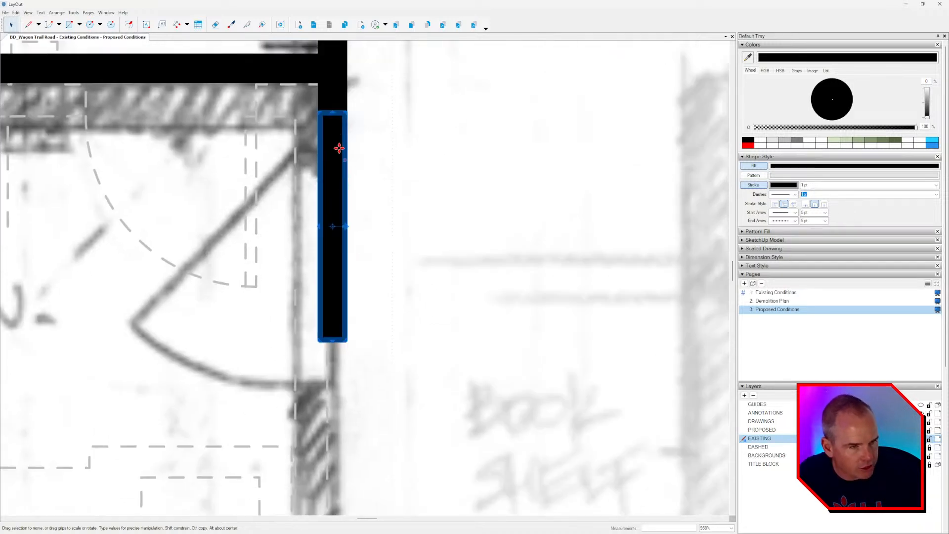
Flip-scale the spacer into a wall piece below the linen door opening and stretch it down to the bottom wall stub.
left_click_drag(335, 113, 384, 485)
scroll(379, 327, "down", 6)
middle_click_drag(371, 316, 381, 136)
scroll(381, 140, "down", 7)
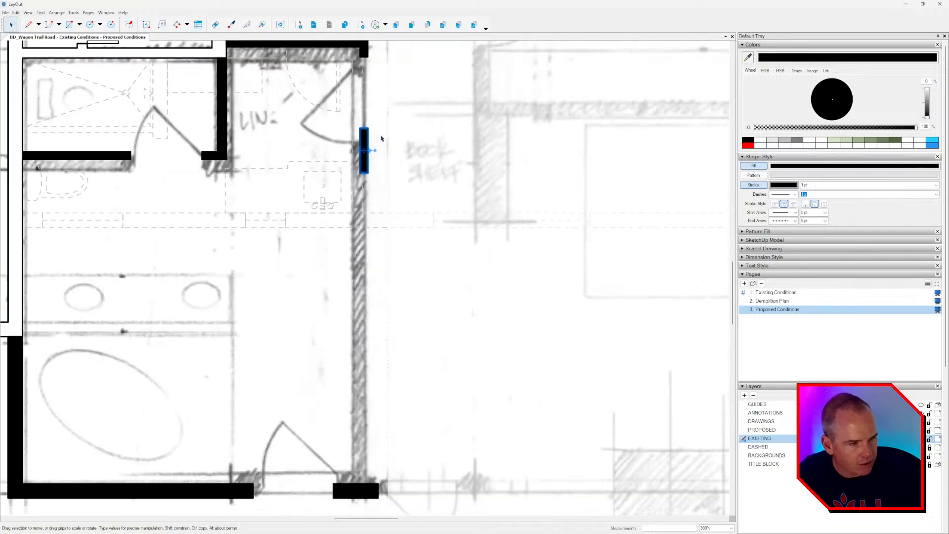
left_click_drag(367, 168, 368, 423)
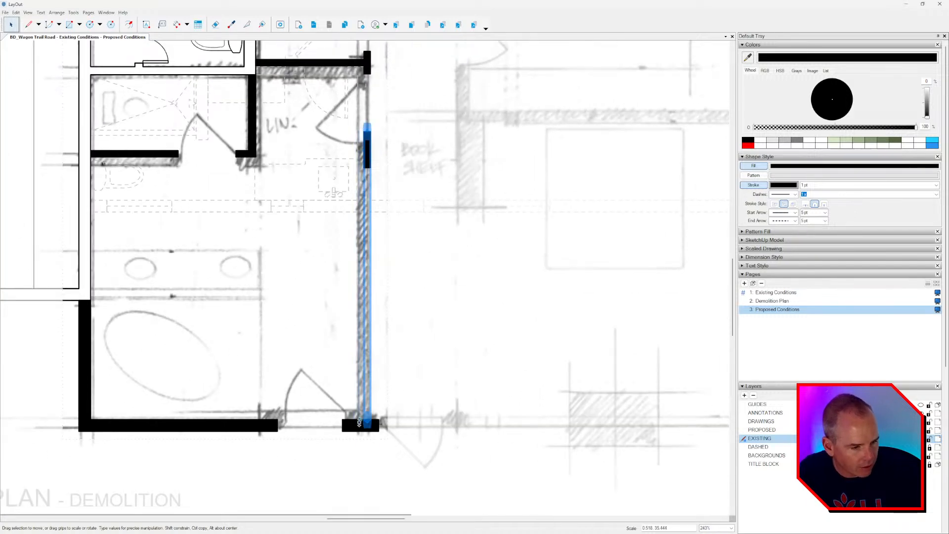
left_click(424, 376)
middle_click_drag(414, 384, 402, 410)
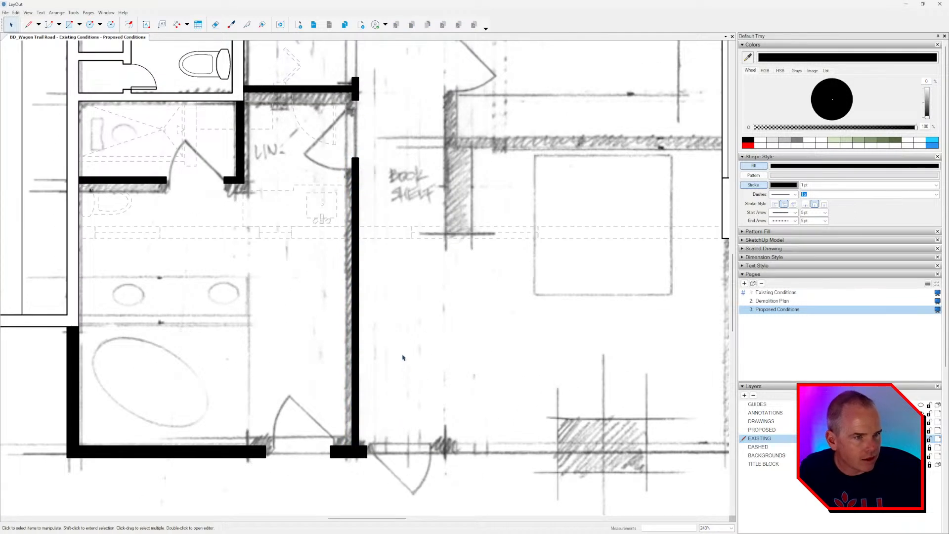
scroll(392, 336, "down", 2)
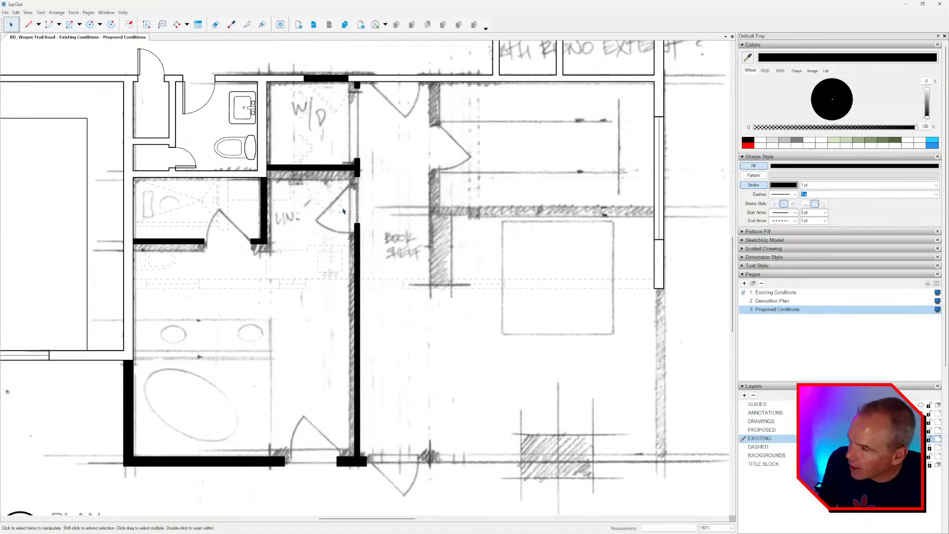
middle_click_drag(375, 265, 377, 255)
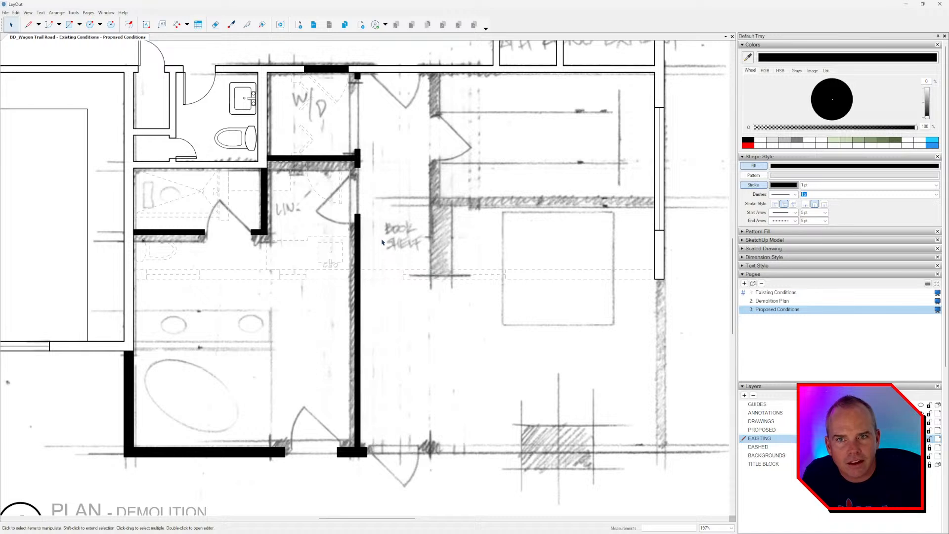
middle_click_drag(452, 246, 419, 241)
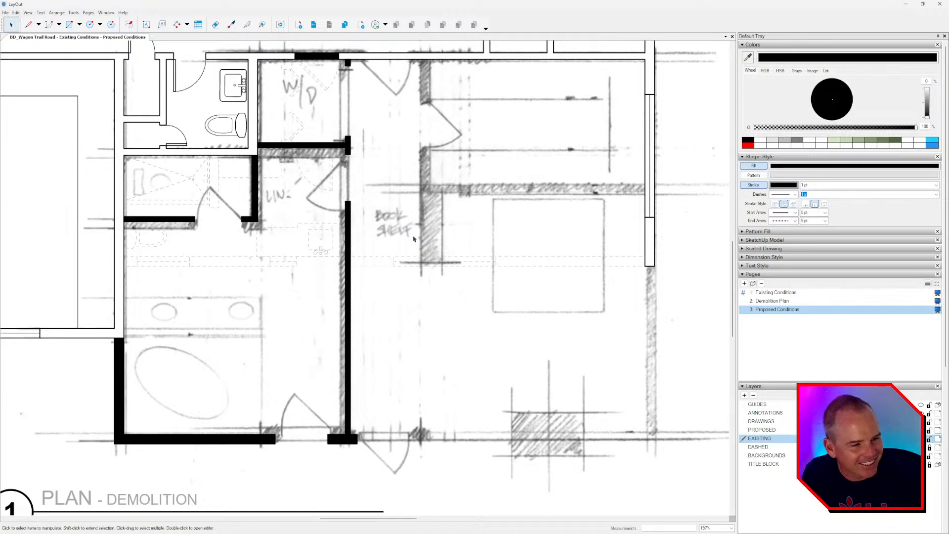
Scale a copy of the bottom wall stub into a spacer across the neighbouring door opening, then flip-scale it into the far jamb stub.
middle_click_drag(447, 317, 437, 272)
scroll(269, 368, "up", 5)
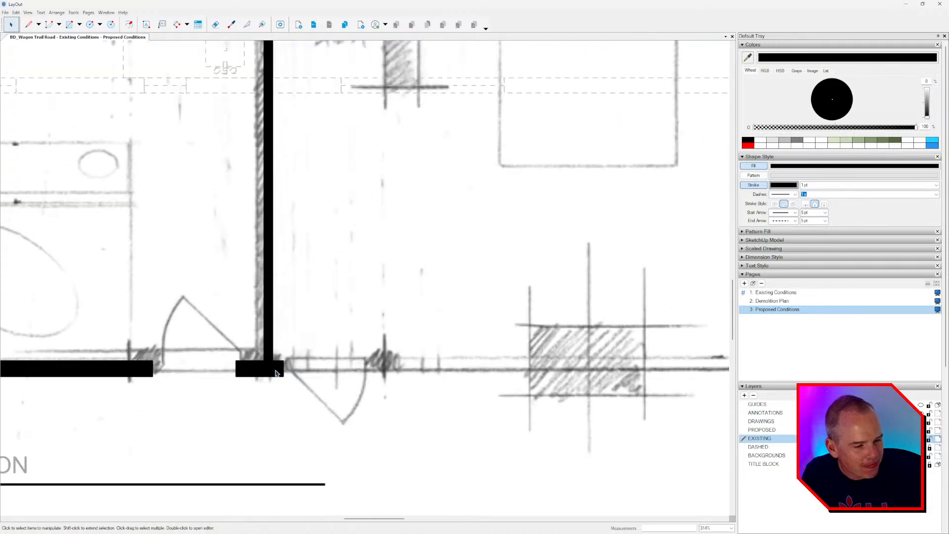
left_click(255, 368)
scroll(232, 368, "up", 5)
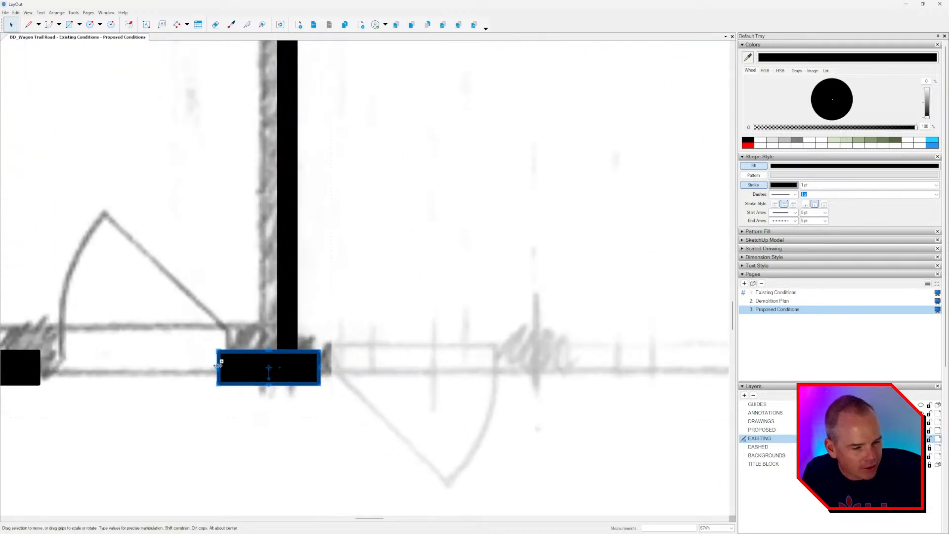
left_click_drag(218, 368, 521, 385, "ctrl")
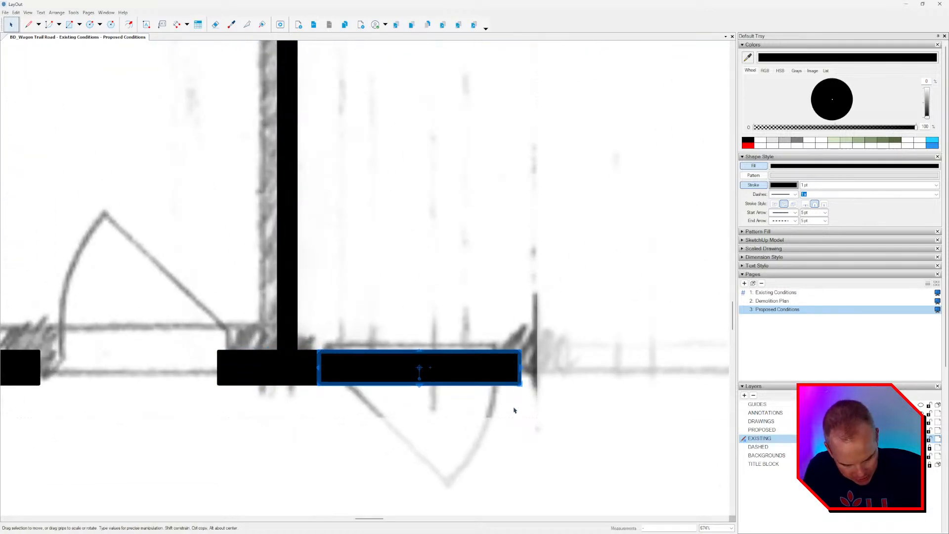
key("Return")
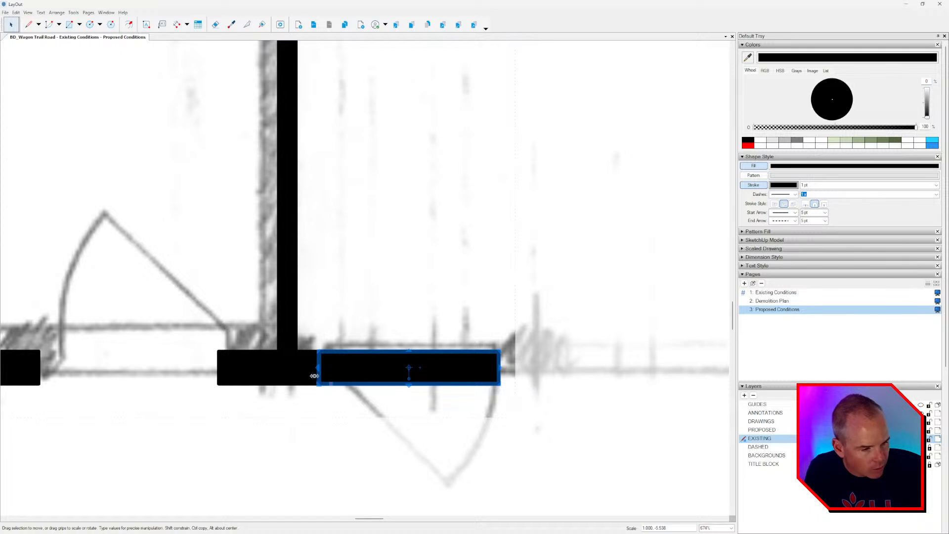
scroll(238, 346, "down", 5)
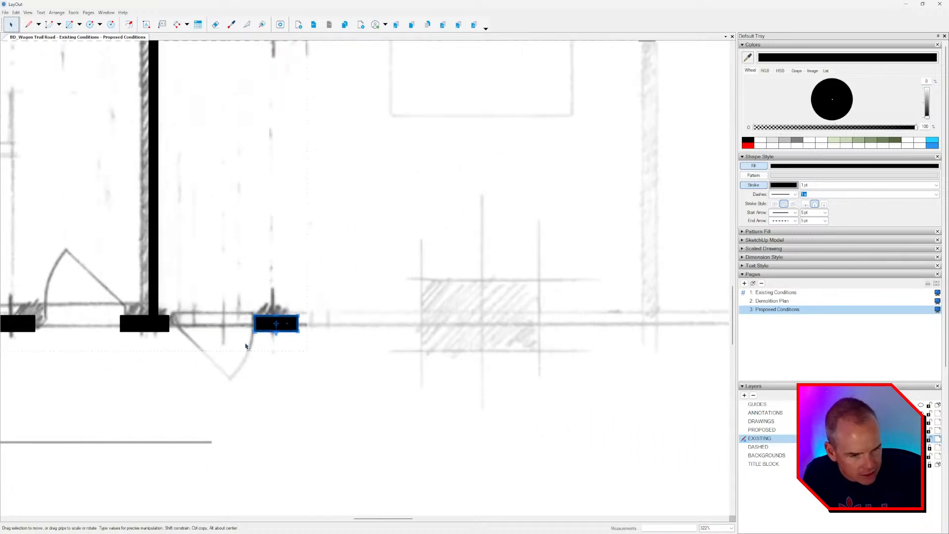
middle_click_drag(246, 347, 373, 365)
scroll(186, 363, "up", 3)
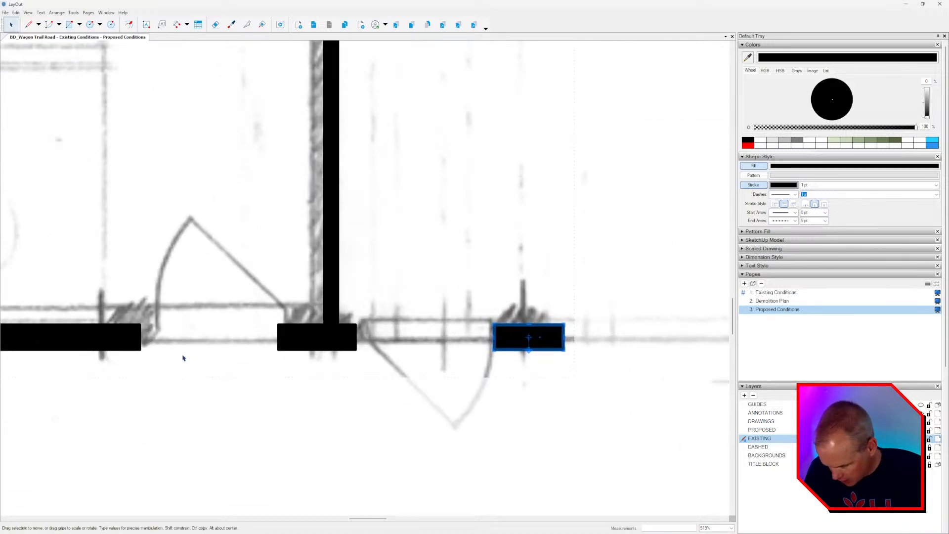
Measure the bathroom door opening in the bottom wall with the Line tool.
key("l")
left_click(141, 325)
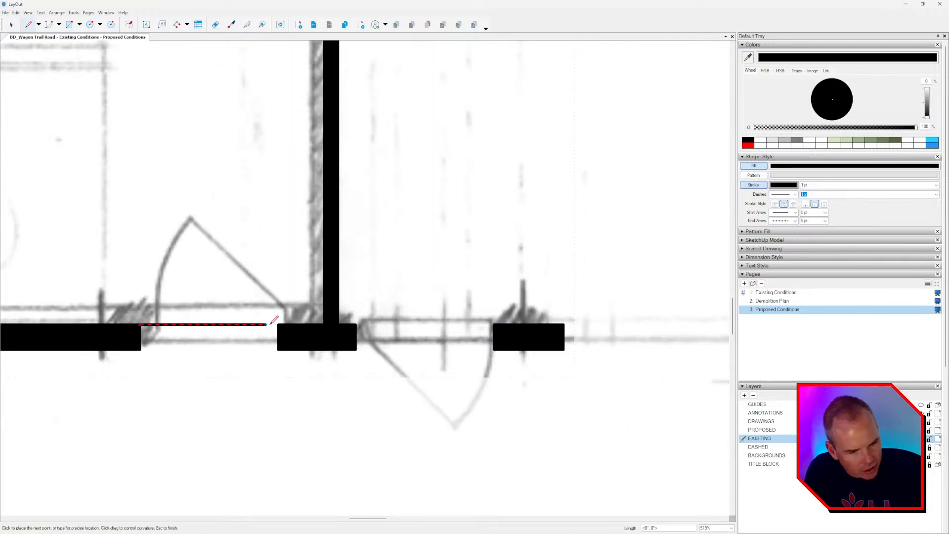
scroll(279, 324, "down", 3)
middle_click_drag(278, 324, 123, 318)
key("Escape")
key("space")
Finish the bathroom door measurement and stretch the far bottom wall stub along the sketched line to the outer face of the exterior side wall.
left_click(292, 327)
scroll(309, 353, "down", 2)
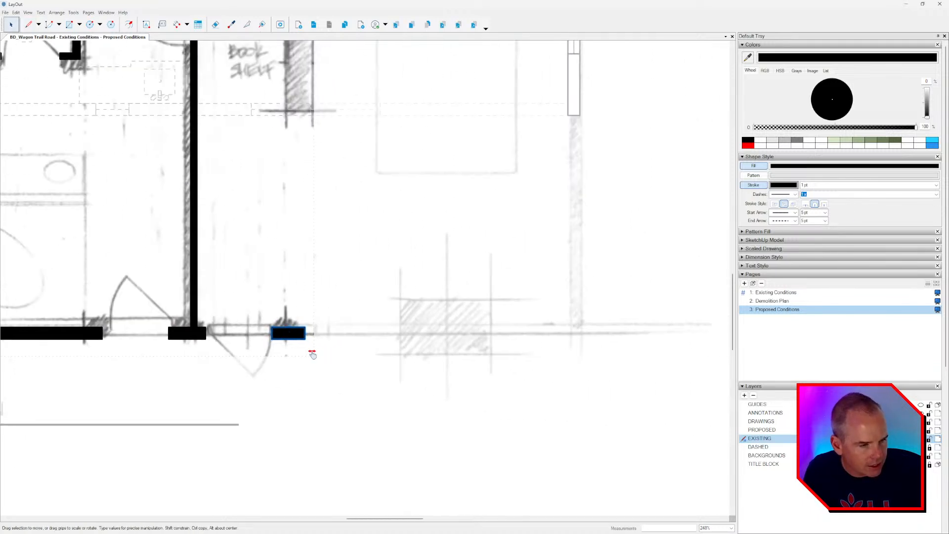
middle_click_drag(313, 353, 250, 355)
left_click_drag(246, 335, 542, 335)
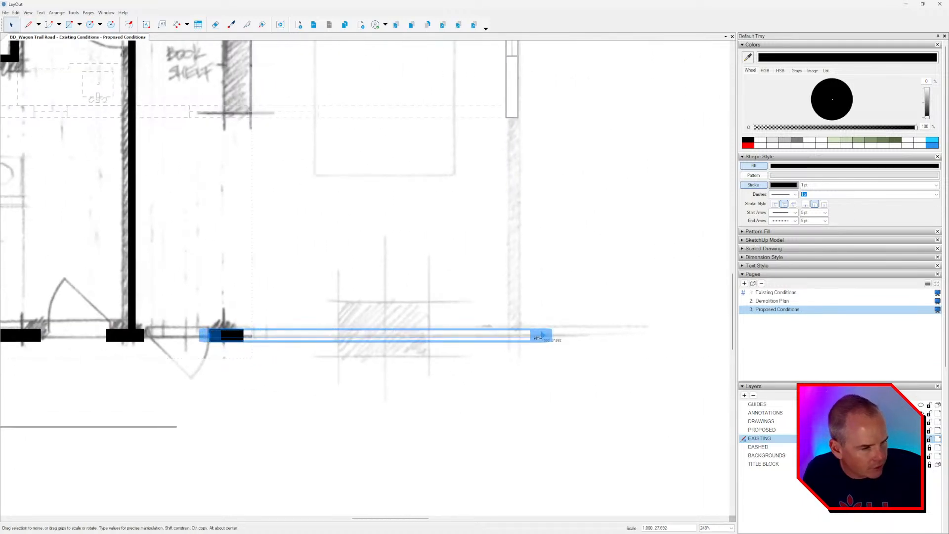
scroll(539, 339, "down", 4)
middle_click_drag(539, 338, 463, 378)
scroll(464, 378, "up", 4)
left_click_drag(463, 378, 440, 249)
scroll(398, 228, "up", 2)
Draw a black filled rectangle at the lower end of the exterior side wall and stretch it down to the new bottom wall.
key("r")
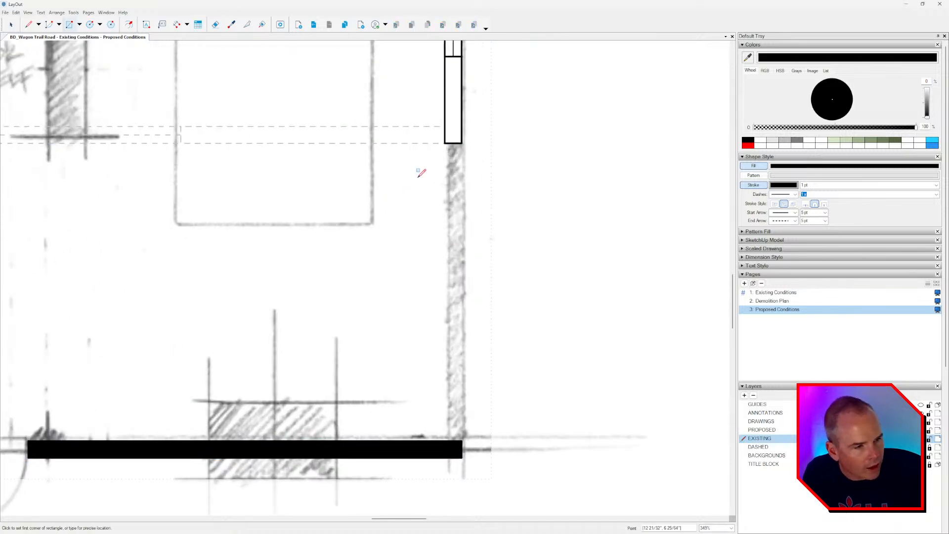
left_click(446, 142)
key("space")
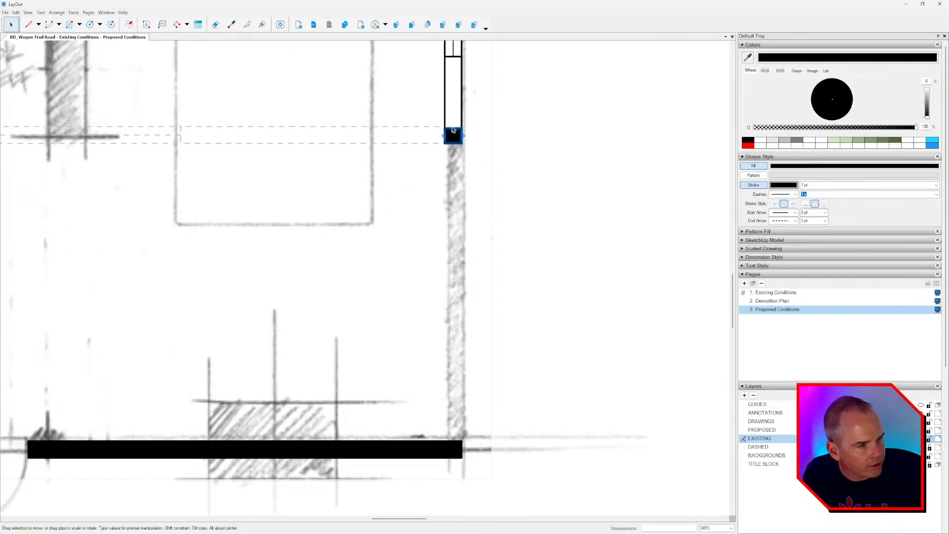
scroll(453, 129, "up", 4)
left_click_drag(454, 150, 494, 376)
scroll(479, 376, "down", 3)
middle_click_drag(479, 376, 495, 171)
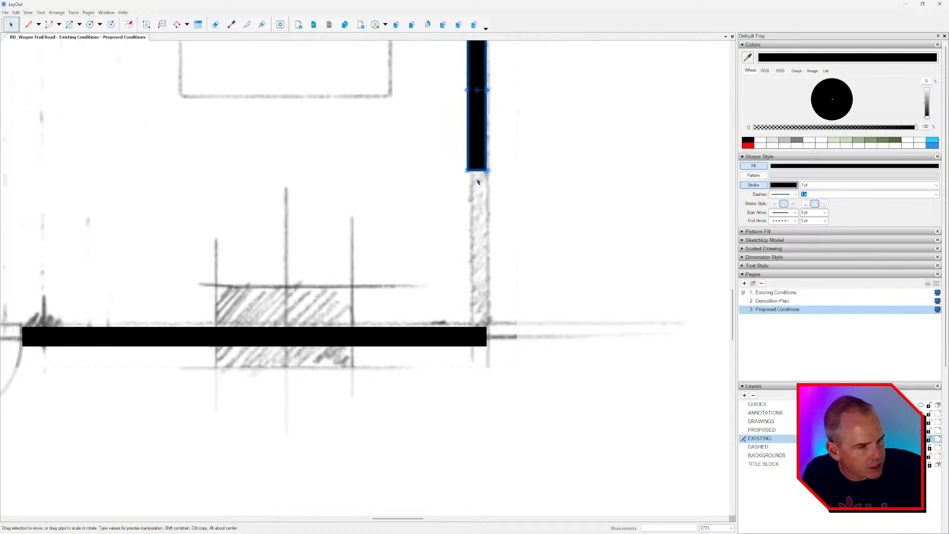
scroll(478, 178, "up", 2)
left_click_drag(477, 170, 480, 396)
scroll(485, 394, "down", 5)
left_click(502, 378)
Hide the BACKGROUNDS layer to review the new walls on the plan, and look over the house exterior in the SketchUp model.
middle_click_drag(421, 356, 511, 343)
scroll(520, 324, "down", 2)
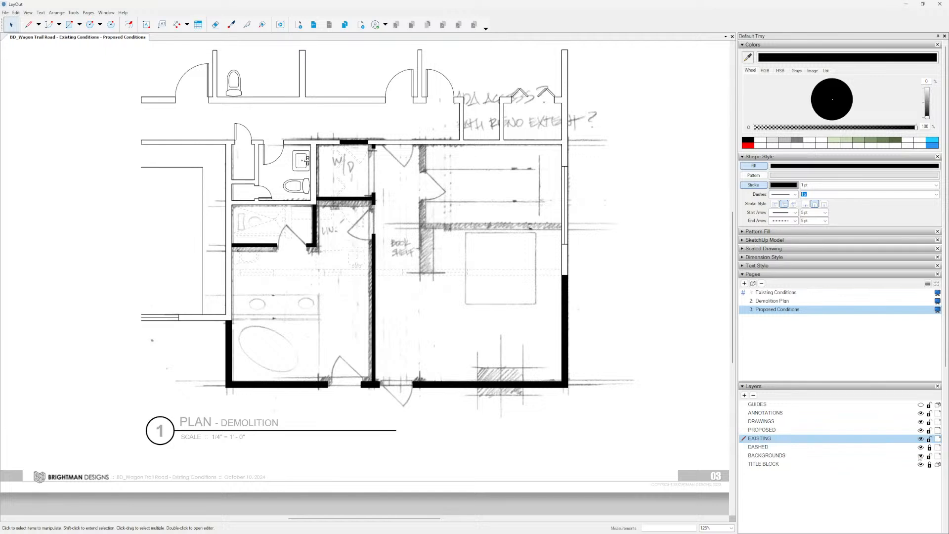
left_click(921, 456)
middle_click_drag(574, 370, 559, 362)
scroll(494, 314, "up", 2)
middle_click_drag(491, 309, 510, 327)
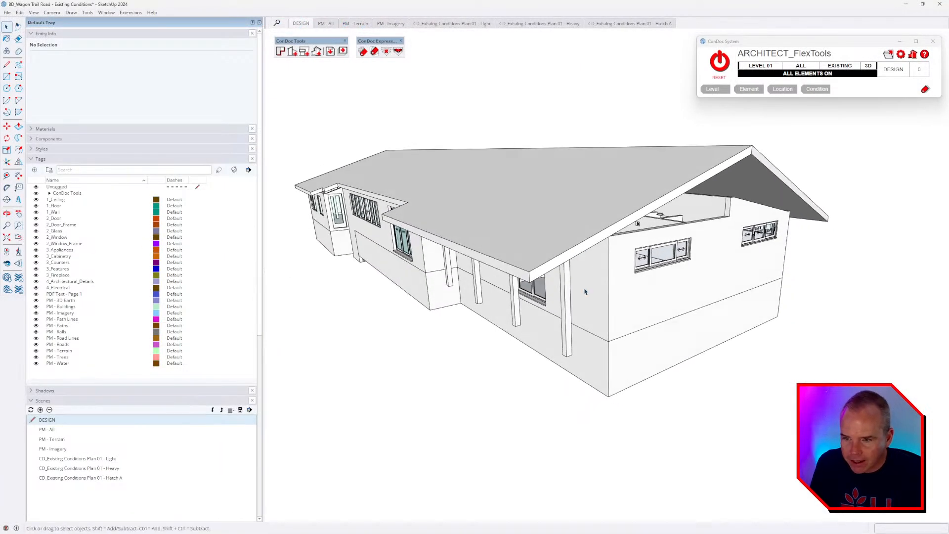
mouse_move(729, 331)
middle_mouse_down()
mouse_move(517, 314)
mouse_move(445, 260)
mouse_move(713, 330)
middle_mouse_up()
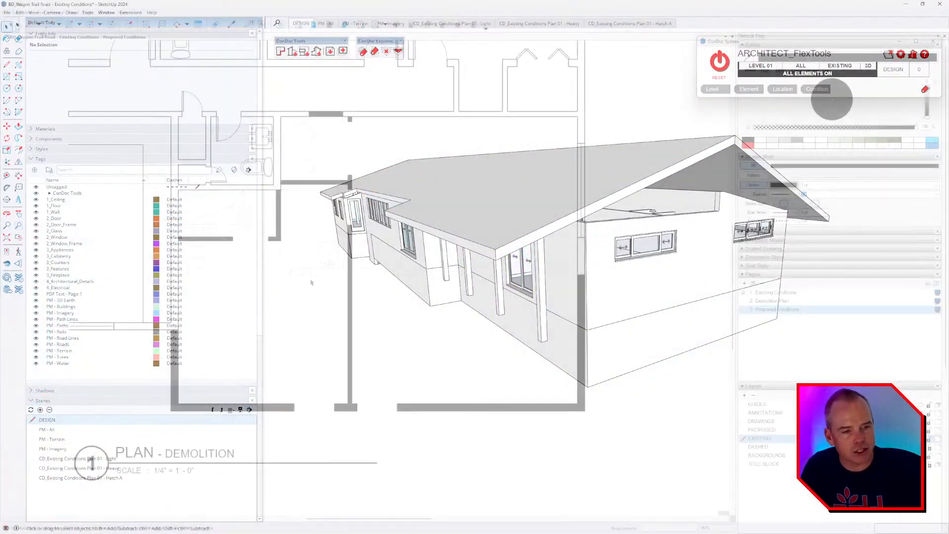
scroll(269, 325, "up", 4)
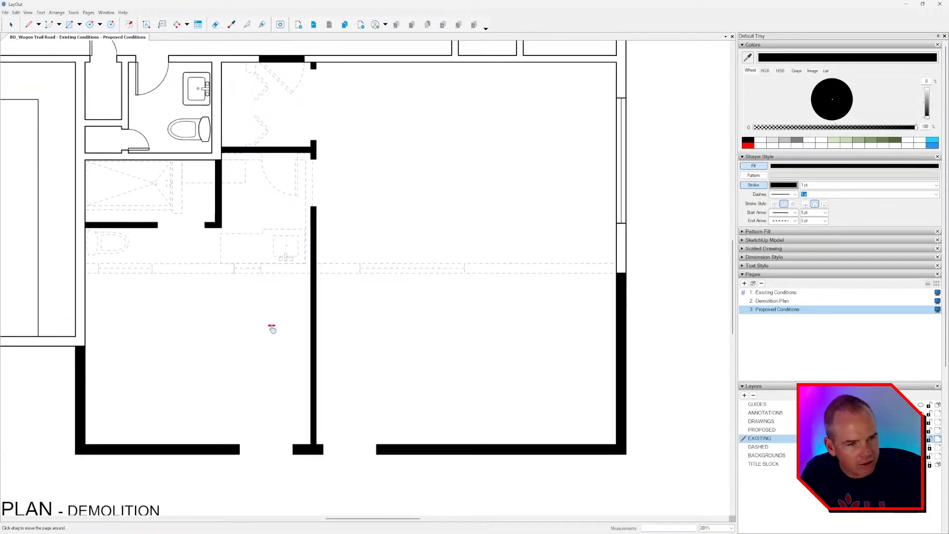
scroll(298, 119, "up", 5)
Try to remove the black infill from the old door opening above the W/D closet and pull the existing wall end back.
left_click(283, 174)
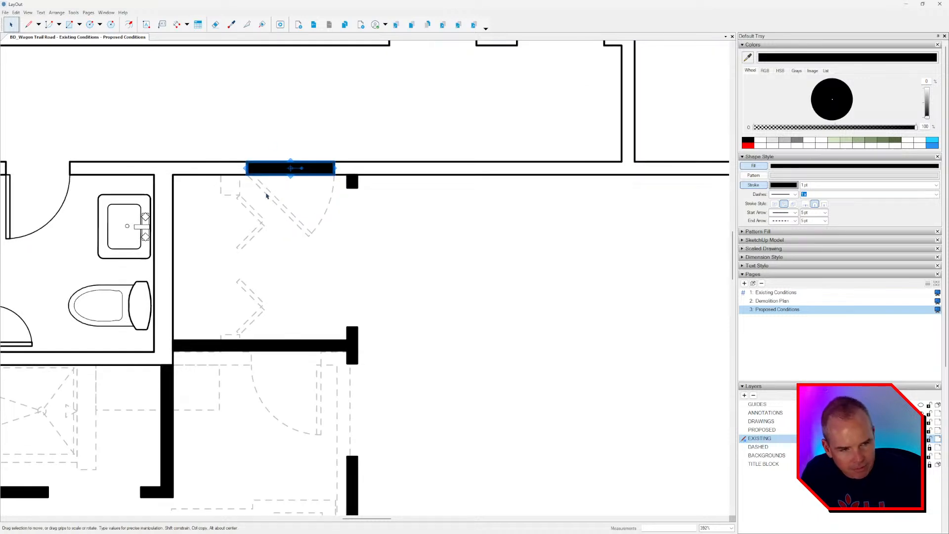
middle_click_drag(238, 234, 239, 229)
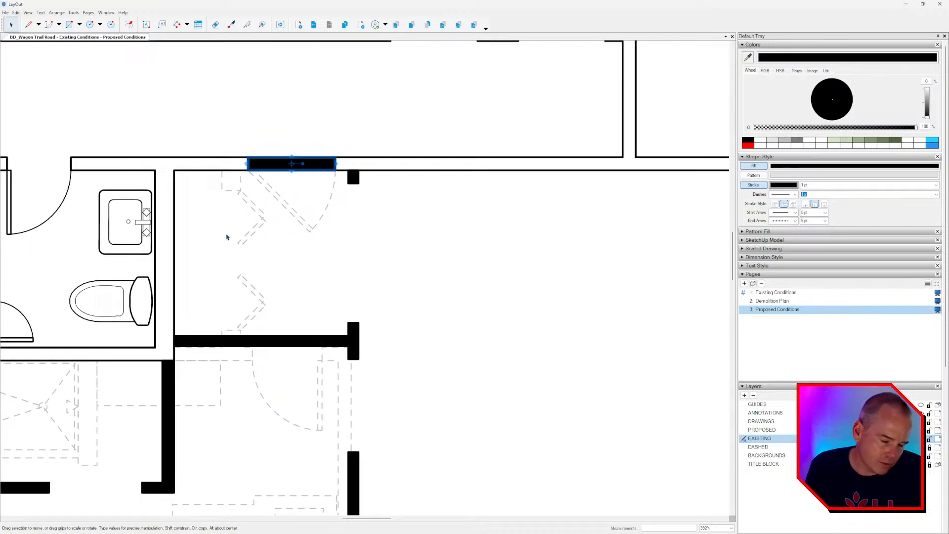
key("Delete")
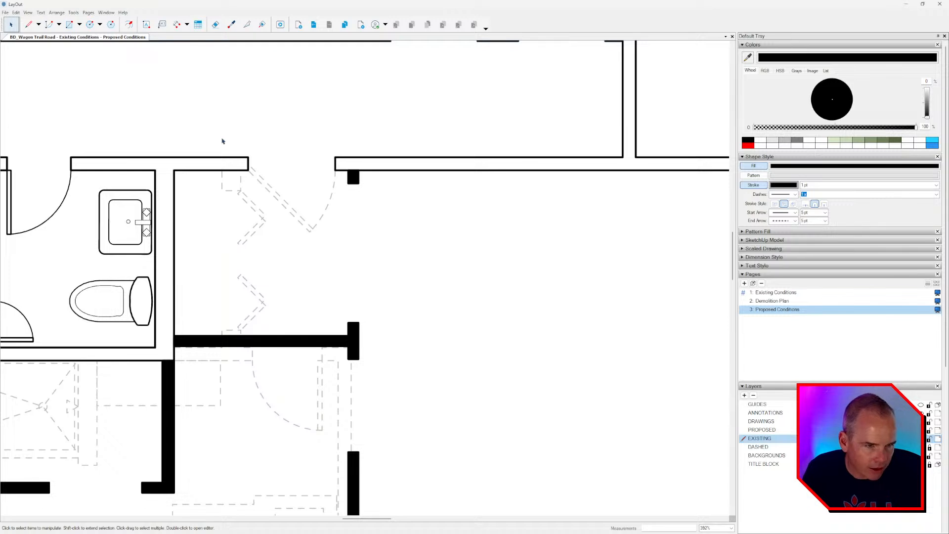
double_click(248, 163)
scroll(248, 163, "up", 5)
left_click(248, 164)
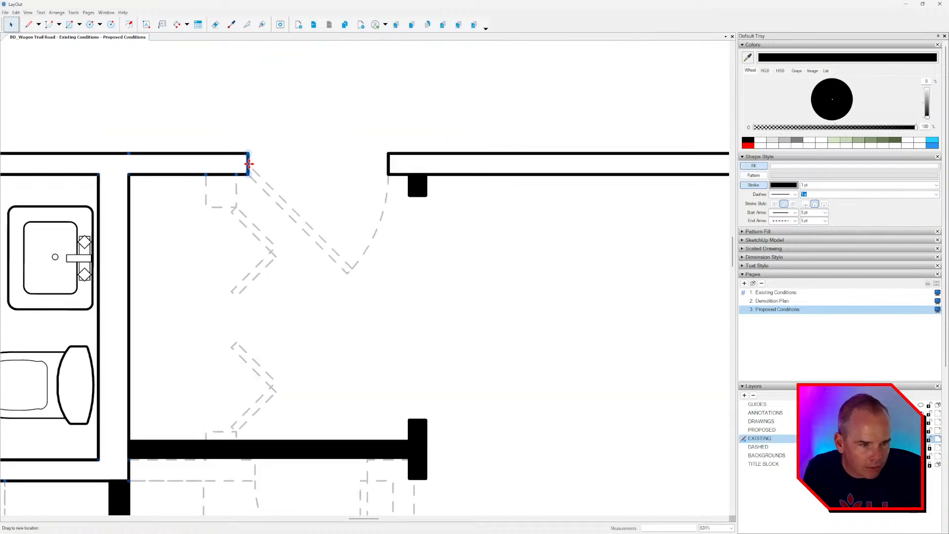
left_click_drag(249, 163, 130, 178)
scroll(218, 217, "down", 3)
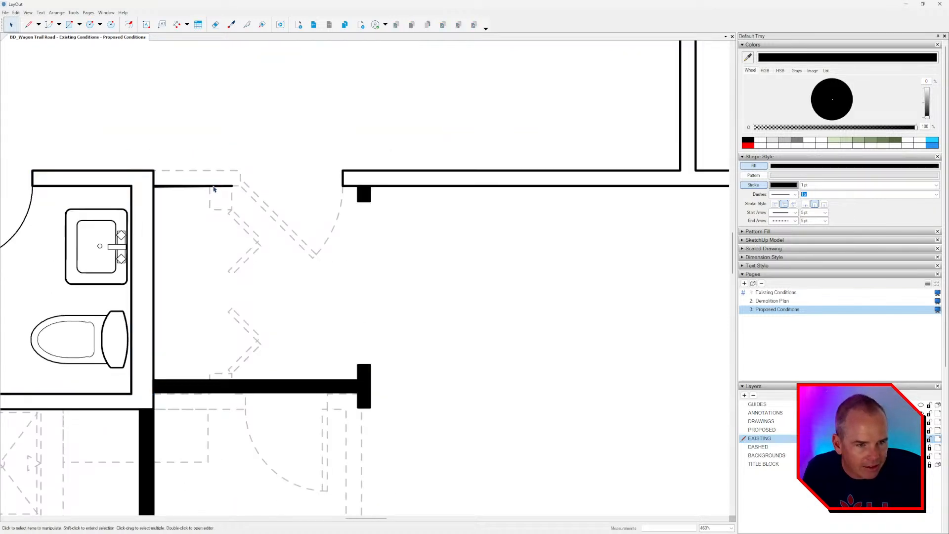
left_click_drag(233, 187, 154, 186)
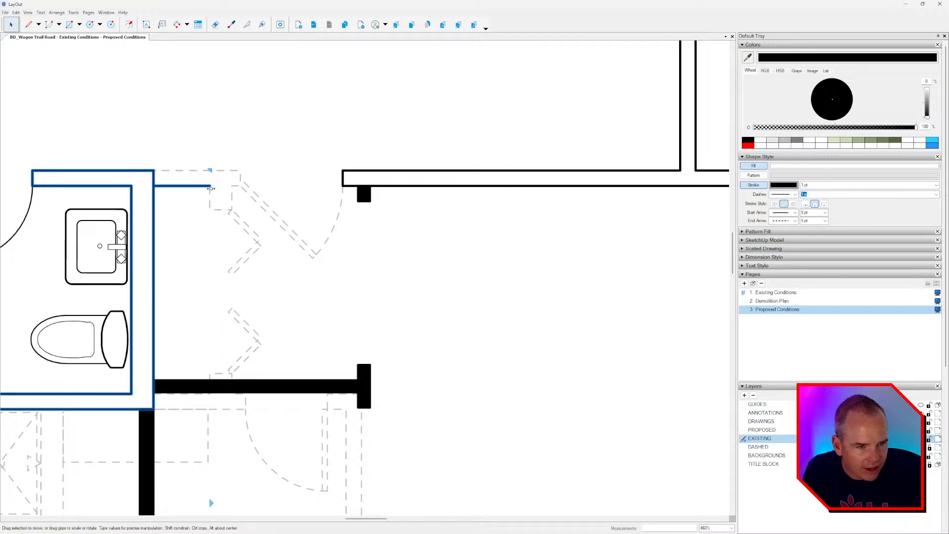
Examine the new walls across the plan and turn the BACKGROUNDS layer with the scanned sketch back on.
scroll(211, 197, "down", 3)
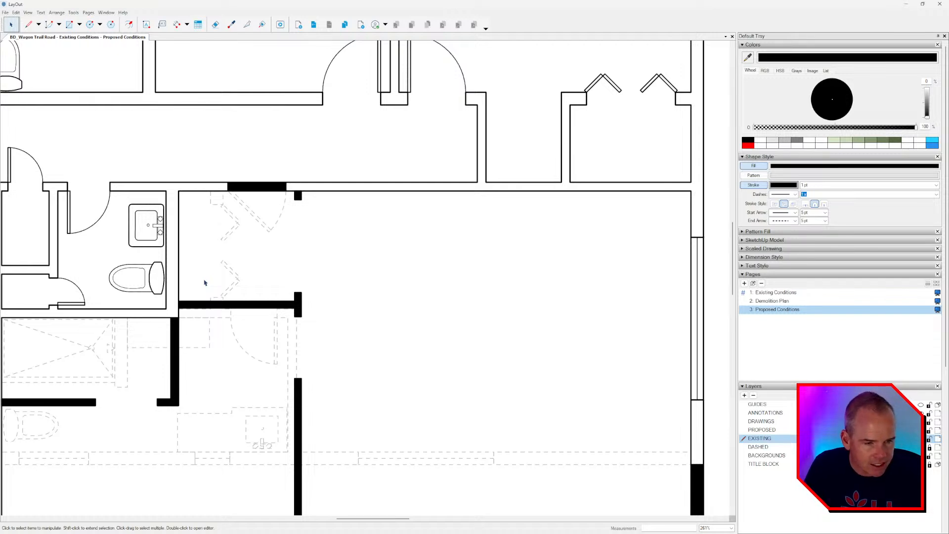
scroll(216, 265, "down", 4)
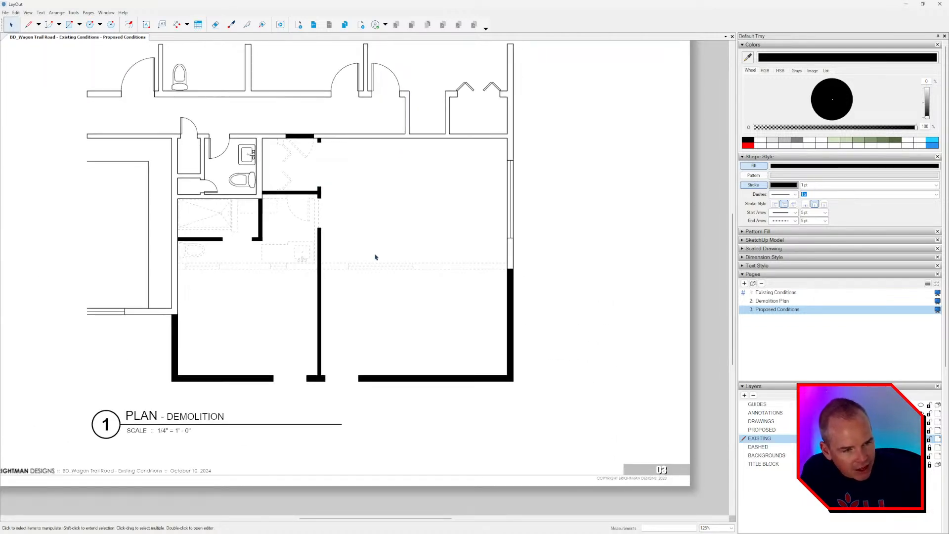
middle_click_drag(401, 256, 403, 269)
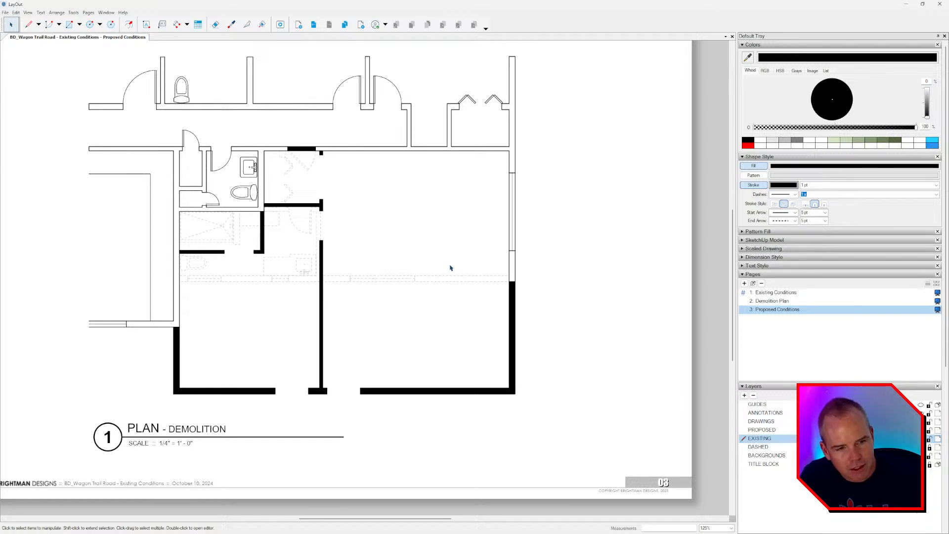
middle_click_drag(425, 245, 427, 248)
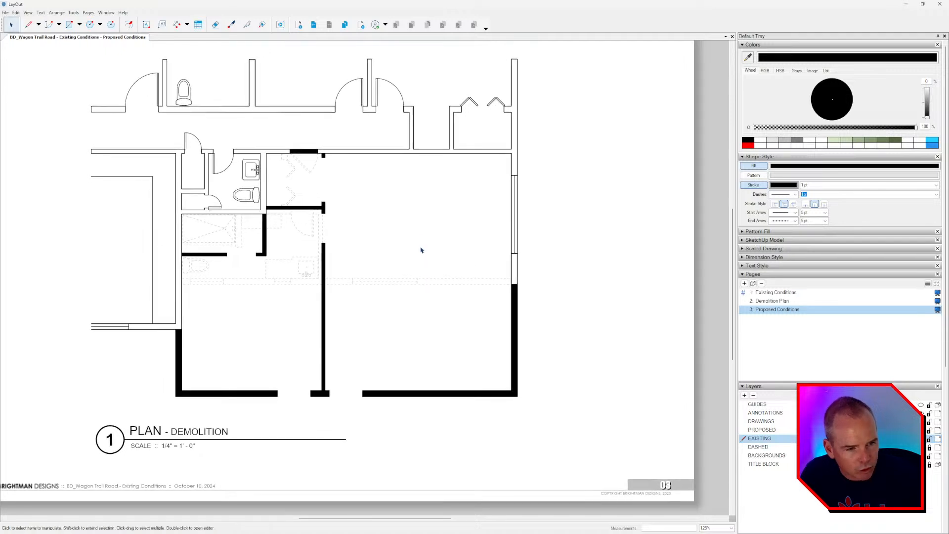
middle_click_drag(450, 310, 460, 285)
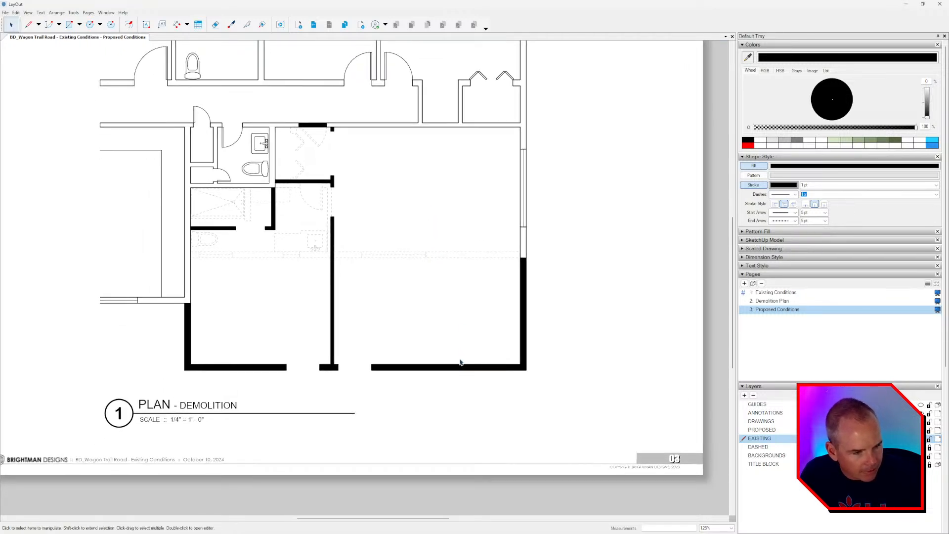
scroll(462, 362, "up", 3)
middle_click_drag(461, 354, 454, 382)
middle_click_drag(590, 383, 594, 394)
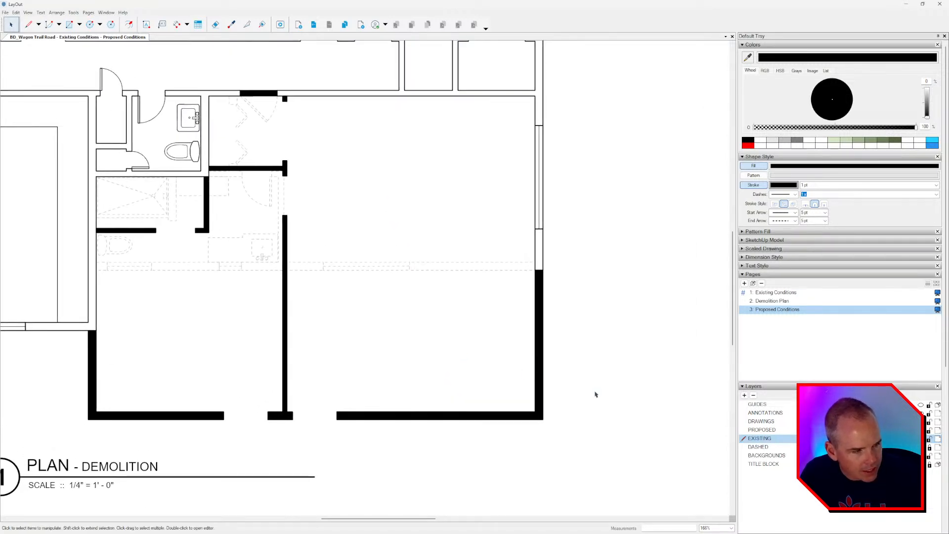
left_click(921, 456)
middle_click_drag(584, 292, 560, 301)
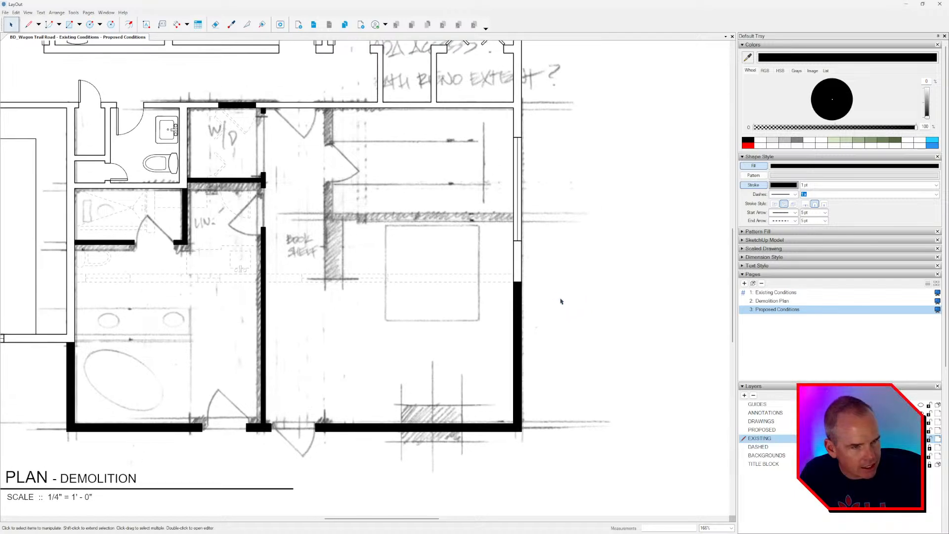
scroll(284, 174, "up", 8)
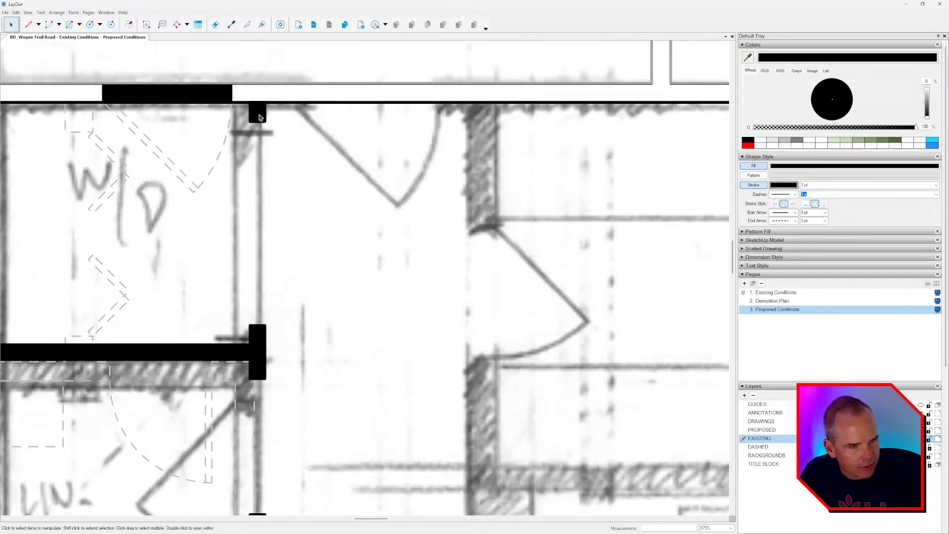
Copy the small wall stub above the W/D opening across the hall to the top of the sketched closet wall.
left_click(258, 115)
scroll(262, 119, "up", 3)
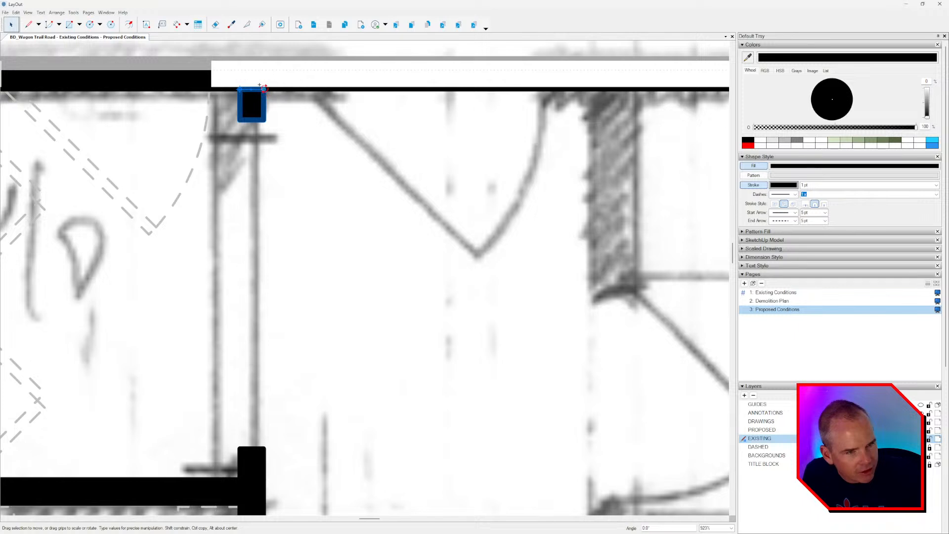
scroll(256, 110, "up", 3)
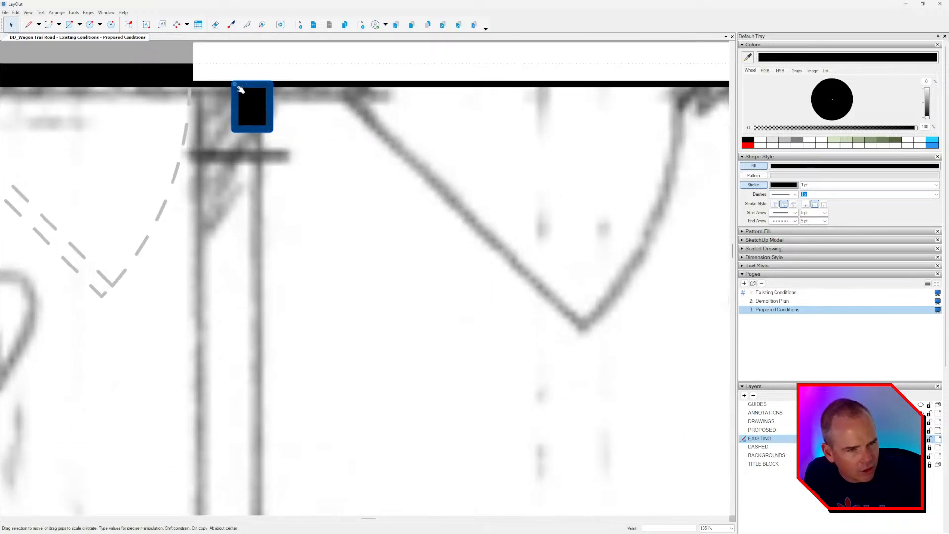
left_click_drag(234, 84, 269, 85, "ctrl")
scroll(297, 143, "down", 3)
middle_click_drag(297, 143, 258, 147)
key("Right")
key("Right")
key("Right")
key("Right")
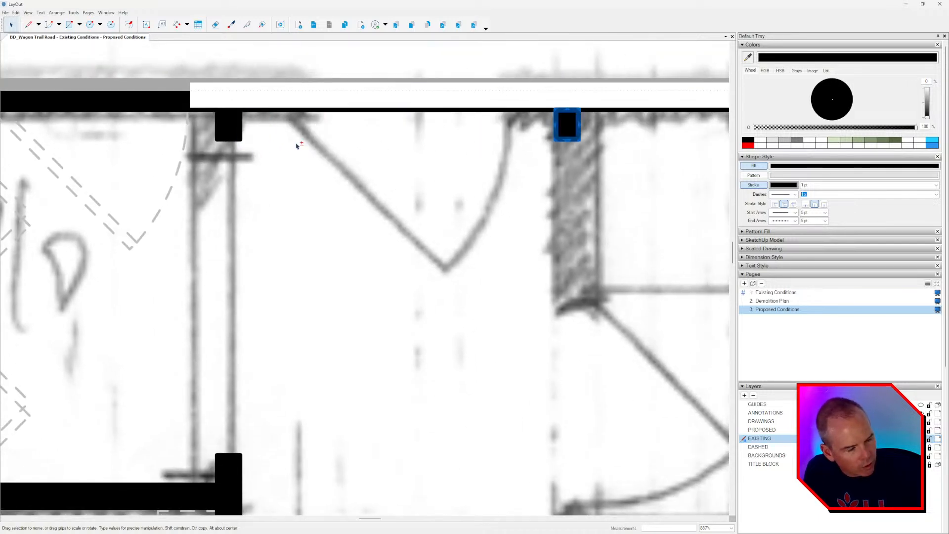
Stretch the copied stub down along the sketched closet wall to a length of 28 at the closet door jamb.
scroll(296, 146, "down", 5)
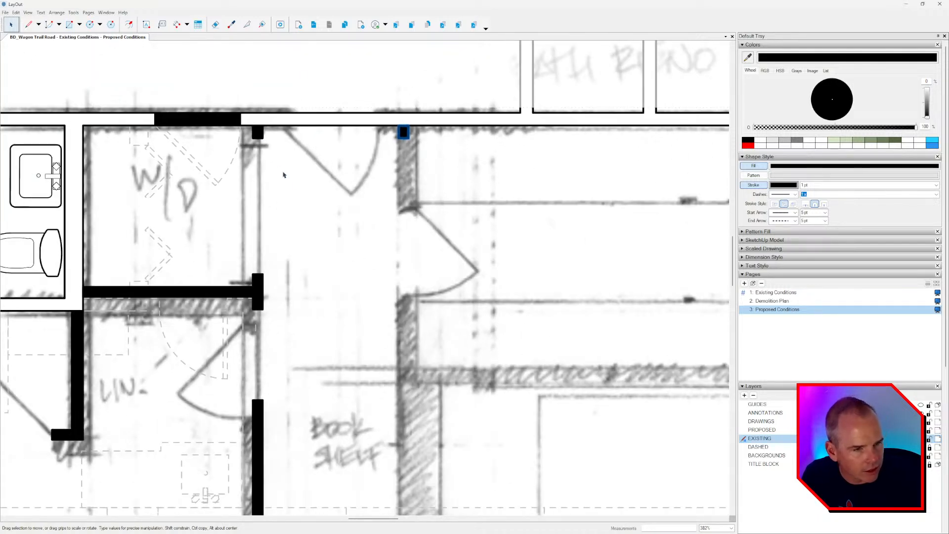
scroll(312, 199, "down", 1)
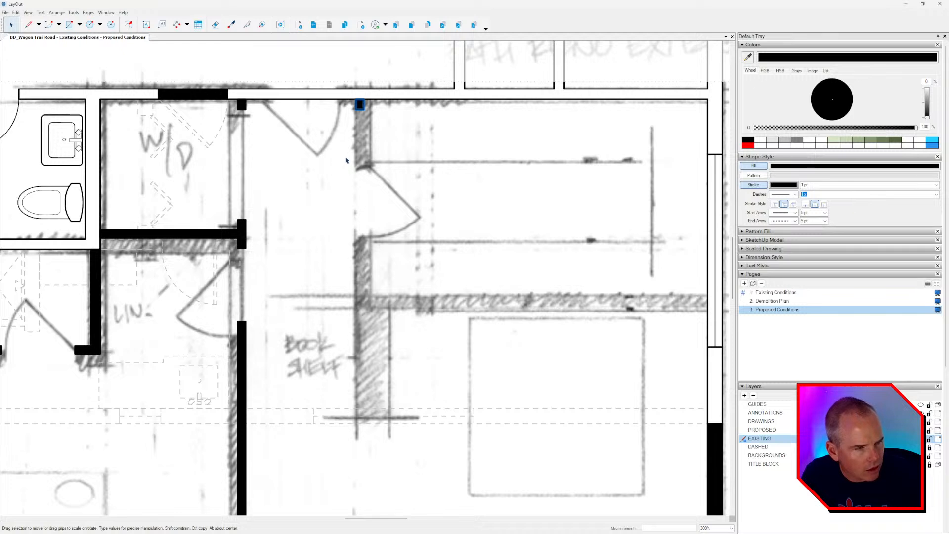
scroll(361, 133, "up", 3)
left_click_drag(357, 93, 357, 184)
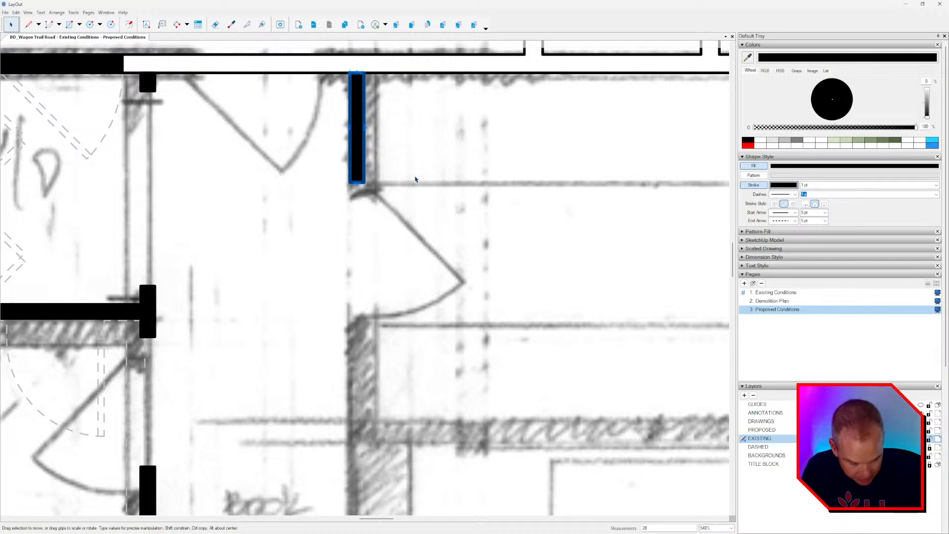
key("Return")
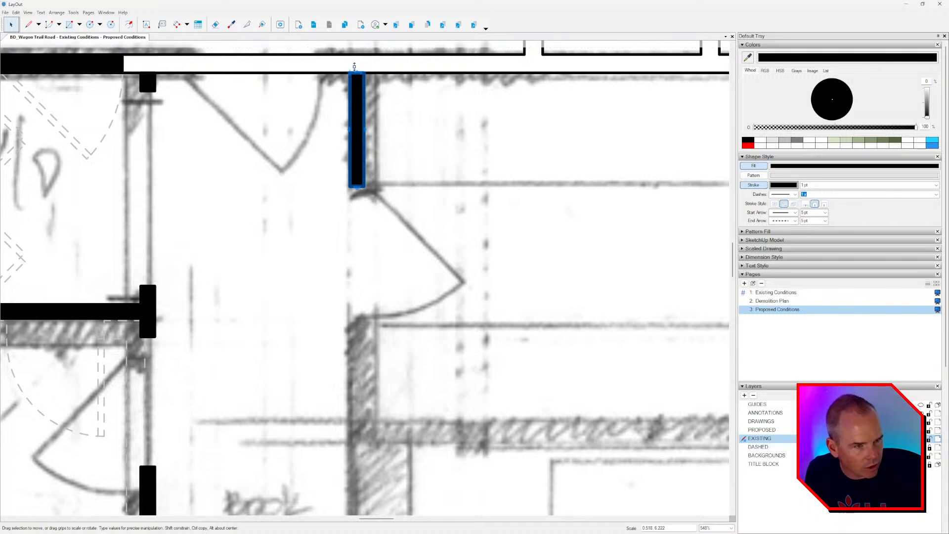
Flip-scale a copy of the closet wall piece downward into a spacer across the closet door opening.
scroll(355, 65, "up", 3)
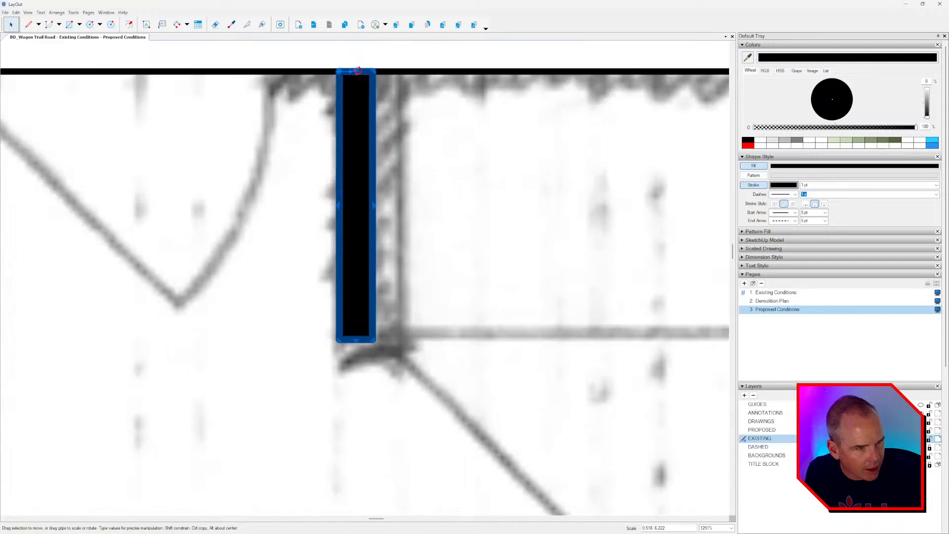
scroll(358, 71, "up", 1)
left_click_drag(357, 71, 433, 439, "ctrl")
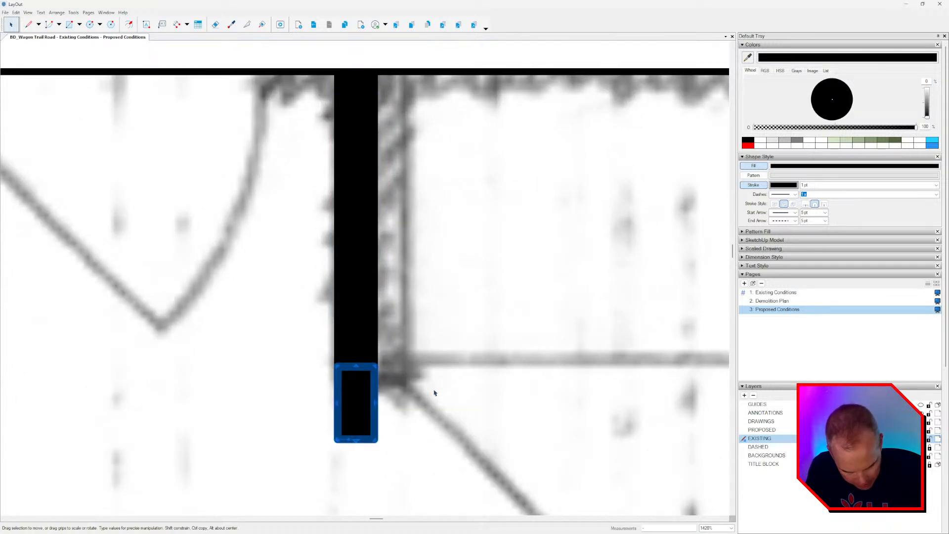
key("Return")
Flip-scale the spacer into the closet wall piece below the door opening, extending it down to the sketched horizontal wall.
scroll(429, 398, "down", 7)
middle_click_drag(386, 430, 388, 108)
scroll(373, 78, "up", 1)
left_click_drag(374, 77, 443, 434)
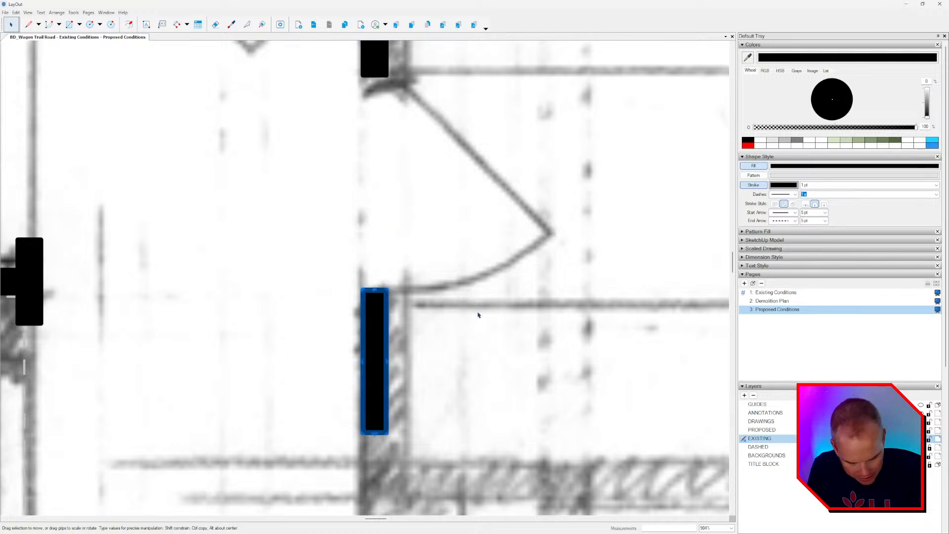
key("Return")
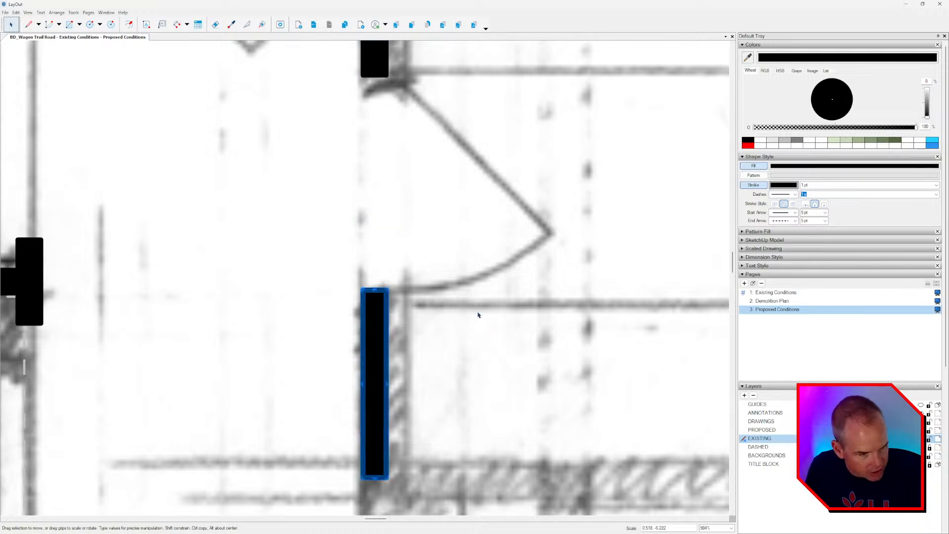
scroll(368, 290, "down", 5)
middle_click_drag(367, 290, 291, 187)
scroll(298, 238, "up", 2)
scroll(299, 238, "up", 2)
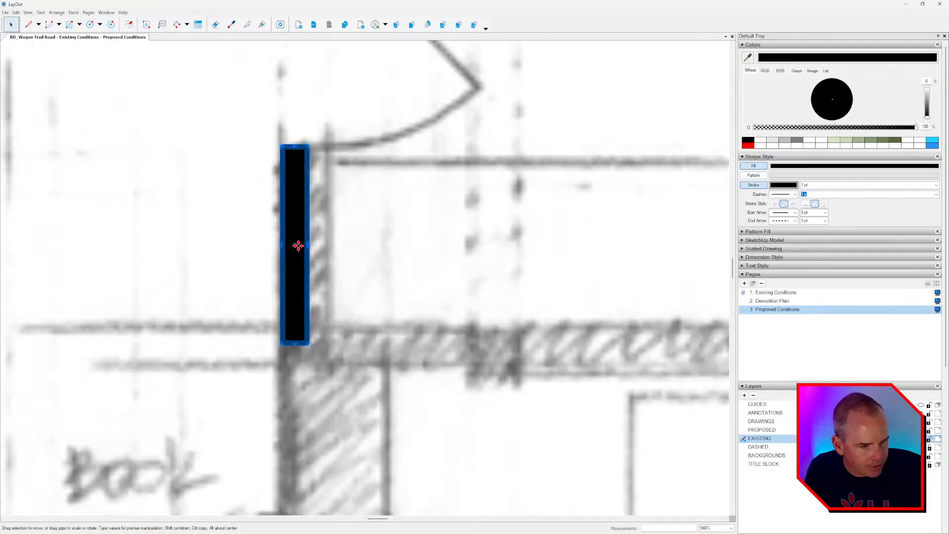
Rotate a copy of the lower closet wall piece to horizontal so that it starts at that piece's lower end.
scroll(297, 244, "down", 3)
scroll(275, 240, "up", 4)
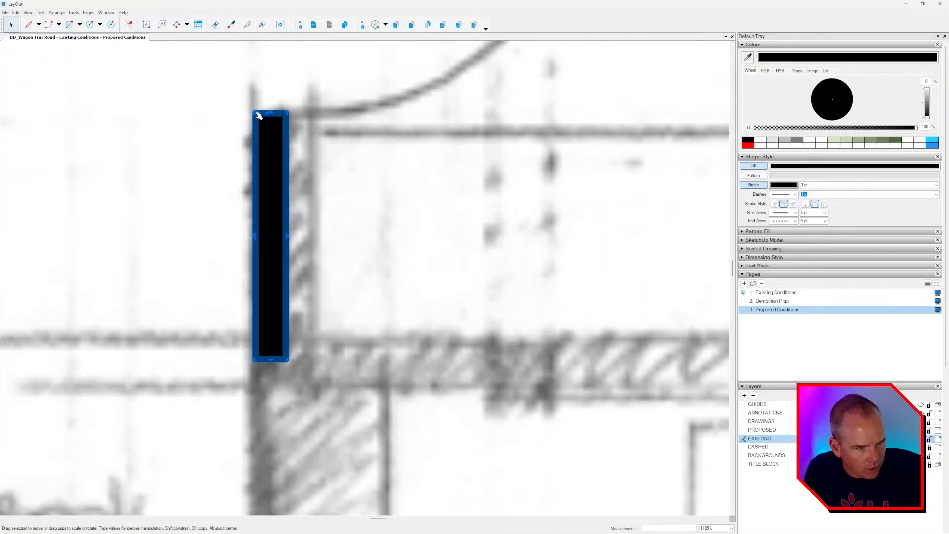
left_click_drag(258, 357, 256, 393)
scroll(256, 356, "down", 2)
scroll(258, 357, "down", 5)
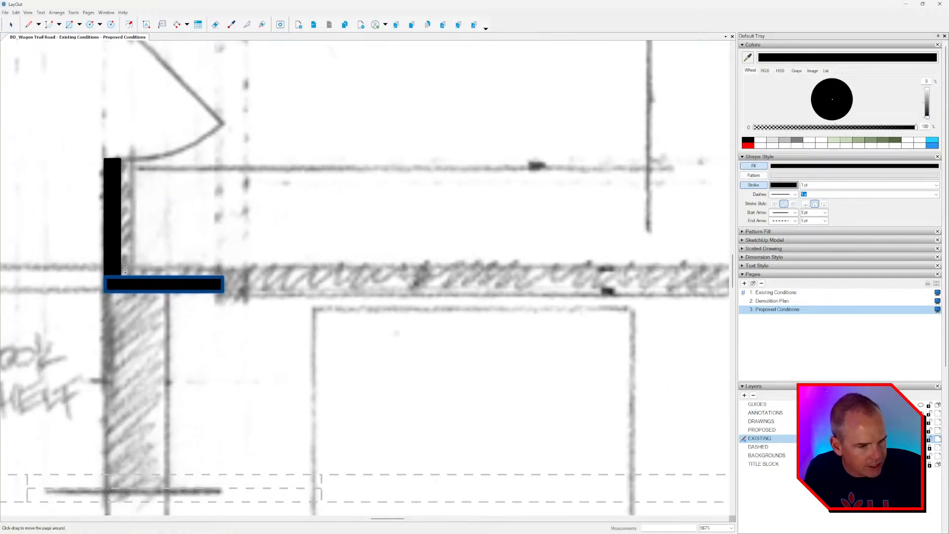
Stretch the horizontal closet wall piece along the sketched wall until it meets the exterior wall.
left_click_drag(200, 281, 511, 287)
scroll(473, 280, "down", 3)
middle_click_drag(472, 280, 483, 266)
left_click(495, 245)
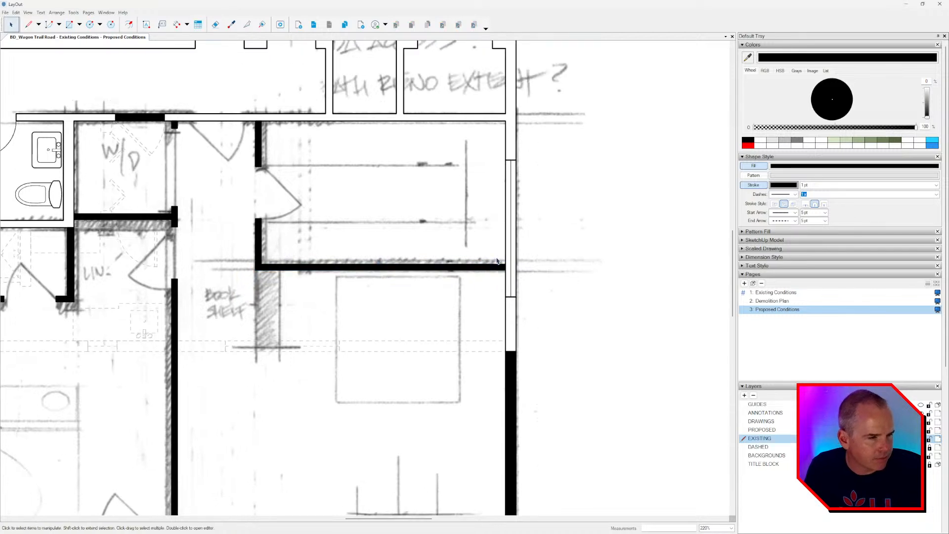
scroll(506, 261, "up", 2)
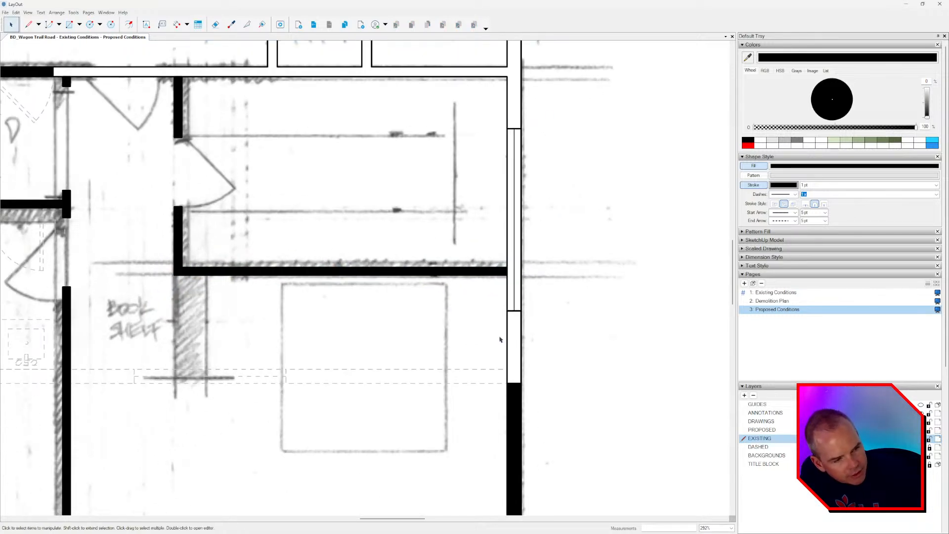
scroll(533, 134, "down", 2)
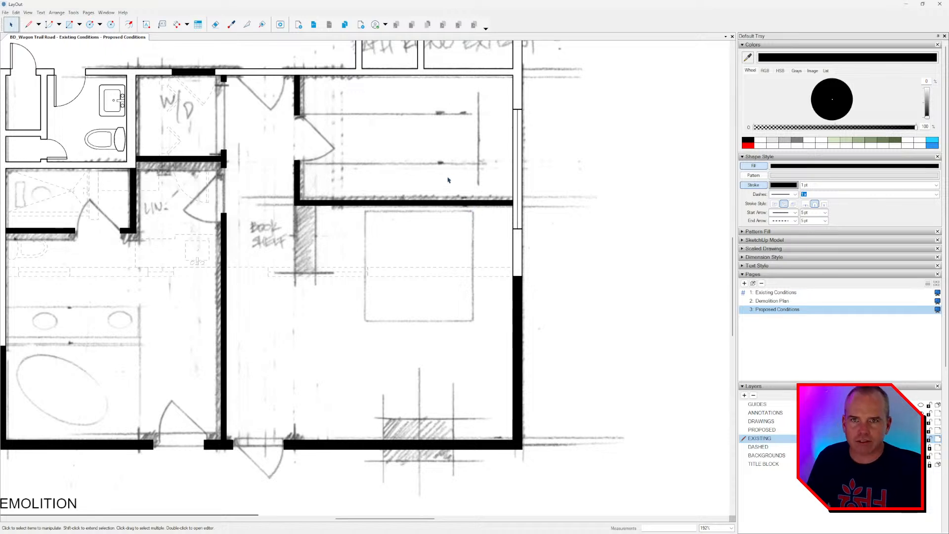
Move the horizontal closet wall down from the sketched line, across the upper part of the sketched bed.
middle_click_drag(405, 217, 448, 225)
scroll(449, 219, "up", 1)
left_click(449, 217)
double_click(449, 217)
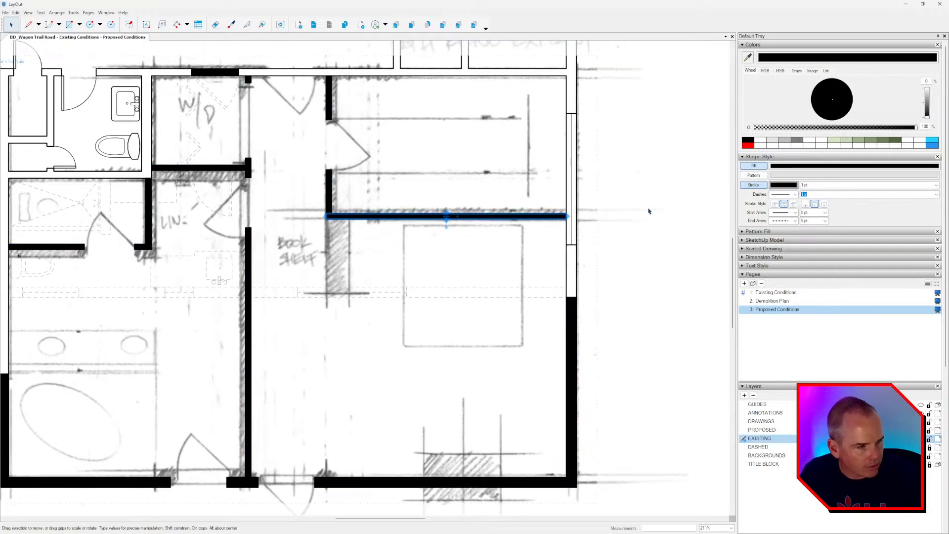
key("Down")
key("Down")
key("Down")
key("Down")
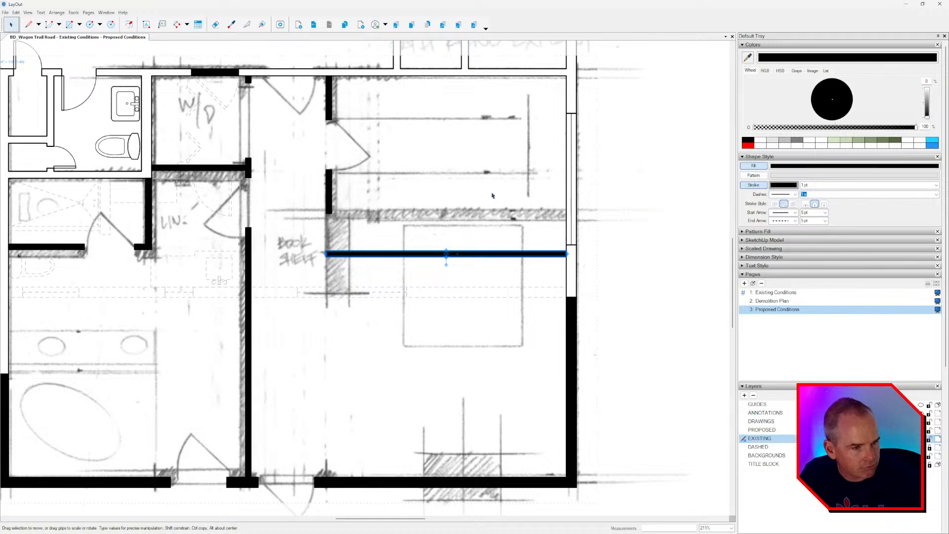
Extend the vertical closet wall below the door opening down to the shifted horizontal closet wall.
scroll(333, 217, "up", 3)
left_click(323, 188)
scroll(326, 218, "up", 2)
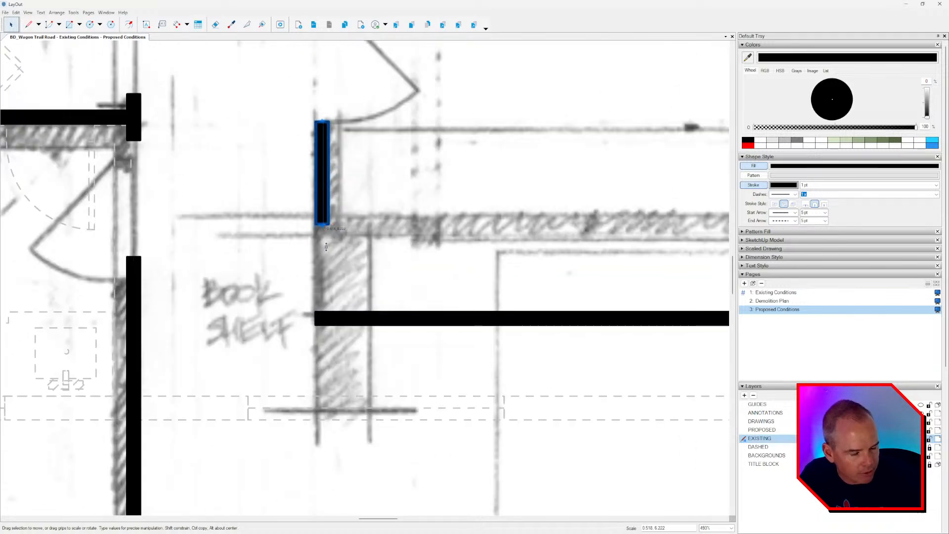
left_click_drag(326, 246, 322, 318)
scroll(442, 300, "down", 4)
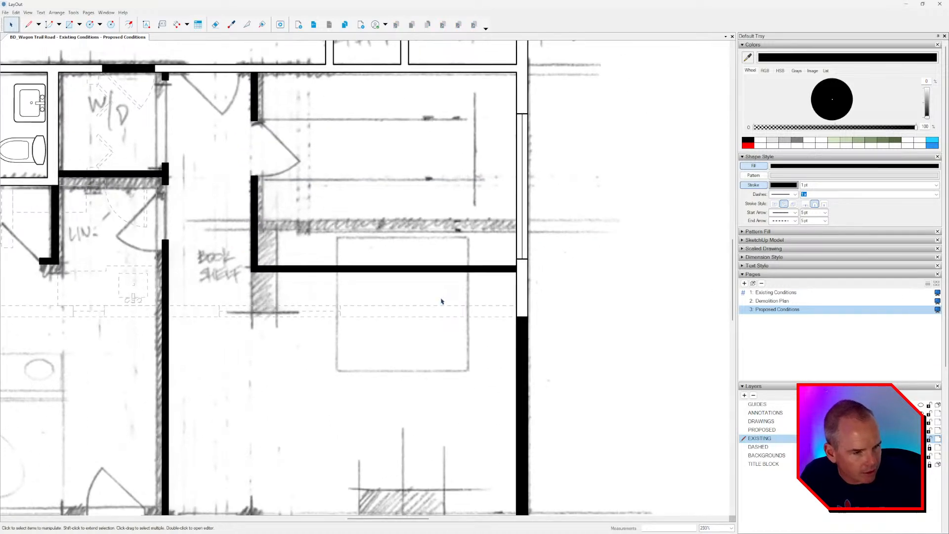
scroll(442, 301, "down", 1)
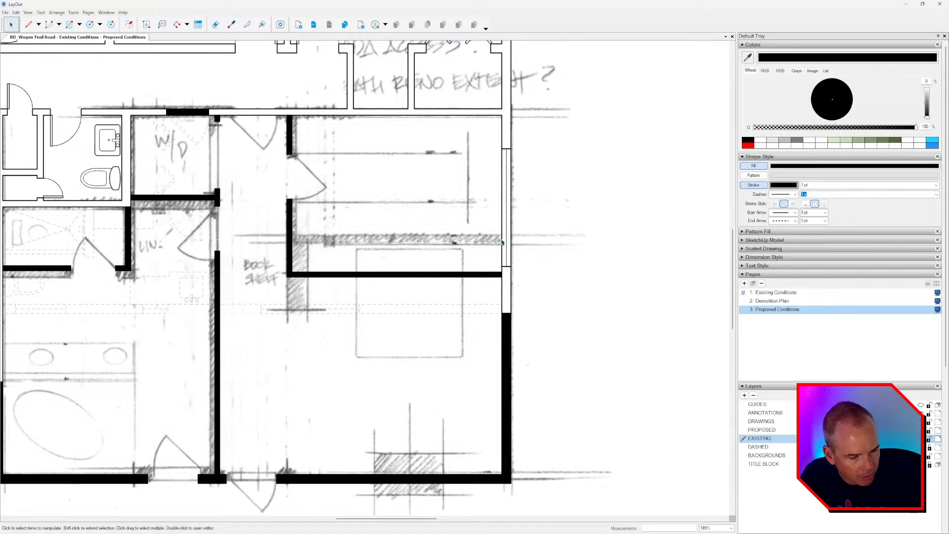
Hide the BACKGROUNDS layer to remove the scanned sketch from the plan view.
scroll(499, 235, "down", 2)
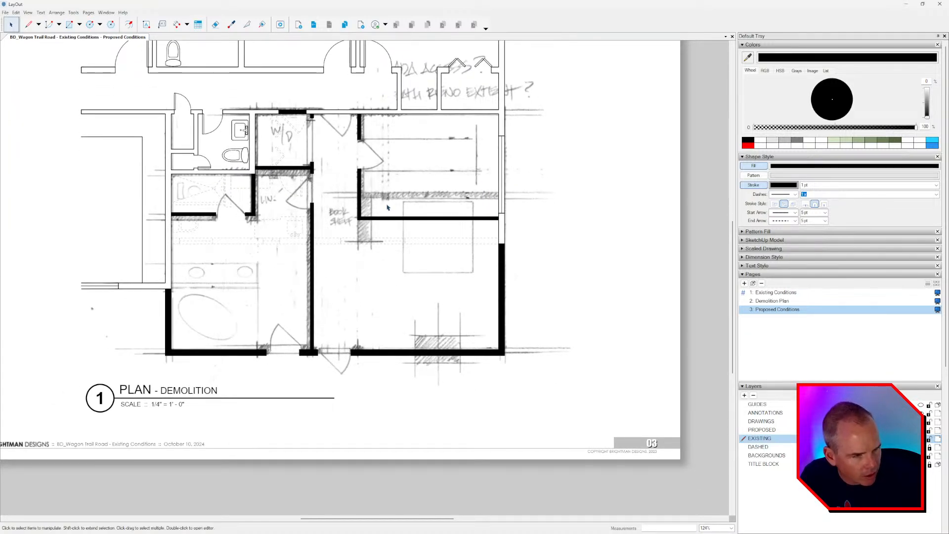
mouse_move(409, 249)
middle_mouse_down()
mouse_move(471, 234)
mouse_move(394, 242)
middle_mouse_up()
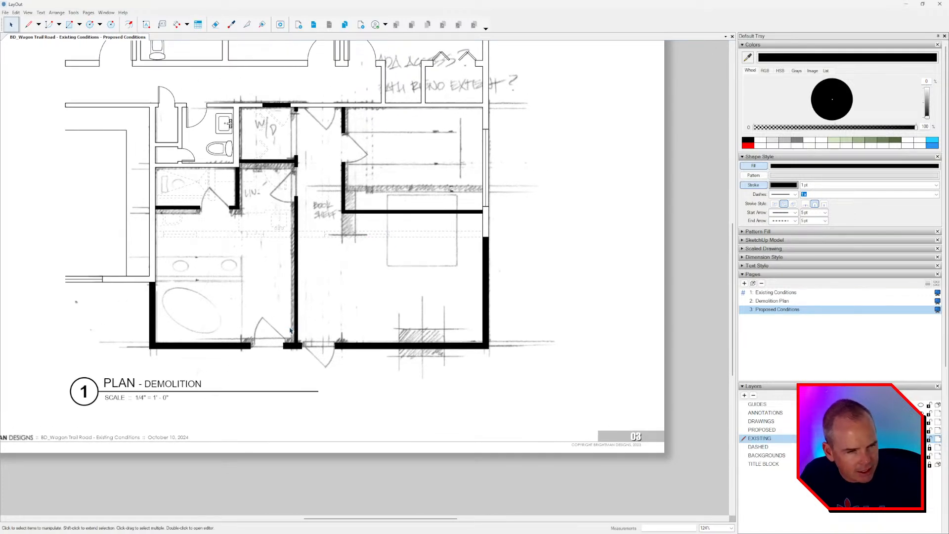
scroll(448, 345, "up", 1)
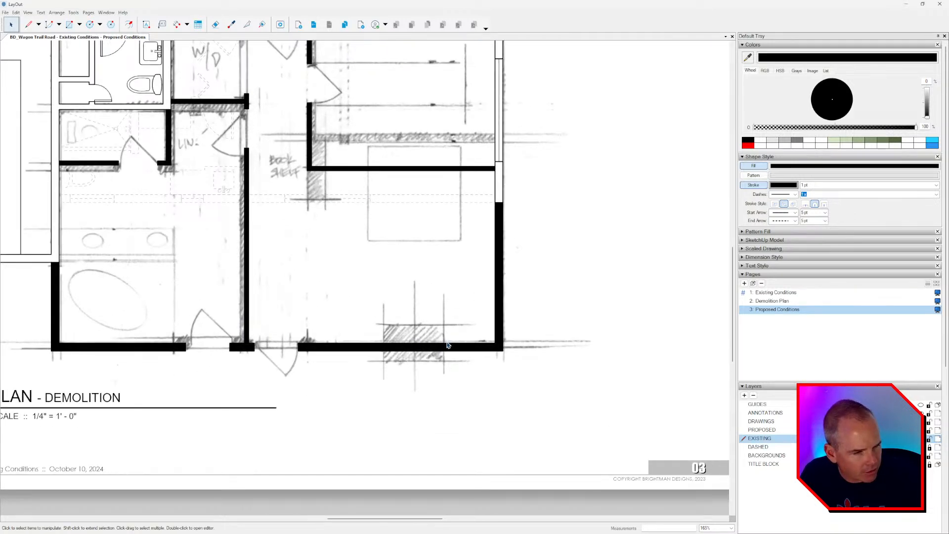
scroll(447, 344, "down", 1)
scroll(404, 278, "up", 1)
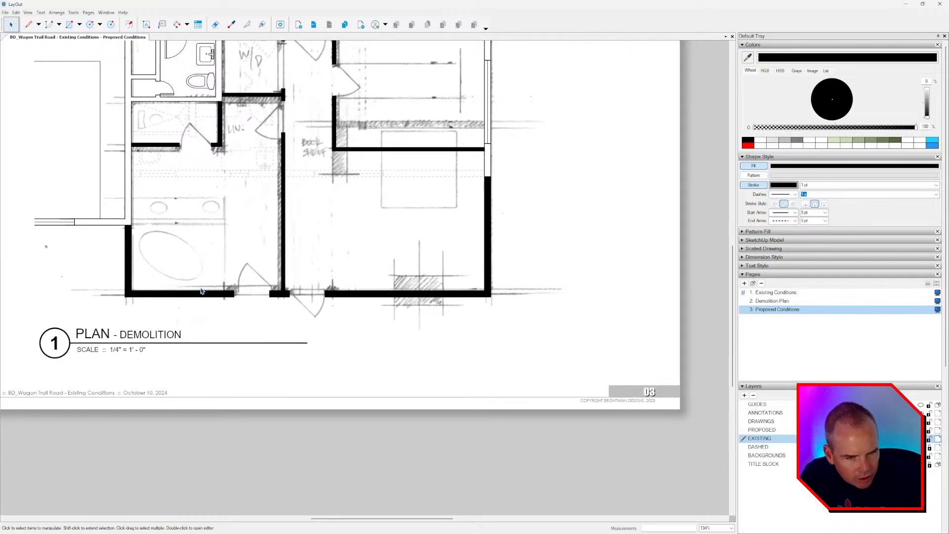
scroll(214, 285, "down", 1)
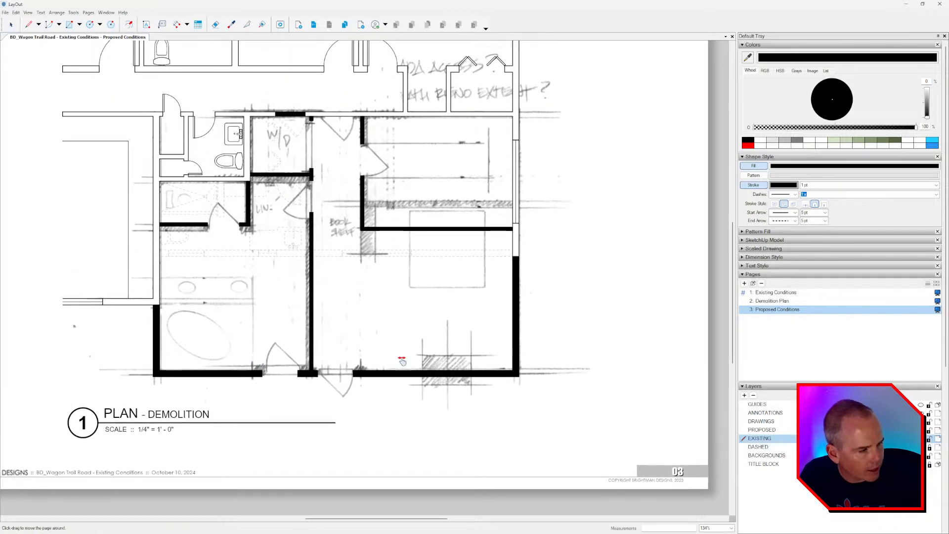
left_click(920, 456)
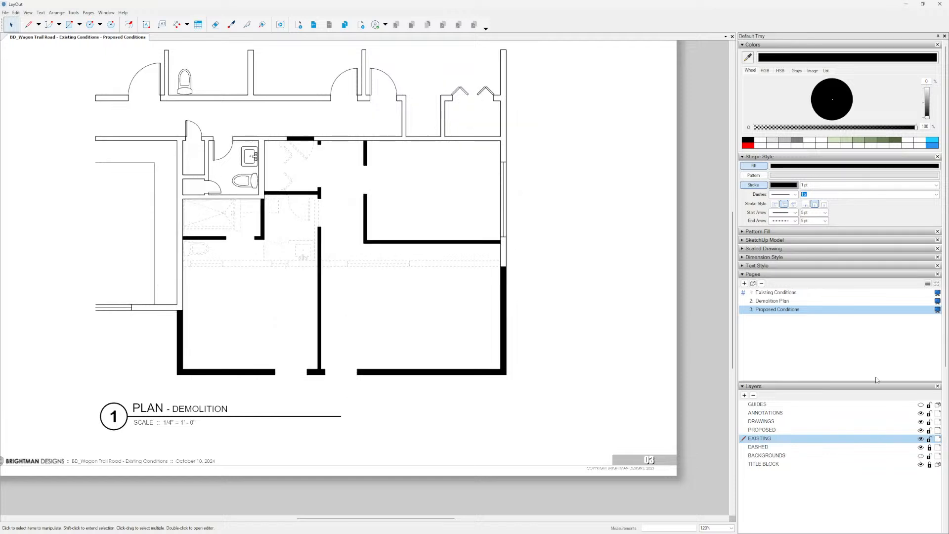
Show the Scrapbooks and switch to the ConDoc 2D - Building Elements page.
left_click(764, 275)
left_click(764, 283)
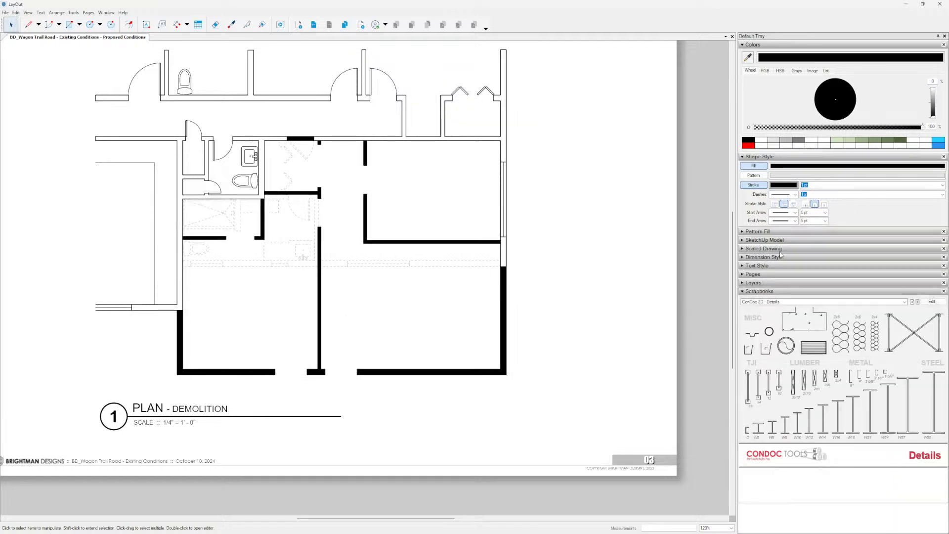
left_click(772, 45)
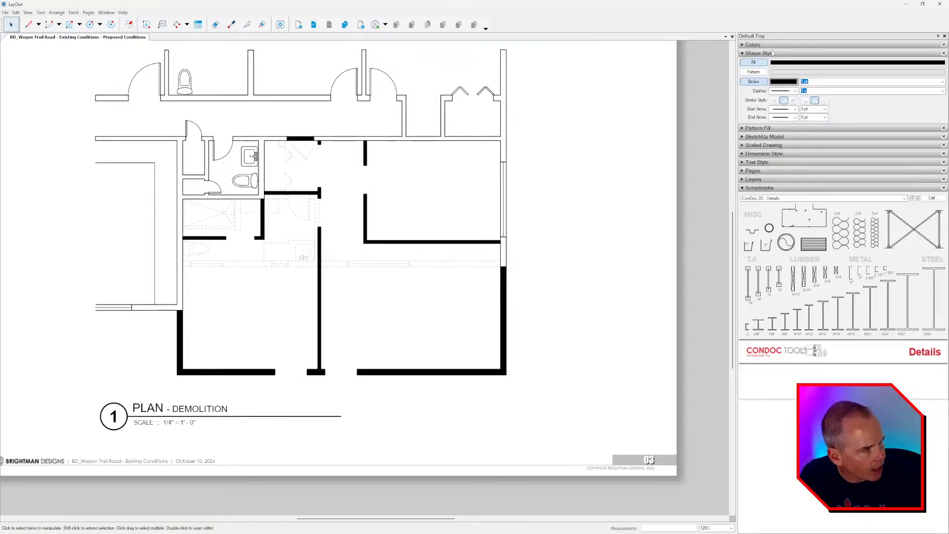
left_click(912, 199)
left_click(911, 198)
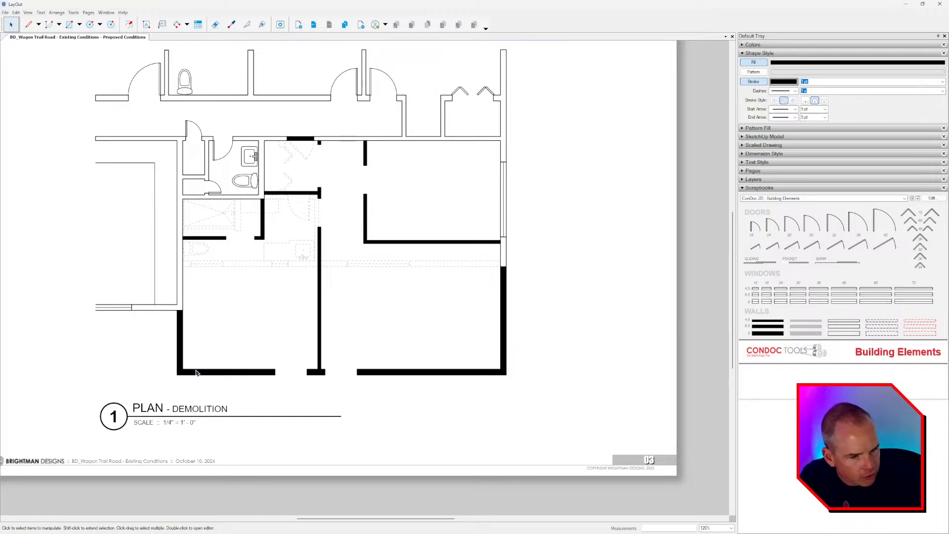
Place a 36 window from the scrapbook inside the bathroom, just above the lower exterior wall.
scroll(196, 371, "up", 3)
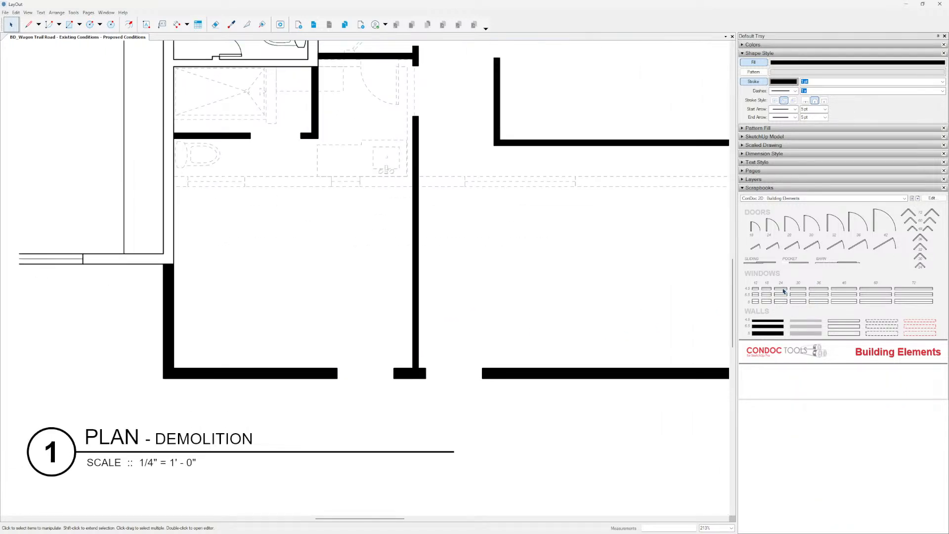
left_click_drag(785, 297, 426, 347)
key("ctrl+z")
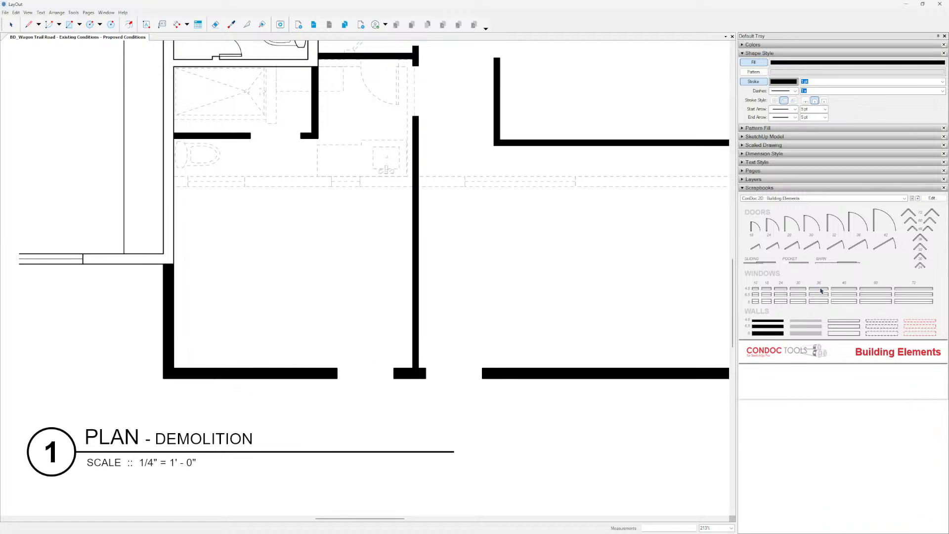
left_click_drag(821, 297, 204, 348)
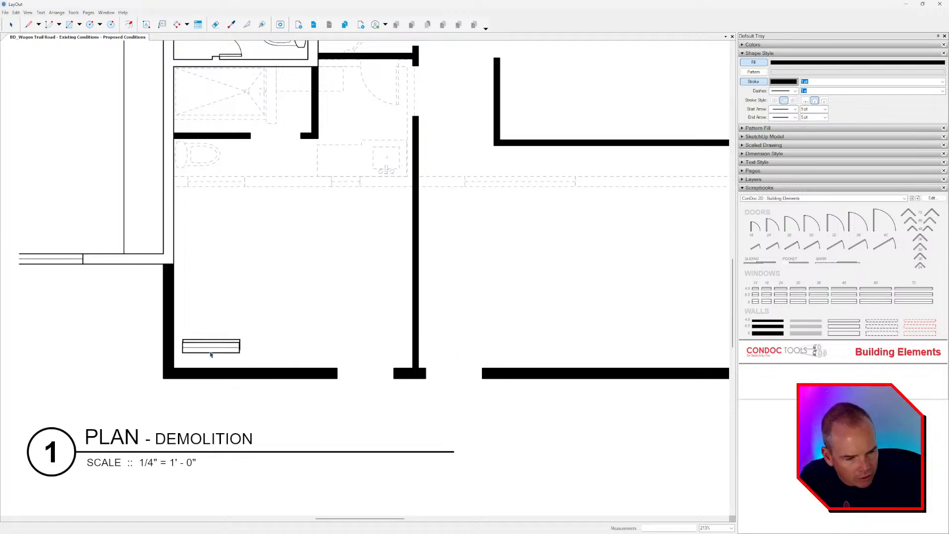
scroll(204, 351, "up", 2)
scroll(203, 348, "up", 1)
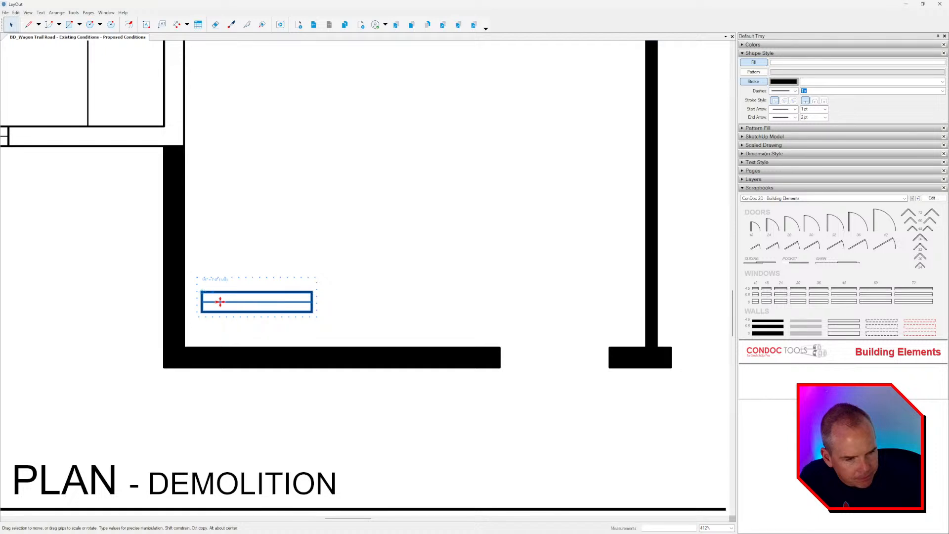
Fit the window into the lower exterior wall at the inside corner, and rotate a copy into the adjoining side wall.
left_click_drag(218, 303, 186, 348)
middle_click_drag(334, 375, 323, 373)
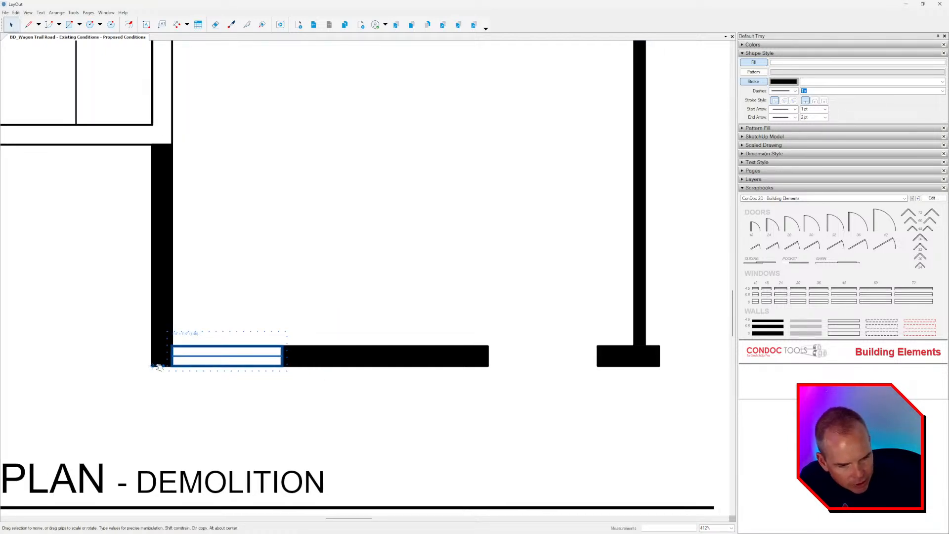
left_click_drag(165, 367, 153, 352)
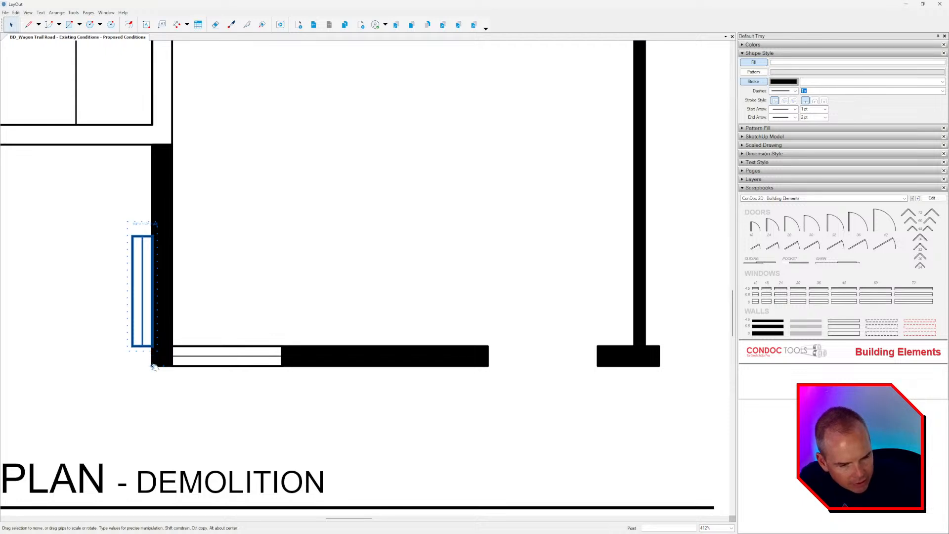
left_click_drag(144, 331, 173, 366)
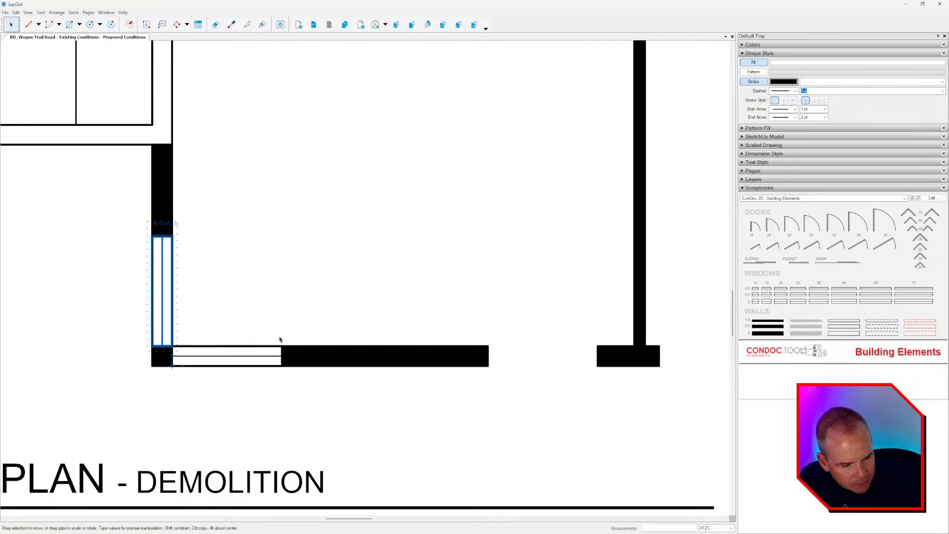
Shorten the window in the bathroom's side exterior wall to a length of 2.5'.
double_click(164, 279)
left_click_drag(228, 203, 145, 256)
scroll(164, 235, "up", 1)
scroll(165, 236, "up", 4)
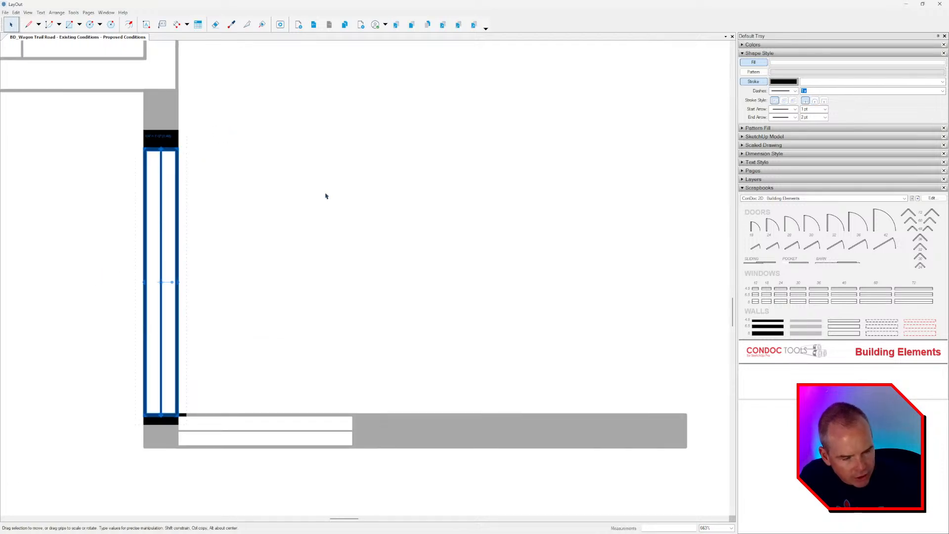
key("Return")
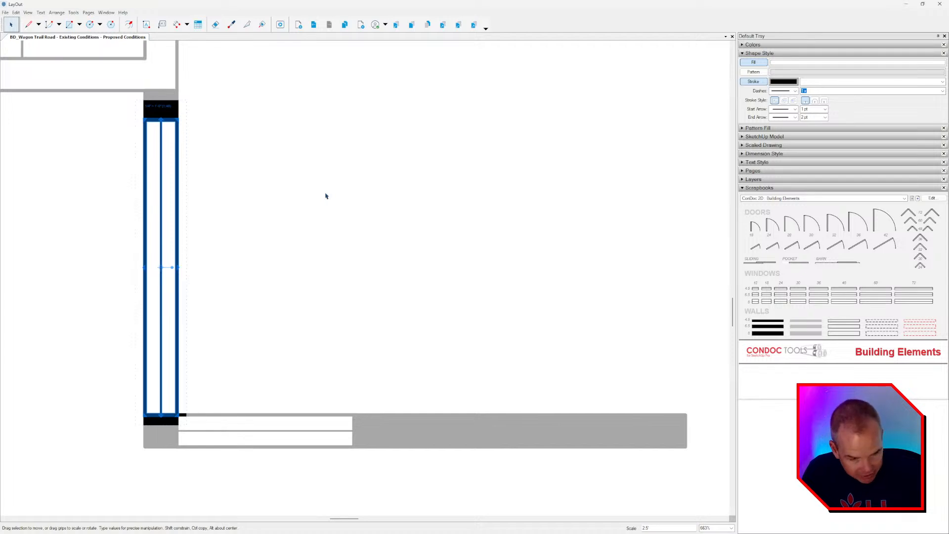
key("Return")
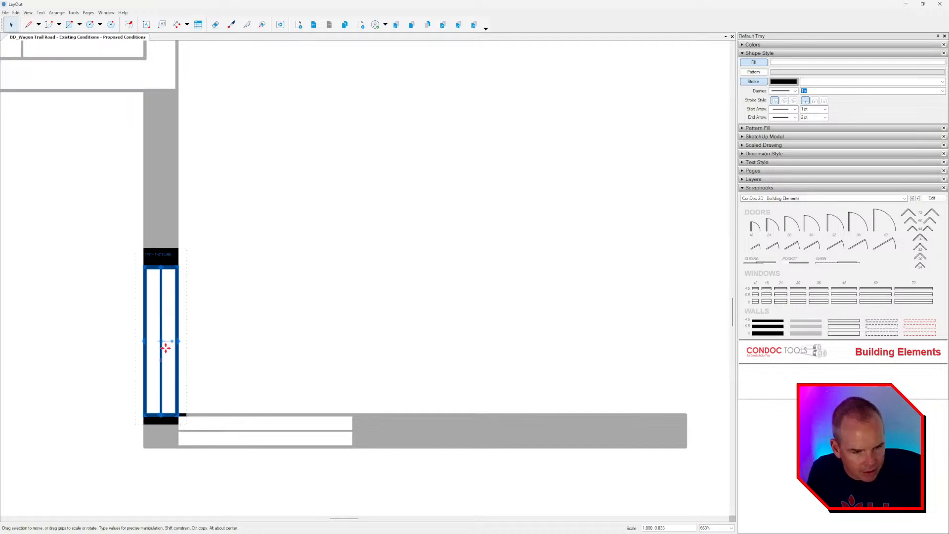
Copy the side-wall window unit directly above itself within its group to form a double window.
left_click_drag(165, 405, 166, 259, "ctrl")
scroll(203, 295, "down", 3)
left_click(252, 322)
scroll(324, 335, "up", 4)
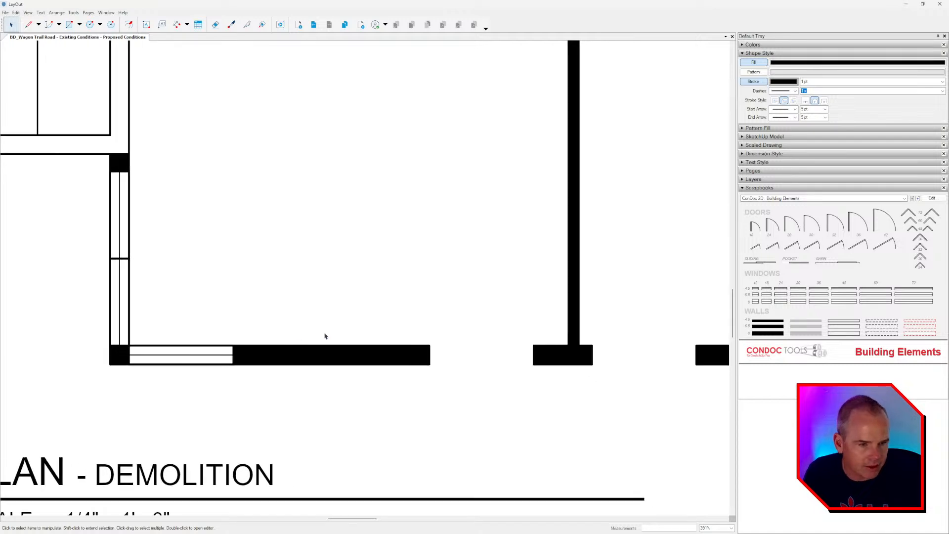
Shorten the window in the bathroom's lower exterior wall to 2.5, keeping its corner end in place.
left_click(206, 352)
left_click_drag(234, 299, 151, 410)
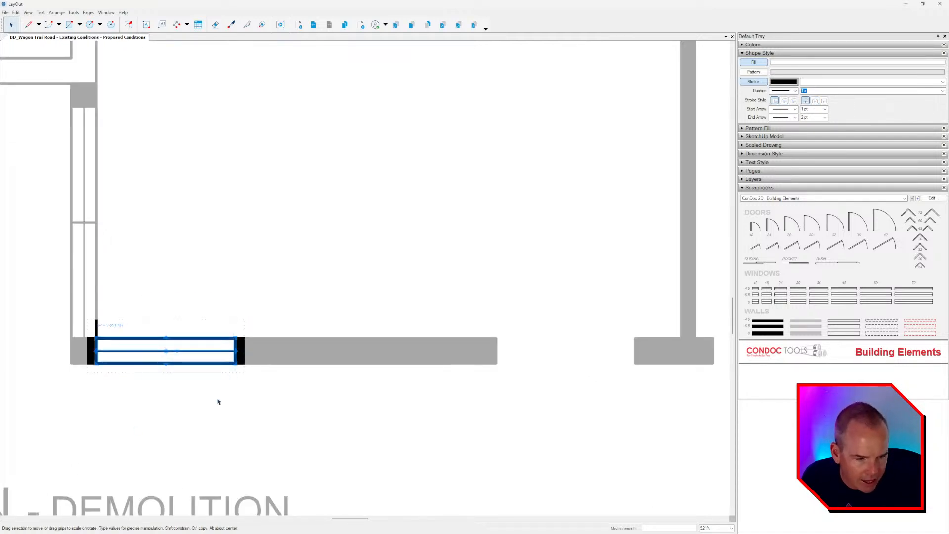
left_click_drag(236, 351, 198, 352)
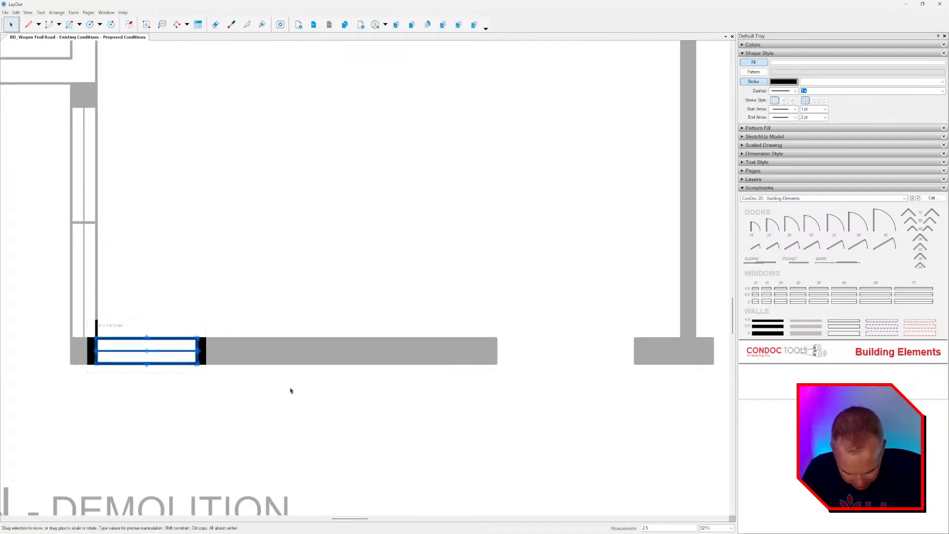
type("2.5")
key("Return")
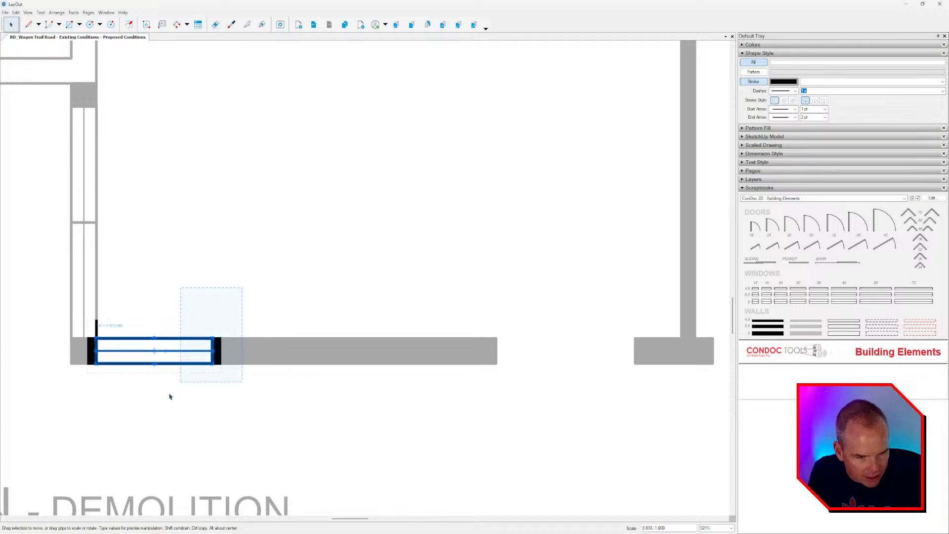
Copy the lower-wall window unit end to end along the wall to form a double window.
left_click_drag(145, 353, 213, 352)
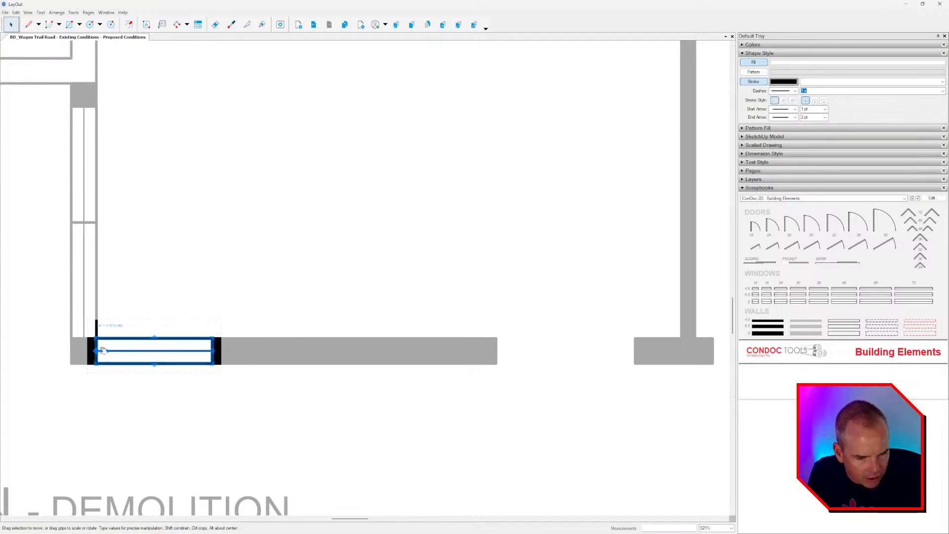
left_click_drag(131, 351, 248, 352, "ctrl")
scroll(258, 405, "down", 5)
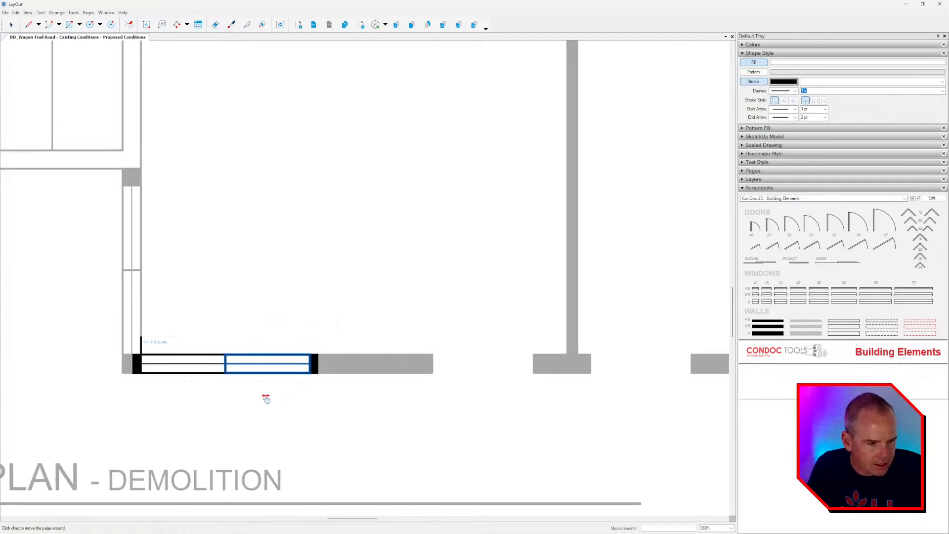
Finish editing the window group and place a 36 door from the scrapbook at the lower exterior wall opening beside the double window.
left_click(262, 388)
middle_click_drag(262, 387, 258, 391)
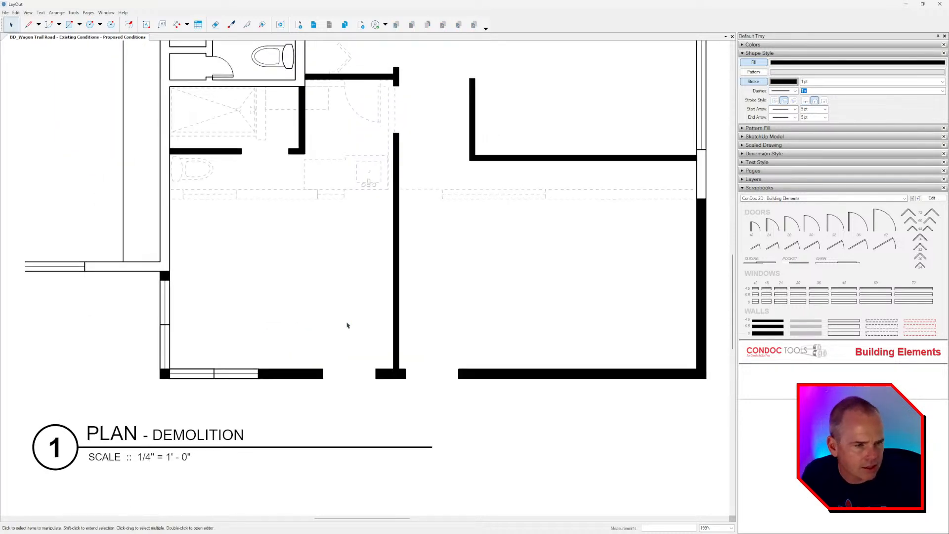
middle_click_drag(356, 371, 290, 265)
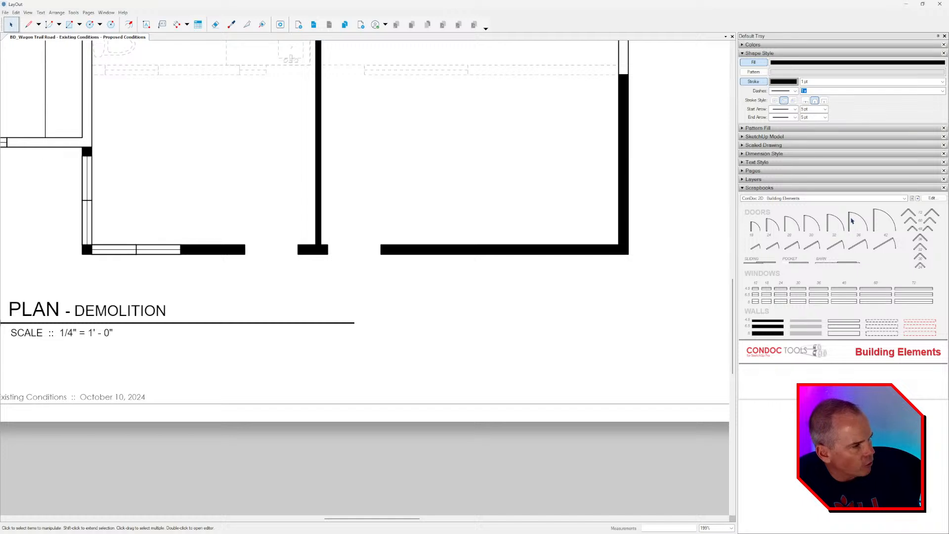
left_click_drag(852, 221, 253, 269)
scroll(253, 269, "up", 3)
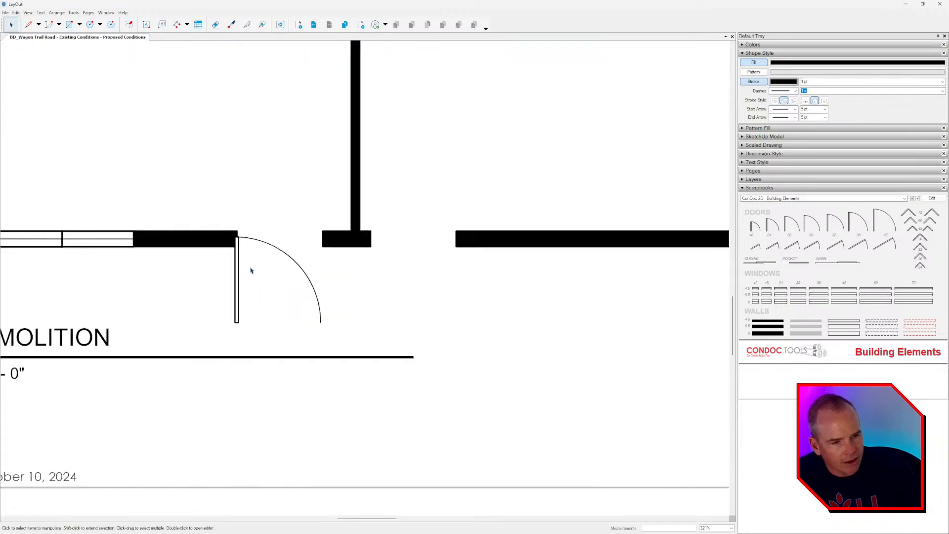
Flip the door so it swings into the room with its hinge beside the interior wall, and fit it into the opening.
left_click(241, 266)
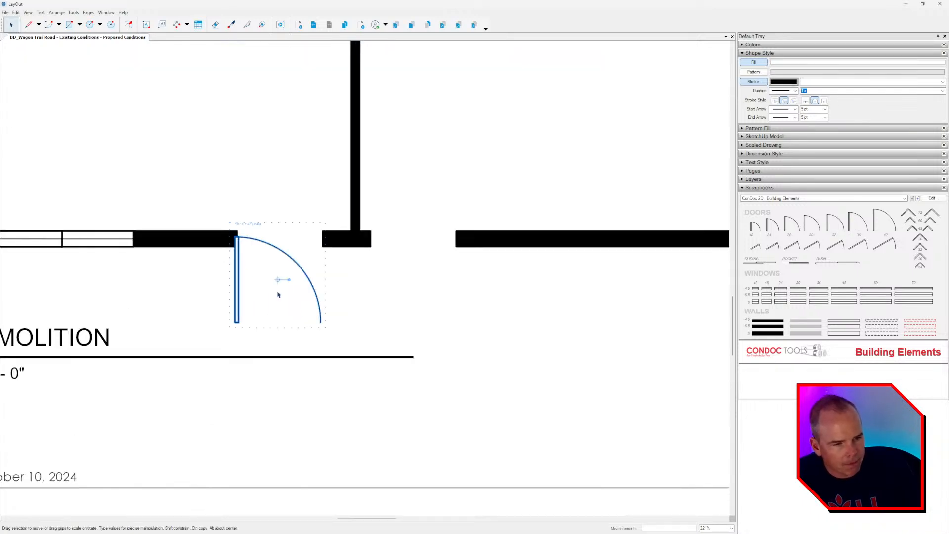
right_click(237, 263)
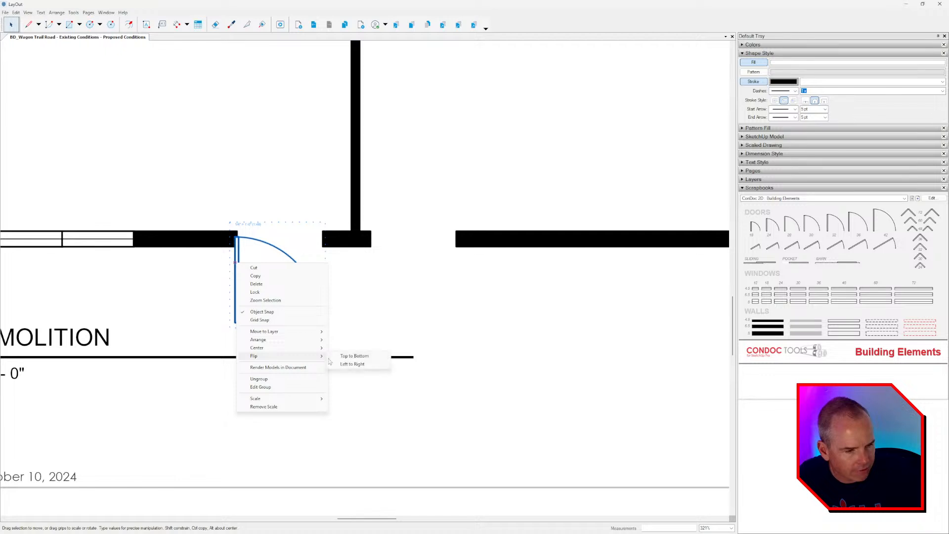
left_click(346, 364)
left_click_drag(278, 280, 326, 236)
left_click(321, 294)
scroll(346, 278, "down", 1)
middle_click_drag(346, 278, 256, 288)
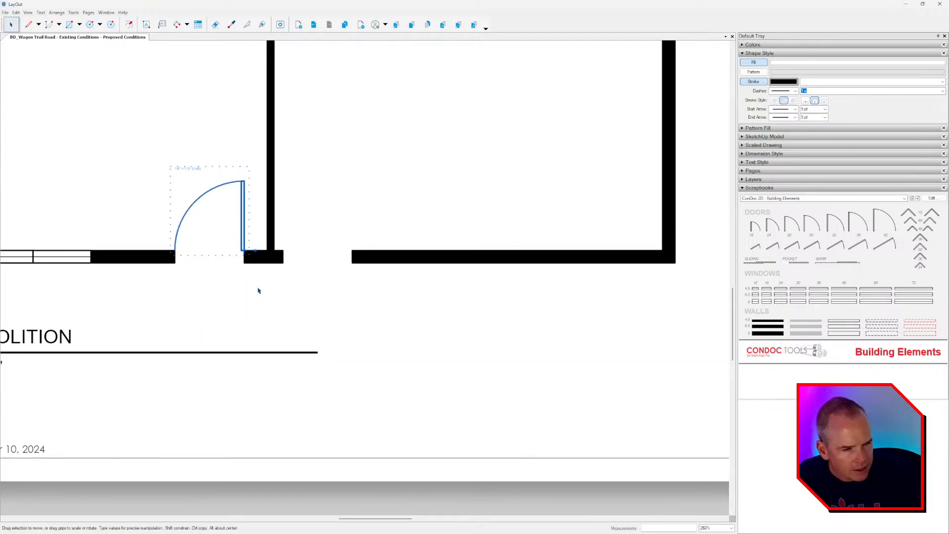
Copy the door to the opening across the interior wall and flip it left to right so the two doors mirror each other.
scroll(256, 273, "up", 2)
left_click_drag(239, 198, 393, 237, "ctrl")
right_click(392, 212)
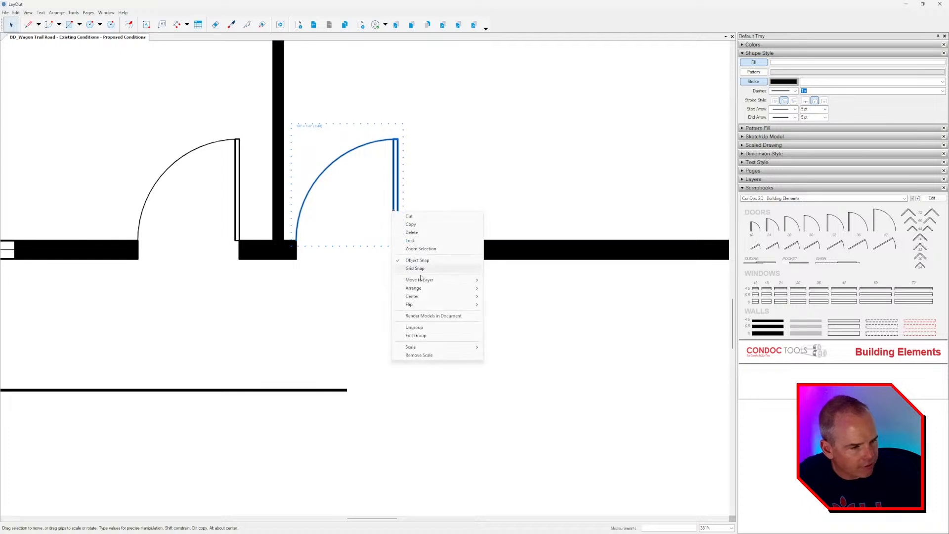
mouse_move(411, 305)
left_click(512, 305)
left_click(477, 323)
Move the bathroom-side door sideways along the exterior wall until its hinge edge meets the near face of the interior wall.
scroll(337, 362, "down", 5)
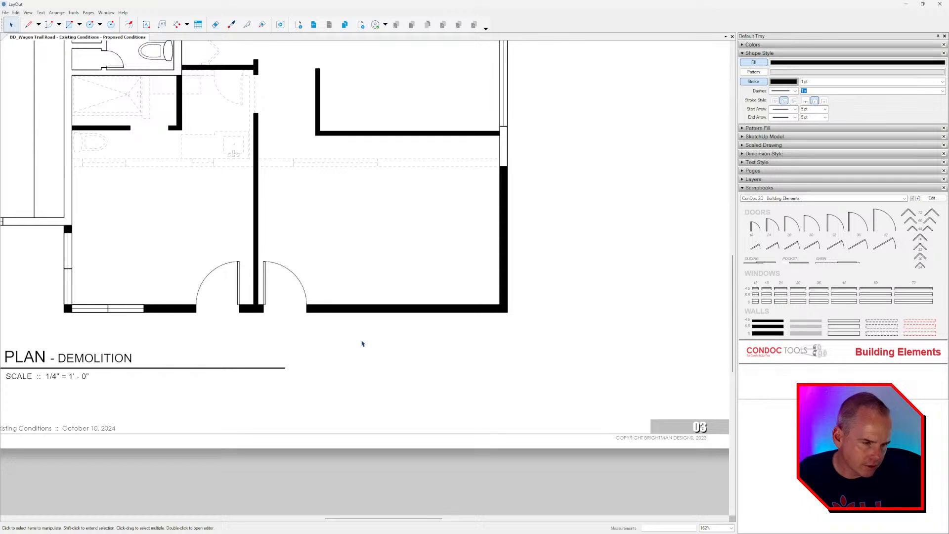
scroll(275, 304, "up", 5)
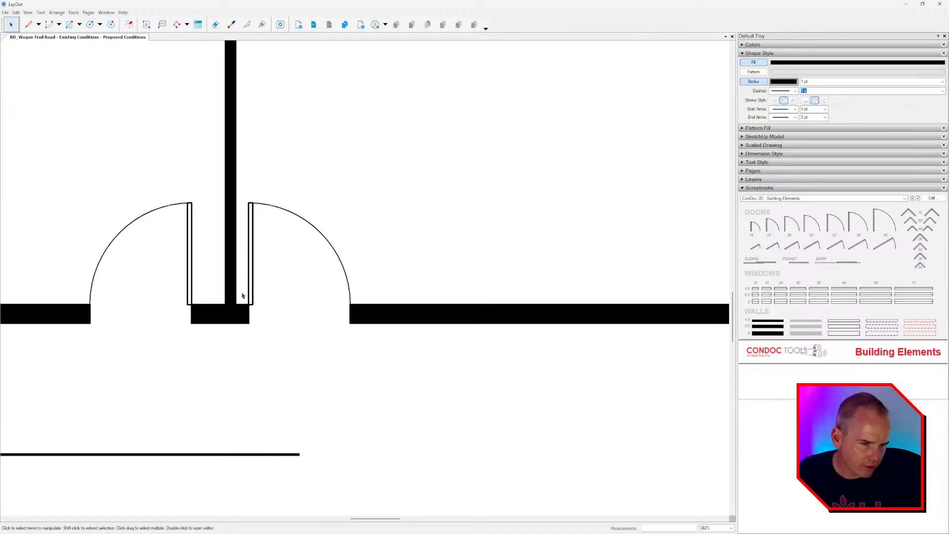
scroll(243, 296, "down", 3)
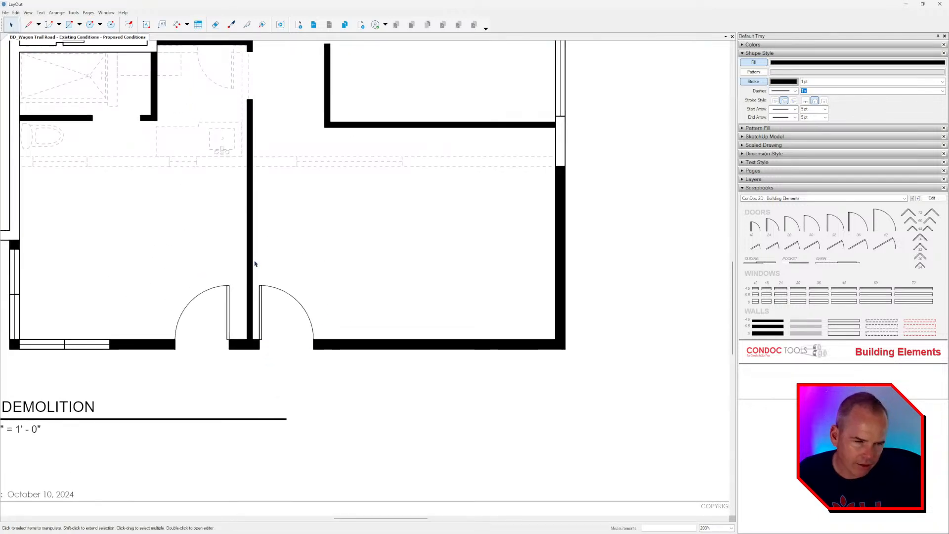
middle_click_drag(277, 355, 268, 359)
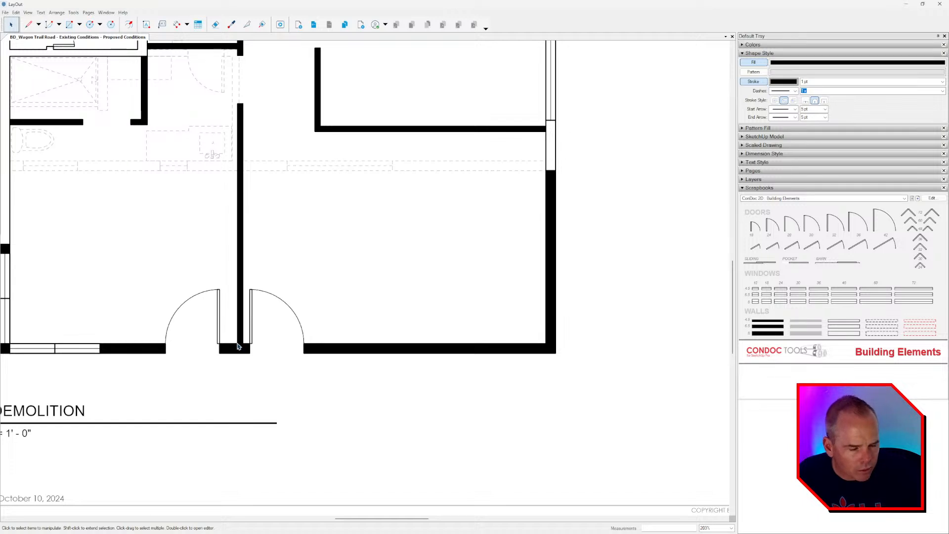
scroll(238, 346, "up", 3)
left_click(220, 321)
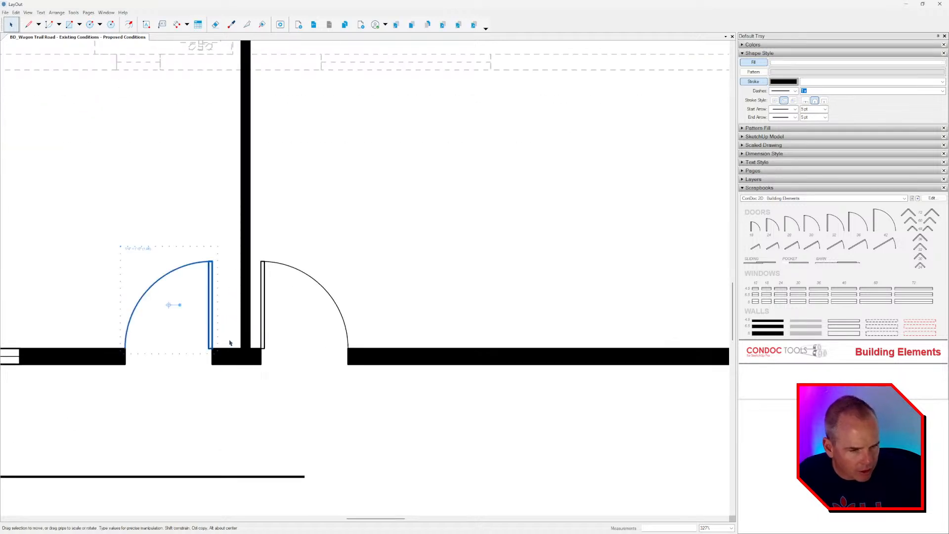
scroll(345, 450, "down", 3)
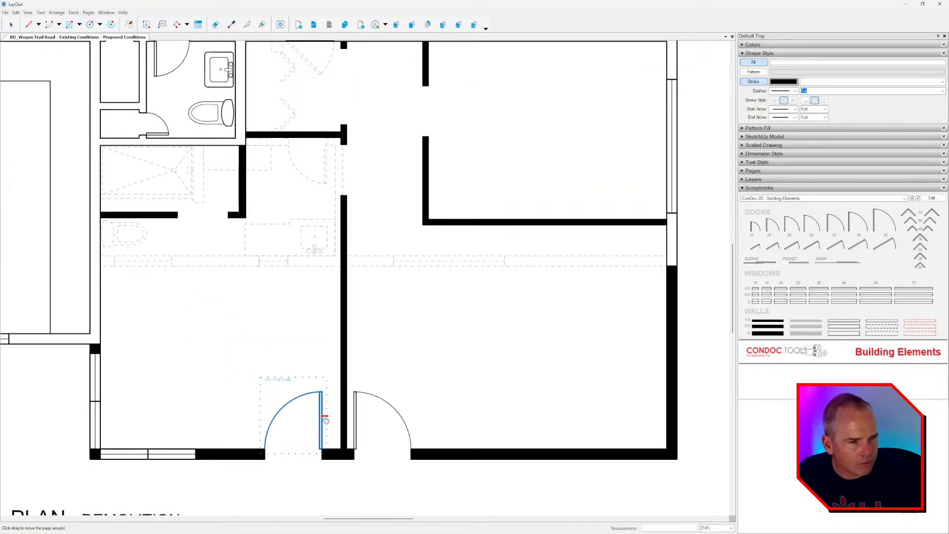
scroll(322, 416, "up", 4)
scroll(304, 344, "up", 2)
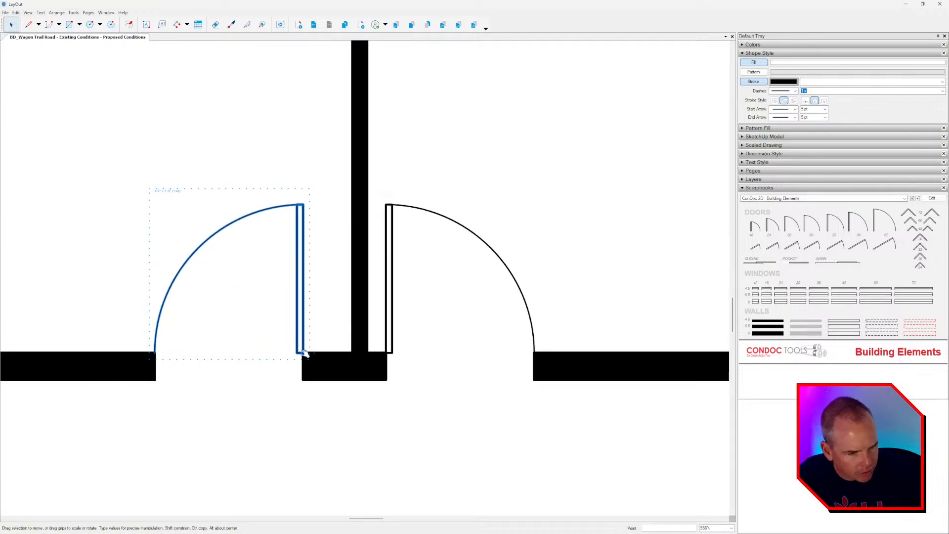
left_click_drag(302, 352, 350, 353)
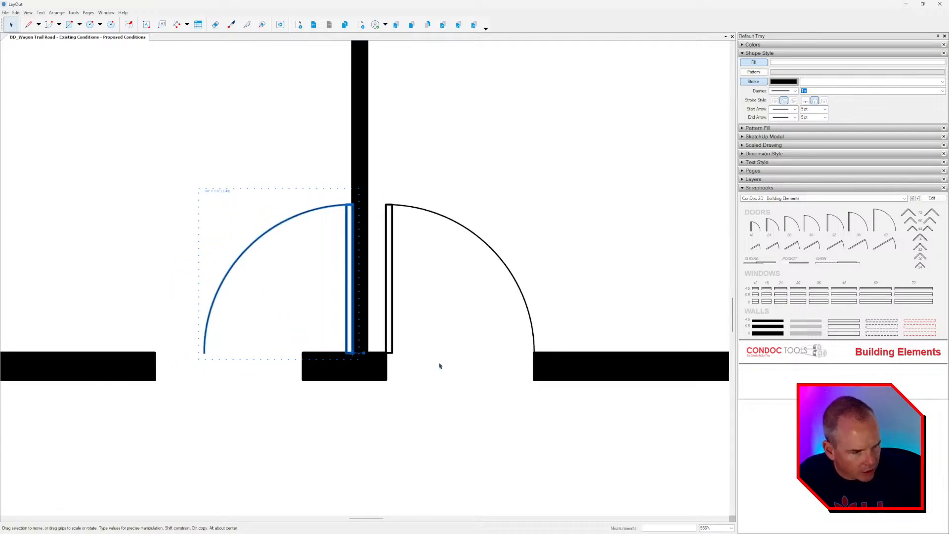
Offset the bathroom-side door 4.5" from the interior wall's face, back toward its opening.
left_click_drag(349, 282, 262, 312)
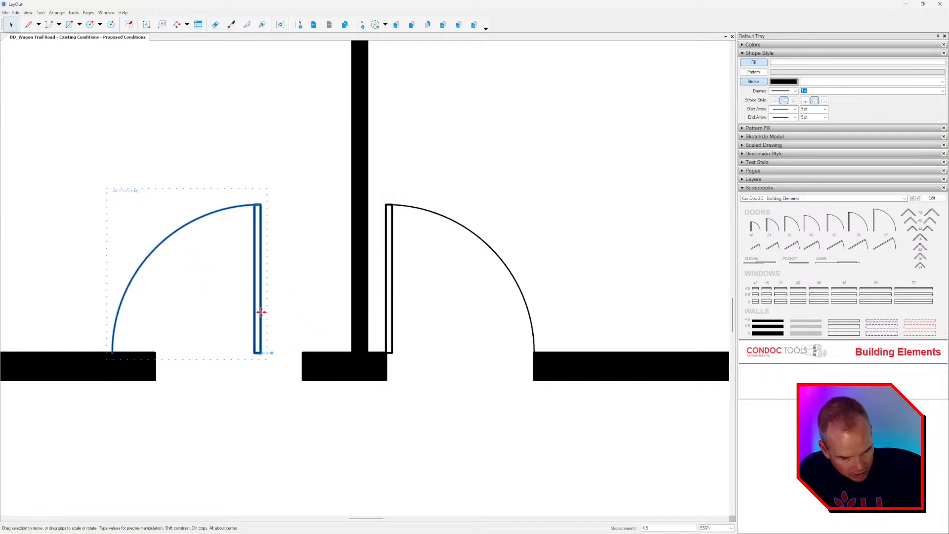
key("ctrl+z")
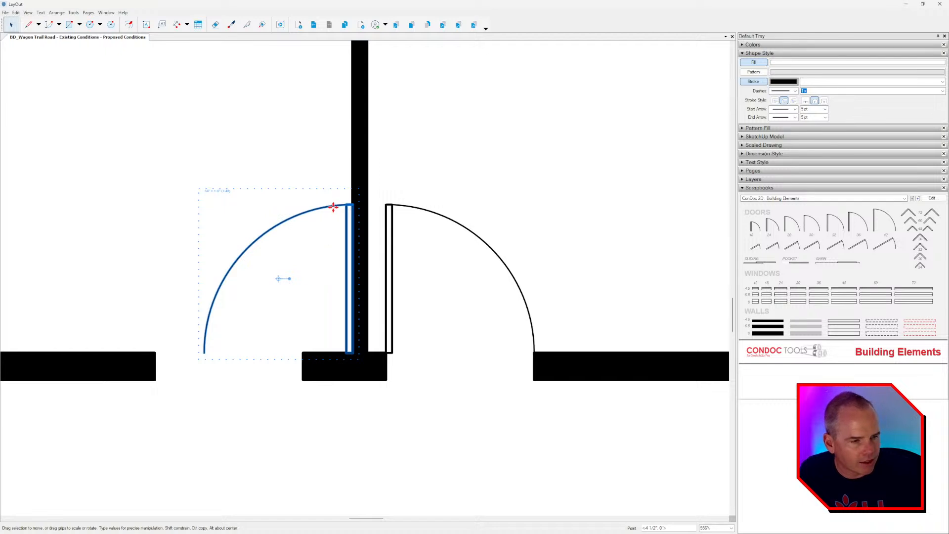
double_click(333, 207)
left_click_drag(345, 324, 253, 324)
key("Return")
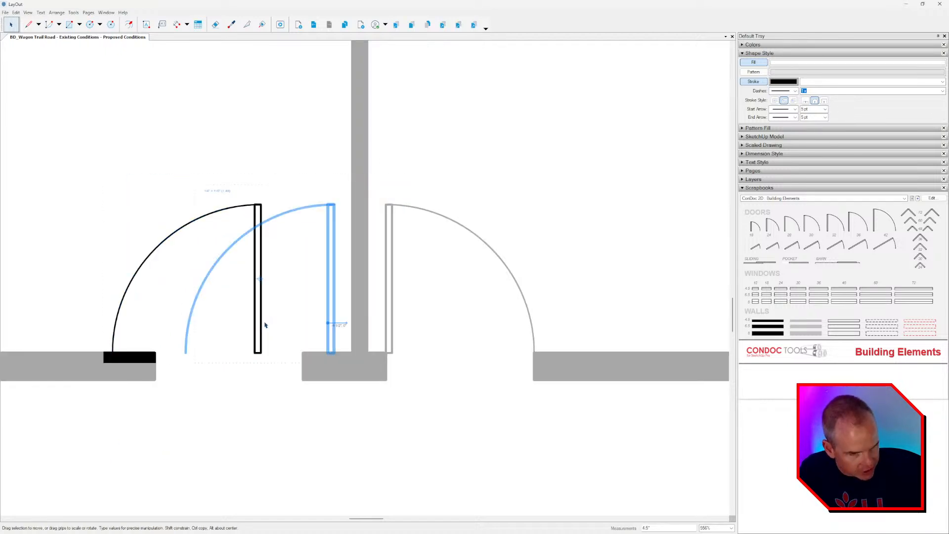
left_click(300, 327)
left_click(302, 328)
Open the bathroom-side door's group for editing.
scroll(303, 328, "down", 3)
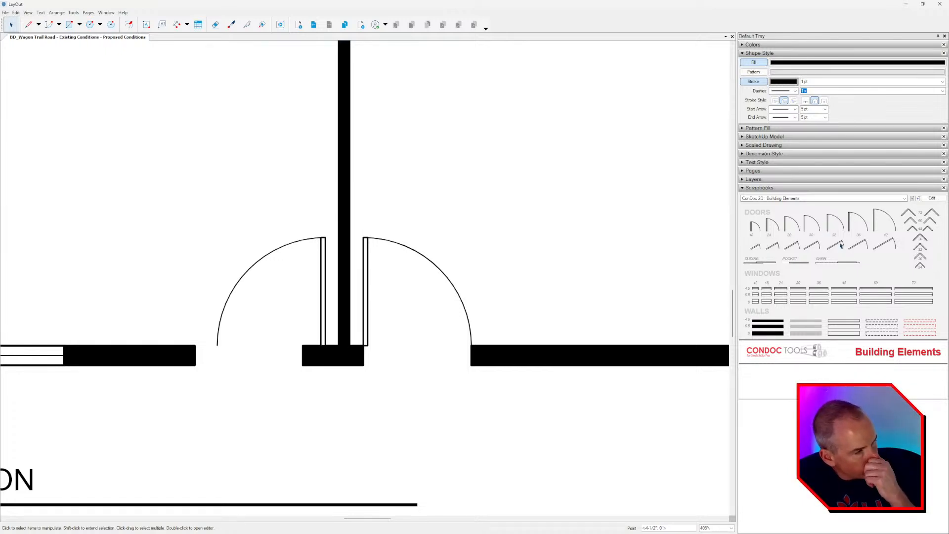
double_click(326, 261)
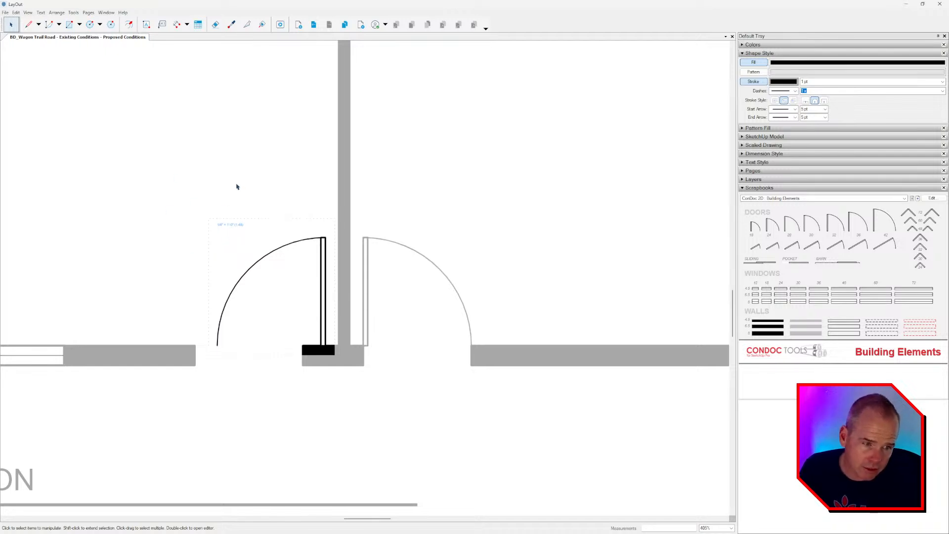
Resize the wall segments on both sides of the left exterior door along the lower wall so they end at its jambs.
key("Escape")
left_click(326, 321)
scroll(318, 363, "up", 2)
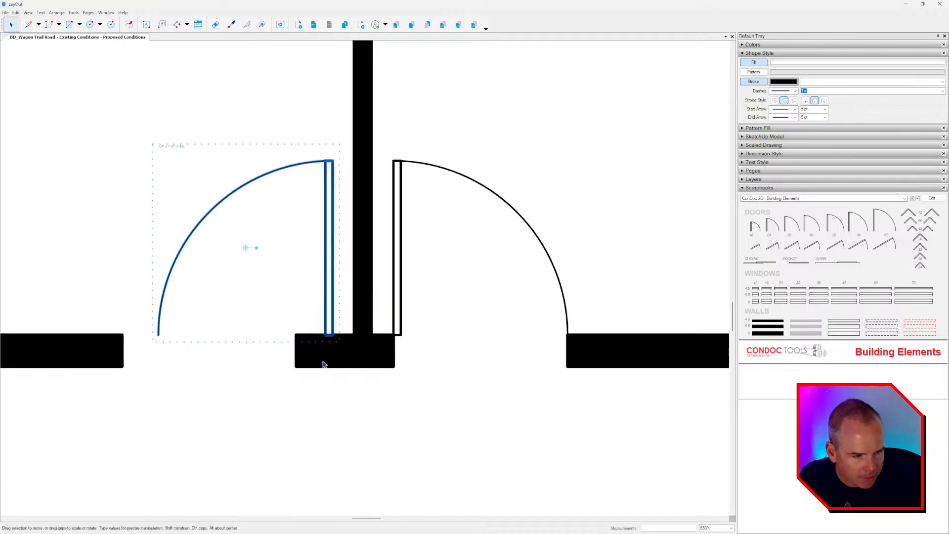
left_click(324, 361)
scroll(323, 362, "up", 1)
left_click_drag(286, 325, 336, 329)
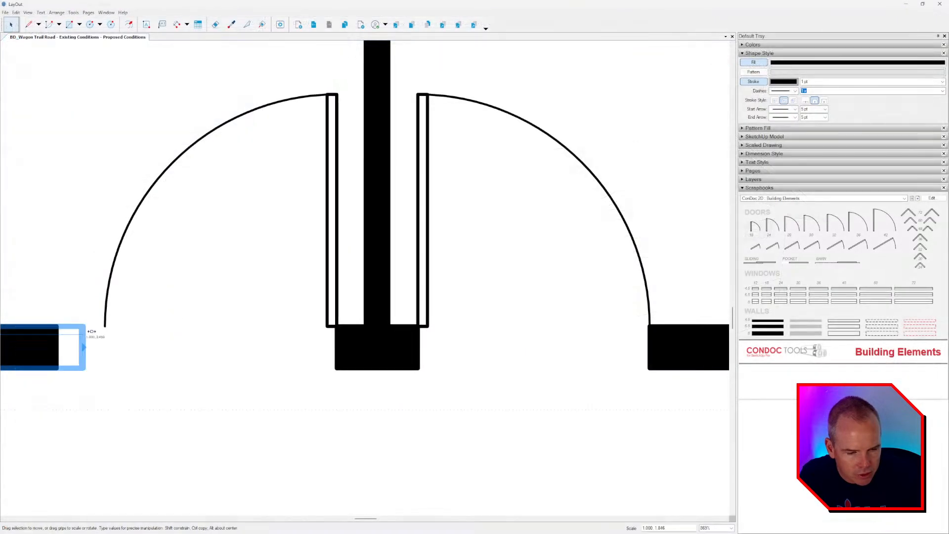
scroll(336, 361, "down", 3)
scroll(305, 383, "down", 3)
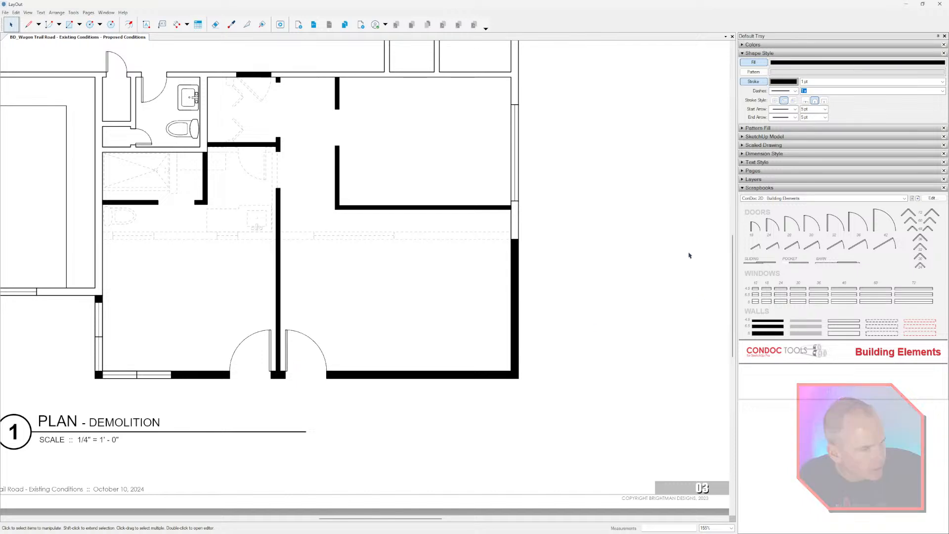
Place a king bed from the ConDoc 2D Bedroom scrapbook with its headboard against the wall below the closet room.
left_click(918, 198)
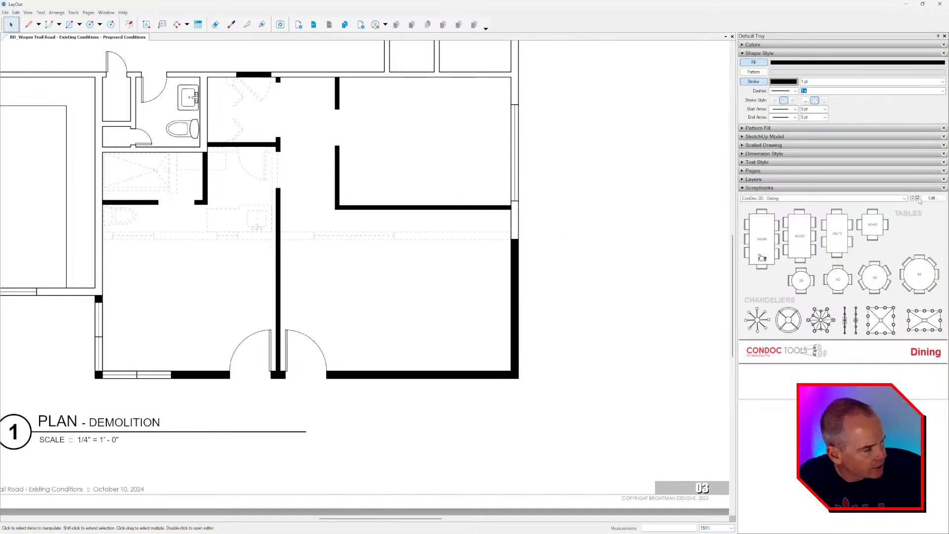
left_click(919, 198)
left_click(919, 198)
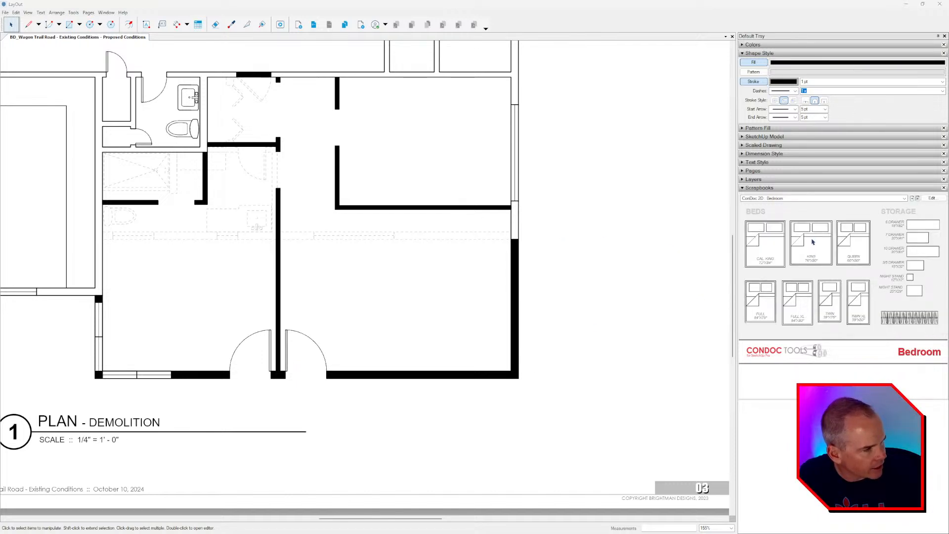
left_click_drag(813, 242, 426, 254)
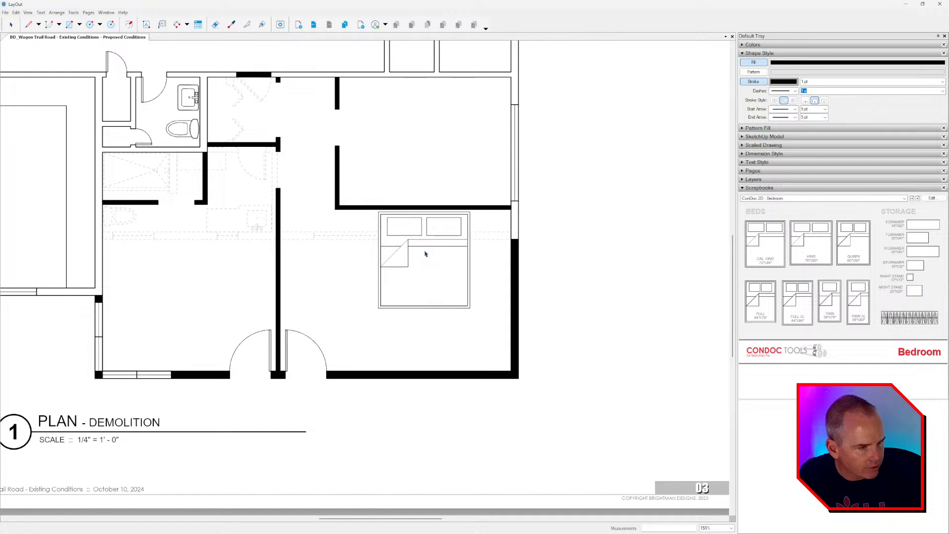
left_click(426, 255)
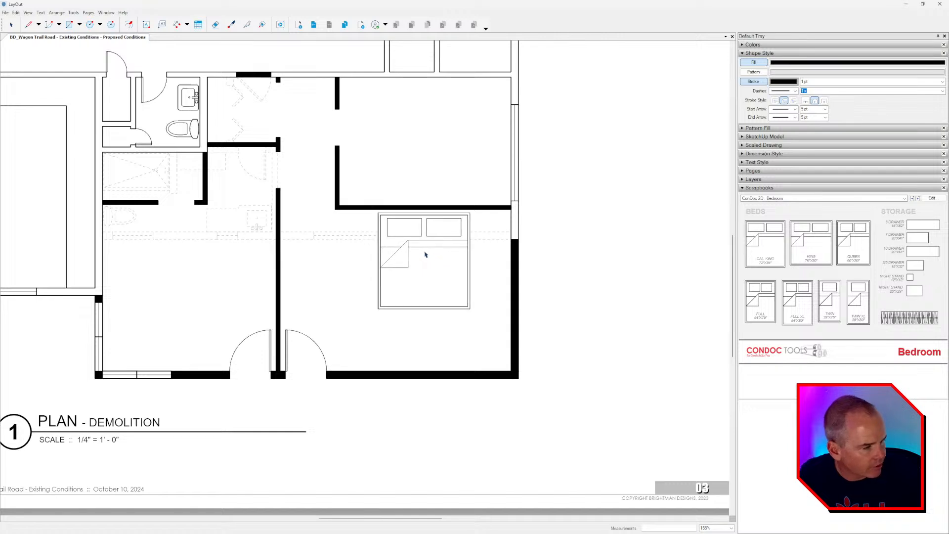
Place the larger night stand from the Bedroom scrapbook to the left of the king bed, near the wall.
left_click(916, 294)
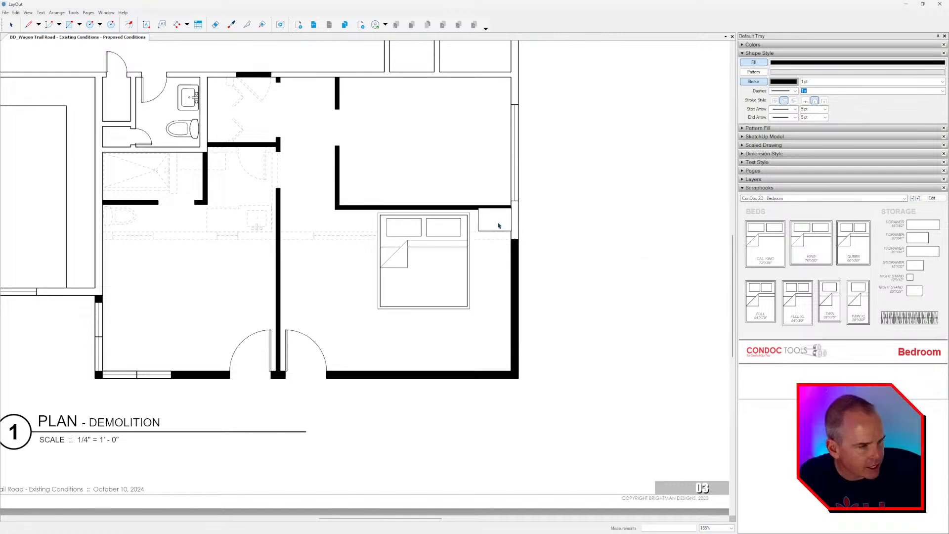
left_click(911, 279)
scroll(482, 218, "up", 2)
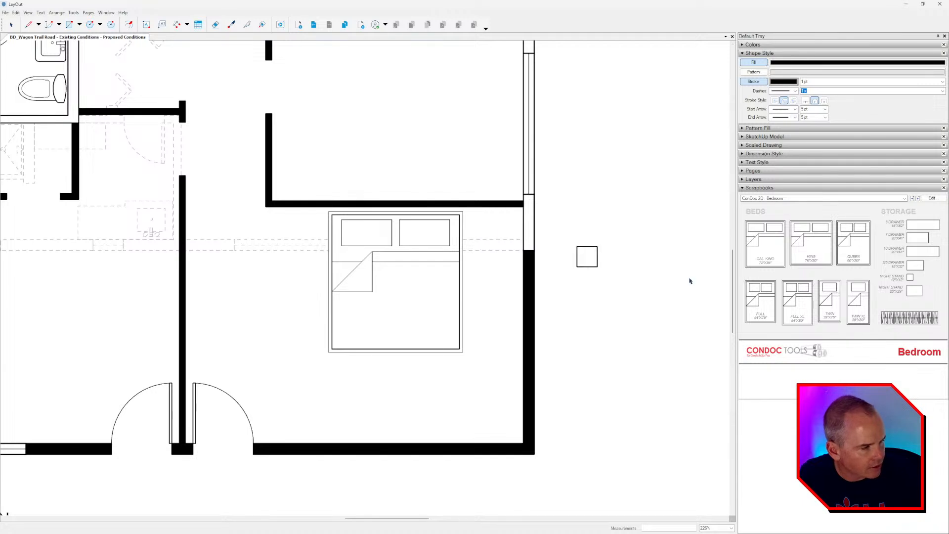
left_click(283, 216)
scroll(282, 216, "up", 2)
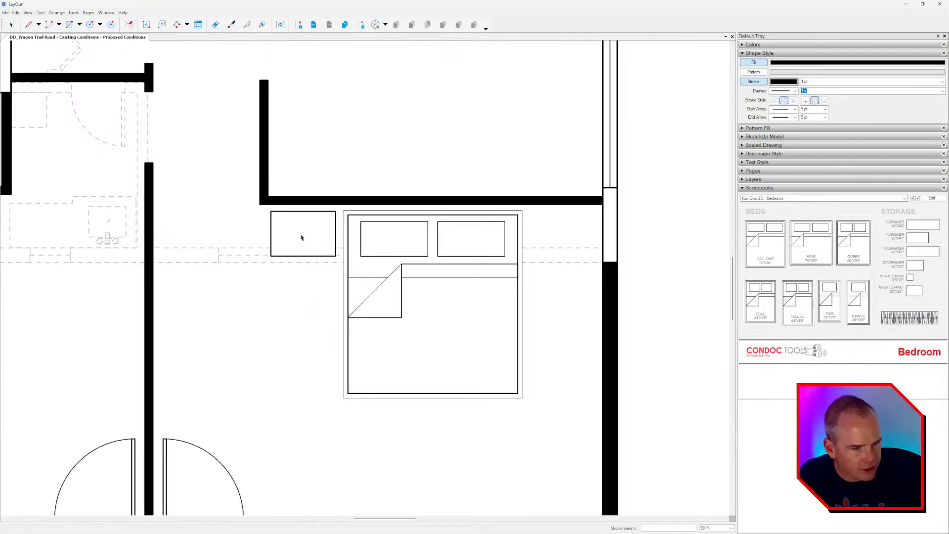
Try to mirror a copy of the night stand across the bed's centreline with a scale of -1.
left_click(299, 239)
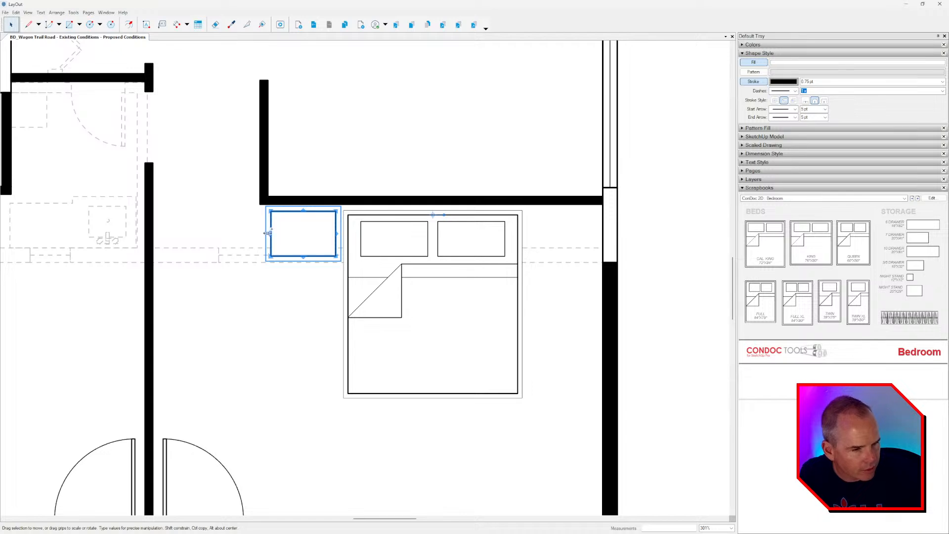
left_click_drag(267, 233, 599, 261)
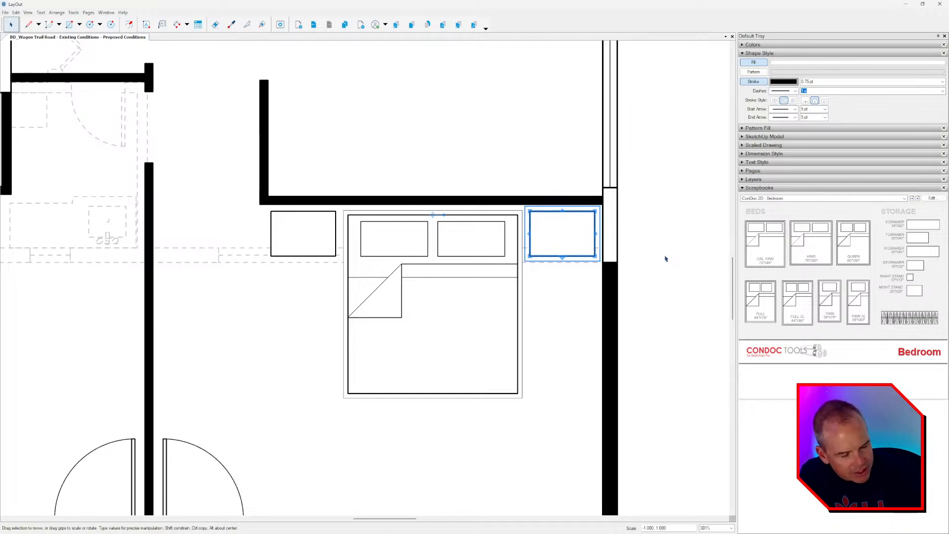
left_click(666, 259)
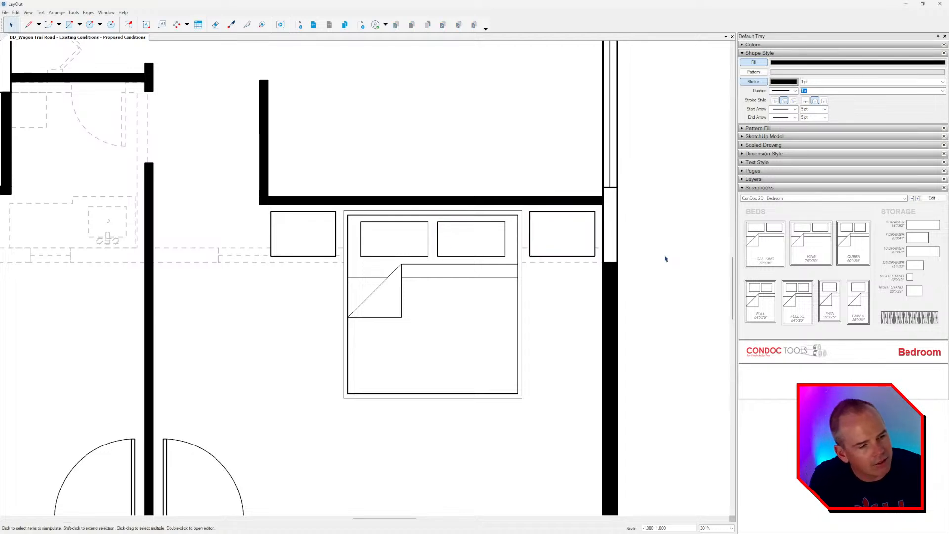
Copy the night stand to the right side of the bed, mirrored about the bed's midpoint with a scale of -1.
left_click(306, 235)
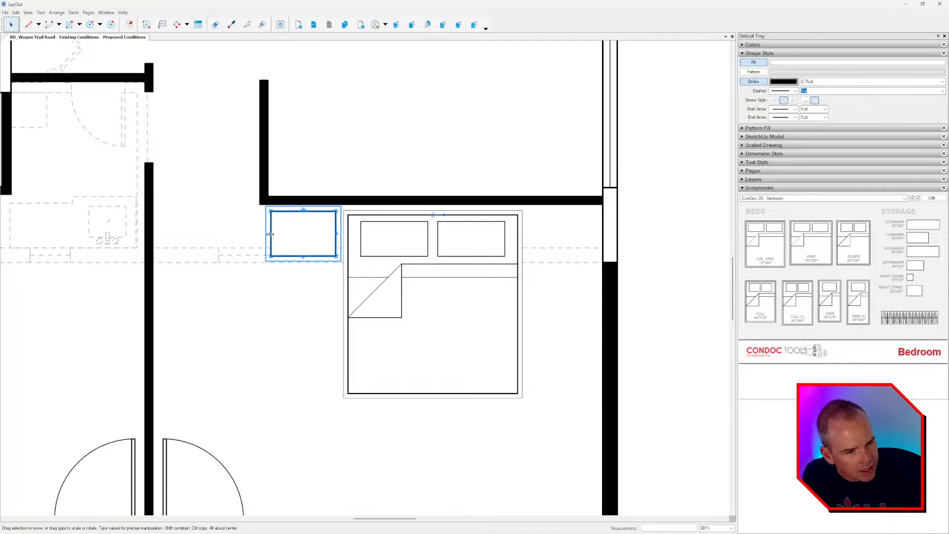
left_click_drag(270, 234, 597, 285)
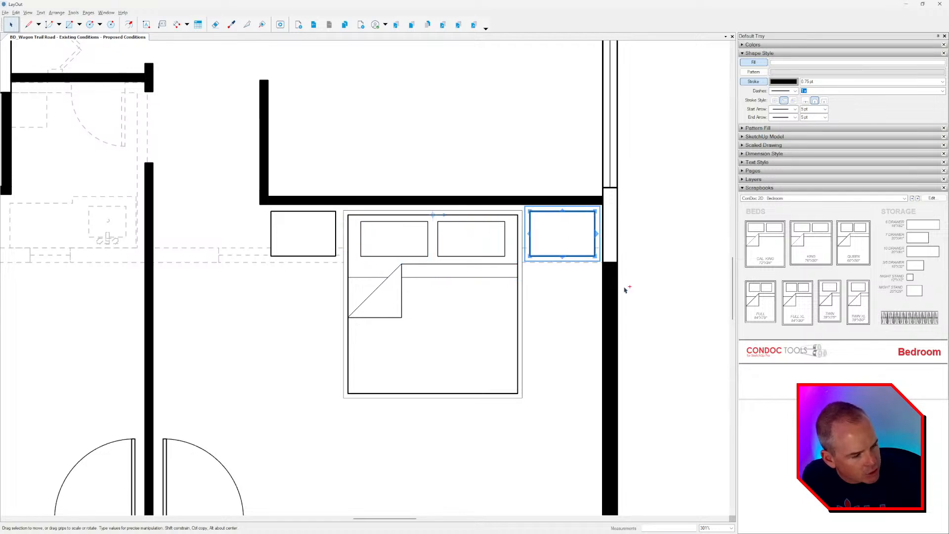
type("-1")
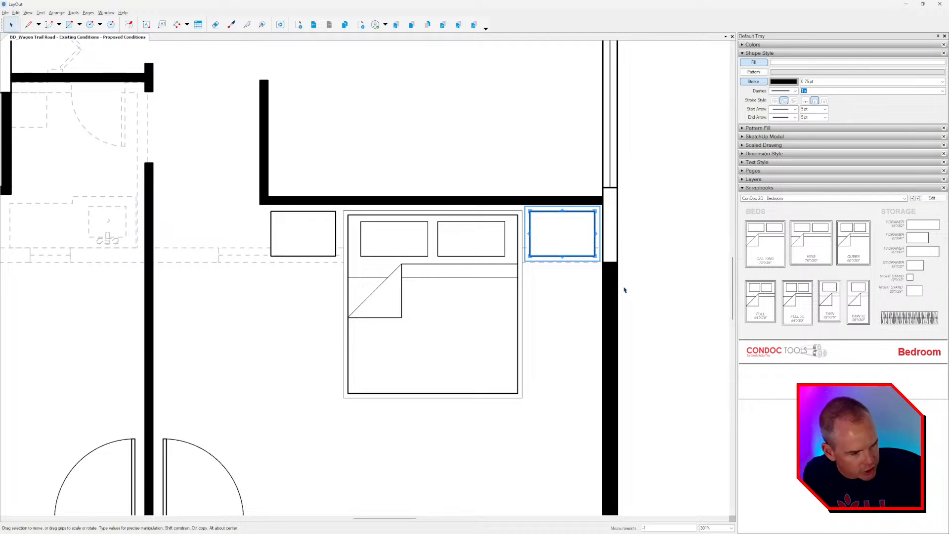
key("Return")
left_click(625, 291)
Group the king bed and both night stands.
scroll(485, 269, "down", 2)
middle_click_drag(484, 268, 453, 221)
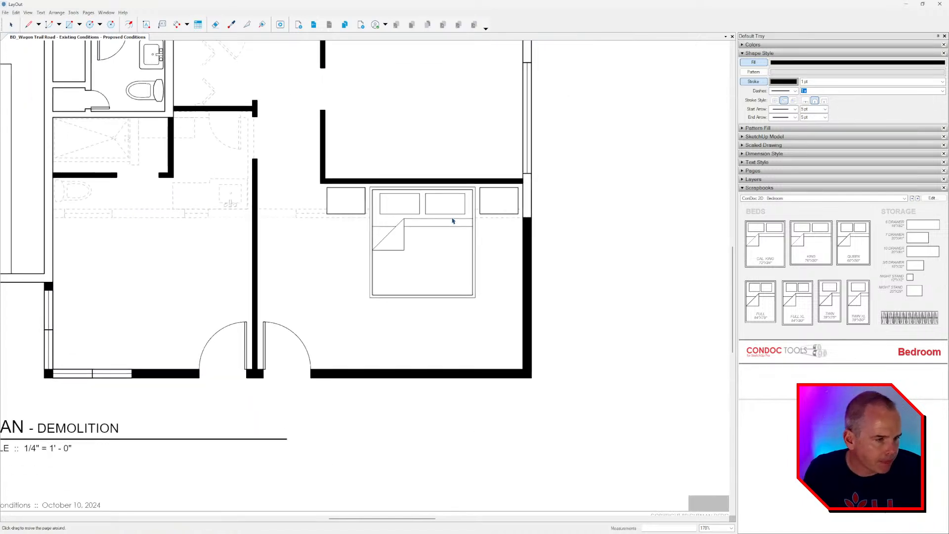
left_click(354, 202)
left_click(420, 208, "shift")
left_click(514, 204, "shift")
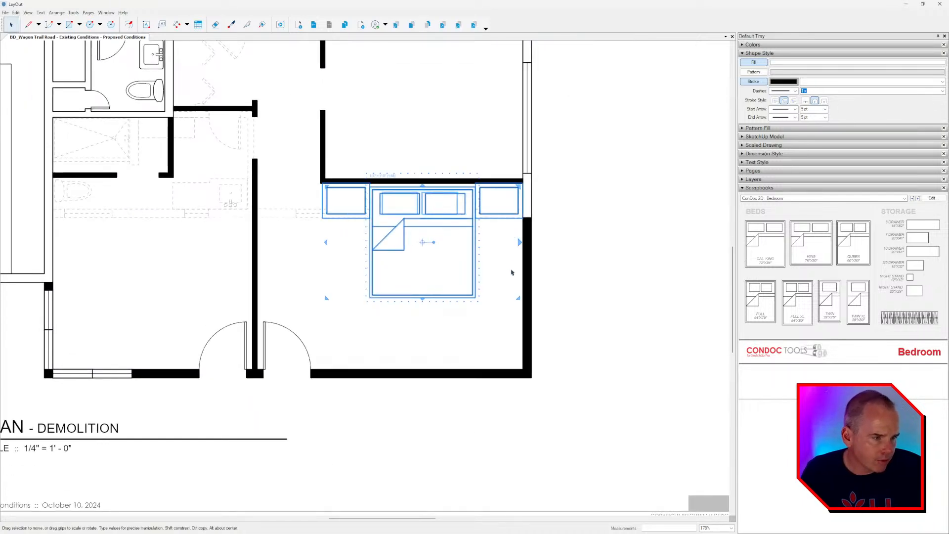
key("ctrl+g")
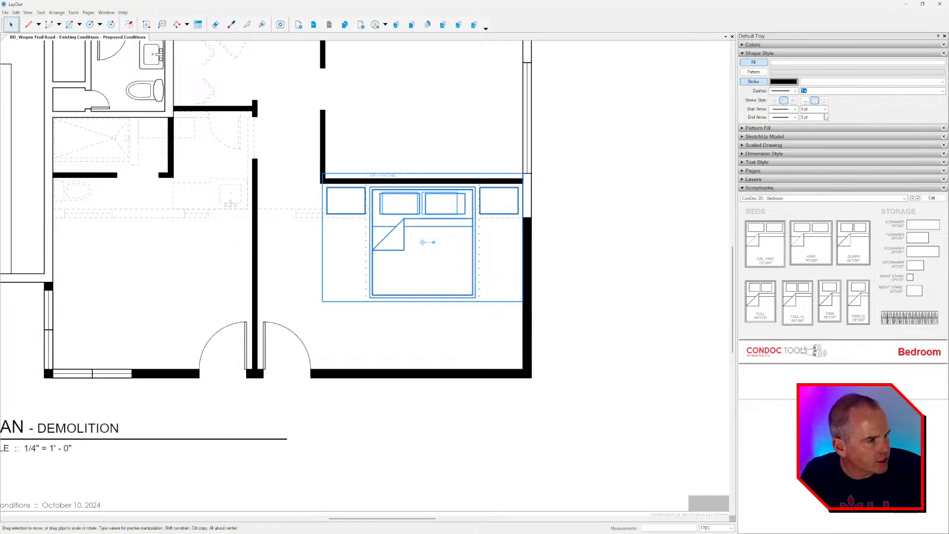
Change the stroke colour of the bed and night stand group to light grey.
left_click(784, 81)
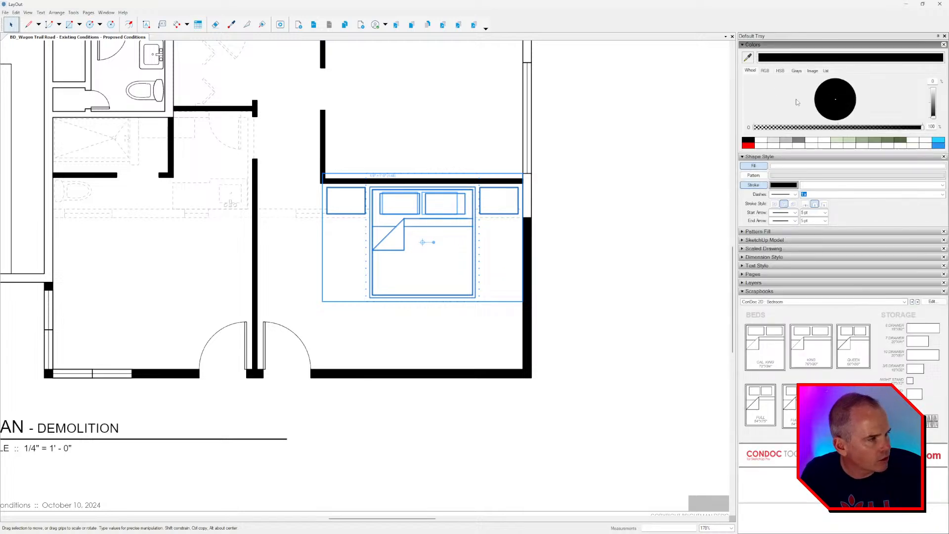
left_click(794, 147)
left_click(547, 280)
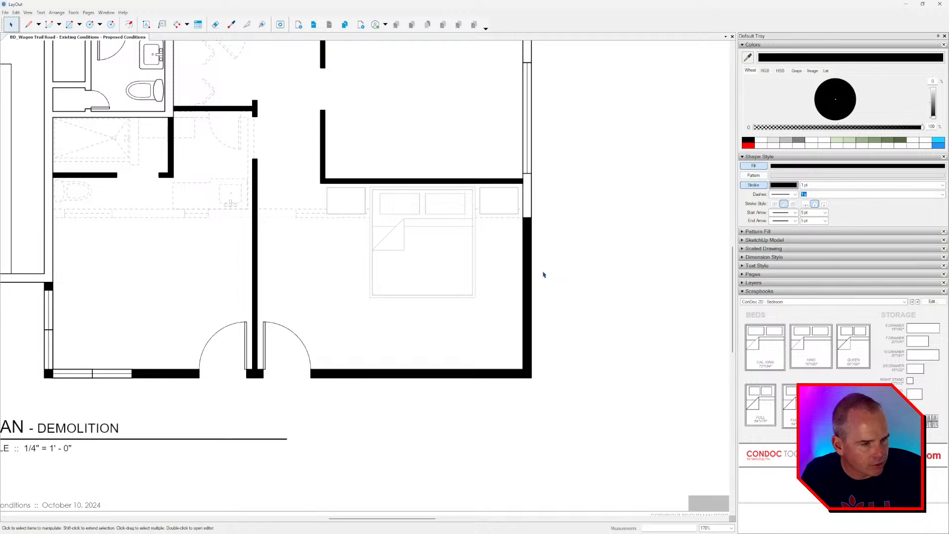
scroll(544, 275, "down", 3)
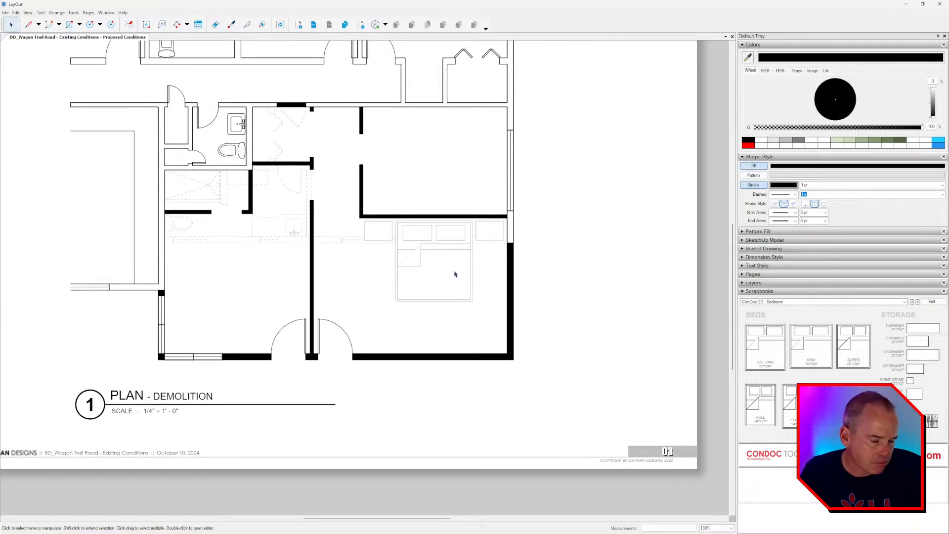
Set the stroke colour of the bed and night stand group to black.
left_click(451, 276)
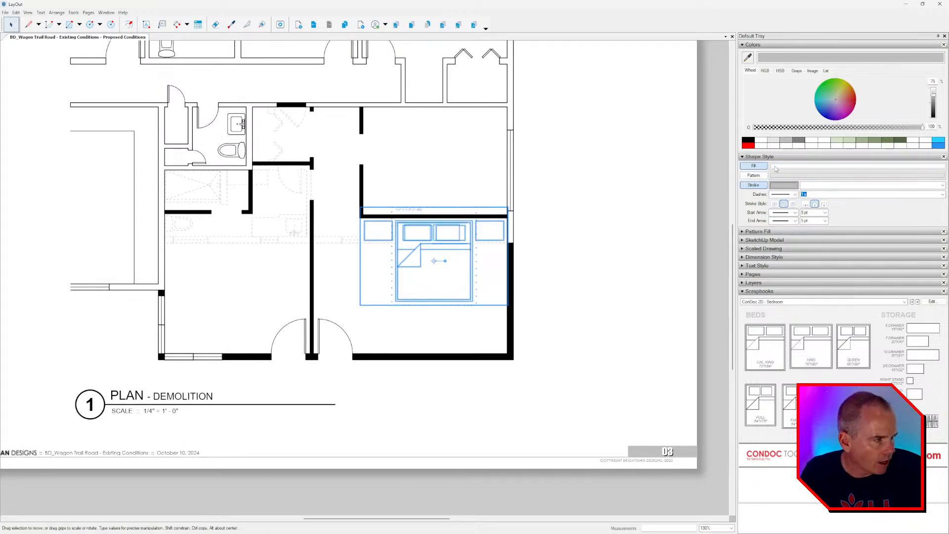
left_click(748, 140)
left_click(551, 250)
scroll(553, 249, "up", 3)
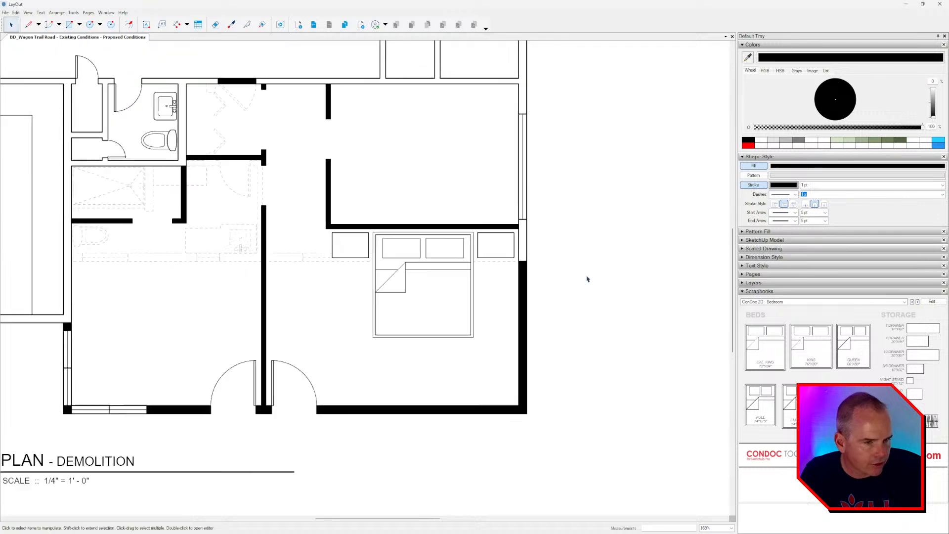
Place the hanging clothes element from the Bedroom scrapbook in the closet room, snapped into its upper-left corner.
scroll(588, 279, "down", 2)
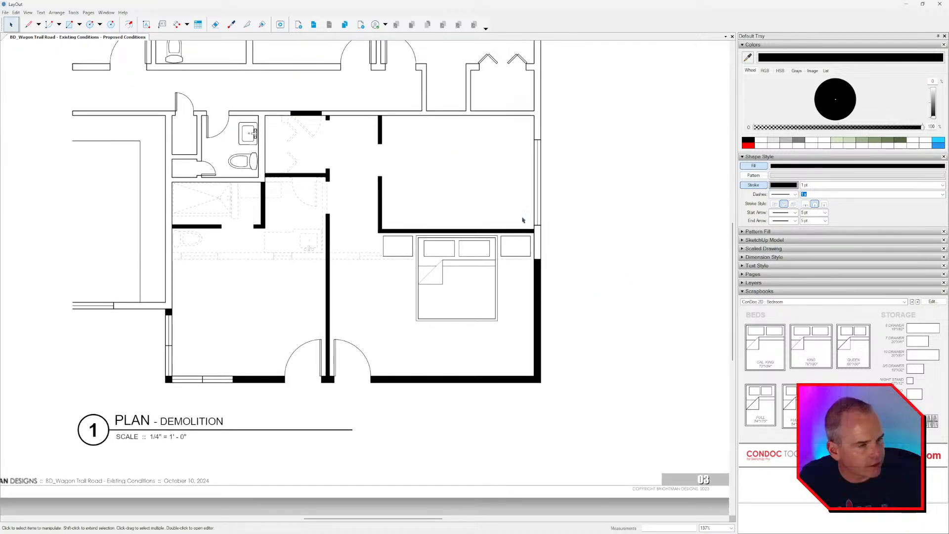
left_click_drag(899, 420, 445, 146)
scroll(445, 146, "up", 8)
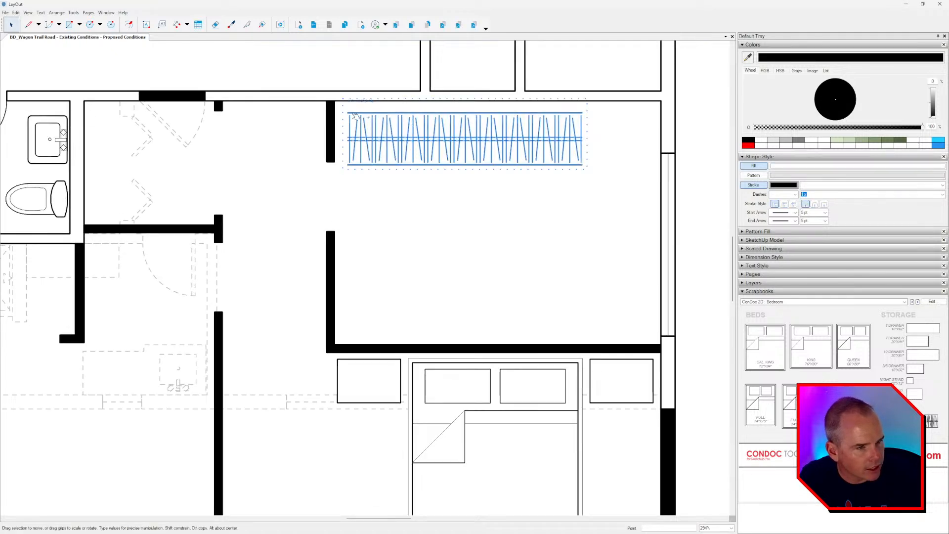
scroll(348, 113, "up", 5)
left_click_drag(377, 112, 321, 93)
scroll(350, 109, "down", 5)
middle_click_drag(472, 156, 313, 169)
Extend the hanging clothes inside their group so the row reaches the closet's right exterior wall.
double_click(322, 144)
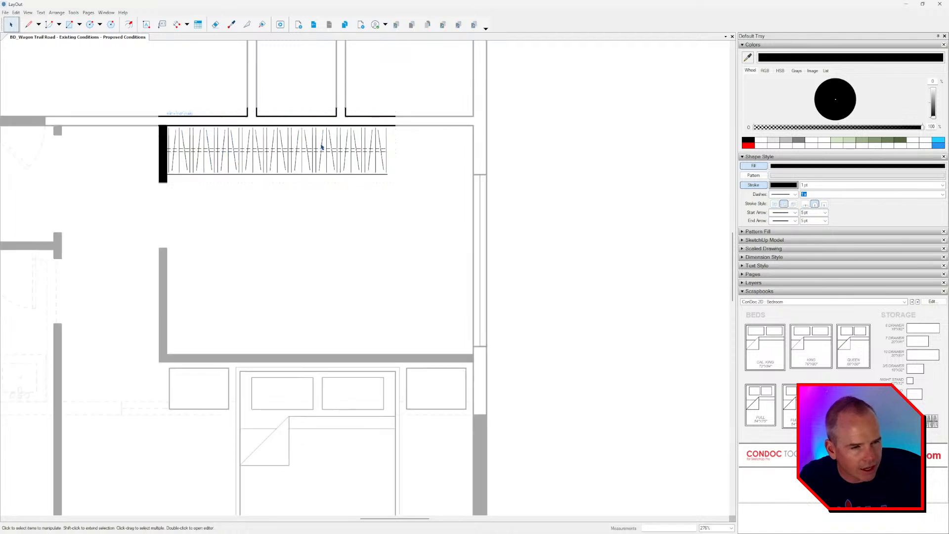
left_click_drag(422, 103, 173, 173)
scroll(393, 157, "up", 3)
left_click_drag(386, 147, 500, 148)
scroll(483, 184, "down", 7)
left_click(460, 257)
Copy the row of hanging clothes straight down to the closet's lower wall.
middle_click_drag(459, 257, 463, 230)
left_click(336, 142)
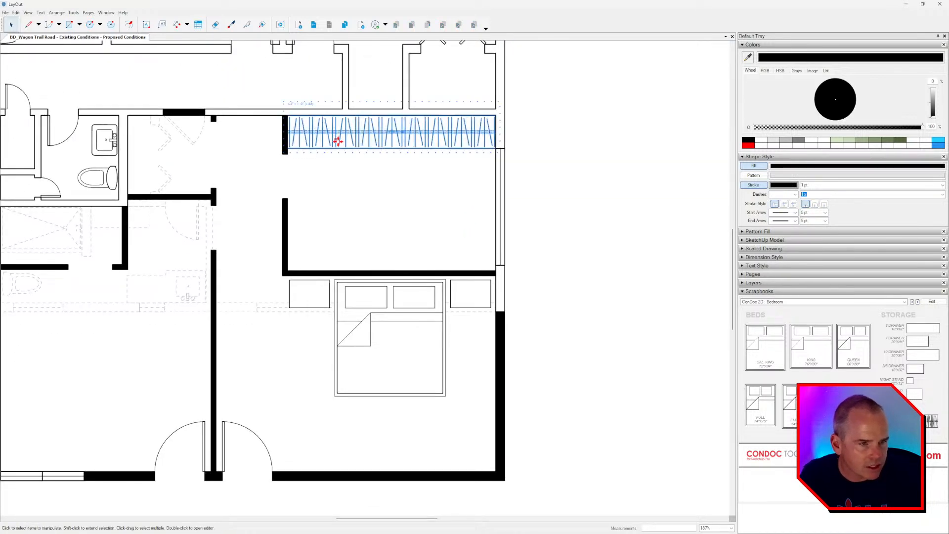
scroll(337, 144, "up", 4)
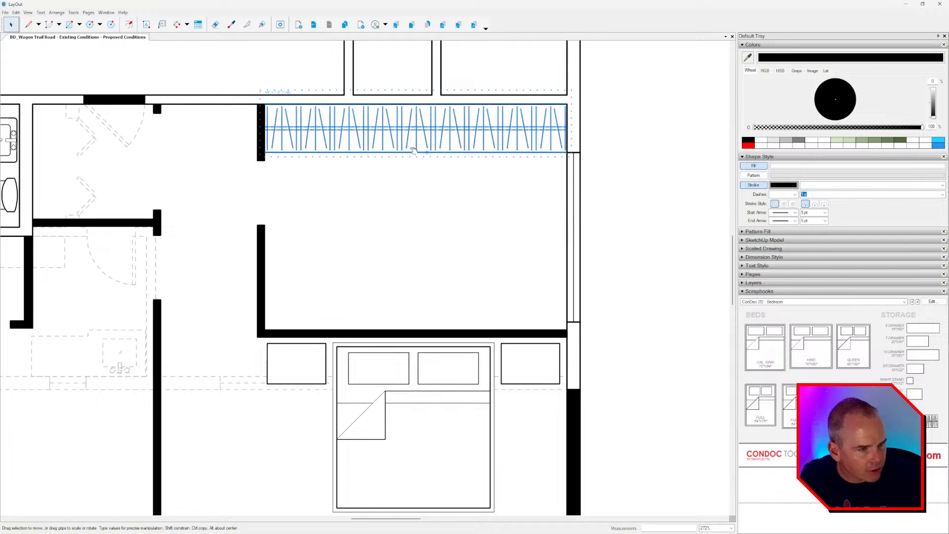
scroll(415, 151, "up", 1)
scroll(418, 150, "up", 1)
left_click_drag(413, 153, 411, 364, "ctrl")
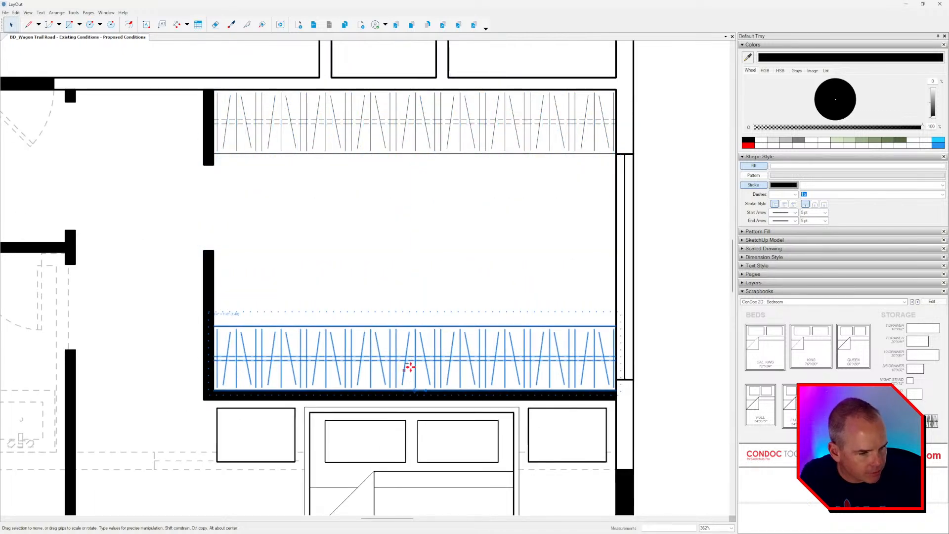
scroll(411, 365, "down", 2)
left_click(476, 249)
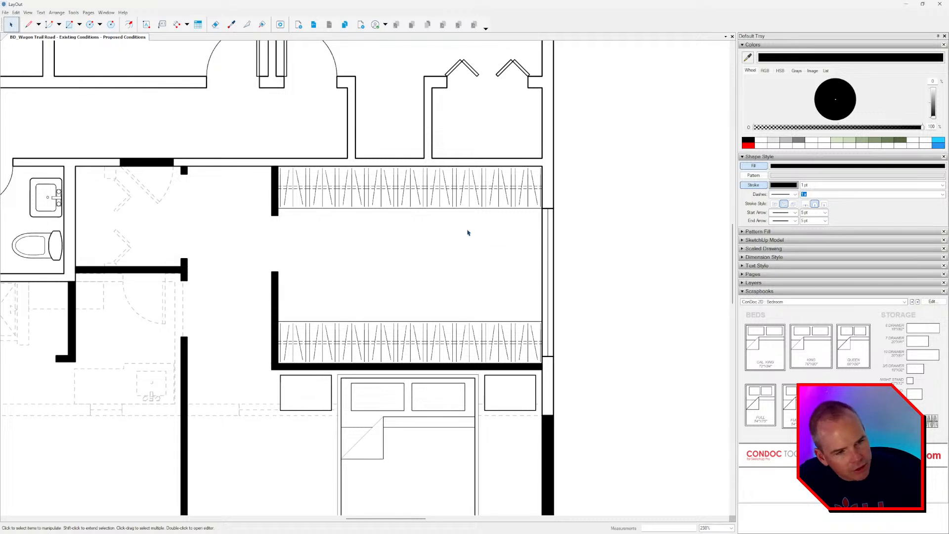
Place a double-sink vanity from the Kitchen / Bath / Utility scrapbook in the room left of the bedroom.
scroll(469, 233, "down", 7)
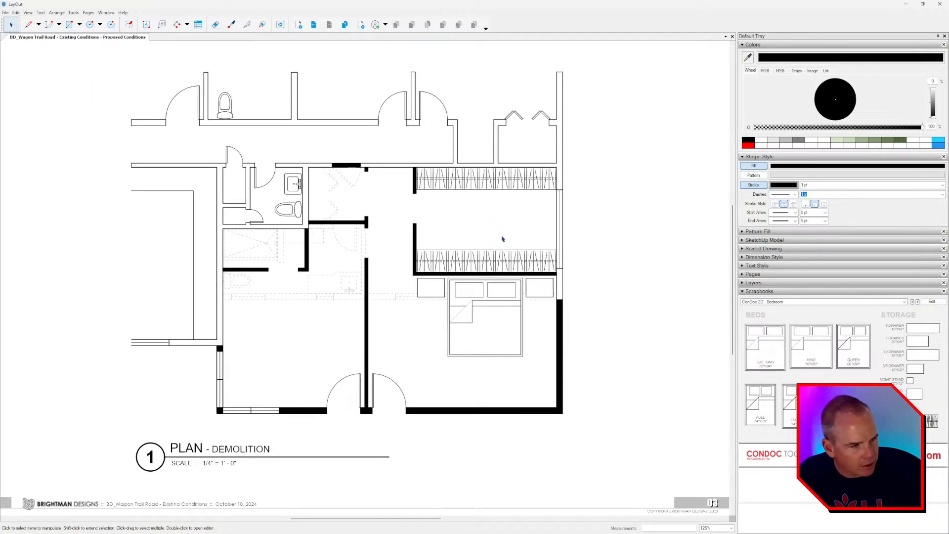
middle_click_drag(564, 285, 561, 282)
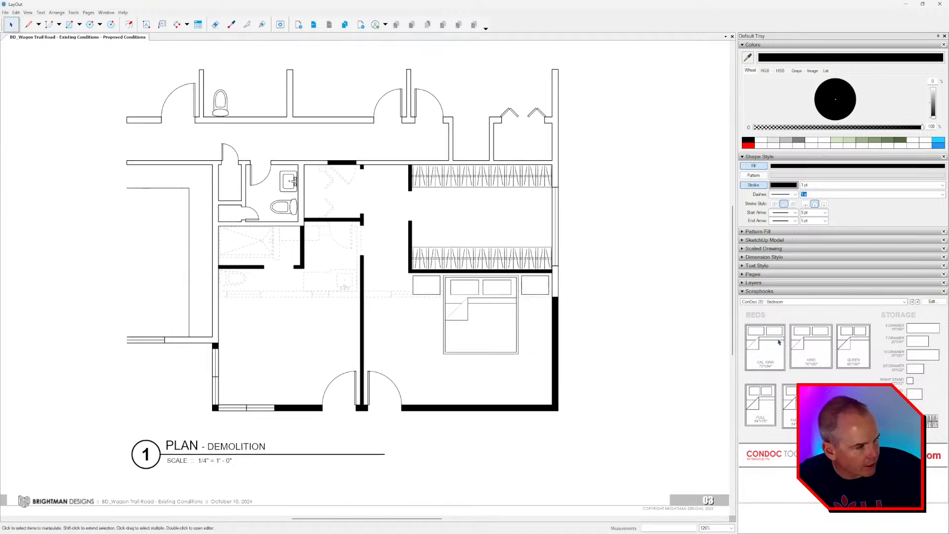
left_click(918, 302)
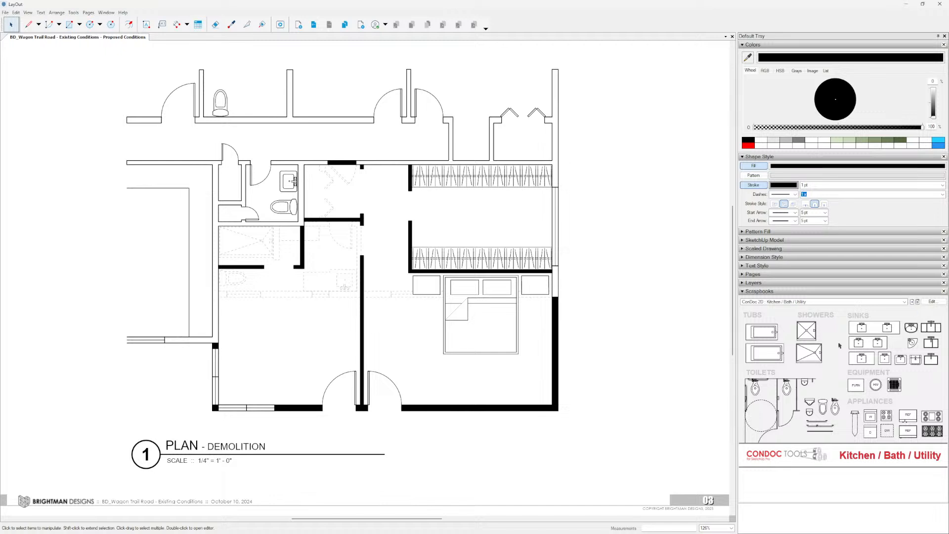
left_click_drag(889, 330, 301, 329)
scroll(306, 337, "up", 3)
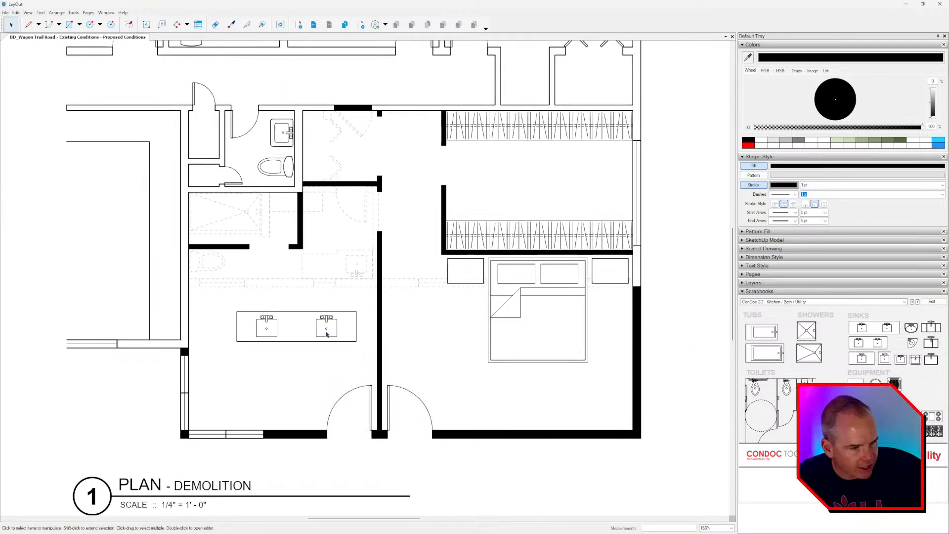
Make the BACKGROUNDS layer visible to show the hand sketch beneath the bathroom plan.
left_click(767, 284)
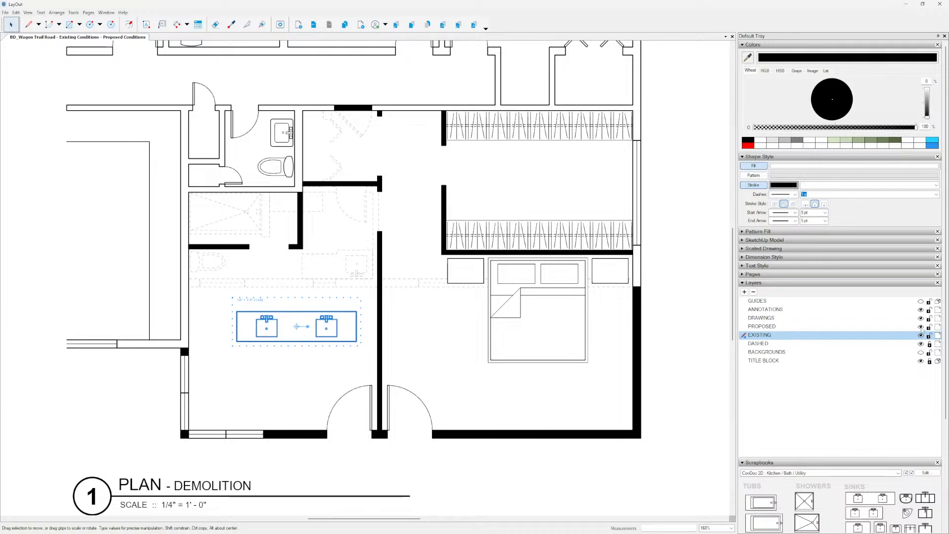
left_click(921, 352)
middle_click_drag(339, 388, 380, 372)
scroll(355, 356, "up", 2)
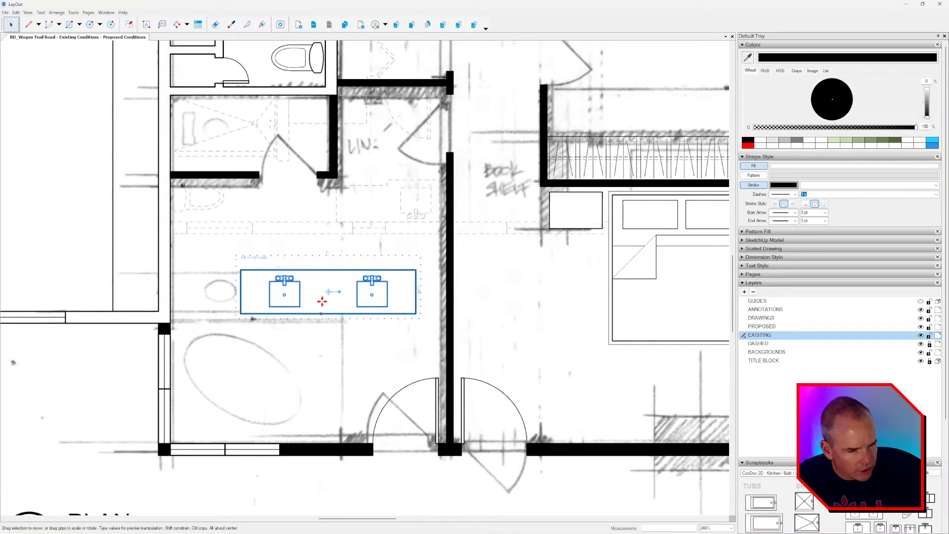
Rotate the double-sink vanity 180 degrees and snap its lower-left corner to the inner wall corner above the sketched tub.
left_click_drag(346, 291, 246, 296)
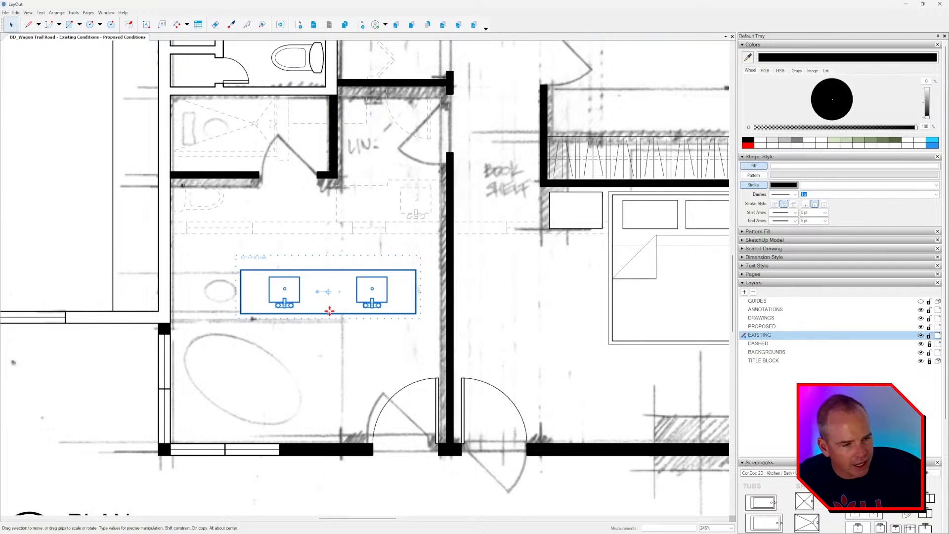
left_click_drag(328, 310, 294, 290)
scroll(260, 278, "up", 1)
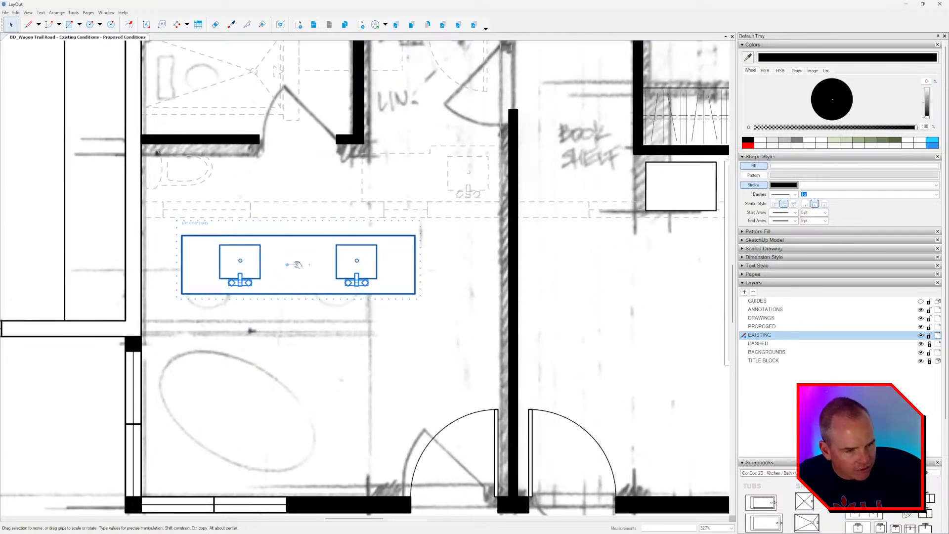
left_click_drag(182, 294, 142, 320)
scroll(307, 322, "down", 3)
scroll(322, 326, "up", 2)
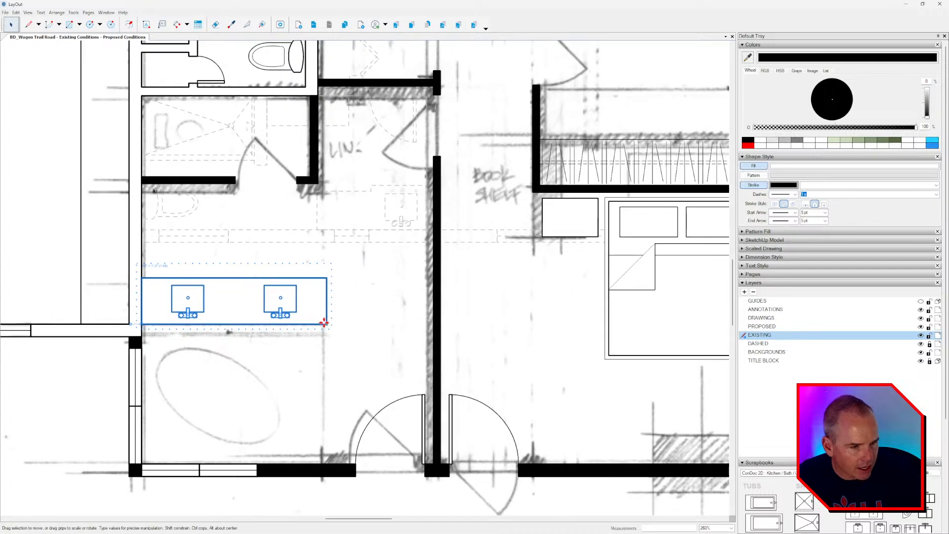
scroll(324, 324, "up", 1)
left_click_drag(327, 301, 317, 155)
left_click(362, 280)
scroll(360, 278, "down", 3)
scroll(306, 281, "up", 2)
middle_click_drag(313, 287, 367, 296)
scroll(367, 296, "up", 1)
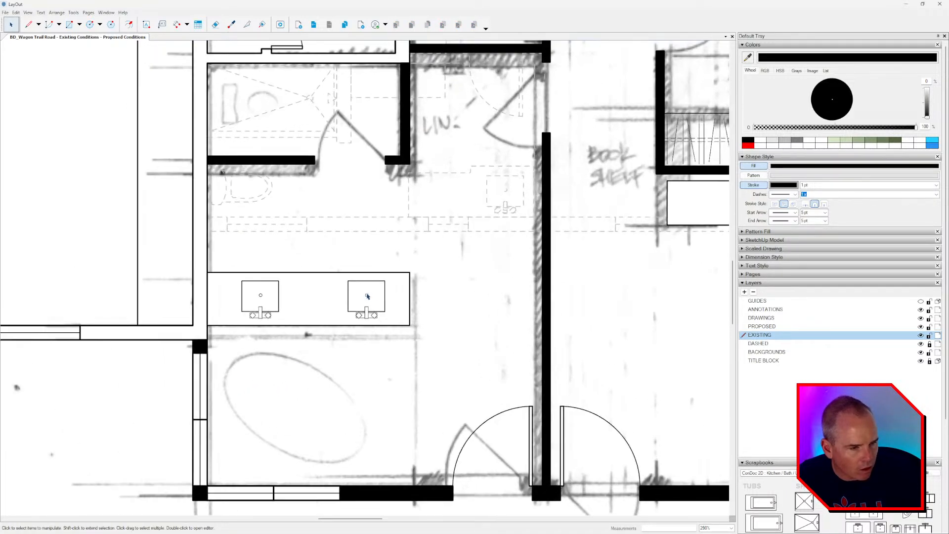
Nudge the right-hand sink slightly left inside the vanity group.
left_click(368, 296)
double_click(366, 296)
key("Left")
key("Left")
key("Left")
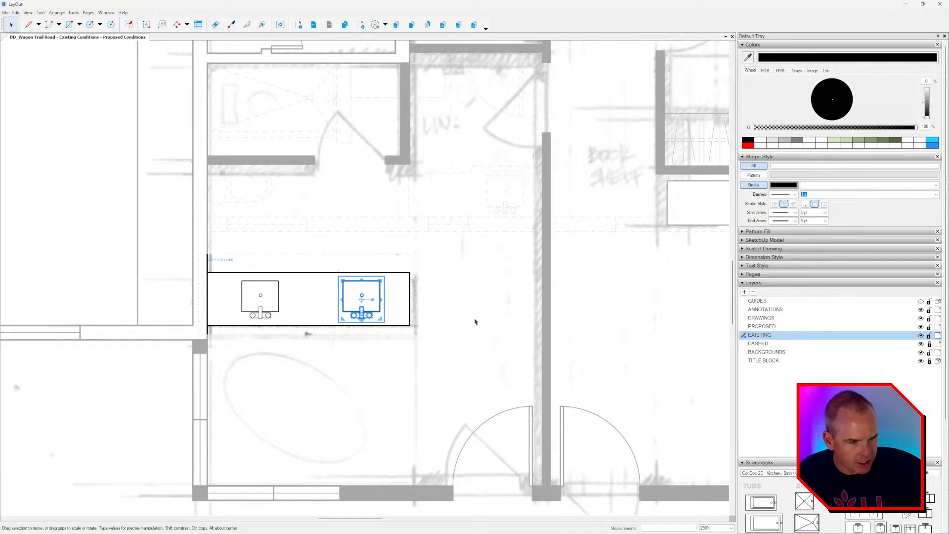
left_click(476, 322)
scroll(464, 308, "down", 2)
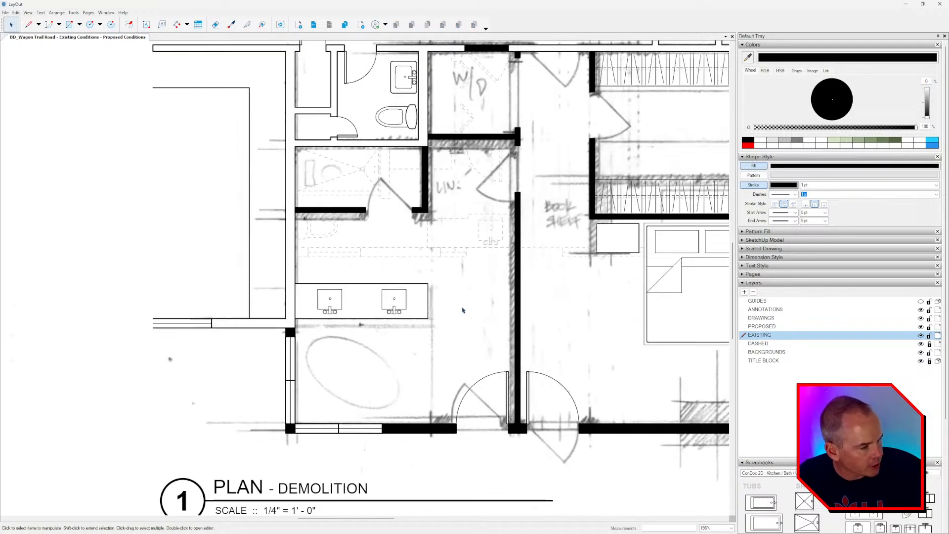
Move the vanity aside to examine the sketch beneath it, and undo the move.
scroll(836, 460, "down", 3)
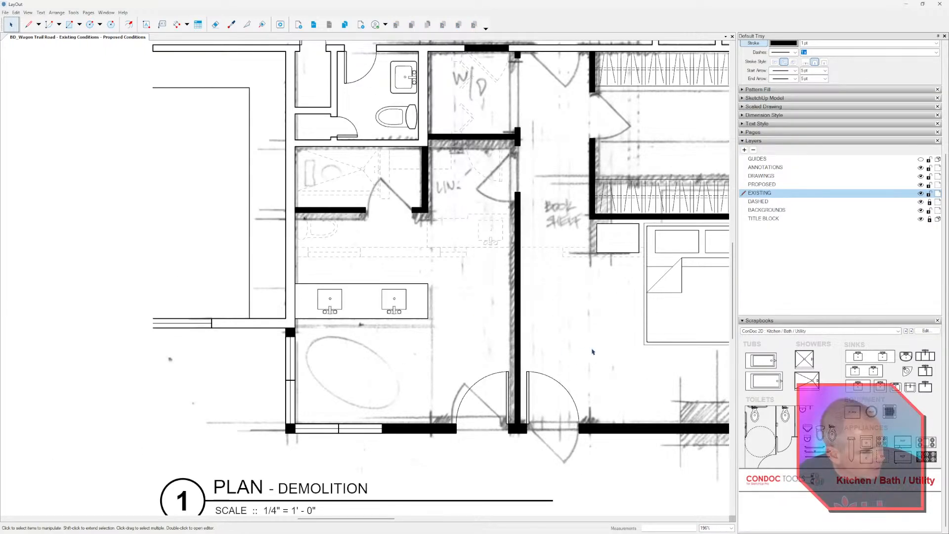
scroll(460, 382, "up", 2)
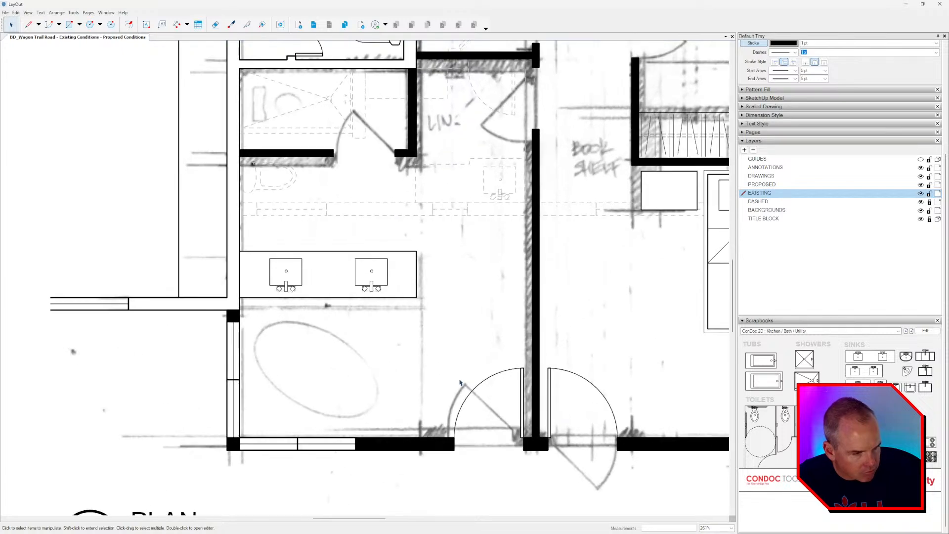
left_click(346, 276)
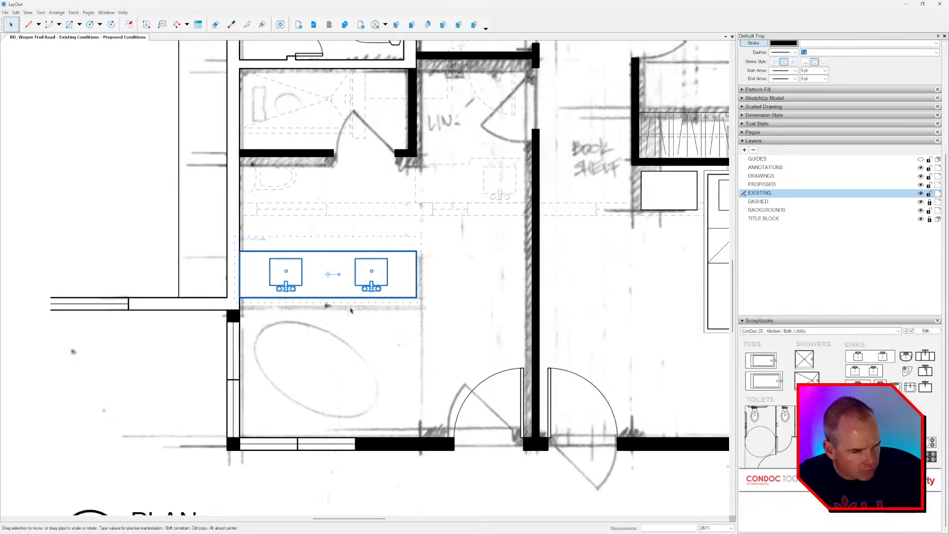
left_click_drag(346, 277, 567, 228)
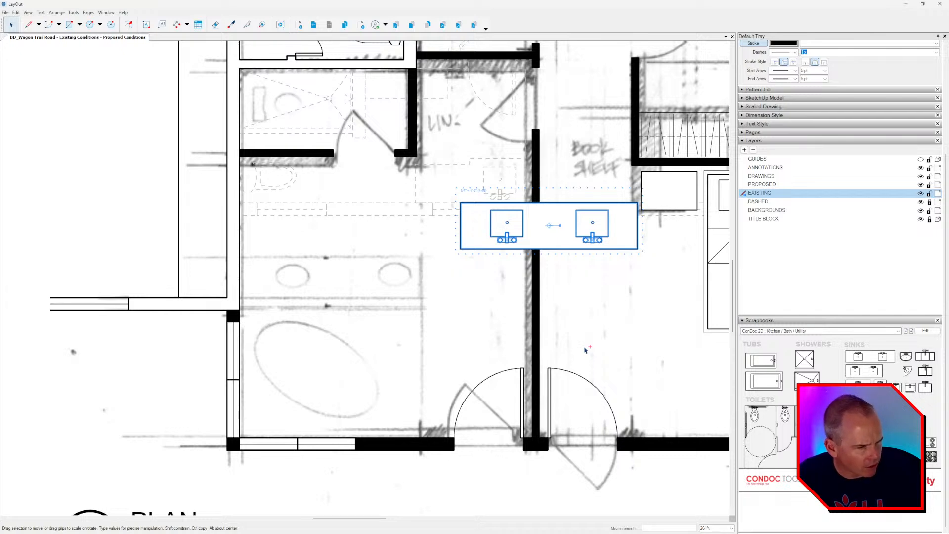
key("ctrl+z")
scroll(494, 336, "down", 3)
scroll(380, 326, "up", 2)
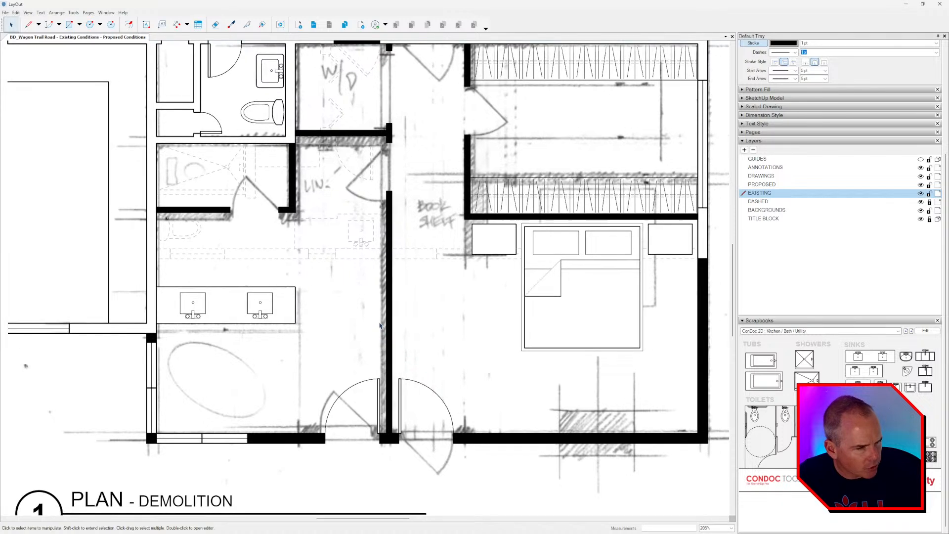
middle_click_drag(380, 322, 387, 267)
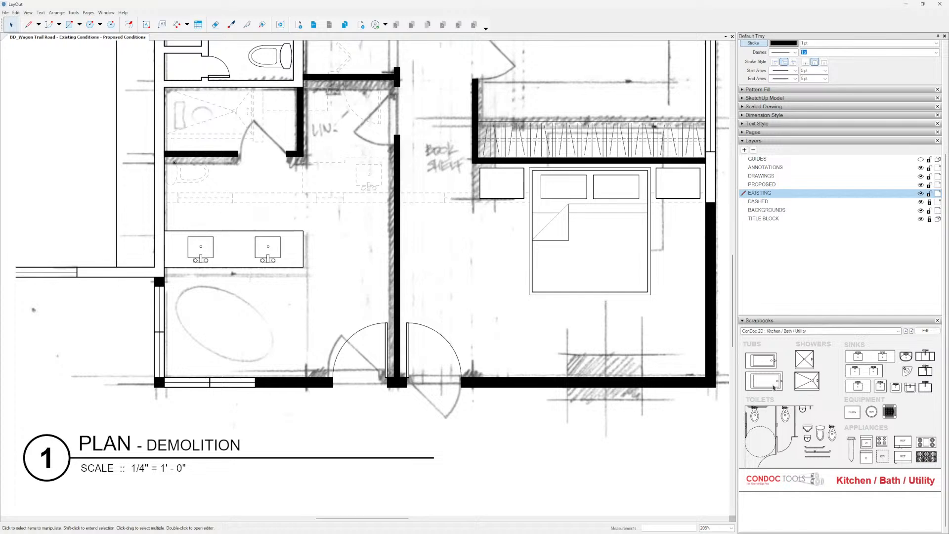
Draw a wall-thickness rectangle directly below the vanity, running from the left exterior wall to the vanity's right end.
scroll(198, 290, "up", 3)
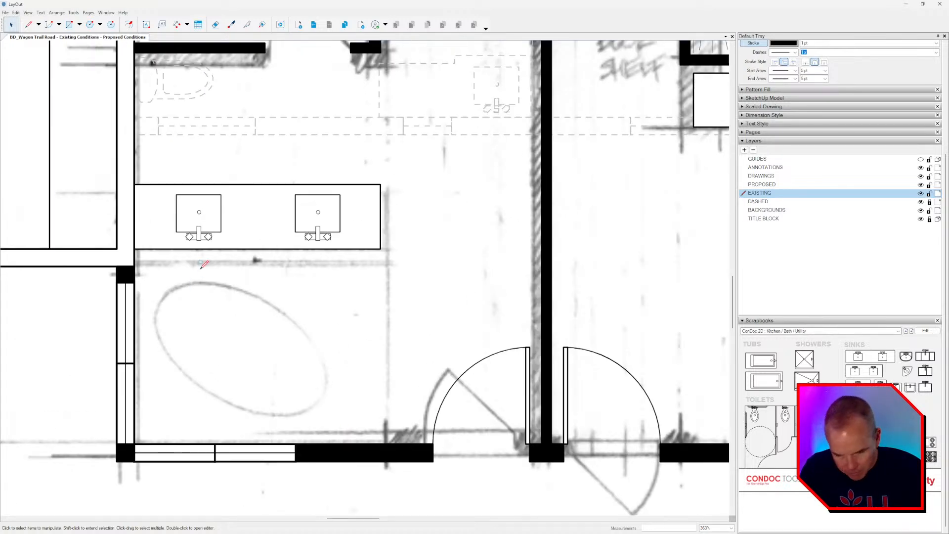
key("r")
scroll(118, 266, "up", 3)
left_click(147, 267)
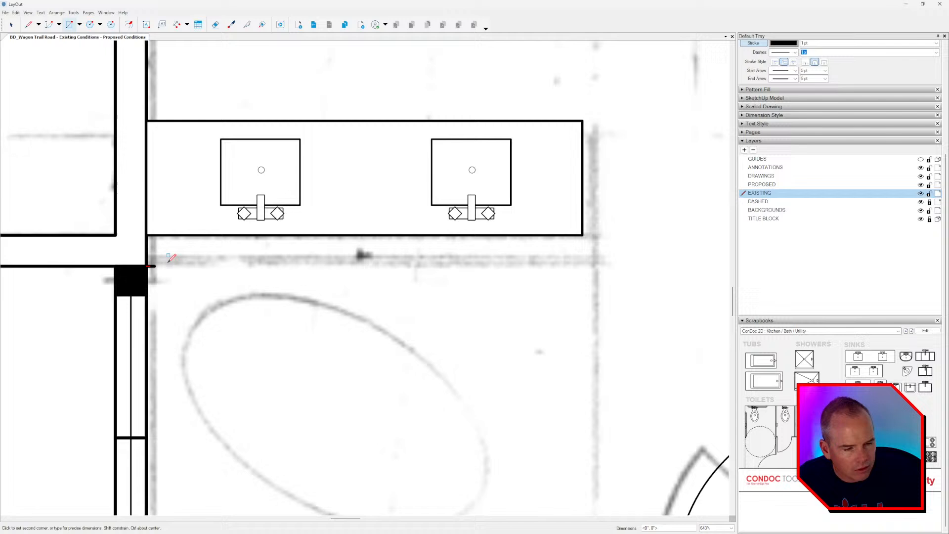
left_click(426, 234)
key("space")
left_click_drag(427, 251, 583, 251)
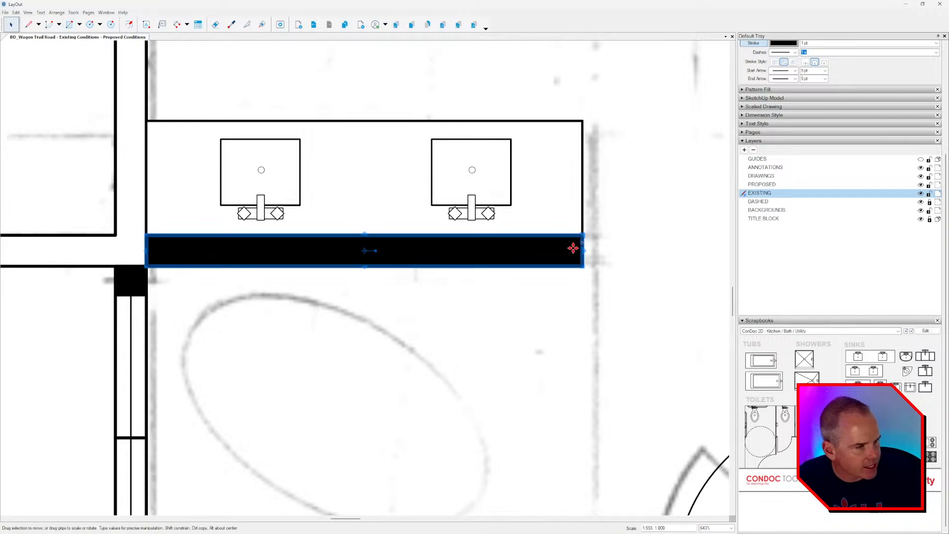
scroll(257, 329, "down", 2)
scroll(293, 294, "down", 2)
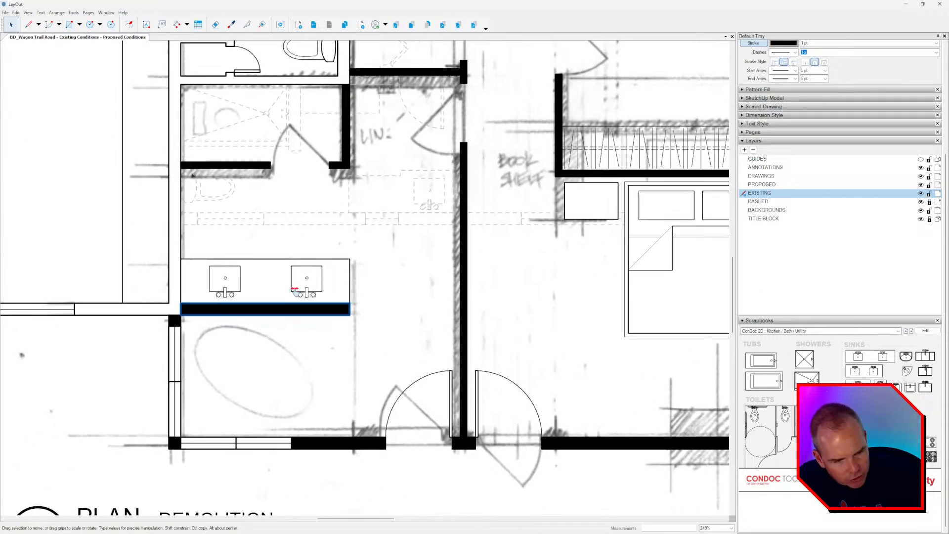
middle_click_drag(295, 292, 298, 288)
Change the fill of the new wall strip below the vanity to light gray, keeping its black stroke.
scroll(808, 153, "up", 3)
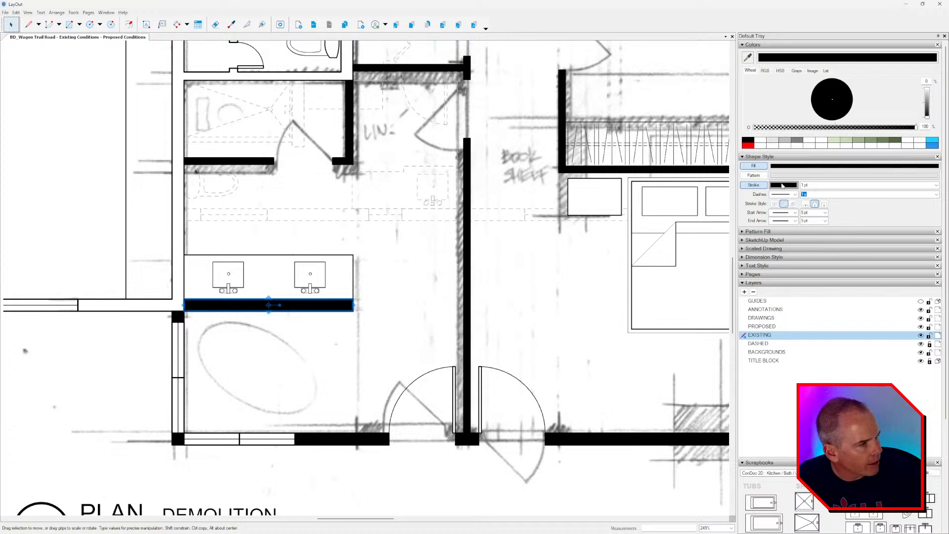
left_click(783, 143)
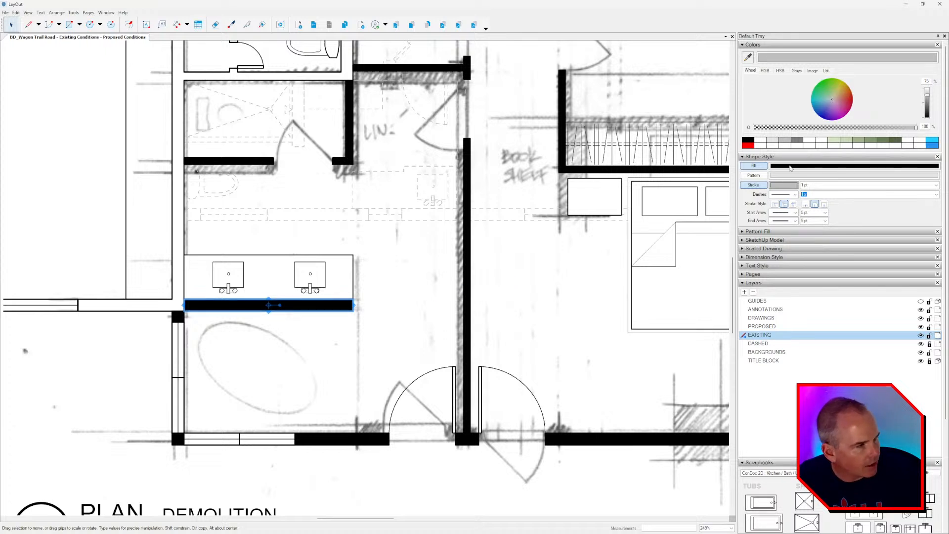
key("ctrl+z")
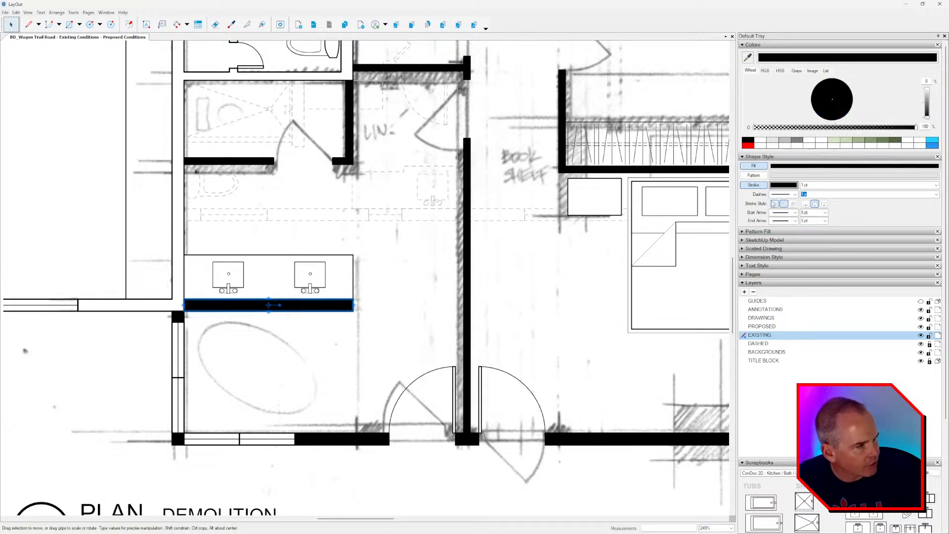
left_click(788, 143)
left_click(363, 277)
scroll(362, 274, "down", 2)
middle_click_drag(377, 230, 351, 210)
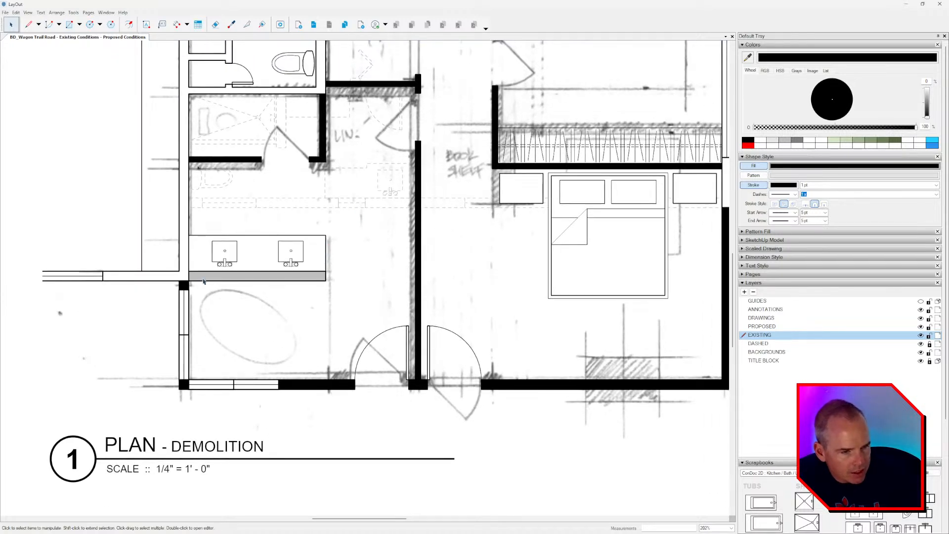
Place the square shower element from the Kitchen / Bath / Utility scrapbook over the sketched tub area.
scroll(351, 294, "up", 2)
middle_click_drag(345, 289, 345, 236)
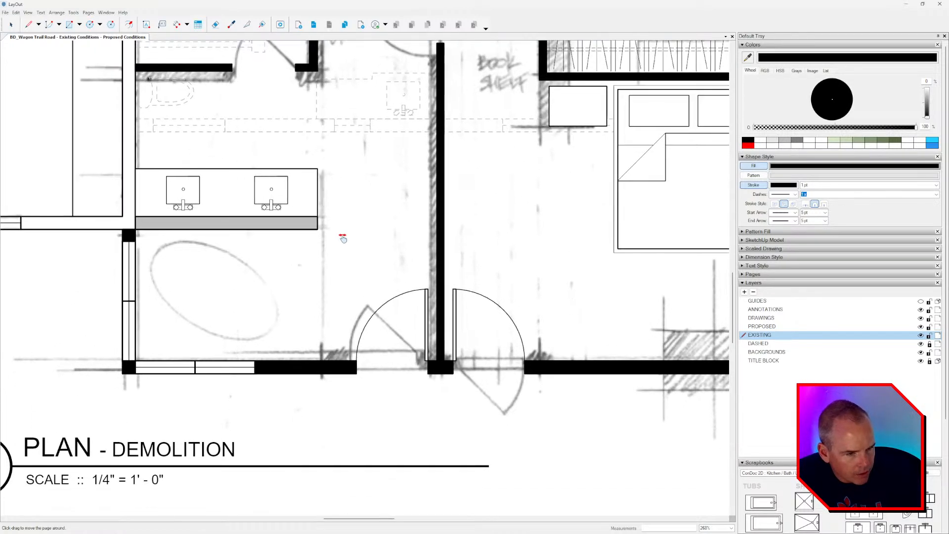
scroll(766, 262, "down", 3)
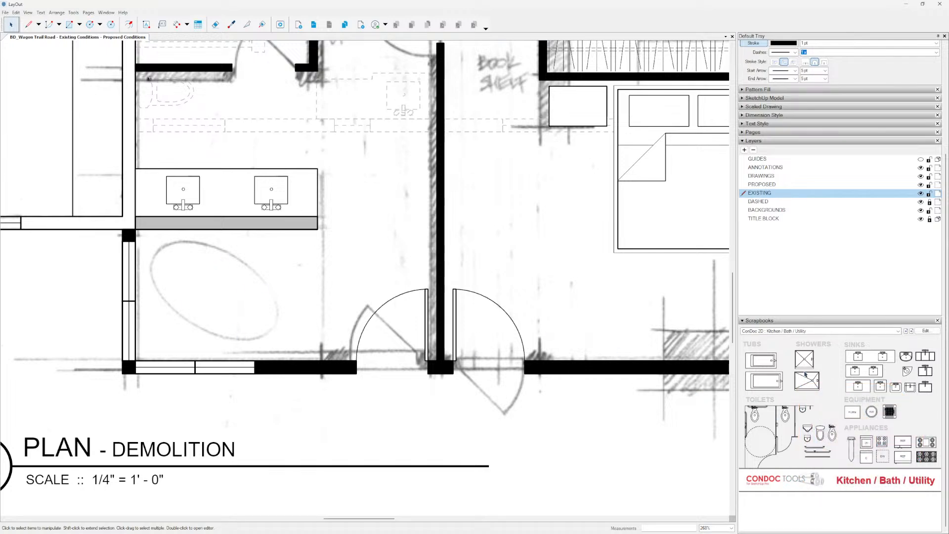
left_click(804, 358)
left_click(209, 281)
scroll(222, 288, "up", 2)
key("Escape")
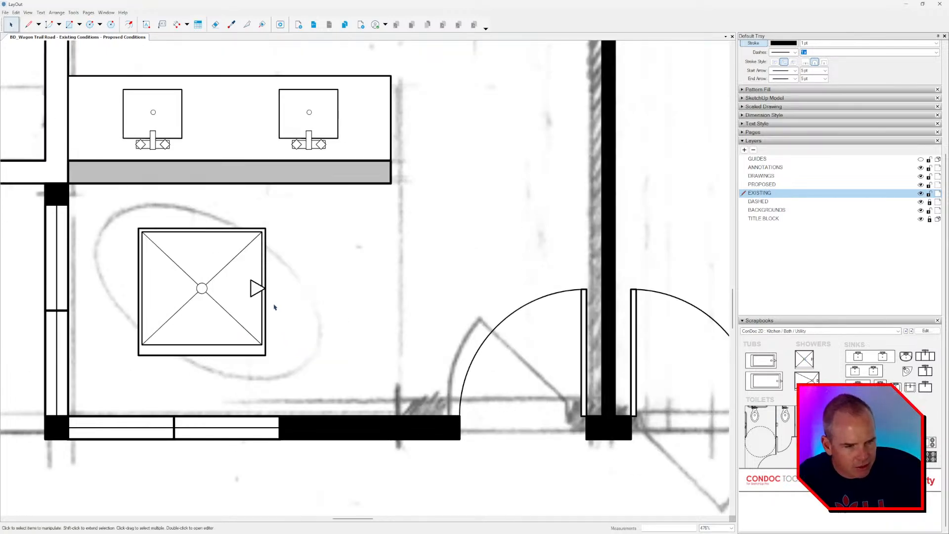
Rotate the shower 180 degrees and snap it into the bathroom's lower-left corner.
left_click(246, 324)
middle_click_drag(246, 324, 270, 317)
left_click_drag(238, 284, 173, 292)
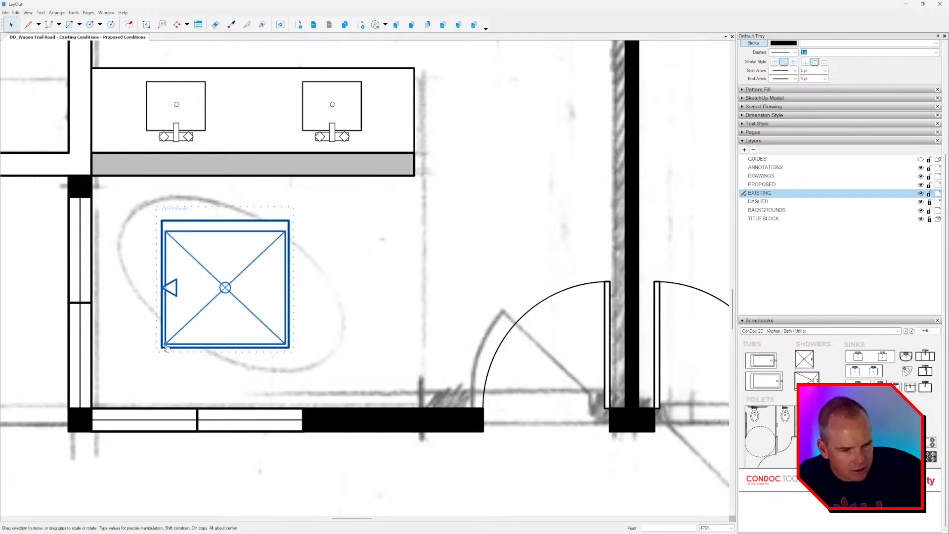
left_click_drag(183, 325, 123, 379)
scroll(156, 340, "down", 3)
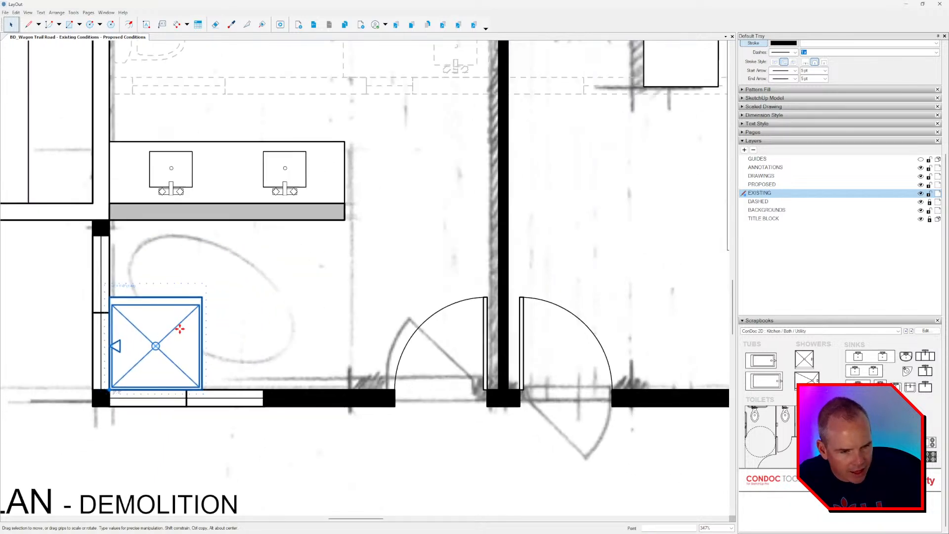
Stretch the shower base inside its group up to the gray wall and across to that wall's right end.
double_click(180, 327)
left_click_drag(234, 282, 169, 430)
scroll(198, 339, "up", 4)
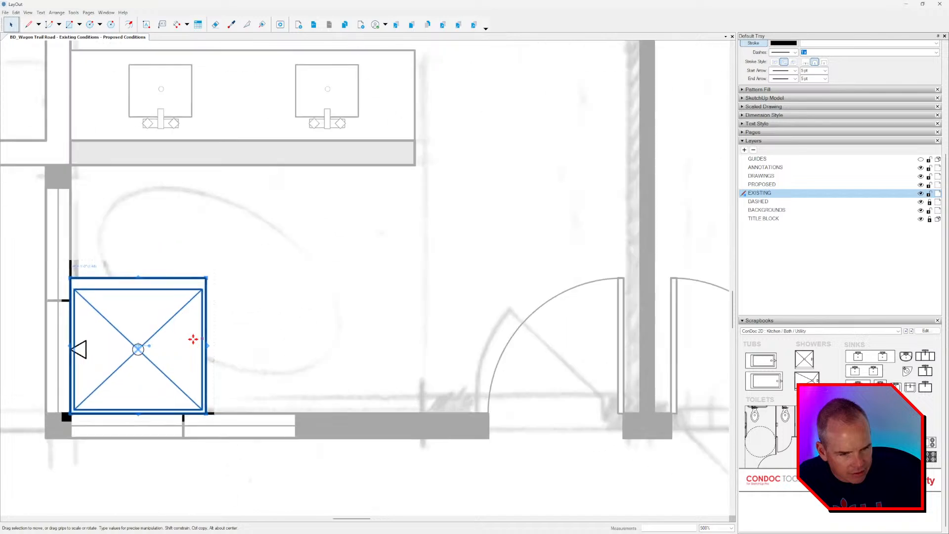
left_click_drag(220, 267, 218, 124)
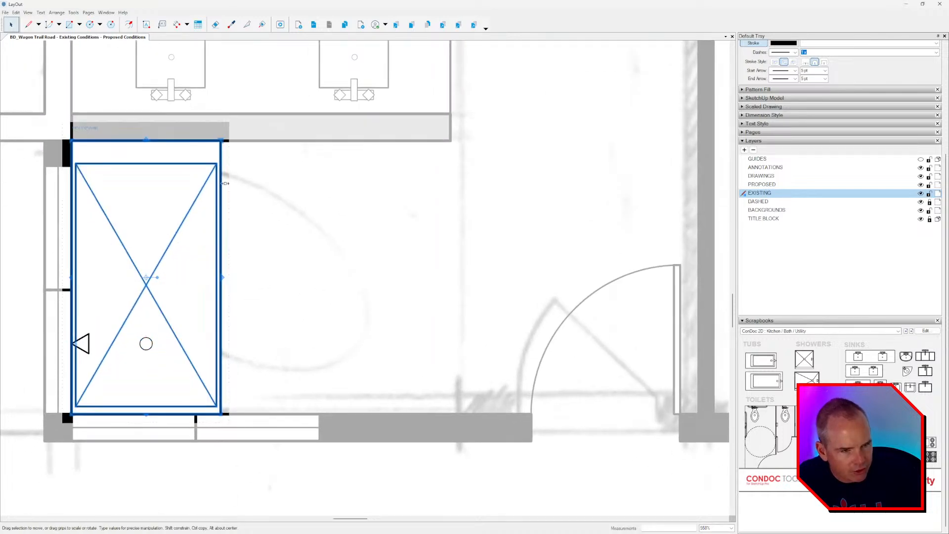
scroll(230, 222, "down", 4)
mouse_move(206, 280)
left_mouse_down()
mouse_move(321, 205)
mouse_move(311, 242)
mouse_move(211, 295)
left_mouse_up()
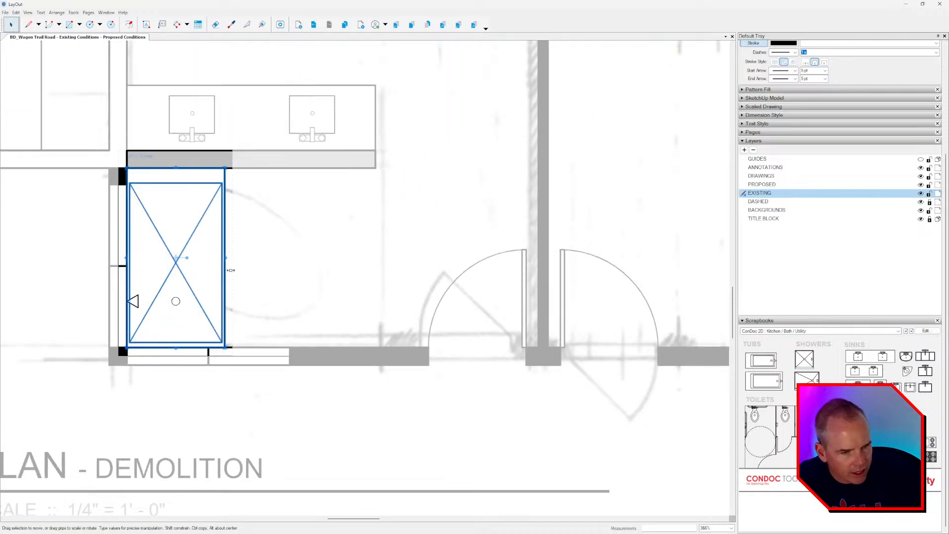
left_click_drag(225, 169, 377, 169)
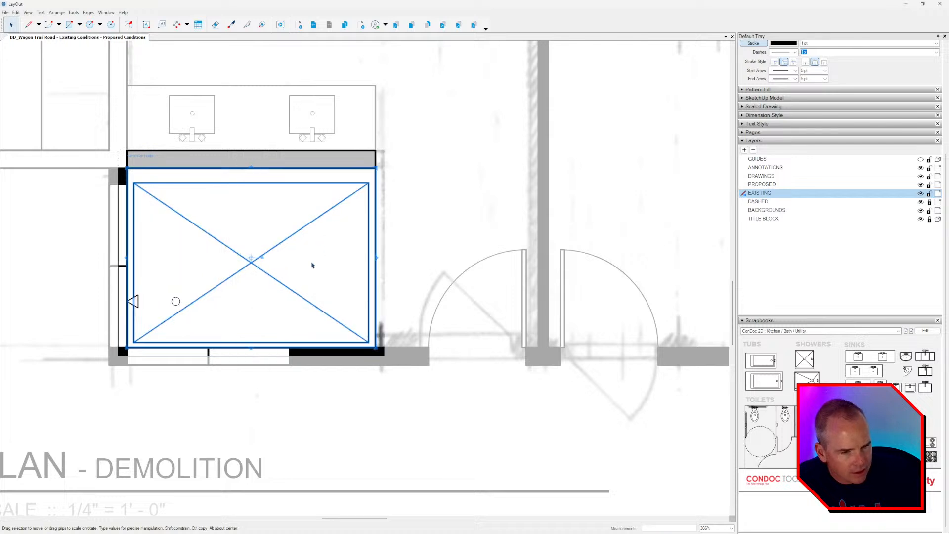
Align the shower head triangle vertically with the crossing of the shower's diagonals and place its tip on the inner base outline.
scroll(297, 277, "down", 4)
scroll(207, 276, "up", 6)
left_click(163, 277)
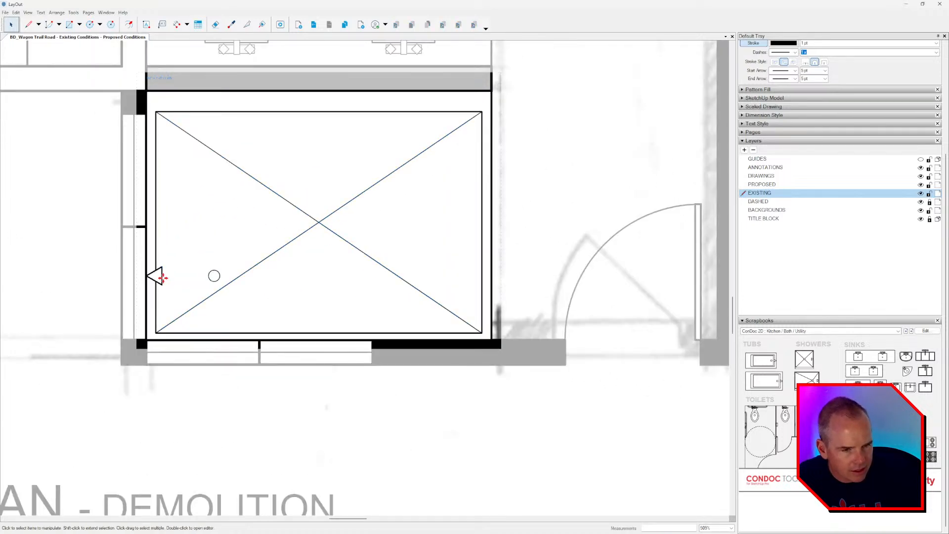
scroll(158, 275, "up", 3)
left_click_drag(145, 273, 361, 201)
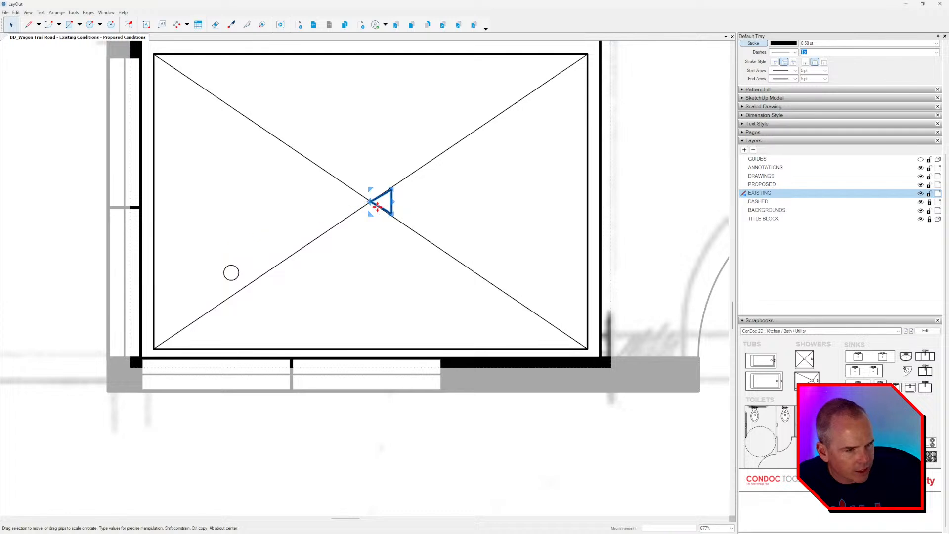
key("ctrl+z")
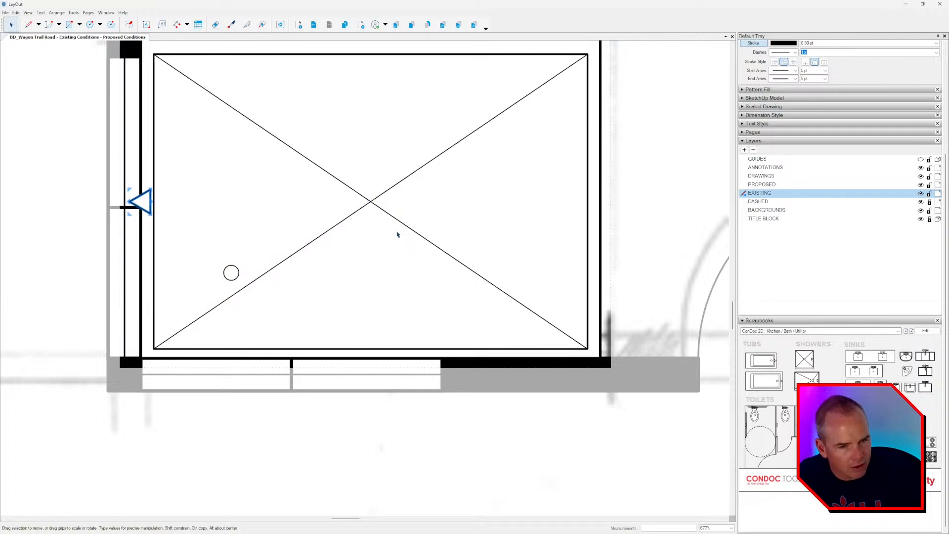
scroll(159, 199, "up", 3)
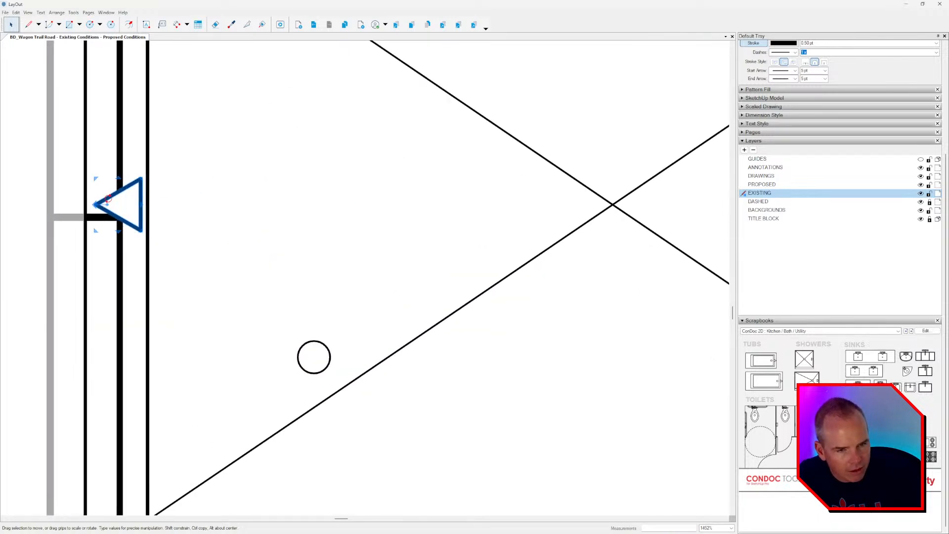
left_click_drag(110, 197, 164, 196)
scroll(212, 255, "down", 3)
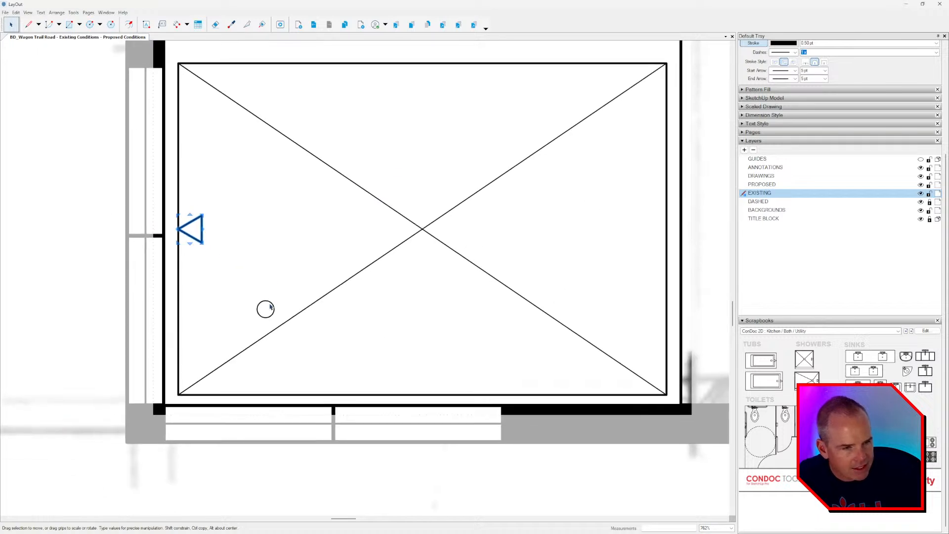
Move the drain circle up beside the shower head and snap its centre onto the triangle's vertical edge.
left_click(266, 309)
mouse_move(266, 309)
left_mouse_down()
mouse_move(192, 223)
mouse_move(214, 233)
mouse_move(272, 222)
mouse_move(301, 183)
mouse_move(292, 179)
mouse_move(302, 199)
left_mouse_up()
scroll(203, 229, "up", 4)
scroll(268, 227, "up", 1)
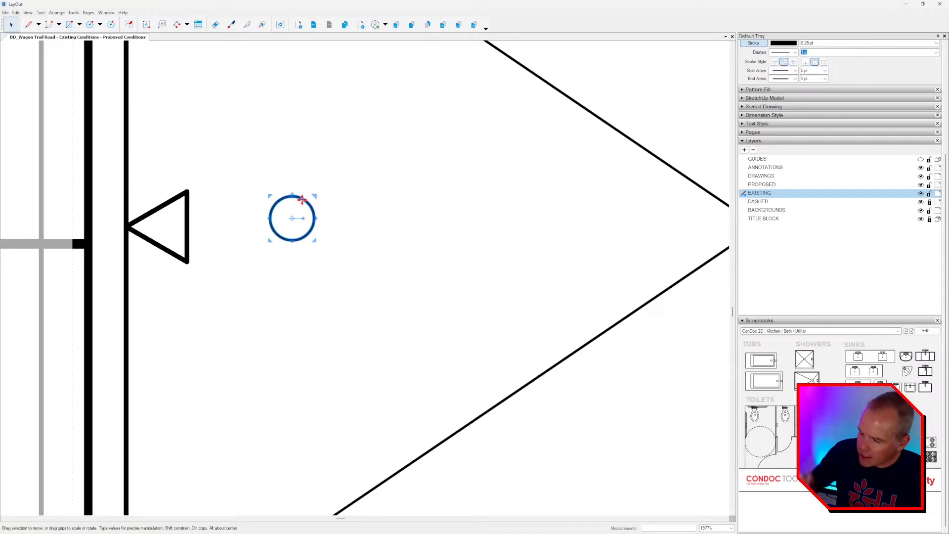
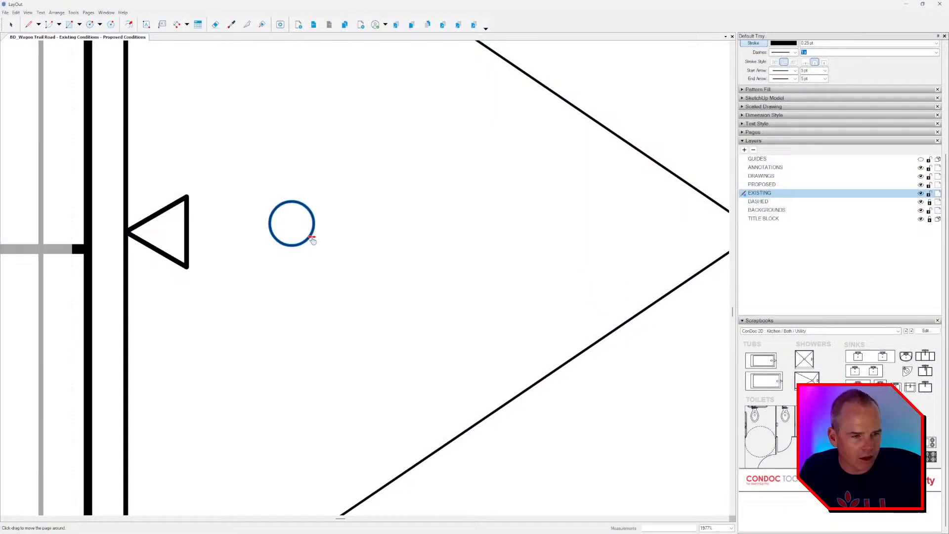
left_click(292, 223)
scroll(292, 222, "up", 3)
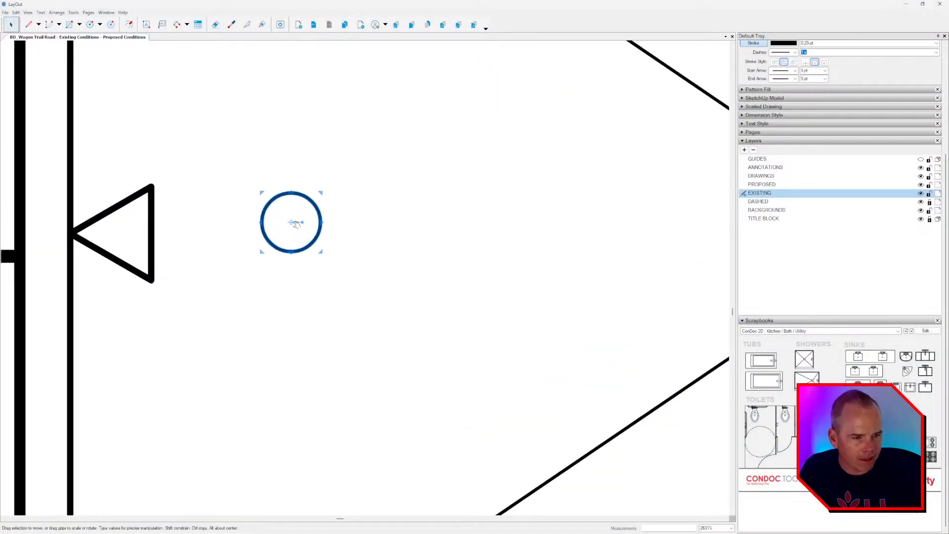
middle_click_drag(250, 232, 298, 229)
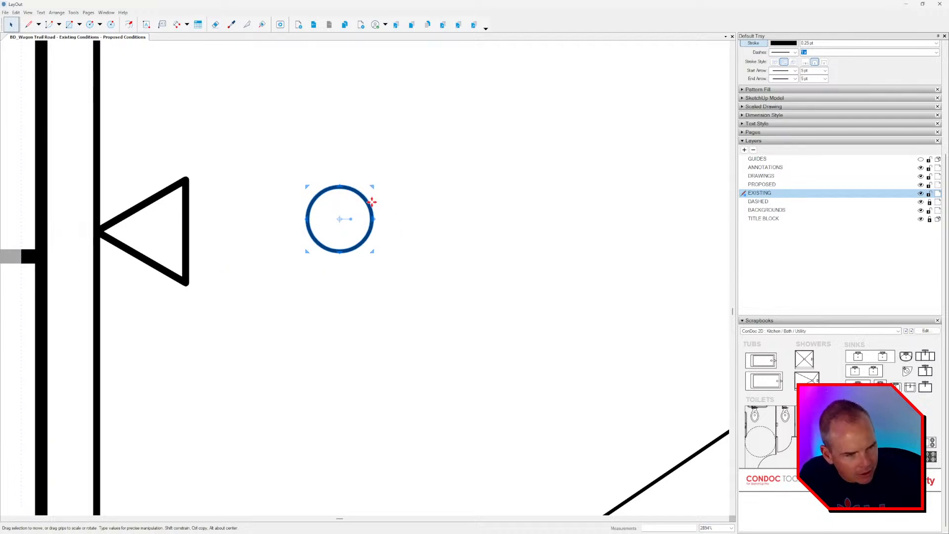
left_click_drag(363, 193, 354, 246)
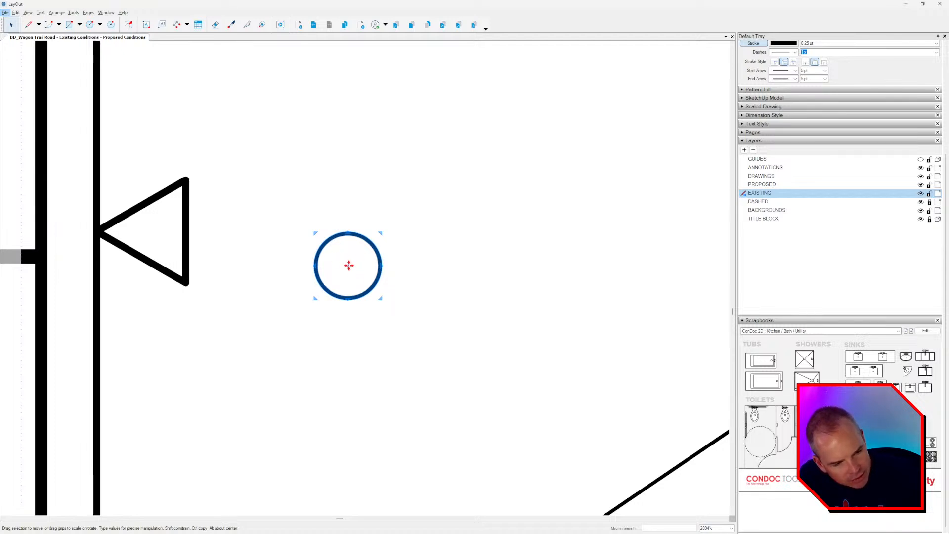
left_click_drag(348, 267, 206, 235)
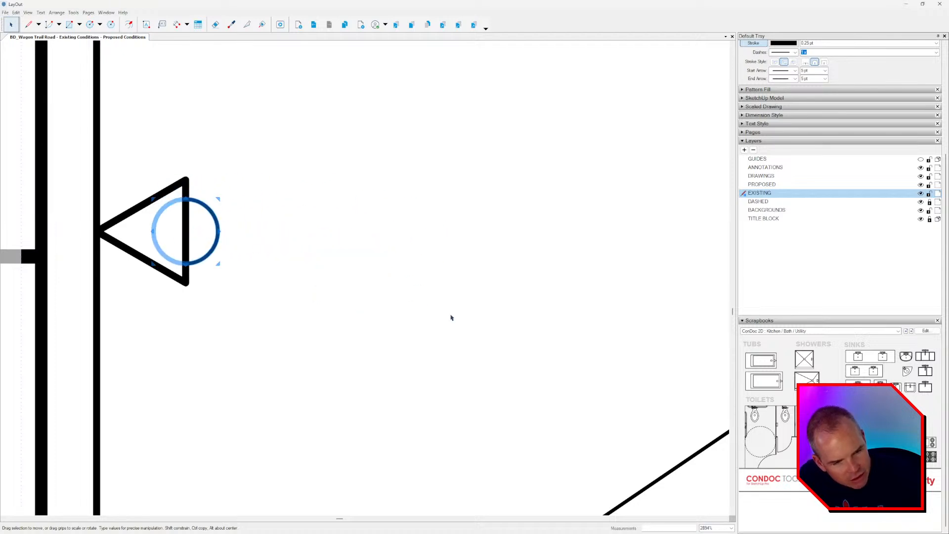
Shift the drain circle away from the shower head, then realign its centre with the midpoint of the triangle's vertical edge.
key("Right")
key("Right")
key("Left")
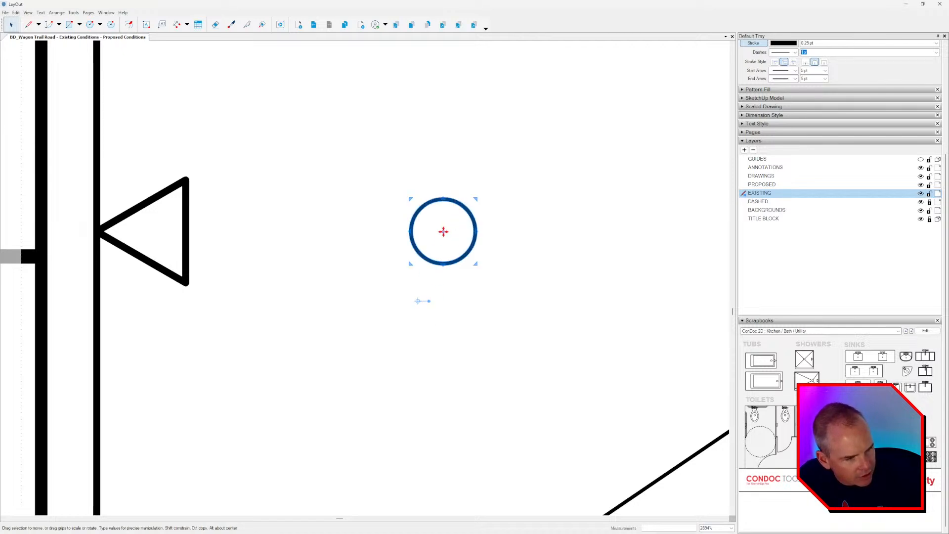
left_click_drag(444, 232, 261, 301)
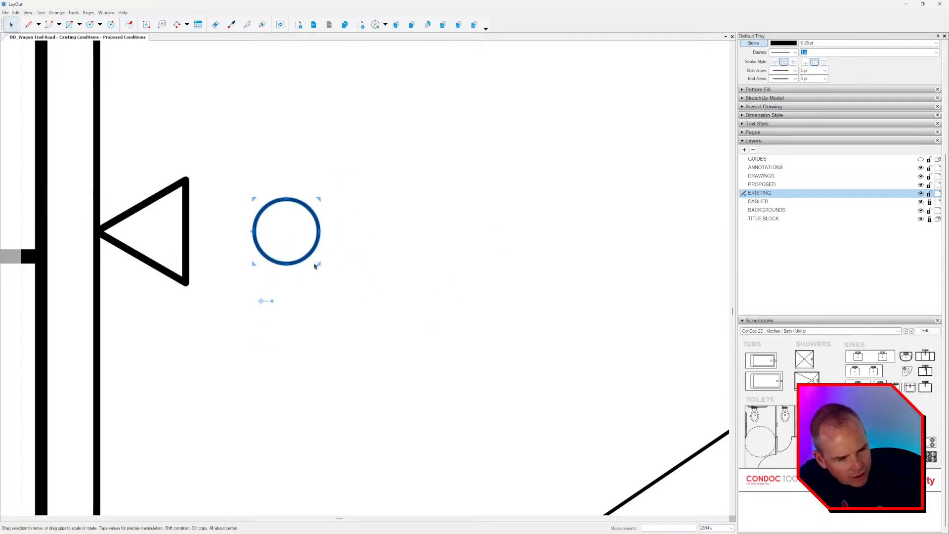
left_click_drag(288, 229, 188, 230)
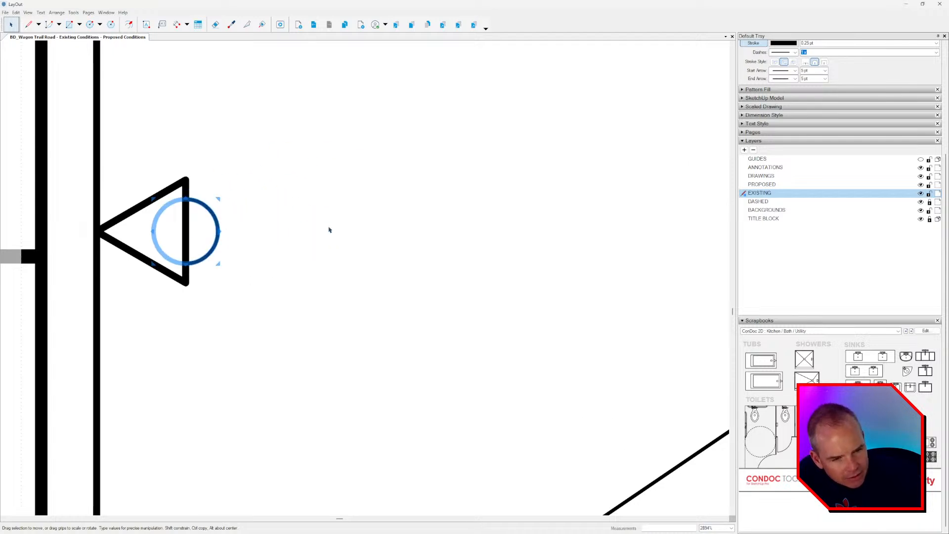
Nudge the drain circle horizontally to a short distance right of the shower head and close the shower group.
scroll(222, 243, "down", 5)
key("shift+Right")
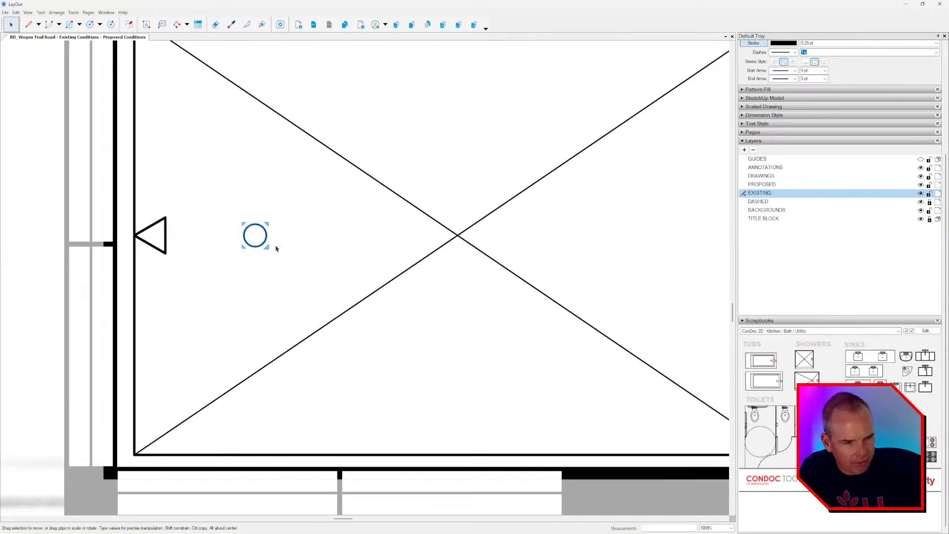
key("Left")
key("Left")
key("Left")
key("Left")
key("Left")
key("Left")
key("Escape")
key("Escape")
scroll(281, 243, "down", 2)
middle_click_drag(306, 266, 285, 271)
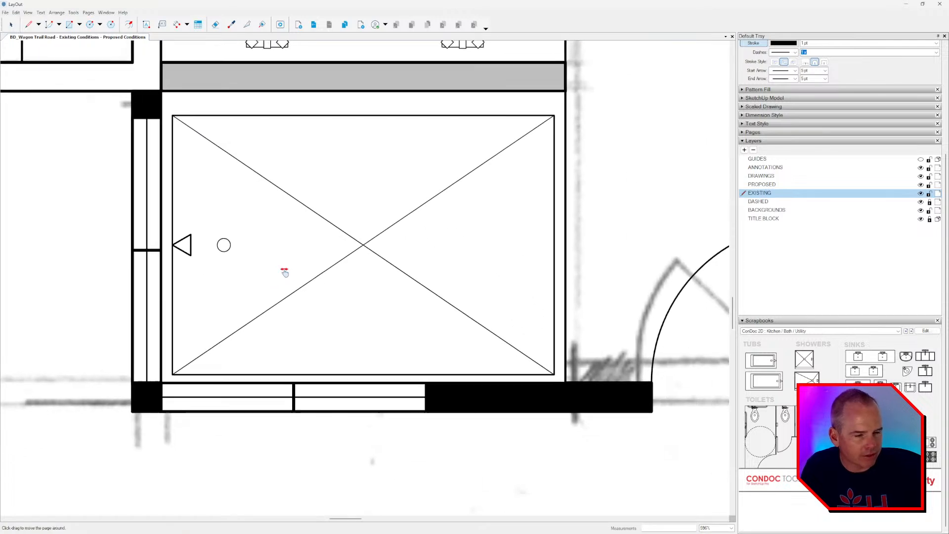
Reopen the shower group and snap the drain circle's centre onto the crossing of the two diagonals.
left_click(239, 256)
double_click(230, 250)
left_click(230, 249)
scroll(237, 257, "up", 4)
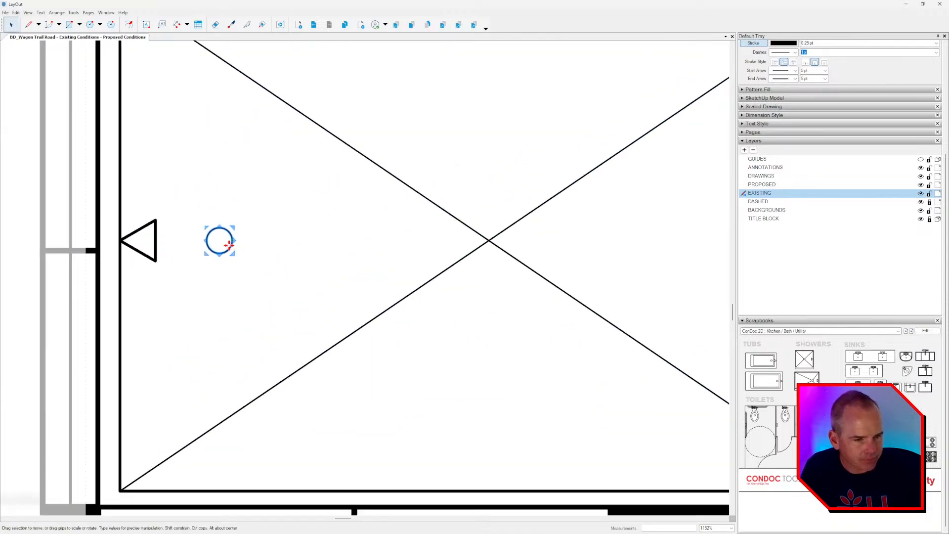
left_click(218, 253)
left_click_drag(218, 241, 514, 240)
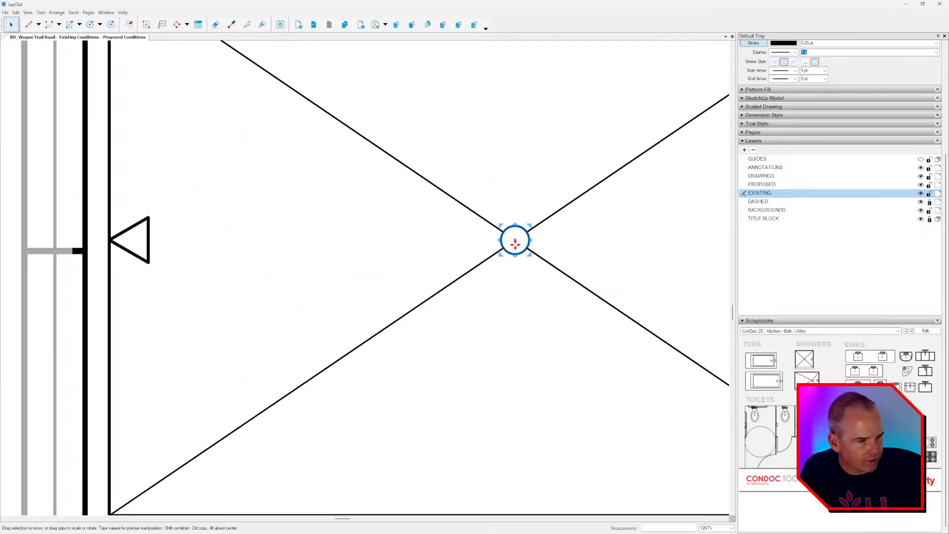
left_click(503, 291)
scroll(503, 290, "down", 5)
scroll(419, 276, "down", 2)
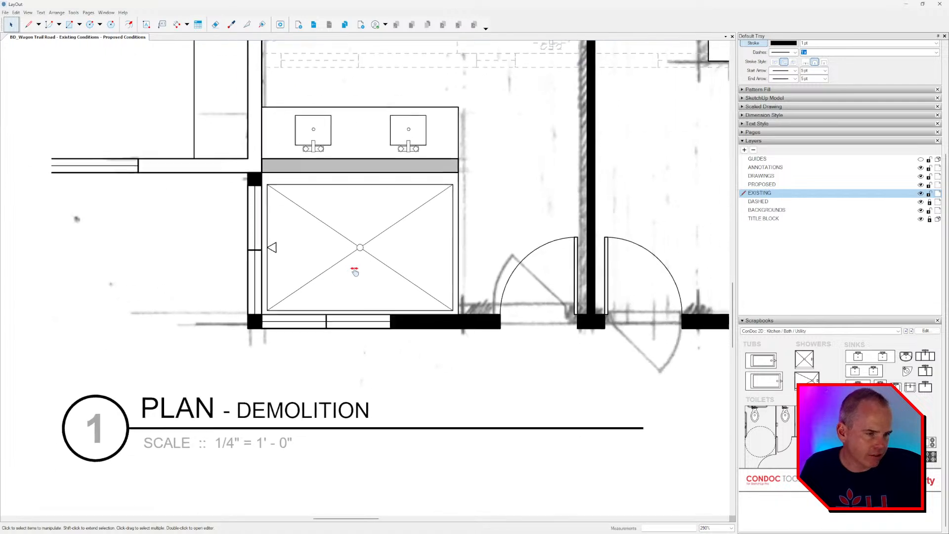
middle_click_drag(356, 269, 329, 275)
scroll(321, 258, "up", 1)
scroll(321, 258, "up", 1)
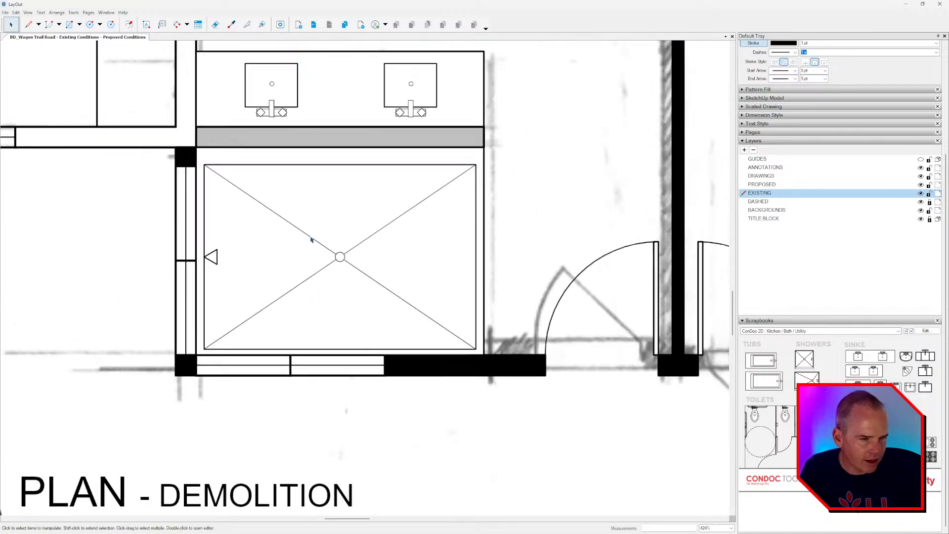
Nudge the drain circle left from the crossing of the diagonals to about midway toward the shower head.
double_click(311, 240)
left_click(319, 272, "shift")
scroll(319, 272, "up", 5)
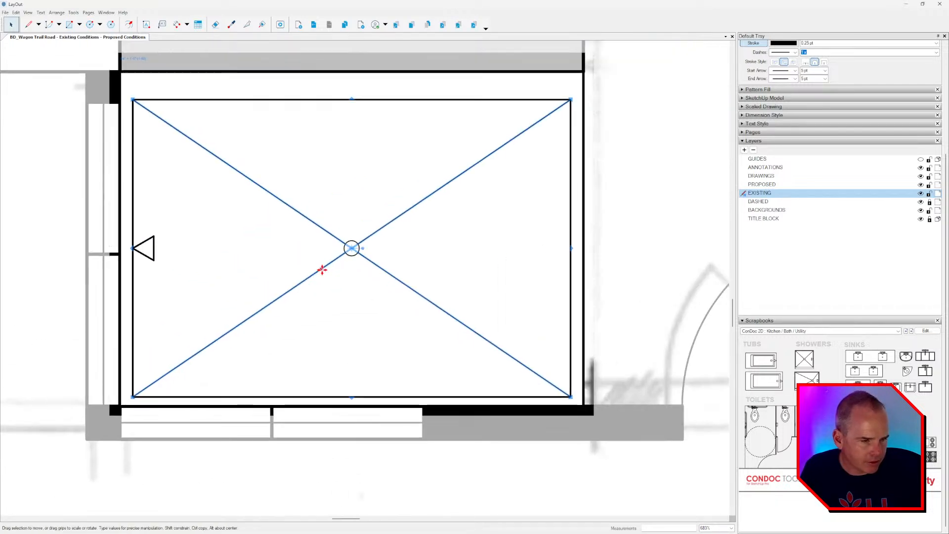
scroll(353, 243, "up", 5)
left_click(354, 243)
scroll(408, 253, "down", 4)
key("Left")
key("Left")
key("Left")
key("Left")
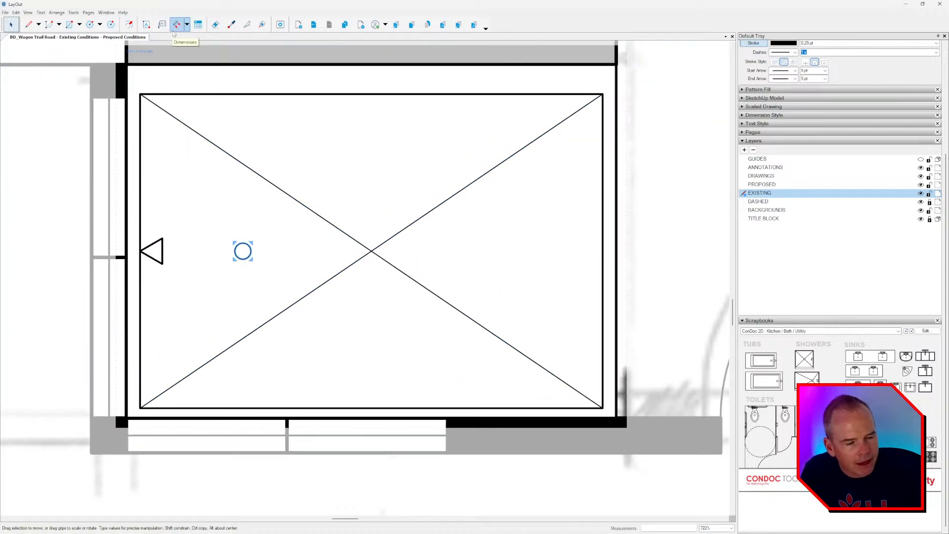
Split the shower's two diagonals at the point where they cross.
left_click(248, 24)
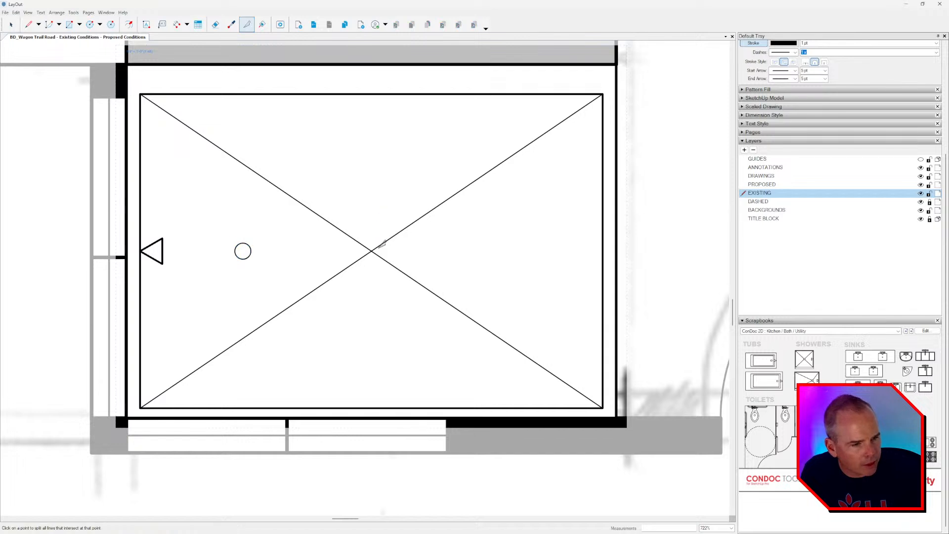
scroll(372, 251, "up", 2)
key("space")
left_click(372, 251)
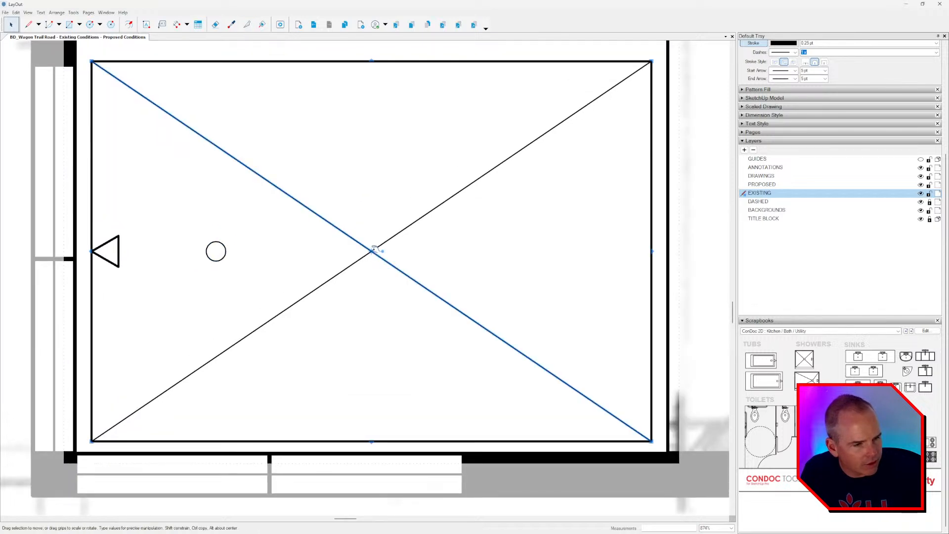
left_click(389, 239)
left_click(248, 24)
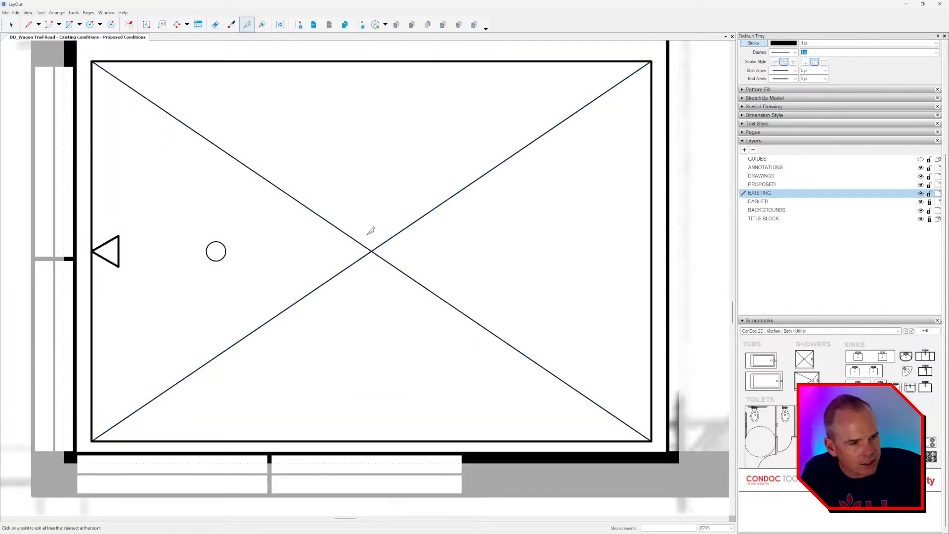
left_click(374, 249)
key("space")
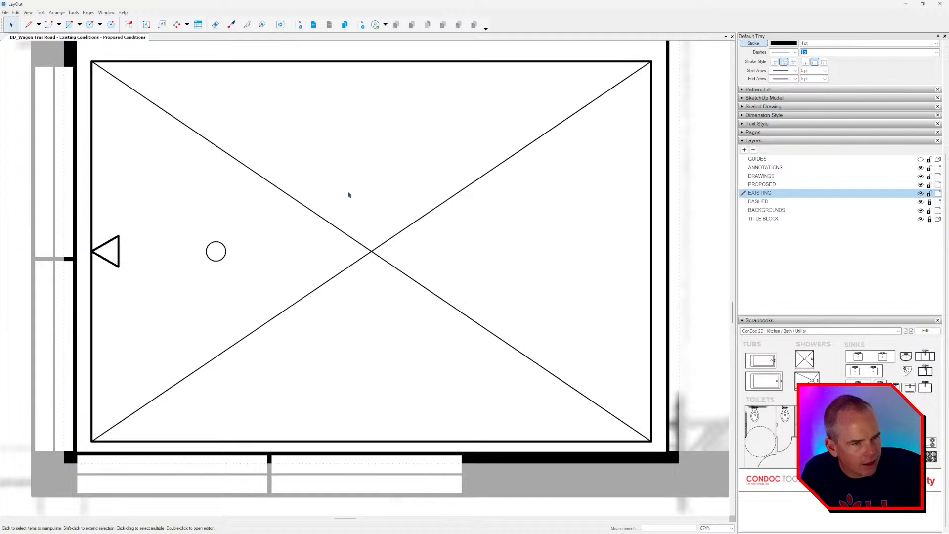
Join the two left diagonal halves into one V-shaped line and the two right halves into another.
left_click(262, 24)
left_click(310, 207)
left_click(341, 272)
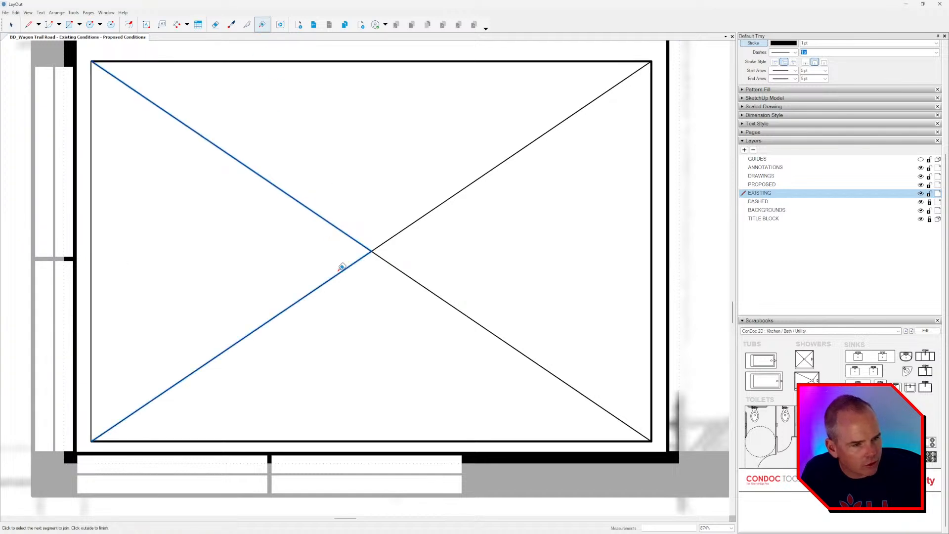
left_click(393, 238)
left_click(393, 265)
key("space")
Turn off the fill of both joined V-shaped lines in the shower base.
left_click(392, 237)
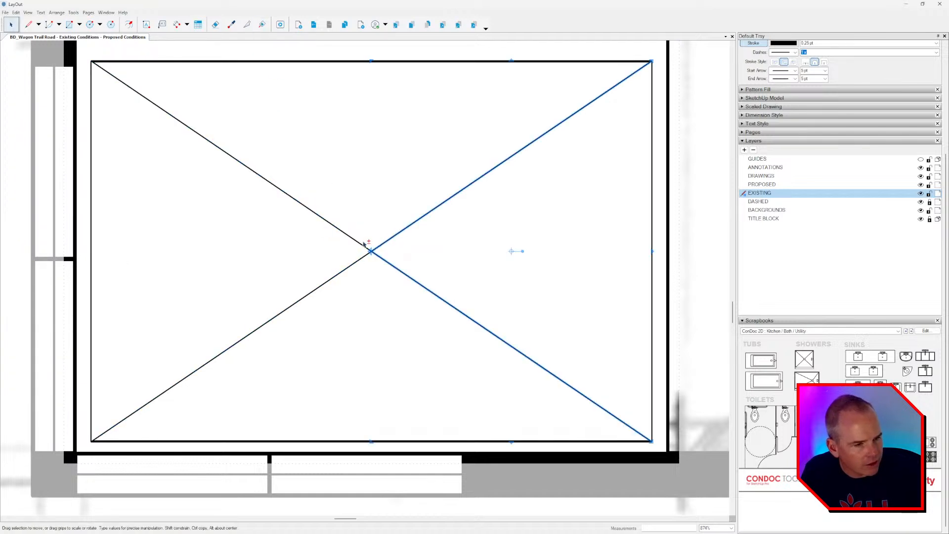
left_click(357, 243, "shift")
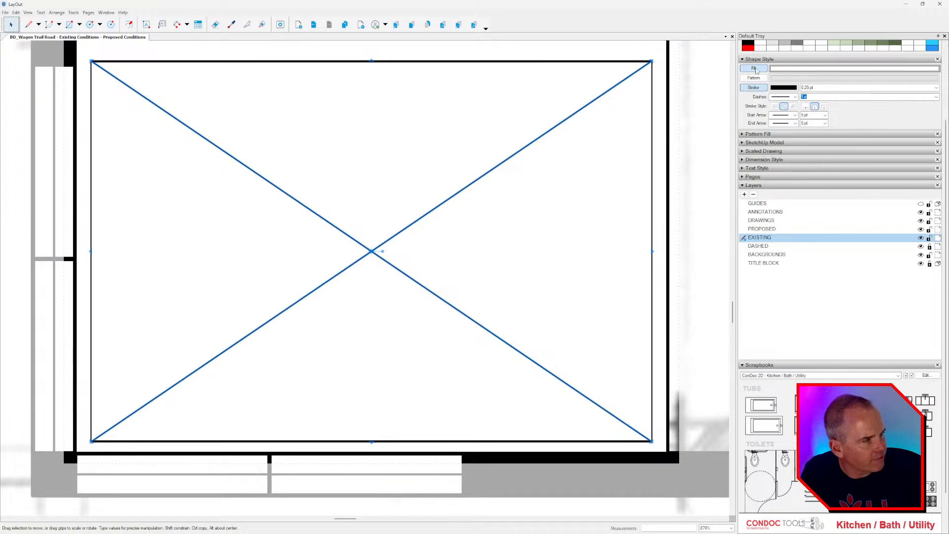
left_click(755, 70)
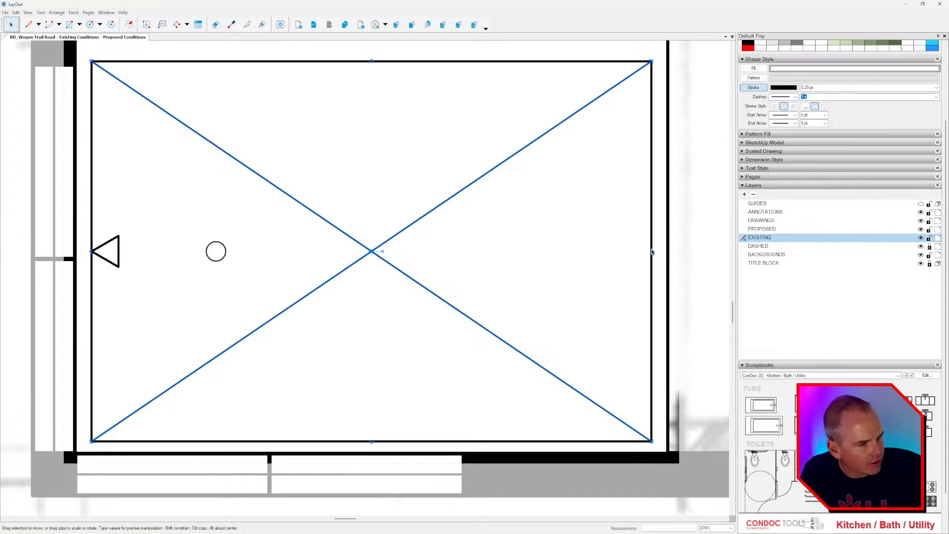
Move the vertex of each V-shaped line onto the drain's centre so the slope lines meet there.
left_click(371, 251)
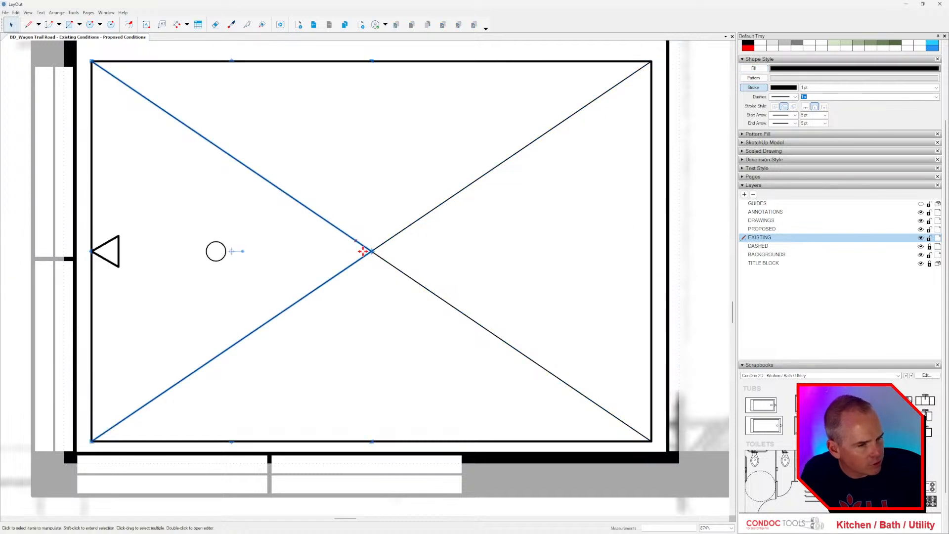
left_click_drag(372, 251, 217, 251)
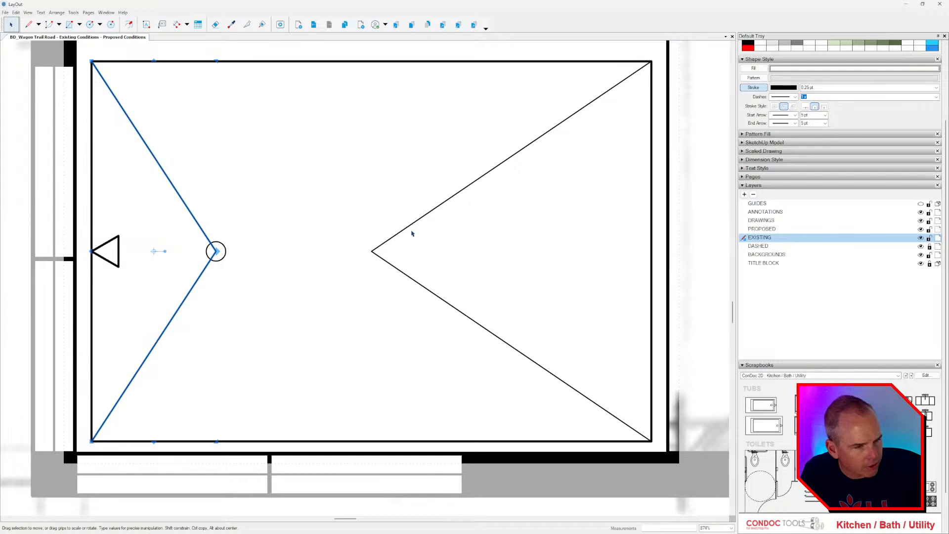
left_click(372, 252)
left_click_drag(372, 251, 216, 251)
left_click(296, 289)
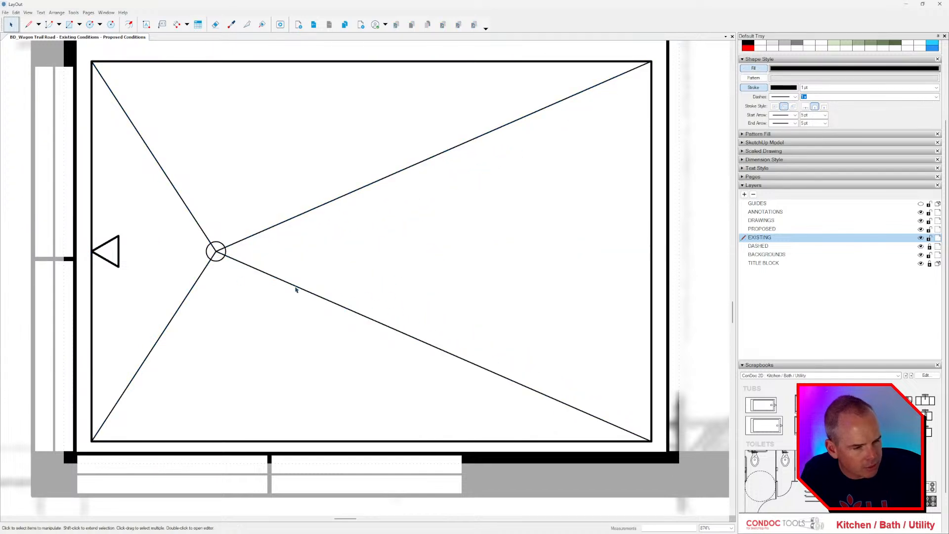
Bring the drain circle to the front of the slope lines.
scroll(352, 271, "up", 3)
left_click(328, 237)
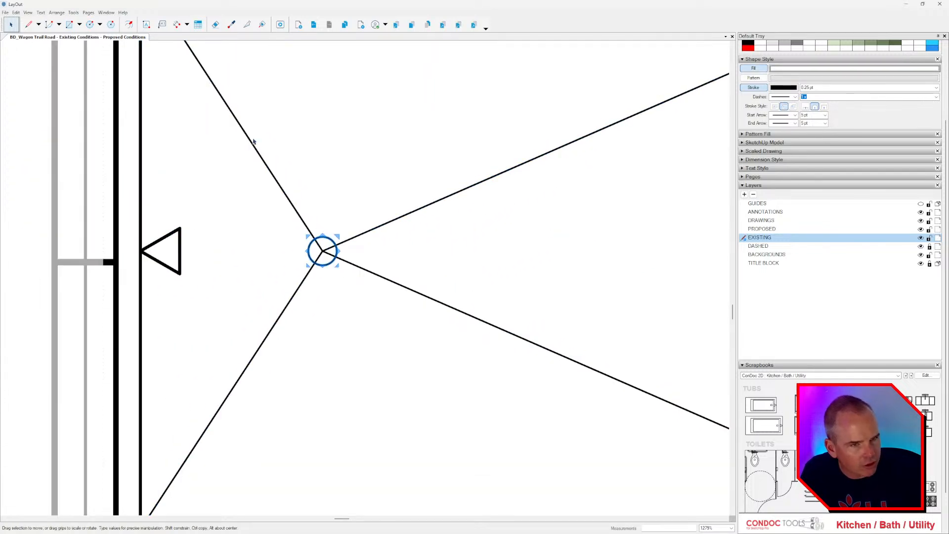
left_click(57, 12)
left_click(69, 20)
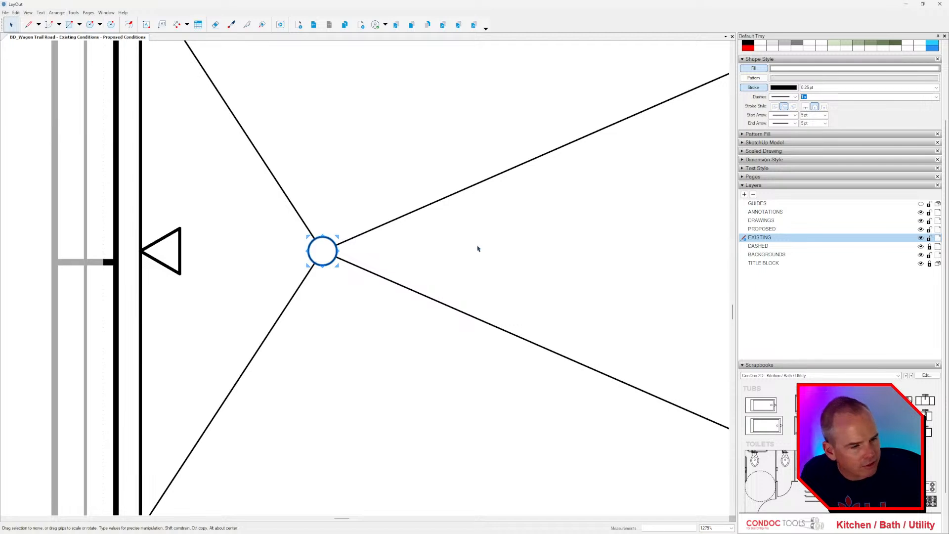
Exit the shower group and examine the shower base, drain and slope lines within the surrounding bathroom plan.
scroll(465, 243, "down", 4)
middle_click_drag(445, 238, 329, 229)
key("Escape")
scroll(260, 228, "down", 2)
left_click(262, 230)
key("Escape")
scroll(258, 254, "down", 5)
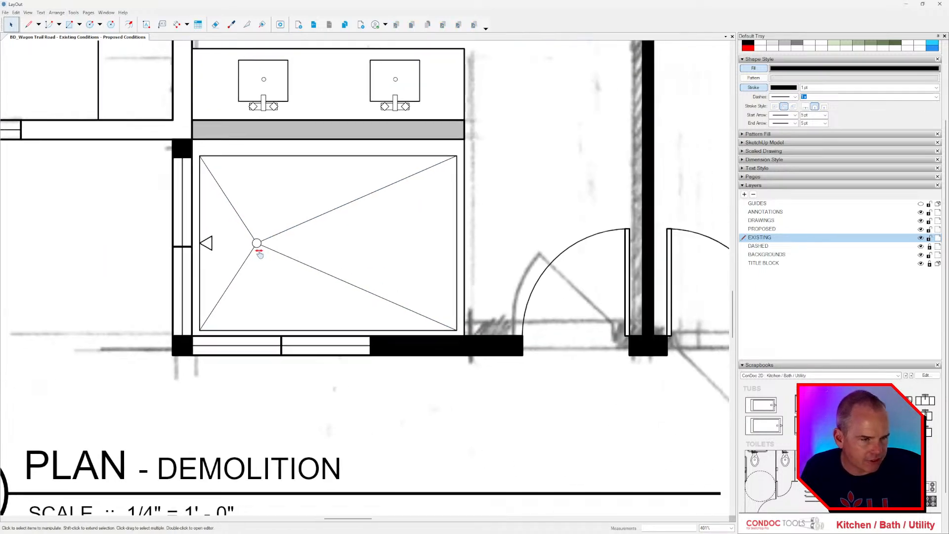
middle_click_drag(260, 254, 237, 249)
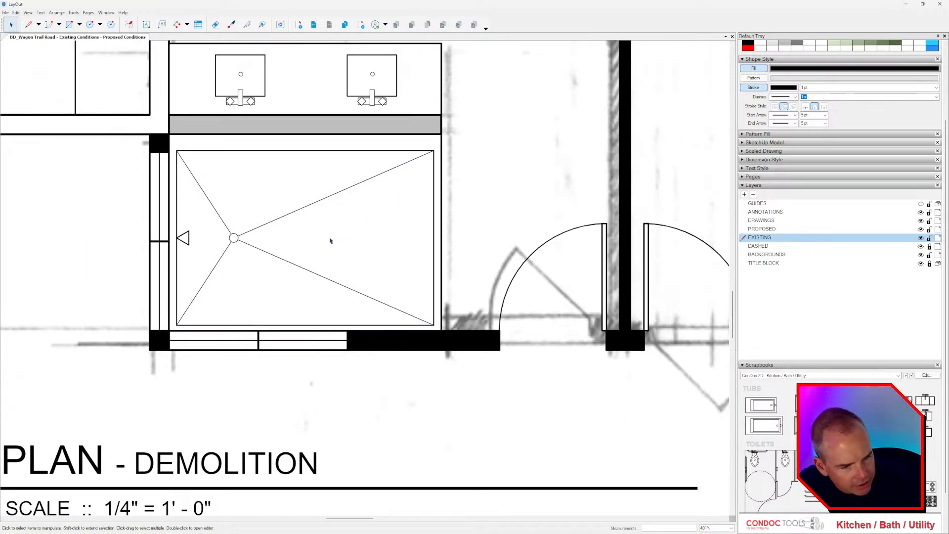
scroll(313, 239, "down", 2)
middle_click_drag(287, 207, 265, 202)
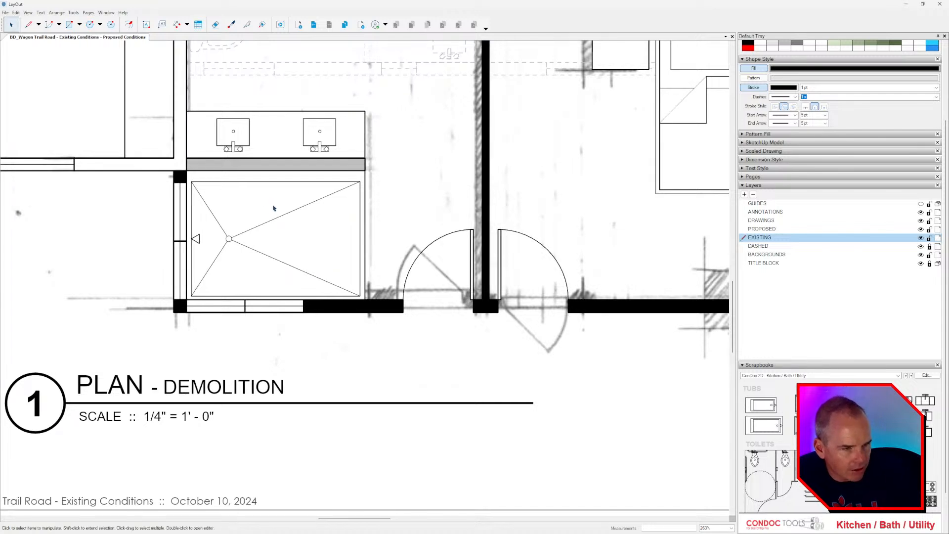
scroll(274, 208, "up", 2)
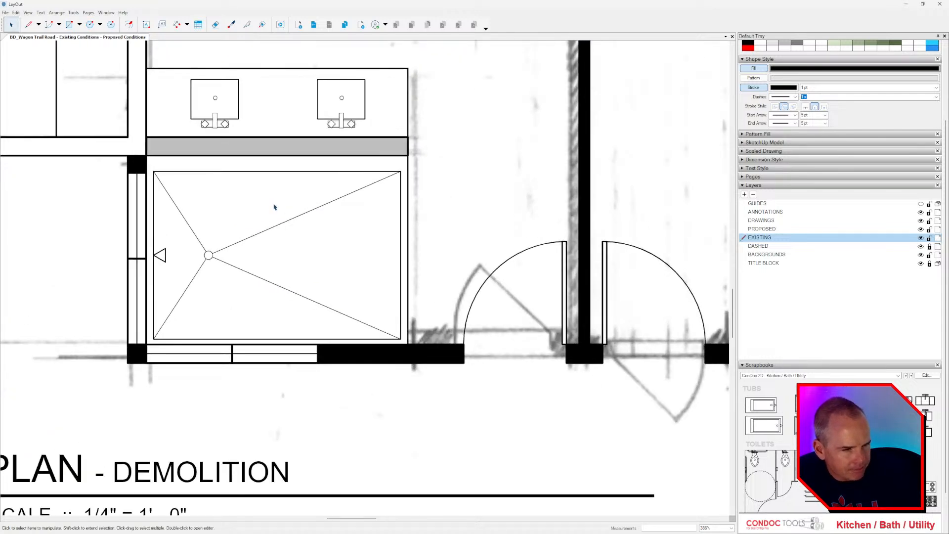
Inside the shower group, stretch the upper edge of the shower base rectangle toward the gray wall below the vanity.
double_click(234, 176)
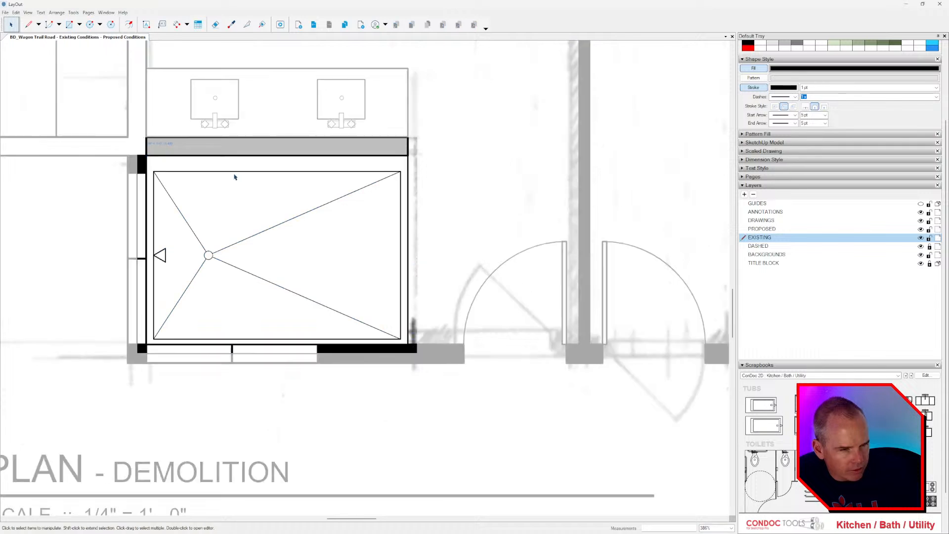
left_click(234, 176)
scroll(279, 167, "up", 2)
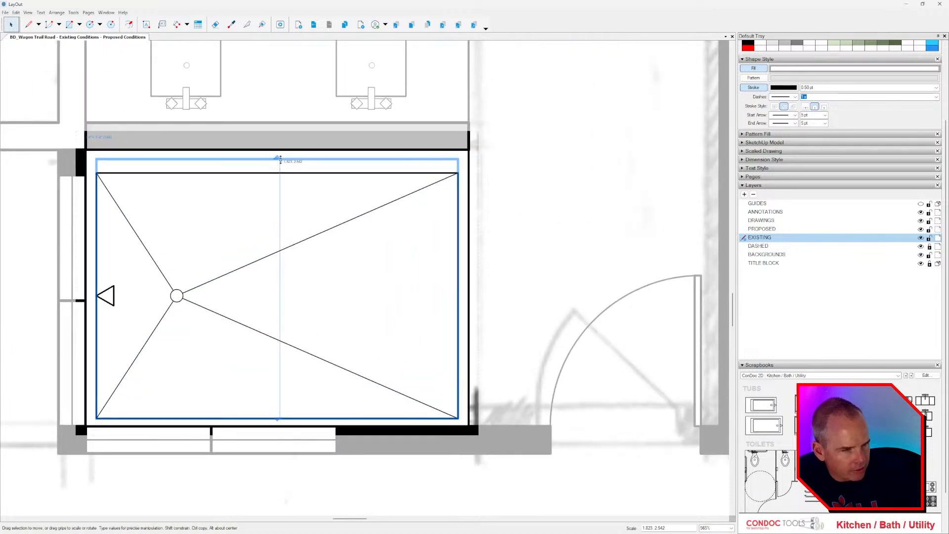
scroll(260, 207, "down", 1)
Stretch both V-shaped slope lines together so their upper ends meet the upper corners of the shower base rectangle.
left_click(164, 227)
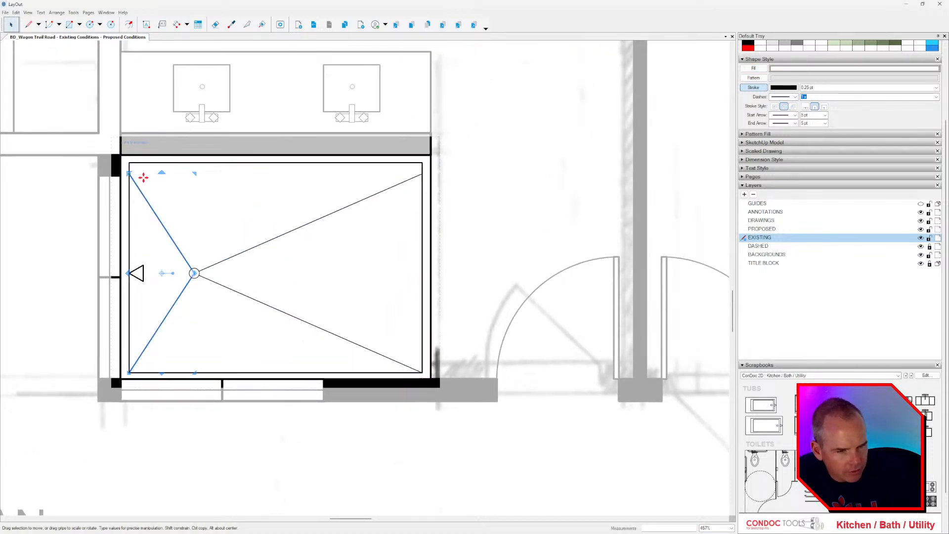
left_click(291, 236, "shift")
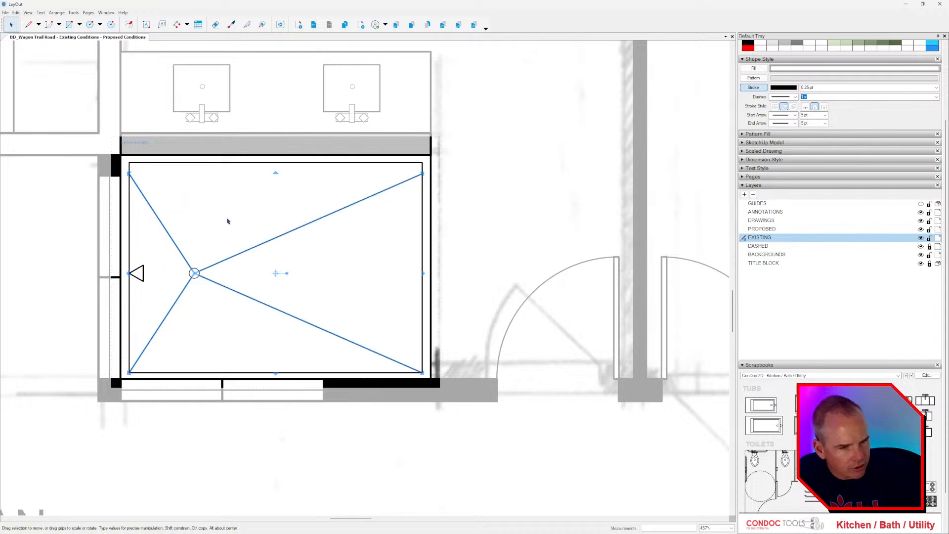
left_click(277, 172)
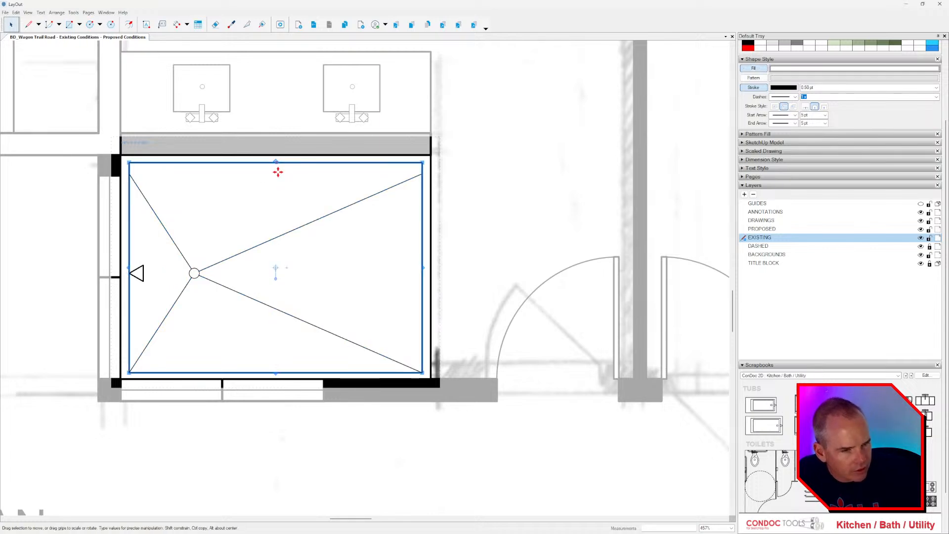
left_click(292, 236)
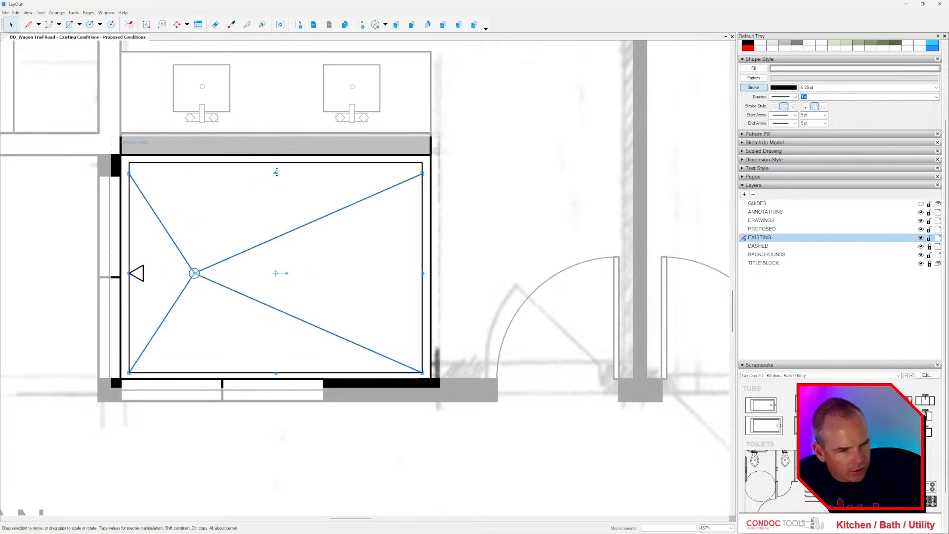
left_click_drag(277, 172, 285, 163)
key("Escape")
scroll(285, 163, "down", 5)
Move the drain circle inside the shower group so it is centered on the point where the slope lines meet.
scroll(240, 220, "up", 8)
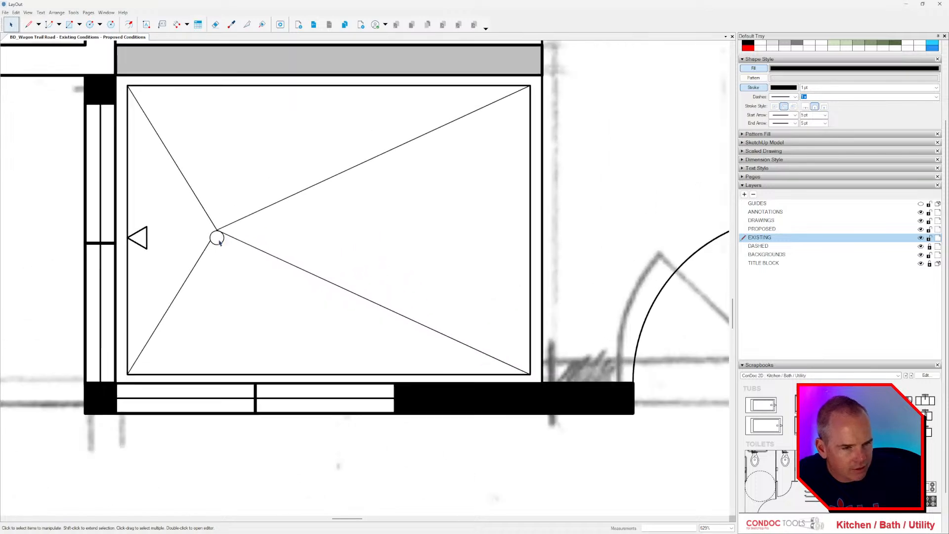
left_click(220, 242)
scroll(220, 243, "up", 4)
left_click_drag(214, 223, 216, 223)
key("ctrl+z")
double_click(222, 233)
left_click(218, 236)
scroll(217, 237, "up", 2)
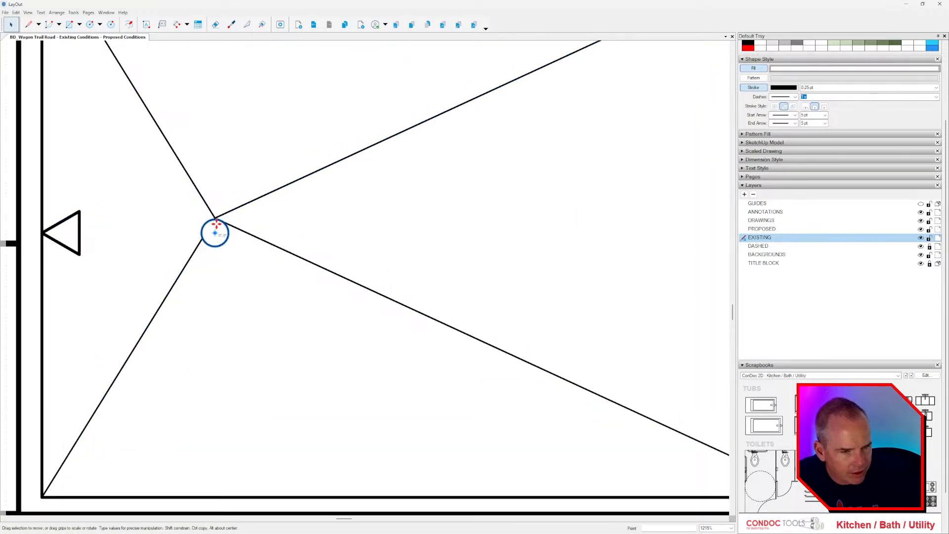
key("Escape")
scroll(237, 228, "down", 10)
Move the shower head triangle so it lines up horizontally with the center of the drain.
scroll(182, 231, "up", 2)
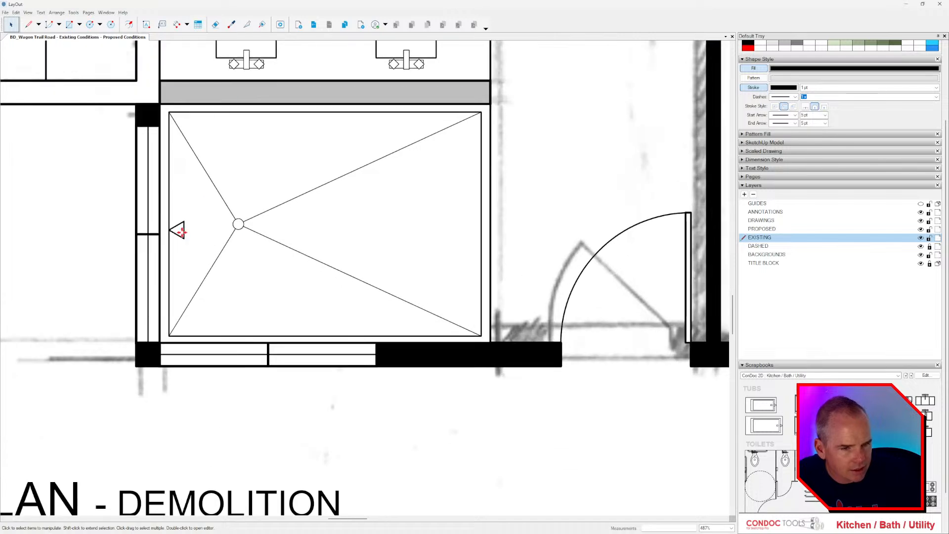
left_click(181, 231)
double_click(181, 231)
key("Escape")
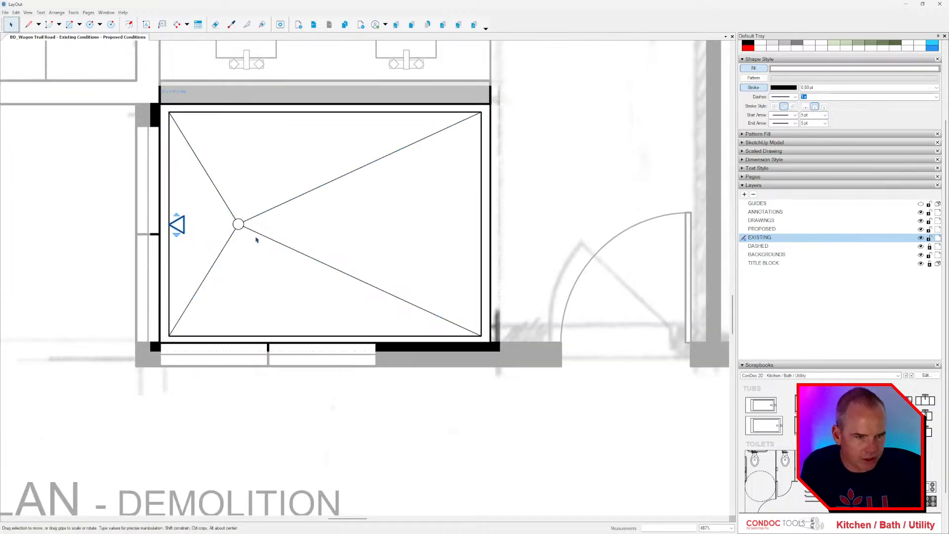
scroll(260, 241, "down", 2)
key("Escape")
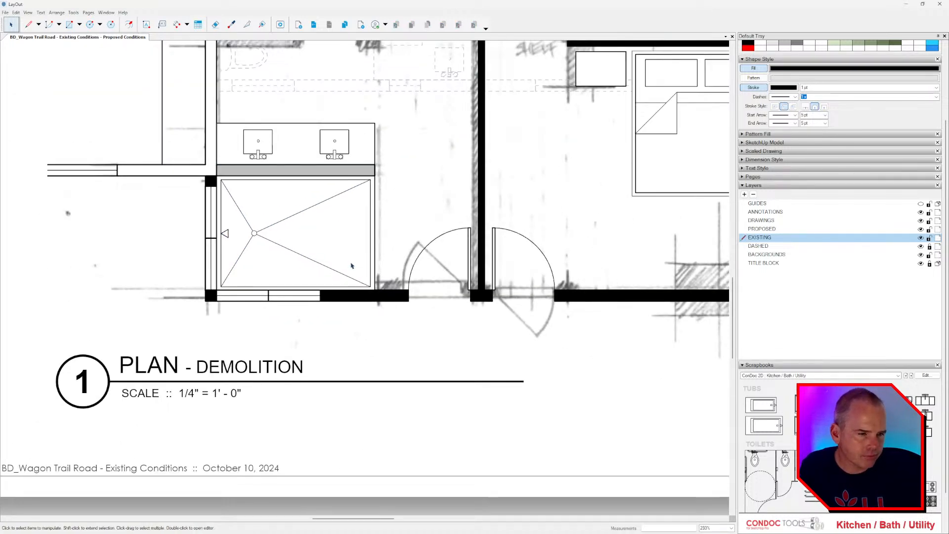
Hide the BACKGROUNDS layer to remove the hand sketch from behind the floor plan.
scroll(364, 263, "down", 3)
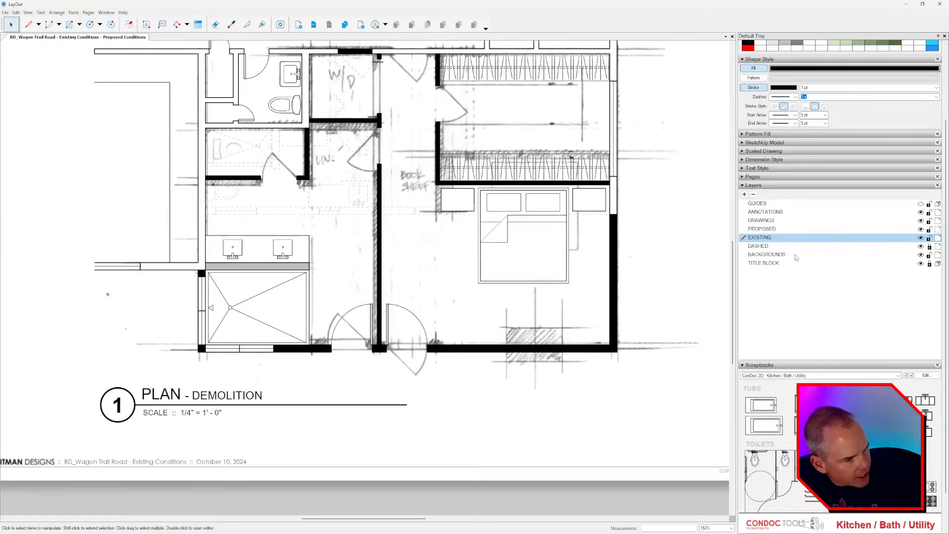
left_click(921, 255)
scroll(371, 258, "down", 1)
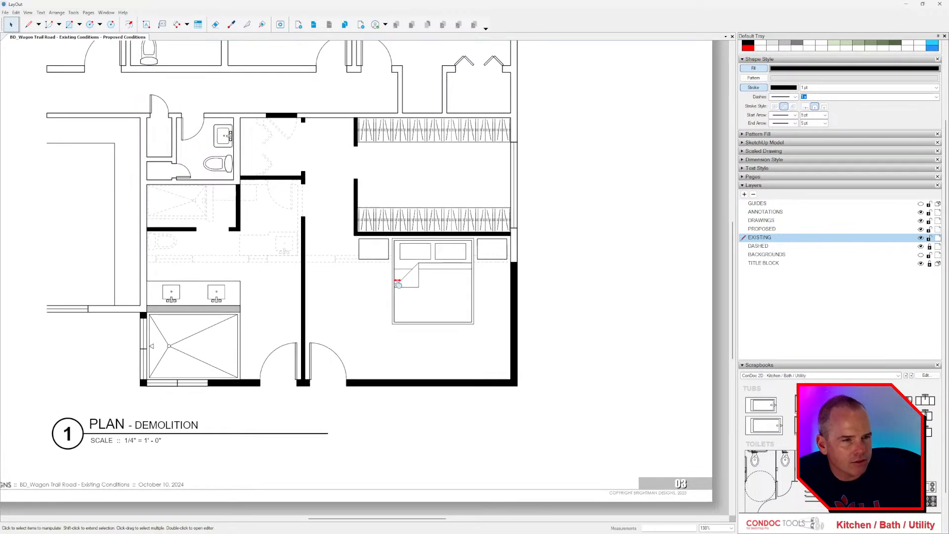
middle_click_drag(398, 283, 403, 288)
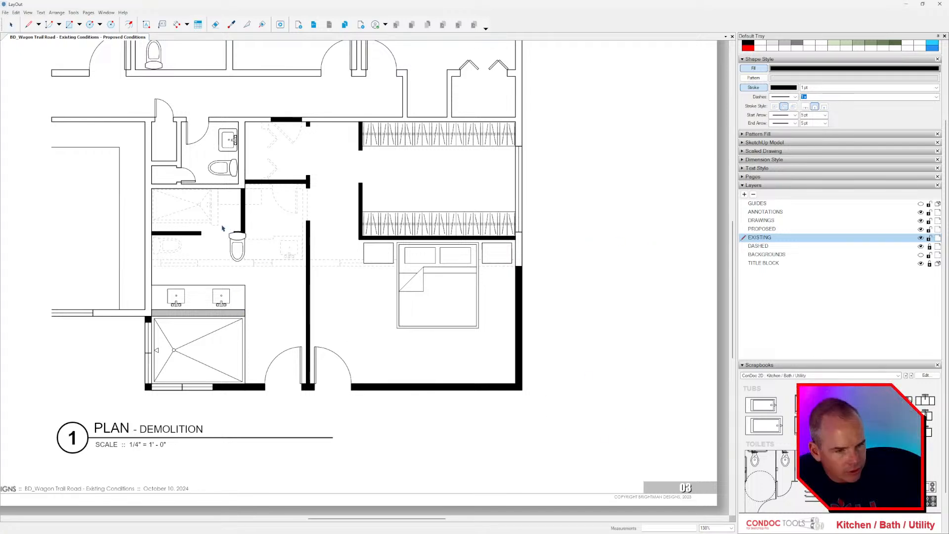
Place a toilet in the small toilet room and rotate it a quarter turn so its tank faces the exterior-side wall.
scroll(173, 211, "up", 3)
left_click(170, 213)
scroll(171, 212, "up", 3)
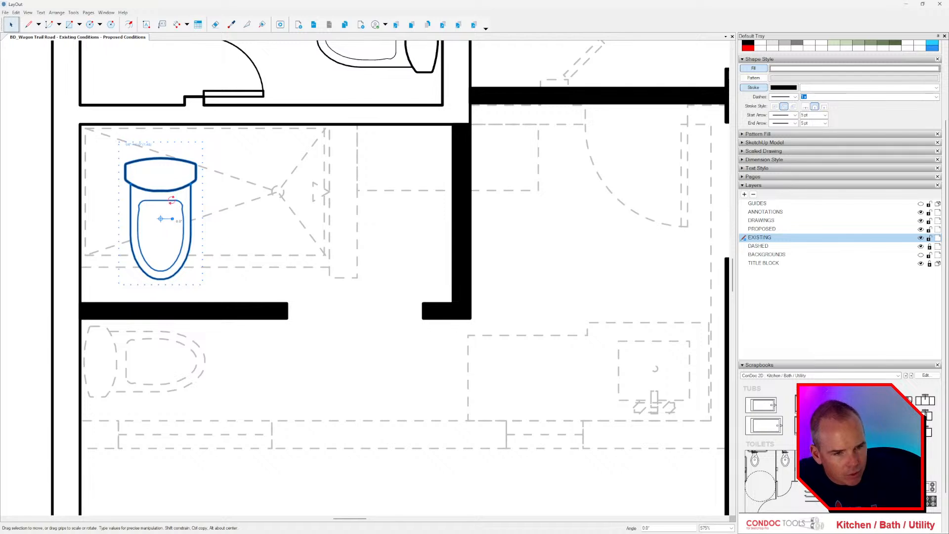
left_click_drag(172, 200, 142, 208)
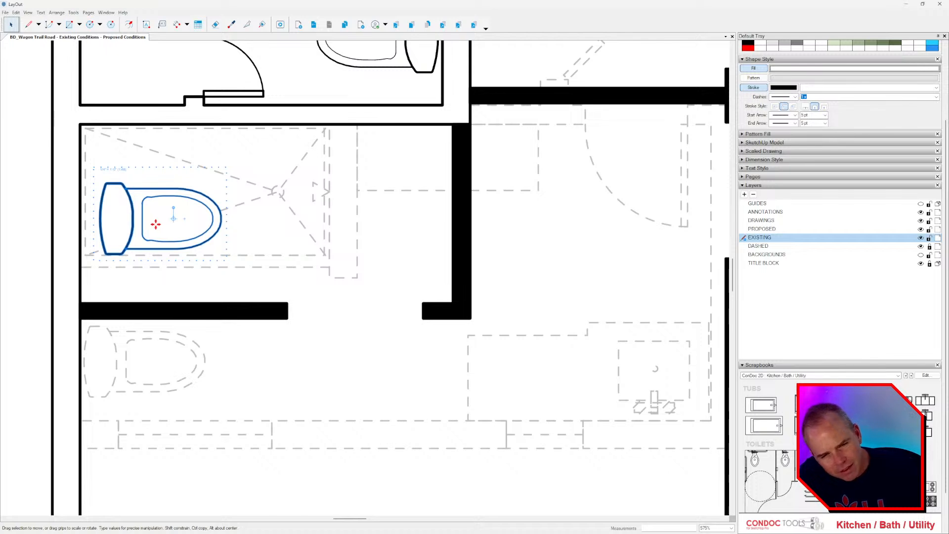
Move the toilet onto the toilet room's upper wall line, copy it down to the lower wall and divide the spacing with 2/.
mouse_move(155, 225)
left_mouse_down()
mouse_move(191, 152)
mouse_move(373, 138)
mouse_move(387, 127)
left_mouse_up()
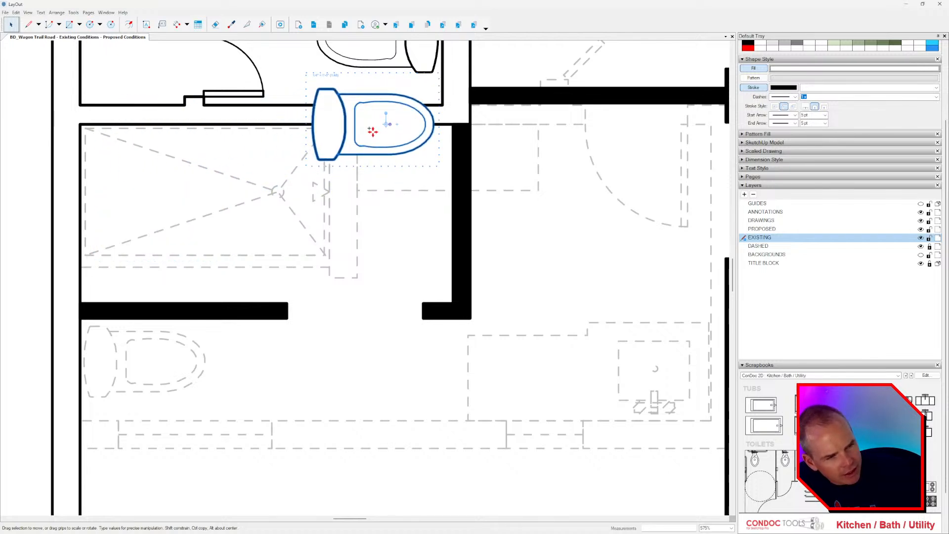
left_click_drag(379, 169, 428, 302)
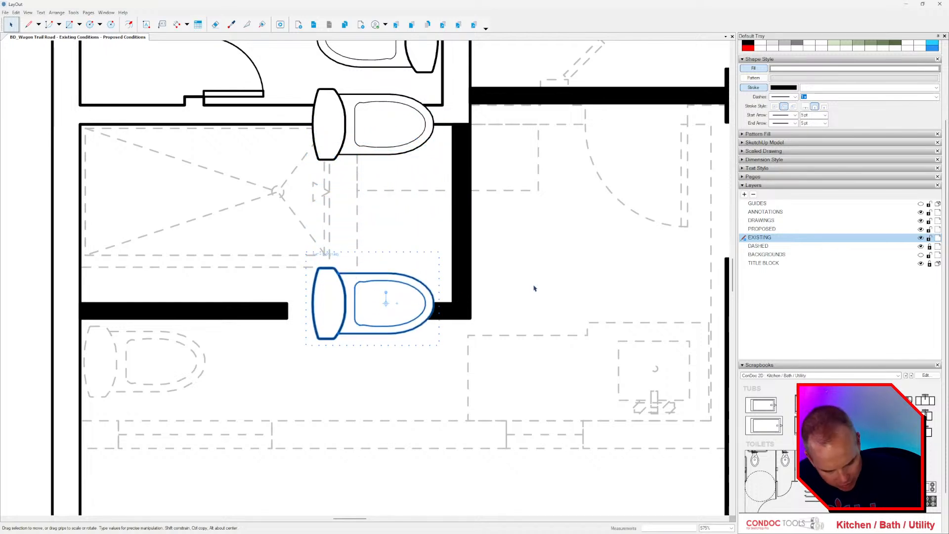
key("Return")
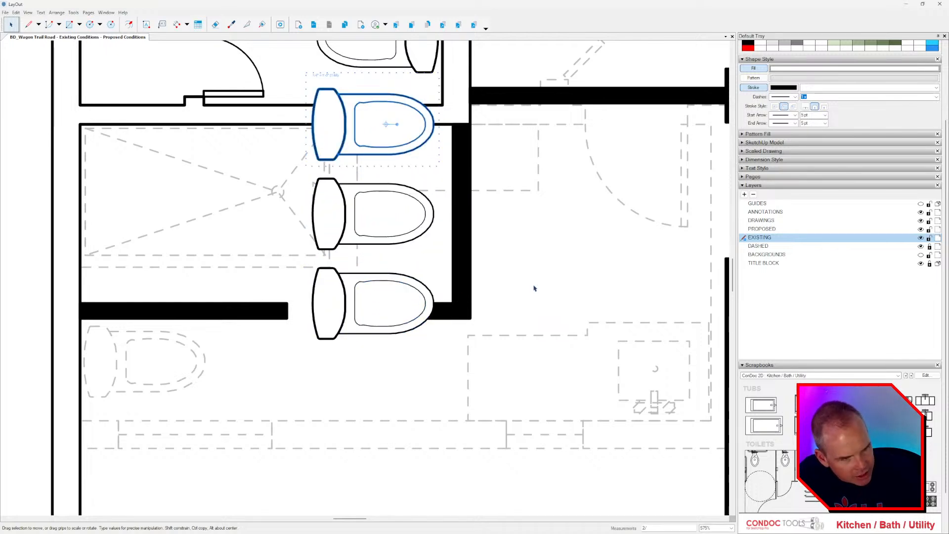
Erase the two outer toilets on the wall lines, keeping only the one centered in the toilet room.
key("e")
left_click(404, 300)
left_click(388, 135)
key("space")
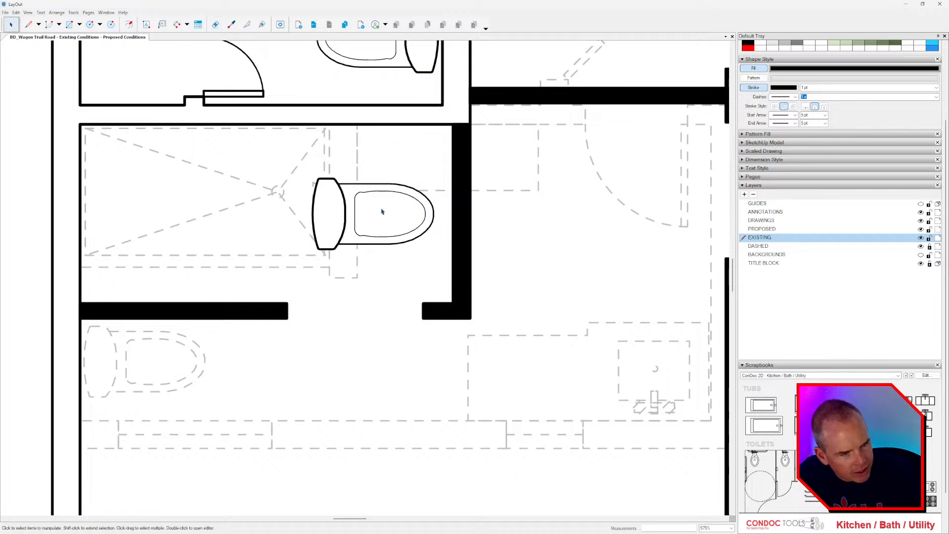
Nudge the centered toilet horizontally until its tank sits just off the wall behind it.
left_click(376, 213)
key("Left")
key("Left")
key("Left")
key("Left")
key("Left")
key("Left")
key("Left")
key("Left")
key("Left")
key("Left")
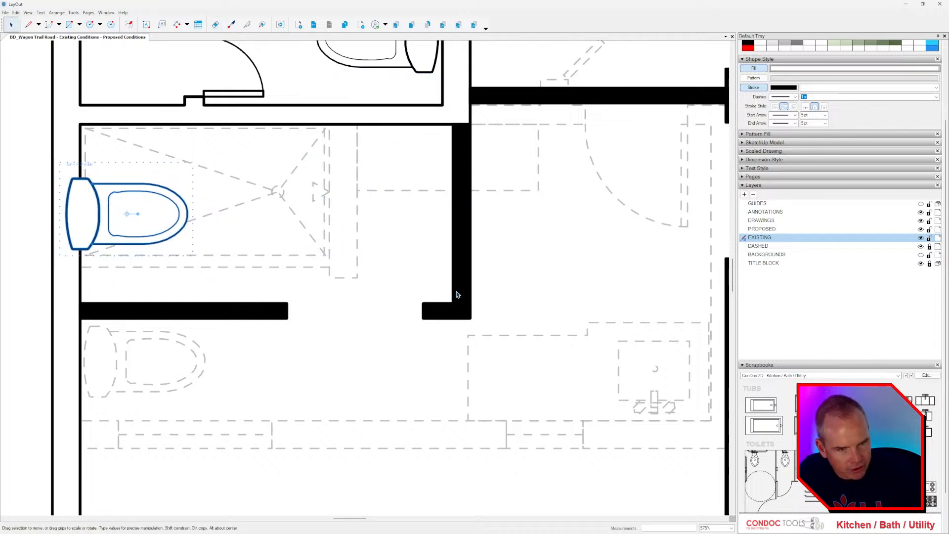
key("Right")
key("Escape")
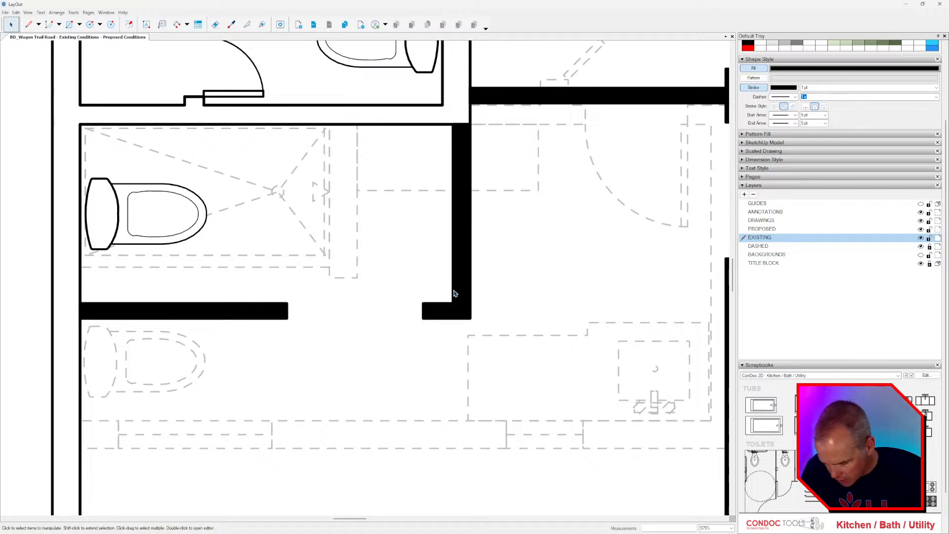
key("l")
left_click(258, 124)
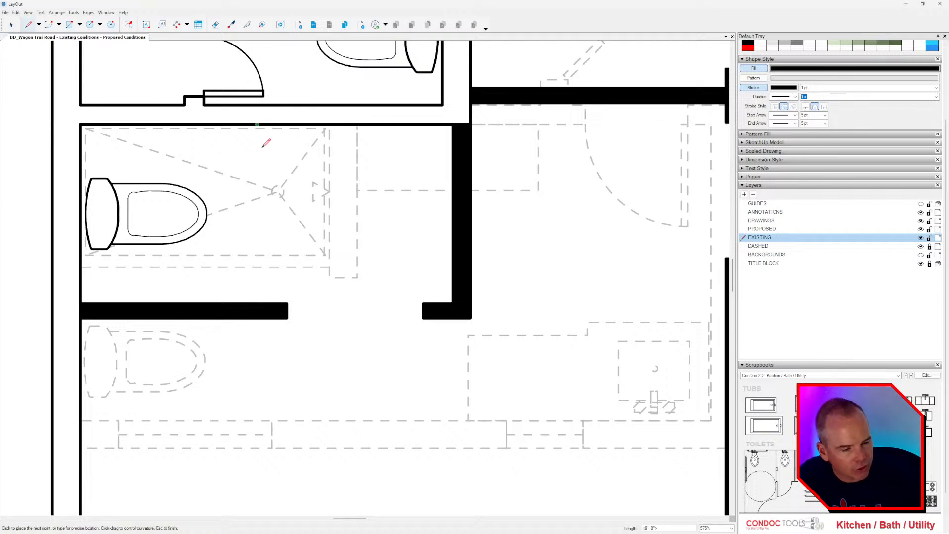
left_click(257, 303)
key("space")
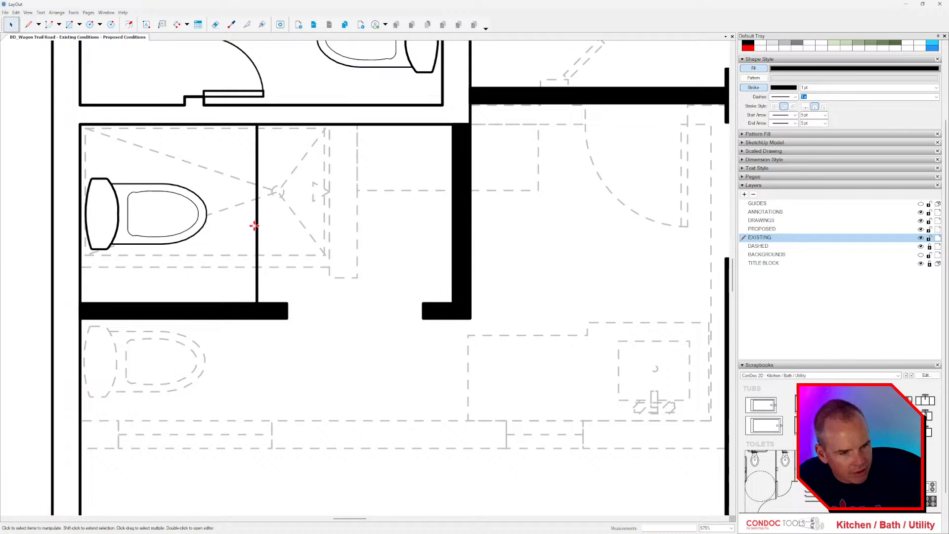
left_click_drag(268, 214, 257, 229)
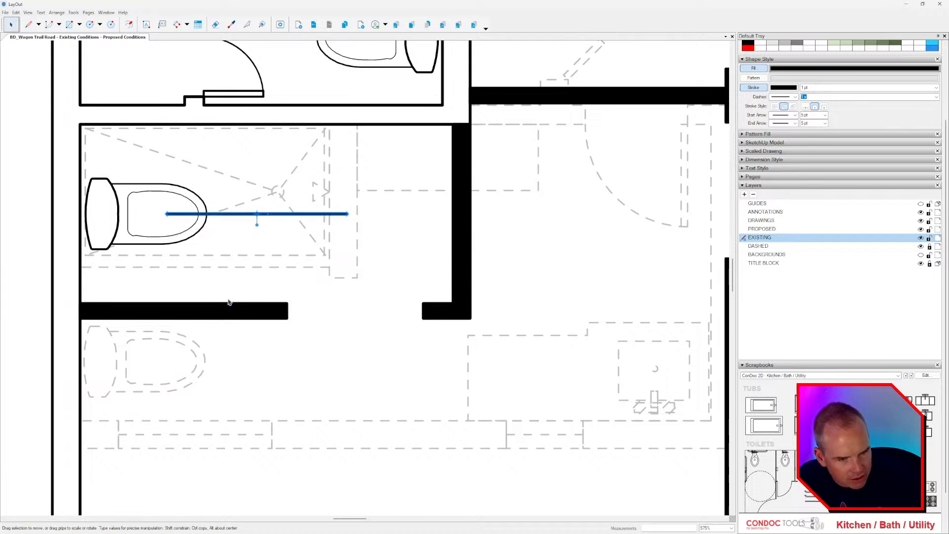
left_click_drag(350, 213, 601, 216, "alt")
scroll(446, 313, "down", 2)
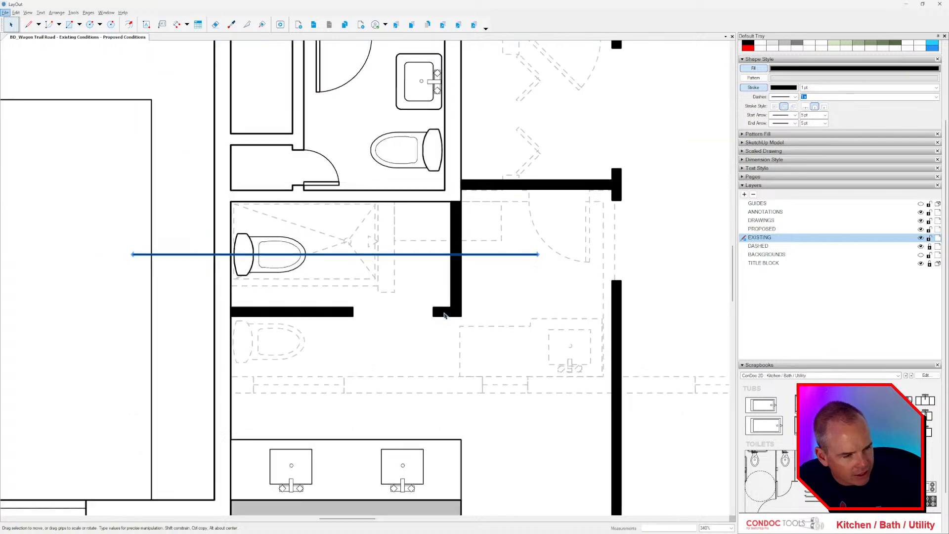
middle_click_drag(445, 314, 396, 293)
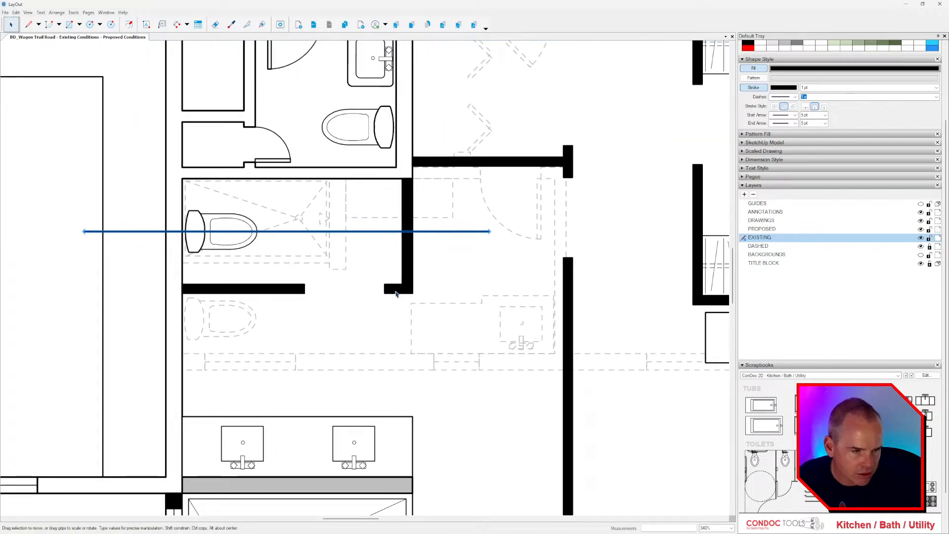
key("Delete")
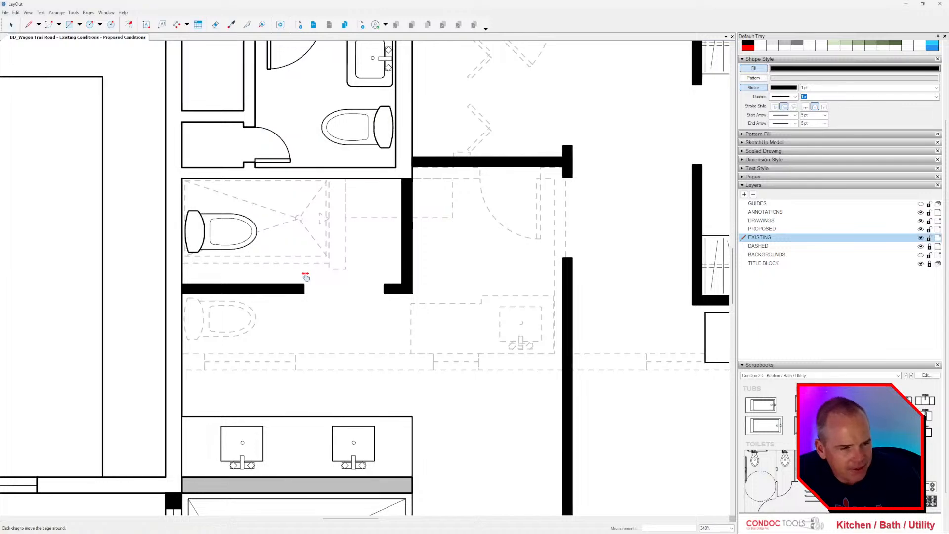
Switch the scrapbook to the ConDoc 2D Building Elements page with doors, windows and walls.
scroll(302, 272, "down", 5)
middle_click_drag(293, 244, 237, 257)
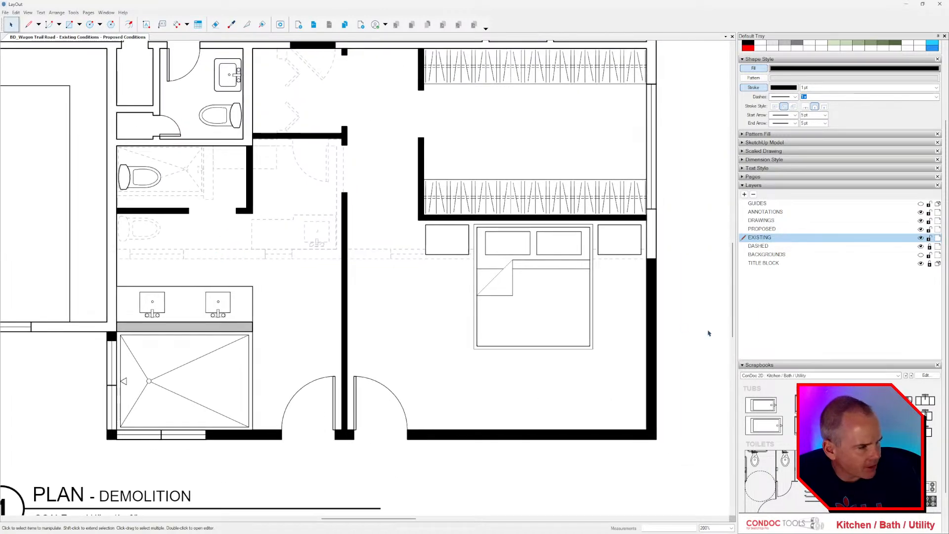
left_click(910, 376)
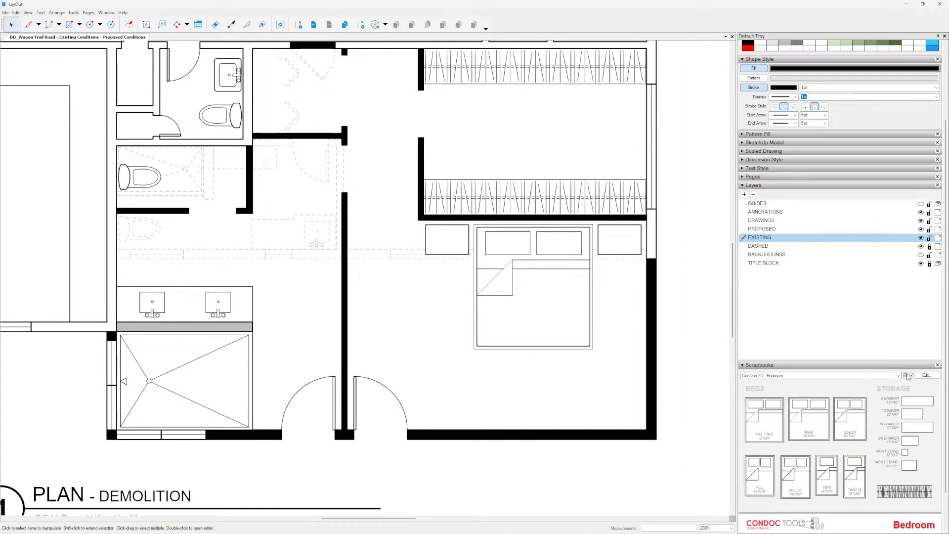
left_click(910, 376)
left_click(910, 376)
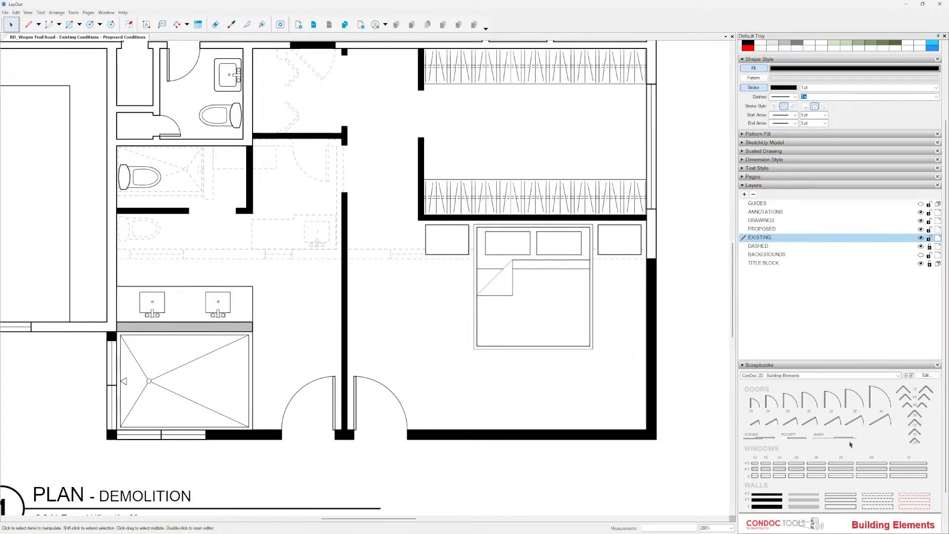
Place a swing door from the scrapbook in the toilet room's lower wall opening.
left_click(835, 397)
scroll(194, 174, "up", 3)
left_click(205, 163)
key("space")
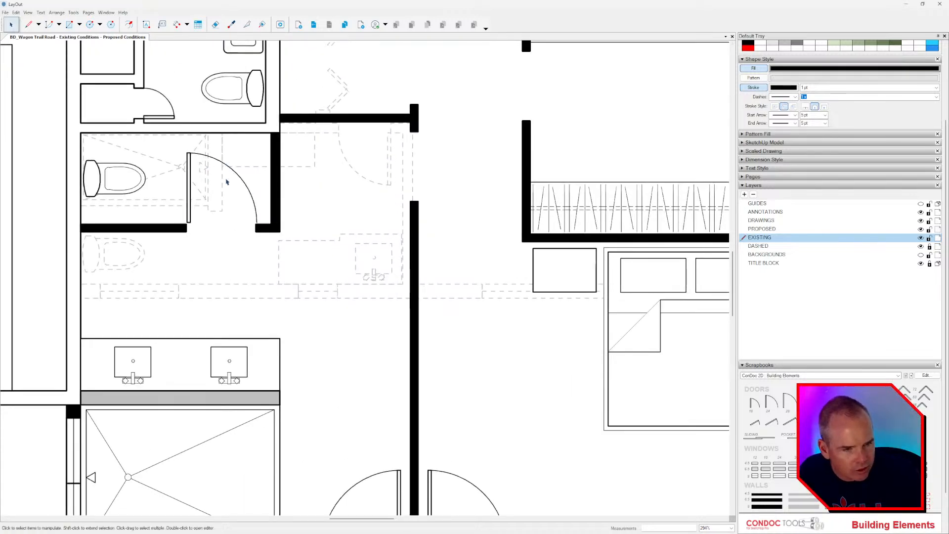
Flip the toilet room door left to right and align its hinge side with the opening's jamb nearest the corner.
scroll(227, 182, "up", 2)
left_click(227, 182)
right_click(239, 203)
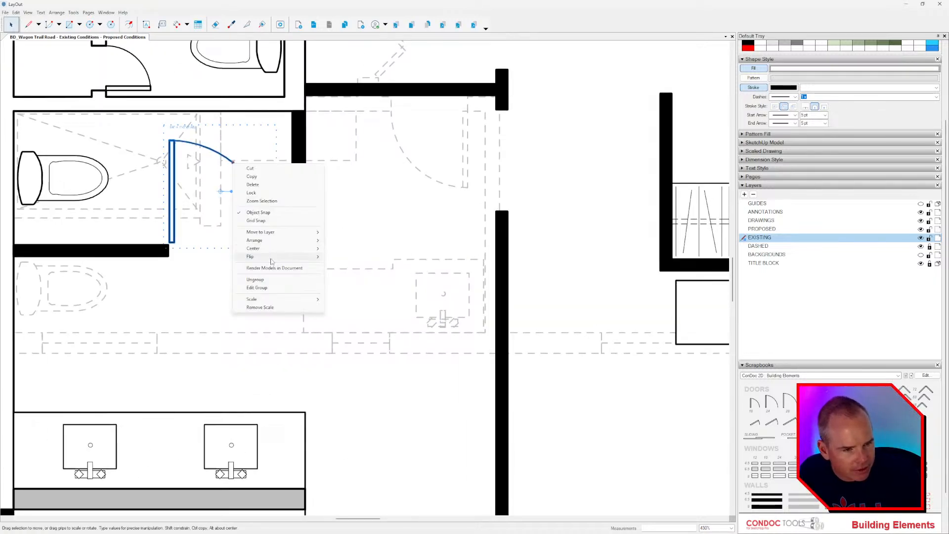
mouse_move(297, 254)
left_click(342, 265)
scroll(233, 207, "up", 2)
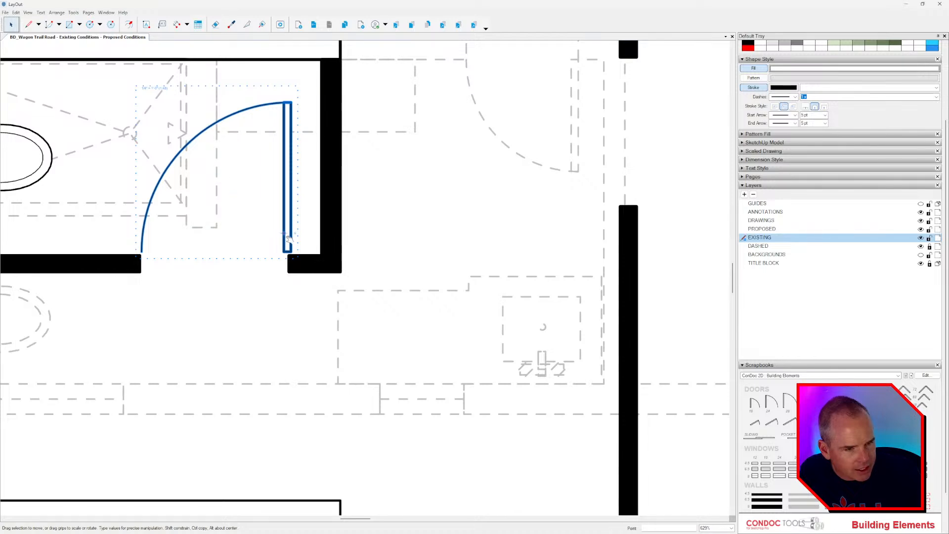
mouse_move(292, 252)
left_mouse_down()
mouse_move(269, 259)
mouse_move(289, 255)
left_mouse_up()
scroll(290, 256, "down", 3)
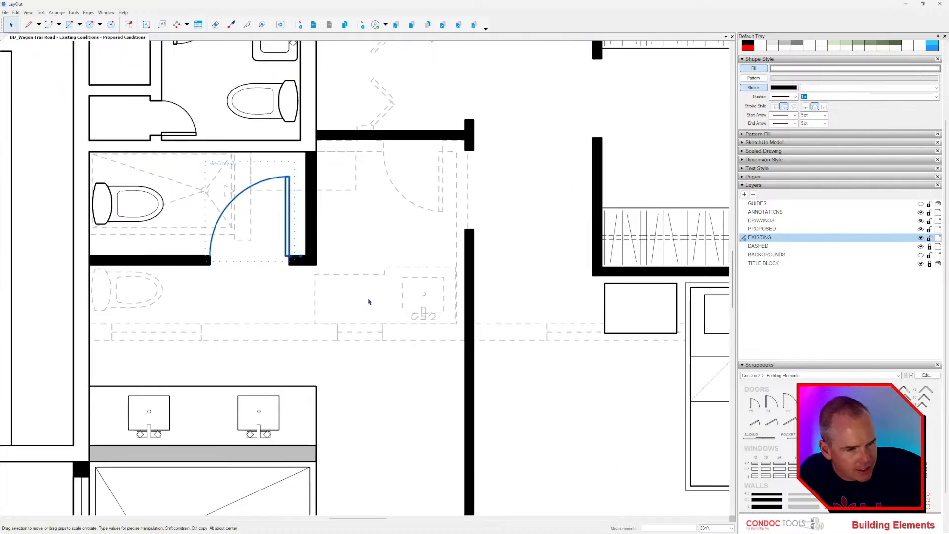
left_click(370, 299)
Copy the toilet room door to the bathroom entry opening beside the hallway and rotate the copy by 90 degrees.
middle_click_drag(374, 298, 317, 280)
scroll(217, 267, "down", 2)
left_click(223, 206)
scroll(223, 212, "up", 2)
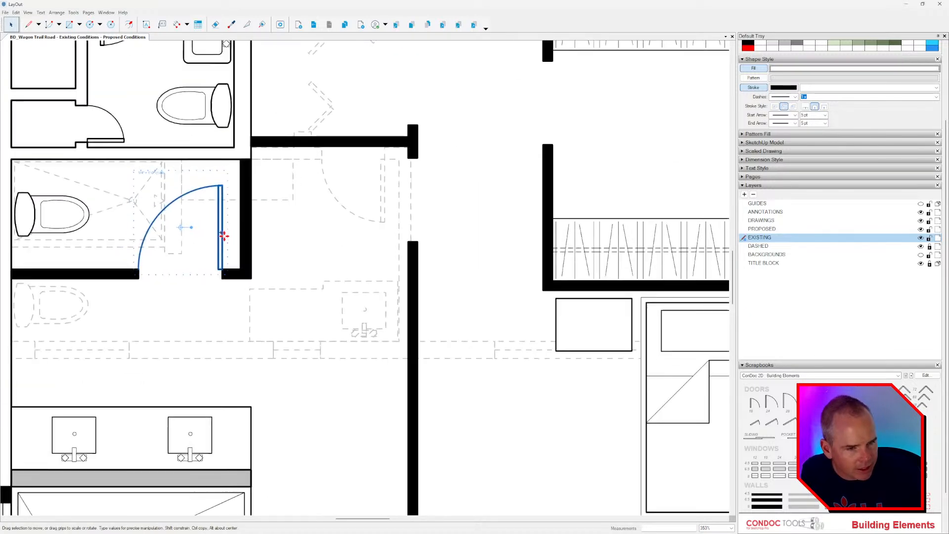
left_click_drag(222, 233, 365, 205, "ctrl")
scroll(356, 242, "up", 3)
left_click_drag(277, 223, 274, 193)
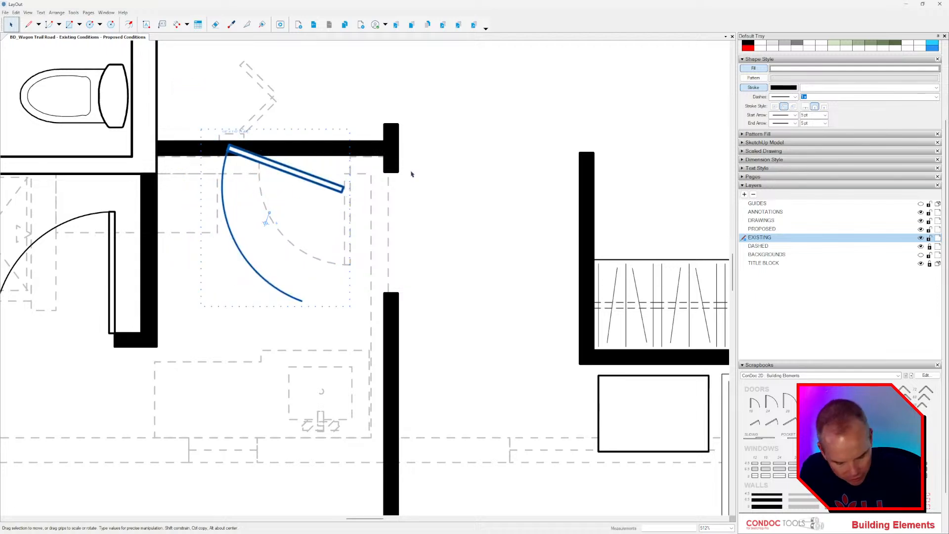
type("90")
key("Return")
Move the rotated door copy so its hinge end meets the upper jamb of the bathroom entry opening.
scroll(210, 192, "up", 2)
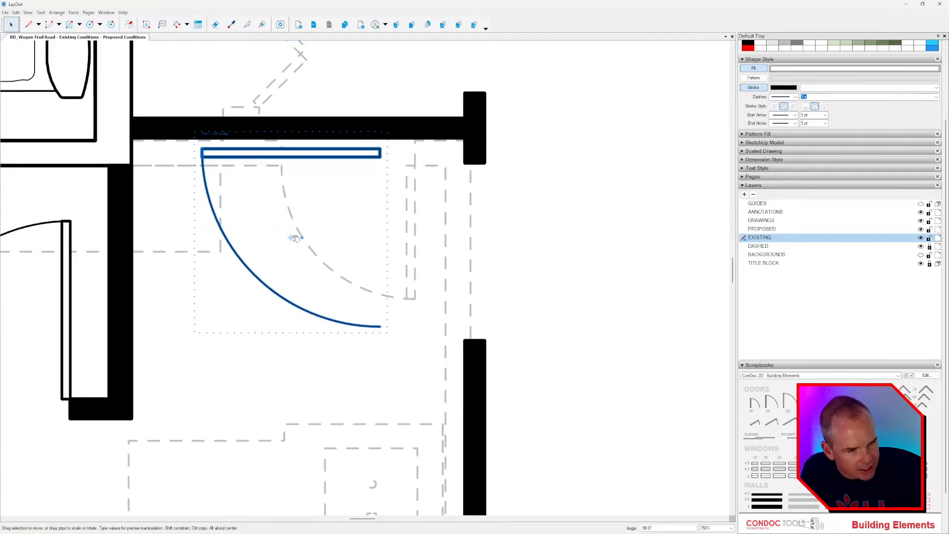
left_click_drag(380, 149, 465, 163)
scroll(435, 196, "down", 3)
middle_click_drag(436, 196, 378, 203)
left_click(370, 228)
scroll(369, 229, "down", 6)
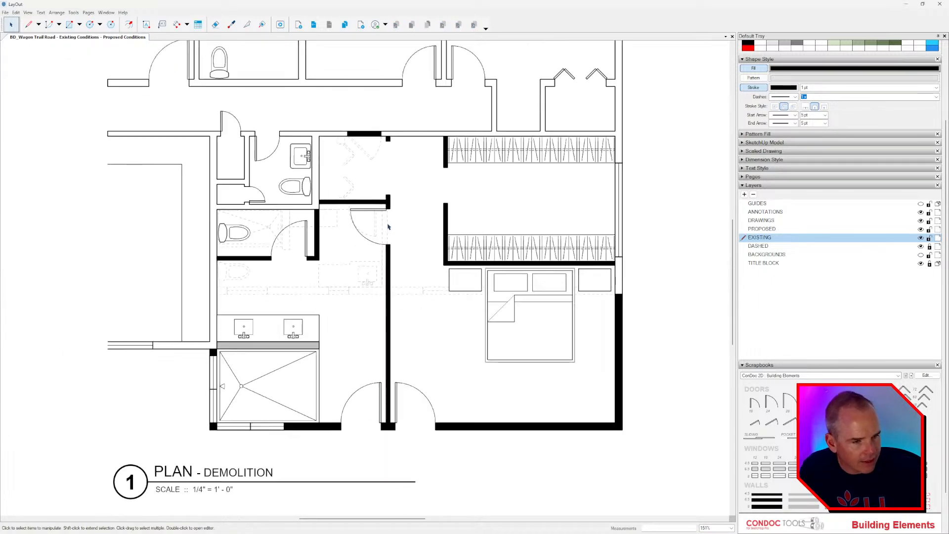
middle_click_drag(410, 233, 387, 242)
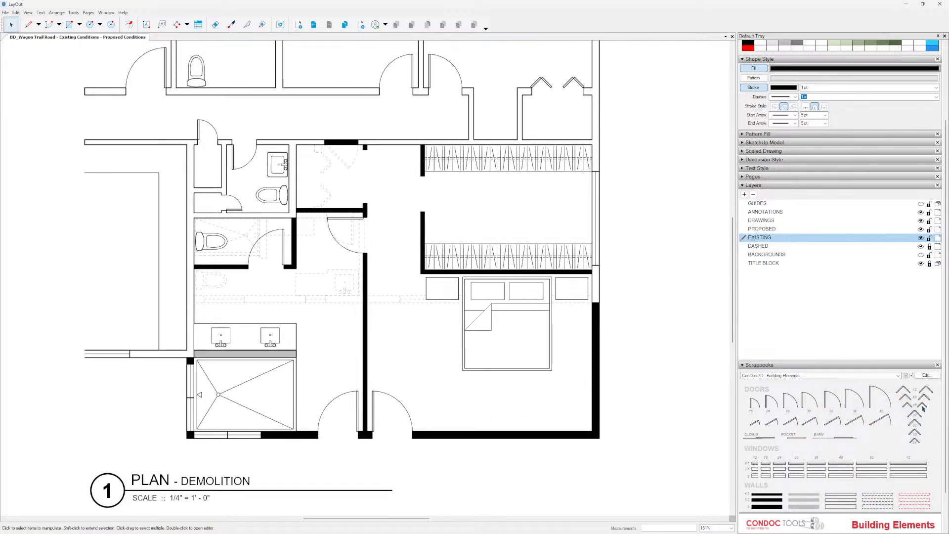
Place a double bifold door from the scrapbook and fit it into the laundry closet opening.
scroll(489, 242, "up", 2)
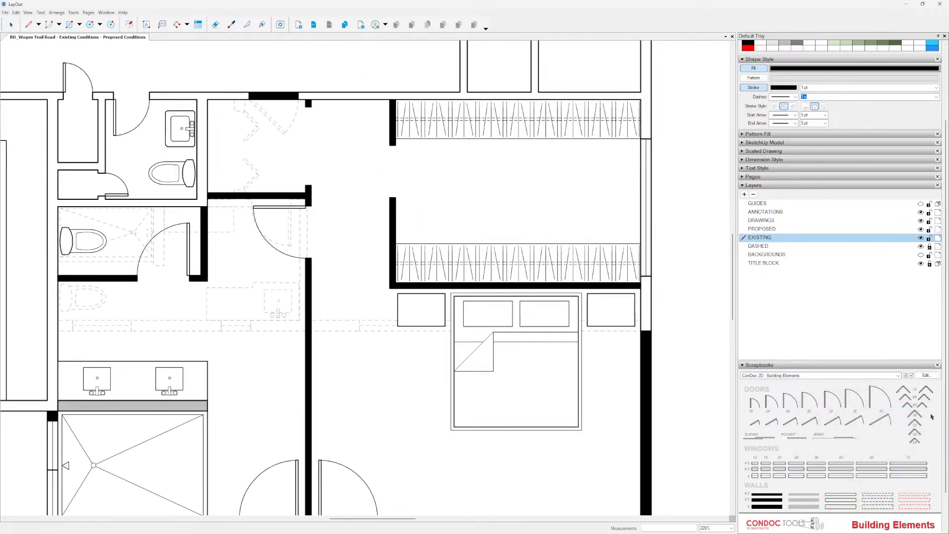
left_click_drag(924, 405, 305, 157)
scroll(317, 150, "up", 4)
scroll(341, 246, "up", 1)
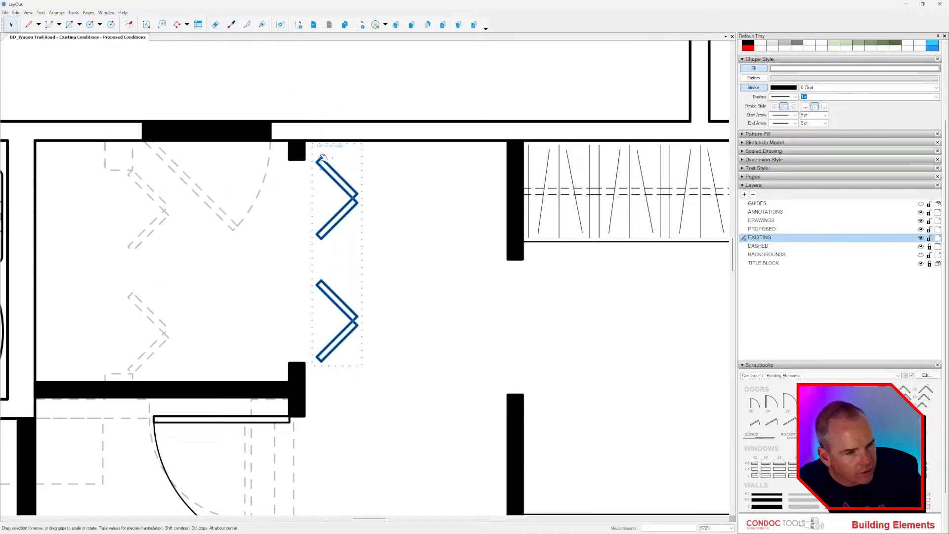
scroll(321, 157, "up", 2)
left_click_drag(329, 178, 298, 179)
scroll(331, 198, "down", 4)
left_click(394, 288)
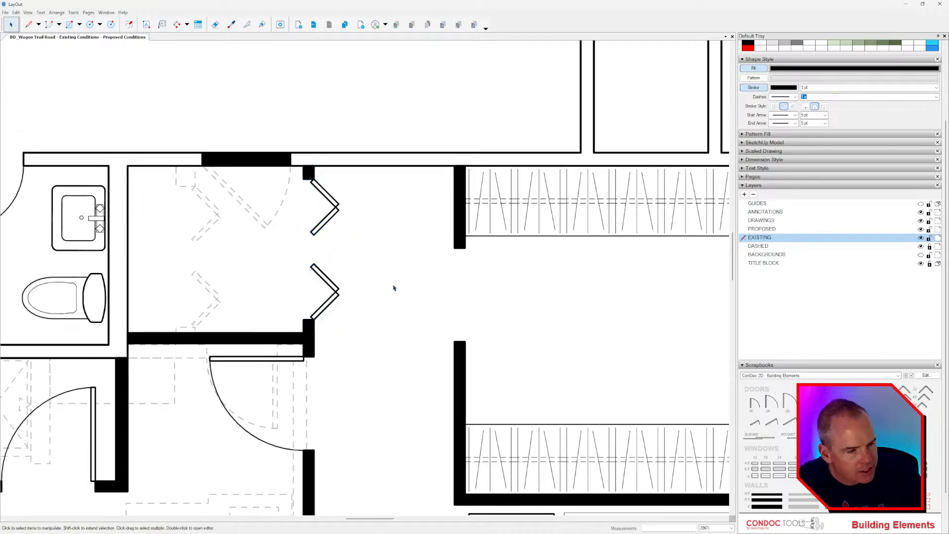
Switch the scrapbook to the ConDoc 2D Kitchen / Bath / Utility page and place a washer in the laundry closet.
scroll(310, 244, "down", 3)
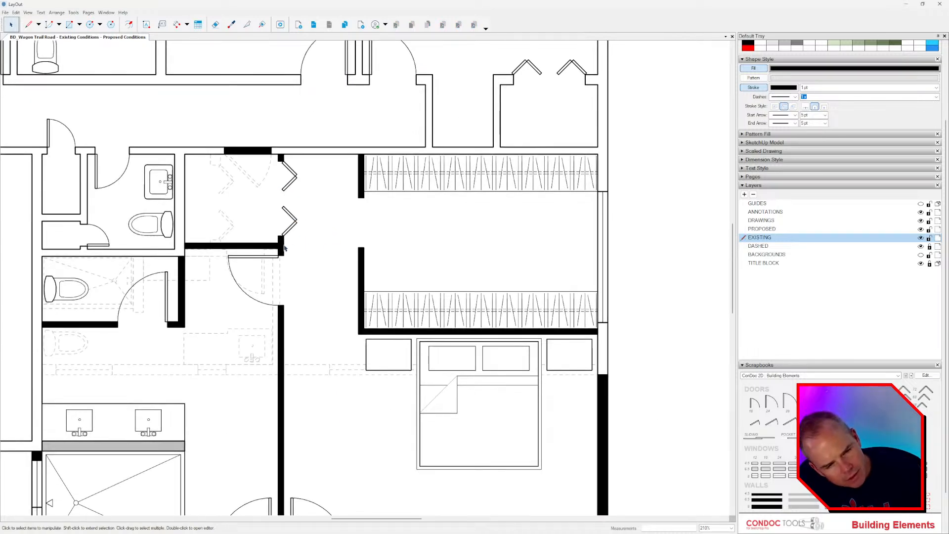
scroll(284, 248, "down", 1)
left_click(911, 375)
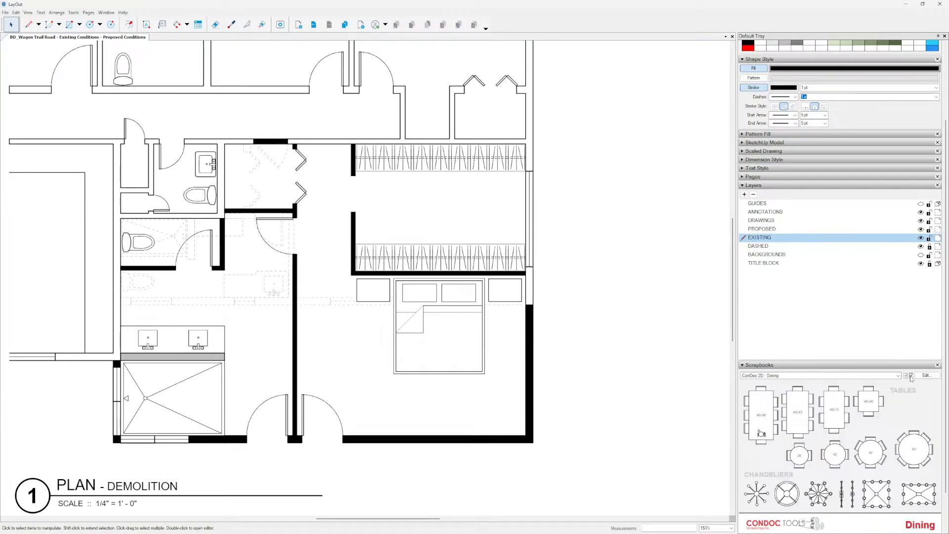
left_click(912, 376)
left_click(912, 376)
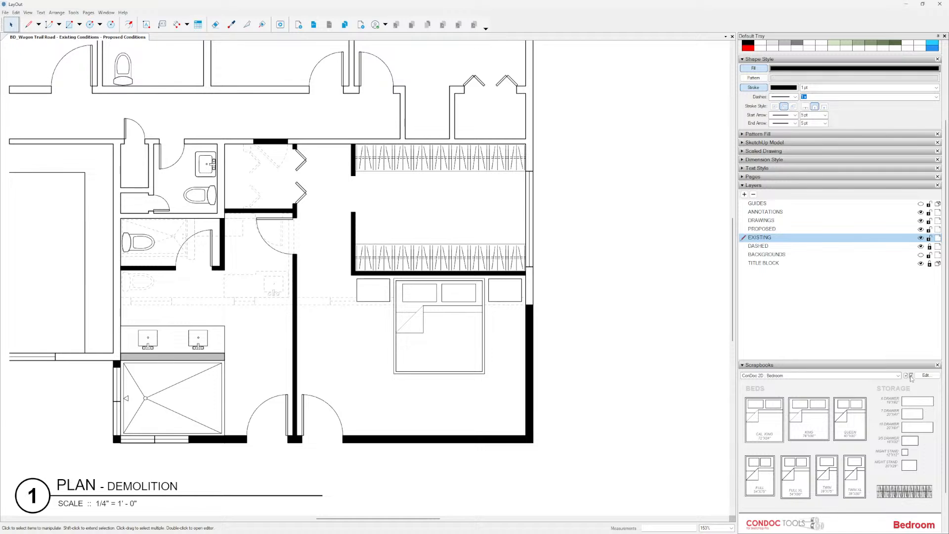
left_click(911, 376)
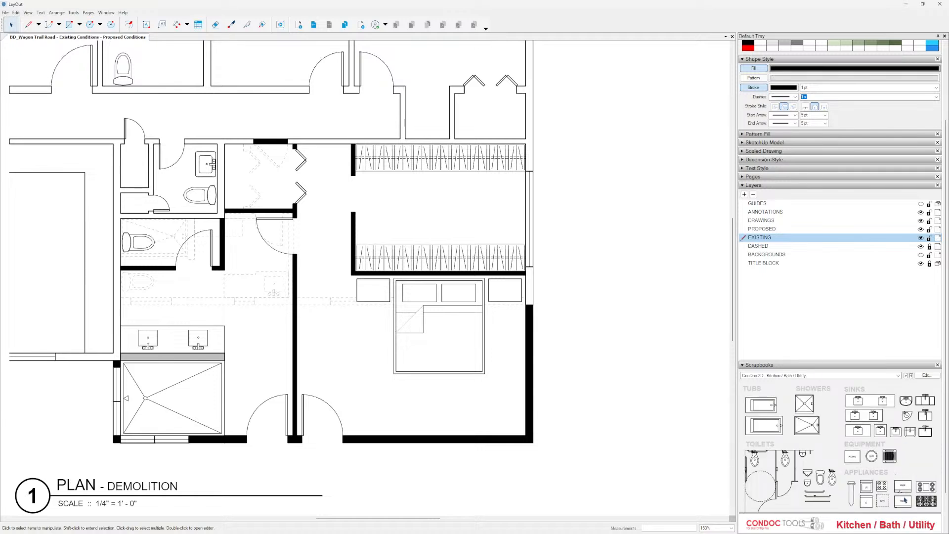
left_click_drag(872, 494, 328, 218)
scroll(329, 217, "up", 6)
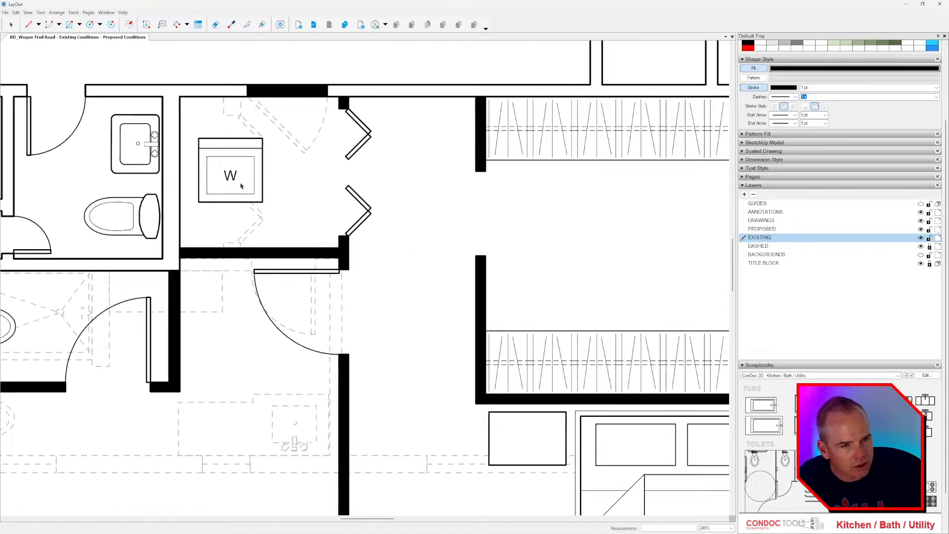
Rotate the washer a quarter turn so its back faces the closet's rear wall and move it into the upper corner.
left_click_drag(242, 165, 228, 138)
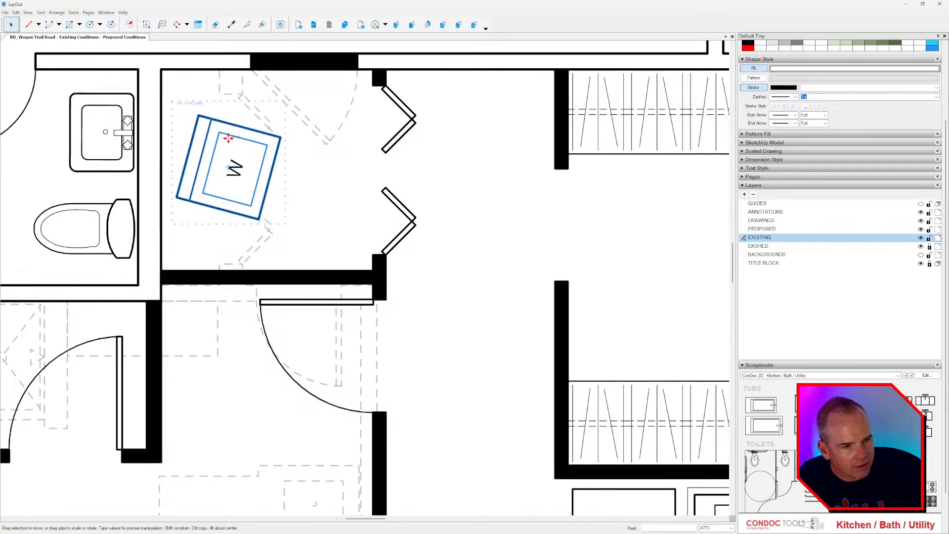
double_click(287, 162)
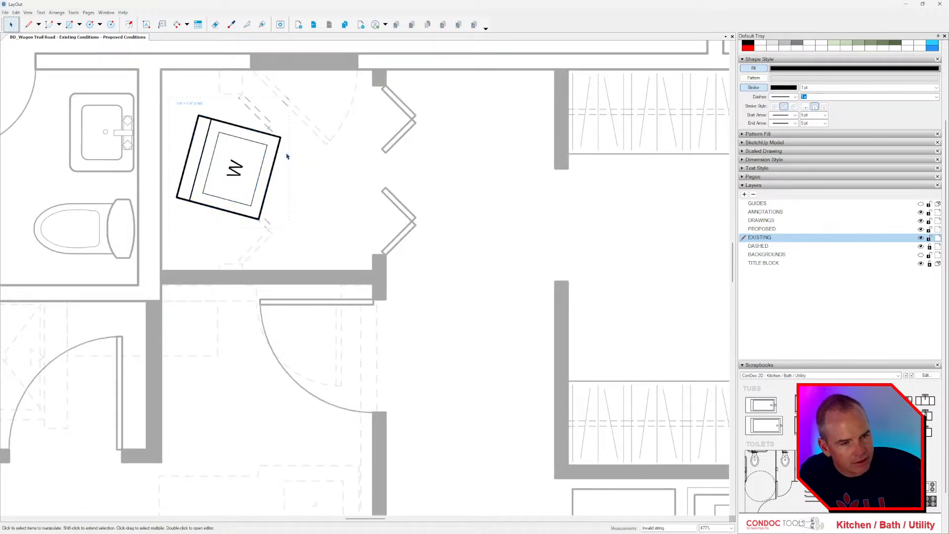
middle_click_drag(288, 156, 292, 159)
key("ctrl+z")
left_click(248, 170)
left_click_drag(246, 176, 217, 126)
key("ctrl+z")
key("Escape")
Place a dryer below the washer and rotate it a quarter turn to match the washer's orientation.
left_click(255, 169)
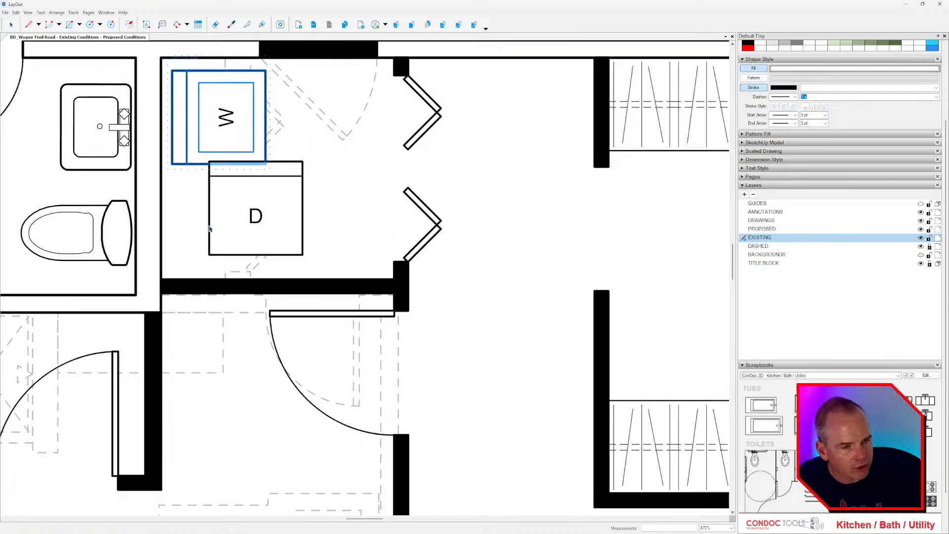
left_click(227, 227)
scroll(230, 225, "up", 2)
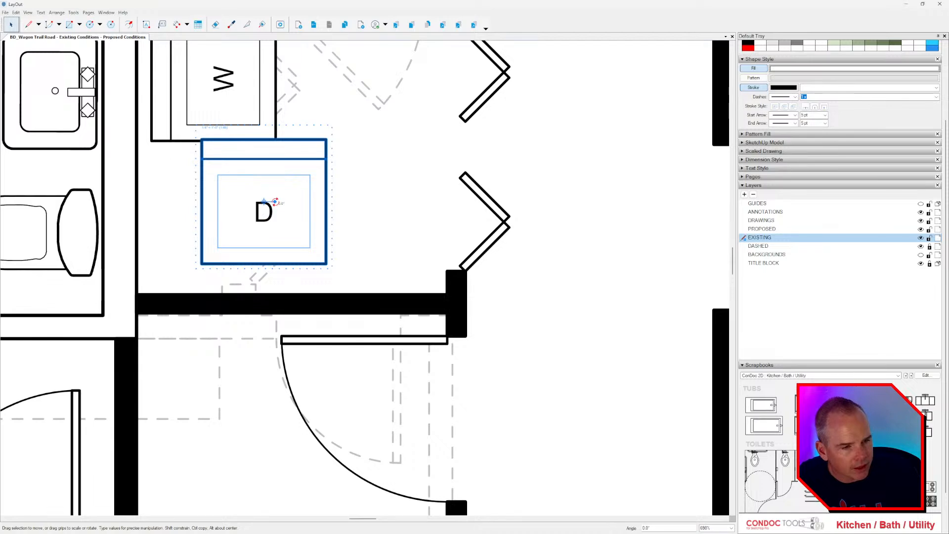
mouse_move(275, 203)
left_mouse_down()
mouse_move(254, 173)
mouse_move(262, 191)
left_mouse_up()
scroll(283, 203, "up", 1)
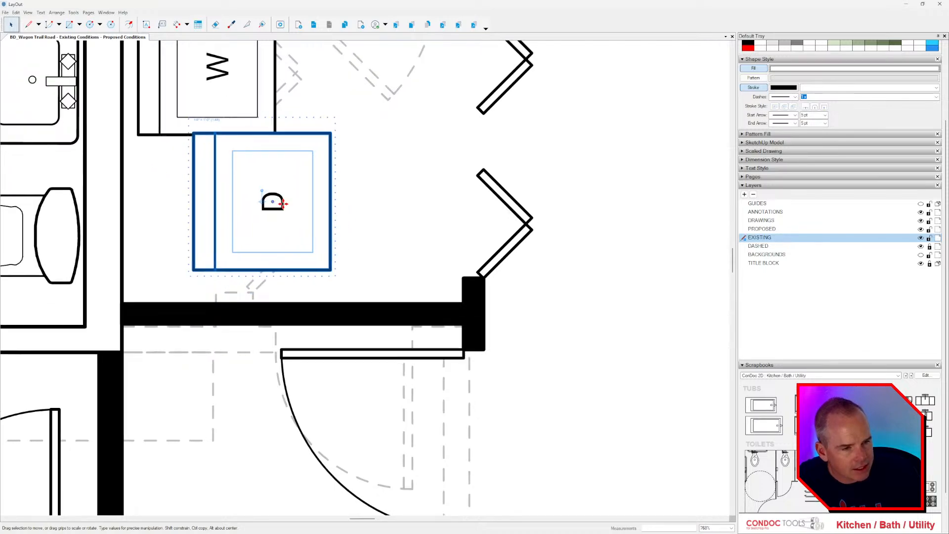
Move the dryer toward the closet's rear wall so it lines up directly beneath the washer.
scroll(283, 204, "up", 1)
middle_click_drag(297, 204, 333, 227)
scroll(333, 227, "down", 1)
left_click_drag(308, 225, 255, 241)
scroll(256, 241, "down", 5)
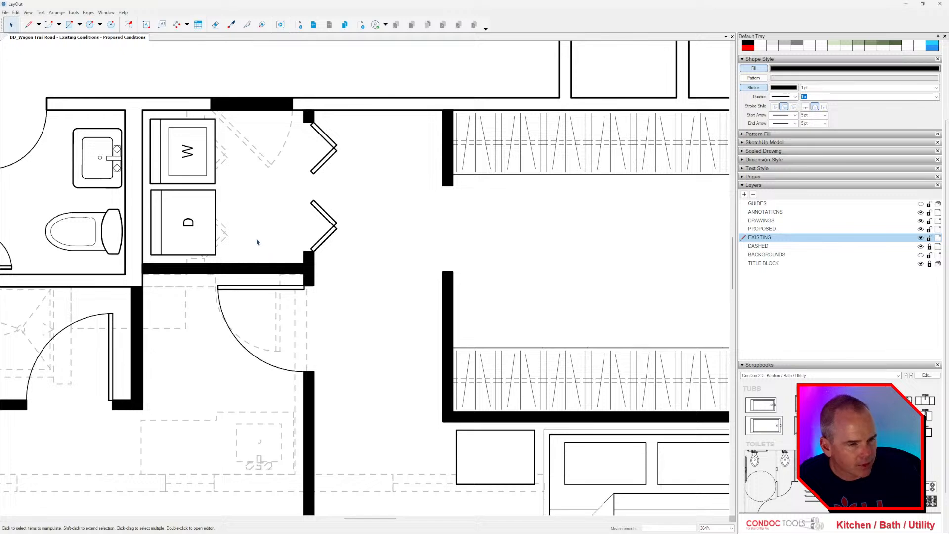
scroll(257, 242, "down", 1)
scroll(291, 234, "down", 2)
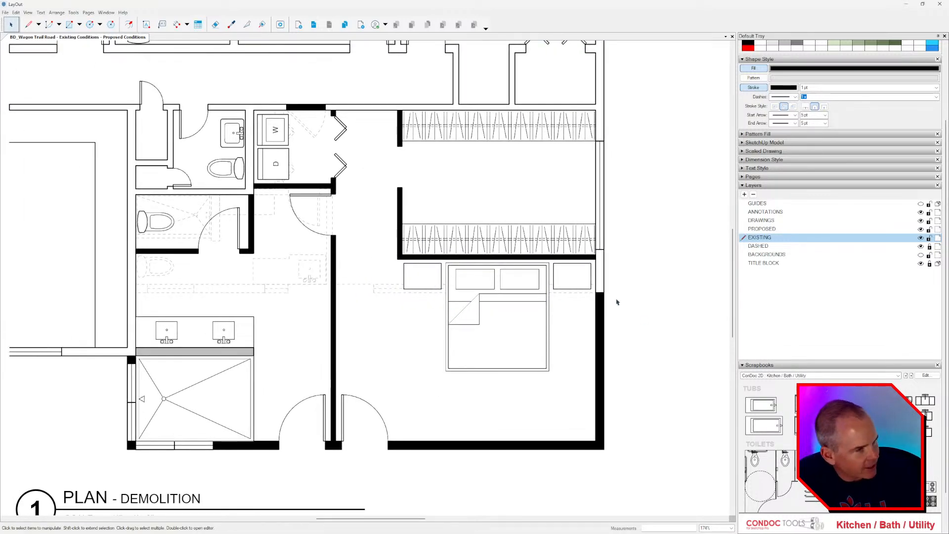
Copy the walk-in closet's upper hanging rail down into the middle of the closet.
scroll(587, 121, "up", 2)
left_click(586, 133)
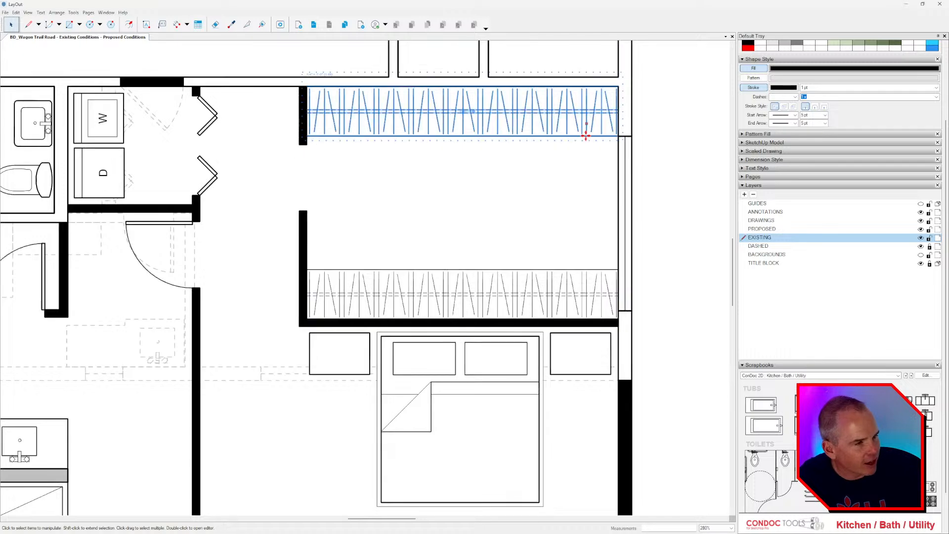
scroll(536, 182, "up", 1)
left_click_drag(460, 152, 460, 250)
scroll(460, 249, "up", 1)
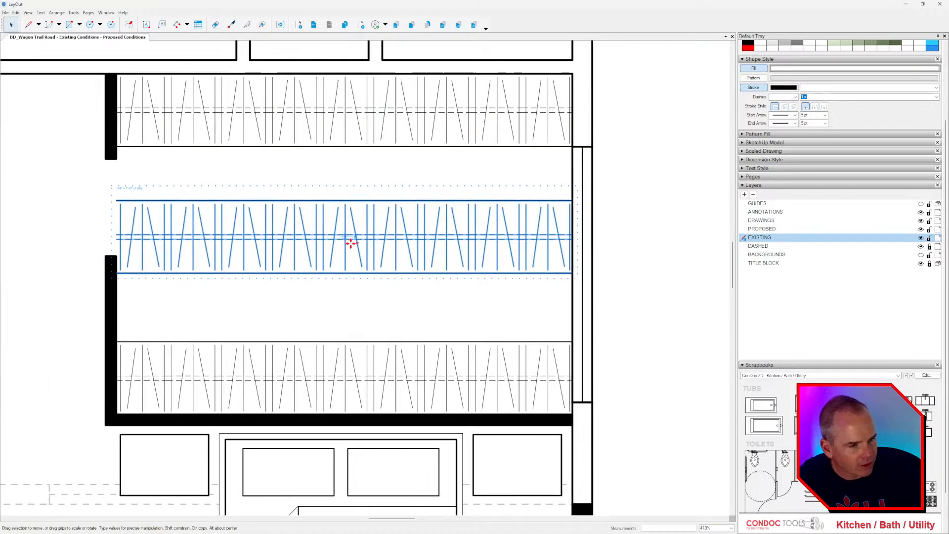
Rotate the copied hanging rail by 90 degrees so it runs vertically across the closet.
left_click_drag(354, 237, 348, 290)
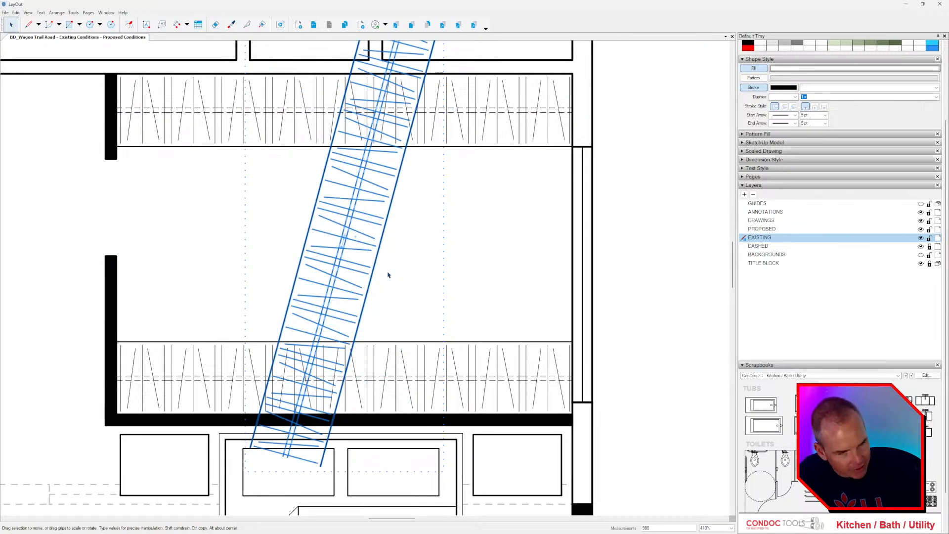
type("-100")
key("Return")
type("90")
key("Return")
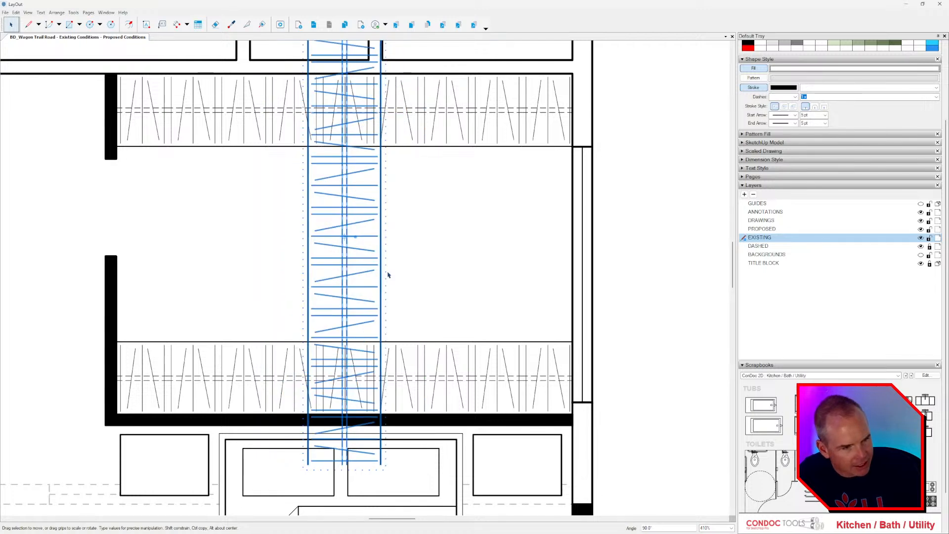
Move the vertical hanging rail against the exterior window wall with its lower corner on the lower rail's front line.
scroll(396, 279, "down", 2)
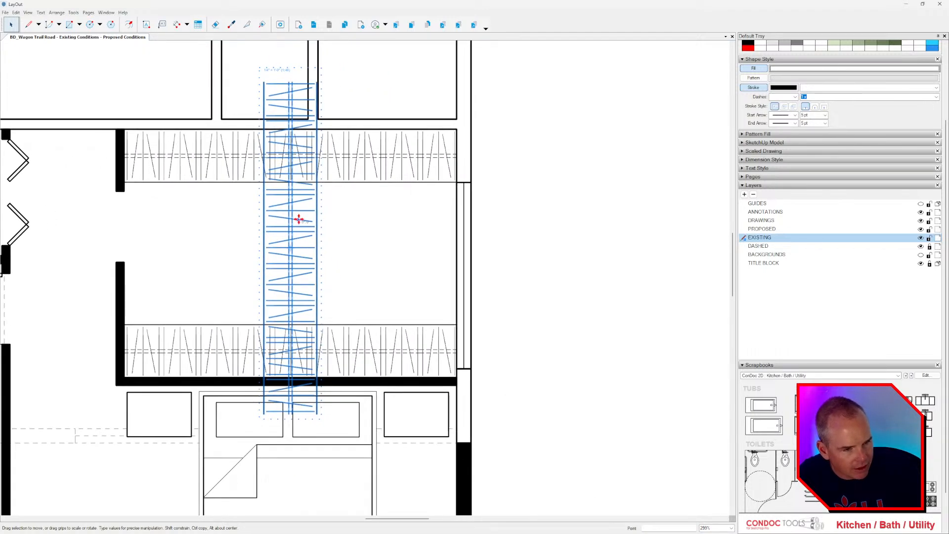
left_click_drag(299, 219, 474, 129)
scroll(486, 284, "up", 2)
left_click_drag(457, 303, 359, 264)
scroll(394, 291, "up", 2)
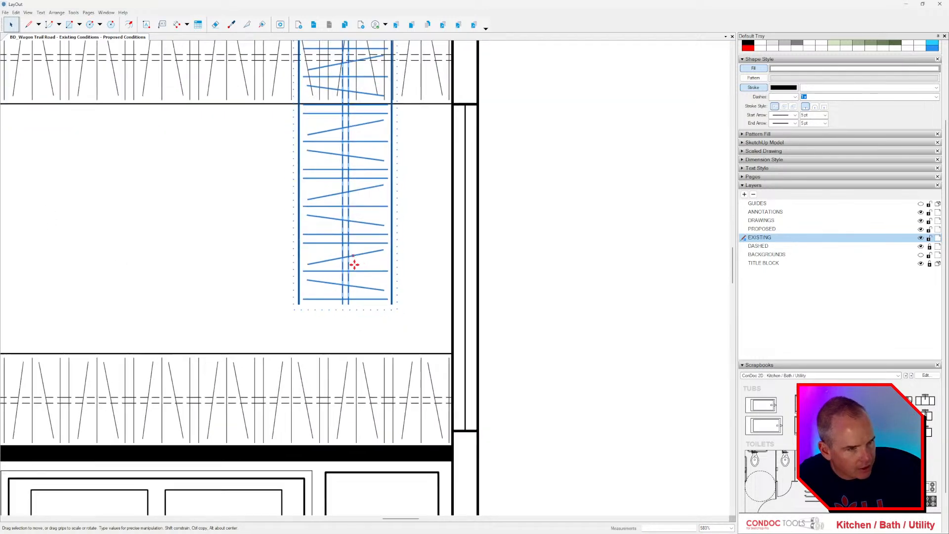
scroll(354, 265, "down", 3)
scroll(374, 300, "up", 2)
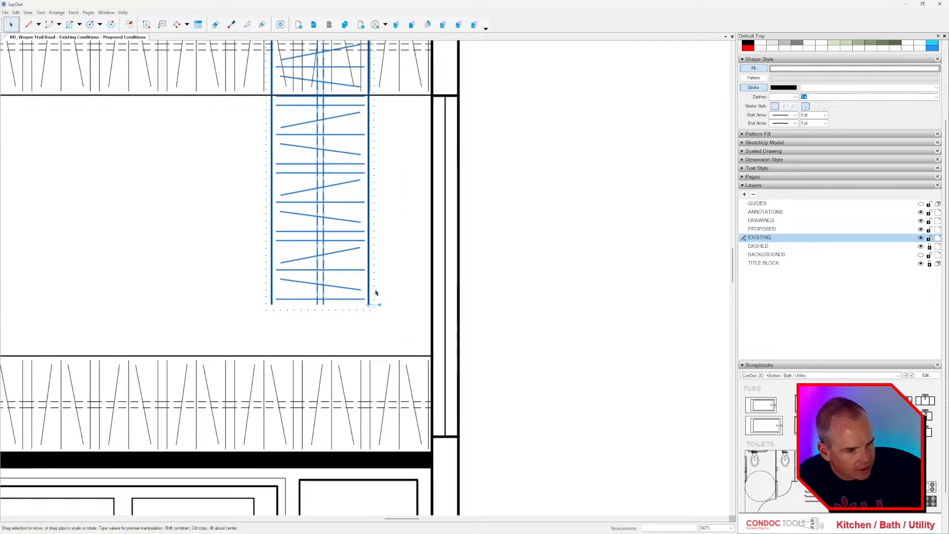
left_click_drag(367, 282, 431, 357)
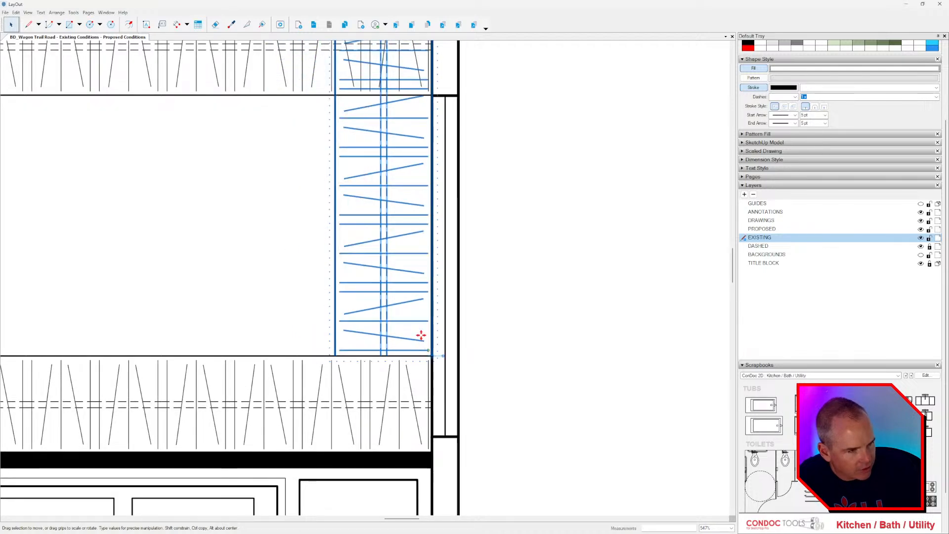
Open the vertical hanging rail group and delete its upper segments that extend beyond the closet.
scroll(421, 335, "down", 4)
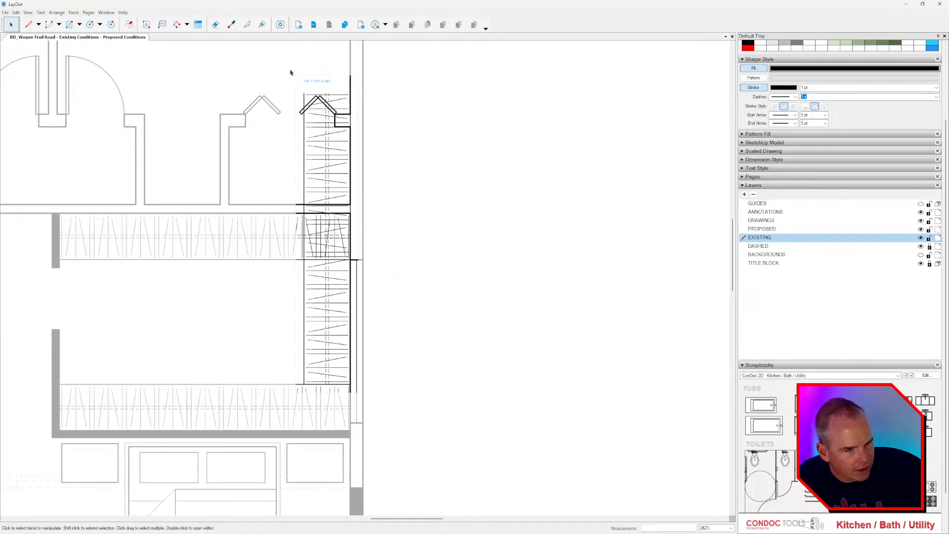
mouse_move(285, 67)
left_mouse_down()
mouse_move(427, 263)
mouse_move(429, 237)
left_mouse_up()
key("Delete")
Scale the remaining vertical rail segments so their upper end meets the upper hanging rail's front line.
mouse_move(443, 157)
left_mouse_down()
mouse_move(278, 297)
mouse_move(249, 379)
left_mouse_up()
scroll(341, 278, "up", 1)
scroll(351, 261, "up", 2)
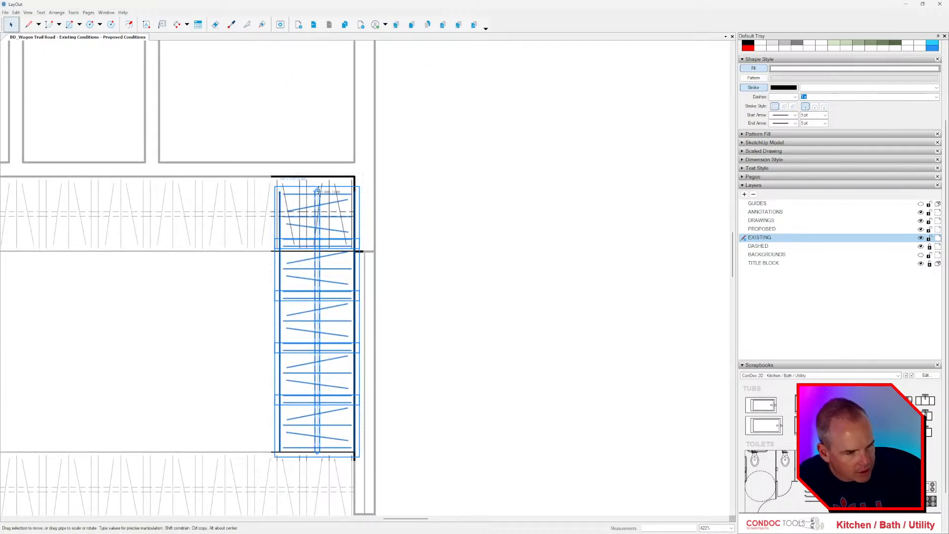
left_click_drag(317, 190, 354, 252)
key("Escape")
scroll(354, 251, "down", 6)
key("Escape")
middle_click_drag(361, 258, 474, 242)
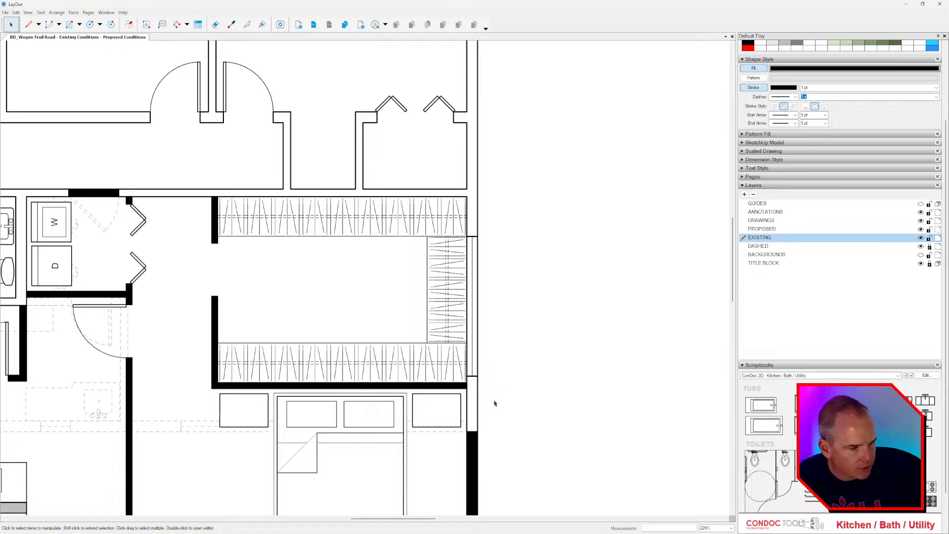
Look over the furnished floor plan, from the walk-in closet to the bedroom's lower exterior wall.
scroll(494, 389, "down", 4)
scroll(478, 243, "up", 2)
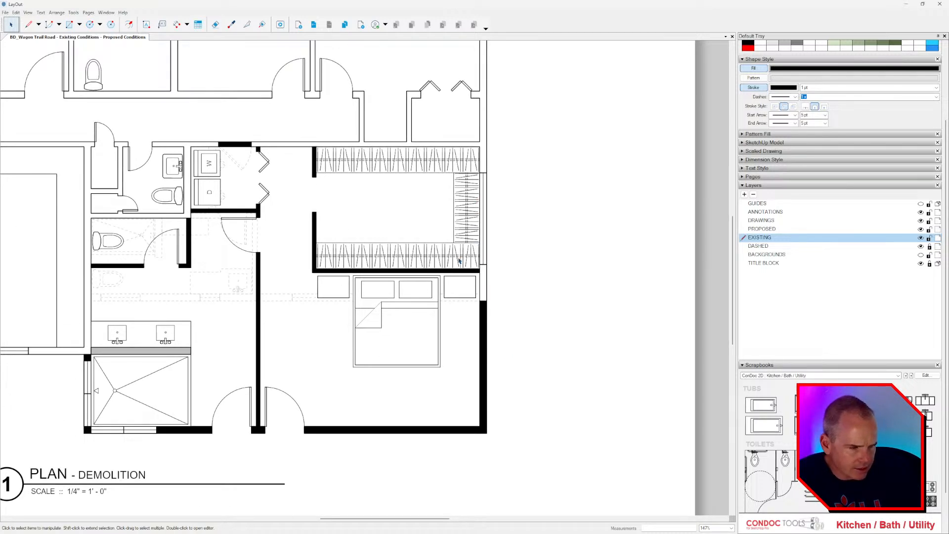
middle_click_drag(448, 382, 449, 364)
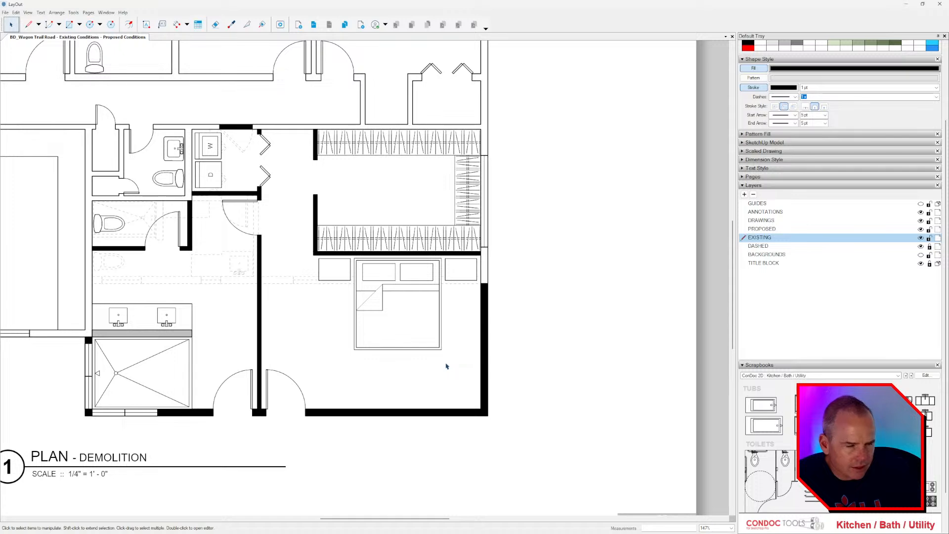
scroll(395, 329, "down", 3)
scroll(437, 299, "up", 2)
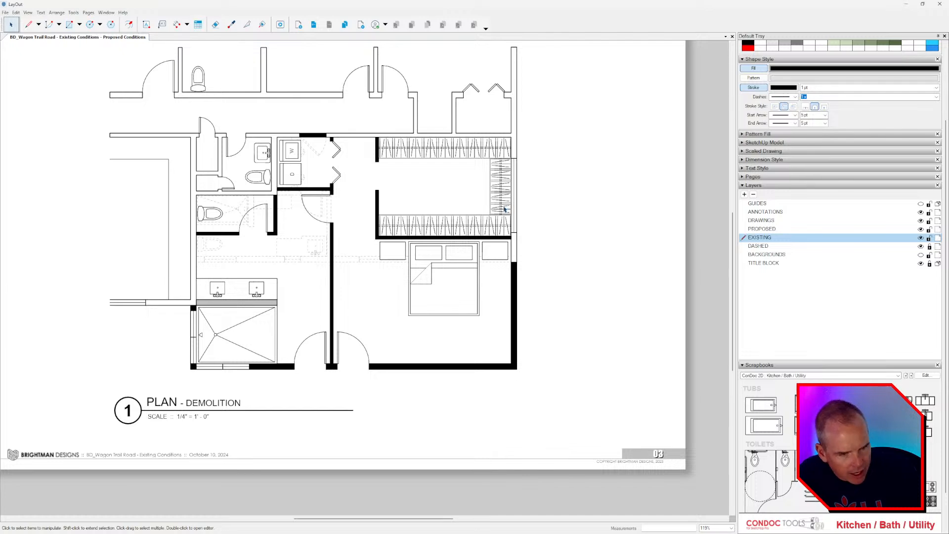
middle_click_drag(289, 248, 274, 263)
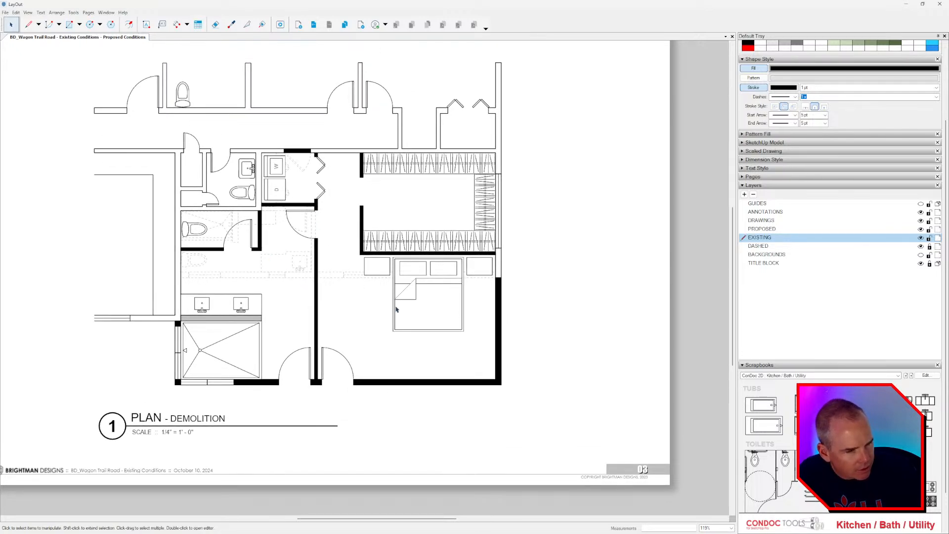
scroll(396, 310, "up", 3)
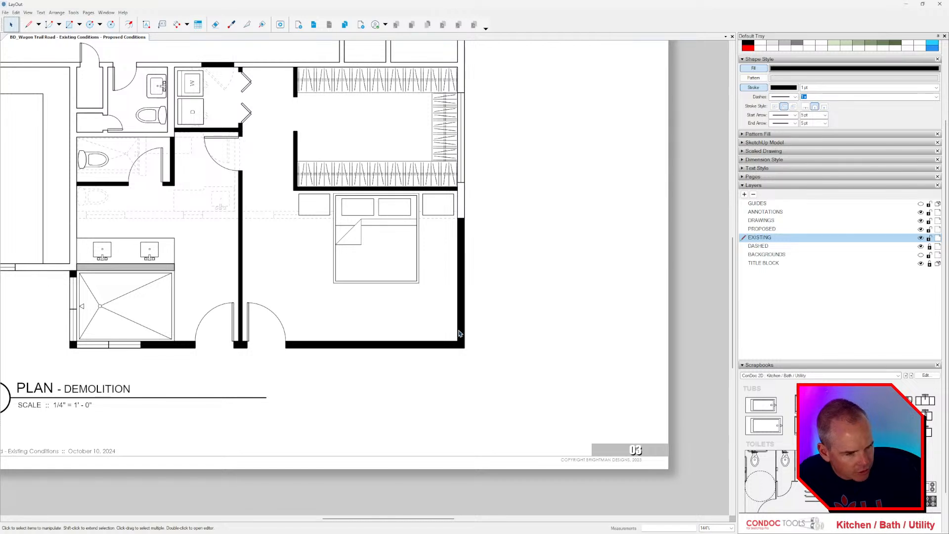
scroll(460, 334, "up", 2)
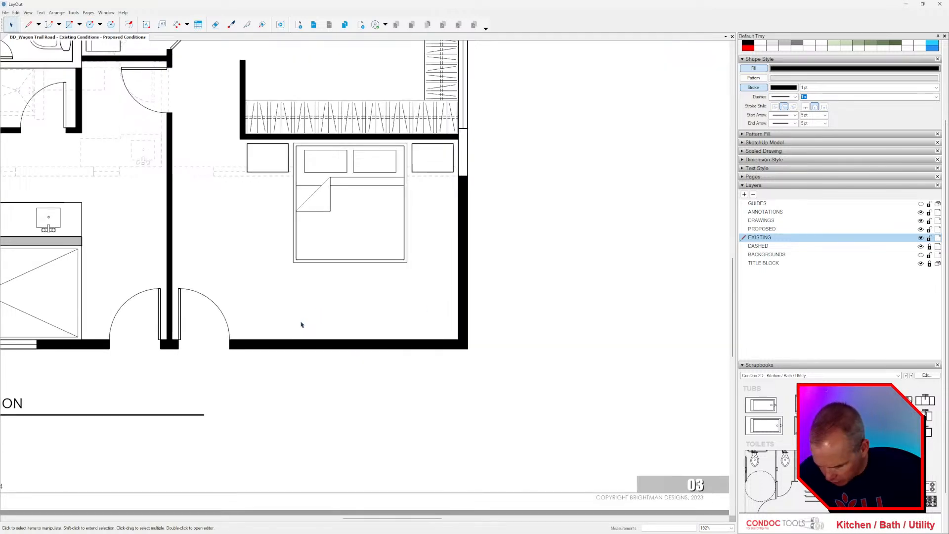
Draw a black filled rectangle centered on the foot of the bed and move it onto the bedroom's lower exterior wall.
key("r")
scroll(301, 324, "up", 1)
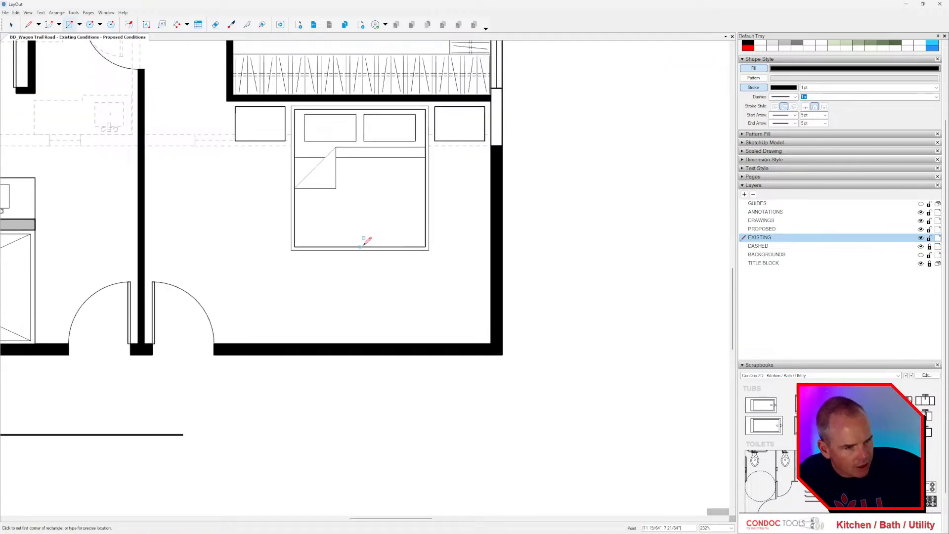
left_click(360, 247)
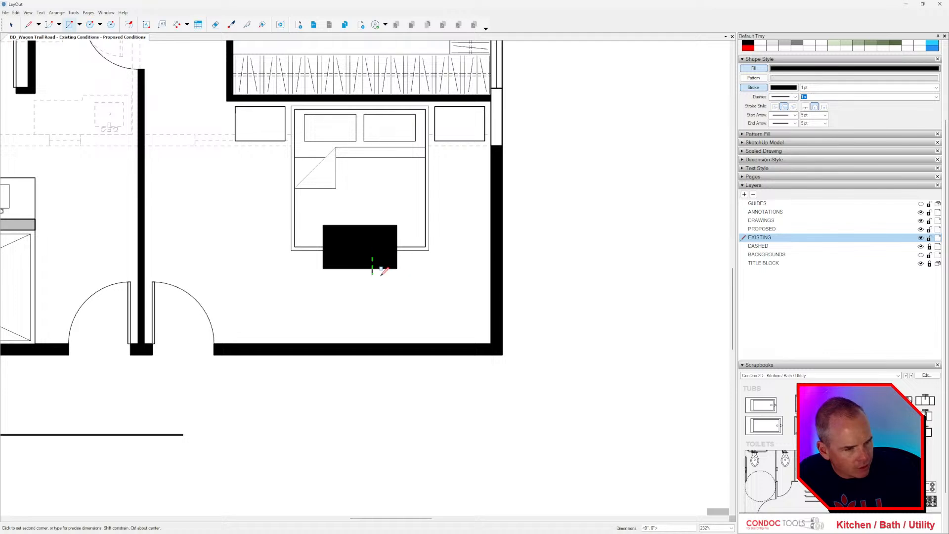
left_click(381, 271)
key("space")
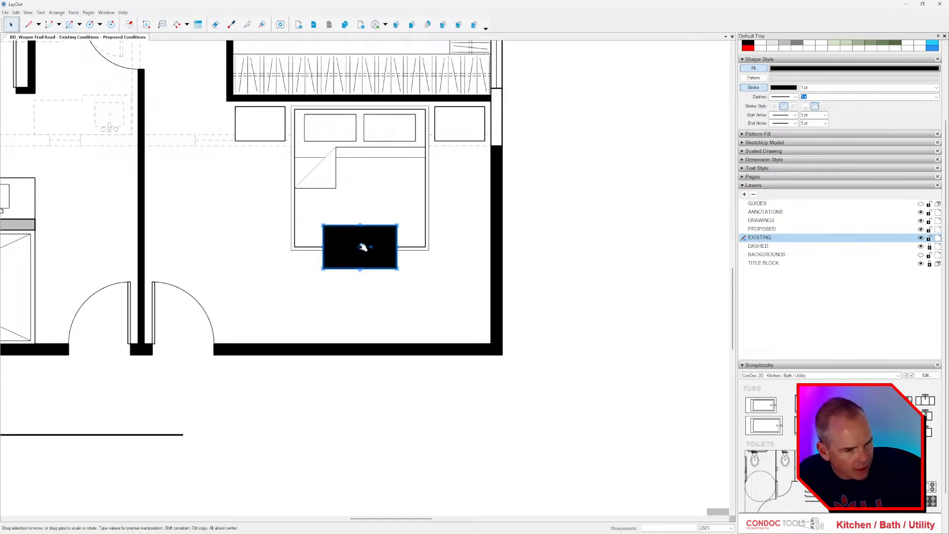
left_click_drag(366, 258, 378, 361)
scroll(424, 377, "down", 3)
scroll(409, 311, "up", 3)
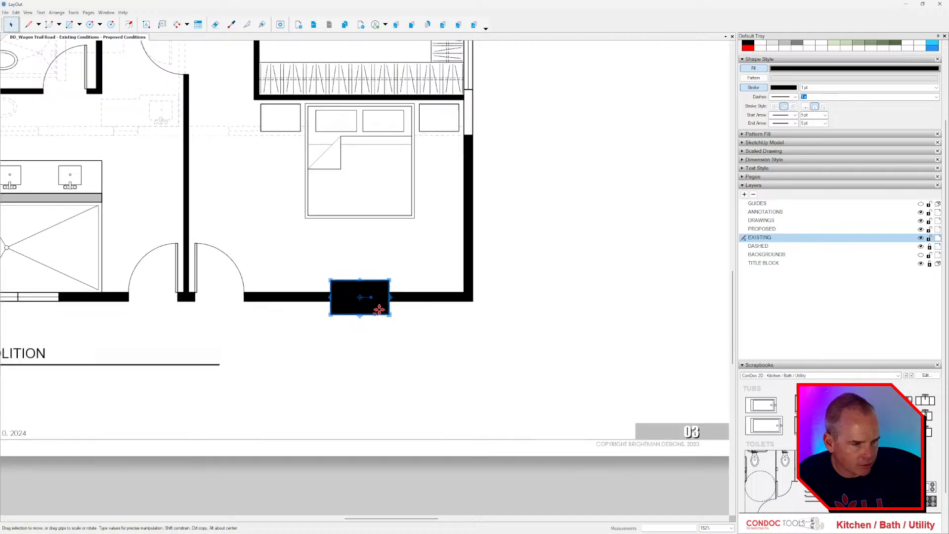
Scale the black rectangle symmetrically about its centre to a total width of 5'.
key("alt")
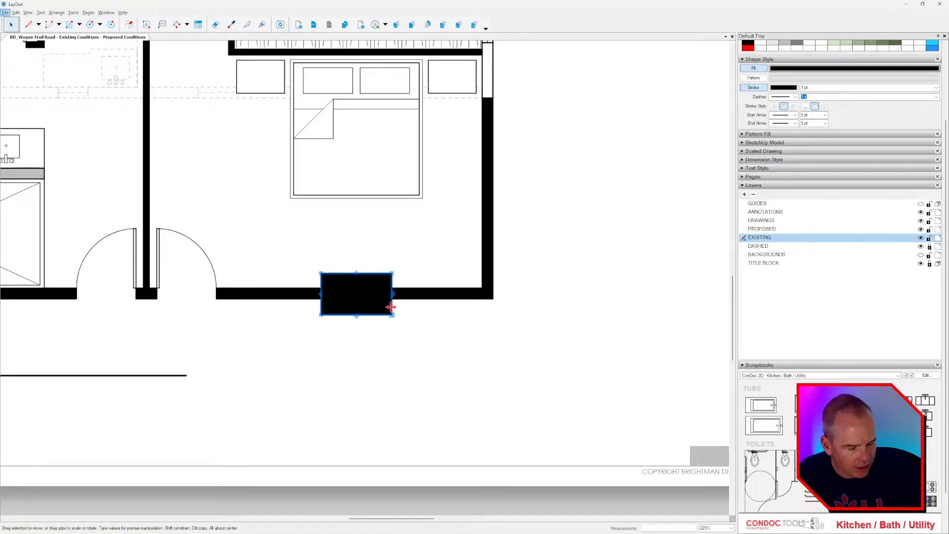
key("Delete")
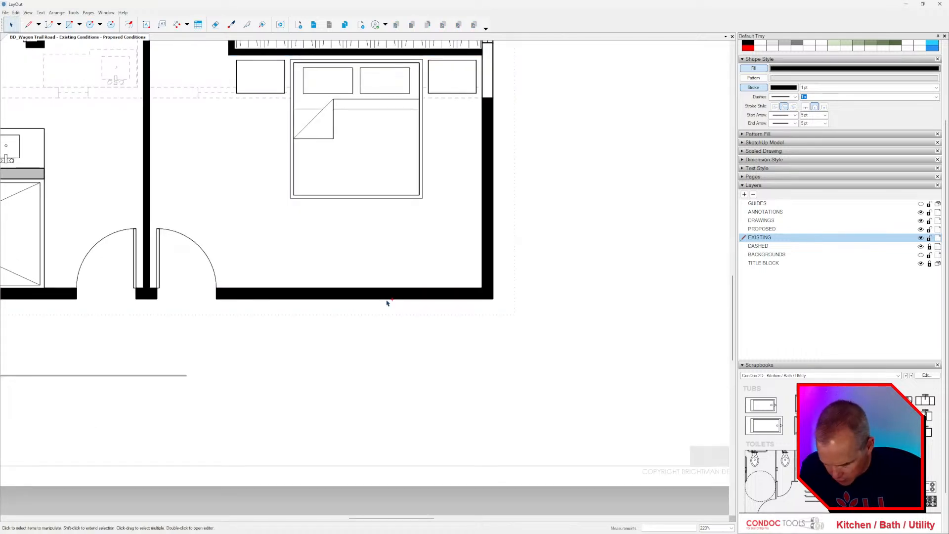
key("ctrl+z")
left_click_drag(393, 294, 425, 293, "alt")
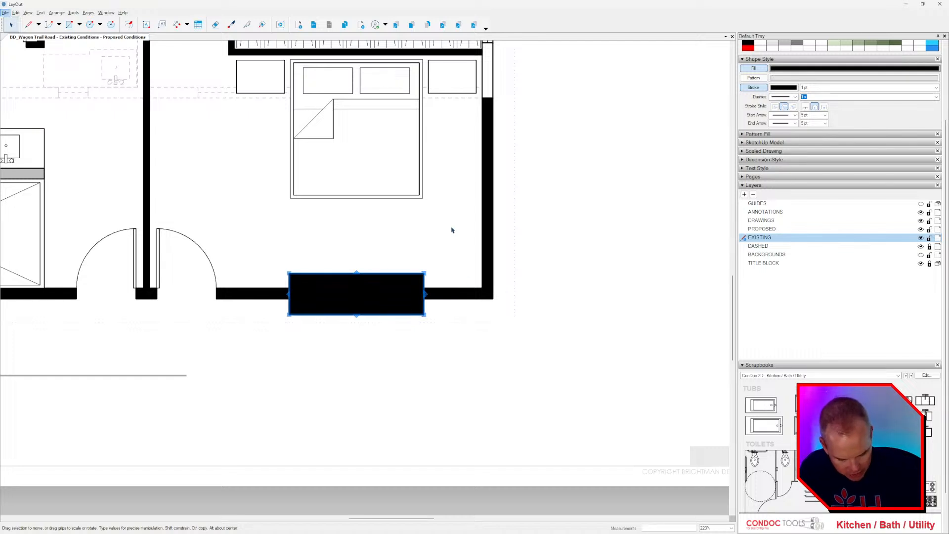
key("Return")
key("Escape")
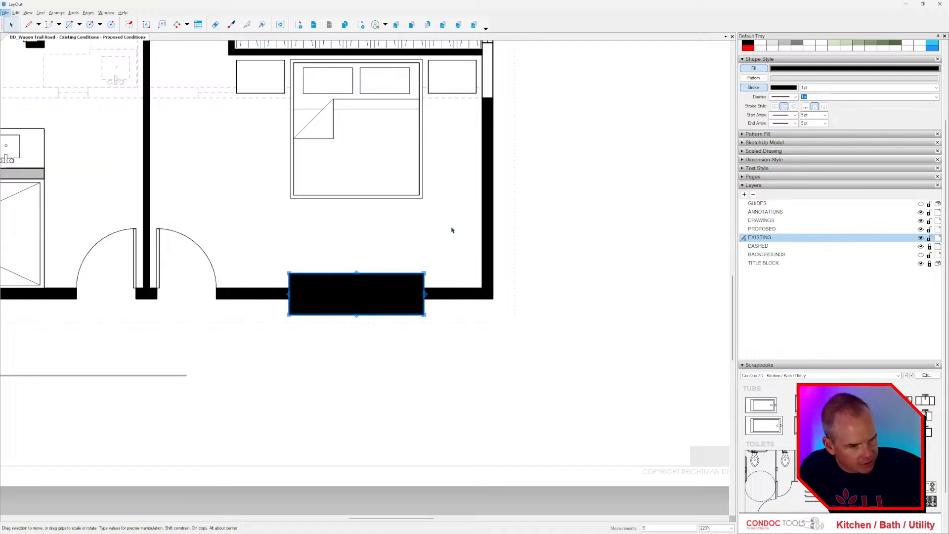
key("Return")
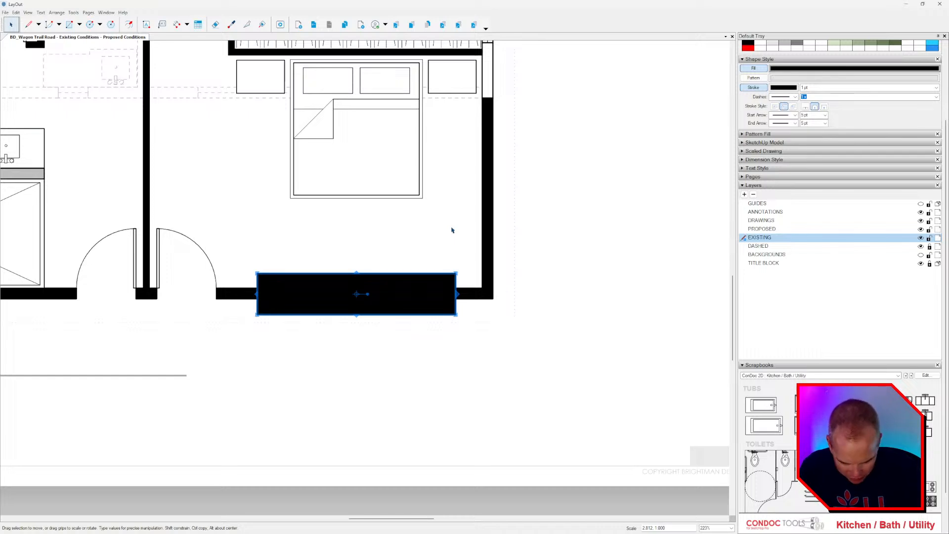
key("Return")
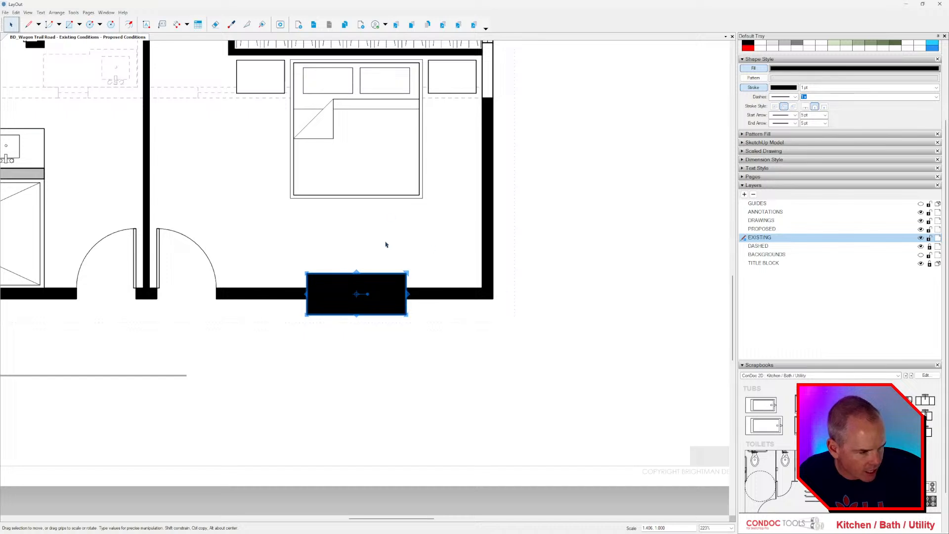
Check the black rectangle's width along its upper edge with a temporary line.
key("l")
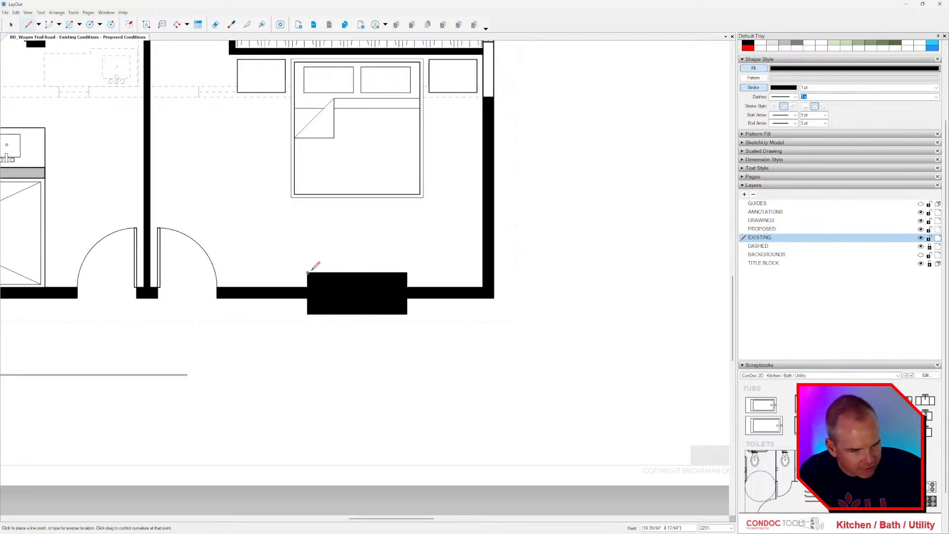
left_click(308, 272)
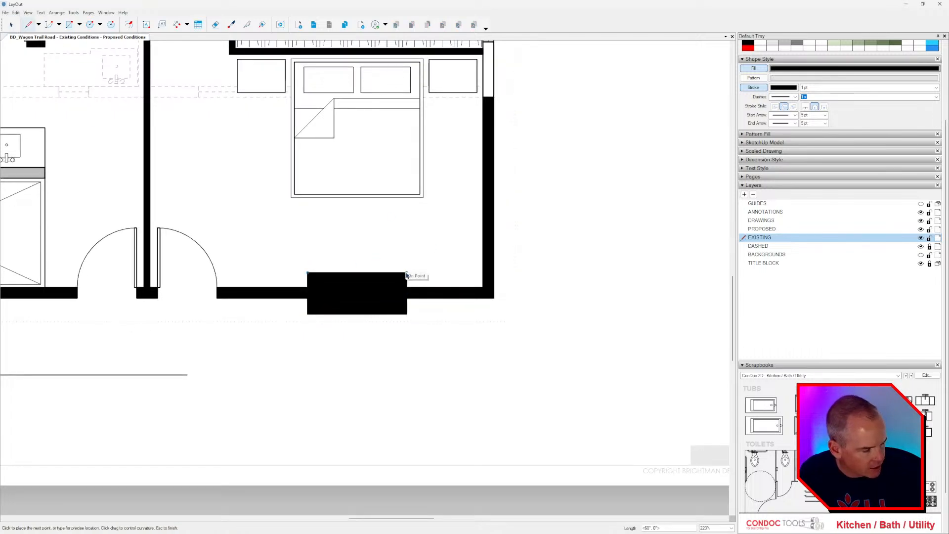
key("space")
Switch the scrapbook to the ConDoc 2D Building Elements page.
scroll(406, 273, "down", 2)
middle_click_drag(406, 273, 392, 296)
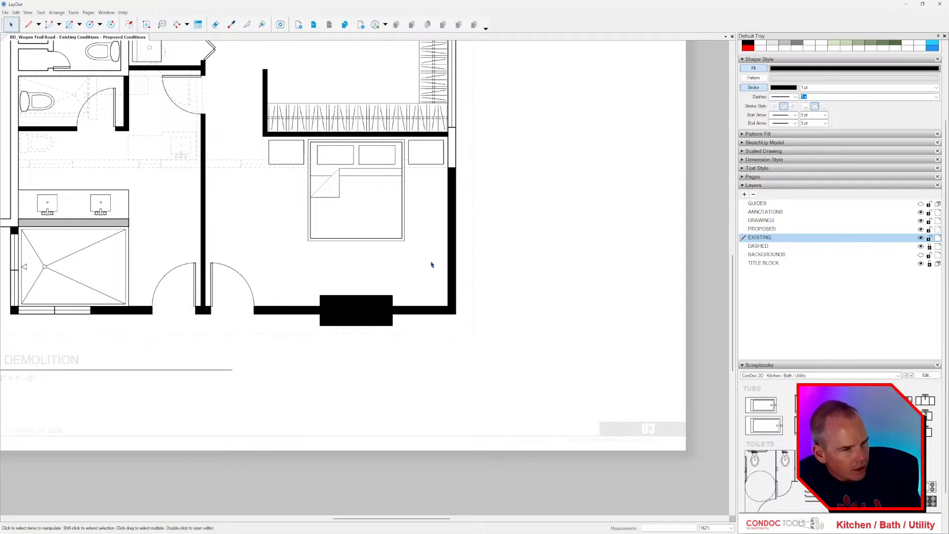
scroll(915, 338, "down", 2)
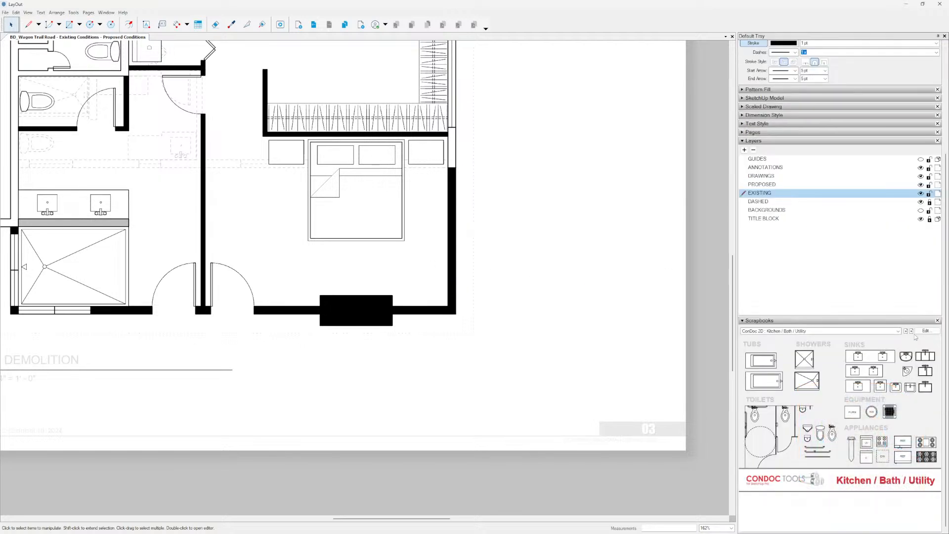
left_click(907, 333)
left_click(907, 333)
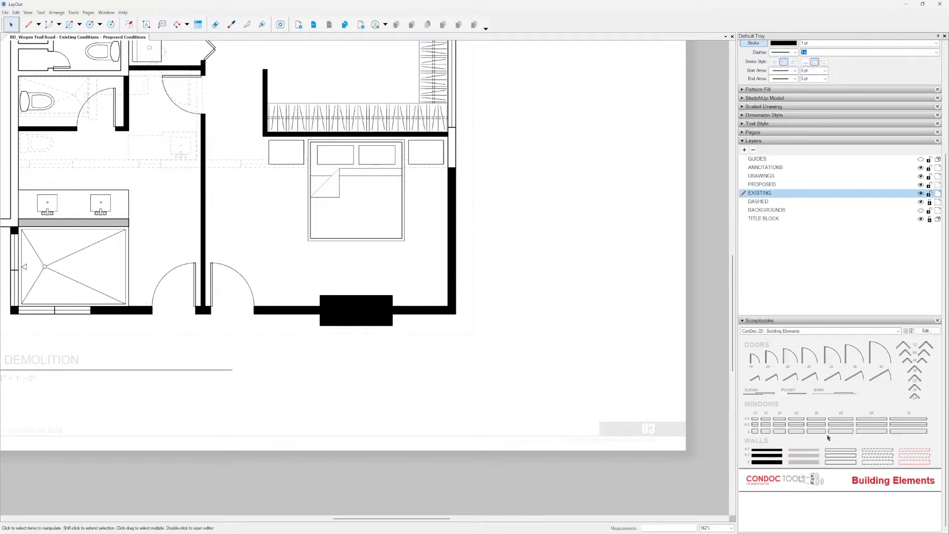
scroll(470, 327, "up", 2)
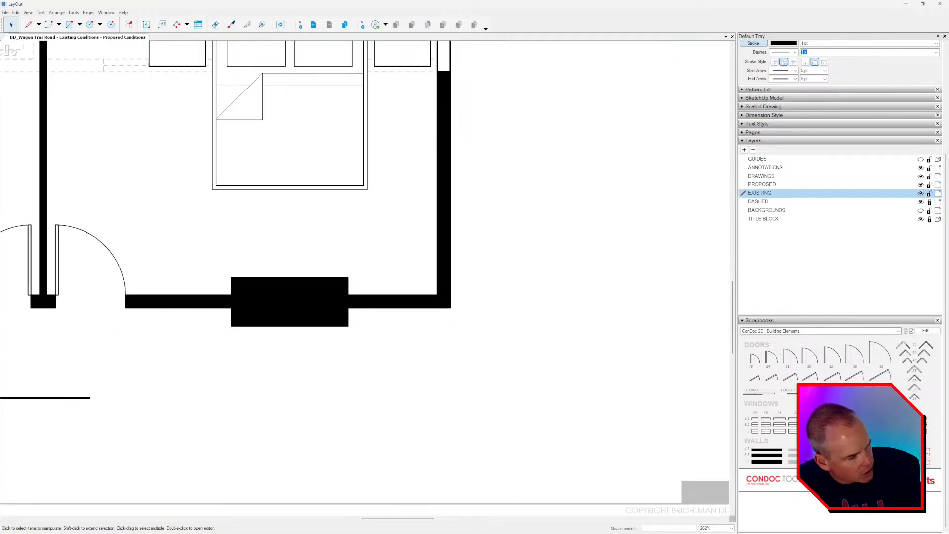
Place a 36-inch scrapbook window on the lower exterior wall between the black rectangle and the bedroom's outer corner.
left_click(821, 423)
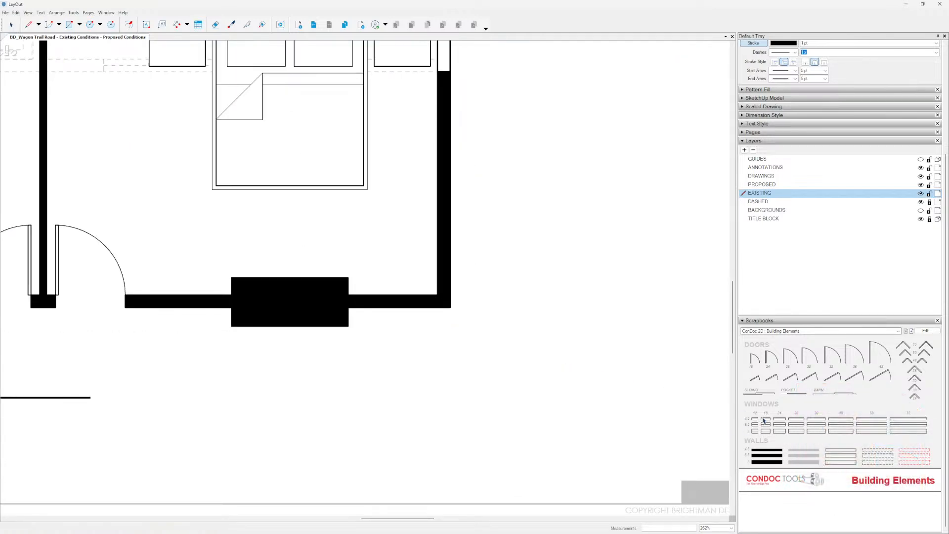
scroll(448, 322, "up", 1)
left_click(409, 298)
key("space")
scroll(408, 299, "up", 4)
left_click(402, 302)
scroll(402, 302, "up", 1)
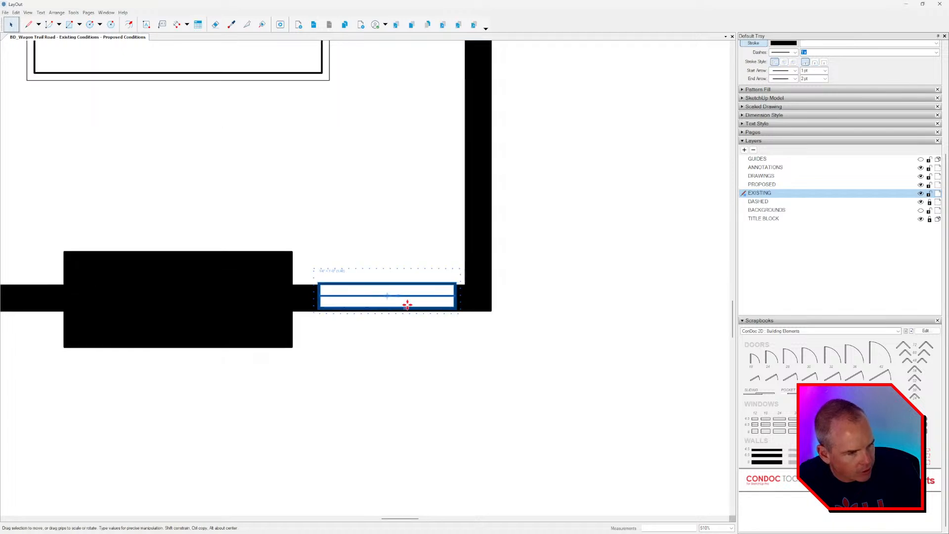
Move the window along the lower wall so its upper end corner meets the room's inside wall corner.
scroll(447, 296, "up", 2)
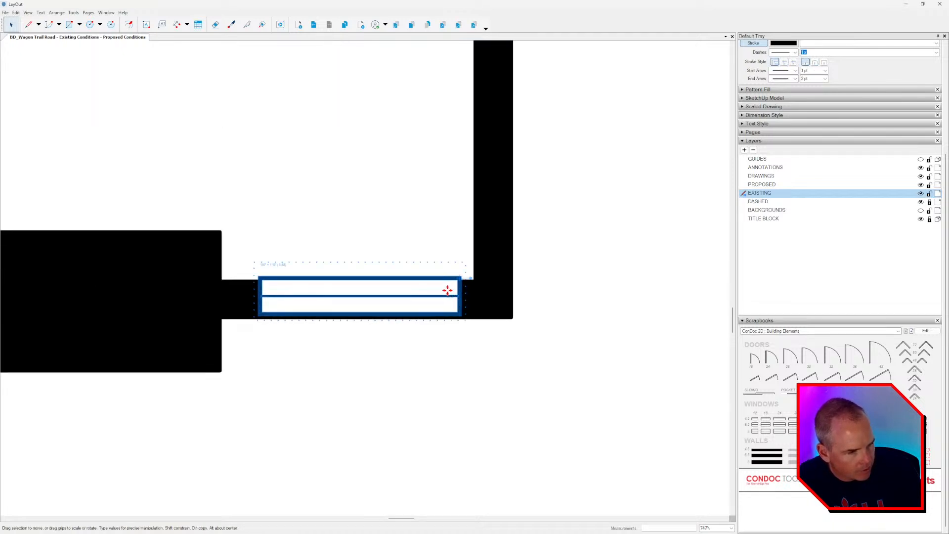
left_click_drag(459, 279, 474, 280)
scroll(494, 307, "down", 1)
middle_click_drag(496, 304, 451, 329)
Create a copy of the window rotated 90 degrees and move it into the adjoining exterior side wall at the corner.
scroll(450, 332, "up", 2)
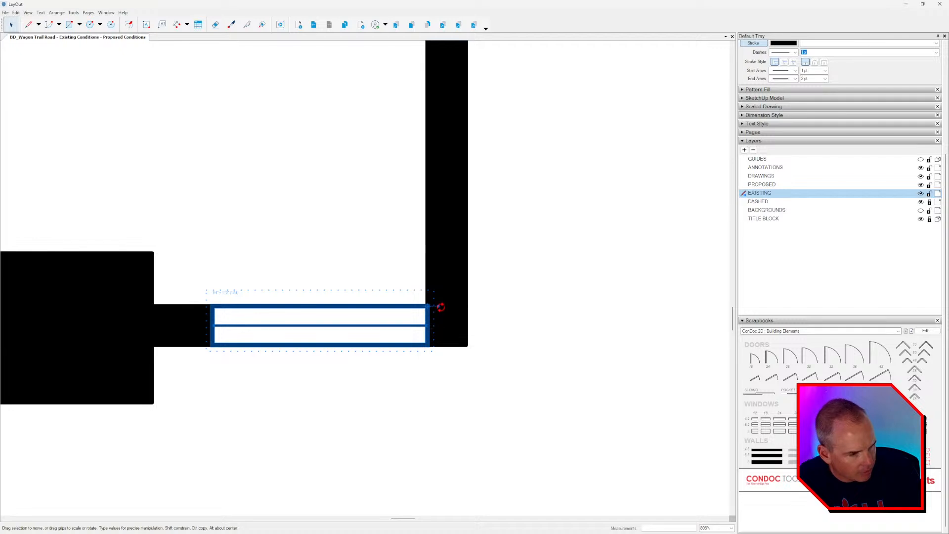
left_click_drag(439, 310, 429, 346)
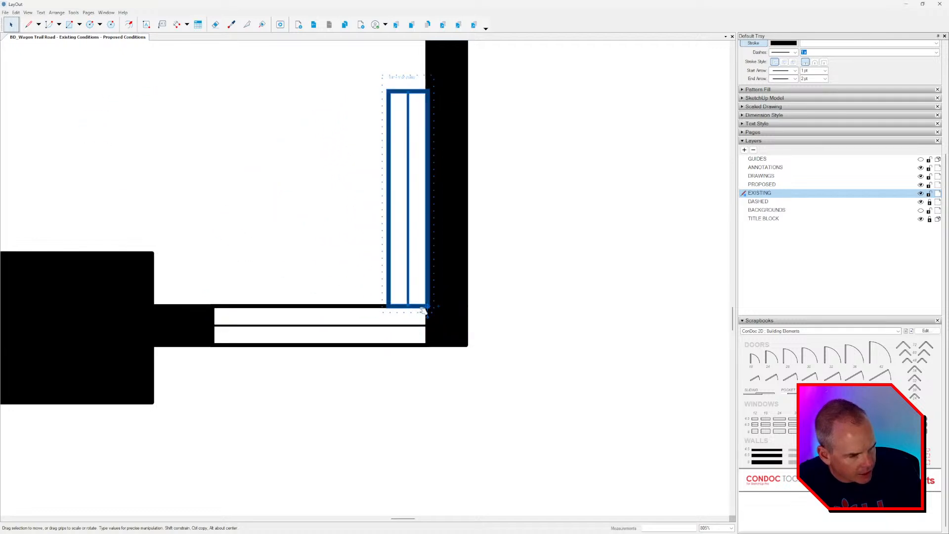
left_click_drag(443, 305, 461, 310)
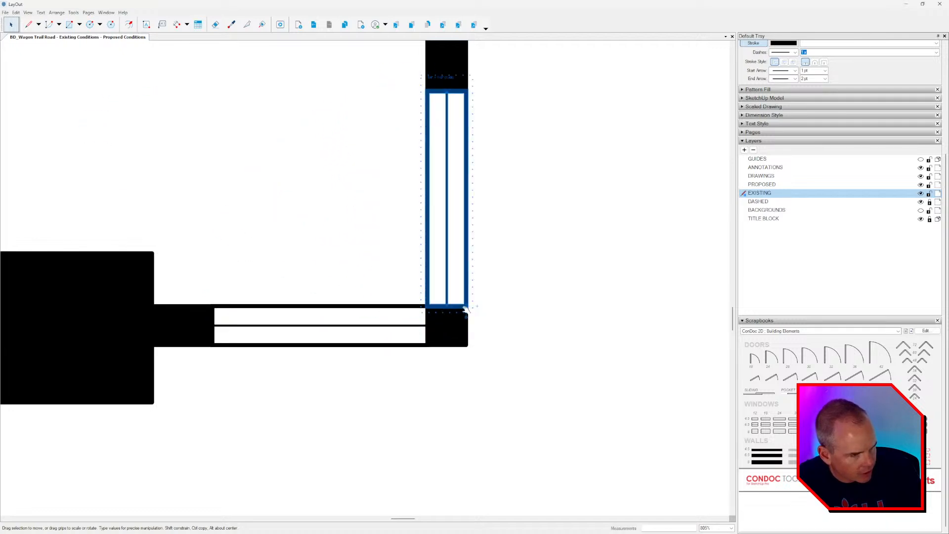
Copy the vertical window directly above itself in the exterior side wall to form a pair.
scroll(465, 316, "down", 2)
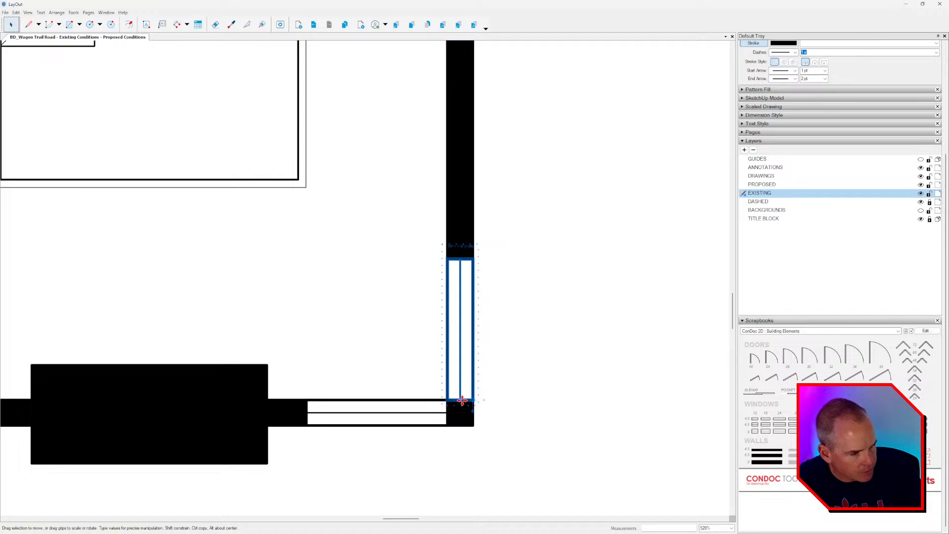
left_click_drag(464, 388, 462, 263)
scroll(465, 281, "down", 8)
middle_click_drag(519, 308, 625, 311)
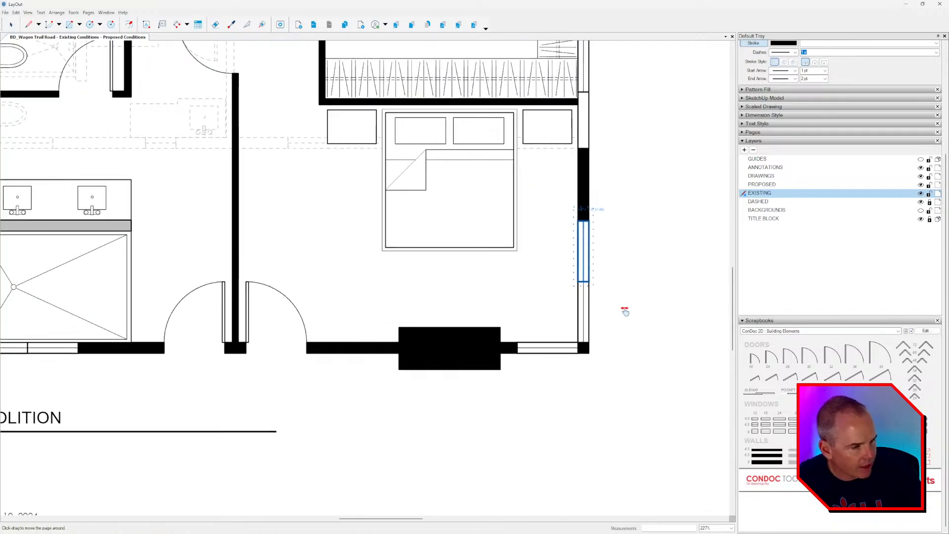
Open the lower wall window's group and select its contents, with the pivot at the midpoint of the black rectangle's upper edge.
left_click(549, 348)
scroll(551, 358, "up", 2)
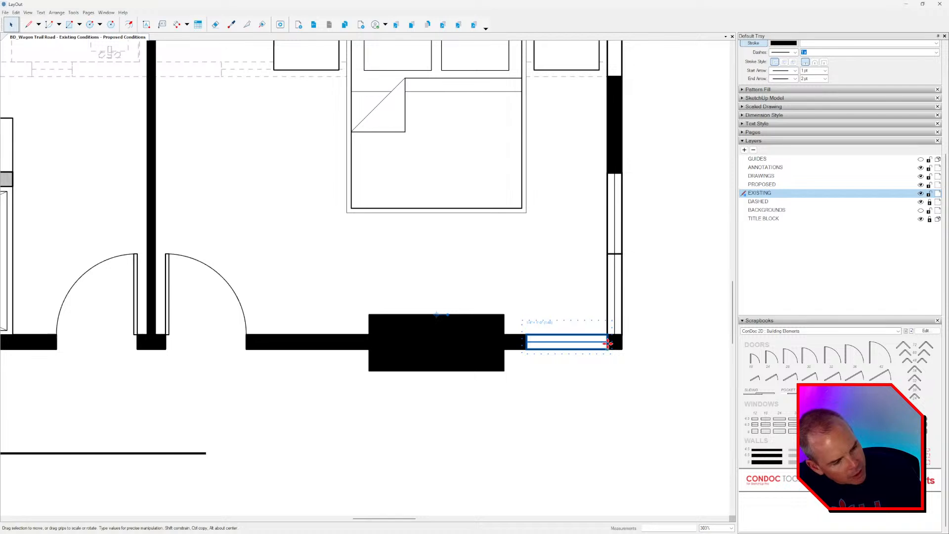
scroll(613, 345, "up", 2)
key("alt")
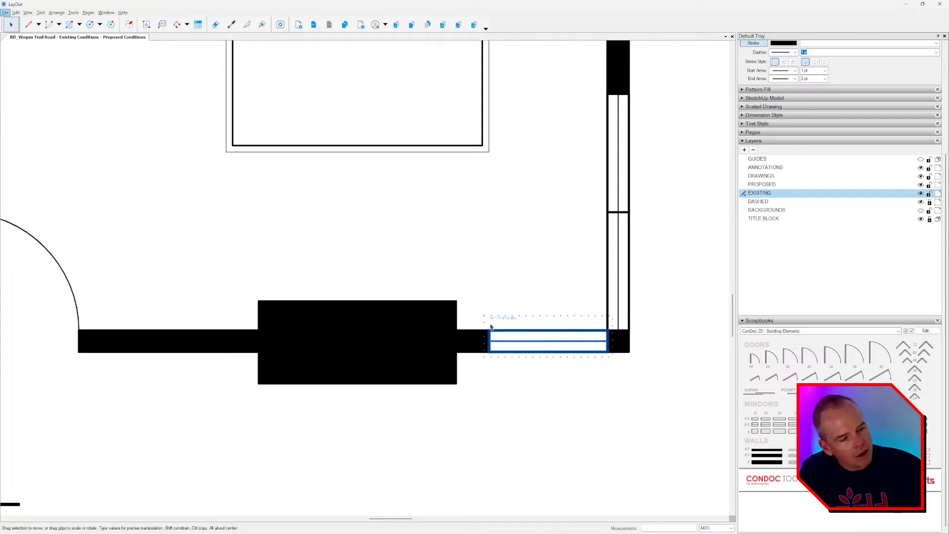
double_click(502, 344)
left_click_drag(681, 236, 480, 403)
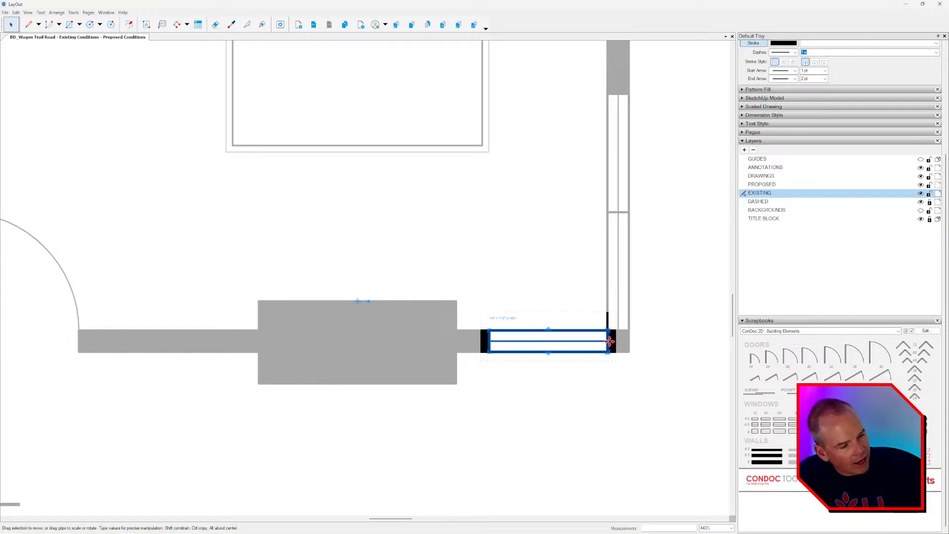
Create a mirrored copy of the window on the opposite side of the black rectangle with a scale of -1, 1.
scroll(610, 342, "up", 2)
left_click_drag(608, 342, 89, 379)
scroll(469, 355, "down", 2, "alt")
scroll(205, 363, "down", 2, "alt")
scroll(594, 396, "down", 2, "alt")
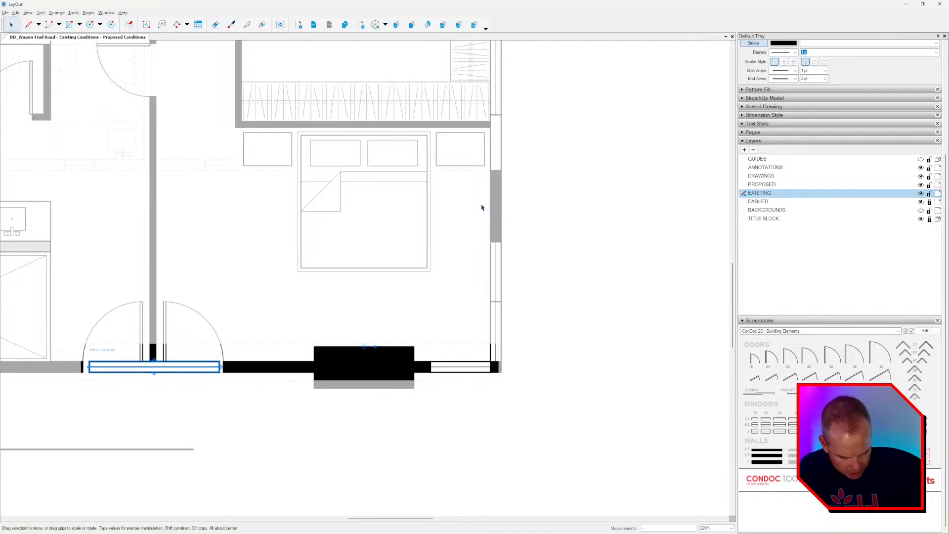
key("ctrl+z")
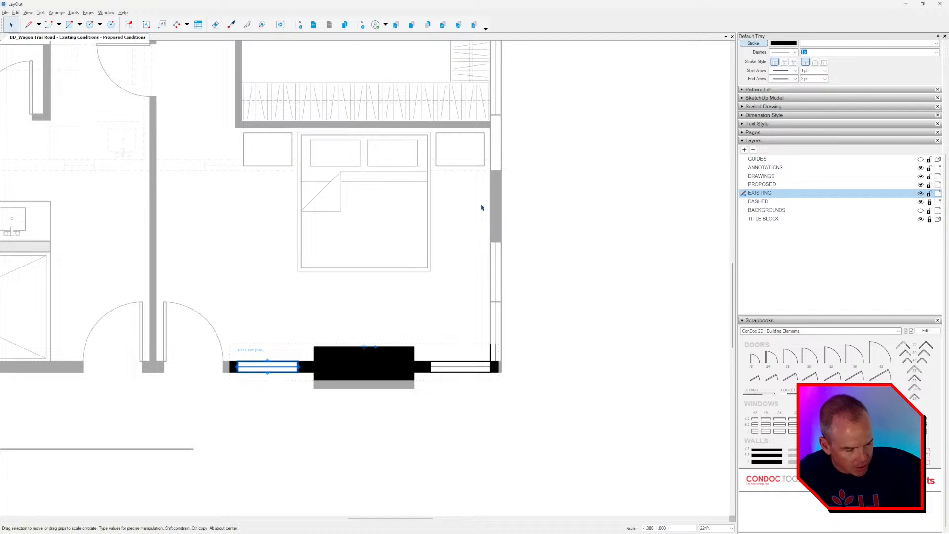
Examine the bedroom's exterior walls and browse the Dining, Living Room, Kitchen / Bath / Utility and Details scrapbooks.
left_click(469, 212)
scroll(469, 312, "down", 3)
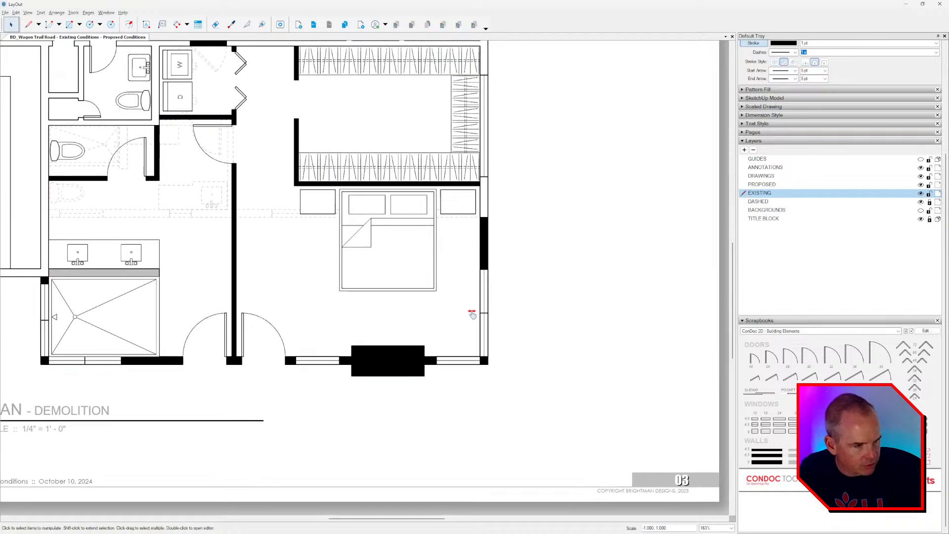
middle_click_drag(470, 313, 539, 317)
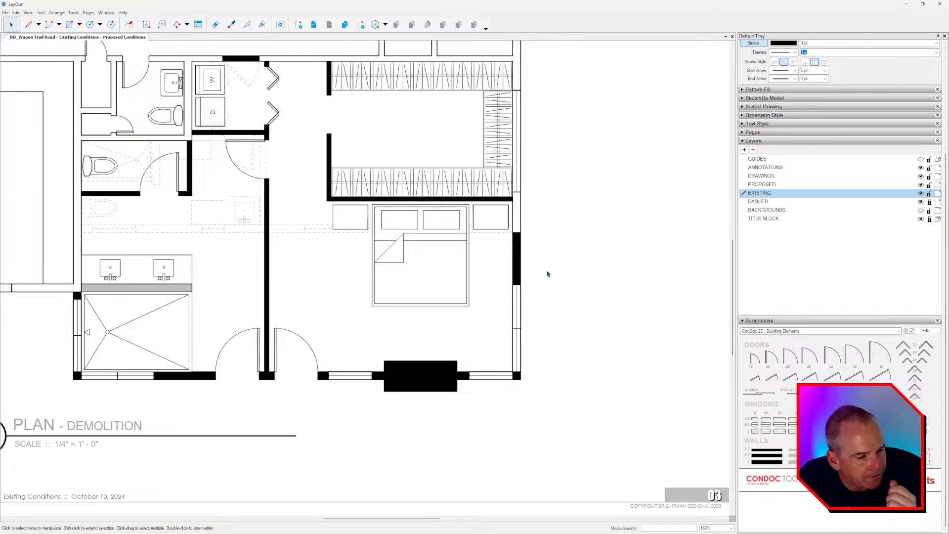
scroll(435, 391, "up", 3)
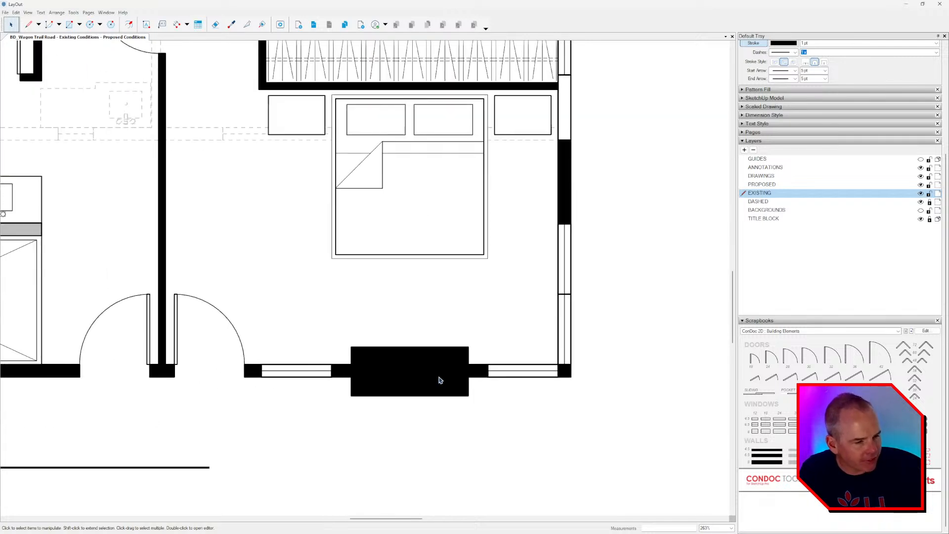
left_click(911, 331)
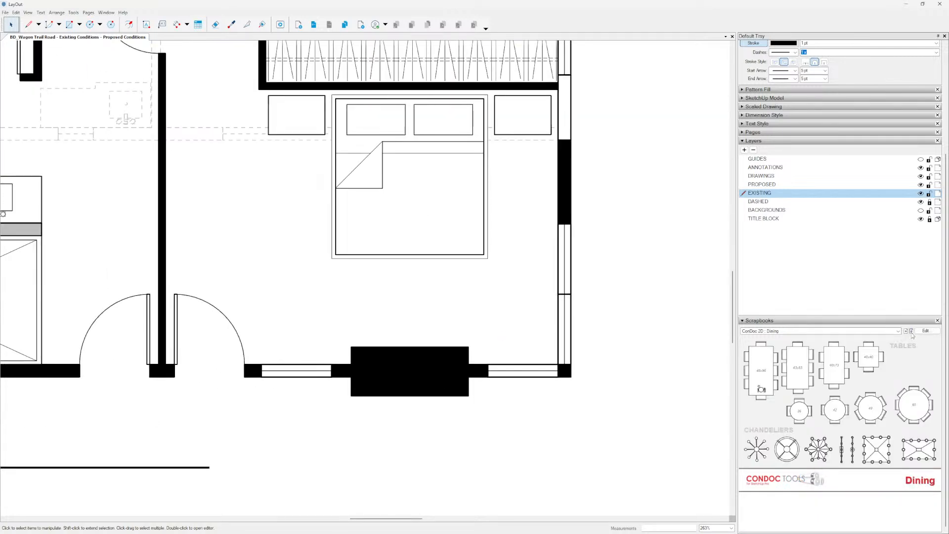
left_click(912, 331)
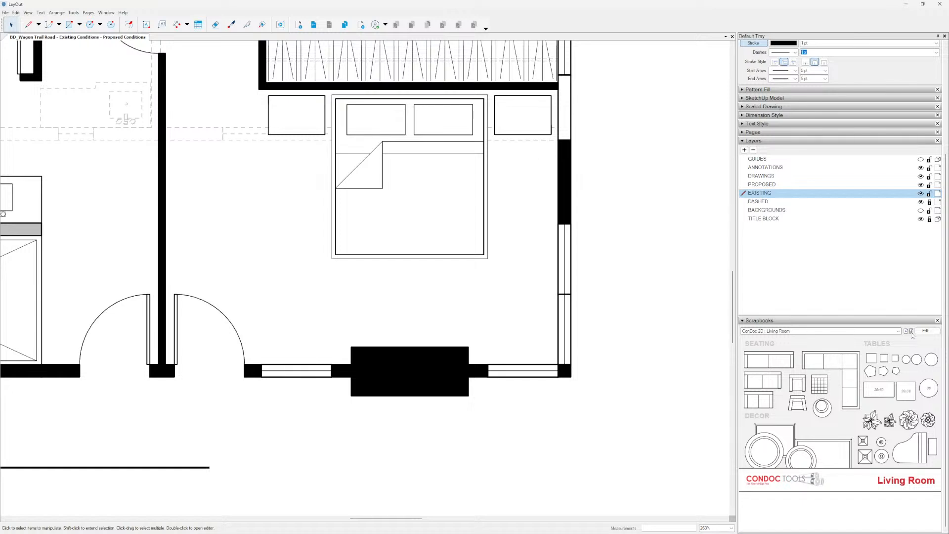
left_click(911, 331)
left_click(912, 331)
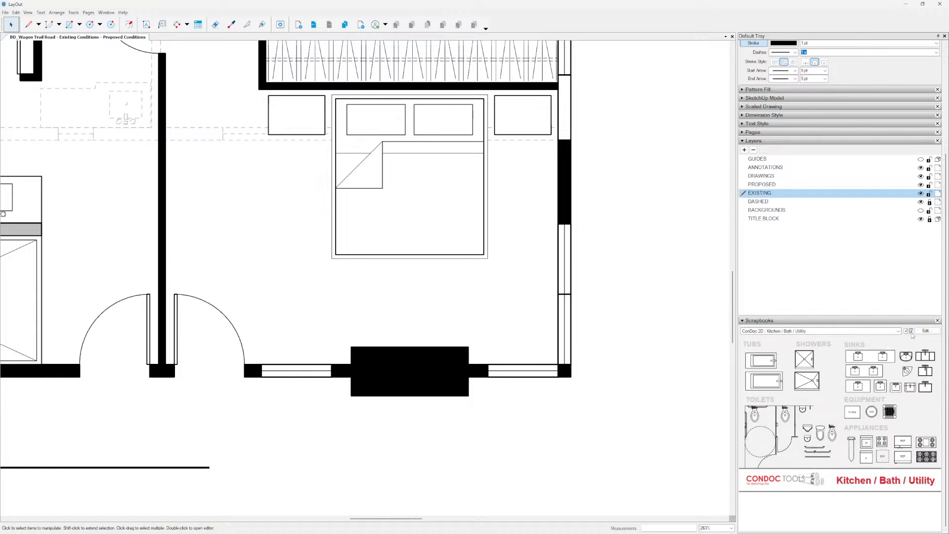
left_click(911, 331)
scroll(475, 417, "up", 2)
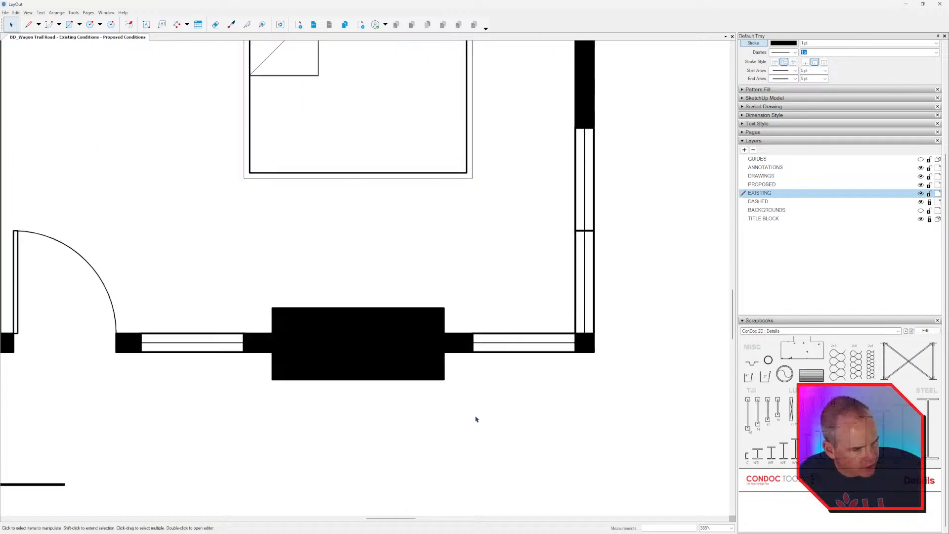
Draw a white-filled rectangle with a 1 pt black outline from corner to corner over the black wall block.
left_click(388, 362)
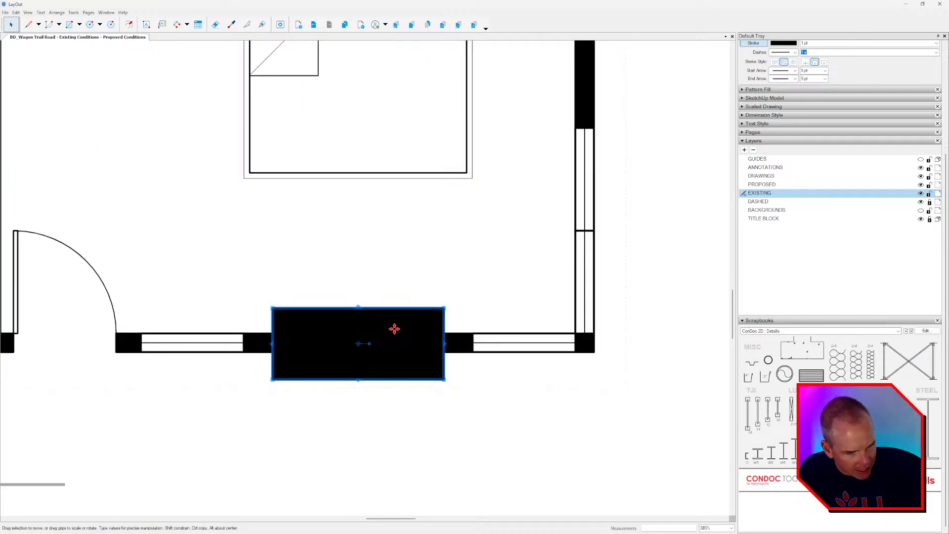
scroll(434, 326, "up", 1)
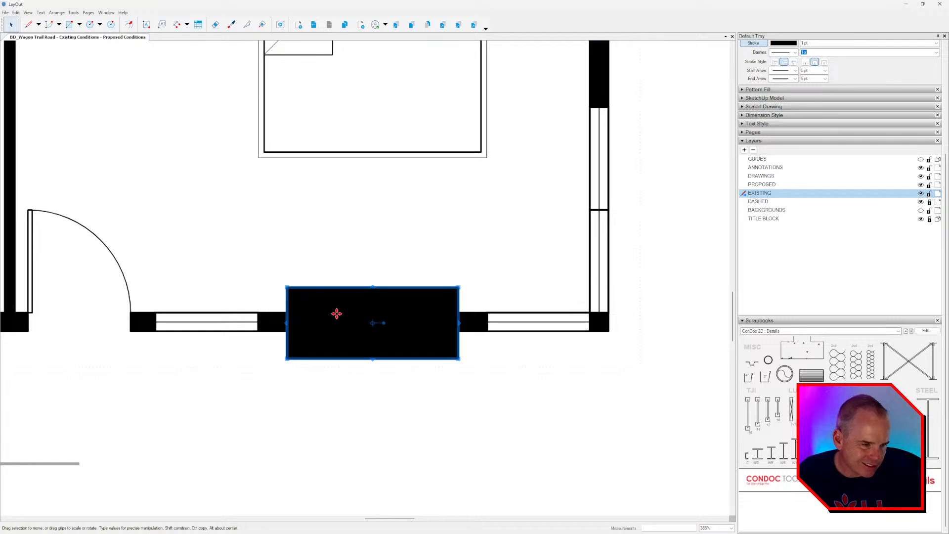
scroll(343, 314, "up", 1)
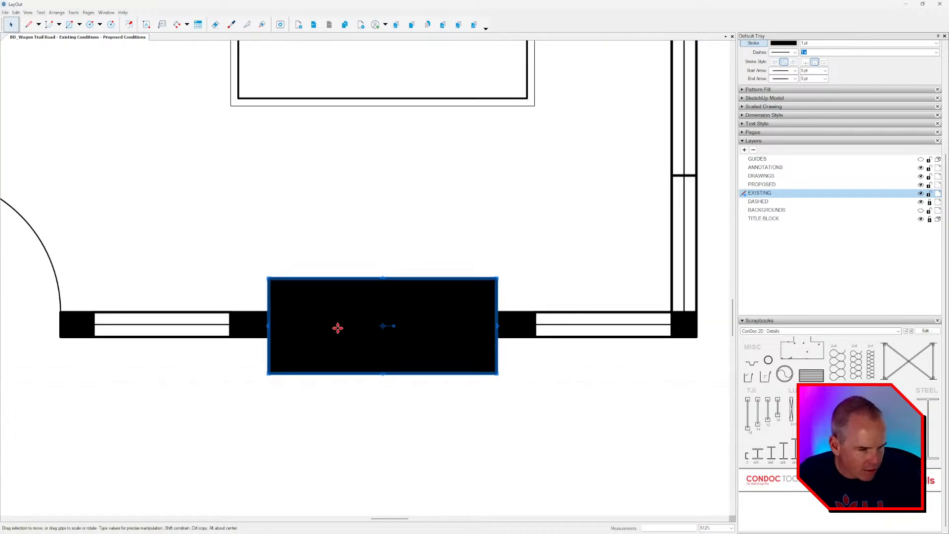
key("s")
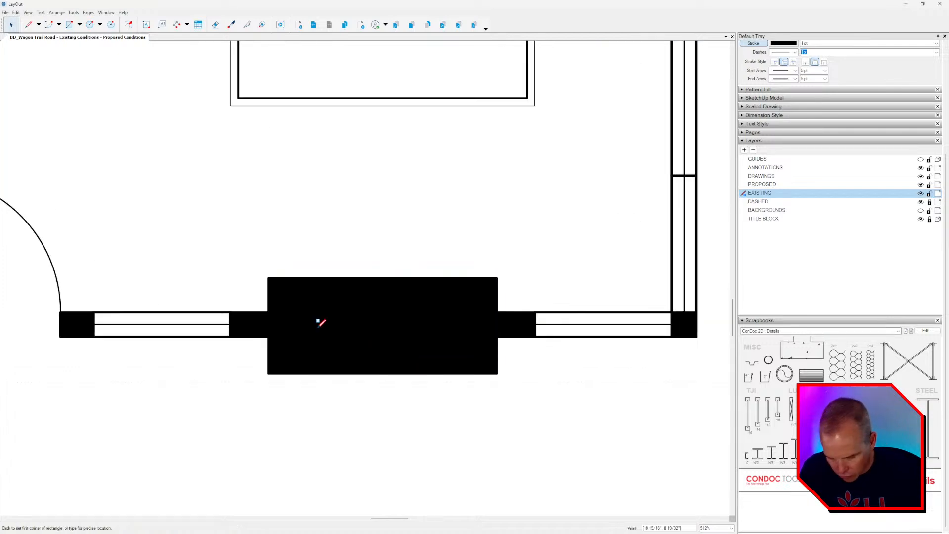
key("r")
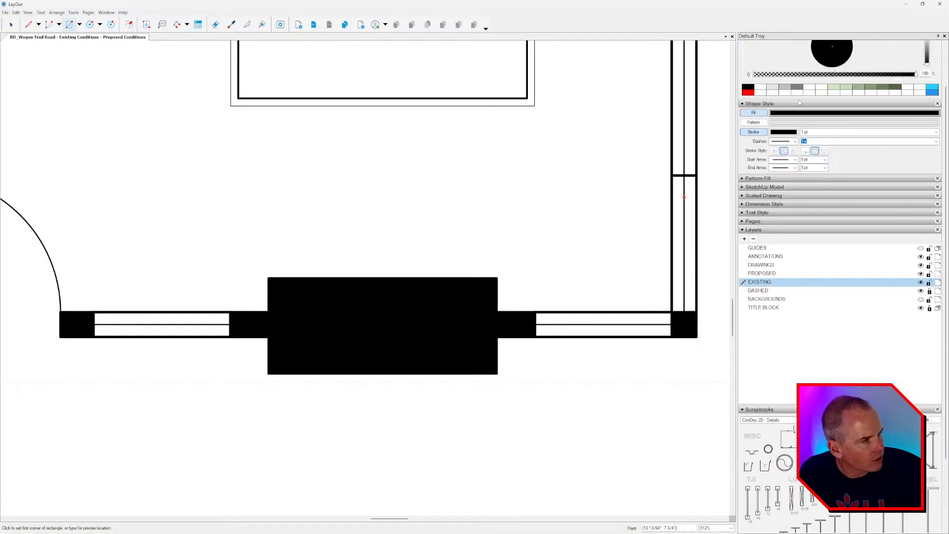
left_click(789, 93)
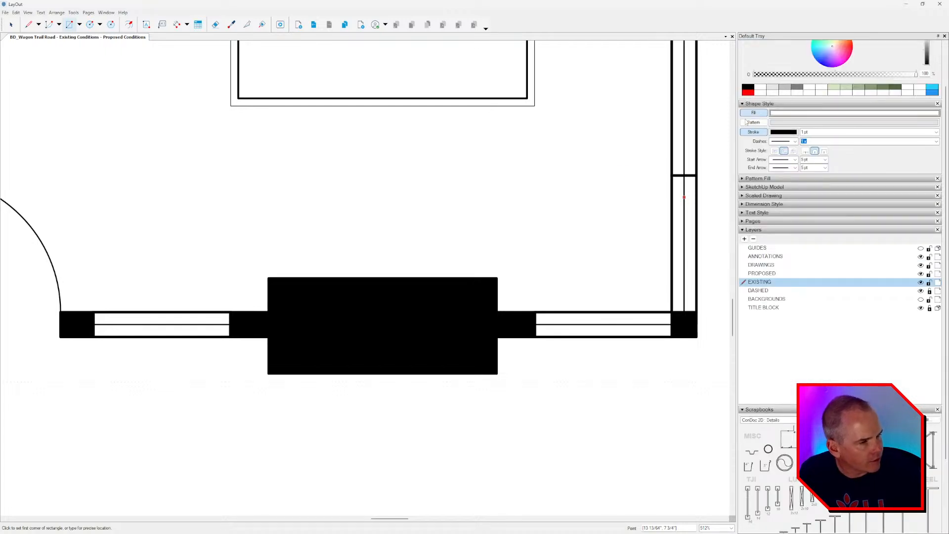
left_click(310, 279)
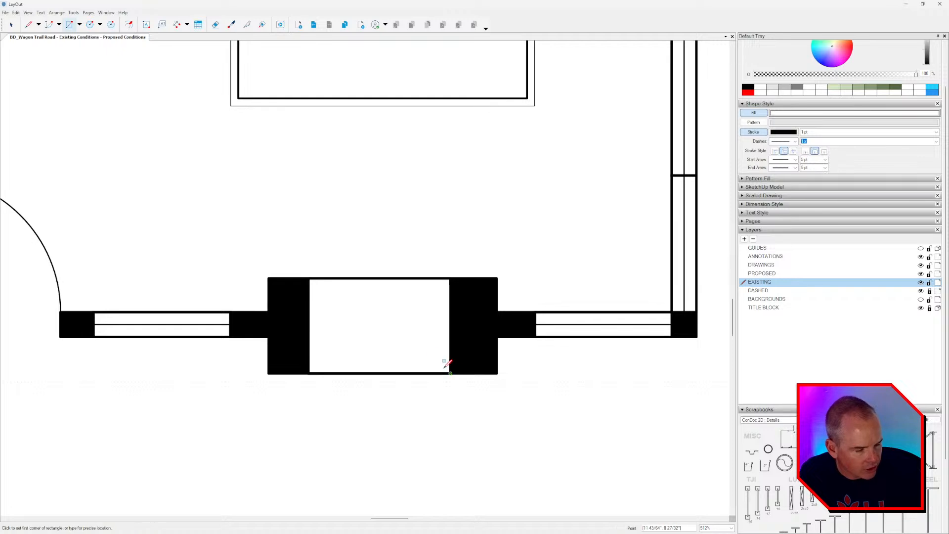
key("Escape")
left_click(269, 279)
left_click(497, 373)
key("space")
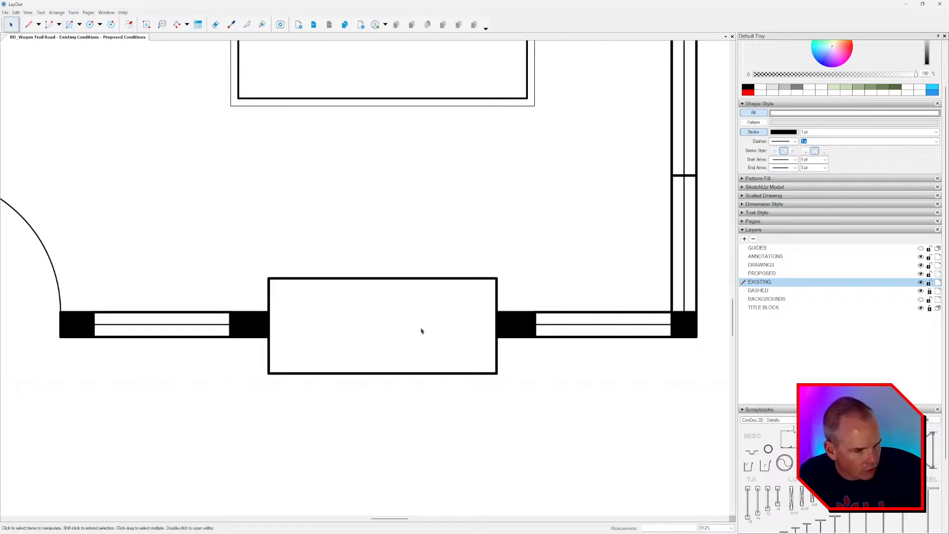
Narrow the white rectangle symmetrically about its centre, leaving equal black piers on both sides of the wall block.
left_click(473, 328)
left_click_drag(496, 326, 451, 325)
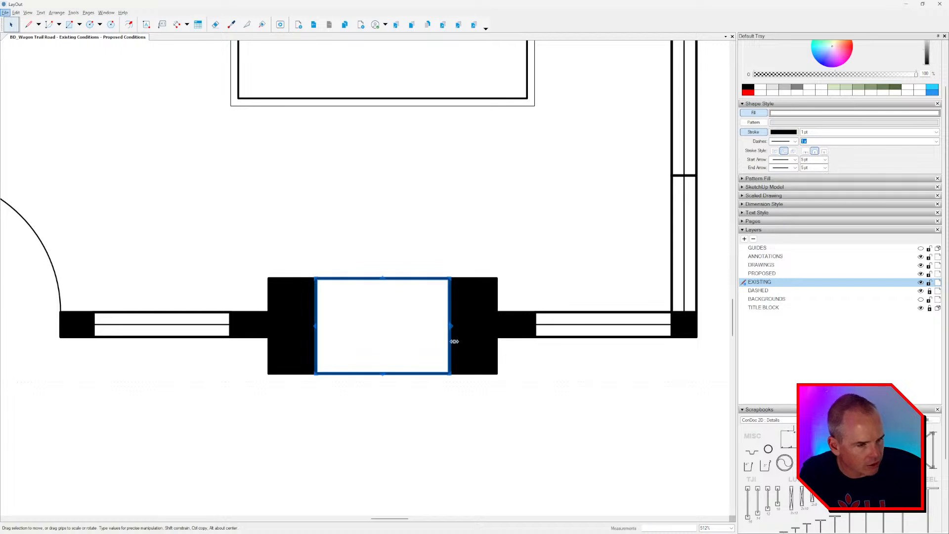
scroll(430, 329, "down", 3)
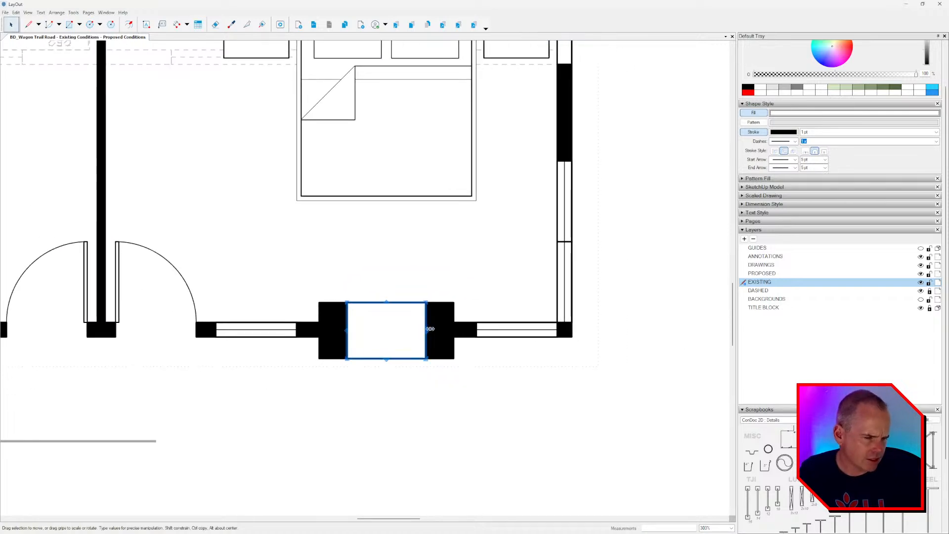
scroll(420, 330, "up", 1)
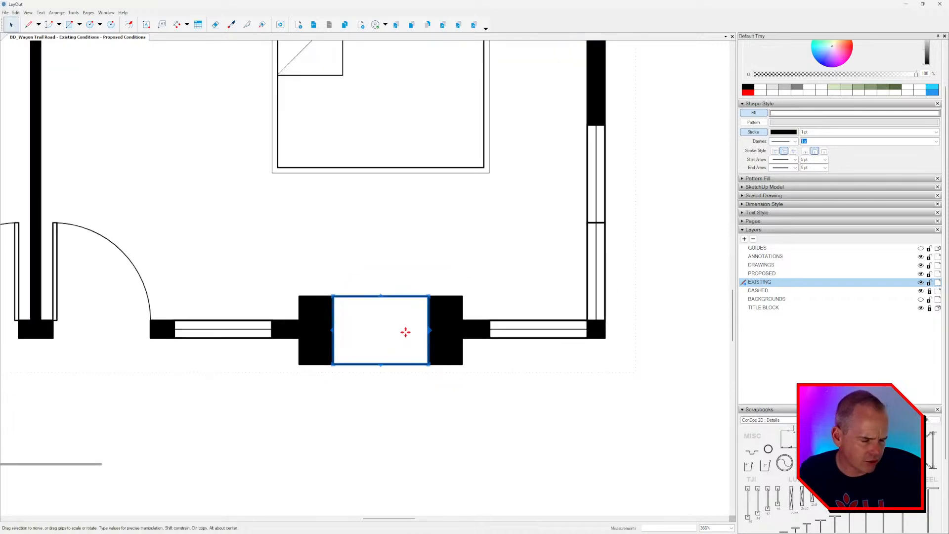
Try to flatten the white rectangle vertically about its centre.
scroll(405, 331, "up", 3)
left_click_drag(367, 274, 370, 330, "alt")
scroll(370, 330, "up", 2)
key("ctrl+z")
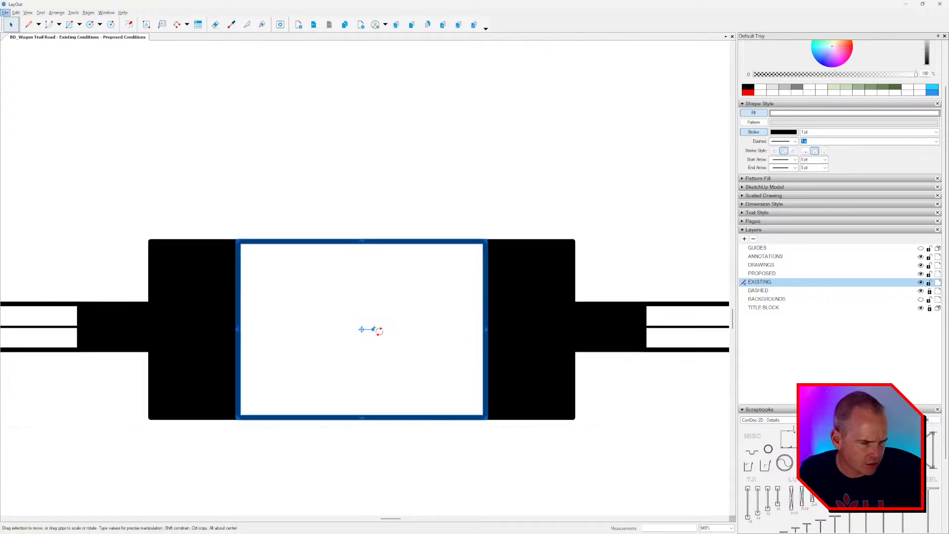
Make a copy of the white rectangle scaled about its centre into a thin horizontal bar, slightly narrower than the opening.
left_click_drag(362, 242, 407, 334, "alt")
scroll(485, 328, "up", 2)
left_click_drag(485, 328, 467, 328, "alt")
scroll(466, 328, "down", 2)
Set the thin centre bar's stroke width to .5 pt.
left_click(807, 131)
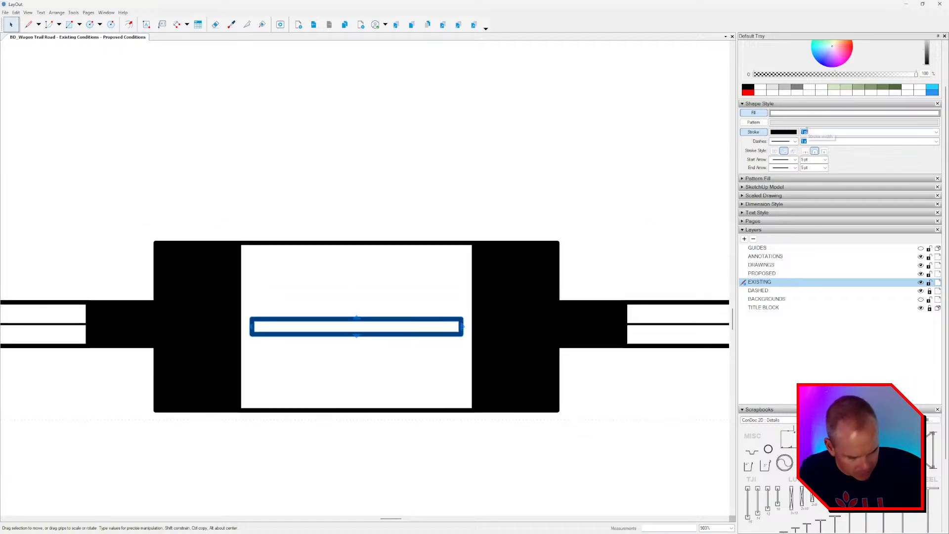
type(".5")
key("Return")
scroll(513, 239, "down", 5)
left_click(513, 236)
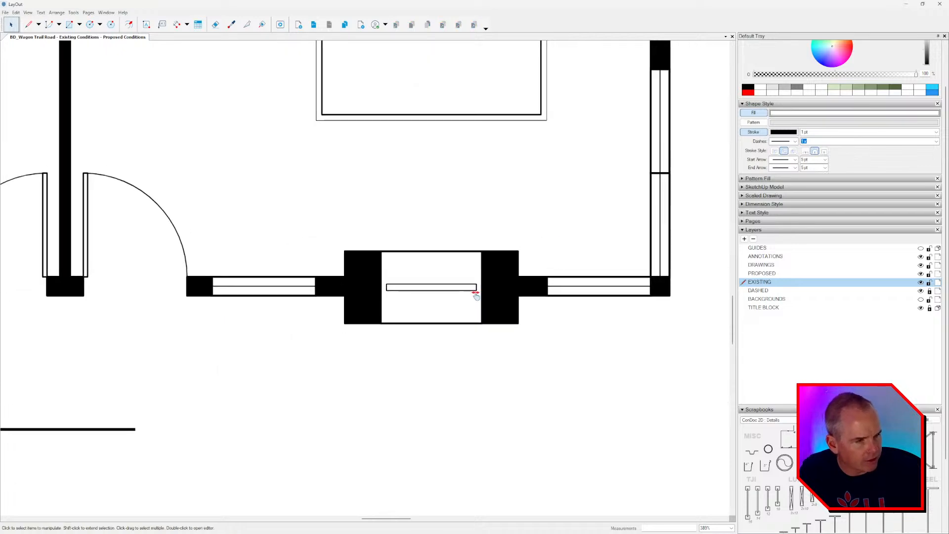
Give the thin bar inside the wall block a dotted outline with a dash scale of .5.
scroll(417, 327, "up", 1)
left_click(385, 311)
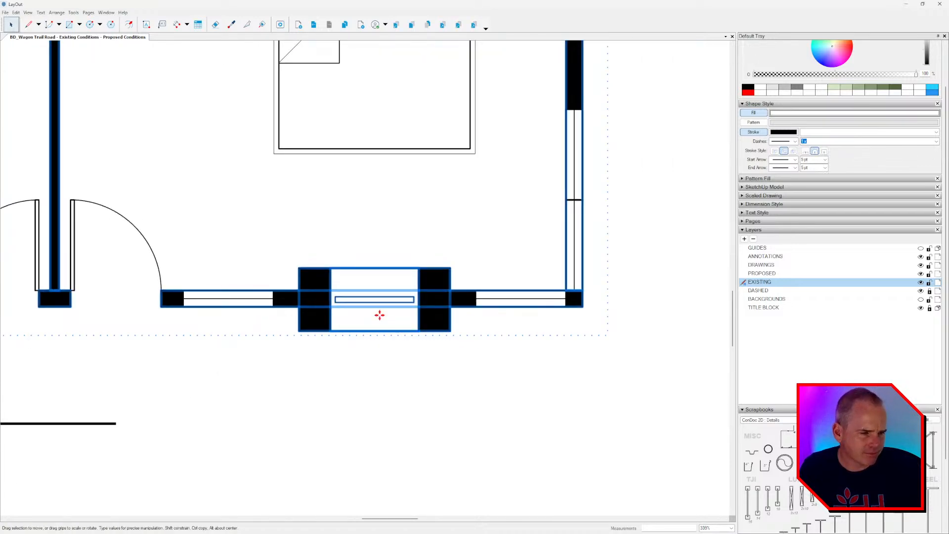
scroll(379, 312, "up", 2)
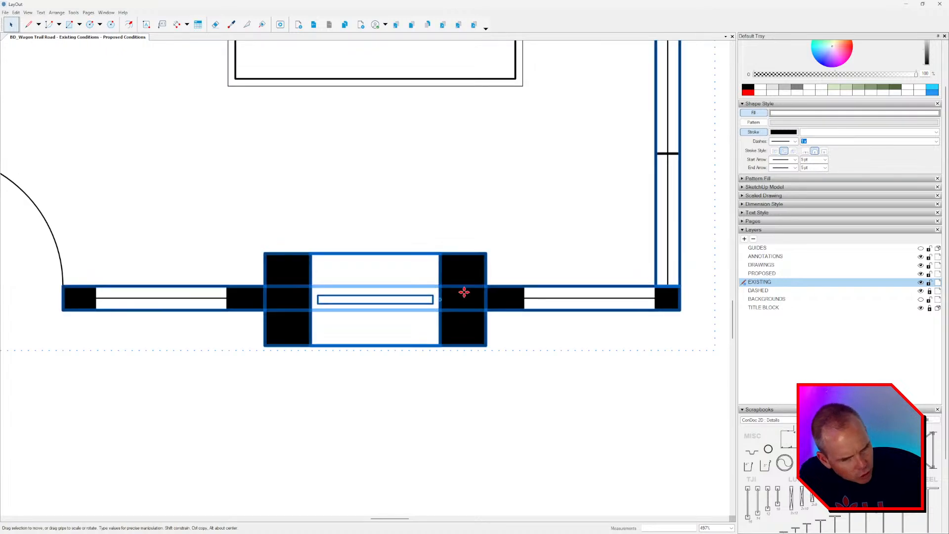
double_click(385, 298)
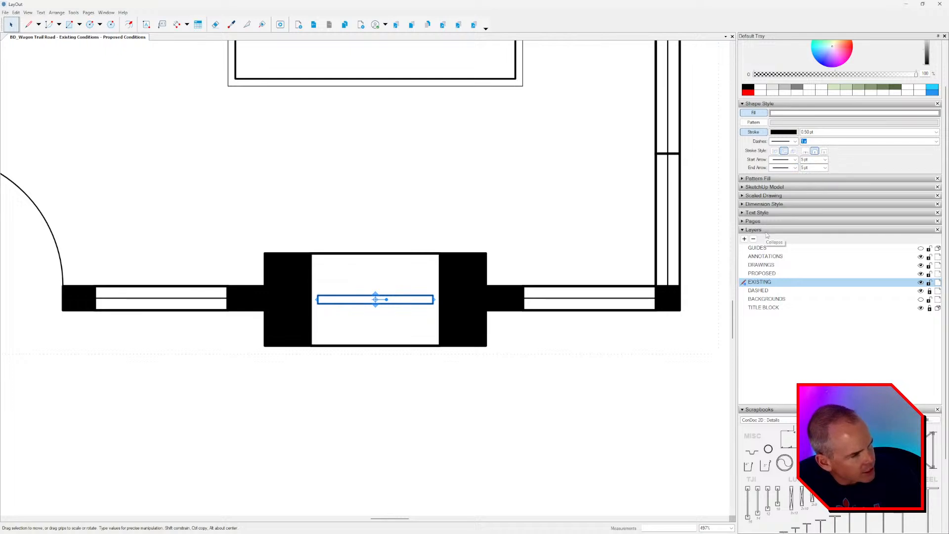
left_click(795, 142)
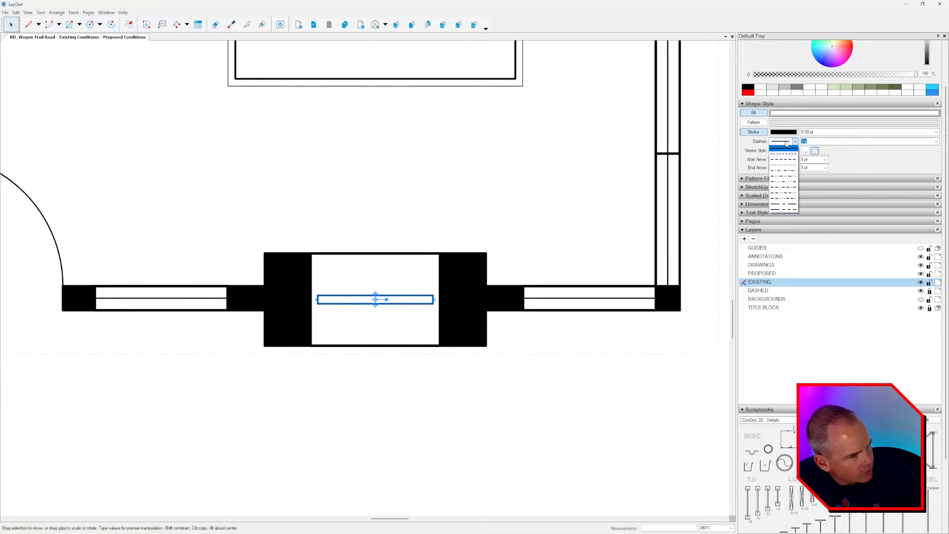
left_click(793, 169)
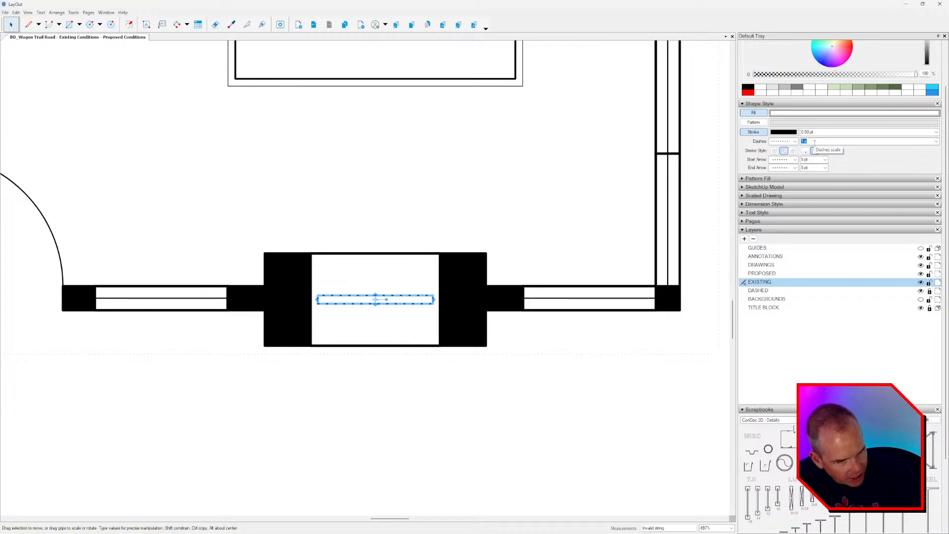
middle_click_drag(596, 211, 585, 217)
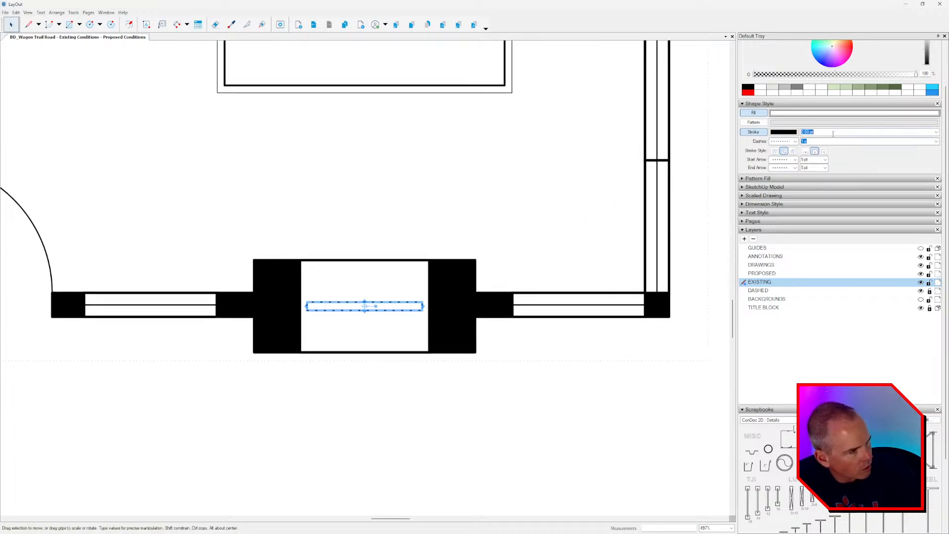
left_click(822, 141)
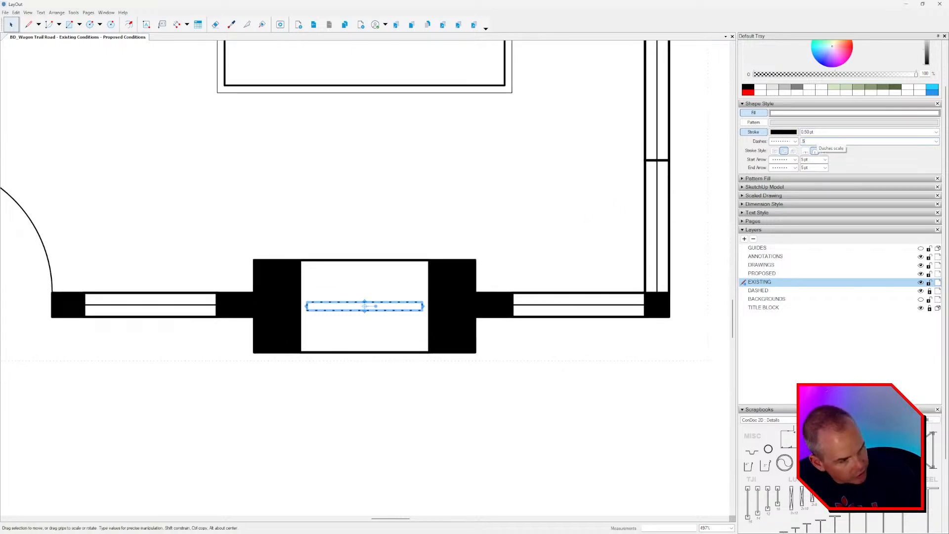
key("Return")
left_click(489, 267)
Examine the wall block in the context of the whole floor plan page, and collapse the layer list.
scroll(492, 254, "down", 3)
middle_click_drag(492, 254, 462, 268)
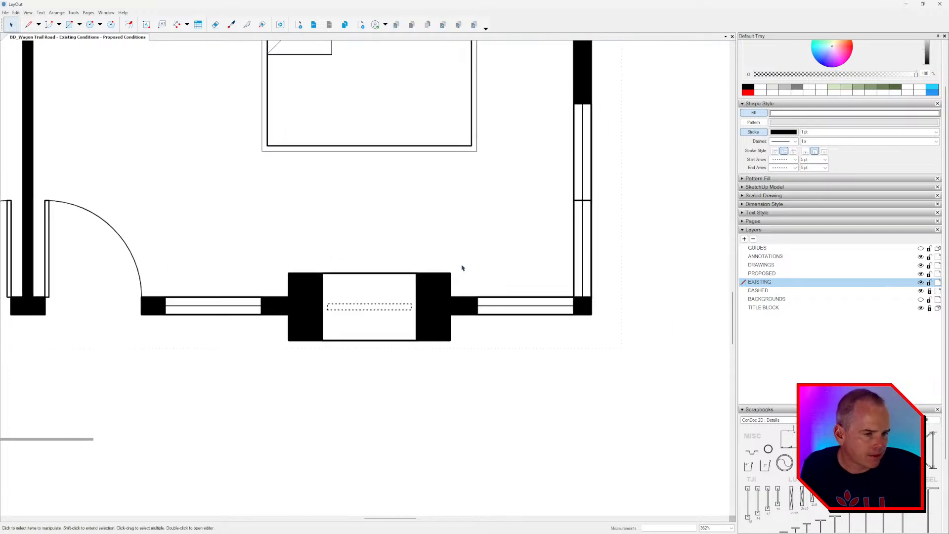
scroll(463, 268, "down", 2)
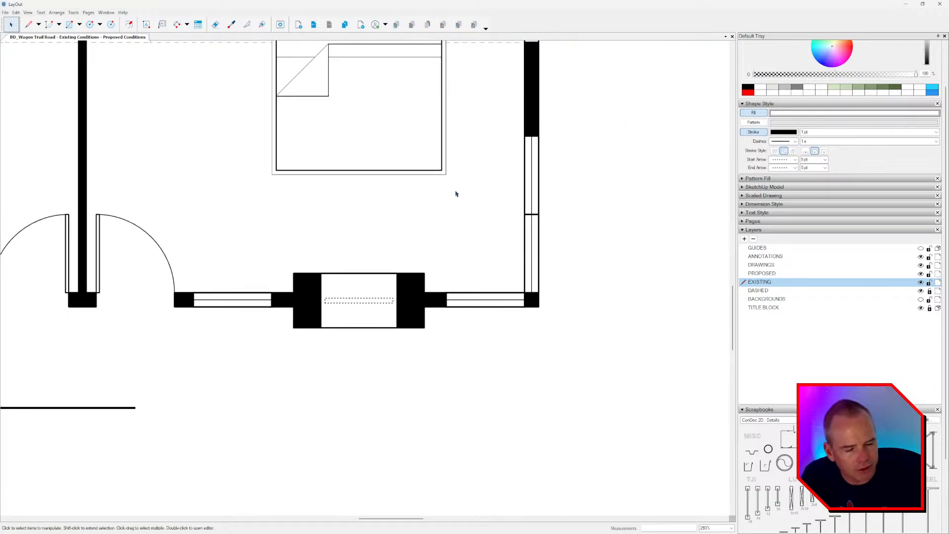
scroll(457, 193, "down", 3)
scroll(309, 341, "down", 2)
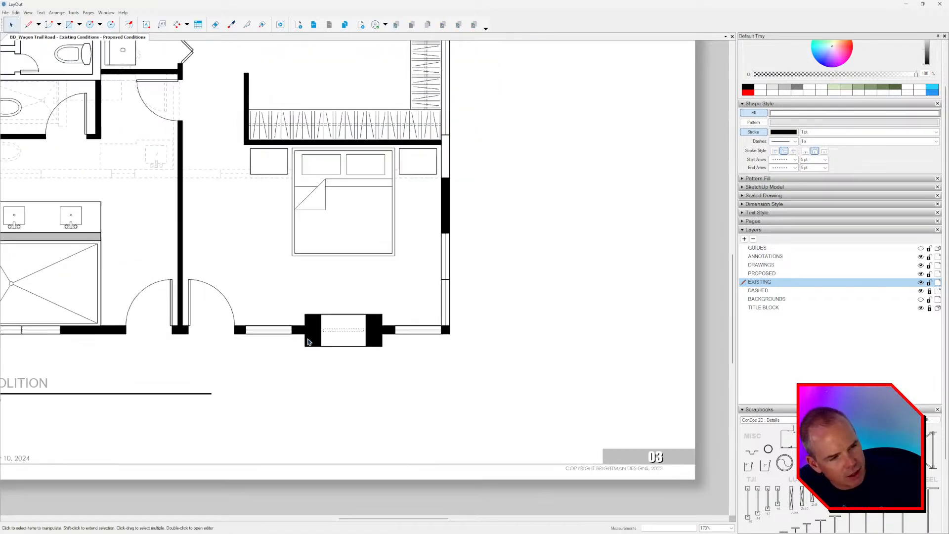
middle_click_drag(309, 341, 353, 388)
scroll(384, 354, "down", 4)
middle_click_drag(384, 354, 424, 343)
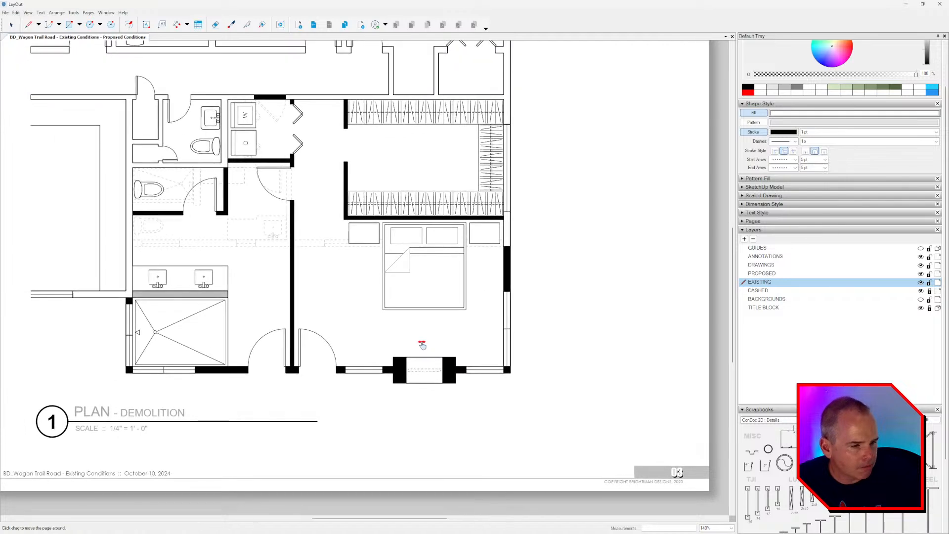
scroll(460, 377, "up", 3)
scroll(459, 377, "down", 2)
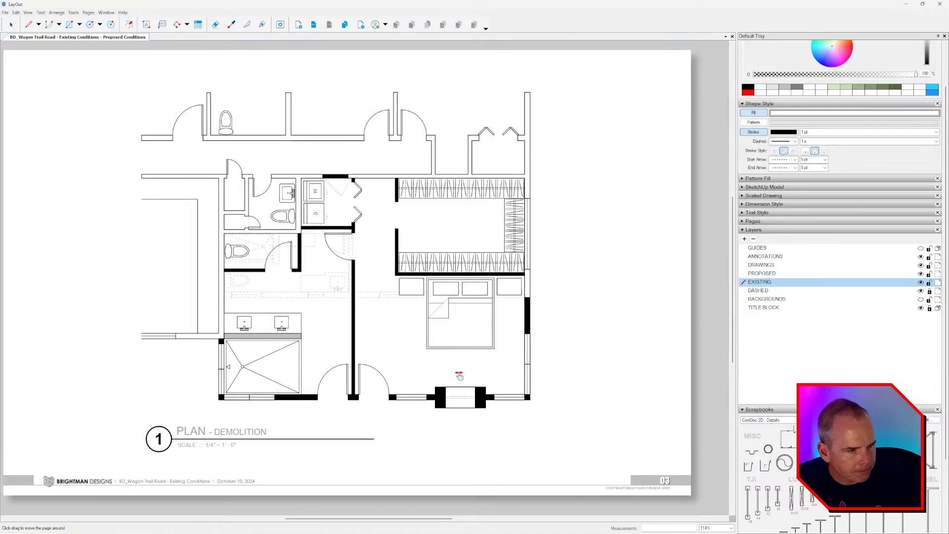
middle_click_drag(459, 376, 460, 376)
scroll(457, 354, "down", 1)
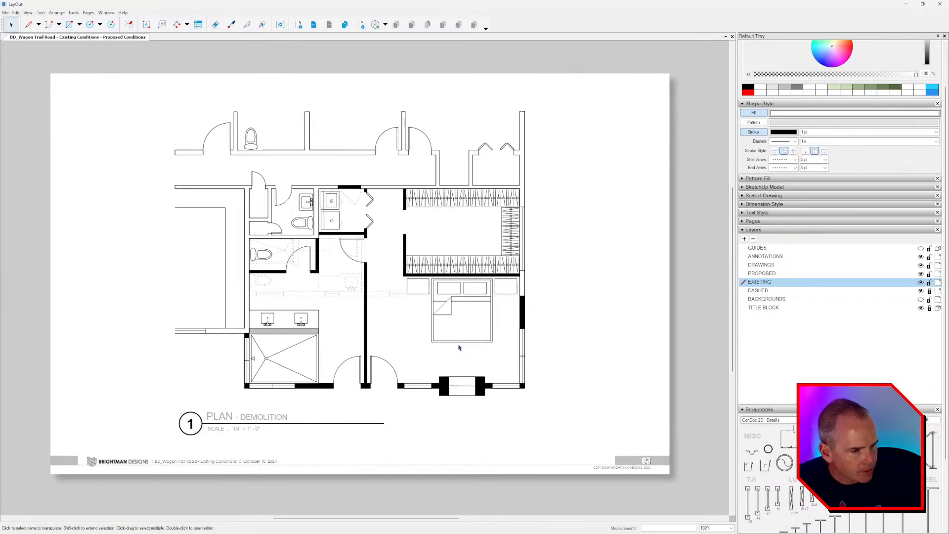
left_click(806, 230)
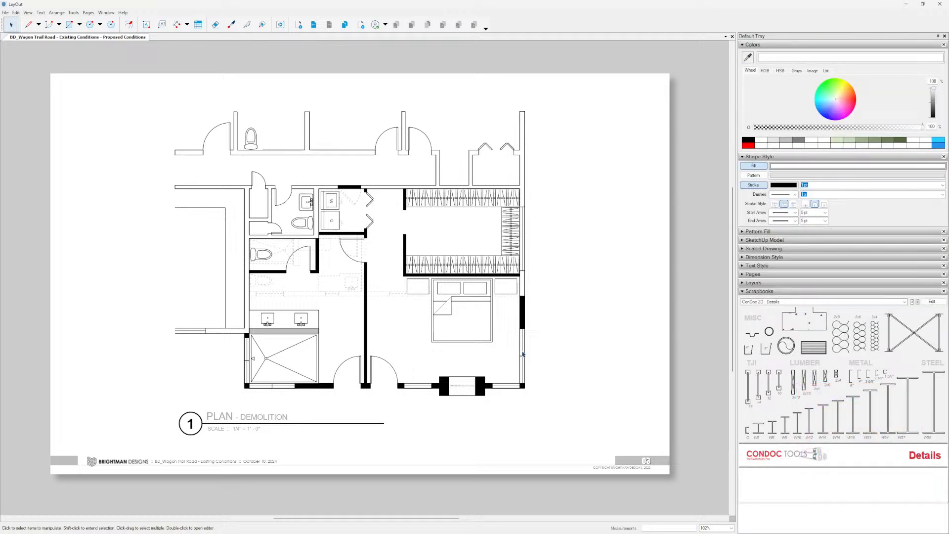
Check the plan's drawing title and compare the proposed plan with the Demolition Plan page.
double_click(265, 418)
left_click(257, 424)
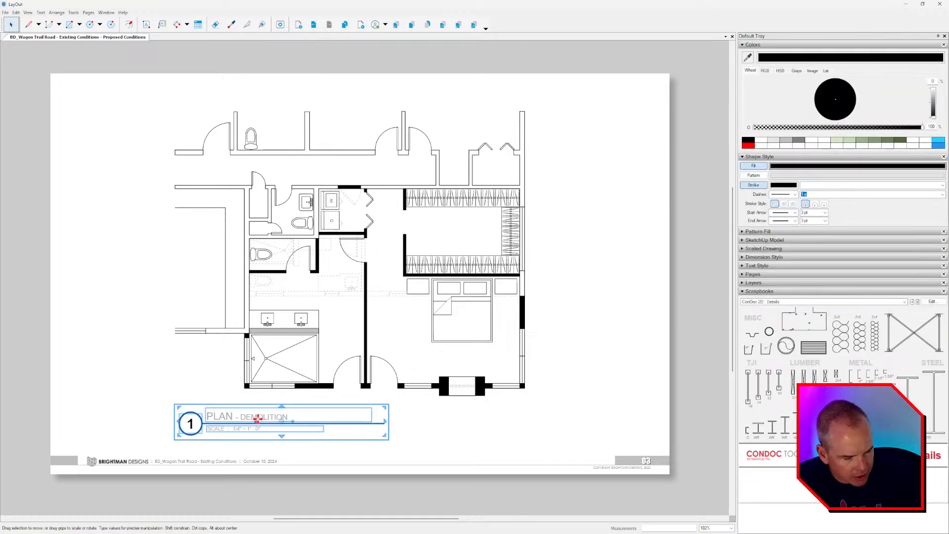
left_click(327, 216)
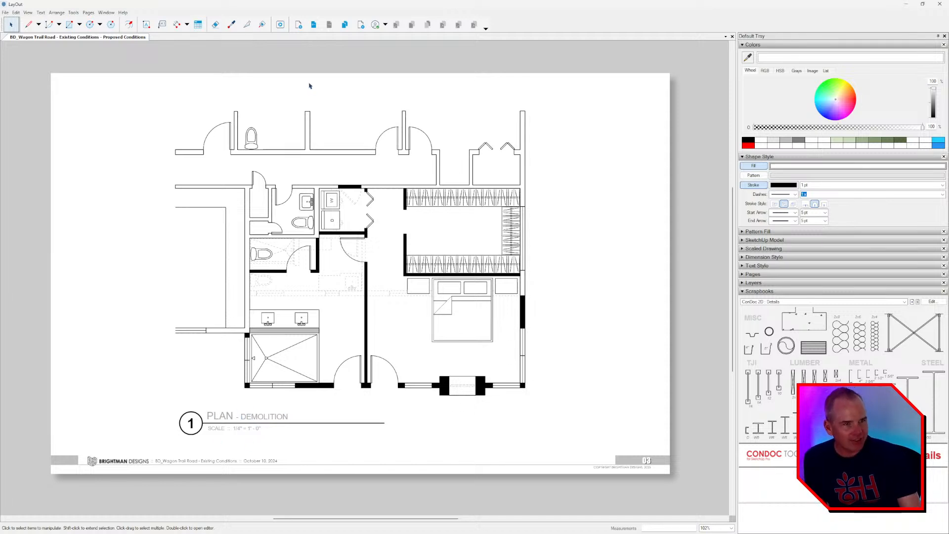
left_click(314, 26)
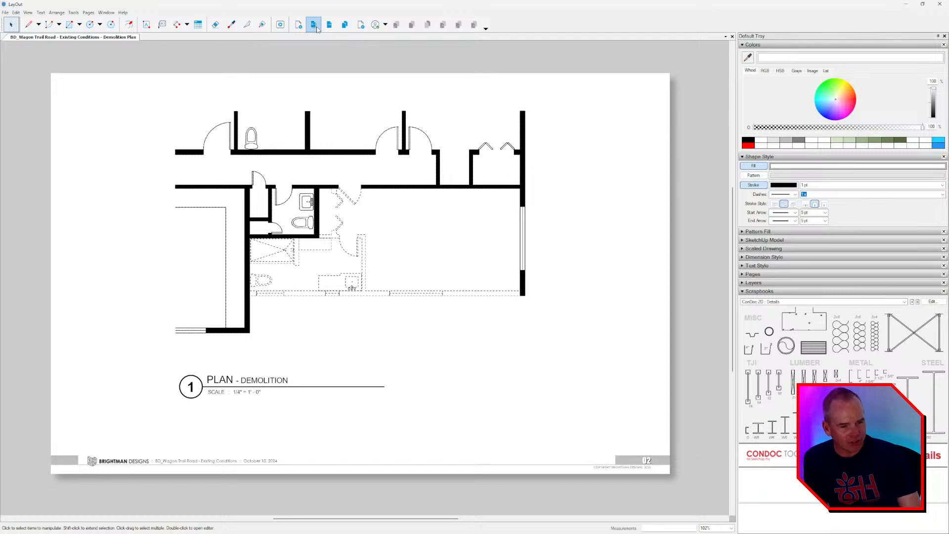
left_click(329, 26)
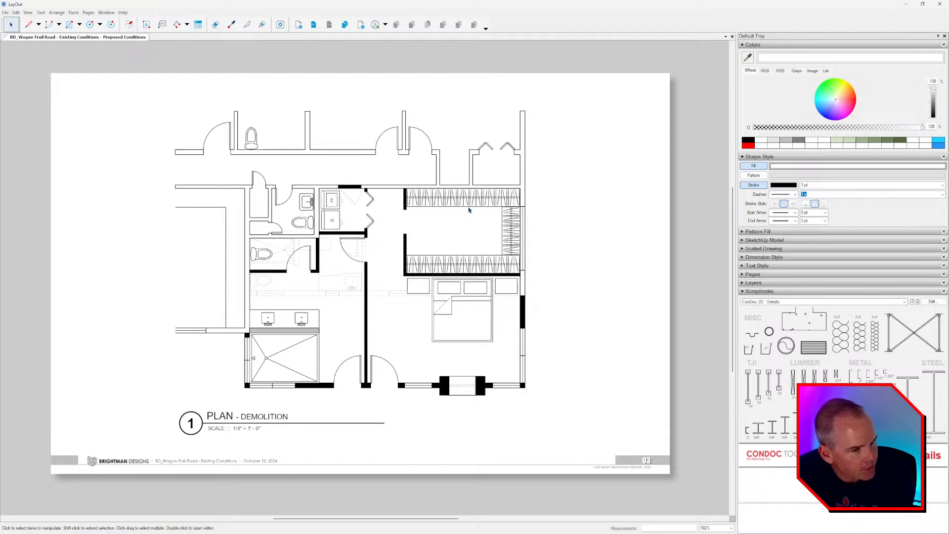
Move the drawing title under the plan to the ANNOTATIONS layer and collapse the layer list.
left_click(742, 283)
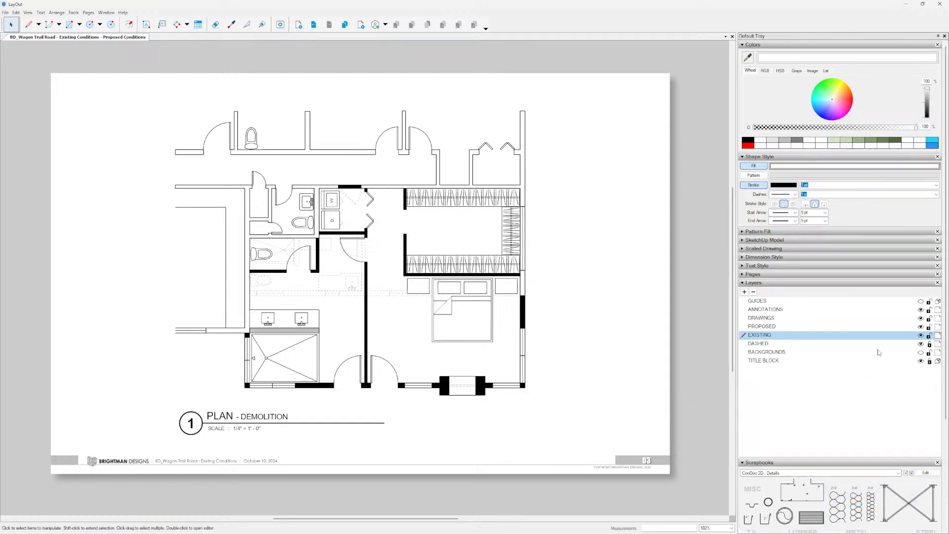
left_click(266, 429)
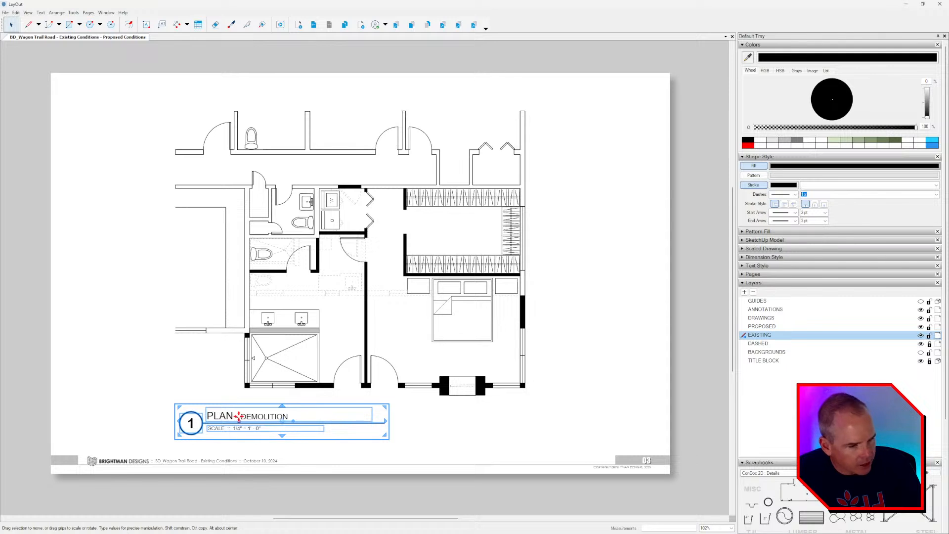
right_click(239, 416)
mouse_move(290, 343)
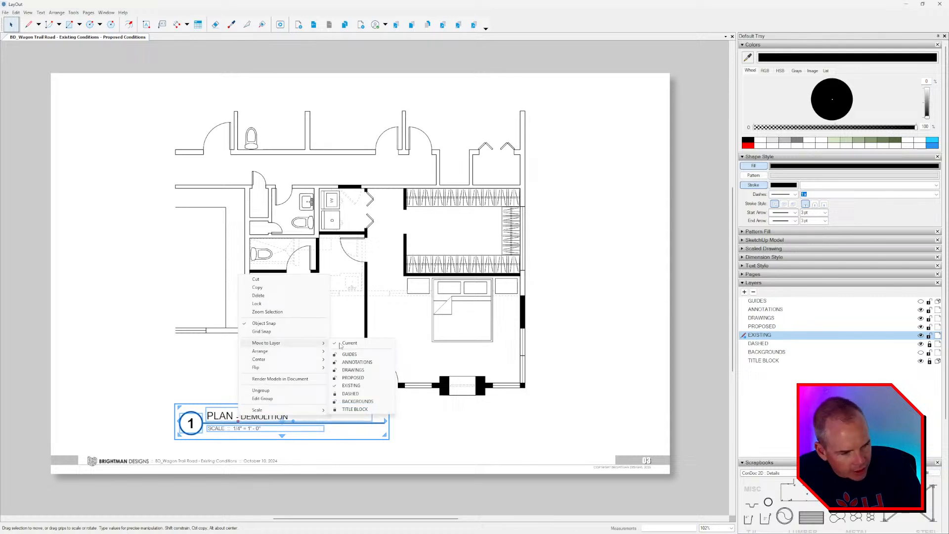
left_click(374, 363)
left_click(626, 365)
left_click(798, 283)
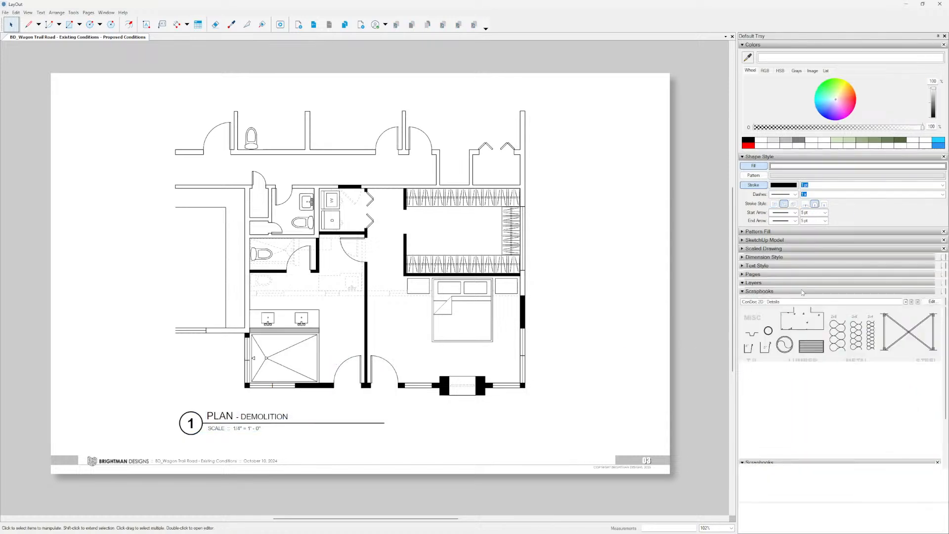
Show the Annotations page of the ConDoc Annotations scrapbook.
left_click(913, 302)
left_click(913, 302)
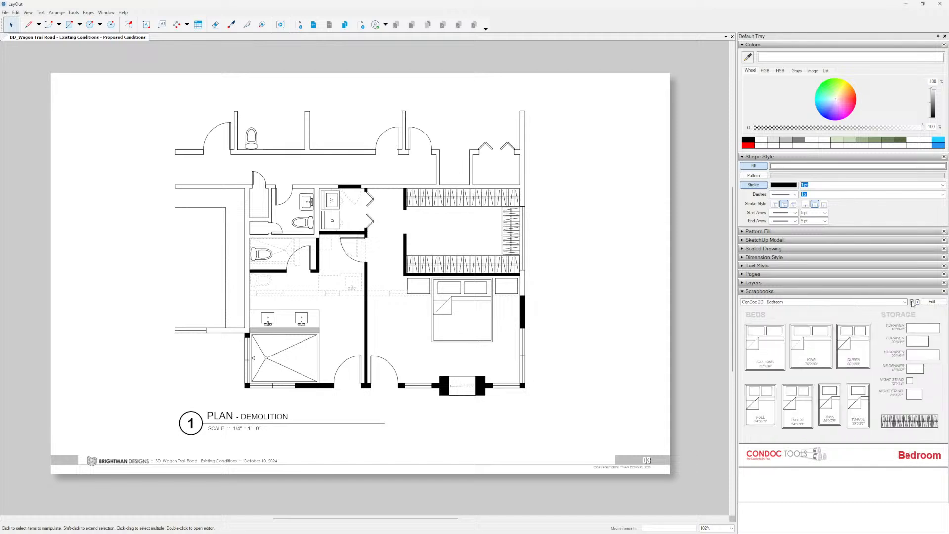
left_click(913, 302)
left_click(913, 302)
left_click(904, 301)
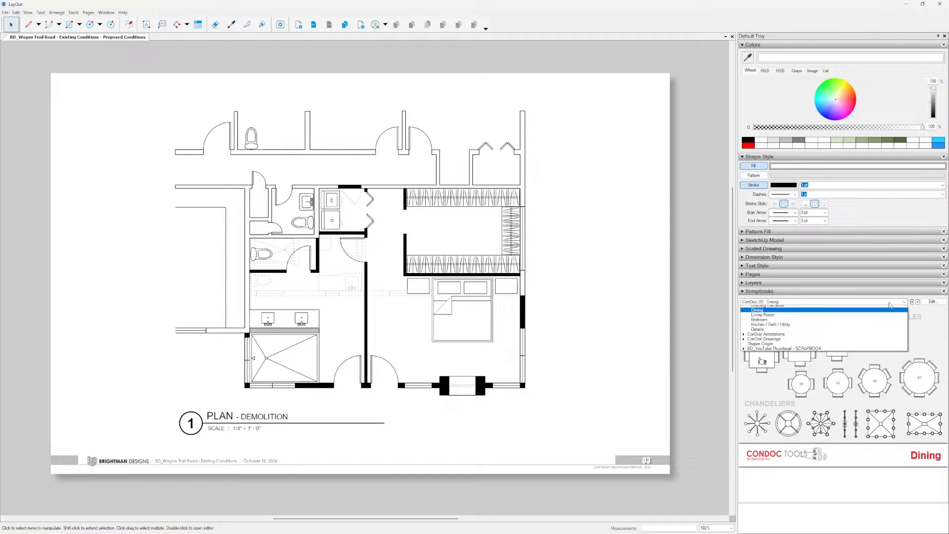
left_click(781, 341)
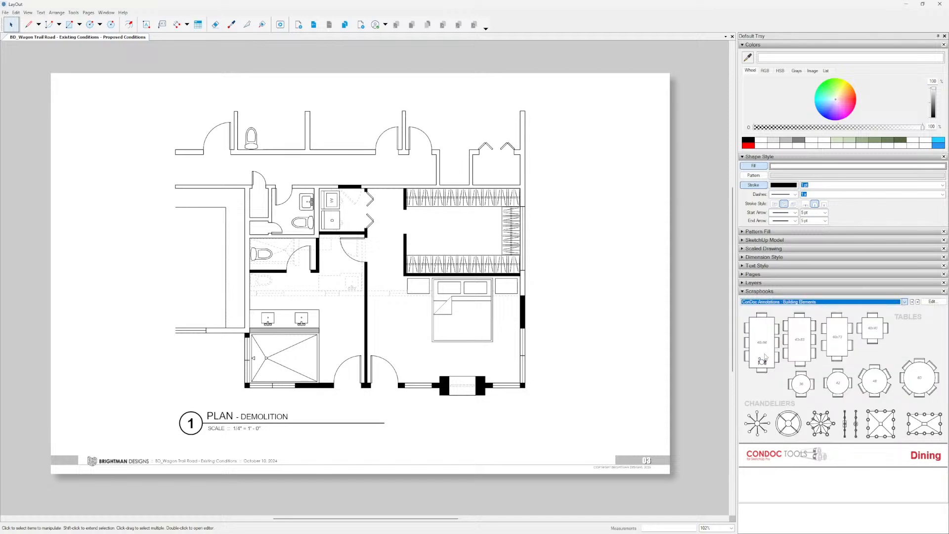
left_click(913, 302)
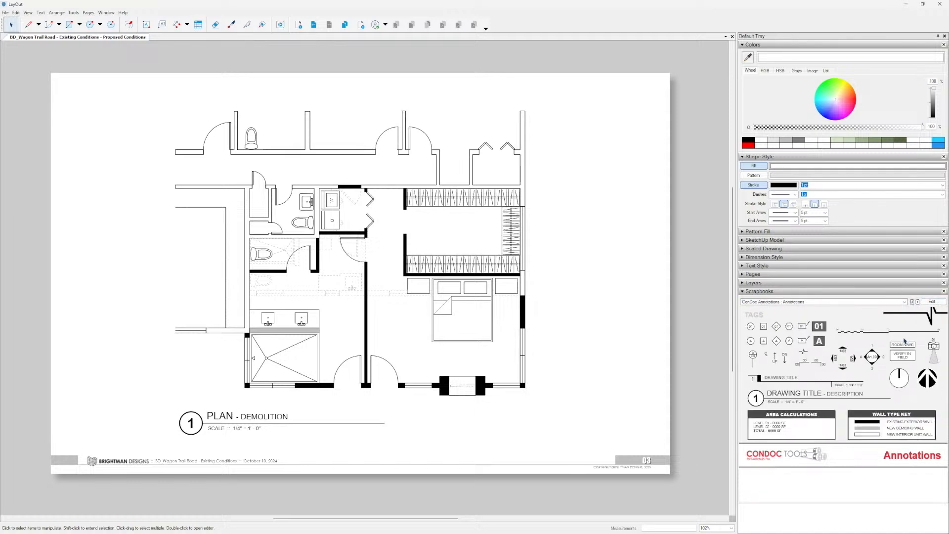
Place ROOM NAME tags from the scrapbook in the walk-in closet, below the bed, and above the double vanity.
left_click(903, 344)
left_click(458, 229)
left_click(463, 343)
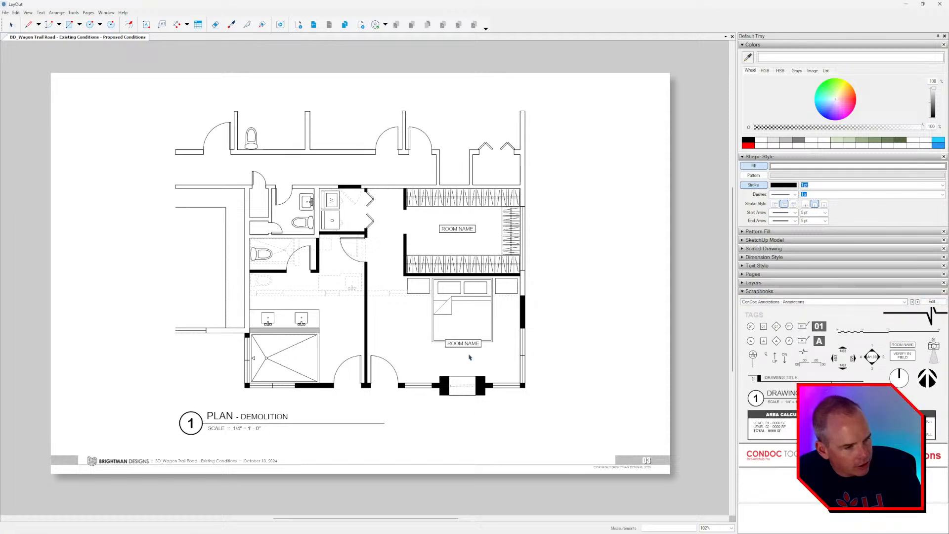
left_click(469, 357)
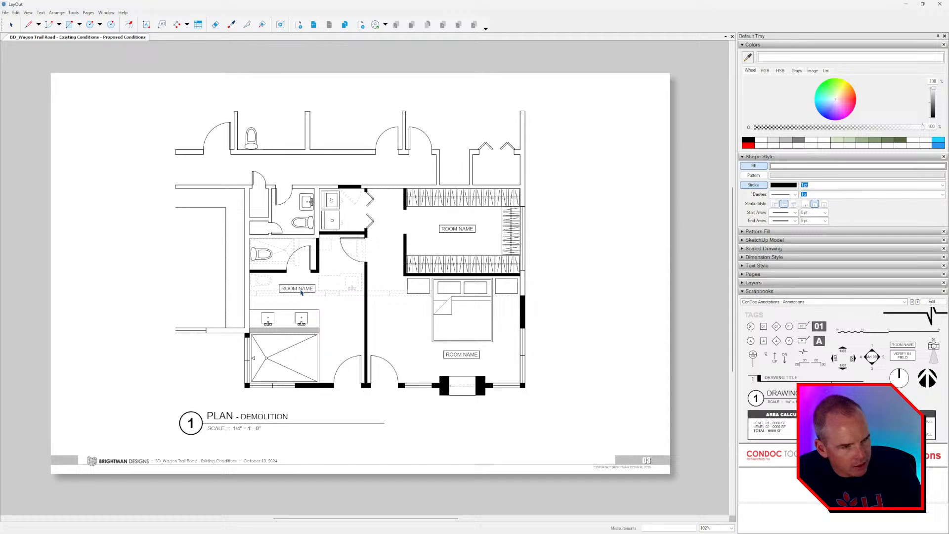
left_click(301, 292)
key("space")
Label the three room name tags CLOSET, BATH and BEDROOM to match their rooms.
scroll(451, 237, "up", 2)
double_click(455, 228)
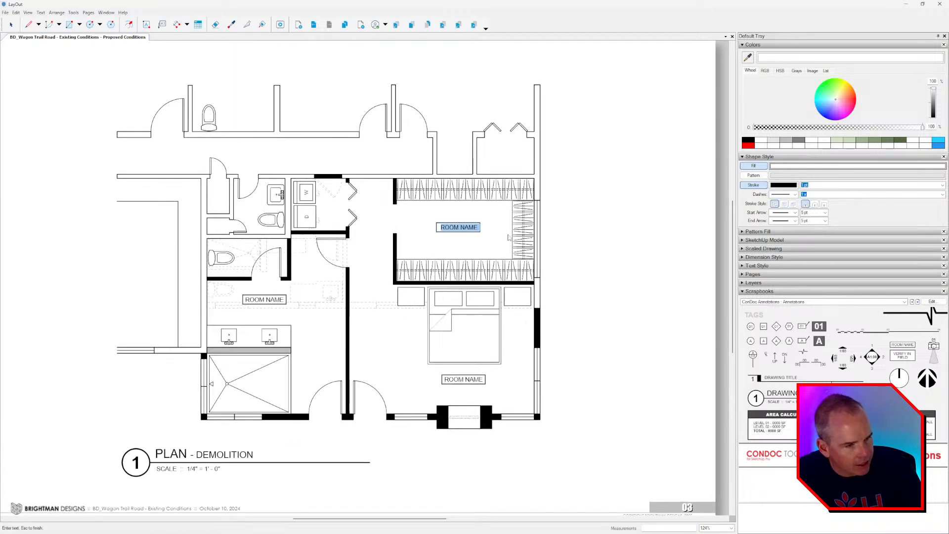
type("CLOSET")
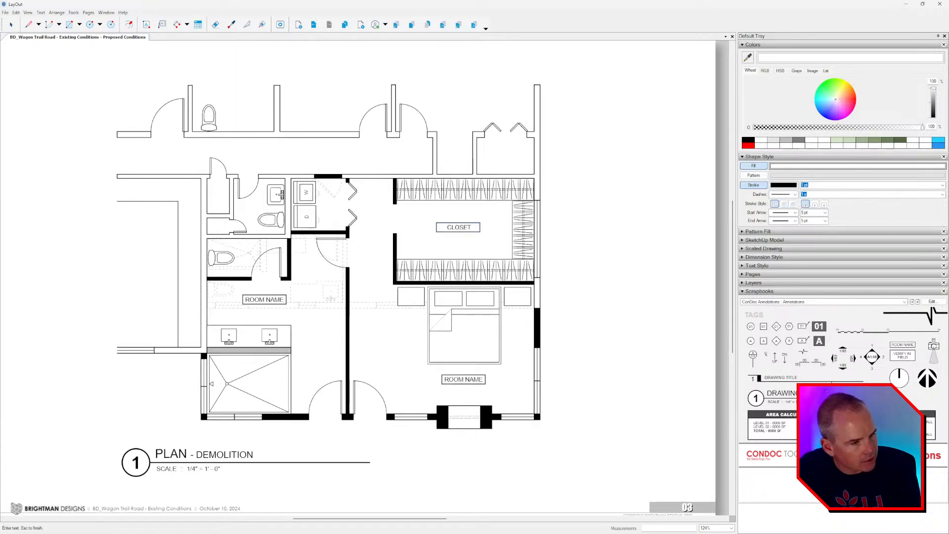
key("Escape")
double_click(265, 300)
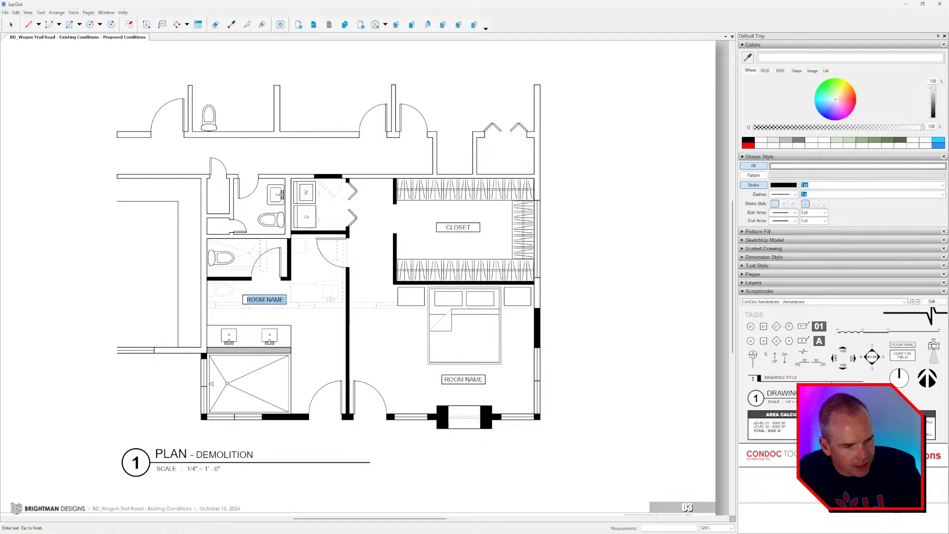
type("BATH")
scroll(447, 381, "up", 2)
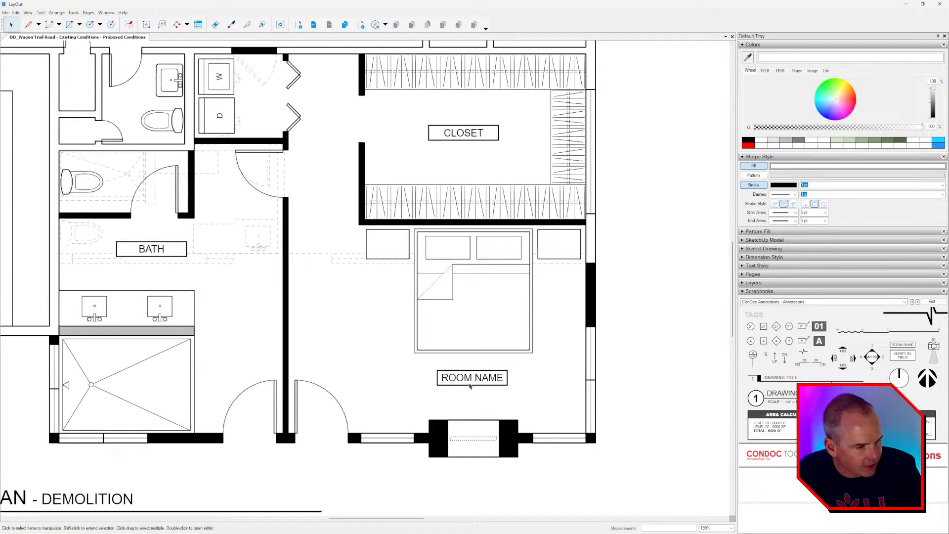
double_click(473, 378)
type("BEDROOM")
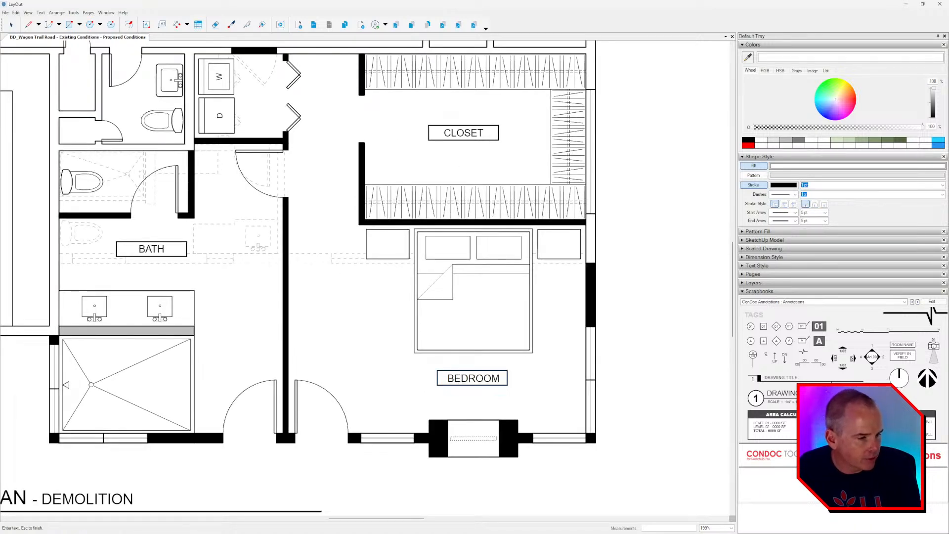
key("Escape")
scroll(420, 276, "down", 2)
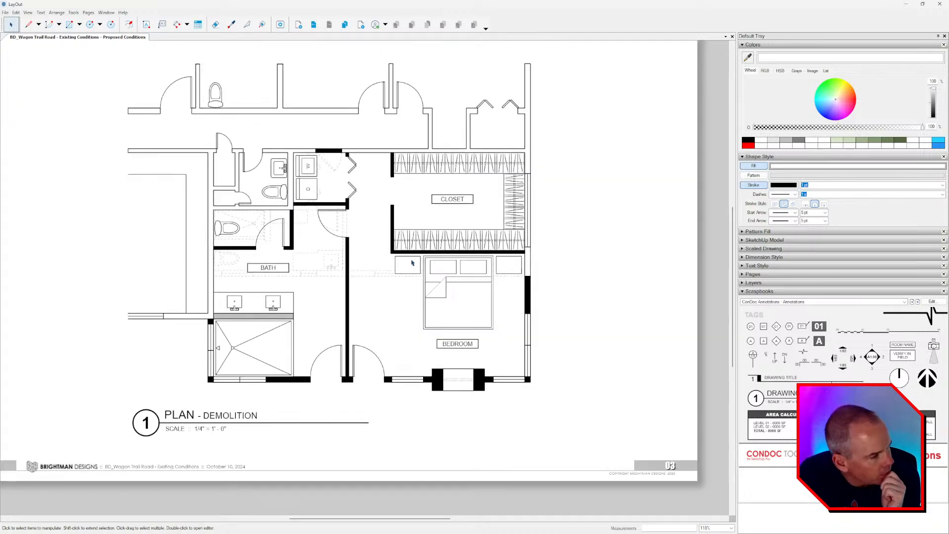
scroll(413, 263, "down", 1)
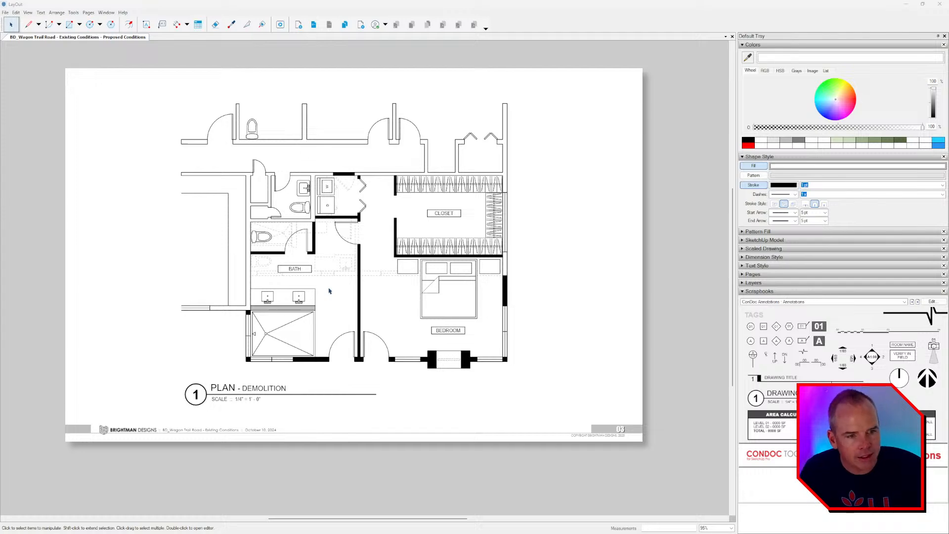
Draw a 4' line along the corridor wall between the laundry and closet walls, and rotate it upright about its midpoint.
scroll(412, 199, "up", 5)
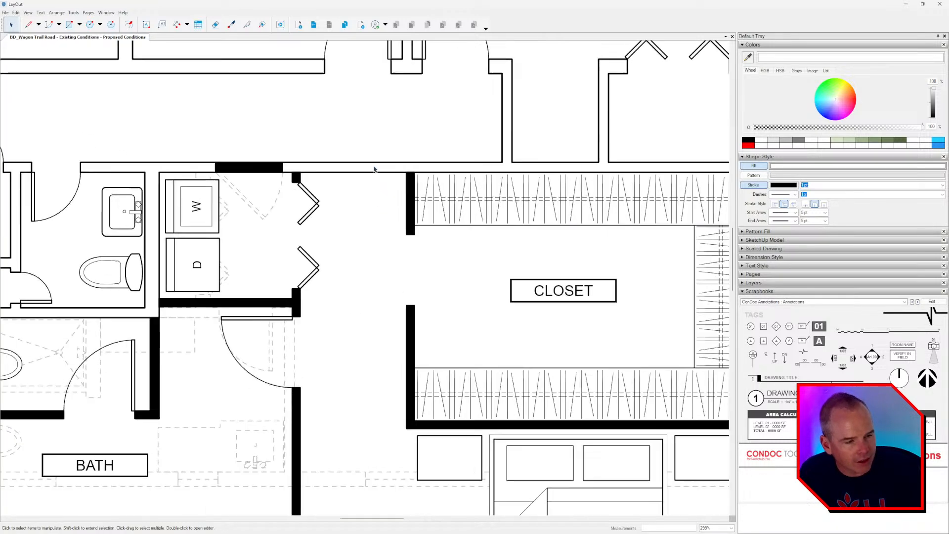
scroll(341, 277, "down", 1)
scroll(324, 208, "up", 1)
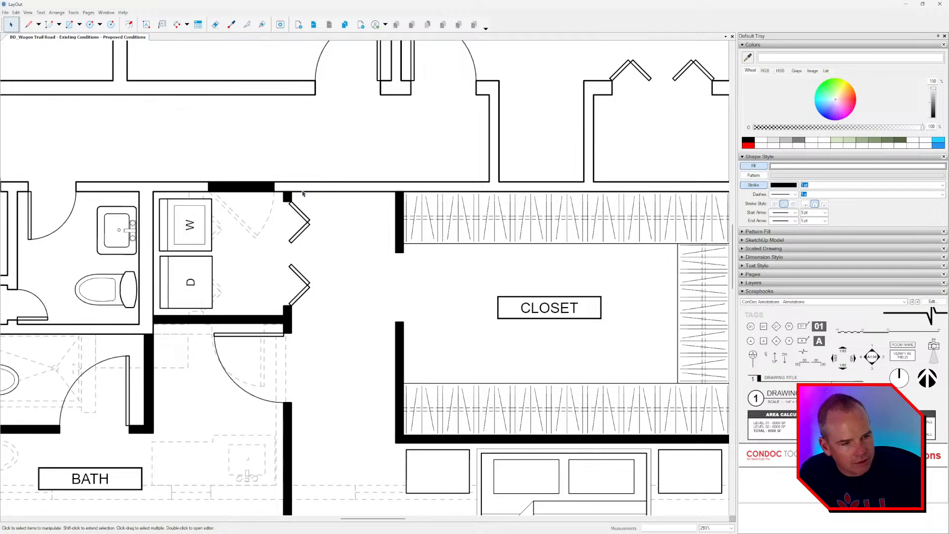
scroll(327, 186, "up", 3)
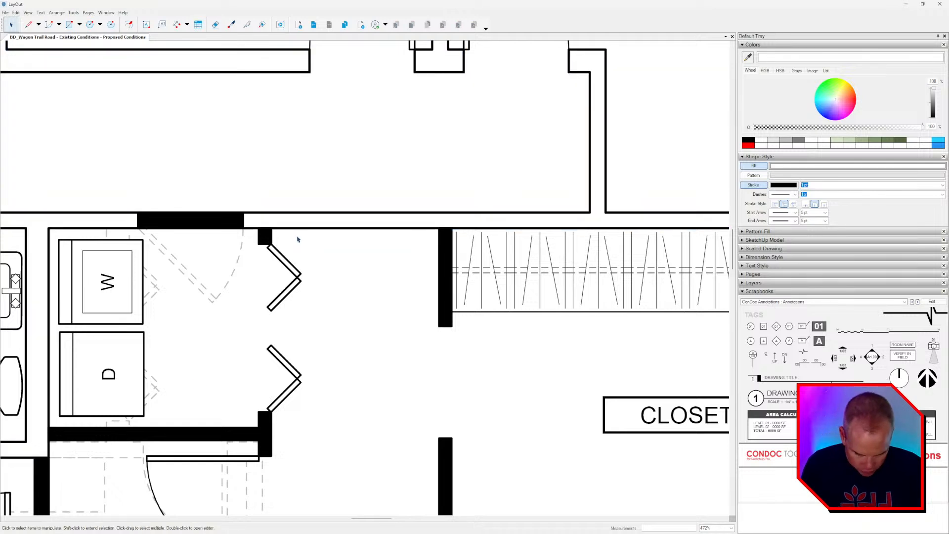
key("l")
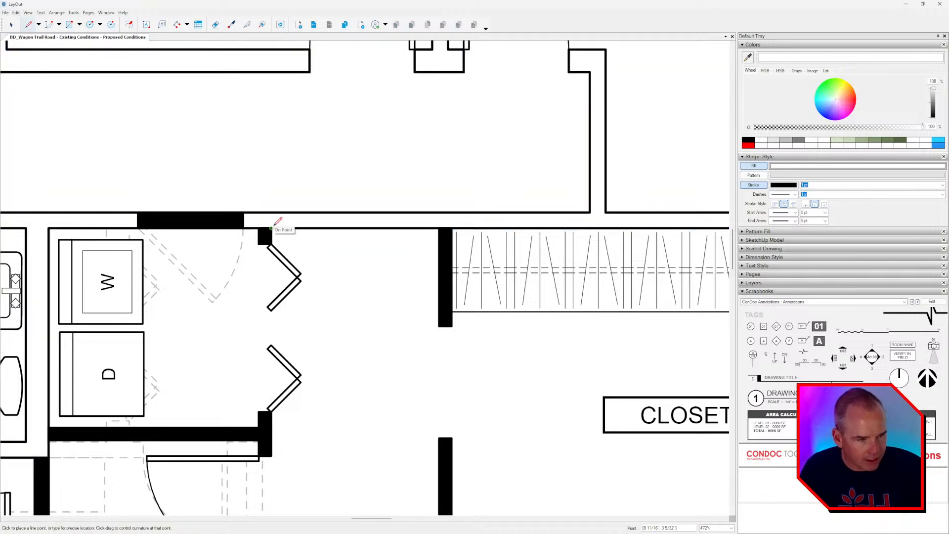
left_click(271, 228)
left_click(438, 228)
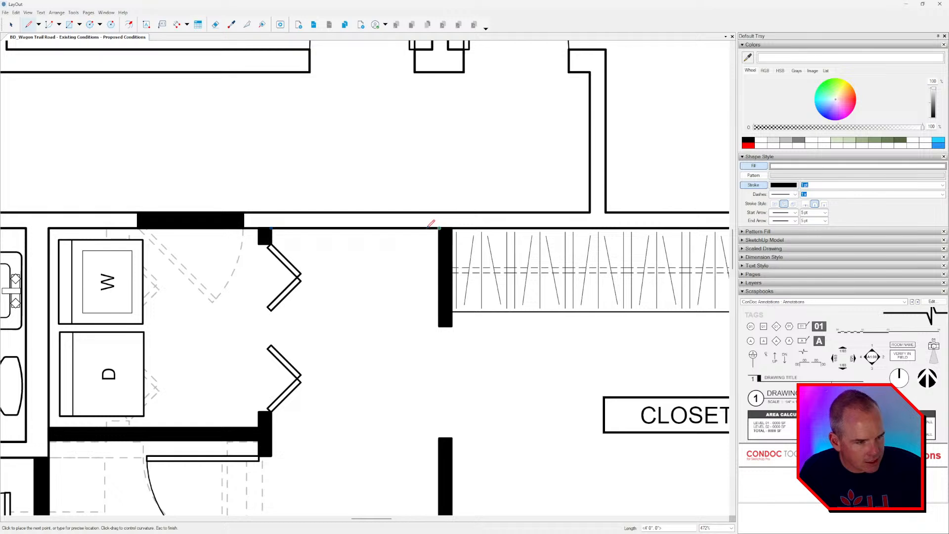
key("space")
left_click_drag(370, 229, 366, 275)
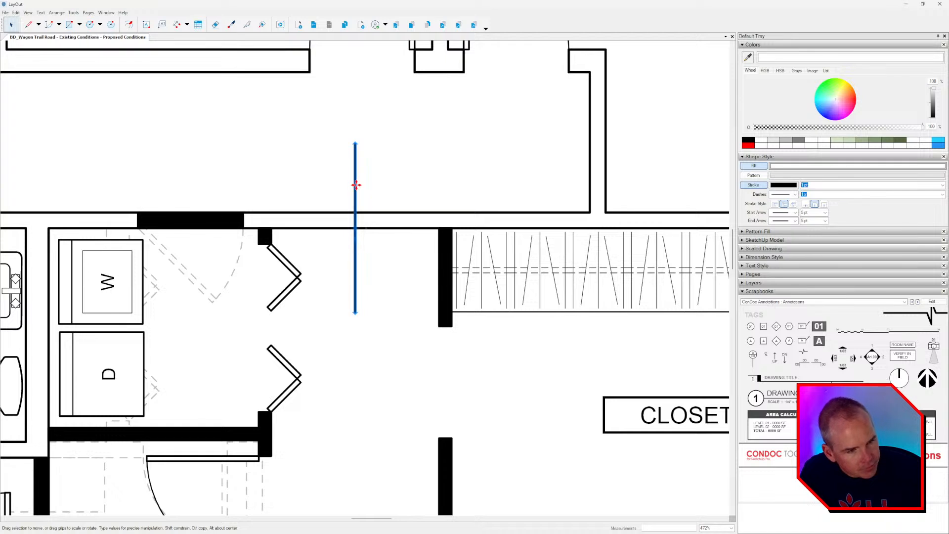
Copy the upright centre line 1'6" to each side to mark the edges of a wall opening.
left_click_drag(355, 184, 416, 183, "ctrl")
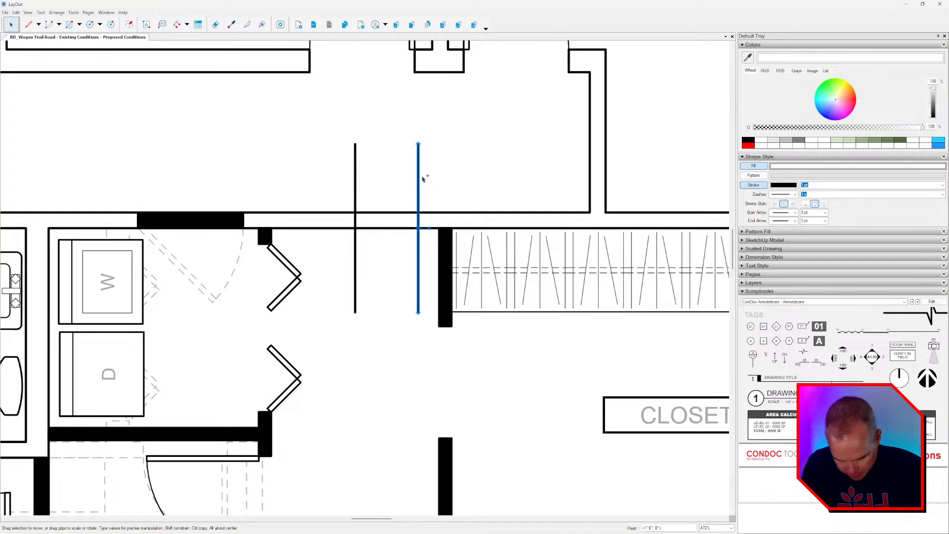
key("shift+Left")
key("shift+Left")
key("shift+Left")
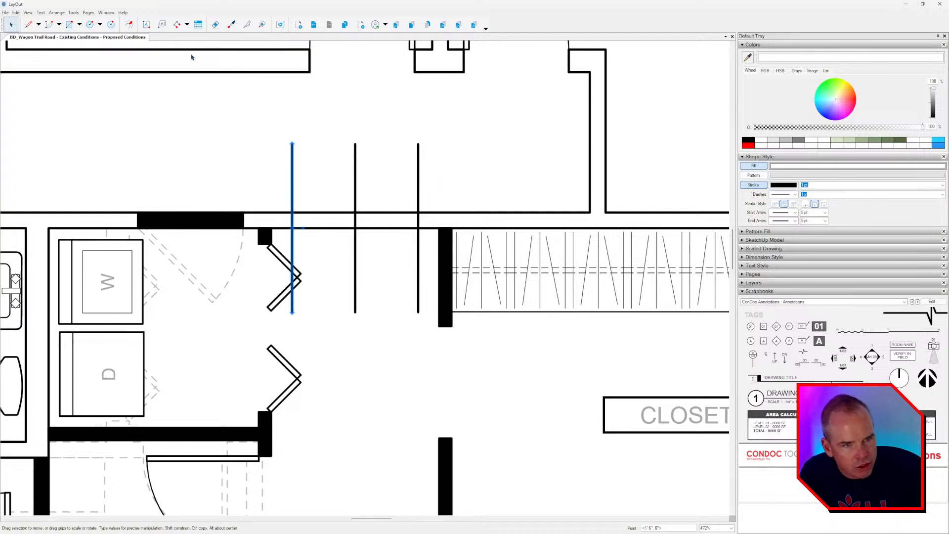
Split the outer upright lines and the corridor wall's edges where they cross at both sides of the opening.
left_click(247, 24)
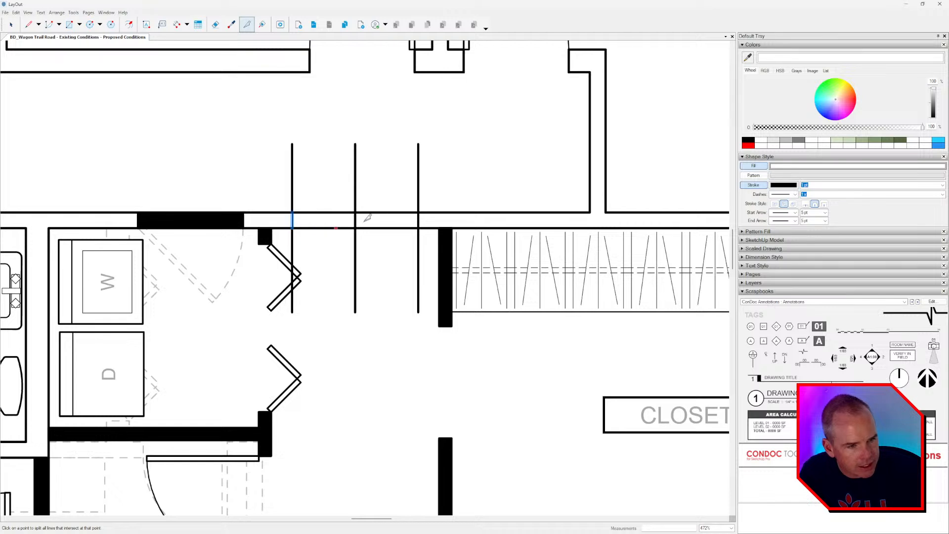
left_click(418, 212)
left_click(418, 228)
key("space")
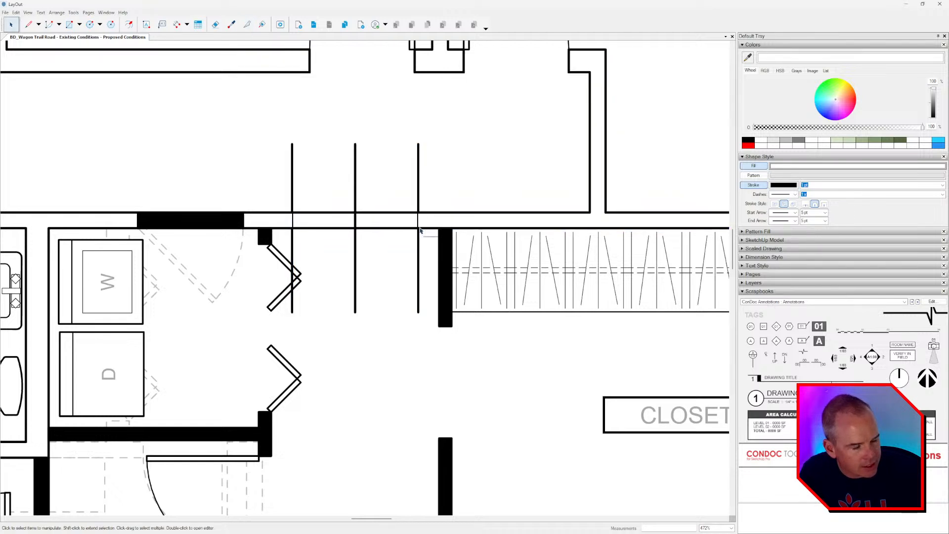
Erase the centre line and the parts of the outer lines extending beyond the wall, keeping only the opening's end caps.
left_click(419, 185)
key("Delete")
key("e")
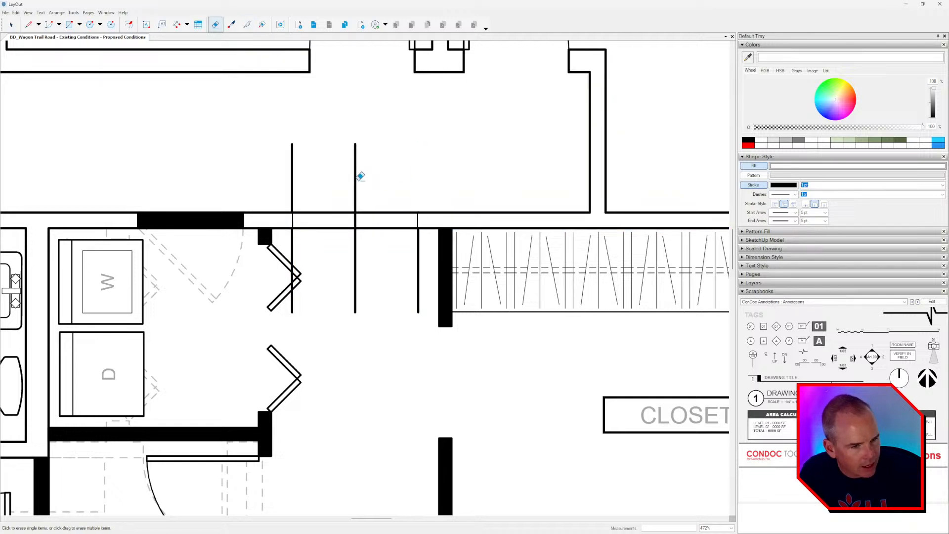
left_click(292, 169)
left_click(354, 178)
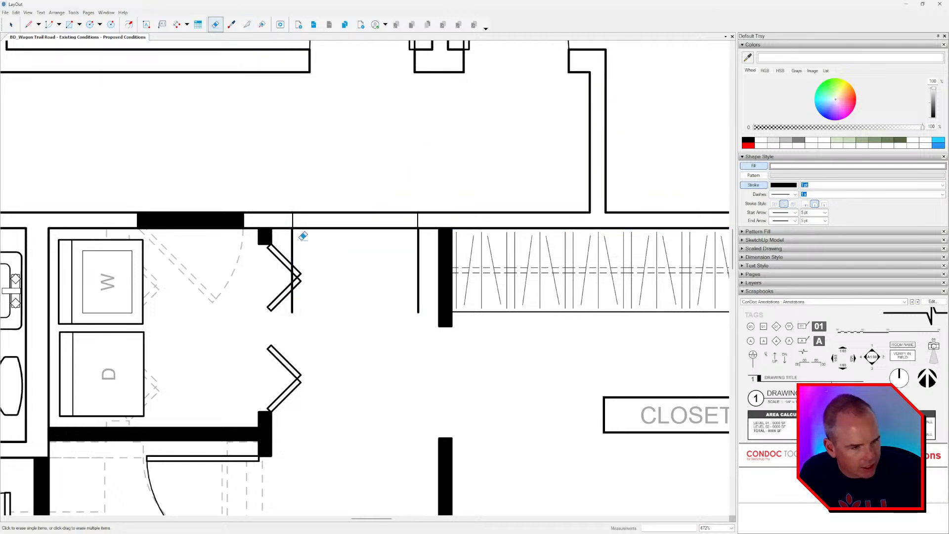
left_click(418, 242)
Apply the thin dashed line style to both wall edges across the opening.
left_click(383, 228)
left_click(380, 212)
key("space")
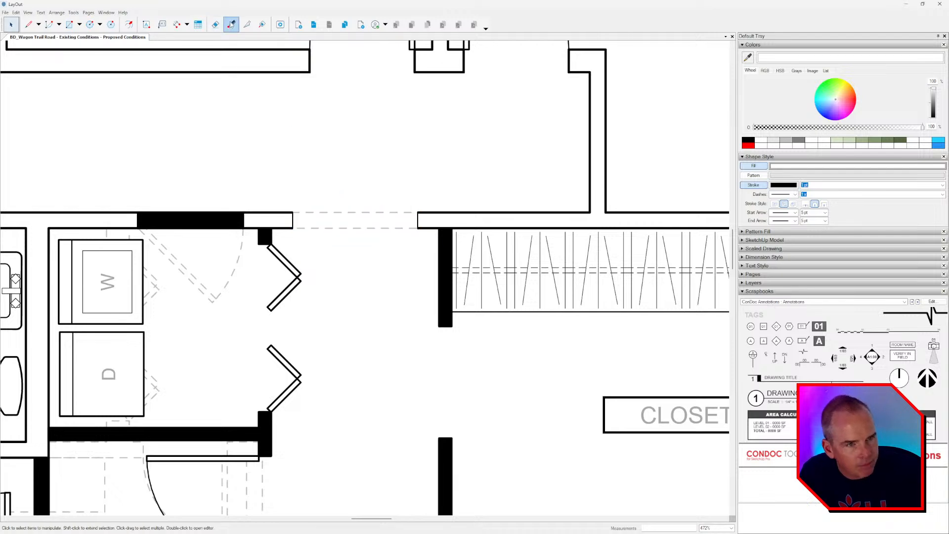
Join the end caps to the adjoining solid wall lines at both sides of the hallway opening.
left_click(262, 24)
left_click(294, 213)
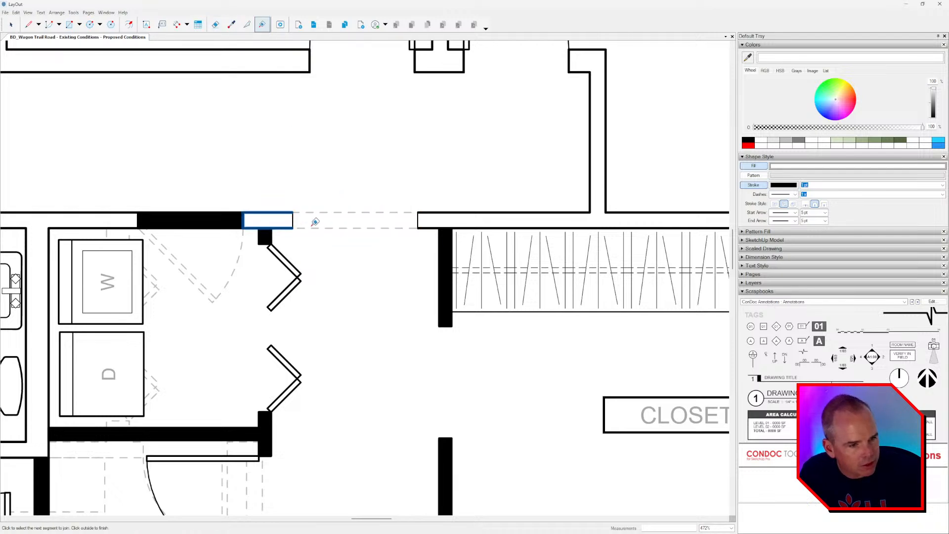
scroll(297, 213, "up", 5)
left_click(294, 216)
left_click(295, 215)
left_click(296, 216)
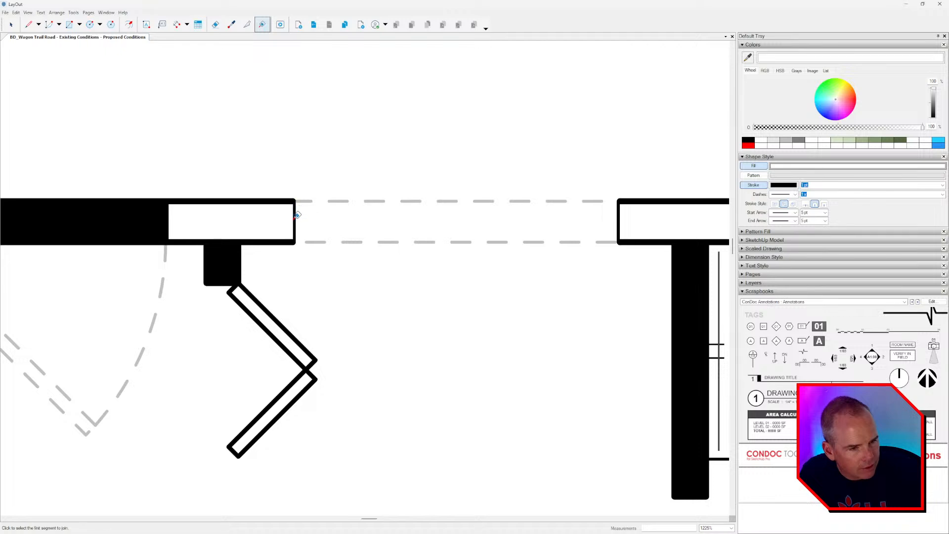
left_click(287, 202)
left_click(295, 216)
left_click(619, 220)
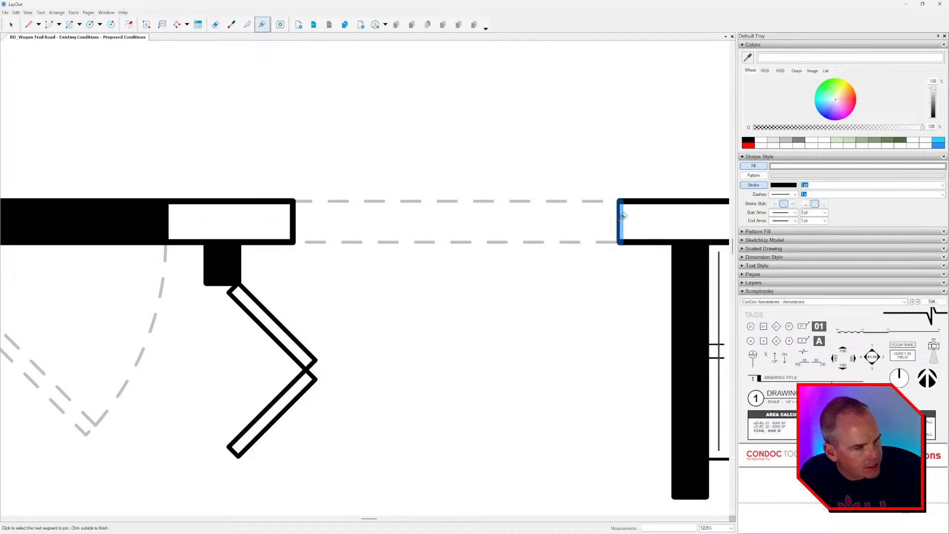
left_click(634, 203)
scroll(416, 202, "down", 4)
middle_click_drag(397, 198, 299, 185)
key("space")
scroll(306, 193, "down", 5)
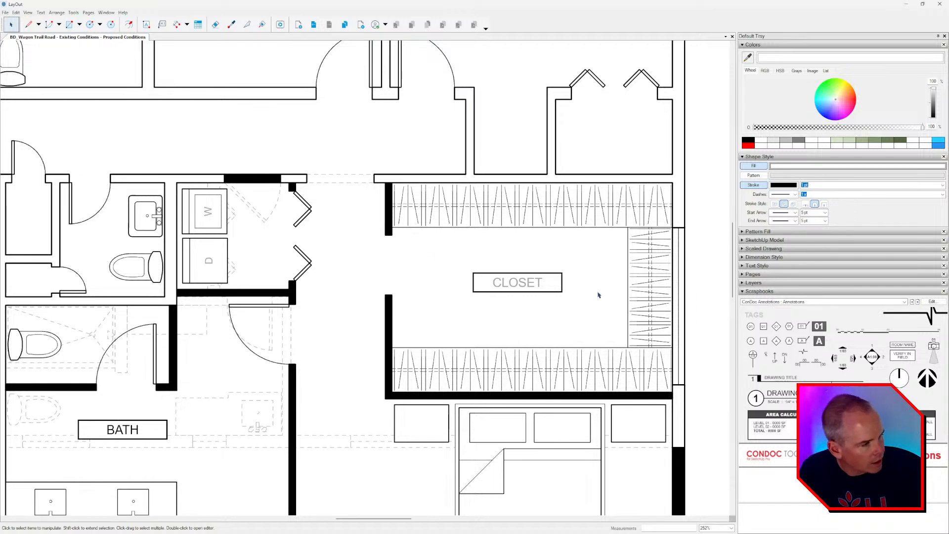
Copy the bedroom's exterior swing door up to the hallway opening and align its hinge corner with the opening's wall edge.
left_click(897, 306)
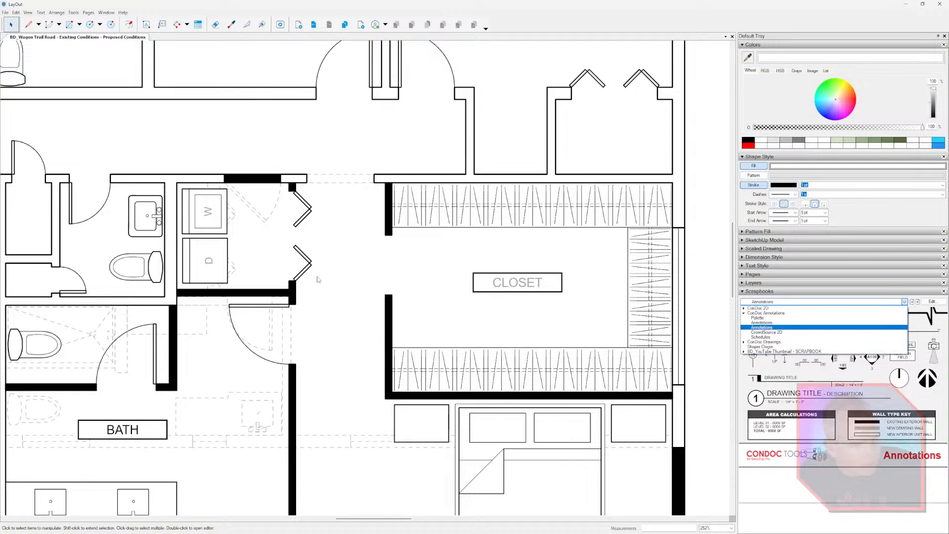
scroll(341, 272, "down", 4)
scroll(347, 257, "down", 1)
middle_click_drag(348, 257, 375, 61)
middle_click_drag(391, 251, 357, 345)
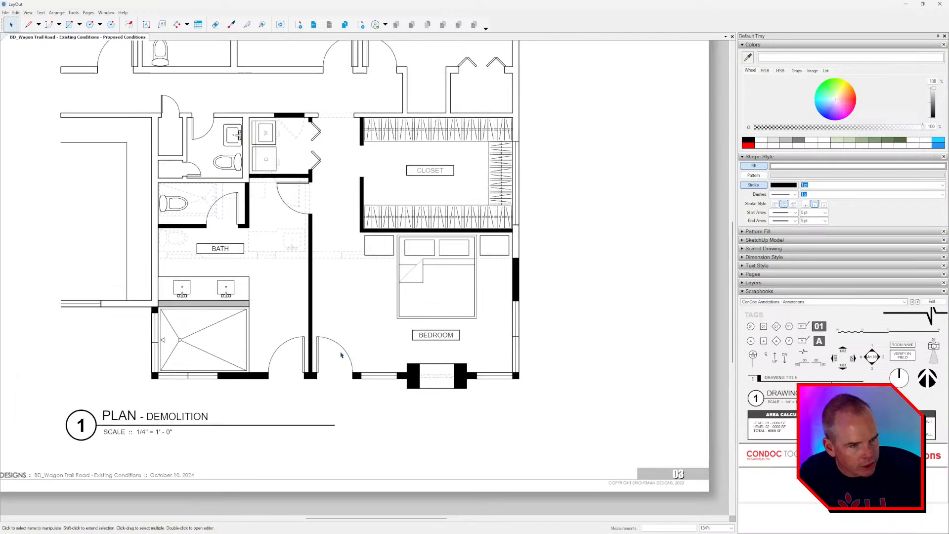
left_click(342, 353)
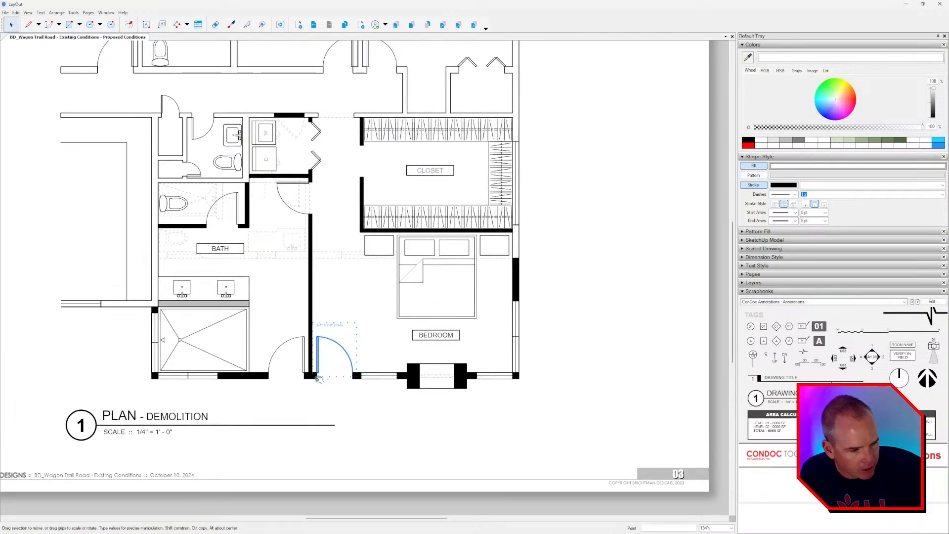
left_click_drag(319, 365, 329, 79)
scroll(323, 109, "up", 14)
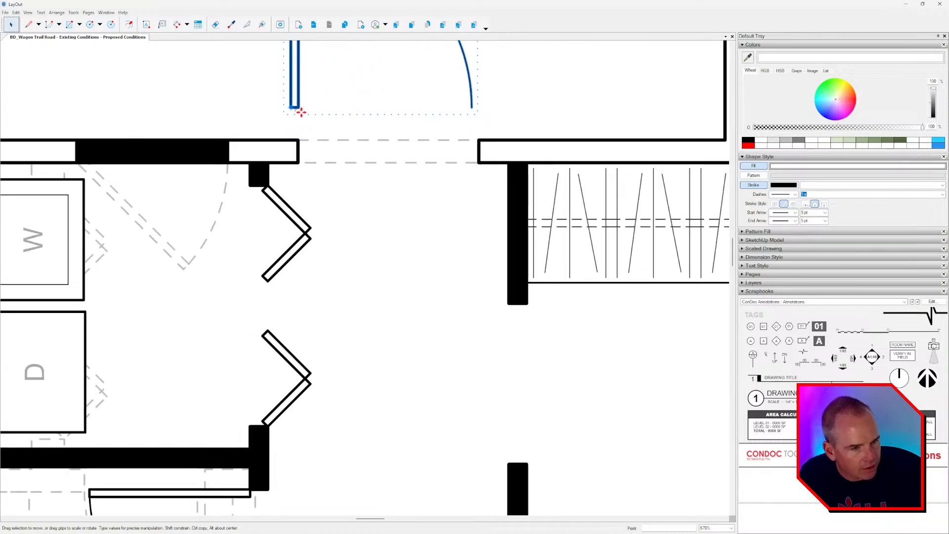
left_click_drag(299, 105, 303, 158)
Flip the copied door top to bottom and snap its hinge end to the suite-side corner of the opening.
right_click(303, 157)
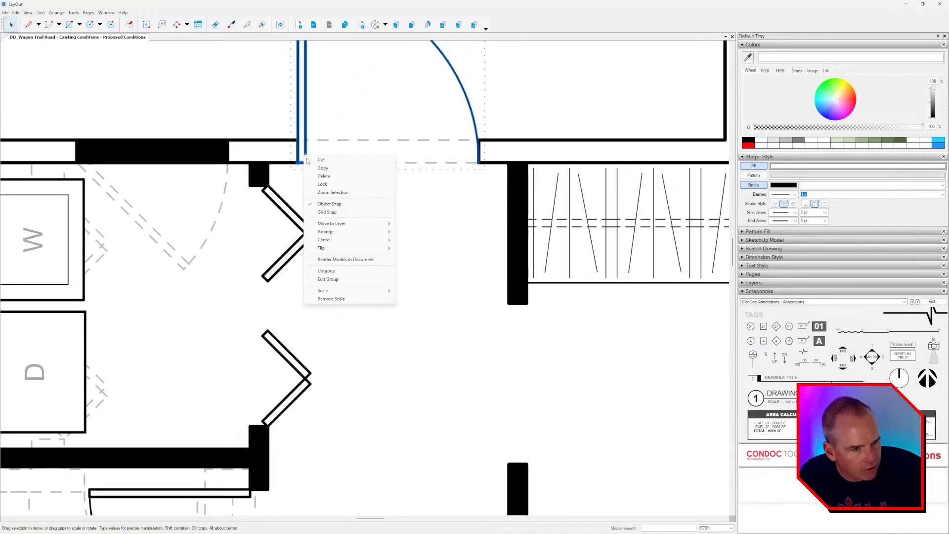
mouse_move(354, 253)
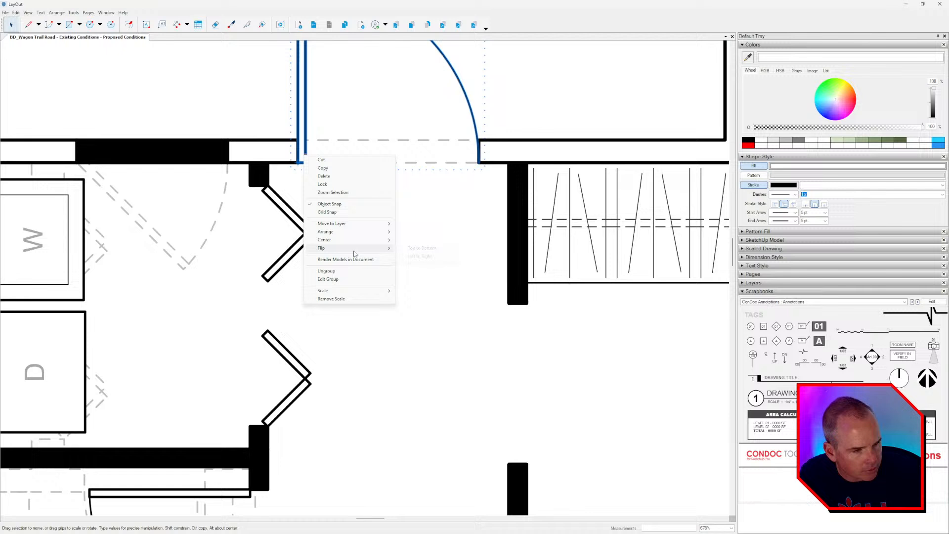
left_click(418, 248)
scroll(391, 262, "up", 2)
middle_click_drag(295, 97, 301, 141)
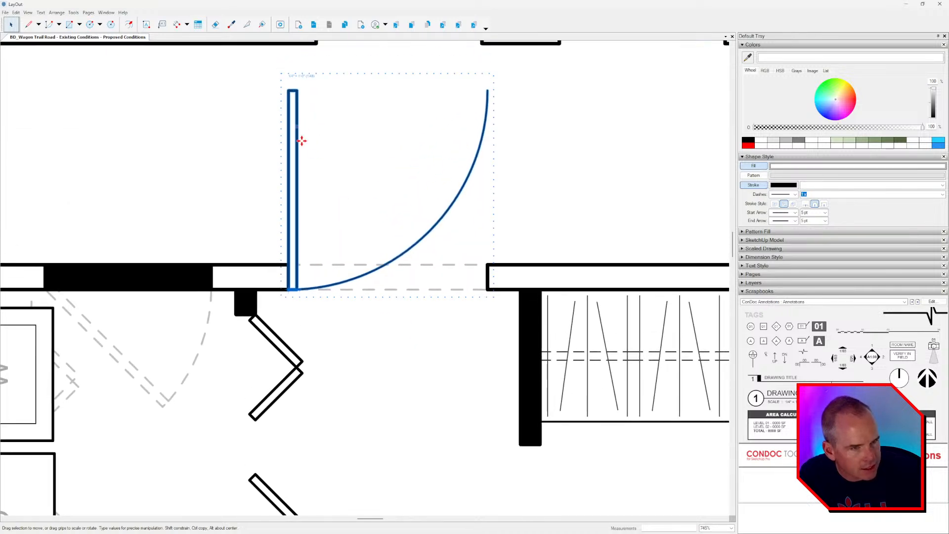
mouse_move(294, 291)
left_mouse_down()
mouse_move(289, 93)
mouse_move(300, 182)
mouse_move(286, 297)
left_mouse_up()
scroll(297, 267, "down", 4)
middle_click_drag(360, 254, 377, 182)
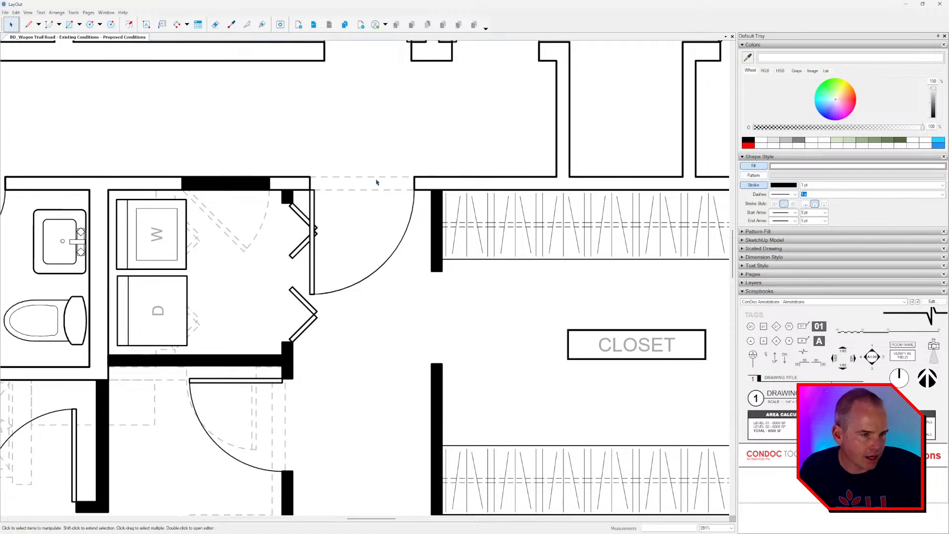
Rotate the door panel inside the hallway door group 45° about its hinge end.
scroll(304, 214, "up", 2)
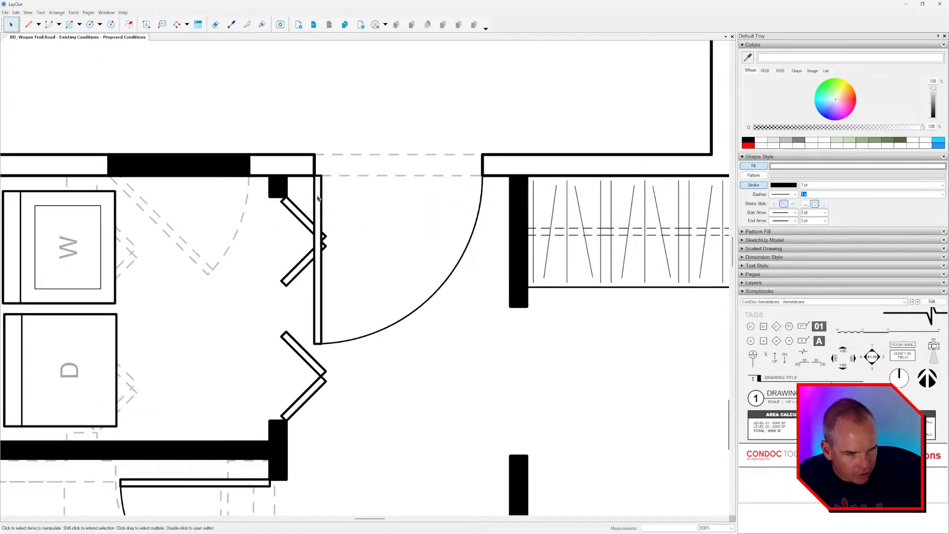
double_click(319, 199)
left_click(317, 192)
scroll(317, 193, "up", 2)
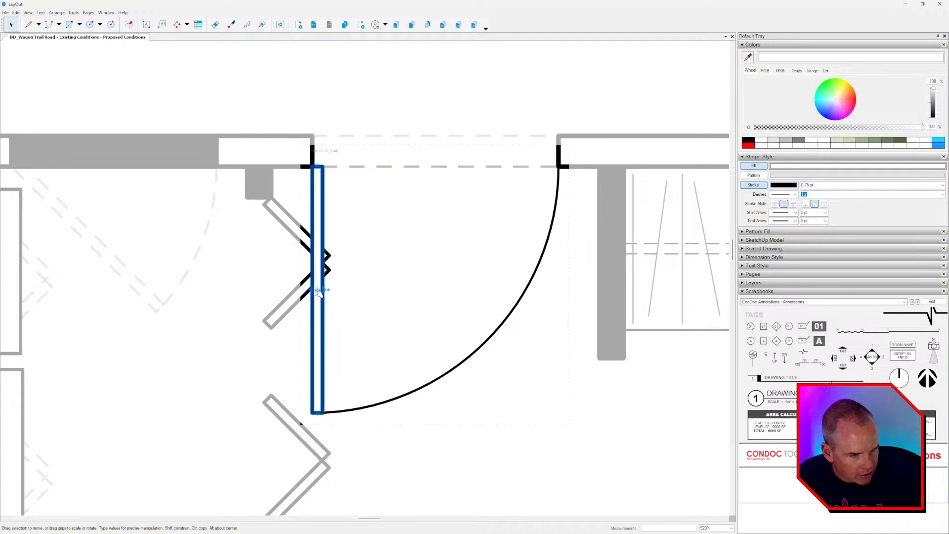
left_click_drag(322, 164, 390, 121)
type("45")
key("Return")
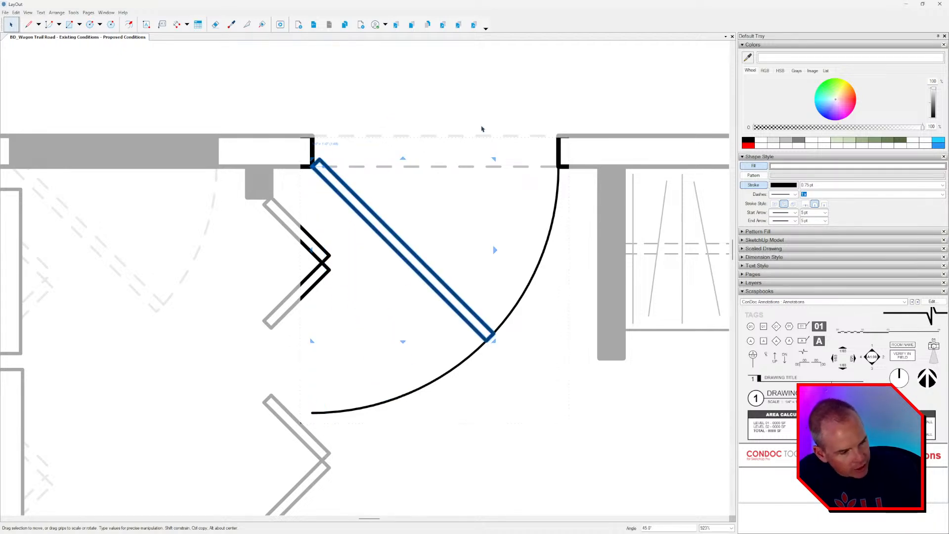
Split the swing arc at the door panel's tip and remove the excess arc beyond it.
left_click(247, 24)
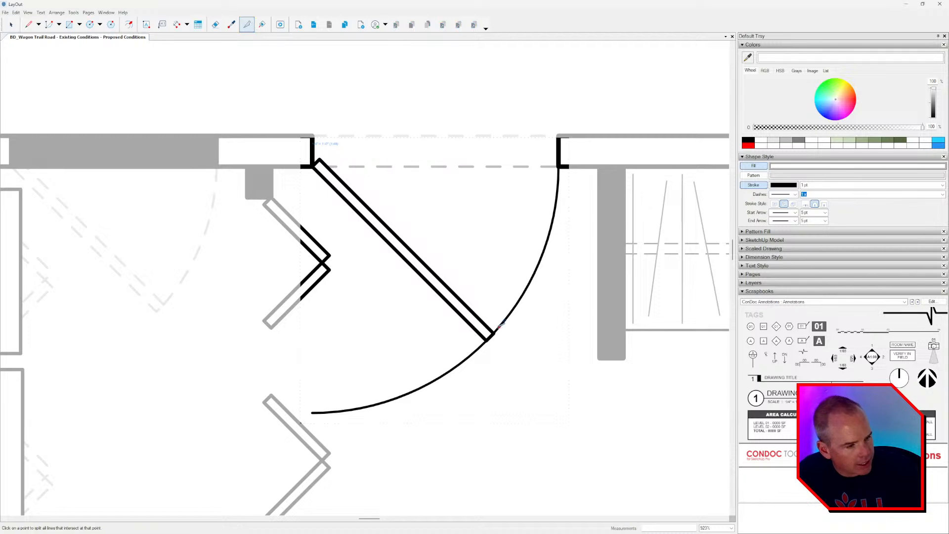
key("space")
scroll(345, 208, "down", 5)
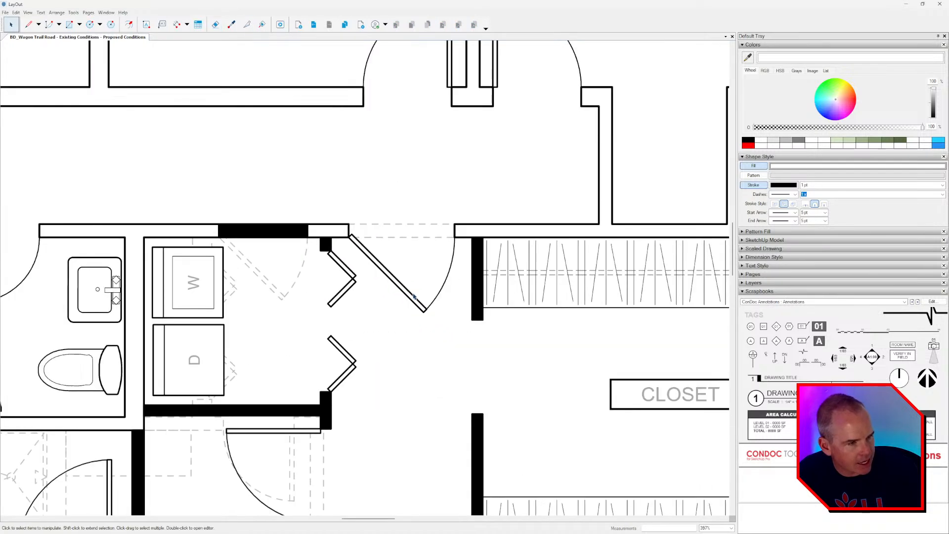
scroll(349, 217, "down", 4)
middle_click_drag(353, 202, 373, 166)
scroll(375, 167, "down", 4)
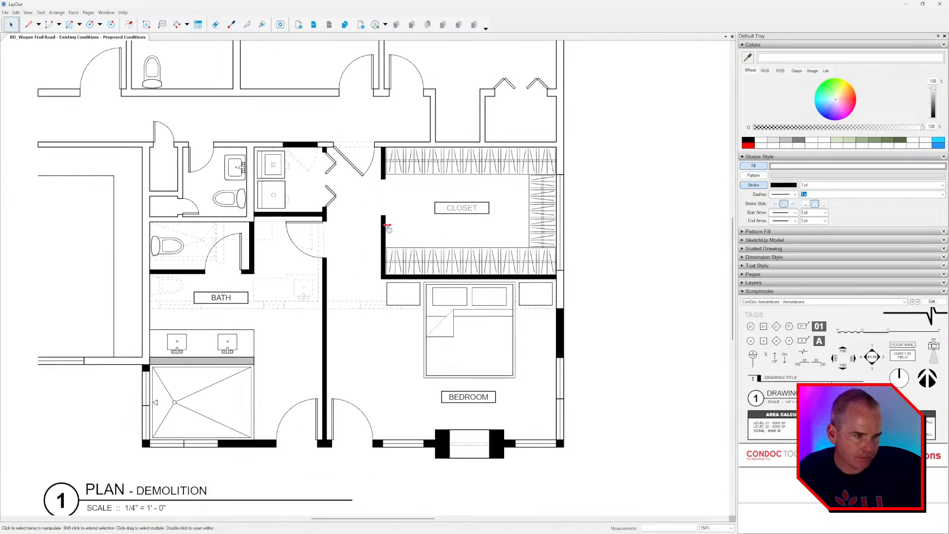
middle_click_drag(388, 227, 424, 244)
scroll(431, 253, "down", 2)
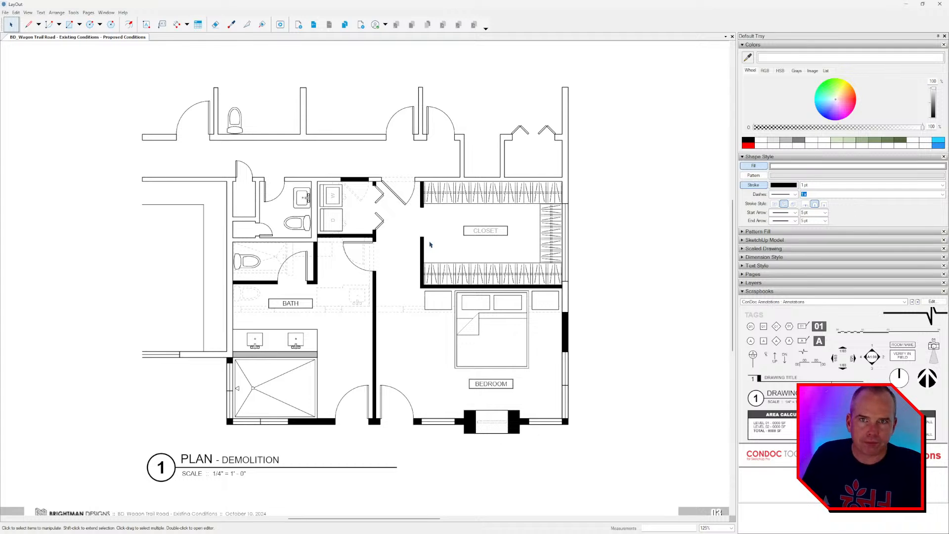